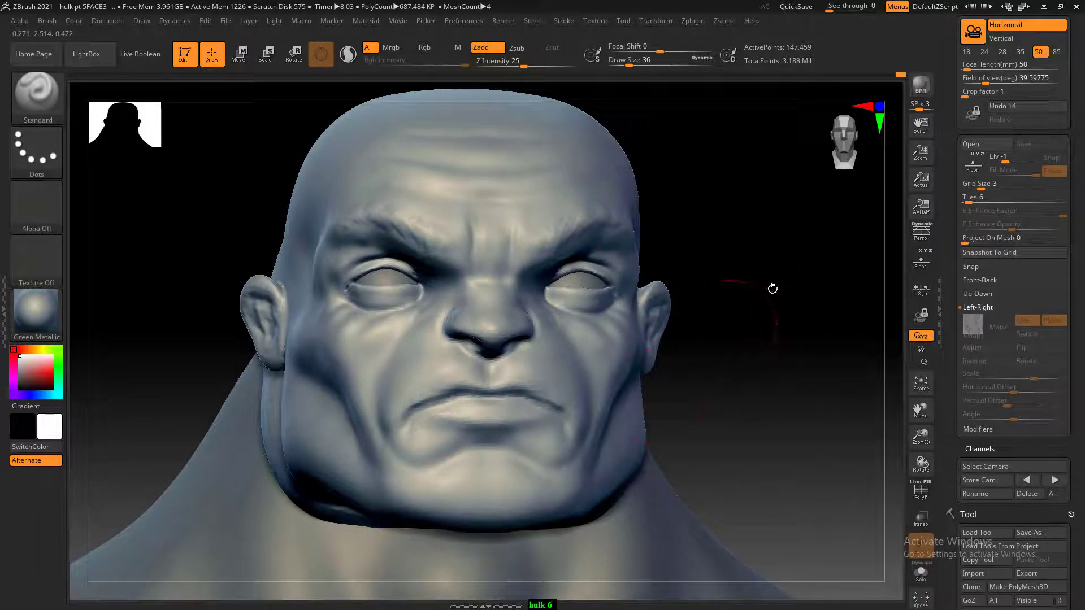
# - Switch to the compact_UI_brush_materials interface layout and choose the ClayBuildup brush with a draw size of 9
pyautogui.click(1022, 6)
pyautogui.click(1022, 6)
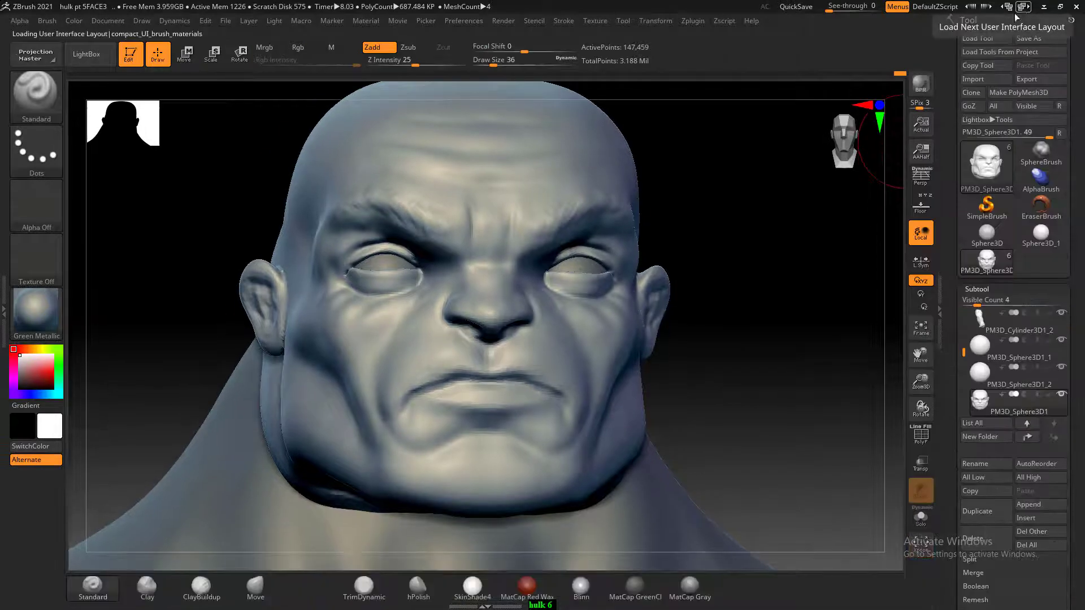
pyautogui.click(201, 588)
pyautogui.moveTo(757, 303); pyautogui.dragTo(593, 291)
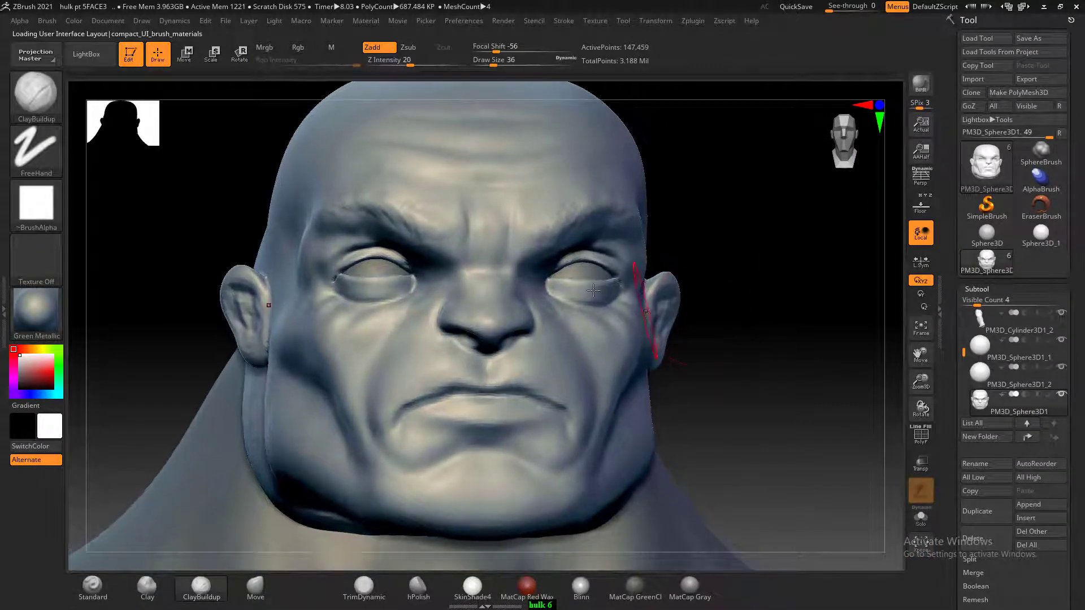
pyautogui.press('[')
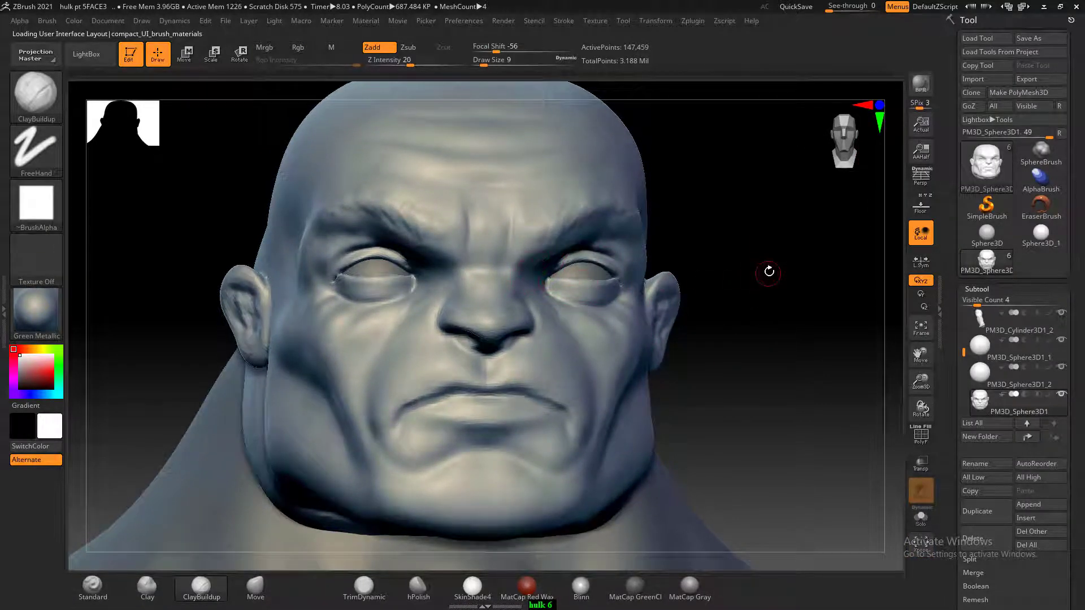
# - Build up the fold between the brow and the upper eyelid and set the Smooth brush's Z Intensity to 21
pyautogui.moveTo(768, 271)
pyautogui.mouseDown()
pyautogui.moveTo(771, 254)
pyautogui.moveTo(629, 294)
pyautogui.mouseUp()
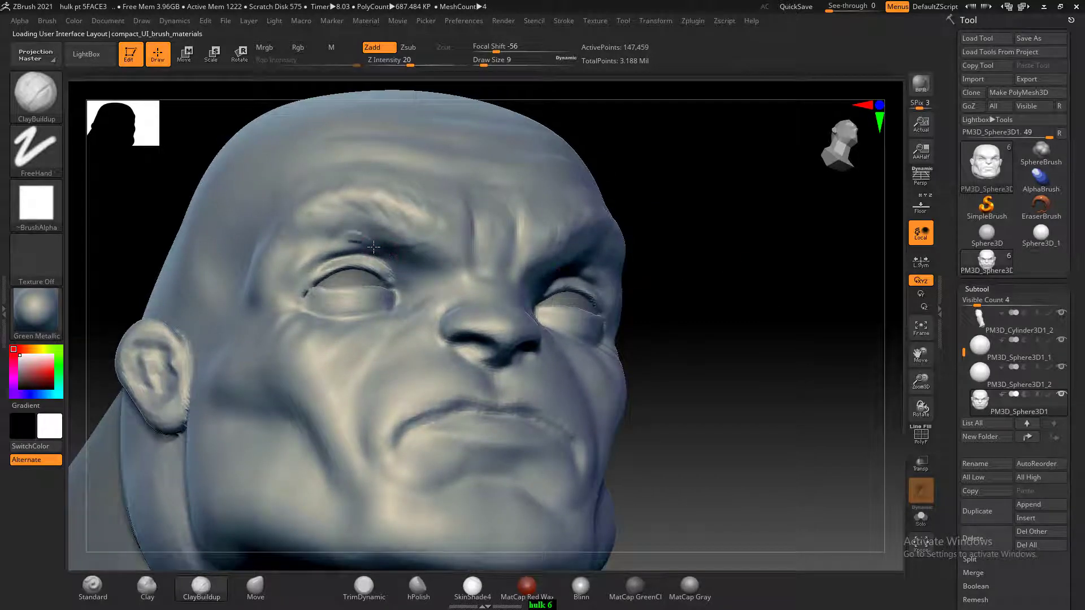
pyautogui.moveTo(373, 247)
pyautogui.mouseDown()
pyautogui.moveTo(337, 247)
pyautogui.moveTo(293, 275)
pyautogui.mouseUp()
pyautogui.moveTo(338, 246)
pyautogui.mouseDown()
pyautogui.moveTo(293, 276)
pyautogui.moveTo(344, 236)
pyautogui.mouseUp()
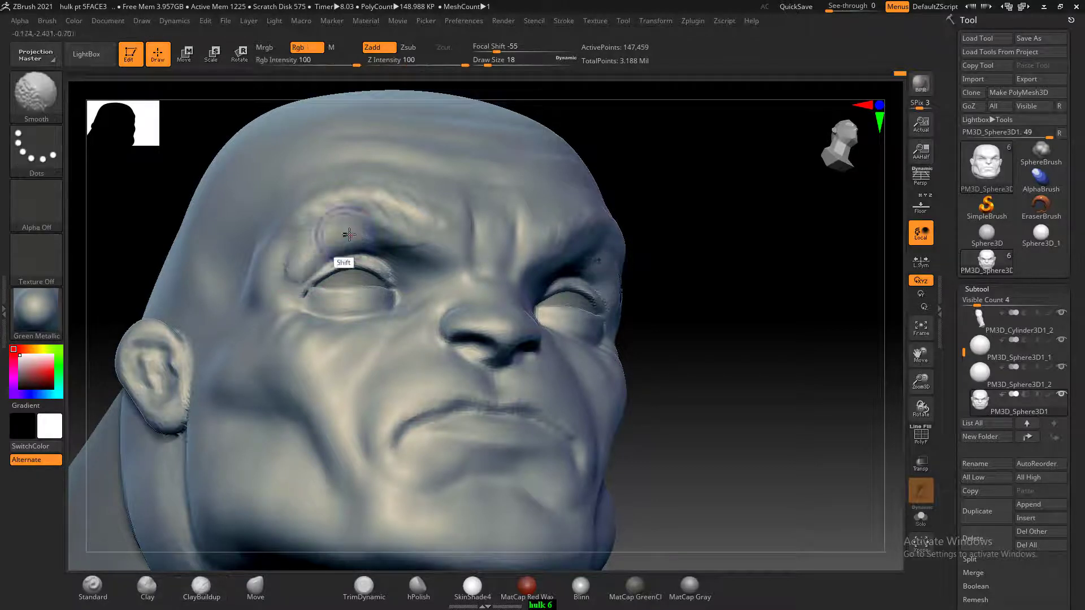
pyautogui.keyDown('shift'); pyautogui.click(412, 62); pyautogui.keyUp('shift')
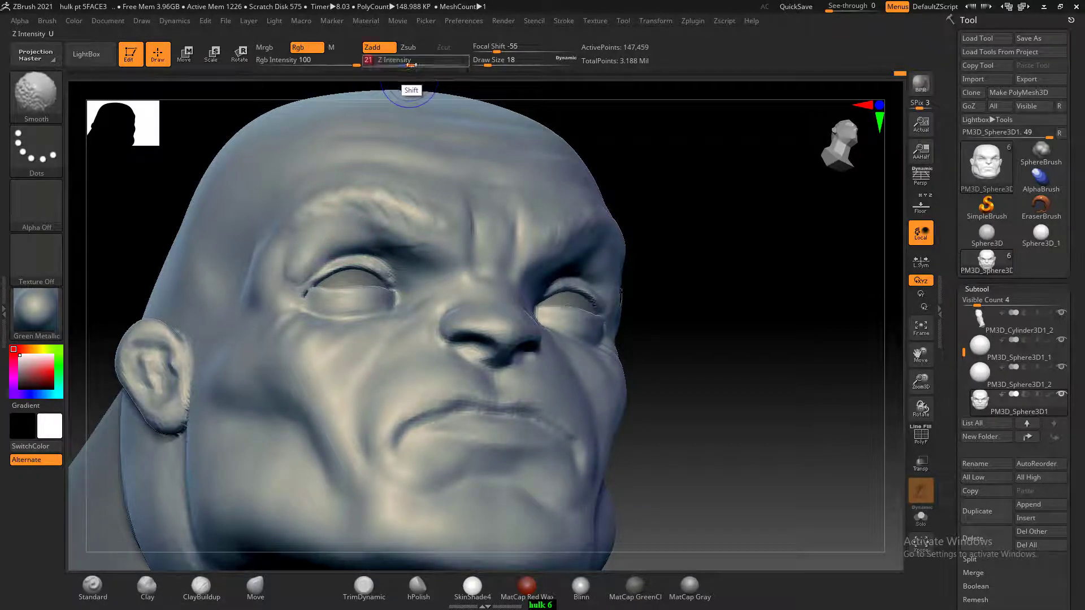
# - Add and smooth clay along the brow ridges above both eyes with ClayBuildup, declining Sticky Keys
pyautogui.moveTo(741, 277); pyautogui.dragTo(675, 312)
pyautogui.keyDown('alt'); pyautogui.moveTo(819, 260); pyautogui.dragTo(571, 243); pyautogui.keyUp('alt')
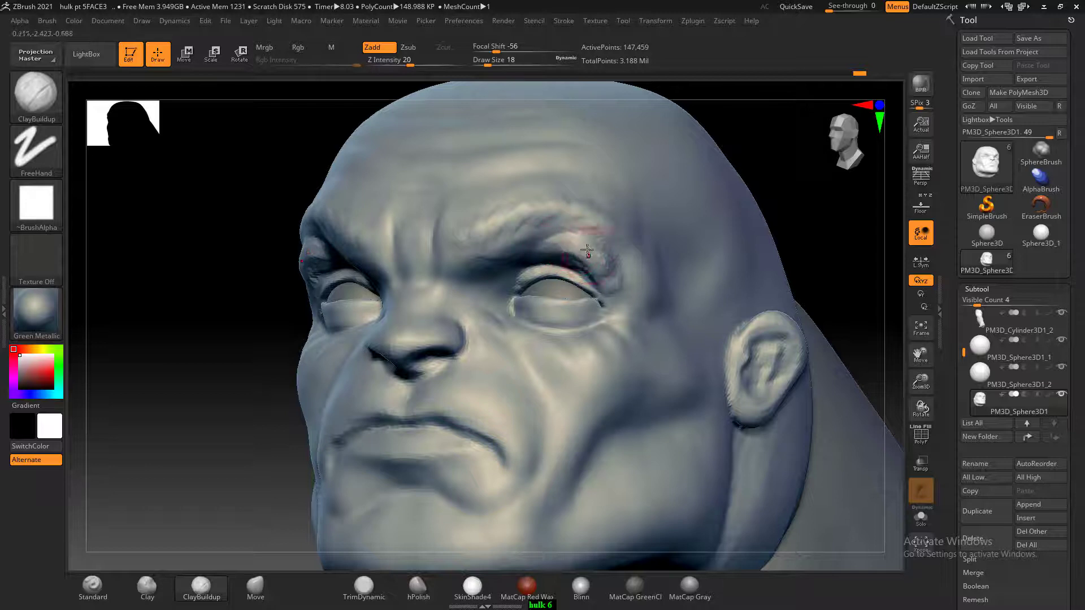
pyautogui.keyDown('shift'); pyautogui.moveTo(599, 247); pyautogui.dragTo(564, 253); pyautogui.keyUp('shift')
pyautogui.moveTo(748, 169)
pyautogui.mouseDown()
pyautogui.moveTo(774, 173)
pyautogui.moveTo(774, 208)
pyautogui.mouseUp()
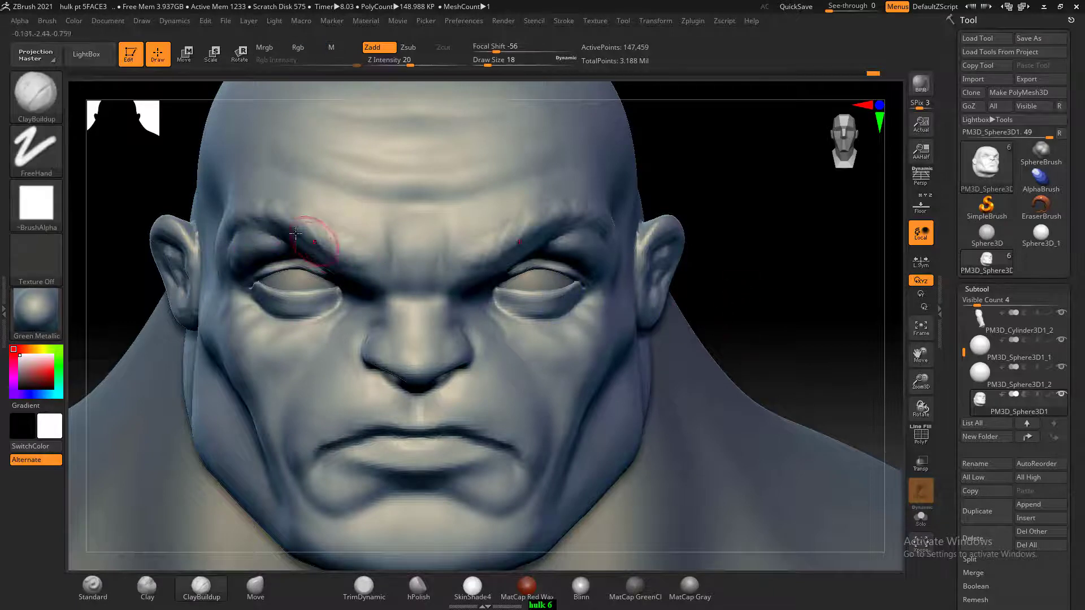
pyautogui.press('shift')
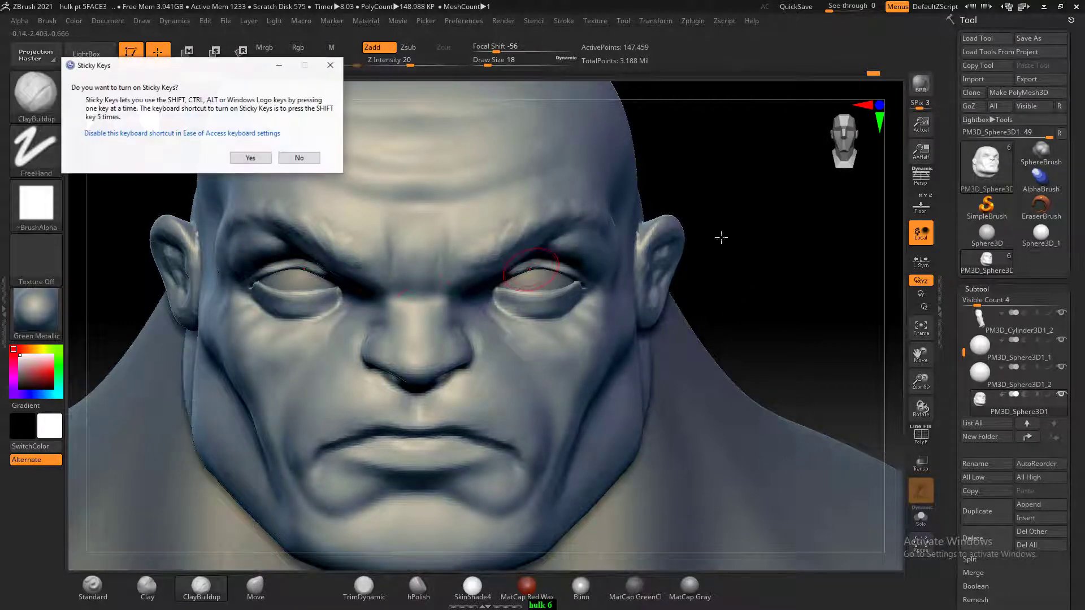
pyautogui.click(300, 158)
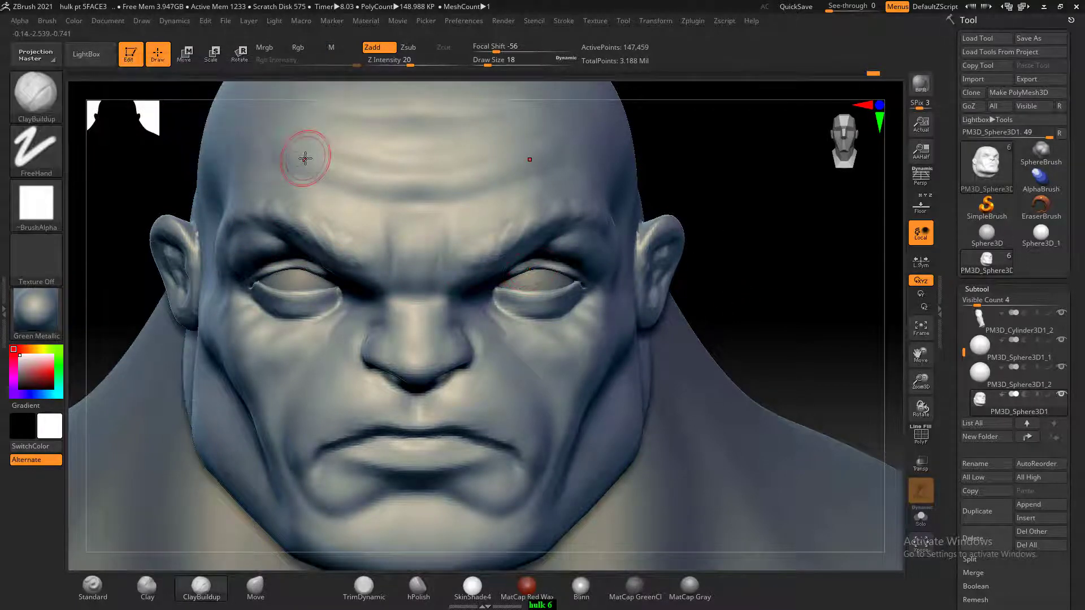
# - Switch to the class 25 hulk hand folder in File Explorer and browse its reference images, beginning with the frontal green face
pyautogui.moveTo(818, 249); pyautogui.dragTo(509, 252)
pyautogui.hotkey('alt', 'Tab')
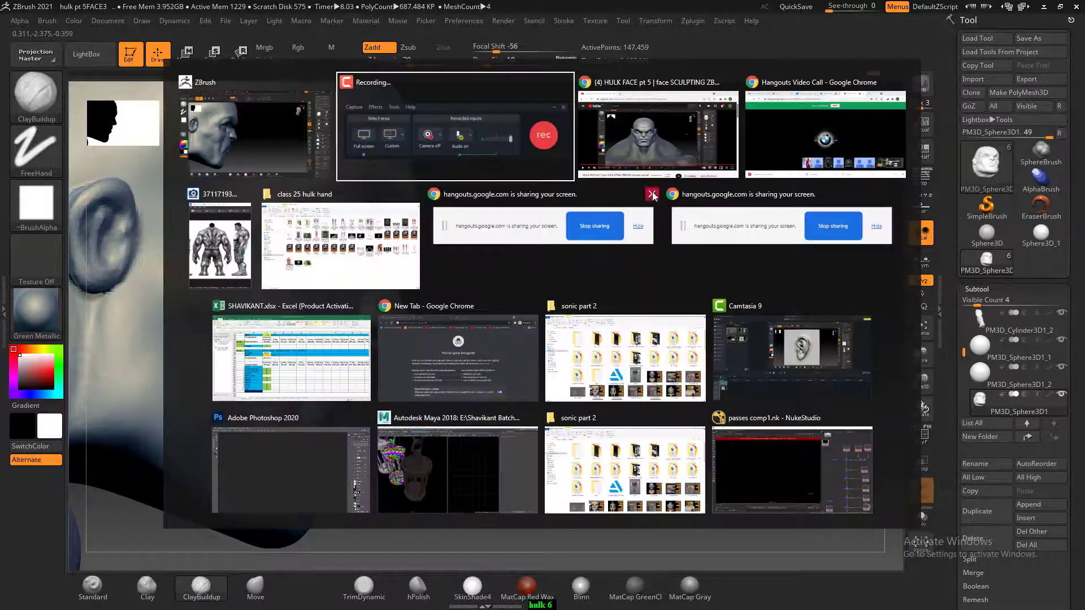
pyautogui.click(390, 259)
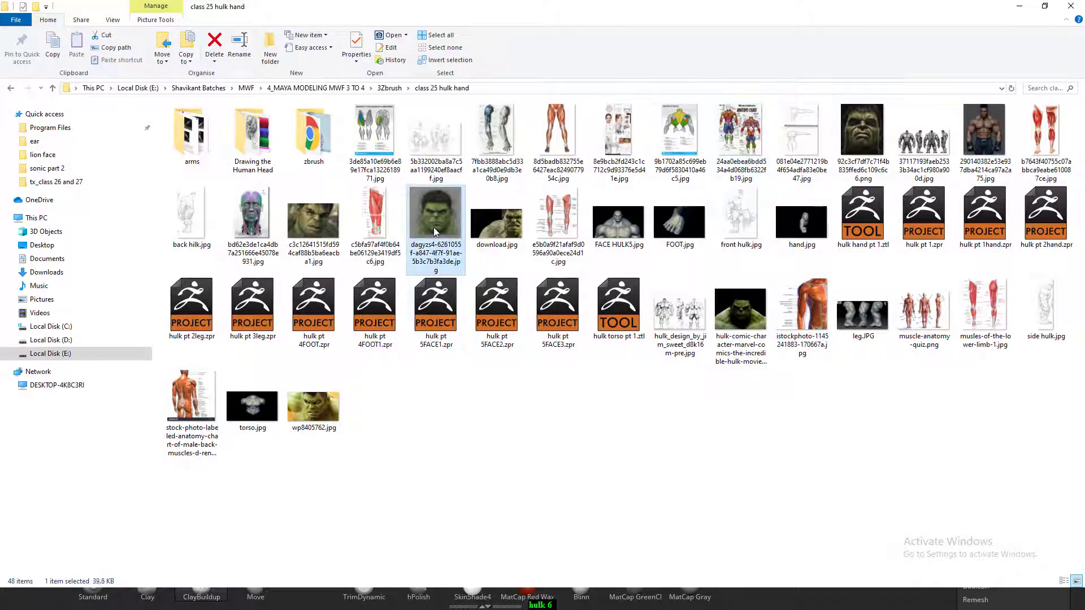
pyautogui.doubleClick(433, 227)
pyautogui.scroll(-1, 247, 399)
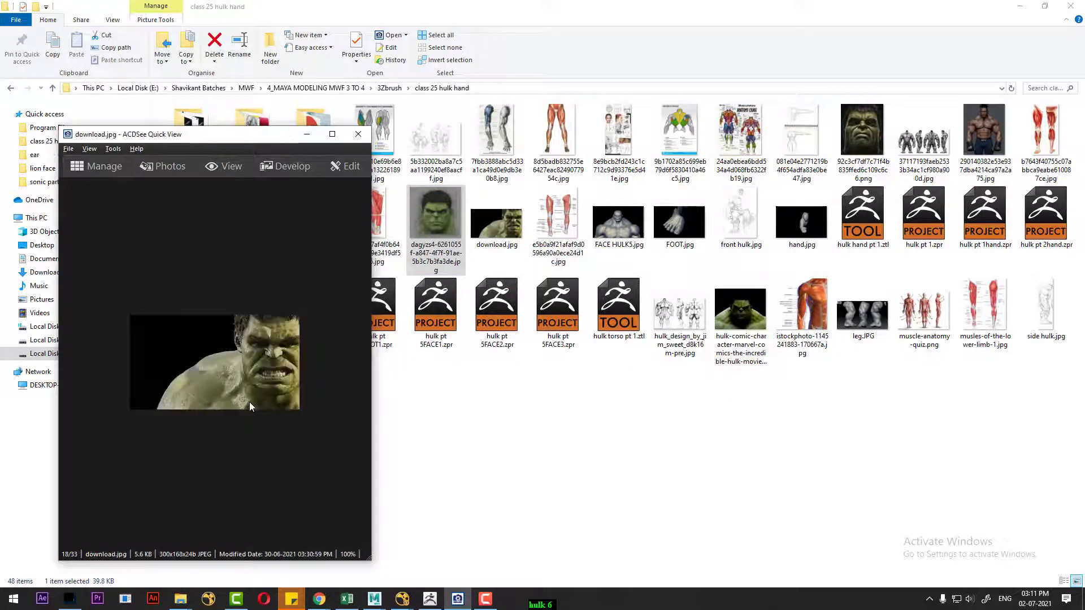
pyautogui.scroll(-2, 249, 402)
pyautogui.press('Escape')
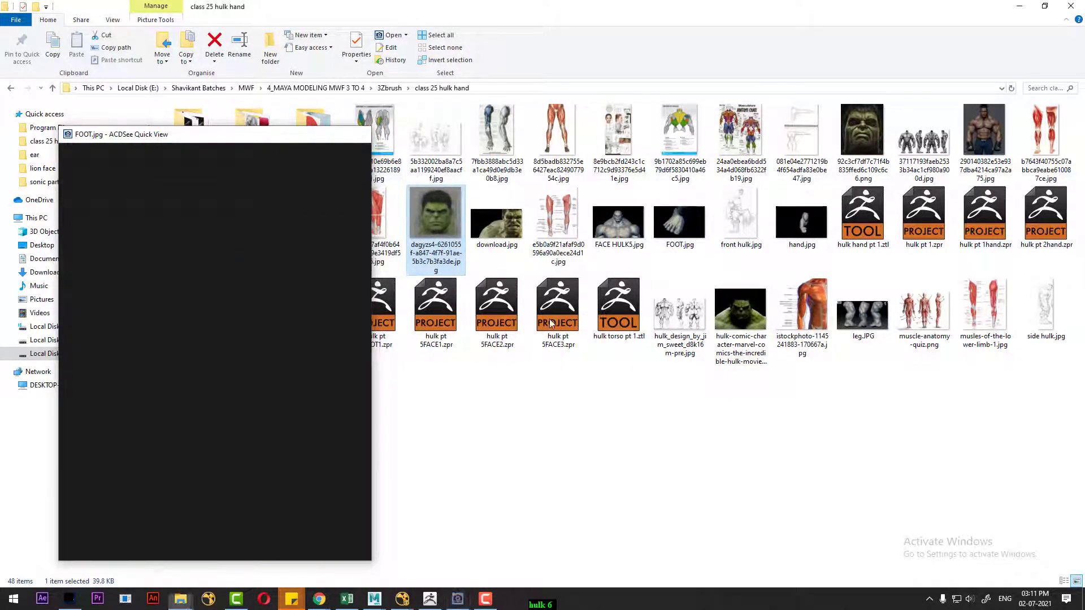
# - Examine the Hulk face references wp8405762.jpg and 92c3cf7df7c71f4b835ffed6c109c6c6.png for brow, nose and cheek shapes
pyautogui.doubleClick(313, 405)
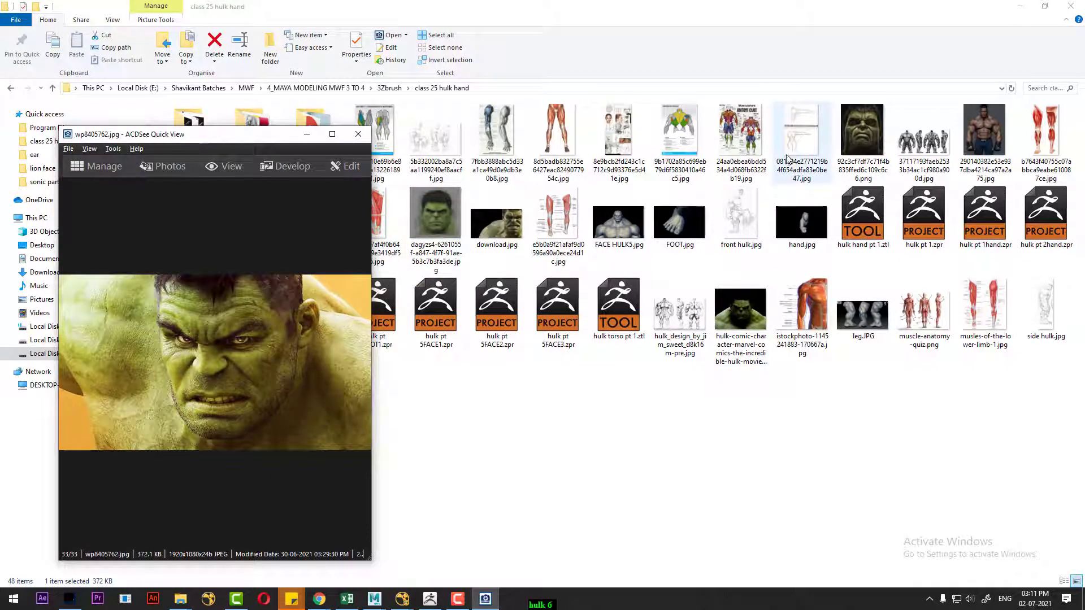
pyautogui.doubleClick(848, 134)
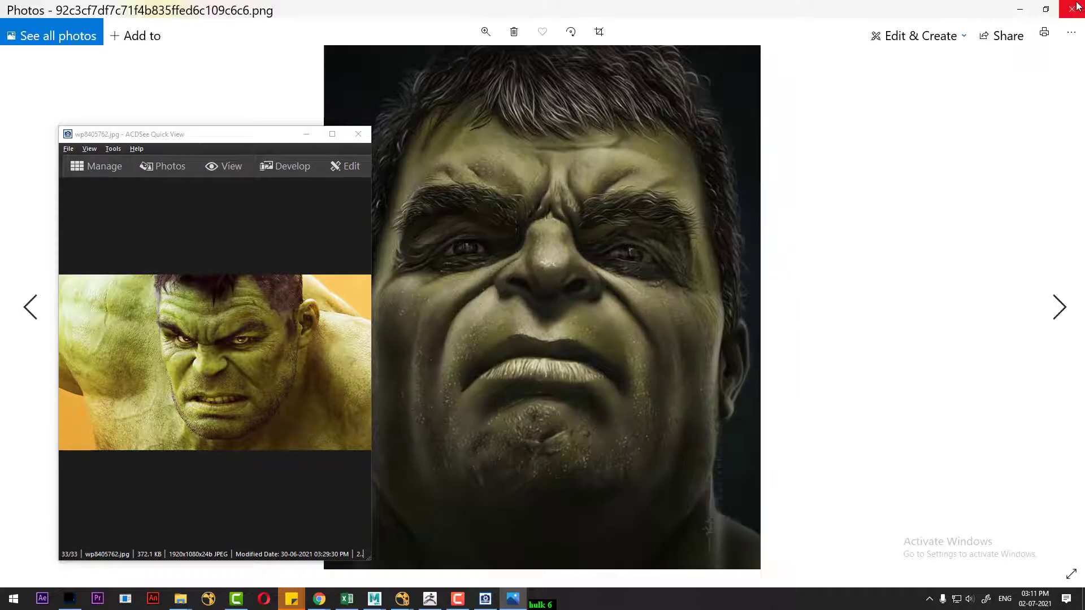
pyautogui.click(1074, 8)
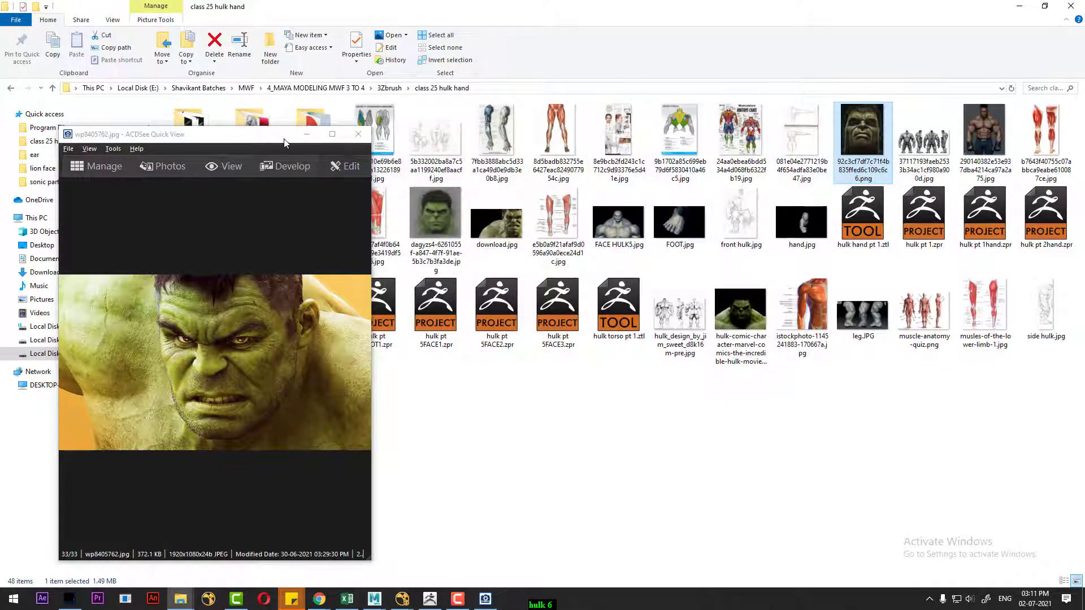
# - Show the side-profile face of the three-view Hulk sketch 5b332002ba8a7c5aa1199240ef8aacff.jpg enlarged beside the ZBrush sculpt
pyautogui.moveTo(269, 144); pyautogui.dragTo(736, 153)
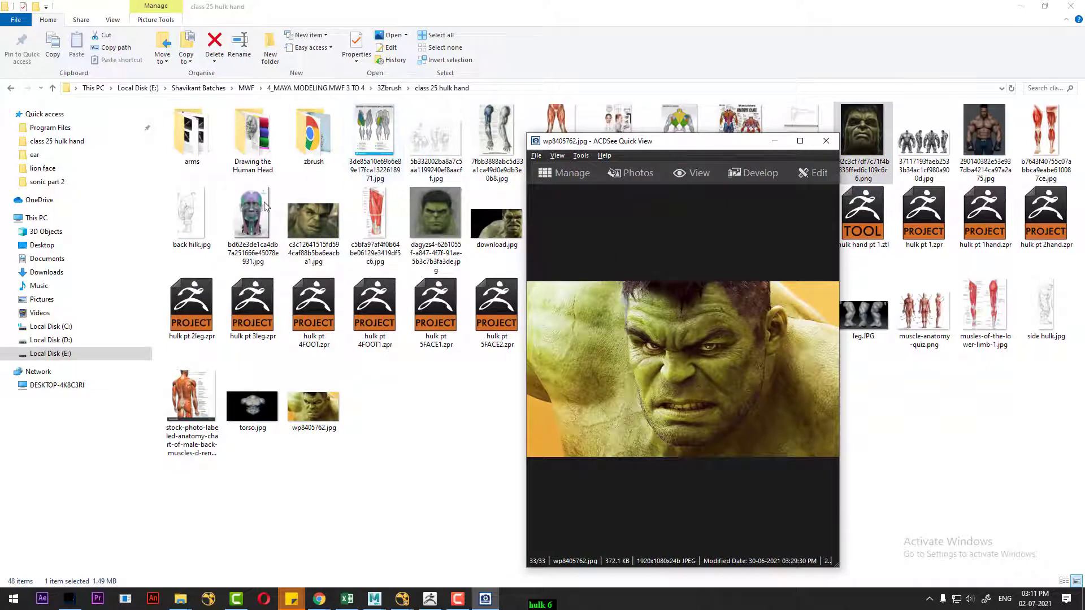
pyautogui.doubleClick(441, 131)
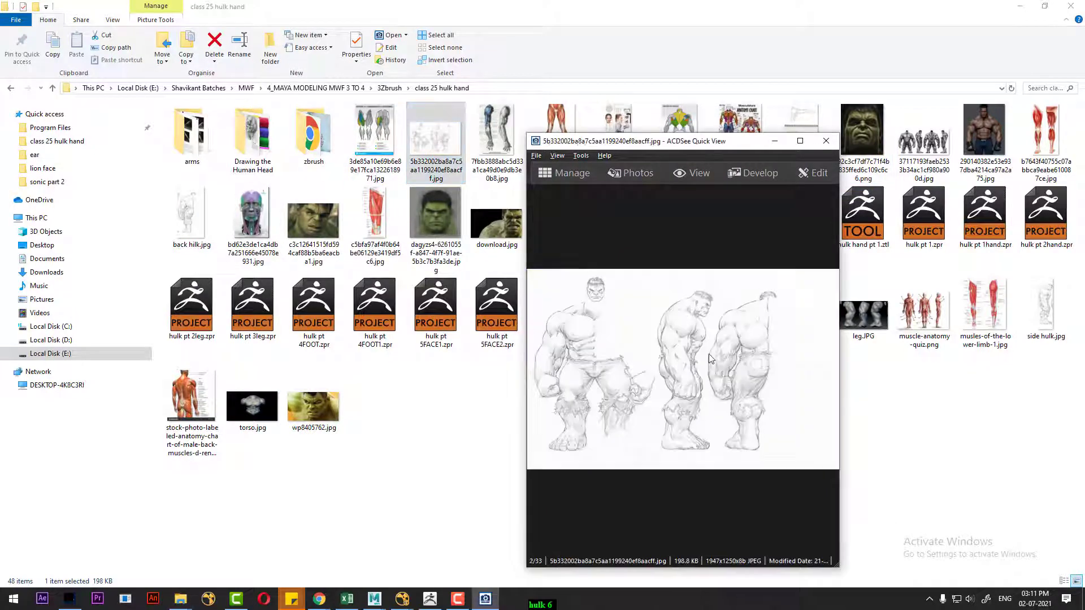
pyautogui.scroll(8, 709, 354)
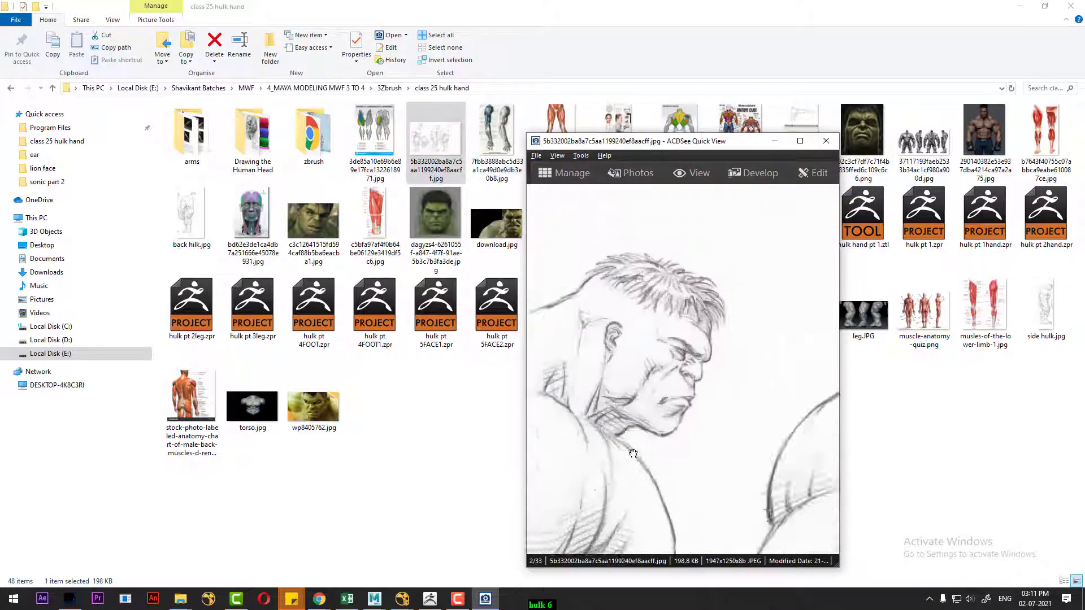
pyautogui.scroll(2, 632, 453)
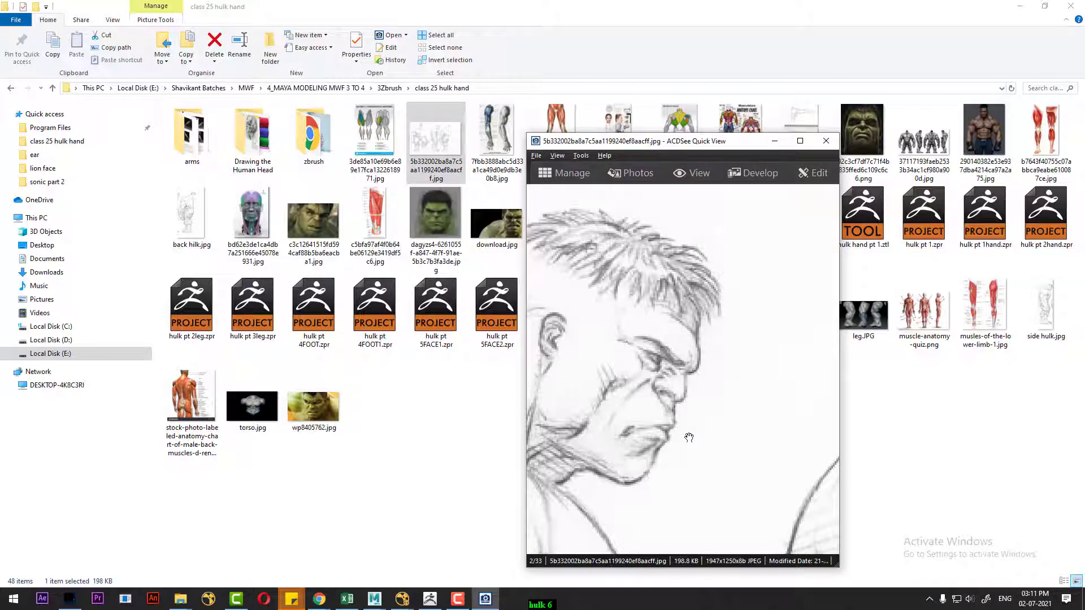
pyautogui.scroll(3, 689, 438)
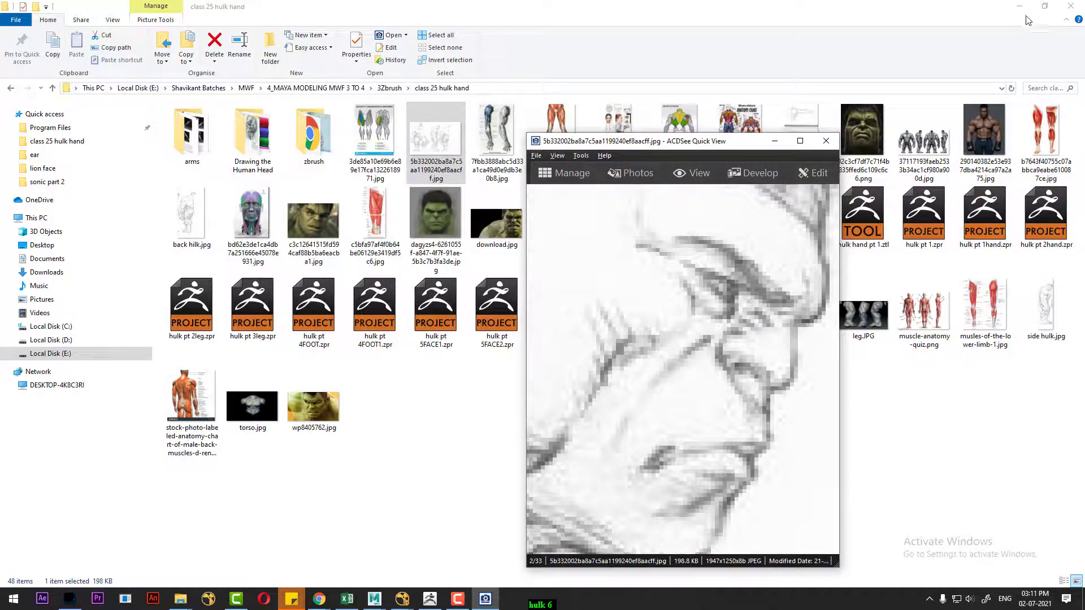
pyautogui.click(1020, 7)
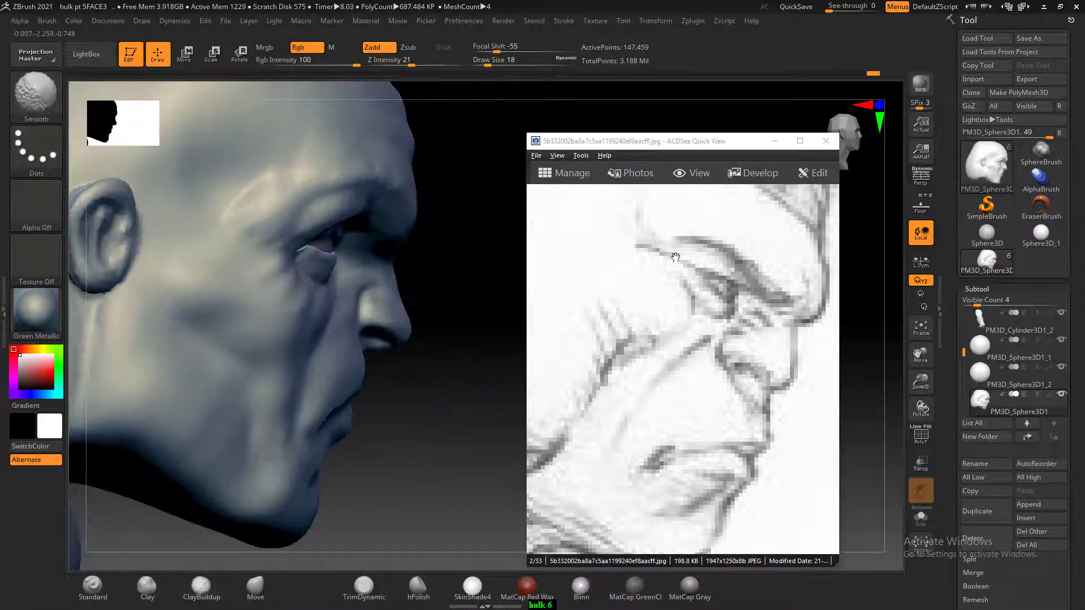
pyautogui.moveTo(726, 143); pyautogui.dragTo(801, 164)
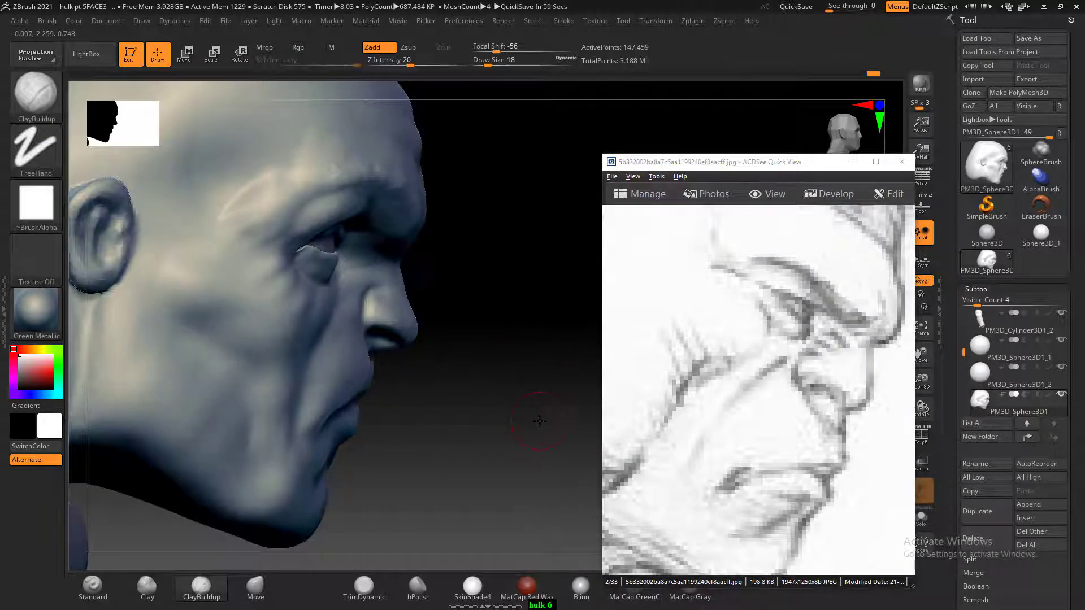
# - Build up skin folds from the side of the nose across the cheek with ClayBuildup, and blend them using Standard and Smooth
pyautogui.moveTo(540, 421); pyautogui.dragTo(485, 386)
pyautogui.moveTo(571, 389); pyautogui.dragTo(452, 382)
pyautogui.moveTo(446, 301)
pyautogui.mouseDown()
pyautogui.moveTo(396, 305)
pyautogui.moveTo(454, 312)
pyautogui.moveTo(436, 300)
pyautogui.moveTo(384, 312)
pyautogui.moveTo(331, 356)
pyautogui.mouseUp()
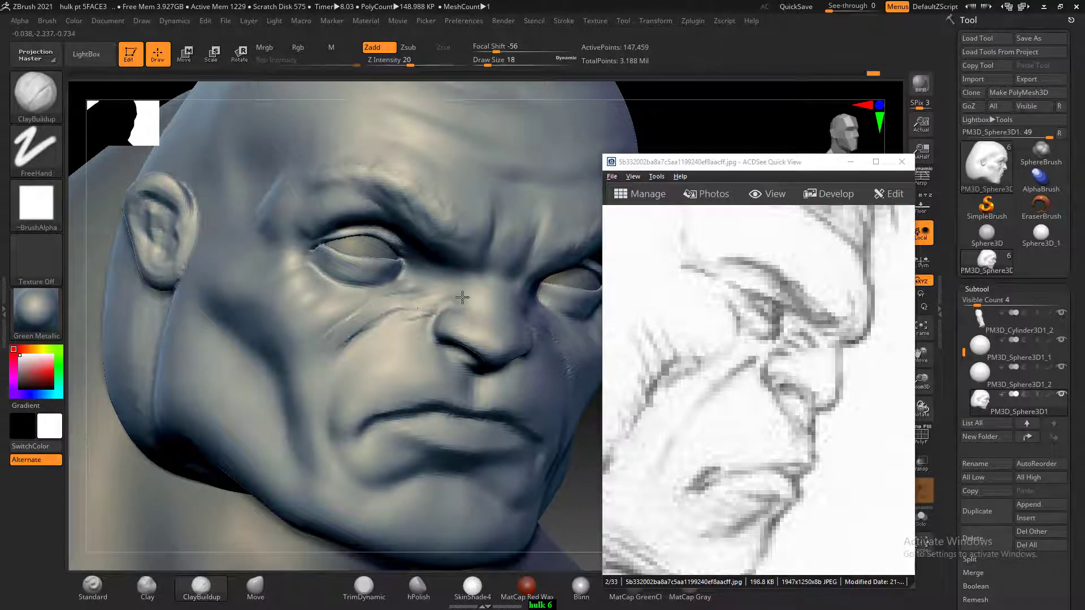
pyautogui.moveTo(476, 293); pyautogui.dragTo(484, 314)
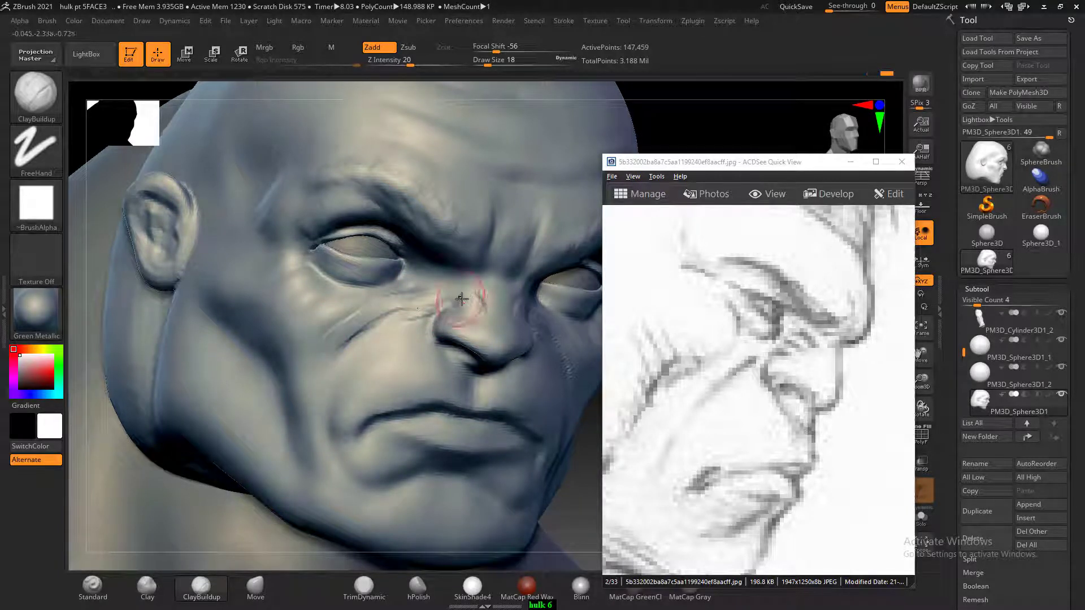
pyautogui.click(93, 588)
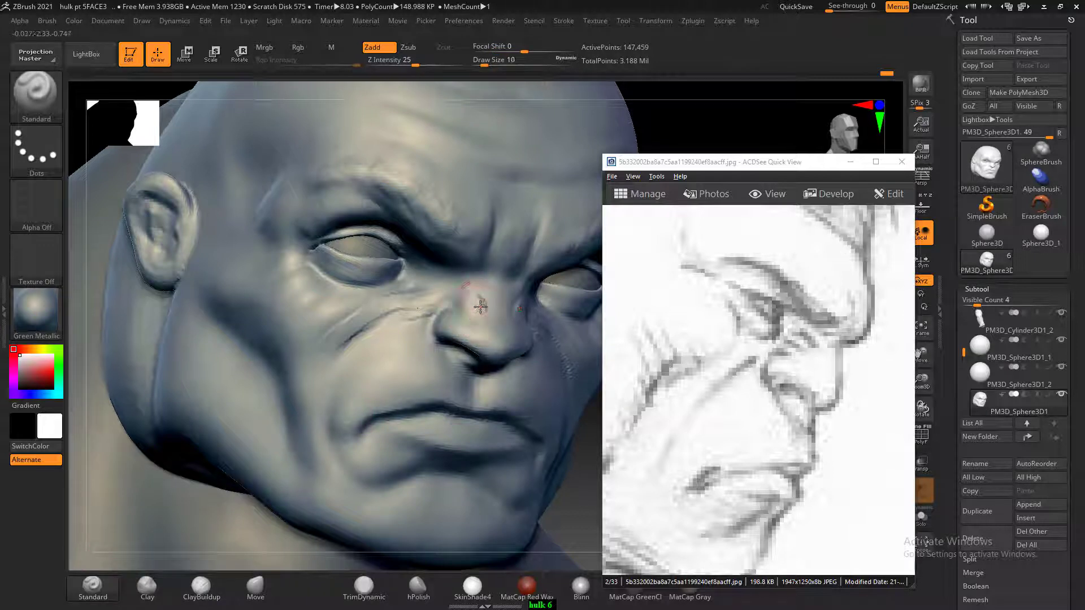
pyautogui.press('shift')
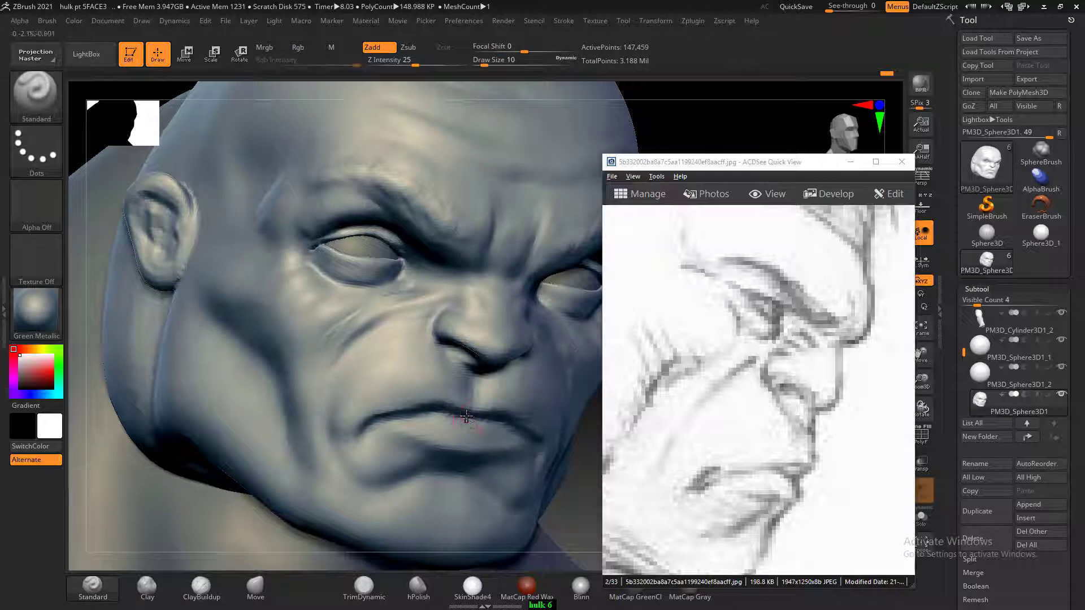
# - Sculpt and smooth the cheek area under the eye and beside the nose with the Standard brush at draw size 18
pyautogui.press('f')
pyautogui.keyDown('shift'); pyautogui.moveTo(273, 317); pyautogui.dragTo(299, 288); pyautogui.keyUp('shift')
pyautogui.keyDown('alt'); pyautogui.moveTo(315, 247); pyautogui.dragTo(254, 445); pyautogui.keyUp('alt')
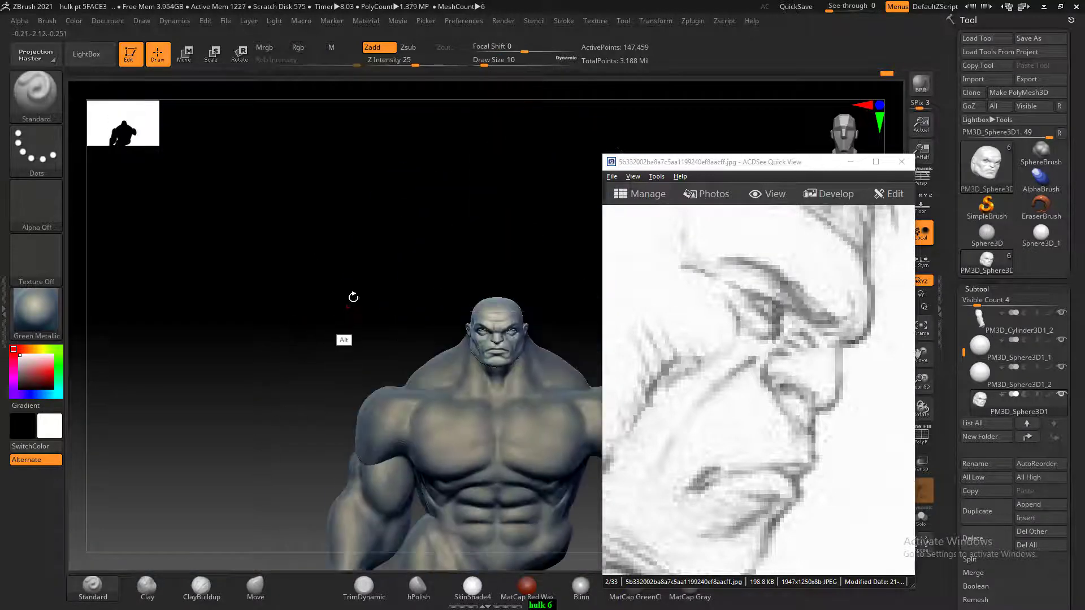
pyautogui.keyDown('alt'); pyautogui.moveTo(354, 298); pyautogui.dragTo(375, 303); pyautogui.keyUp('alt')
pyautogui.keyDown('alt'); pyautogui.moveTo(362, 249); pyautogui.dragTo(339, 339); pyautogui.keyUp('alt')
pyautogui.keyDown('alt'); pyautogui.moveTo(290, 300); pyautogui.dragTo(305, 350); pyautogui.keyUp('alt')
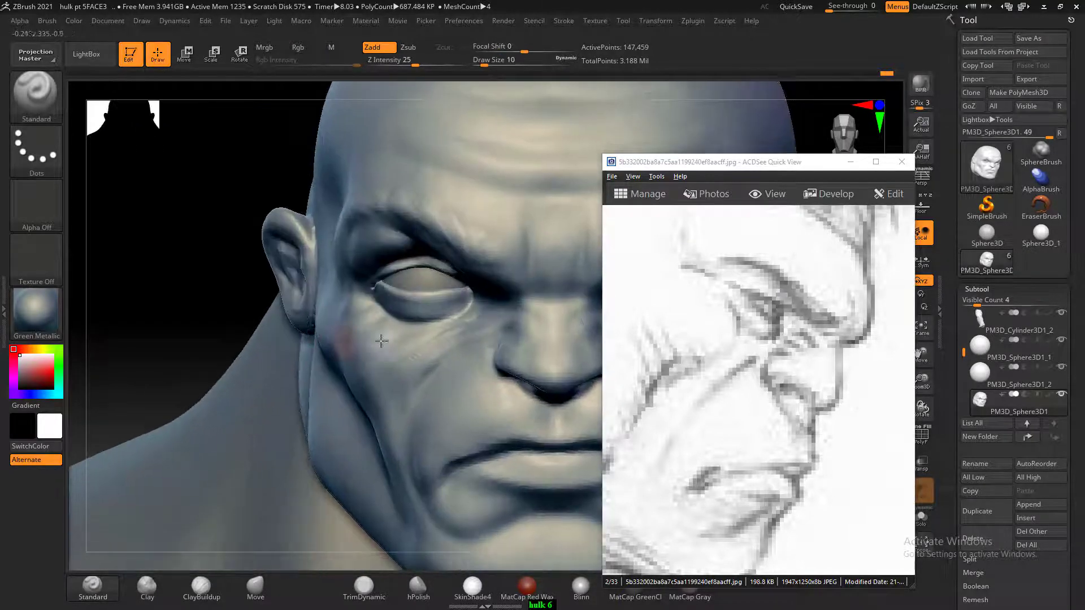
pyautogui.press('shift')
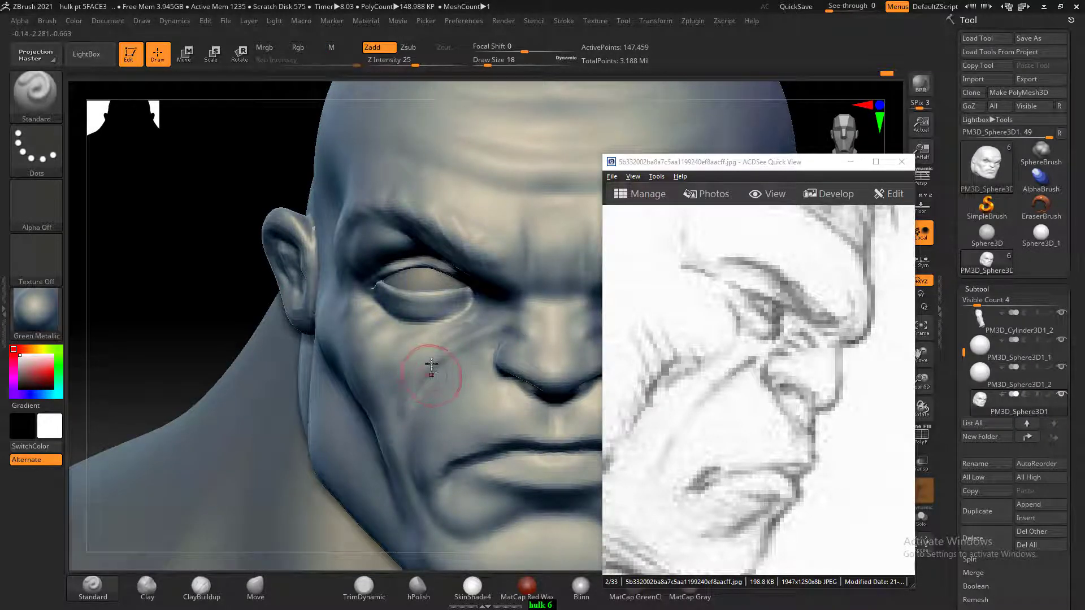
pyautogui.moveTo(431, 364); pyautogui.dragTo(390, 429)
pyautogui.press('shift')
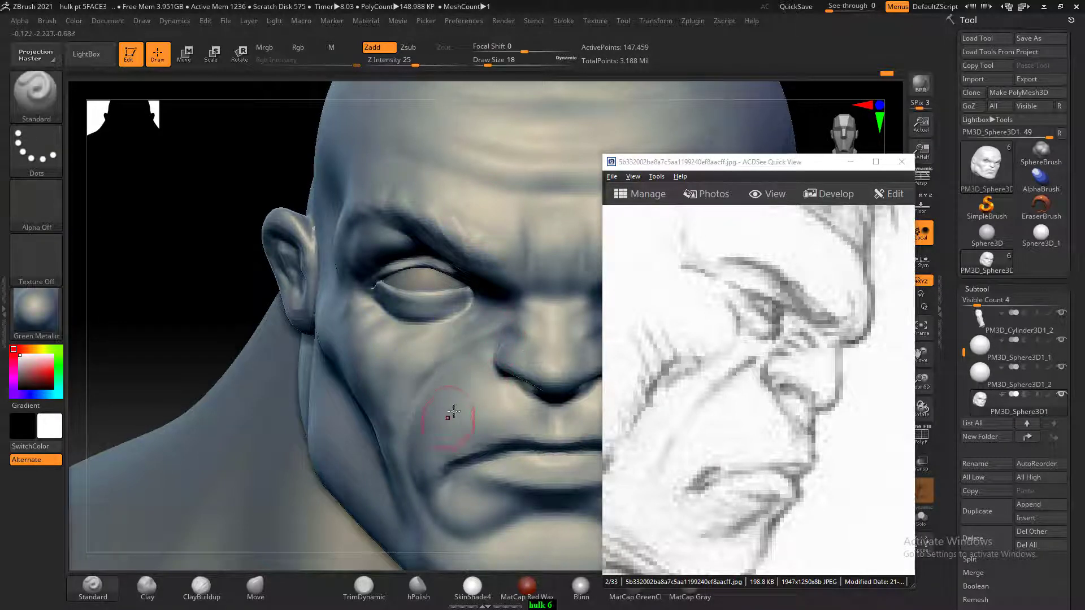
# - Adjust the mouth area in side profile with the Move brush at draw size 58, following the side-view Hulk sketch
pyautogui.moveTo(223, 312)
pyautogui.mouseDown()
pyautogui.moveTo(181, 315)
pyautogui.moveTo(242, 322)
pyautogui.mouseUp()
pyautogui.moveTo(561, 449)
pyautogui.mouseDown()
pyautogui.moveTo(558, 461)
pyautogui.moveTo(547, 407)
pyautogui.moveTo(549, 427)
pyautogui.moveTo(460, 500)
pyautogui.mouseUp()
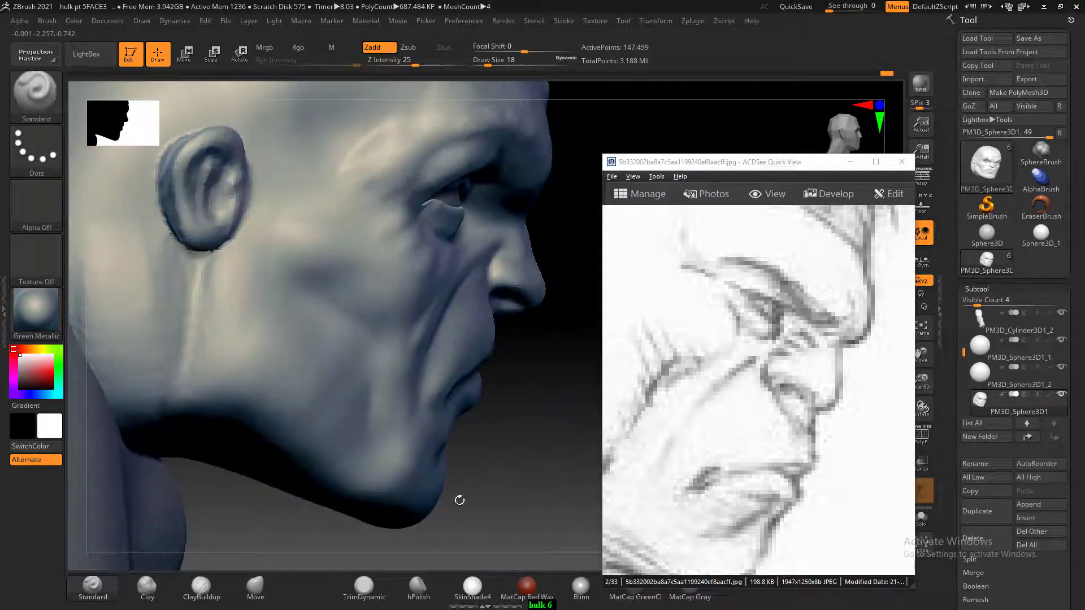
pyautogui.click(266, 587)
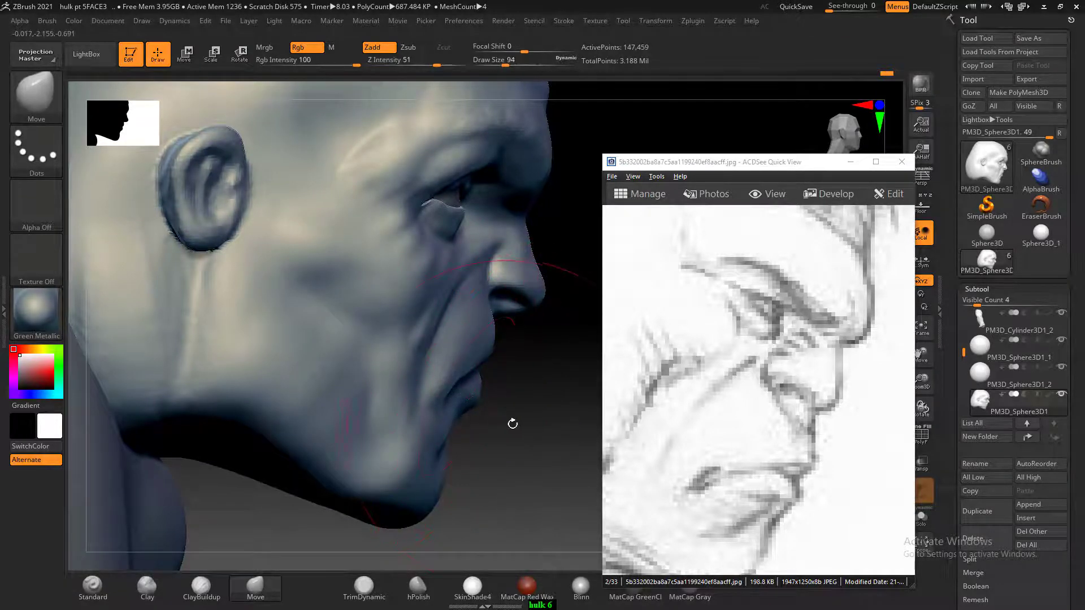
pyautogui.moveTo(511, 424); pyautogui.dragTo(549, 463)
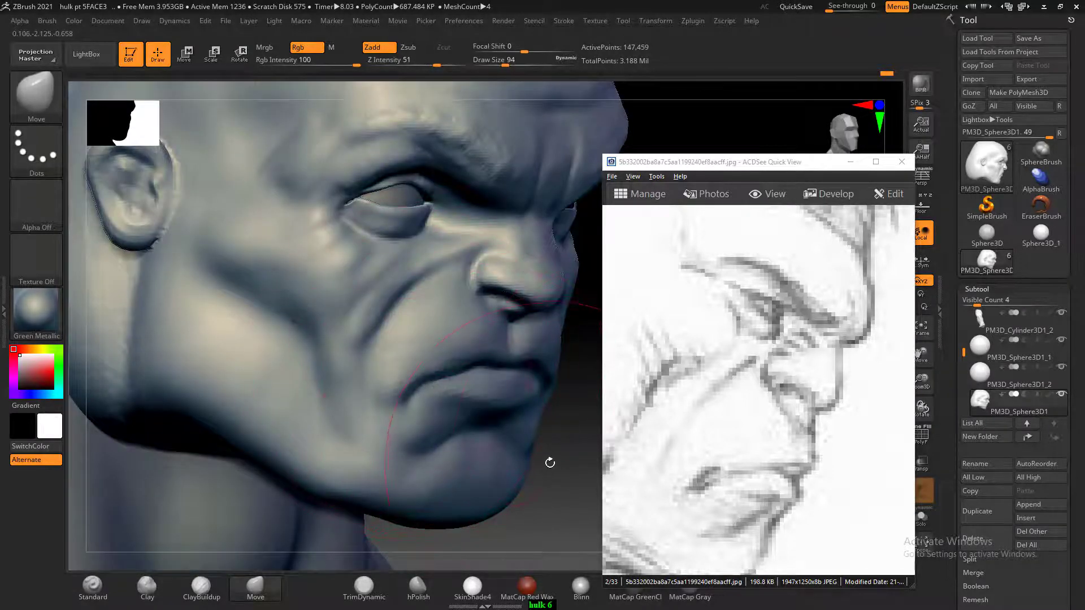
pyautogui.scroll(-1, 554, 457)
pyautogui.scroll(-1, 573, 438)
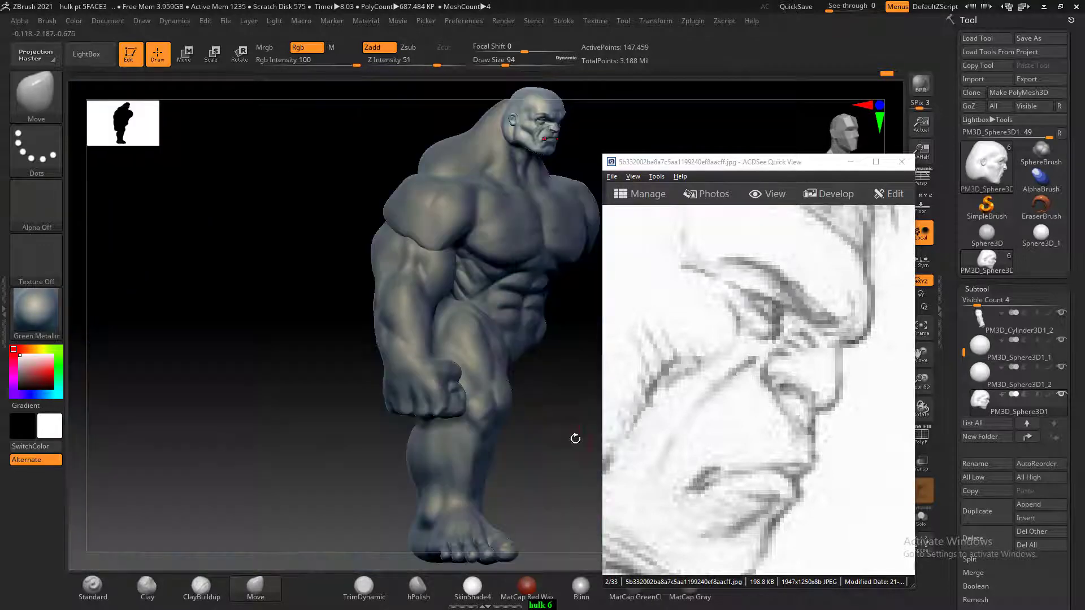
pyautogui.keyDown('alt'); pyautogui.moveTo(548, 271); pyautogui.dragTo(513, 439); pyautogui.keyUp('alt')
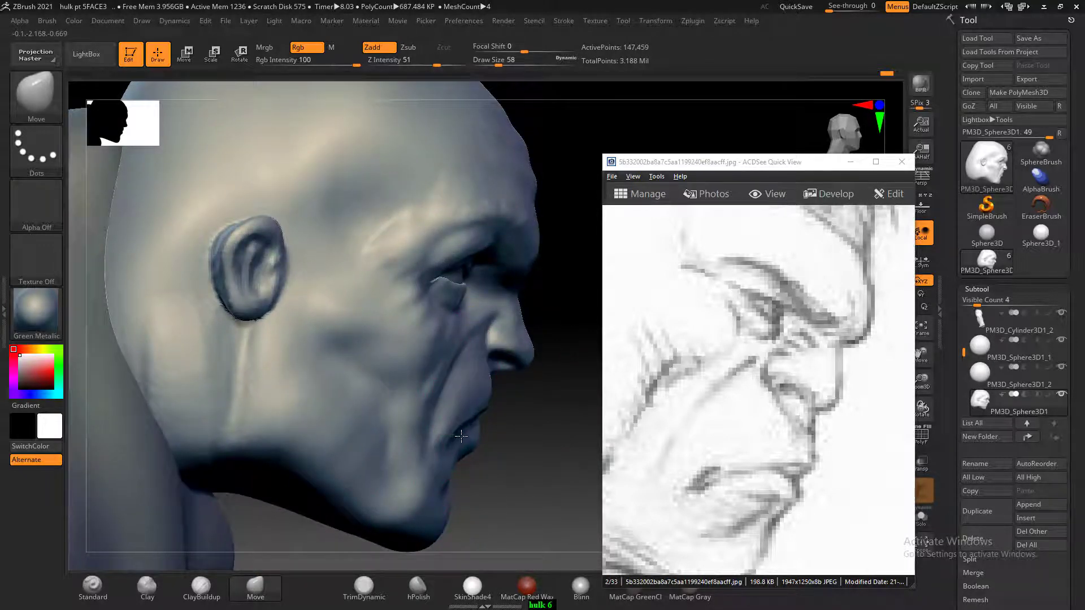
pyautogui.moveTo(535, 419); pyautogui.dragTo(554, 356)
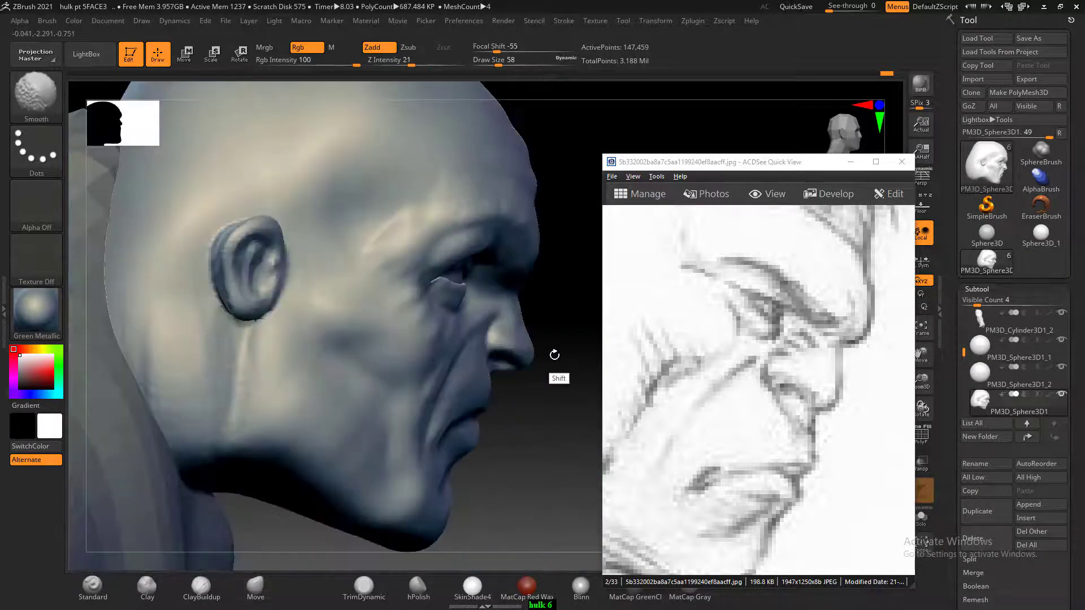
# - Isolate the nose and mouth region of the head in Solo mode, and move the reference sketch clear of the sculpt
pyautogui.keyDown('ctrl'); pyautogui.keyDown('shift'); pyautogui.moveTo(565, 291); pyautogui.dragTo(387, 501); pyautogui.keyUp('shift'); pyautogui.keyUp('ctrl')
pyautogui.moveTo(526, 477); pyautogui.dragTo(517, 274)
pyautogui.press('b')
pyautogui.press('m')
pyautogui.press('v')
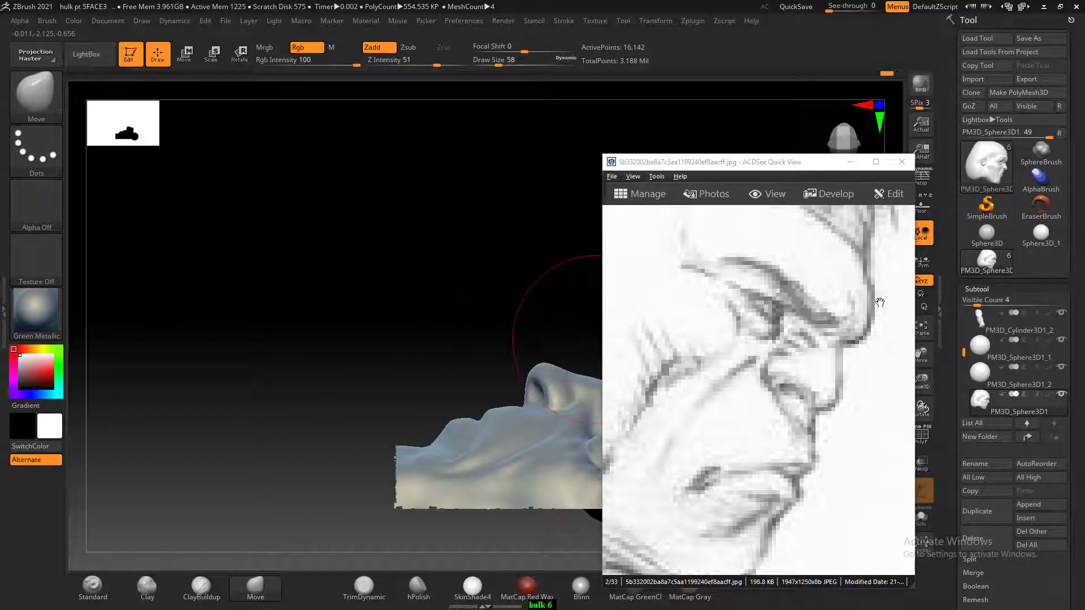
pyautogui.moveTo(778, 155); pyautogui.dragTo(822, 50)
pyautogui.click(921, 516)
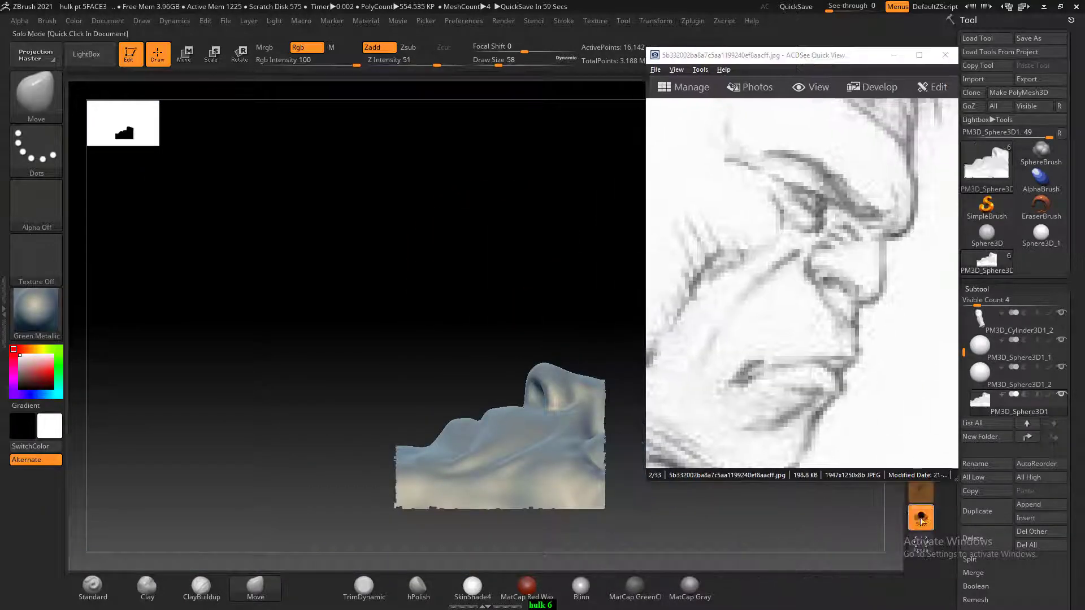
# - Reshape the upper lip's curve under the nose from below with the Move brush at draw size 46
pyautogui.moveTo(472, 335)
pyautogui.mouseDown()
pyautogui.moveTo(414, 307)
pyautogui.moveTo(506, 247)
pyautogui.moveTo(469, 249)
pyautogui.mouseUp()
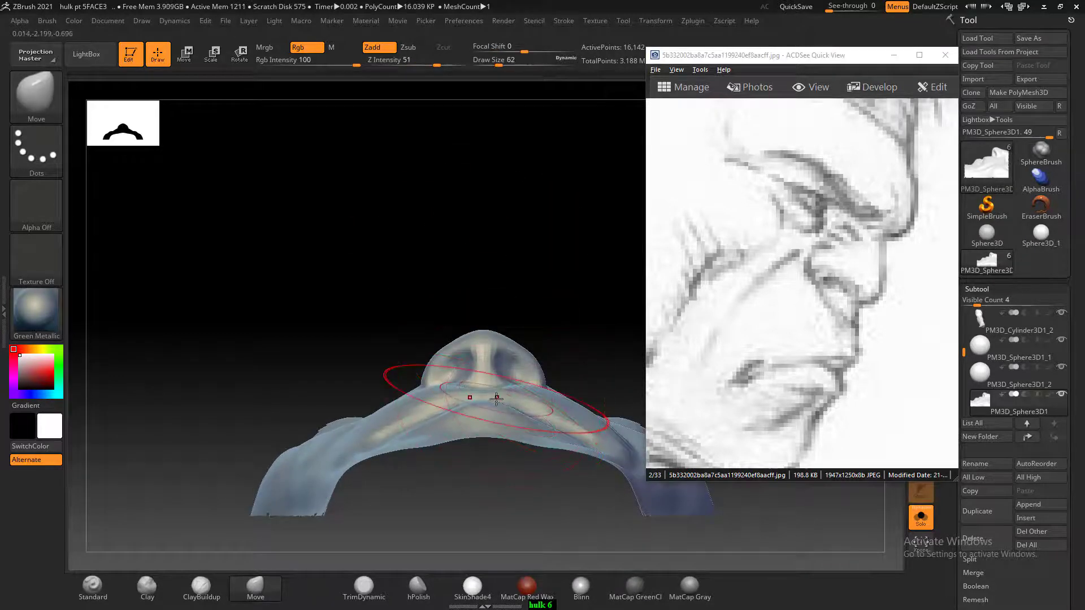
pyautogui.press('[')
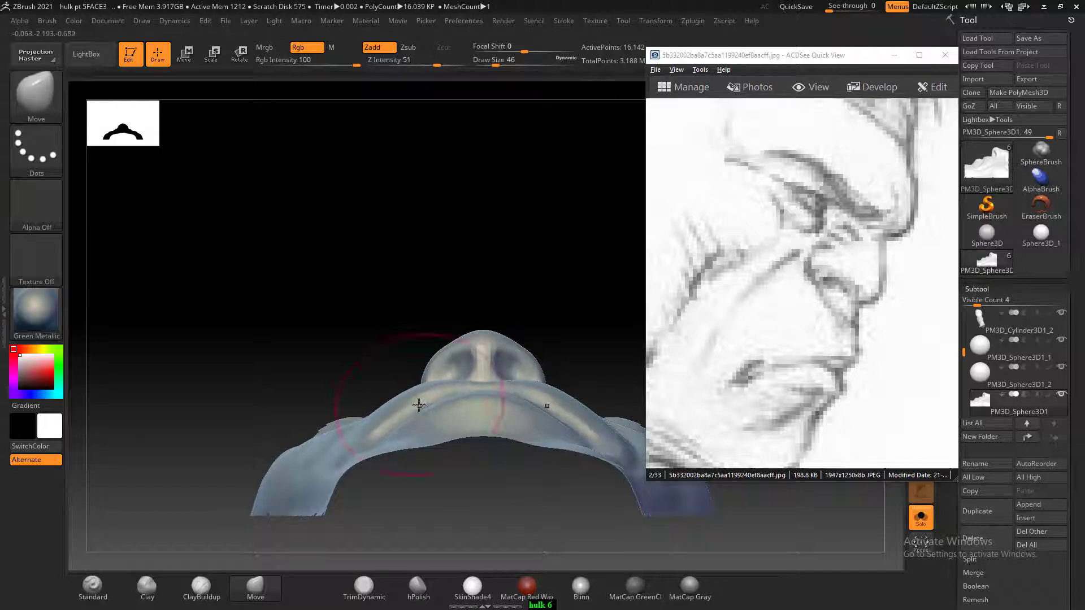
pyautogui.moveTo(558, 292); pyautogui.dragTo(506, 397)
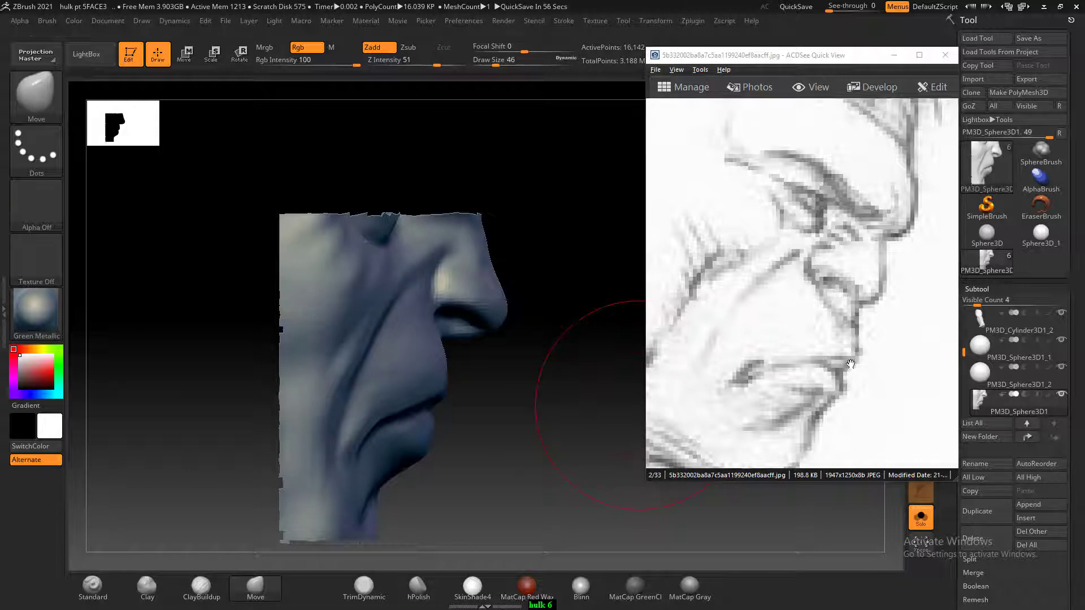
pyautogui.moveTo(593, 430); pyautogui.dragTo(566, 462)
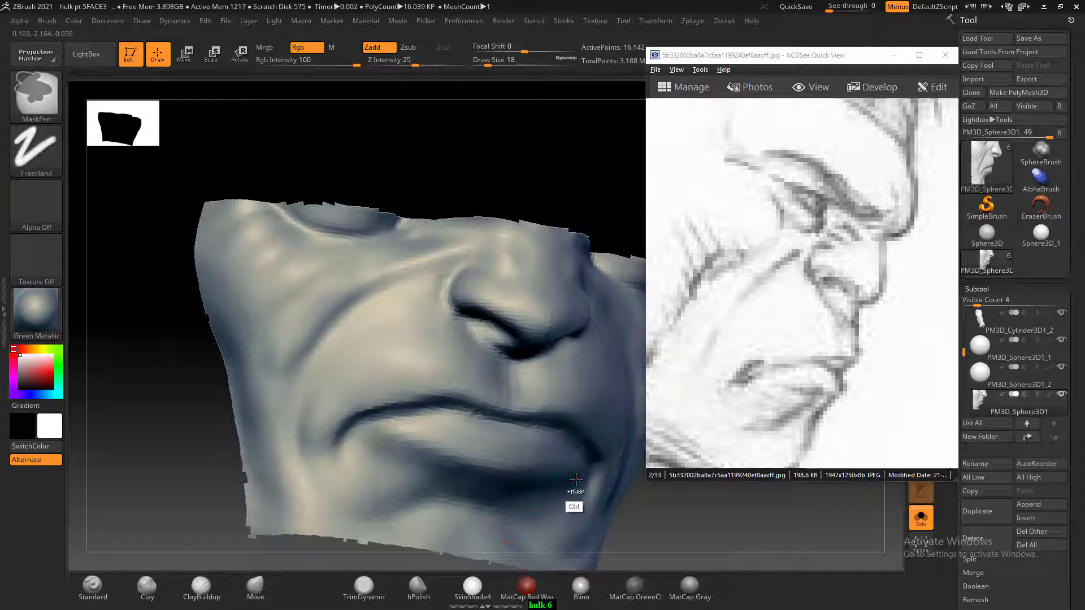
# - Mask the lower lip and reshape the upper lip and nose profile with the Move brush at draw sizes 34 and 18
pyautogui.moveTo(575, 480)
pyautogui.keyDown('ctrl'); pyautogui.mouseDown()
pyautogui.moveTo(389, 448)
pyautogui.moveTo(441, 449)
pyautogui.mouseUp(); pyautogui.keyUp('ctrl')
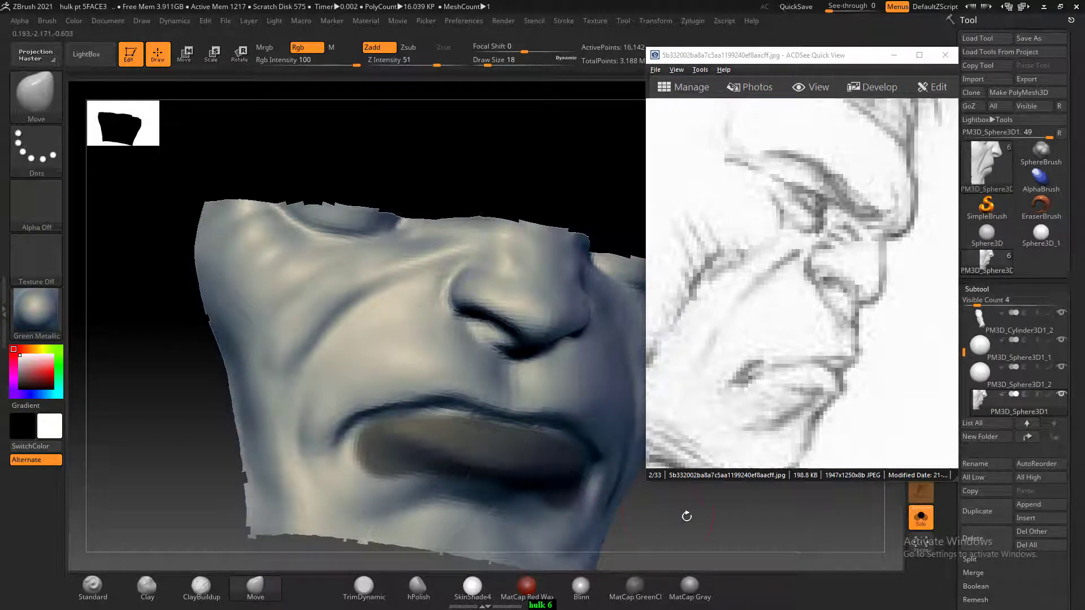
pyautogui.moveTo(685, 514)
pyautogui.mouseDown()
pyautogui.moveTo(727, 521)
pyautogui.moveTo(479, 469)
pyautogui.moveTo(450, 510)
pyautogui.mouseUp()
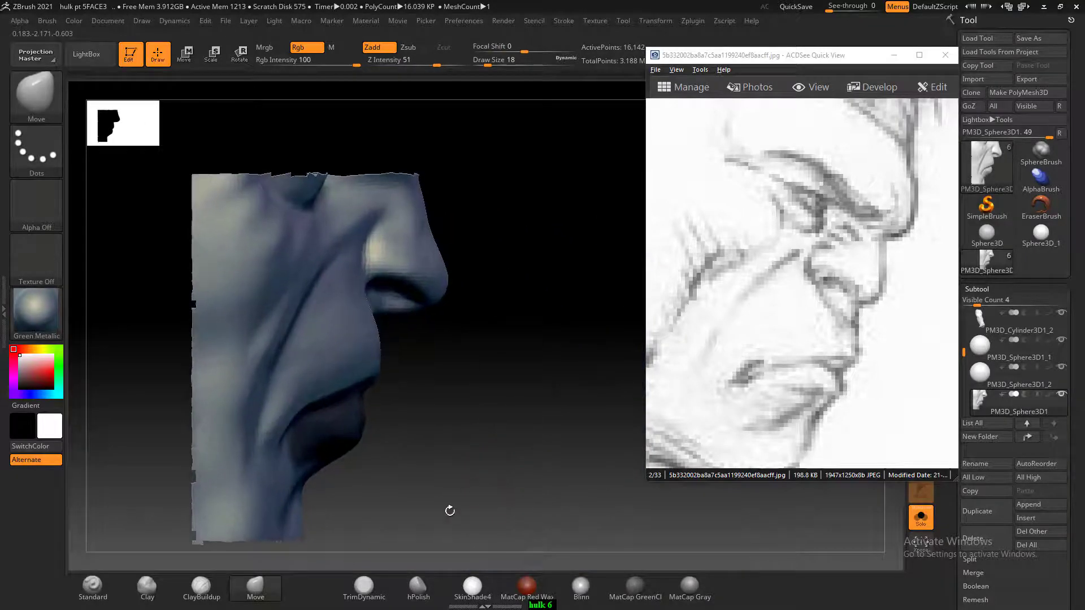
pyautogui.click(257, 586)
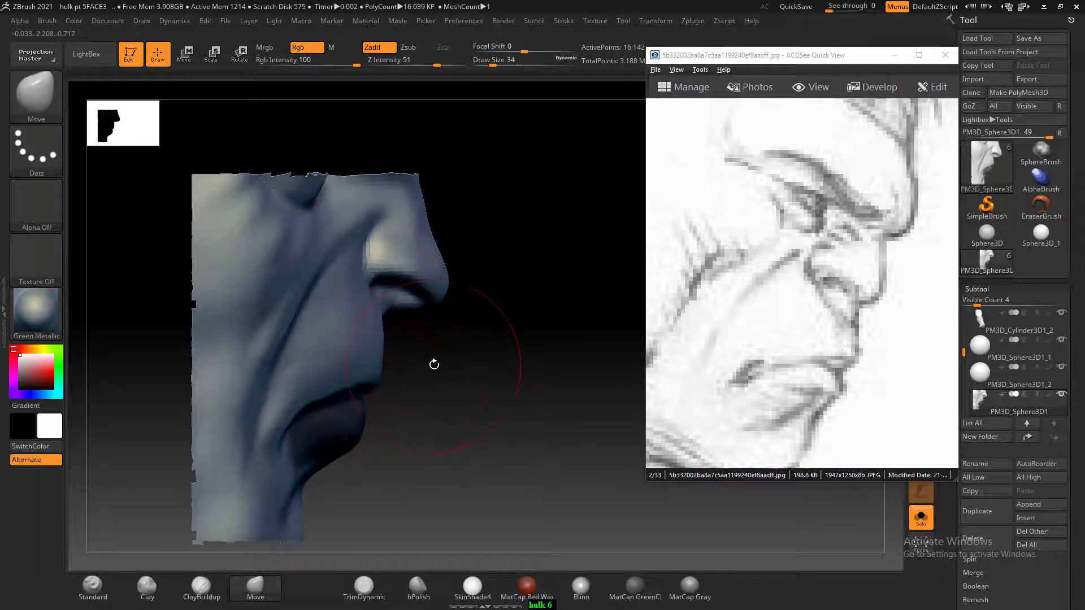
pyautogui.keyDown('alt'); pyautogui.moveTo(453, 293); pyautogui.dragTo(467, 347); pyautogui.keyUp('alt')
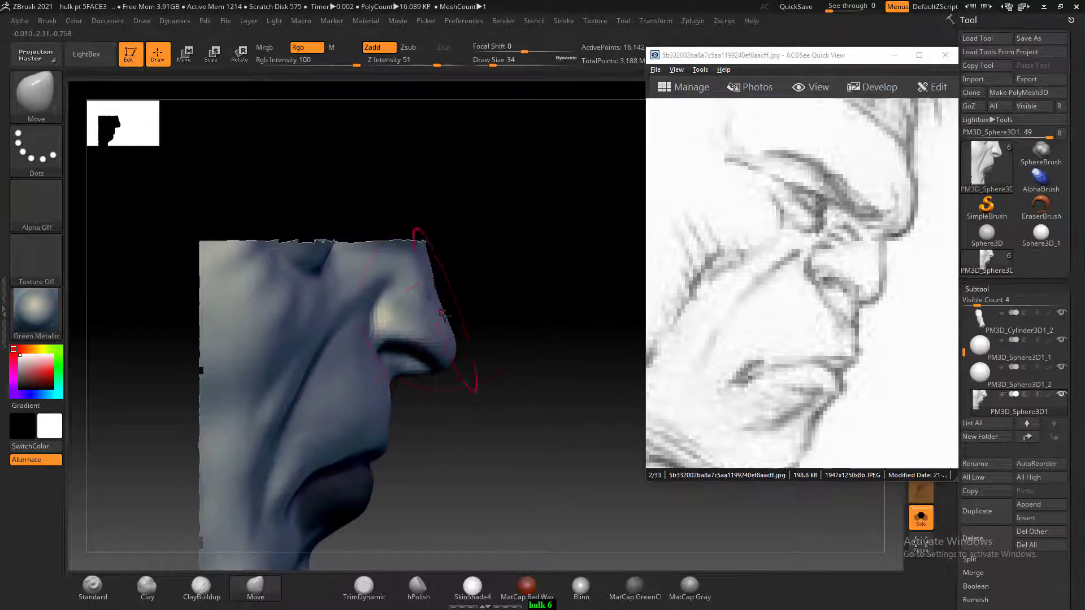
pyautogui.press('[')
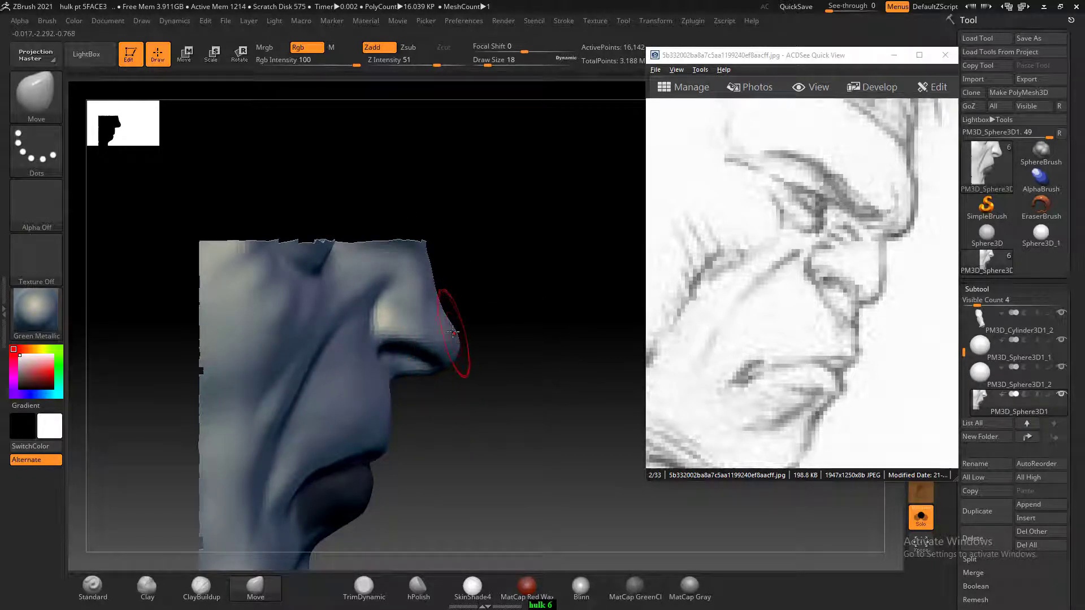
# - Invert the mask and shift the lower lip in side profile with the Move brush at draw size 38
pyautogui.moveTo(505, 413)
pyautogui.keyDown('shift'); pyautogui.mouseDown()
pyautogui.moveTo(516, 431)
pyautogui.moveTo(501, 439)
pyautogui.moveTo(788, 534)
pyautogui.moveTo(787, 511)
pyautogui.mouseUp(); pyautogui.keyUp('shift')
pyautogui.keyDown('ctrl'); pyautogui.click(754, 528); pyautogui.keyUp('ctrl')
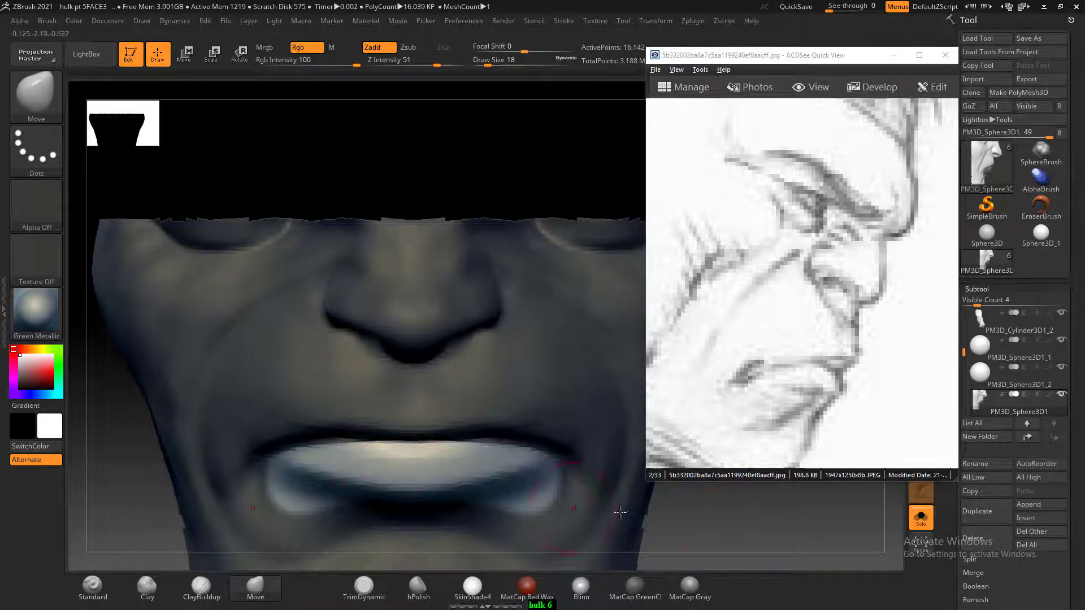
pyautogui.keyDown('shift'); pyautogui.moveTo(733, 531); pyautogui.dragTo(733, 526); pyautogui.keyUp('shift')
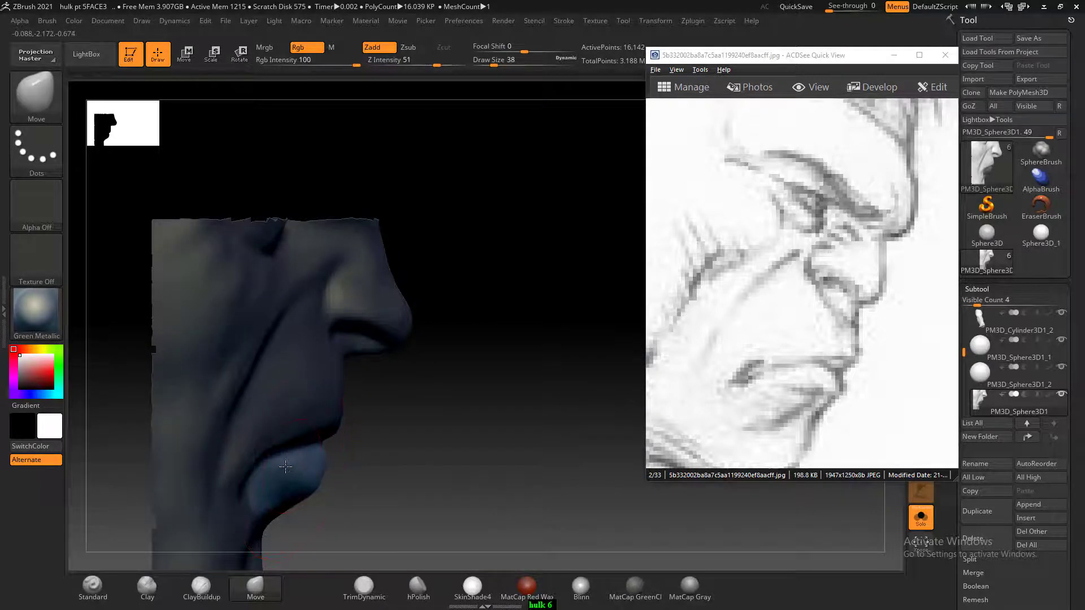
pyautogui.moveTo(384, 439); pyautogui.dragTo(627, 454)
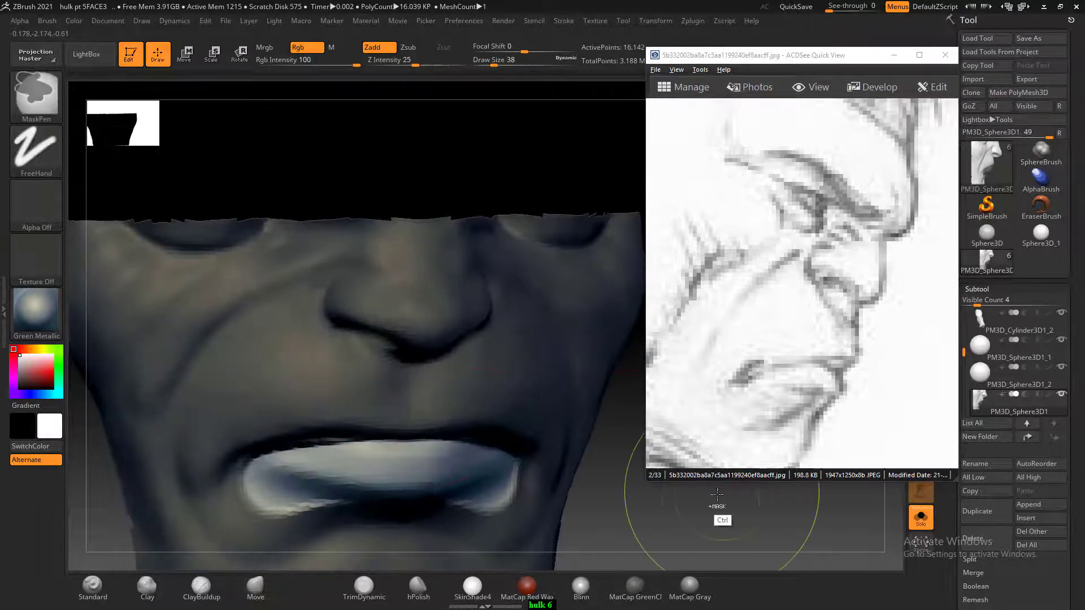
# - Clear the mask and smooth the hard outer edges of the lower lip at draw size 22
pyautogui.keyDown('ctrl'); pyautogui.moveTo(714, 506); pyautogui.dragTo(719, 512); pyautogui.keyUp('ctrl')
pyautogui.press('[')
pyautogui.press('[')
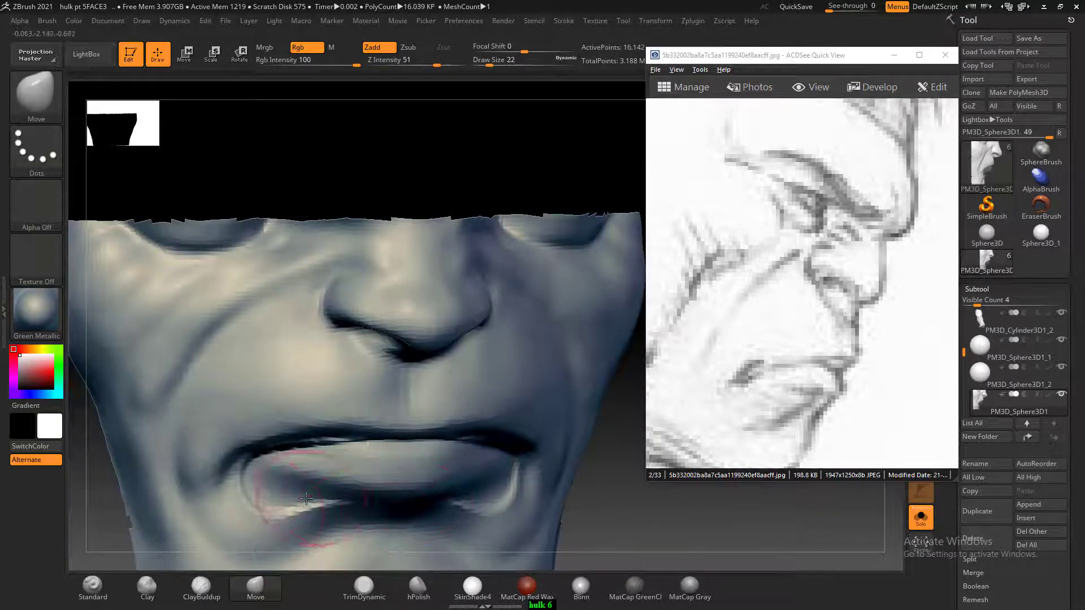
pyautogui.keyDown('shift'); pyautogui.moveTo(250, 503); pyautogui.dragTo(301, 516); pyautogui.keyUp('shift')
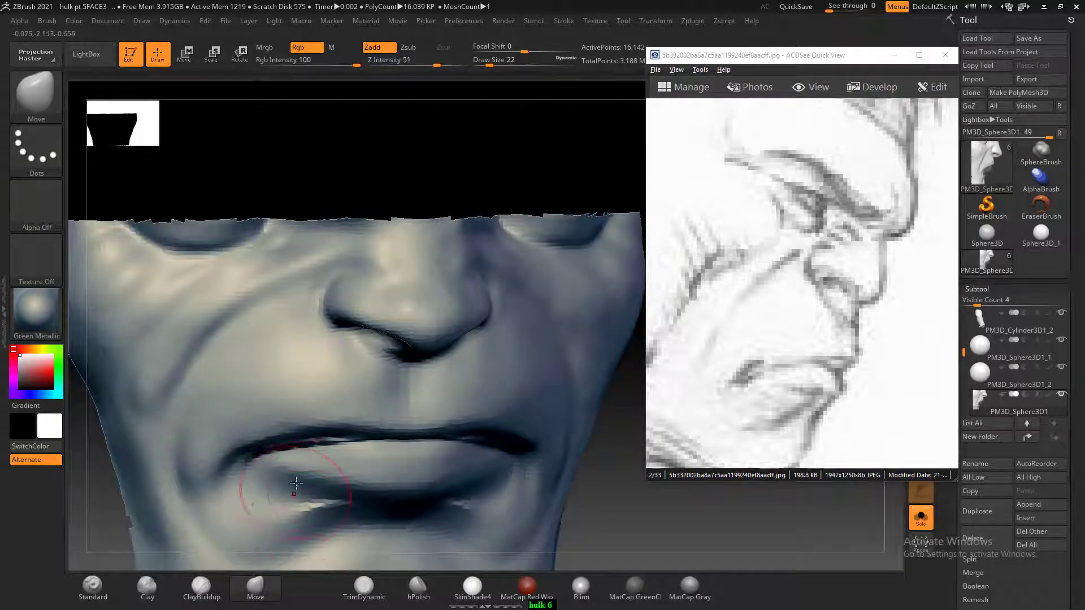
# - Set the Smooth brush to Z Intensity 8 and draw size 10, and smooth the lower lip's underside and the mouth line
pyautogui.keyDown('shift'); pyautogui.click(395, 63); pyautogui.keyUp('shift')
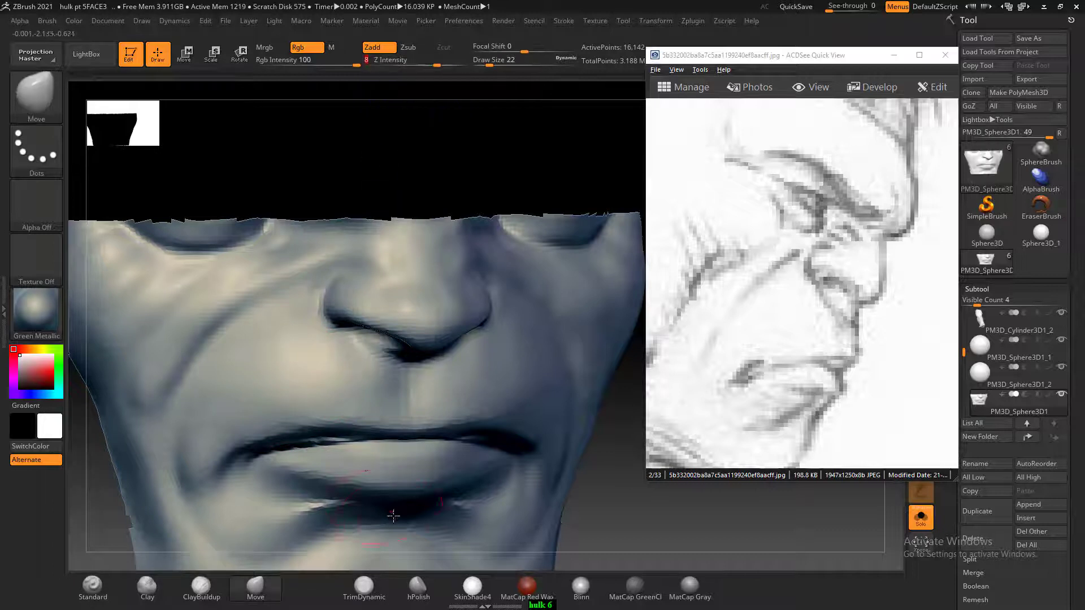
pyautogui.press('[')
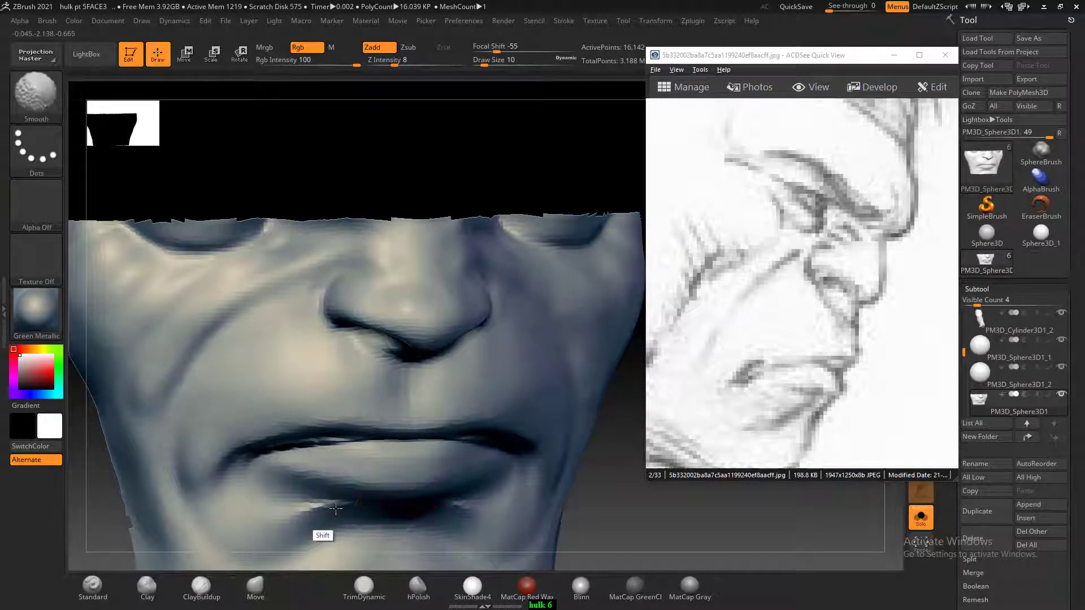
pyautogui.keyDown('shift'); pyautogui.moveTo(323, 504); pyautogui.dragTo(319, 509); pyautogui.keyUp('shift')
pyautogui.moveTo(637, 489); pyautogui.dragTo(633, 441)
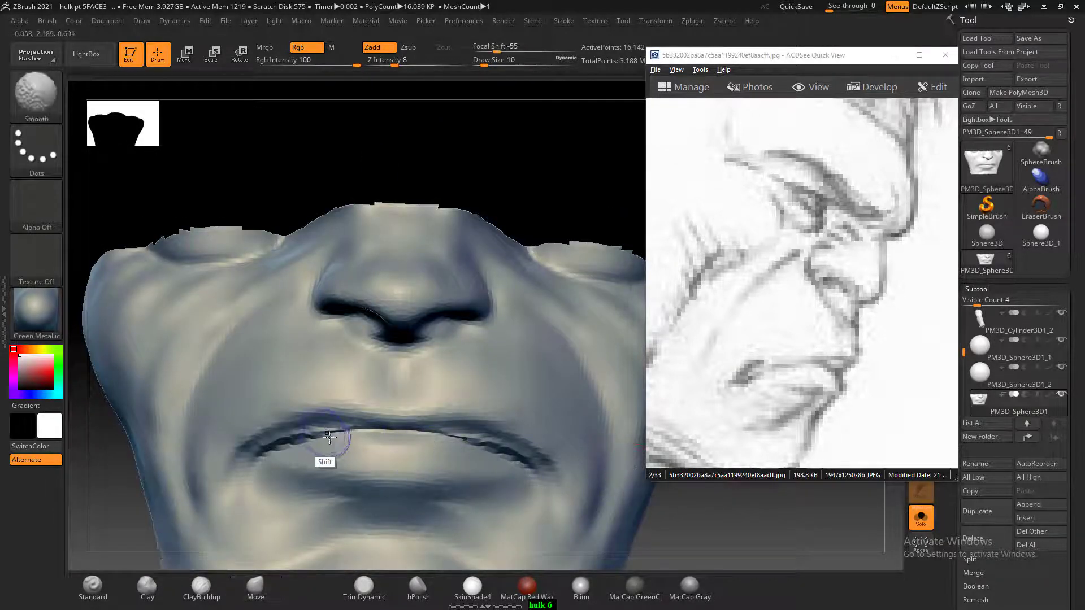
pyautogui.moveTo(341, 436)
pyautogui.keyDown('shift'); pyautogui.mouseDown()
pyautogui.moveTo(279, 452)
pyautogui.moveTo(270, 438)
pyautogui.moveTo(263, 459)
pyautogui.mouseUp(); pyautogui.keyUp('shift')
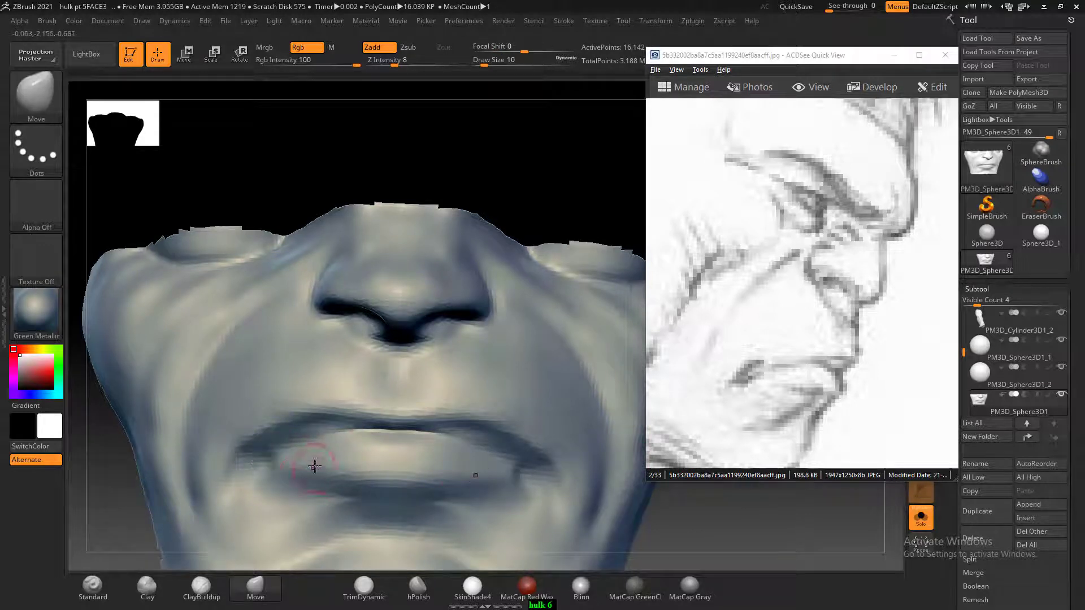
# - Define the lower lip and the mouth corners with the Standard brush at draw size 10
pyautogui.press('b')
pyautogui.press('s')
pyautogui.press('t')
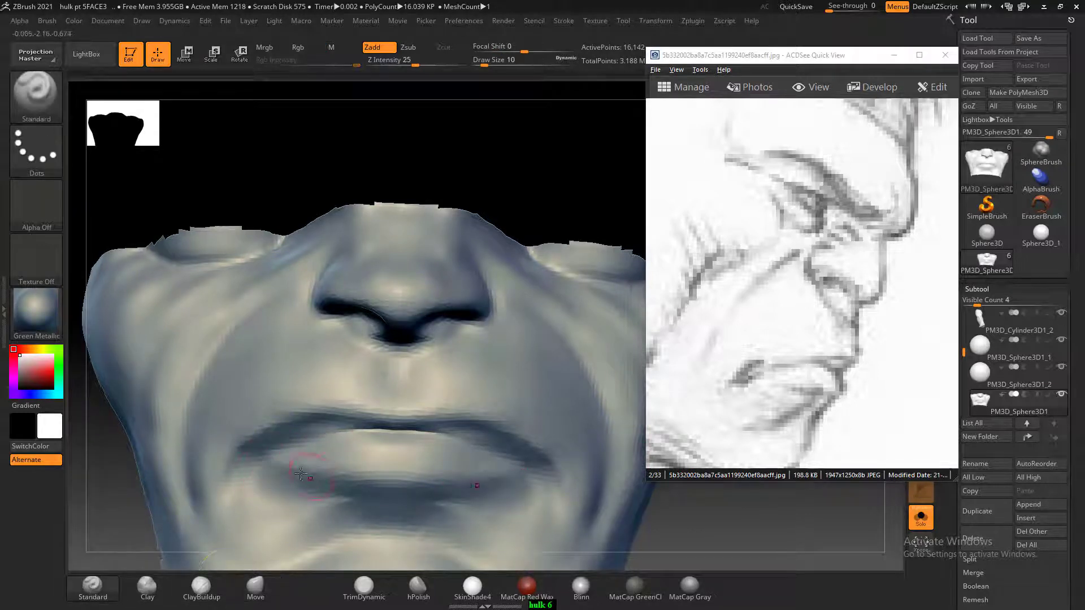
pyautogui.moveTo(265, 462); pyautogui.dragTo(420, 483)
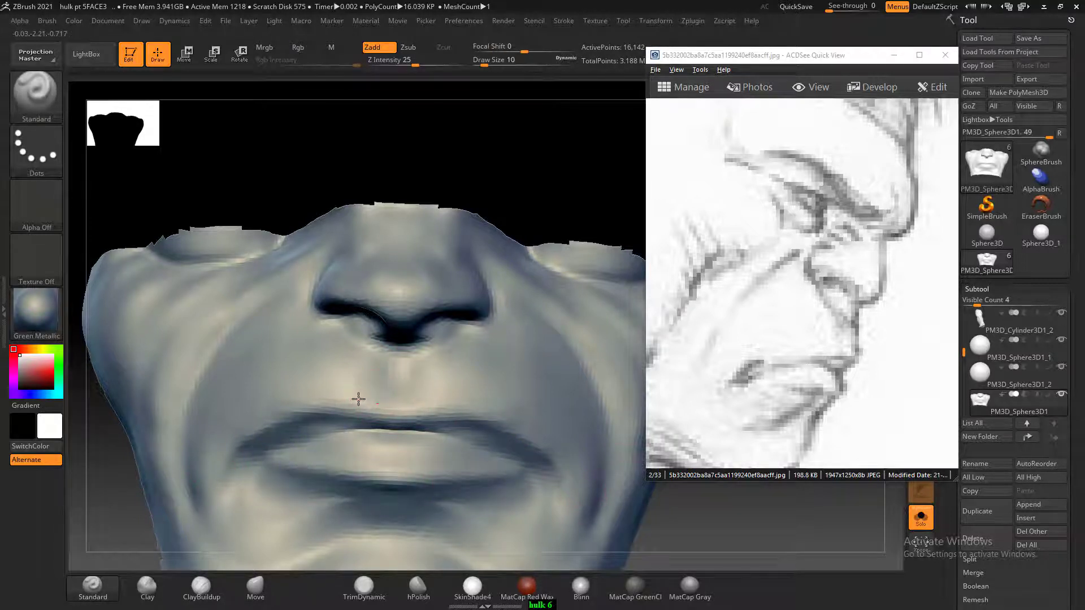
# - Build up the upper lip's border and volume below the philtrum with the Standard brush, and blend it with Smooth
pyautogui.moveTo(358, 399)
pyautogui.mouseDown()
pyautogui.moveTo(375, 403)
pyautogui.moveTo(338, 397)
pyautogui.moveTo(235, 459)
pyautogui.moveTo(339, 402)
pyautogui.moveTo(374, 399)
pyautogui.moveTo(240, 453)
pyautogui.moveTo(217, 479)
pyautogui.moveTo(299, 407)
pyautogui.mouseUp()
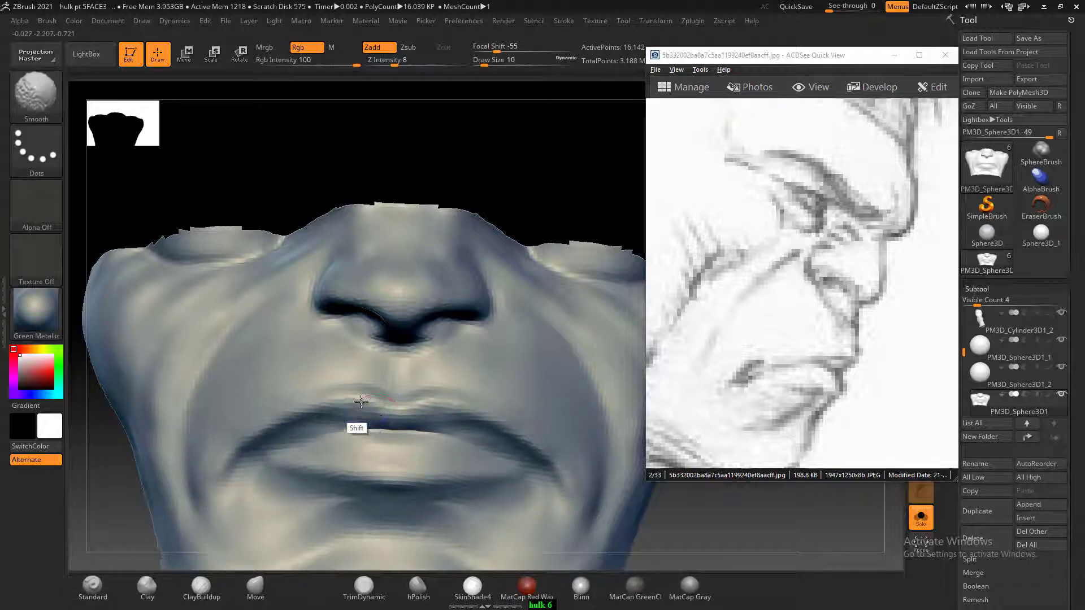
pyautogui.moveTo(368, 419)
pyautogui.mouseDown()
pyautogui.moveTo(316, 423)
pyautogui.moveTo(296, 438)
pyautogui.moveTo(375, 430)
pyautogui.mouseUp()
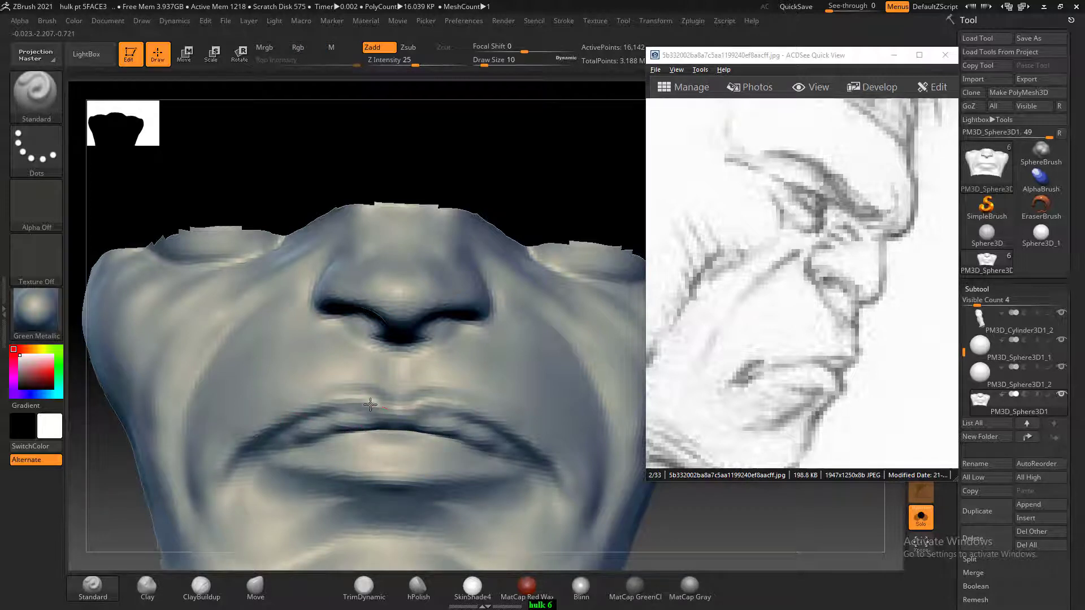
pyautogui.press('shift')
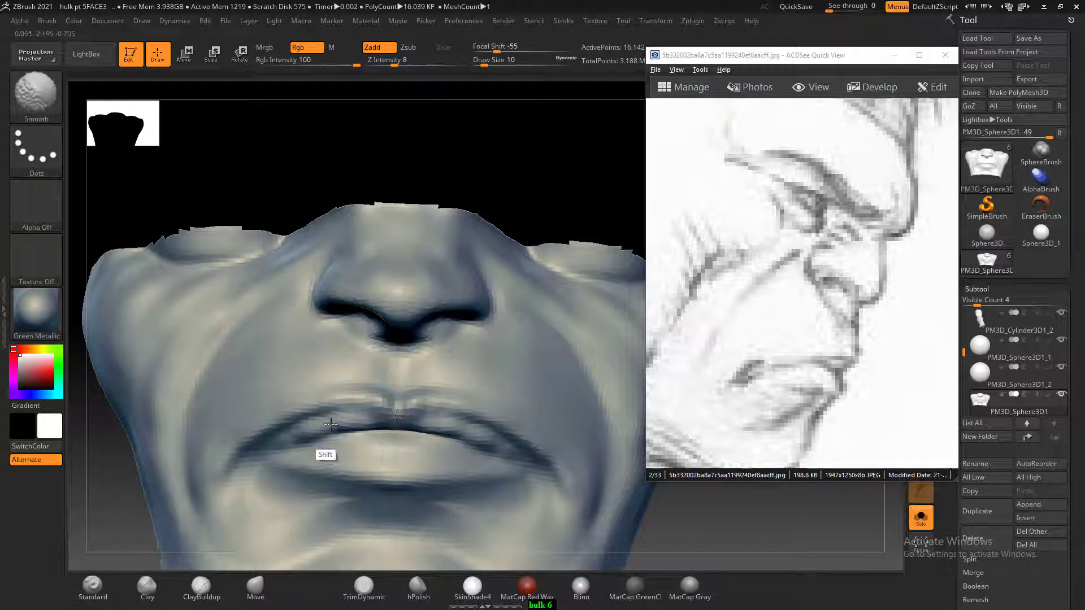
pyautogui.moveTo(331, 424)
pyautogui.keyDown('shift'); pyautogui.mouseDown()
pyautogui.moveTo(376, 394)
pyautogui.moveTo(249, 425)
pyautogui.moveTo(457, 419)
pyautogui.mouseUp(); pyautogui.keyUp('shift')
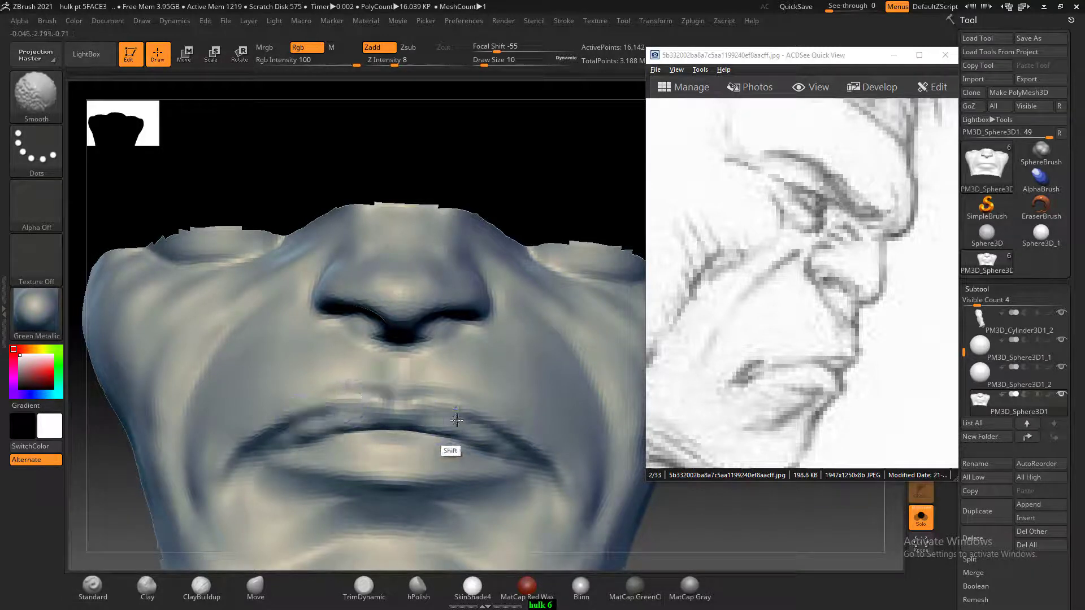
# - Add volume to the upper lip toward the mouth corners with the Standard brush and smooth both sides
pyautogui.moveTo(599, 511)
pyautogui.mouseDown()
pyautogui.moveTo(650, 532)
pyautogui.moveTo(675, 508)
pyautogui.moveTo(683, 529)
pyautogui.moveTo(700, 530)
pyautogui.moveTo(598, 496)
pyautogui.mouseUp()
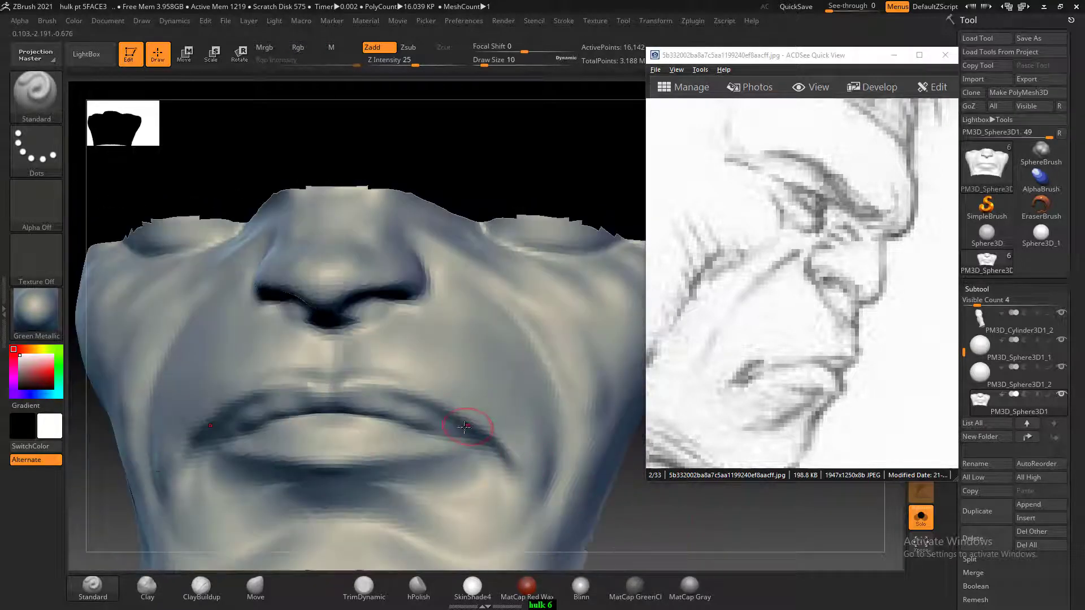
pyautogui.moveTo(447, 425)
pyautogui.mouseDown()
pyautogui.moveTo(418, 410)
pyautogui.moveTo(395, 430)
pyautogui.moveTo(398, 409)
pyautogui.mouseUp()
pyautogui.press('shift')
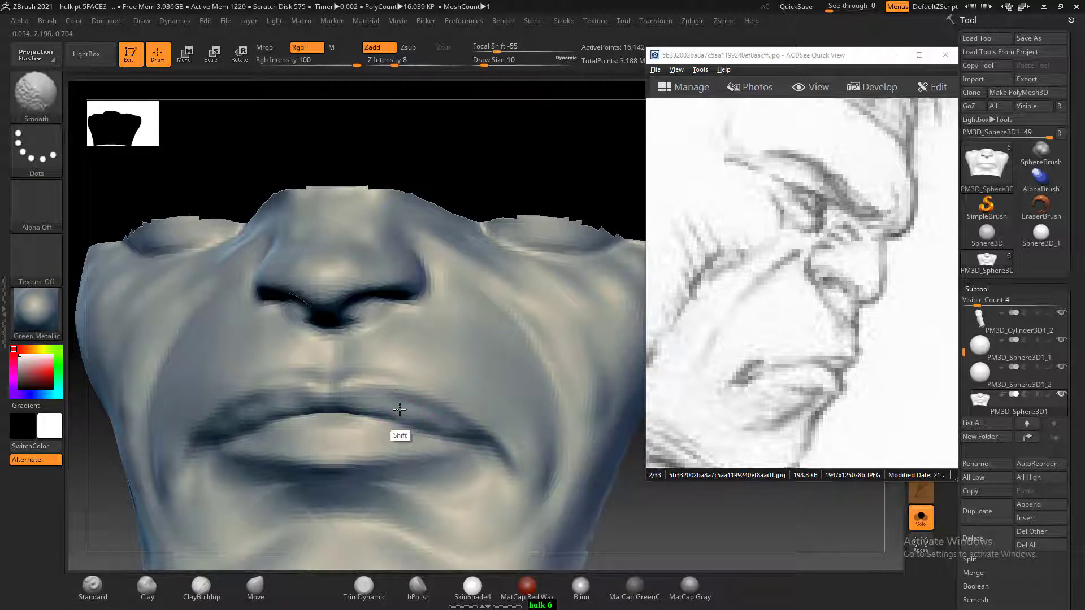
pyautogui.moveTo(277, 403)
pyautogui.mouseDown()
pyautogui.moveTo(223, 432)
pyautogui.moveTo(265, 412)
pyautogui.mouseUp()
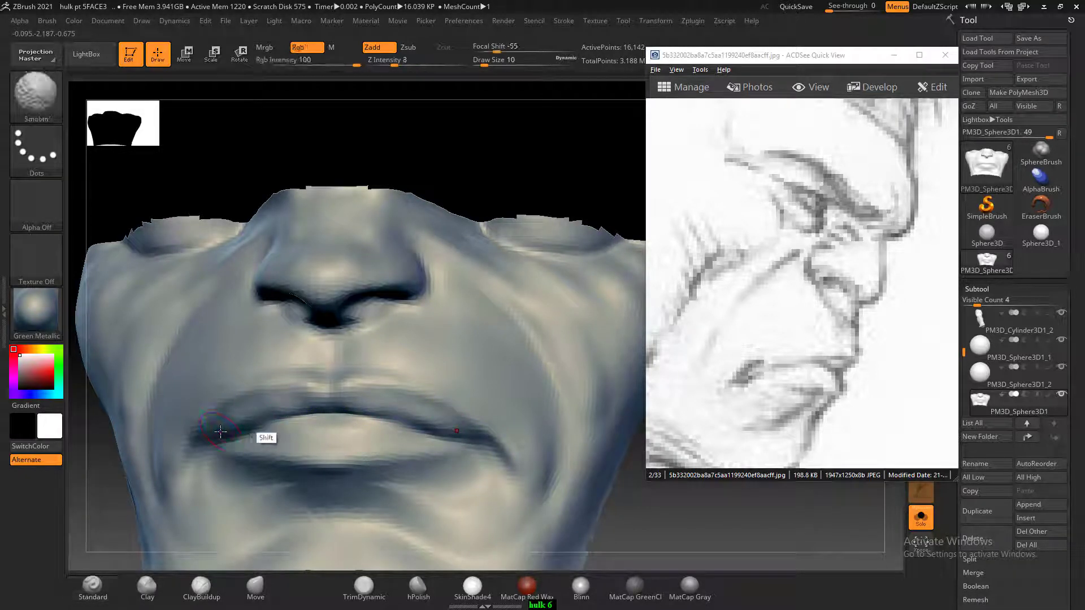
# - Sculpt the philtrum's ridges between nose and upper lip with the Standard brush at draw size 10, and soften them with Smooth
pyautogui.keyDown('shift'); pyautogui.moveTo(675, 498); pyautogui.dragTo(690, 511); pyautogui.keyUp('shift')
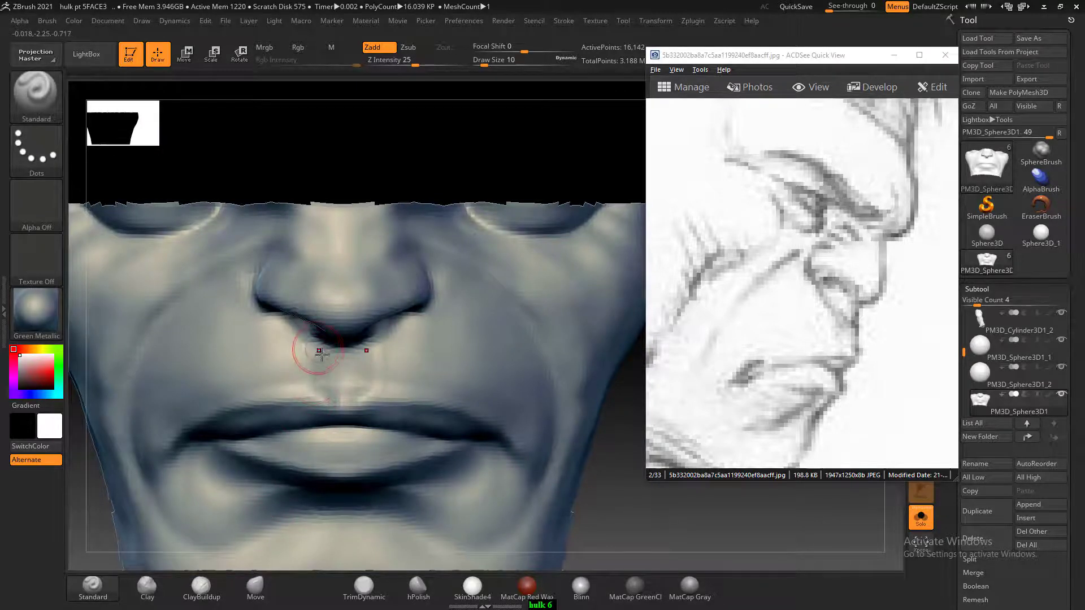
pyautogui.moveTo(315, 381)
pyautogui.mouseDown()
pyautogui.moveTo(317, 367)
pyautogui.moveTo(290, 380)
pyautogui.mouseUp()
pyautogui.press('shift')
pyautogui.press('shift')
pyautogui.press('shift')
pyautogui.press('shift')
pyautogui.press('shift')
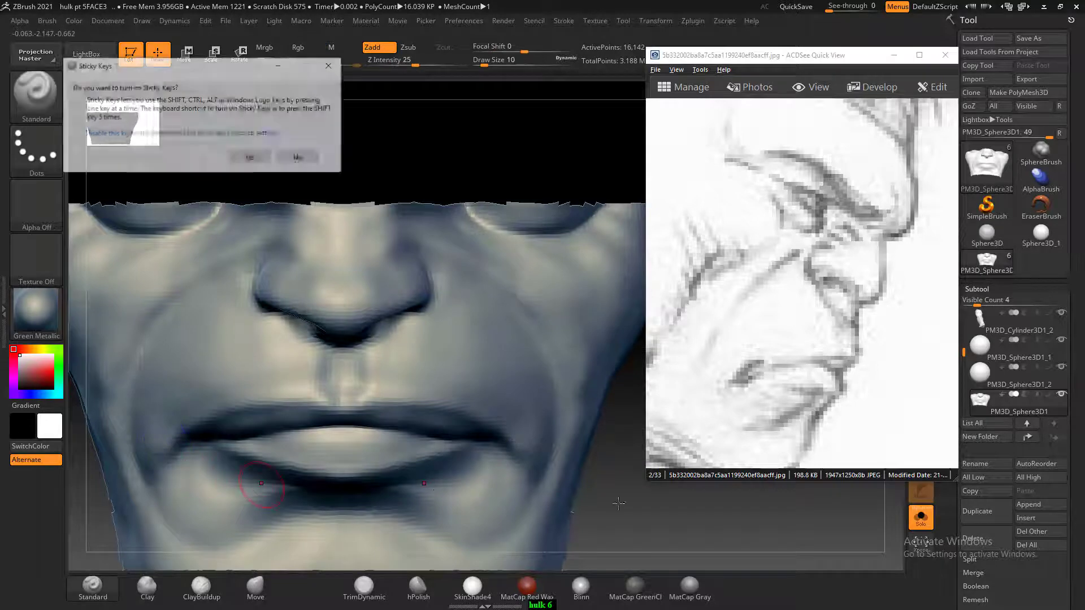
pyautogui.click(300, 160)
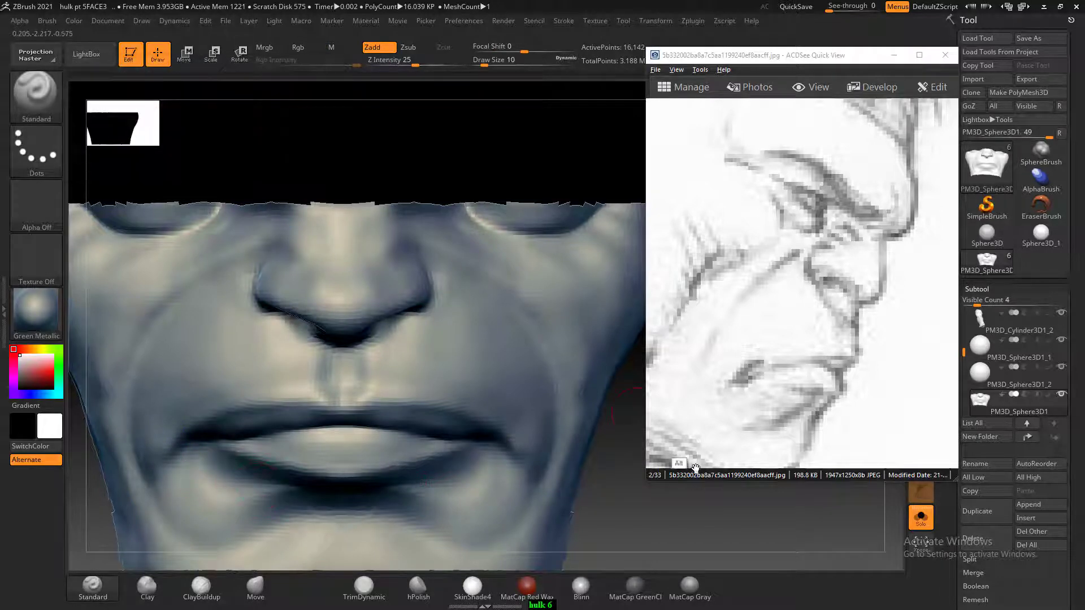
# - Unhide the whole head, set the draw size to 22, soften the cheek and sculpt the area below the lower lip with Standard
pyautogui.keyDown('alt'); pyautogui.moveTo(693, 498); pyautogui.dragTo(600, 457); pyautogui.keyUp('alt')
pyautogui.keyDown('ctrl'); pyautogui.keyDown('shift'); pyautogui.click(601, 459); pyautogui.keyUp('shift'); pyautogui.keyUp('ctrl')
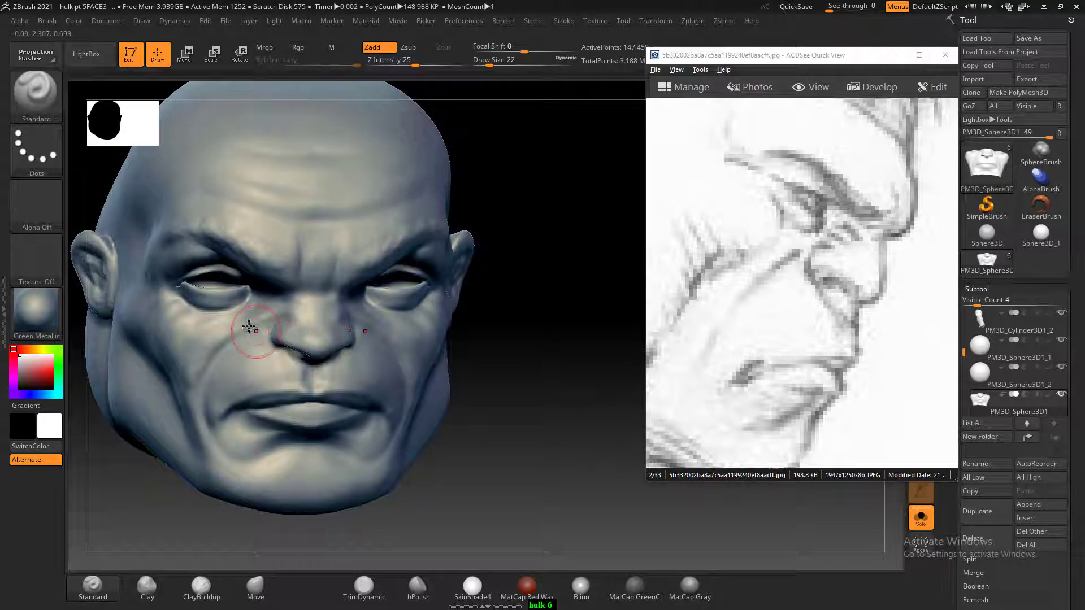
pyautogui.press('shift')
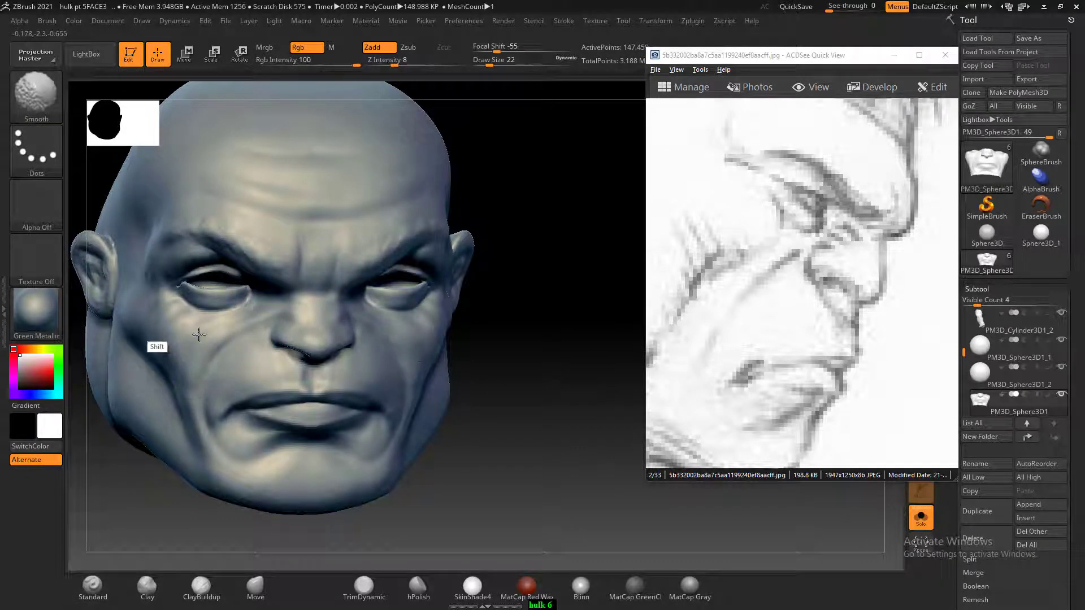
pyautogui.moveTo(509, 401)
pyautogui.mouseDown()
pyautogui.moveTo(571, 401)
pyautogui.moveTo(576, 473)
pyautogui.moveTo(600, 496)
pyautogui.moveTo(586, 483)
pyautogui.moveTo(569, 494)
pyautogui.moveTo(577, 498)
pyautogui.mouseUp()
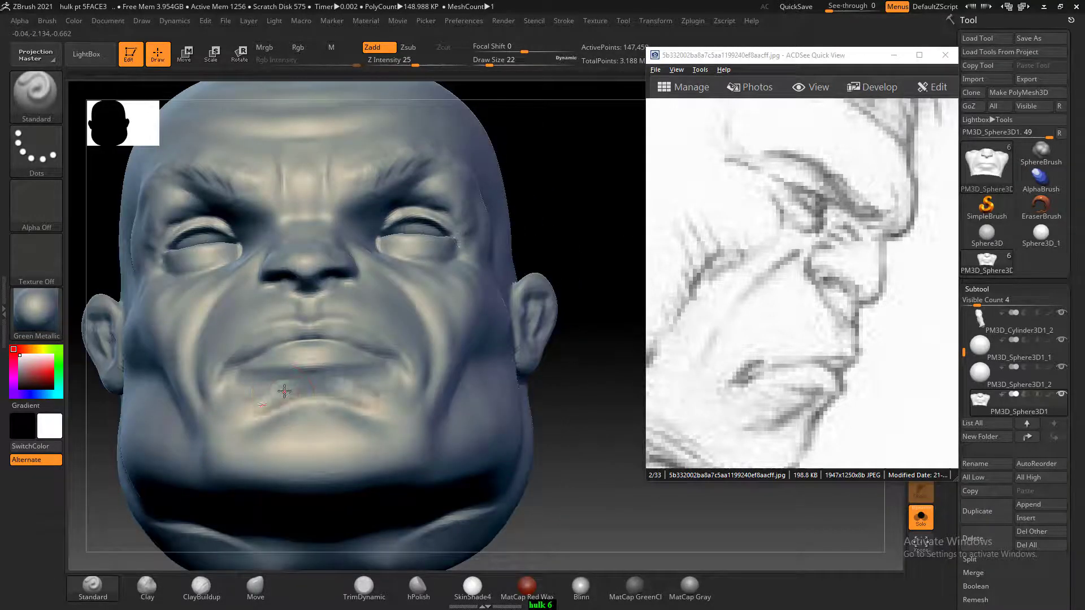
pyautogui.moveTo(285, 391); pyautogui.dragTo(242, 411)
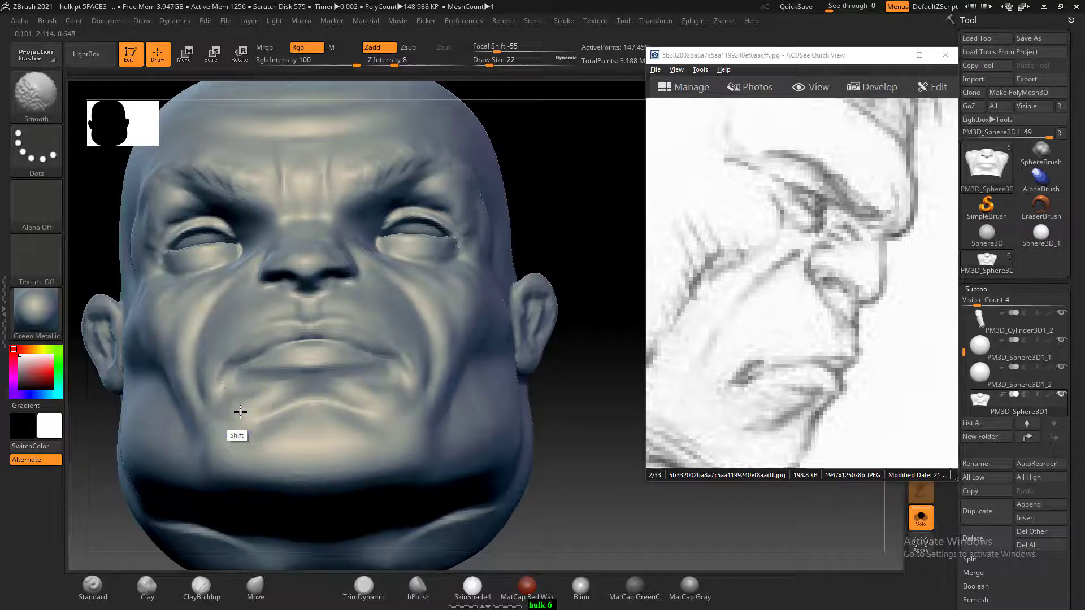
# - Build up the chin's centre with the Standard brush, and smooth the chin and the jaw area below the ear
pyautogui.moveTo(544, 394)
pyautogui.mouseDown()
pyautogui.moveTo(640, 521)
pyautogui.moveTo(591, 486)
pyautogui.mouseUp()
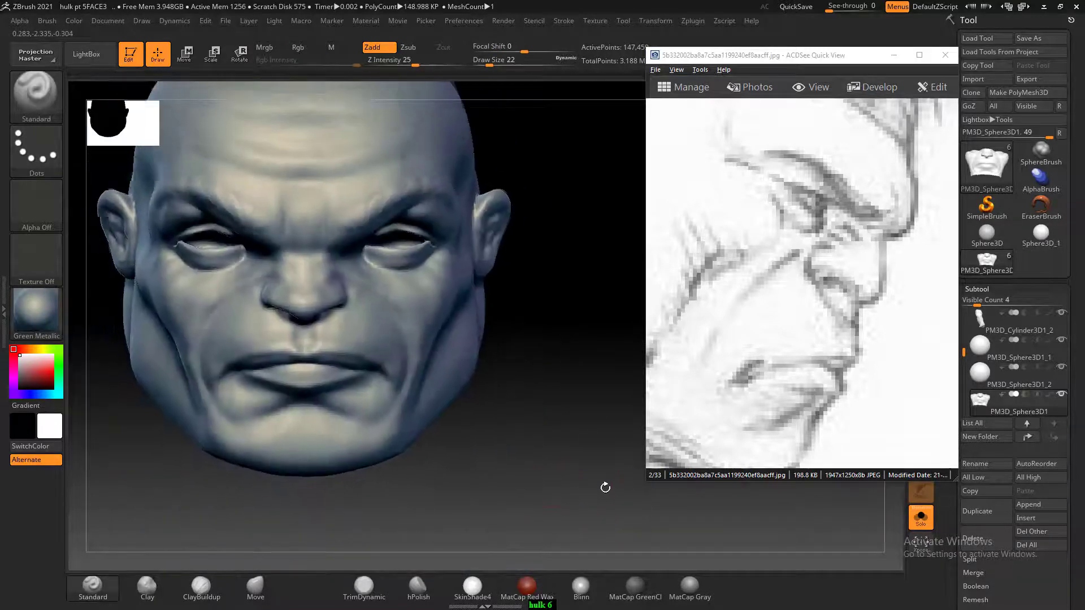
pyautogui.moveTo(313, 427)
pyautogui.mouseDown()
pyautogui.moveTo(302, 455)
pyautogui.moveTo(316, 439)
pyautogui.mouseUp()
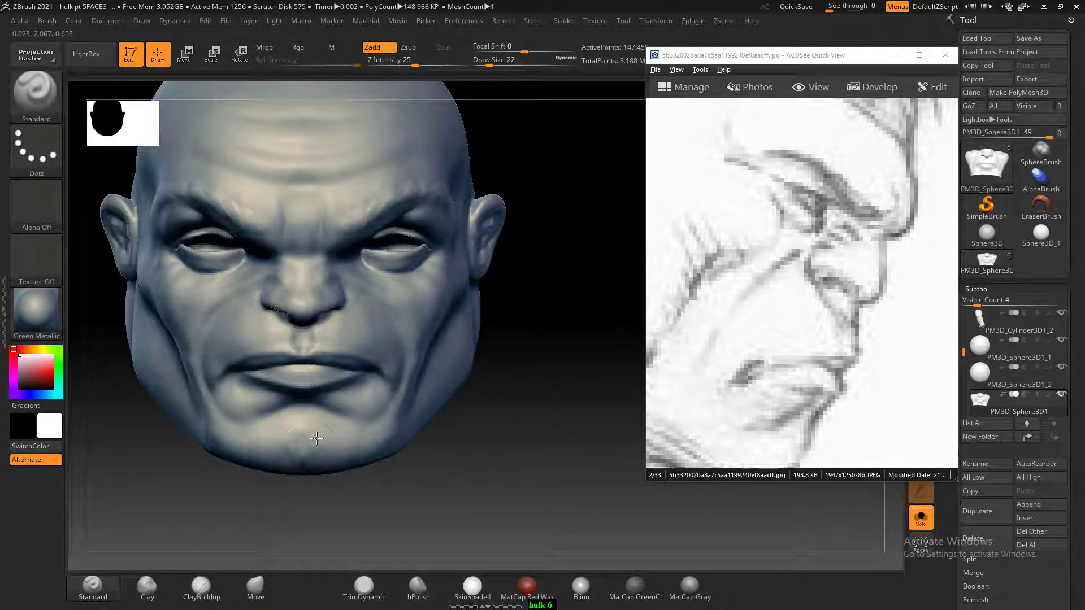
pyautogui.press('shift')
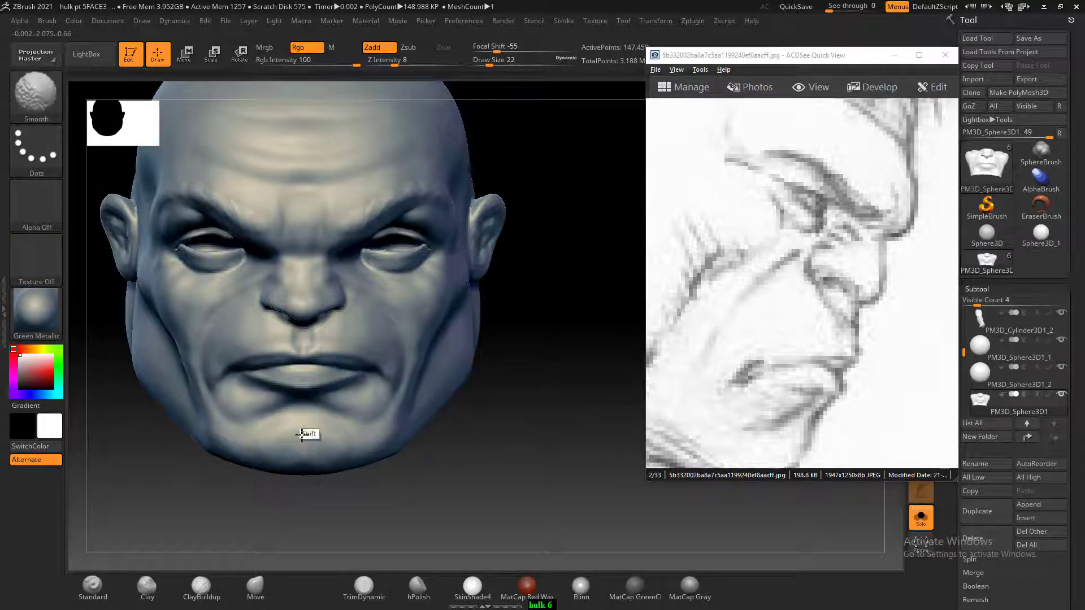
pyautogui.moveTo(301, 434)
pyautogui.keyDown('shift'); pyautogui.mouseDown()
pyautogui.moveTo(302, 443)
pyautogui.moveTo(278, 436)
pyautogui.mouseUp(); pyautogui.keyUp('shift')
pyautogui.press('shift')
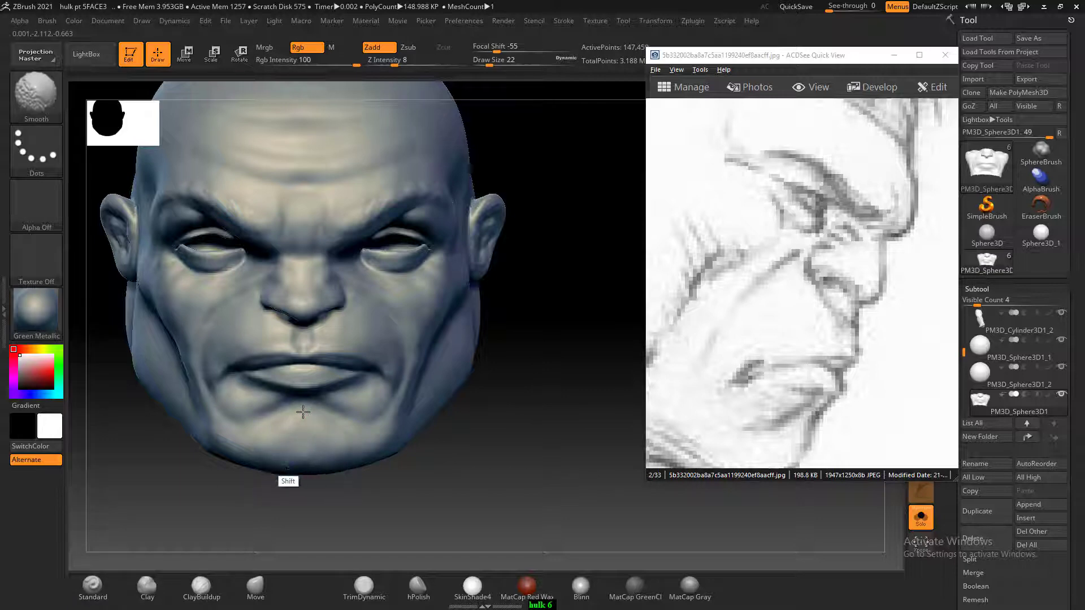
pyautogui.keyDown('shift'); pyautogui.moveTo(303, 412); pyautogui.dragTo(289, 438); pyautogui.keyUp('shift')
pyautogui.moveTo(508, 451); pyautogui.dragTo(476, 439)
pyautogui.press('shift')
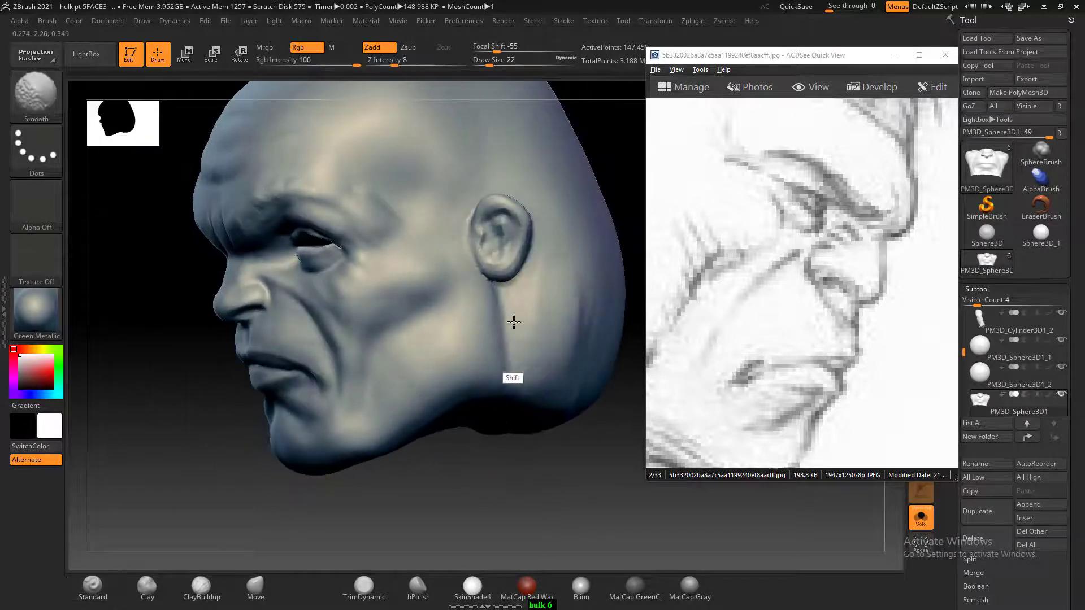
# - Show all subtools again, reduce the draw size to 10 and bring the ear into a close side view
pyautogui.moveTo(567, 482); pyautogui.dragTo(611, 490)
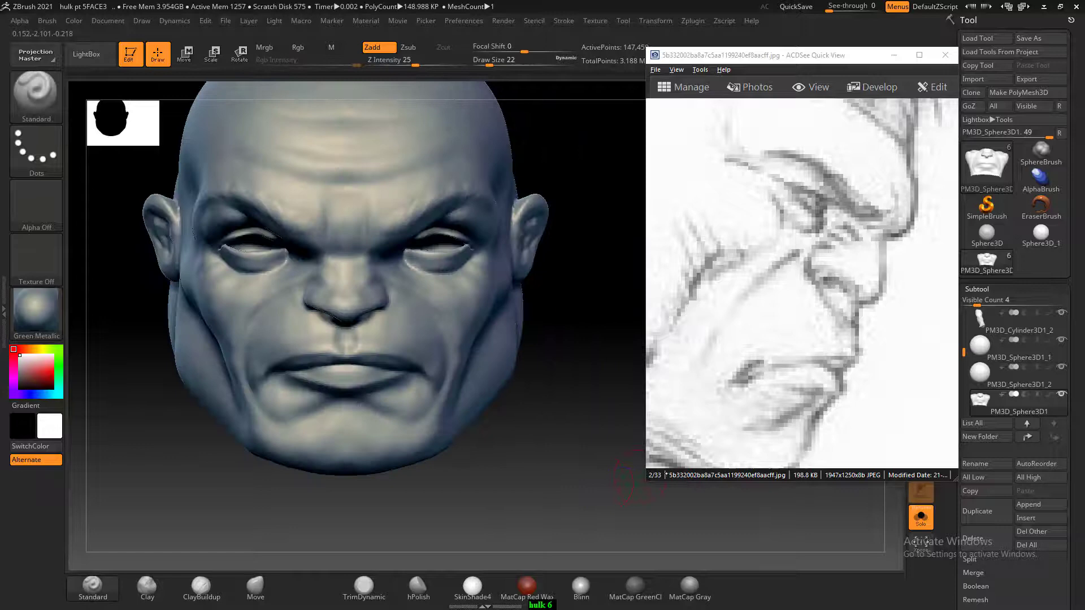
pyautogui.click(922, 521)
pyautogui.press('f')
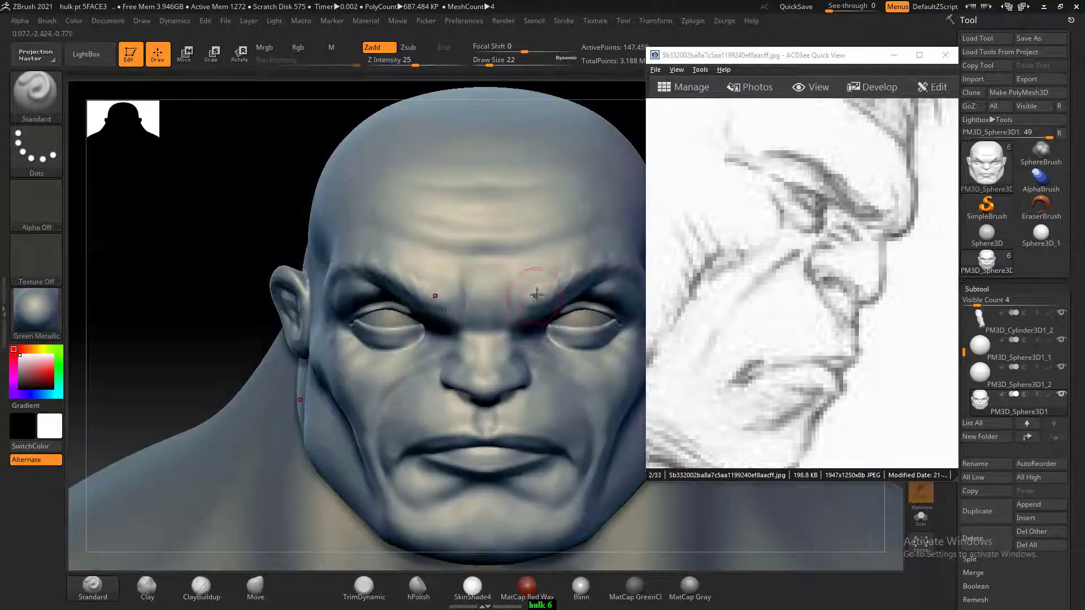
pyautogui.moveTo(181, 300)
pyautogui.keyDown('alt'); pyautogui.mouseDown()
pyautogui.moveTo(154, 264)
pyautogui.moveTo(251, 279)
pyautogui.moveTo(405, 162)
pyautogui.moveTo(344, 175)
pyautogui.moveTo(339, 201)
pyautogui.moveTo(355, 178)
pyautogui.moveTo(316, 160)
pyautogui.mouseUp(); pyautogui.keyUp('alt')
pyautogui.press('[')
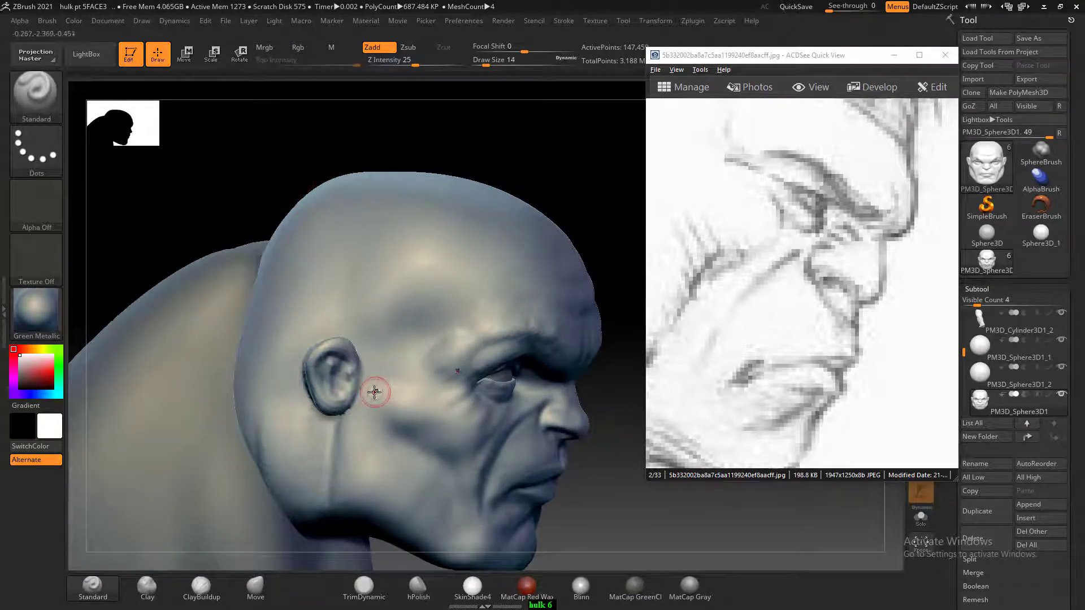
pyautogui.moveTo(642, 526)
pyautogui.keyDown('alt'); pyautogui.mouseDown()
pyautogui.moveTo(543, 443)
pyautogui.moveTo(571, 491)
pyautogui.moveTo(502, 428)
pyautogui.mouseUp(); pyautogui.keyUp('alt')
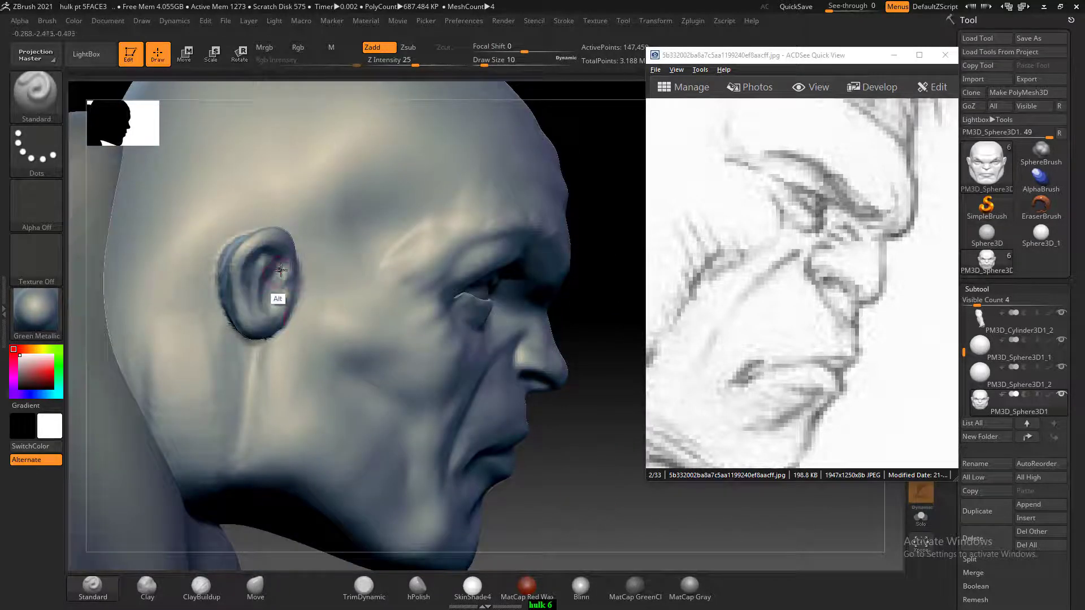
# - Switch to Chrome, browse the cg artist all rounder channel's uploaded videos with the reference image out of the way, and return to ZBrush
pyautogui.press('super+Tab')
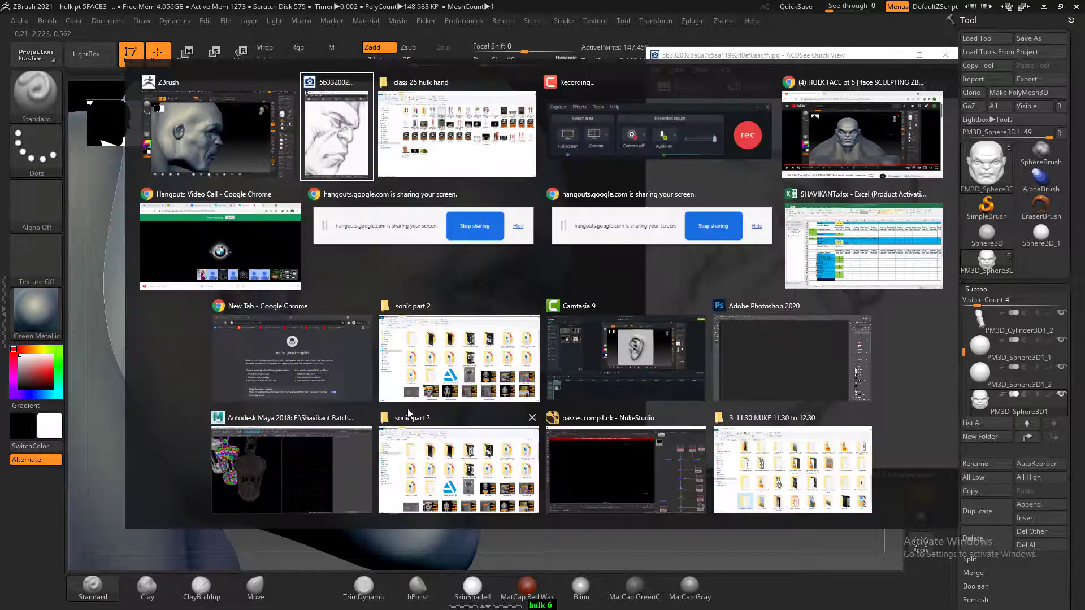
pyautogui.click(870, 129)
pyautogui.scroll(-10, 286, 402)
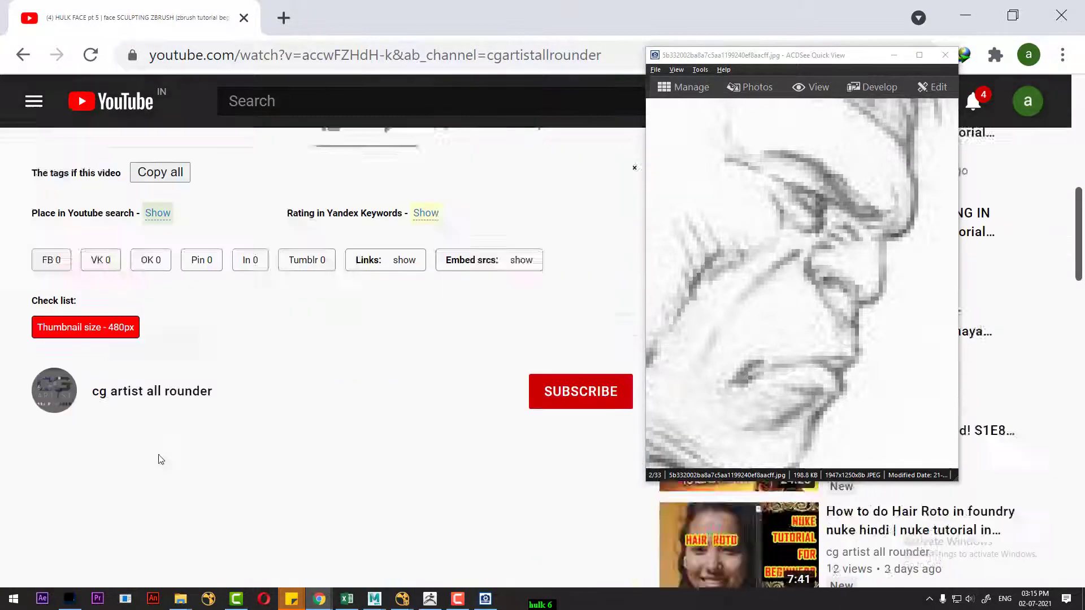
pyautogui.click(152, 267)
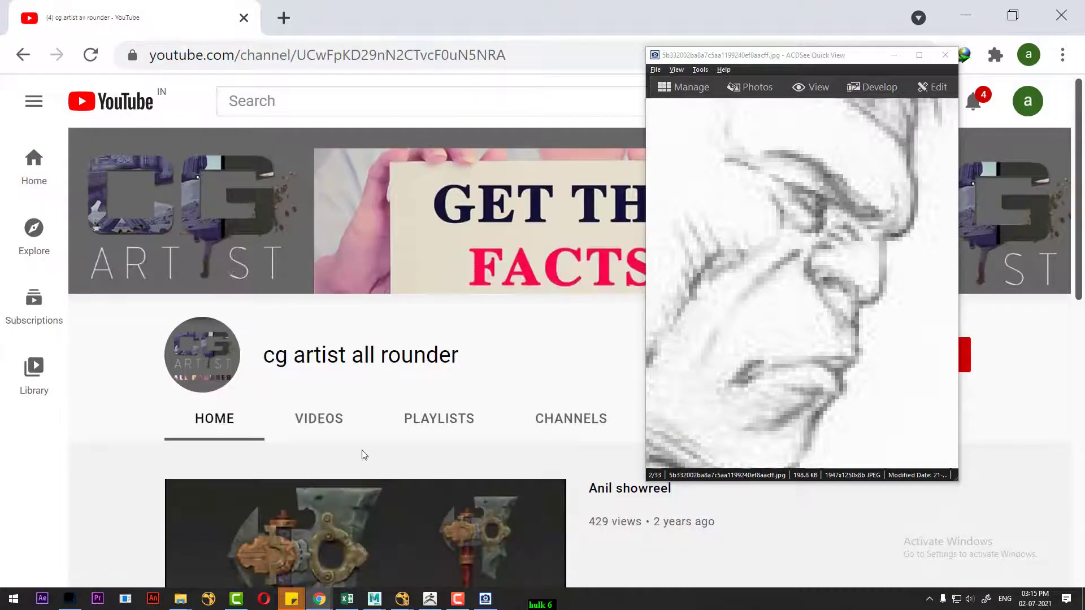
pyautogui.click(318, 419)
pyautogui.click(681, 508)
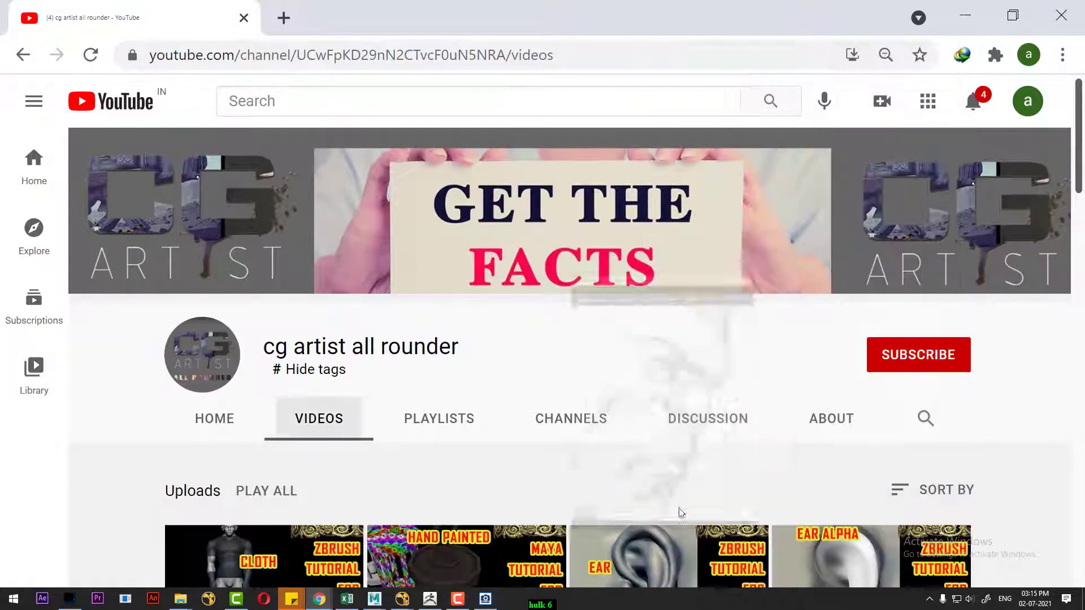
pyautogui.scroll(-5, 680, 488)
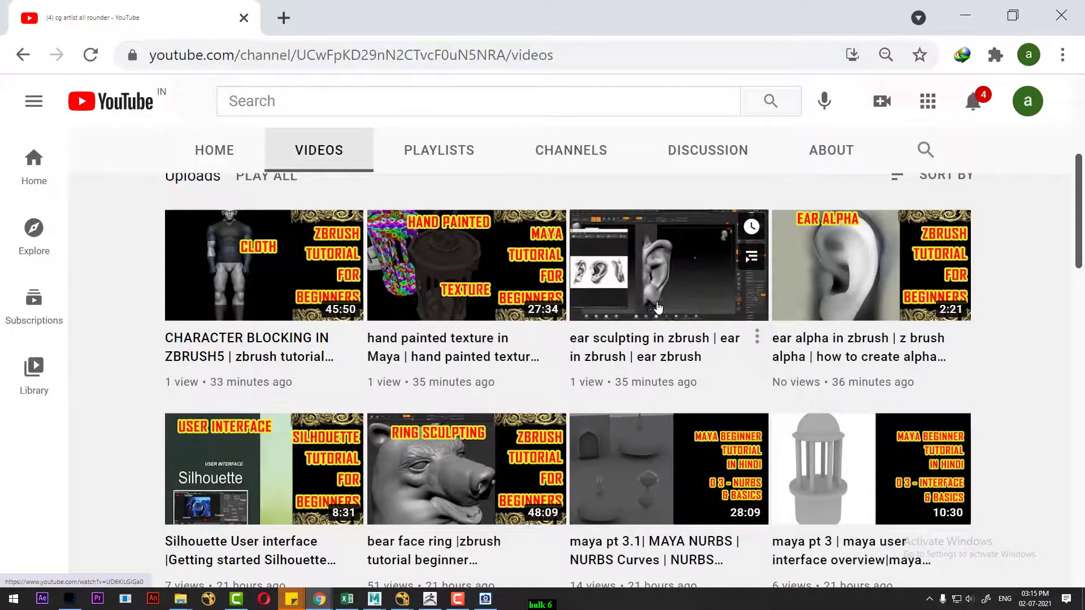
pyautogui.scroll(-5, 698, 376)
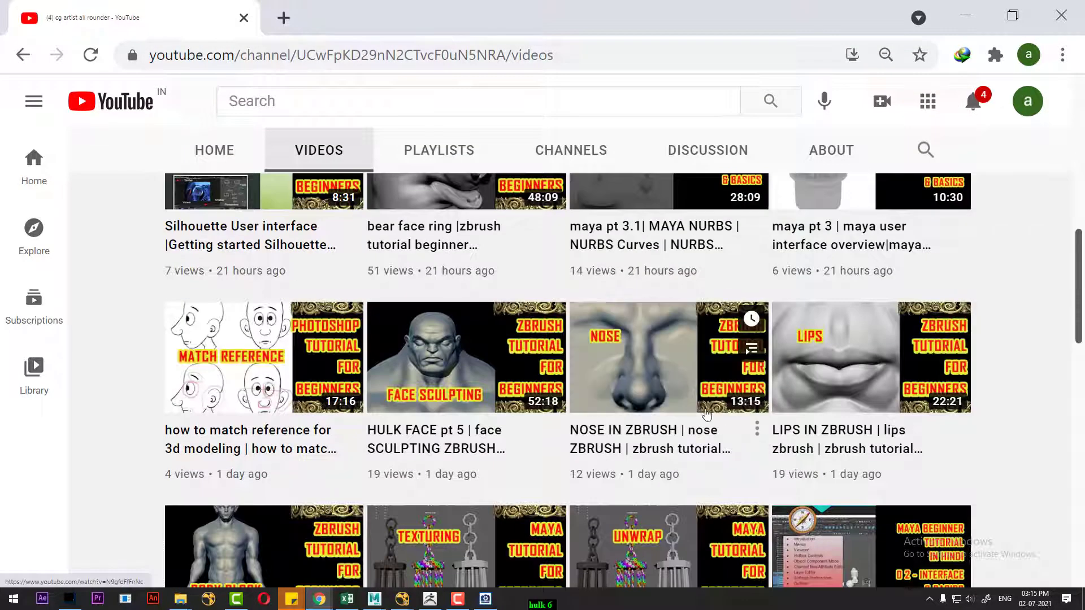
pyautogui.scroll(-10, 736, 416)
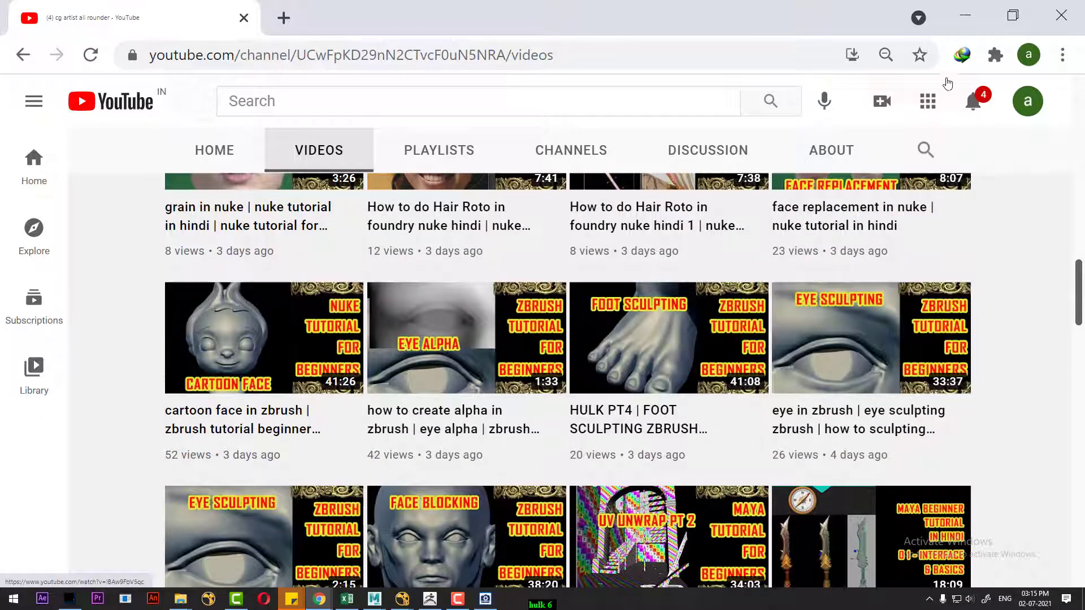
pyautogui.click(959, 14)
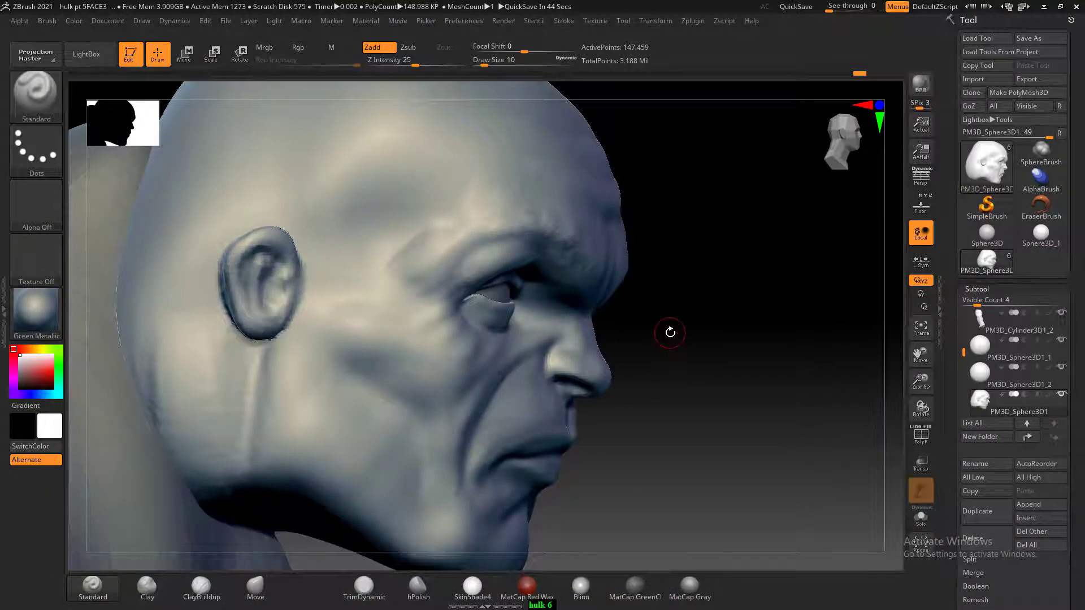
# - Carve the ear's inner hollow beneath the upper rim with the Standard brush at draw size 10, and smooth the folds
pyautogui.moveTo(697, 391)
pyautogui.mouseDown()
pyautogui.moveTo(743, 378)
pyautogui.moveTo(785, 388)
pyautogui.moveTo(772, 379)
pyautogui.mouseUp()
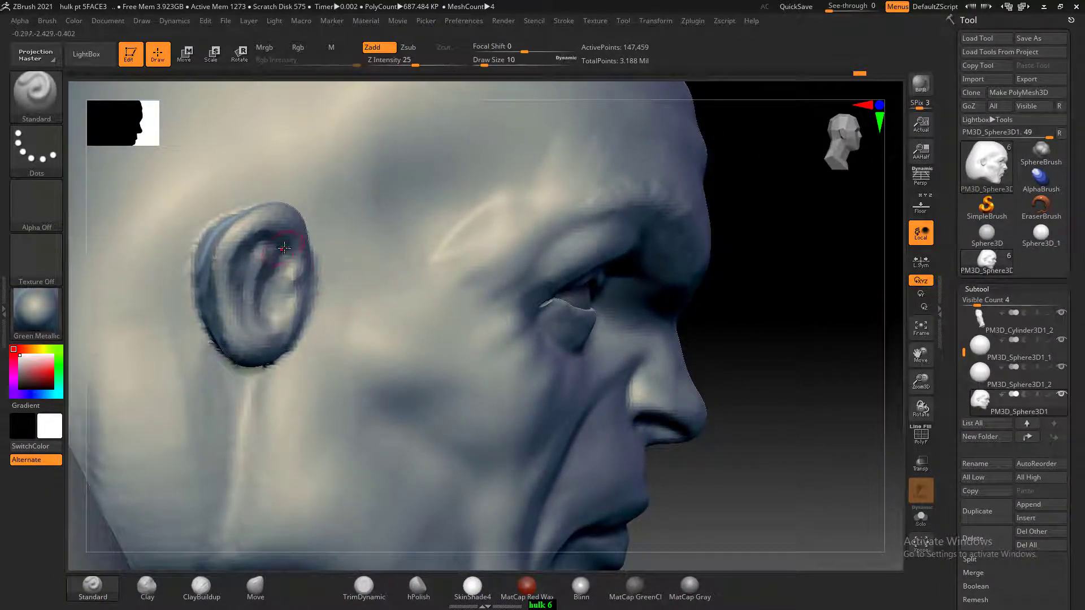
pyautogui.moveTo(293, 253)
pyautogui.mouseDown()
pyautogui.moveTo(278, 289)
pyautogui.moveTo(297, 305)
pyautogui.moveTo(283, 319)
pyautogui.moveTo(283, 302)
pyautogui.mouseUp()
pyautogui.press('shift')
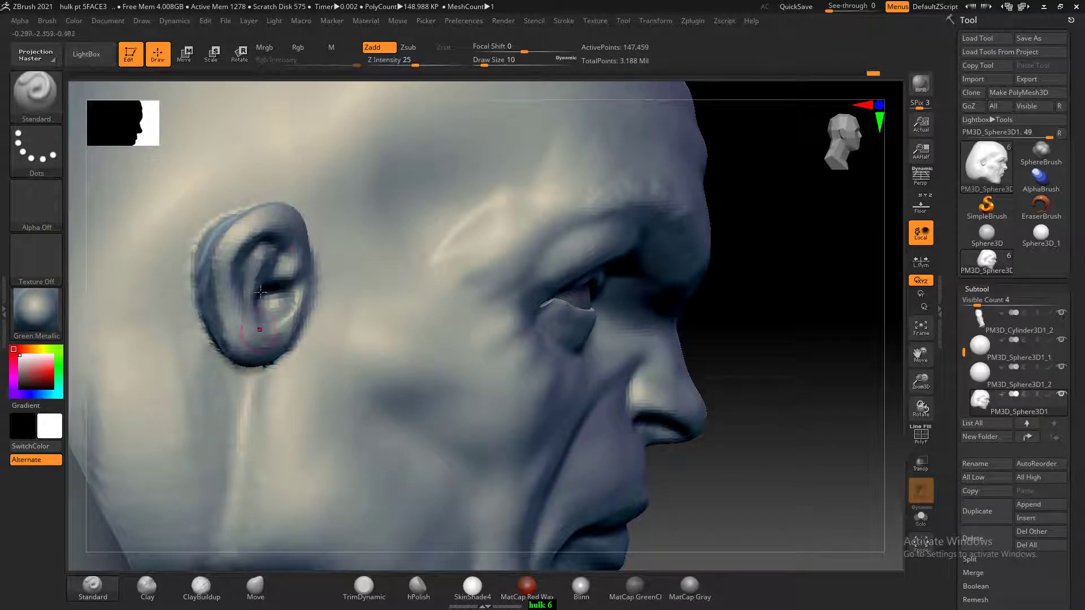
pyautogui.moveTo(276, 258)
pyautogui.keyDown('alt'); pyautogui.mouseDown()
pyautogui.moveTo(248, 287)
pyautogui.moveTo(272, 279)
pyautogui.mouseUp(); pyautogui.keyUp('alt')
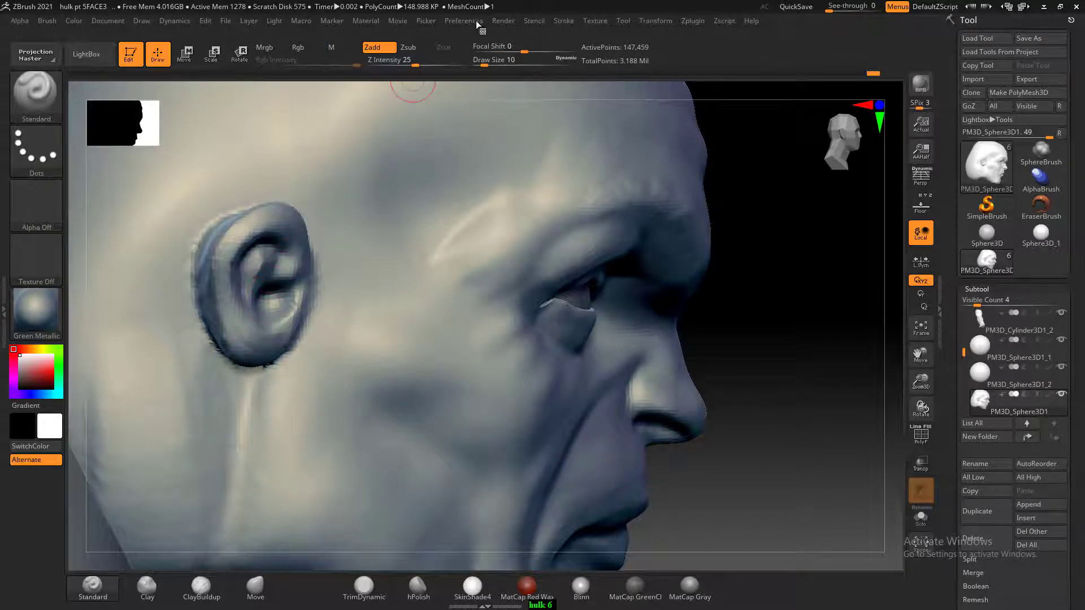
# - Set the brush's Focal Shift to 48 and carve the groove between the ear's outer rim and inner fold
pyautogui.moveTo(524, 51); pyautogui.dragTo(548, 52)
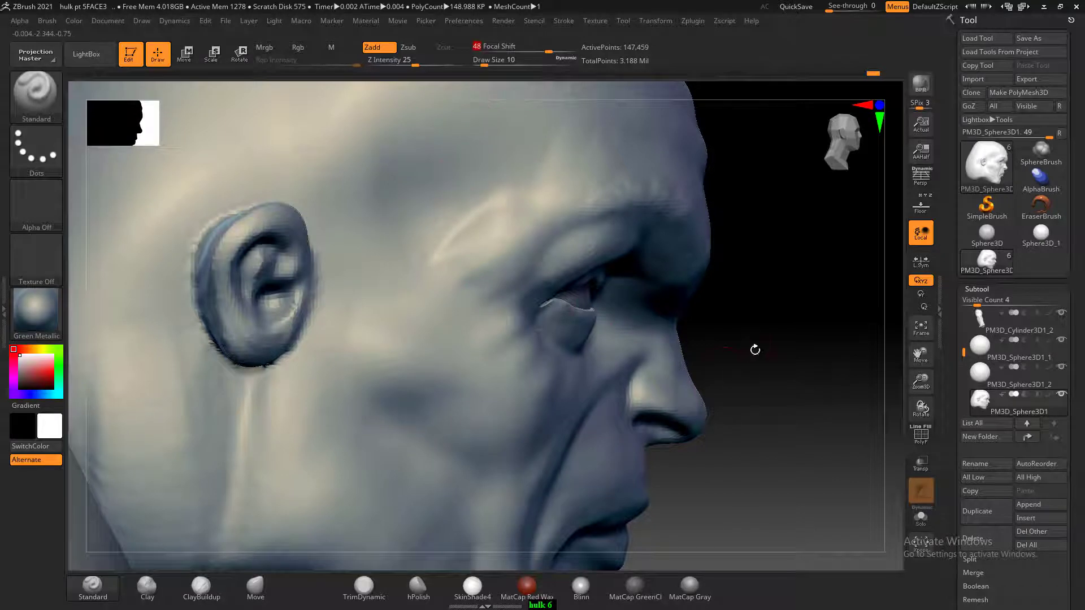
pyautogui.moveTo(755, 350); pyautogui.dragTo(448, 346)
pyautogui.keyDown('alt'); pyautogui.moveTo(282, 262); pyautogui.dragTo(239, 279); pyautogui.keyUp('alt')
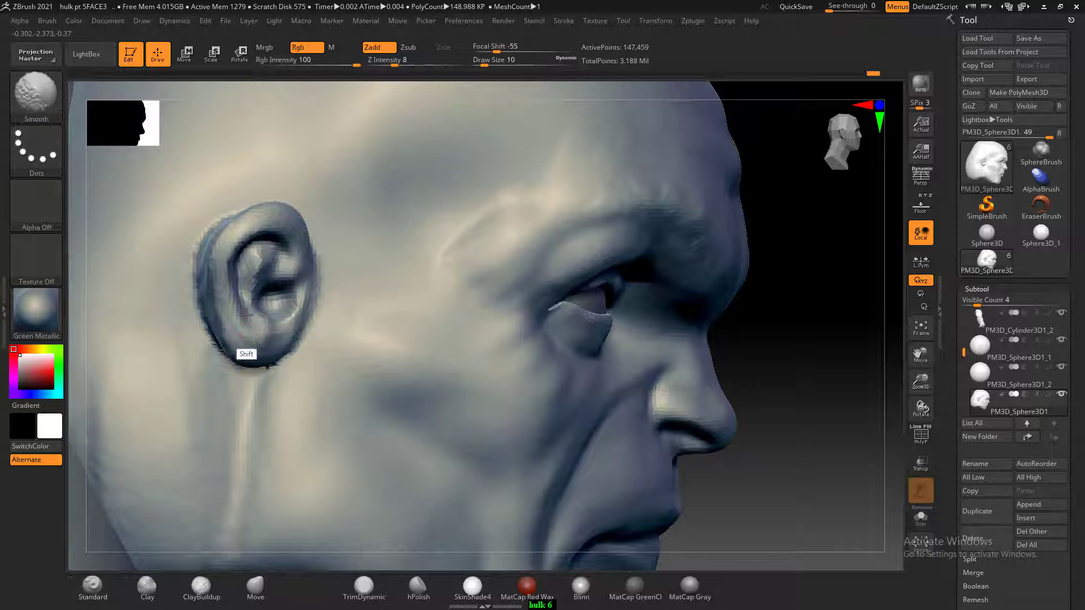
# - Carve a groove down the ear behind its front rim with the subtracting Standard brush, and smooth the upper part
pyautogui.moveTo(757, 322); pyautogui.dragTo(881, 328)
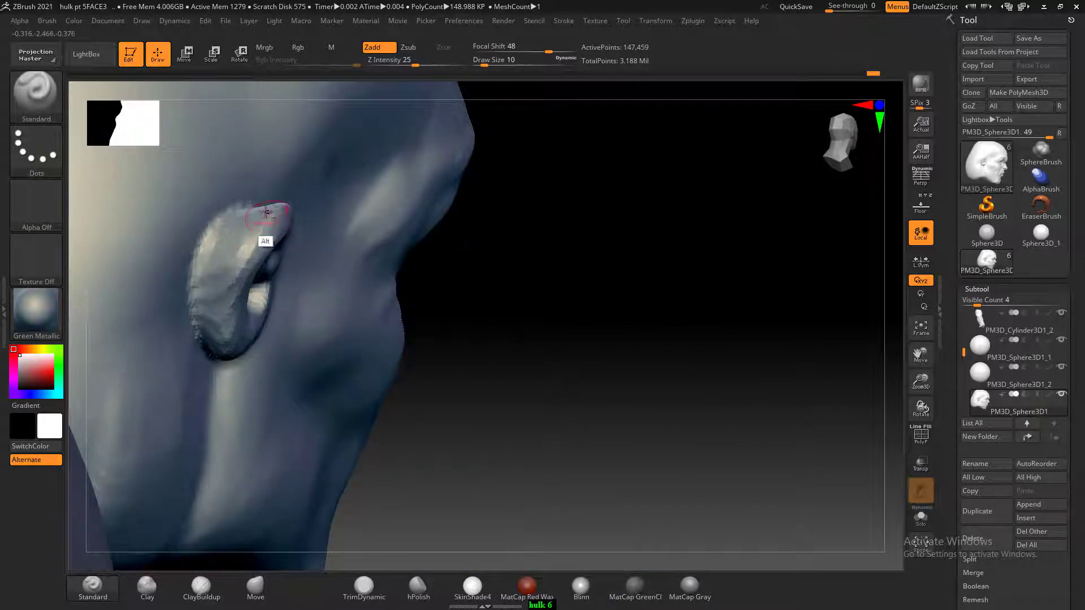
pyautogui.moveTo(266, 214)
pyautogui.keyDown('alt'); pyautogui.mouseDown()
pyautogui.moveTo(221, 292)
pyautogui.moveTo(213, 337)
pyautogui.mouseUp(); pyautogui.keyUp('alt')
pyautogui.keyDown('alt'); pyautogui.moveTo(232, 244); pyautogui.dragTo(222, 282); pyautogui.keyUp('alt')
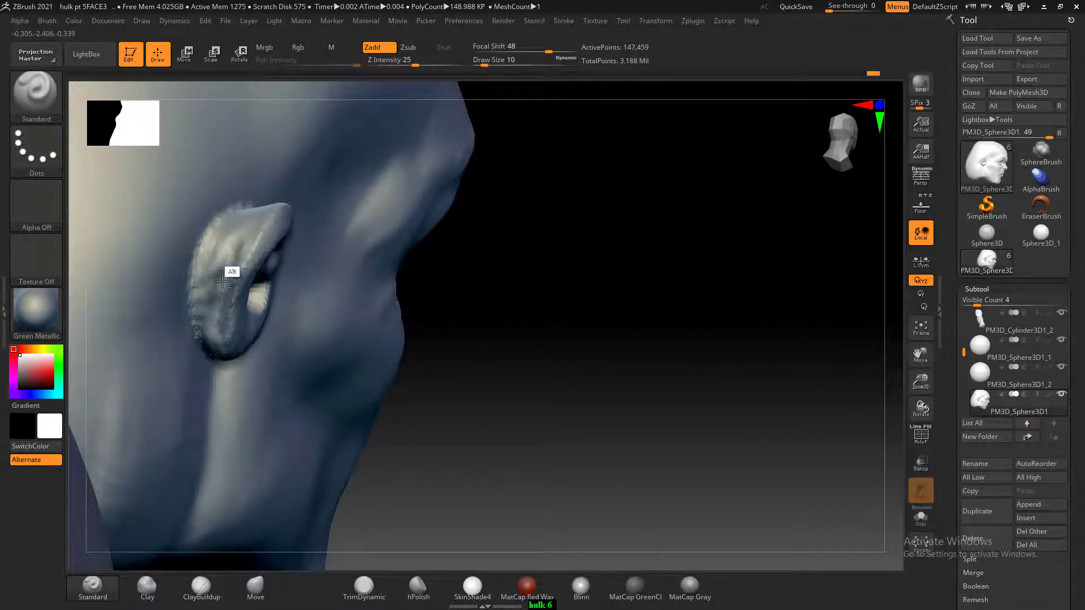
pyautogui.moveTo(241, 221)
pyautogui.keyDown('shift'); pyautogui.mouseDown()
pyautogui.moveTo(227, 266)
pyautogui.moveTo(237, 227)
pyautogui.mouseUp(); pyautogui.keyUp('shift')
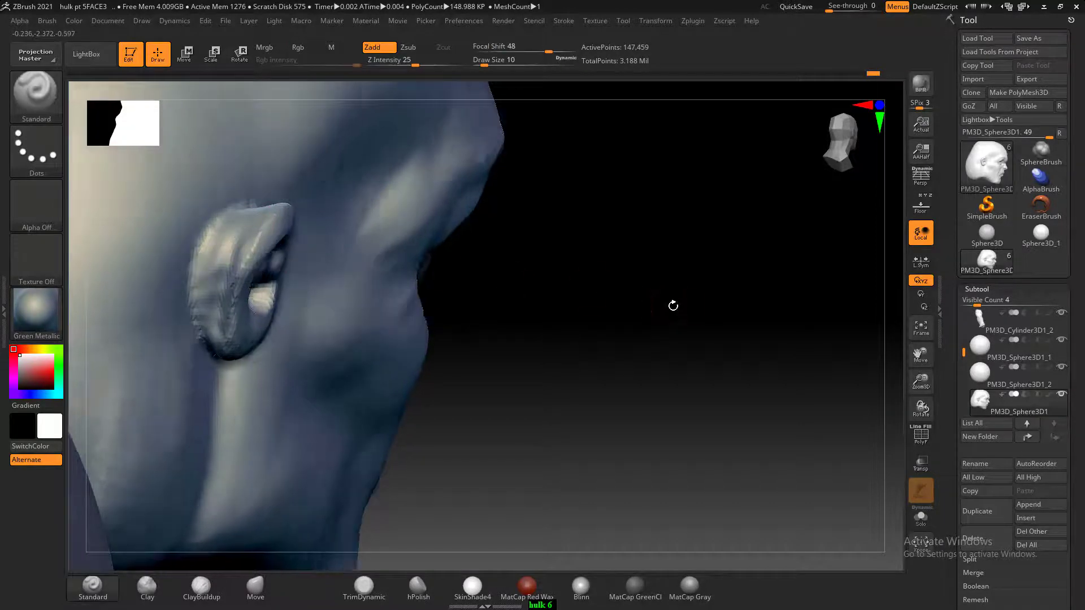
# - Deepen and smooth the ear's inner folds around the ear canal, and isolate the head subtool
pyautogui.moveTo(670, 305); pyautogui.dragTo(358, 277)
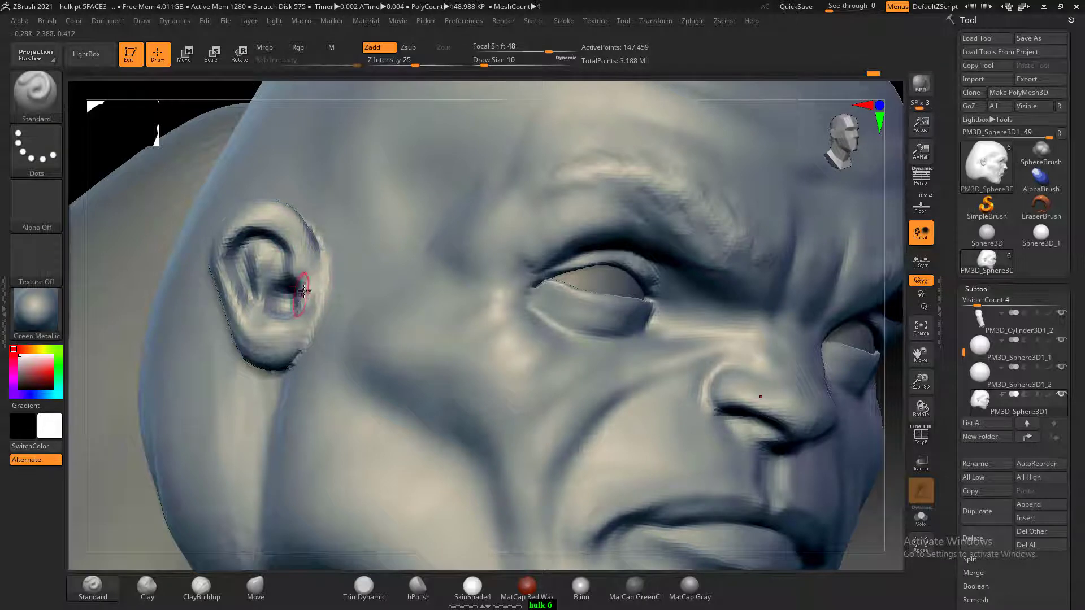
pyautogui.press('alt')
pyautogui.moveTo(276, 260)
pyautogui.keyDown('alt'); pyautogui.mouseDown()
pyautogui.moveTo(241, 259)
pyautogui.moveTo(248, 285)
pyautogui.mouseUp(); pyautogui.keyUp('alt')
pyautogui.press('shift')
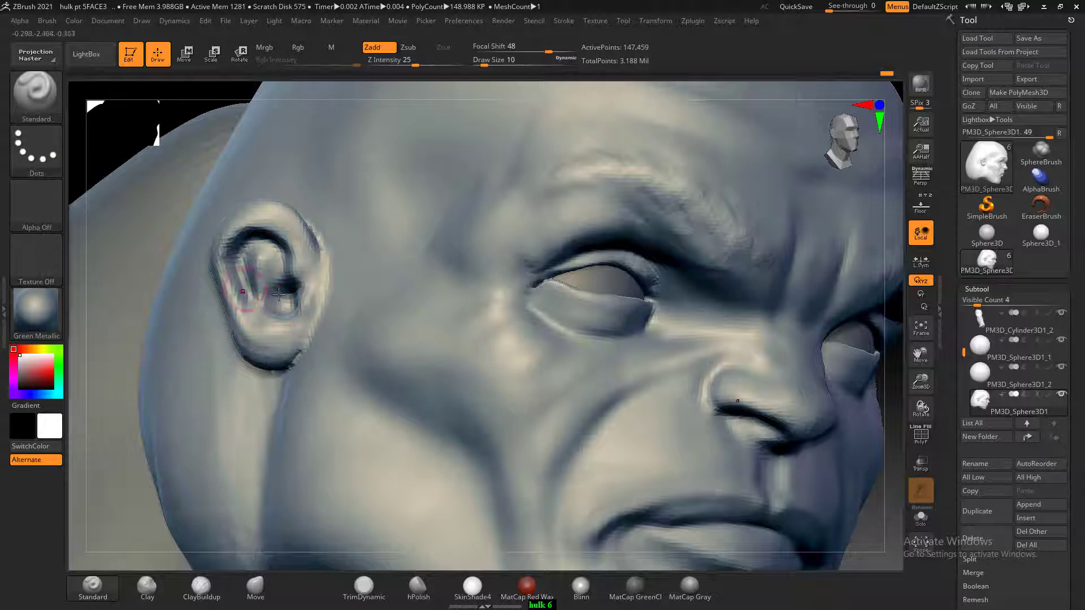
pyautogui.click(918, 516)
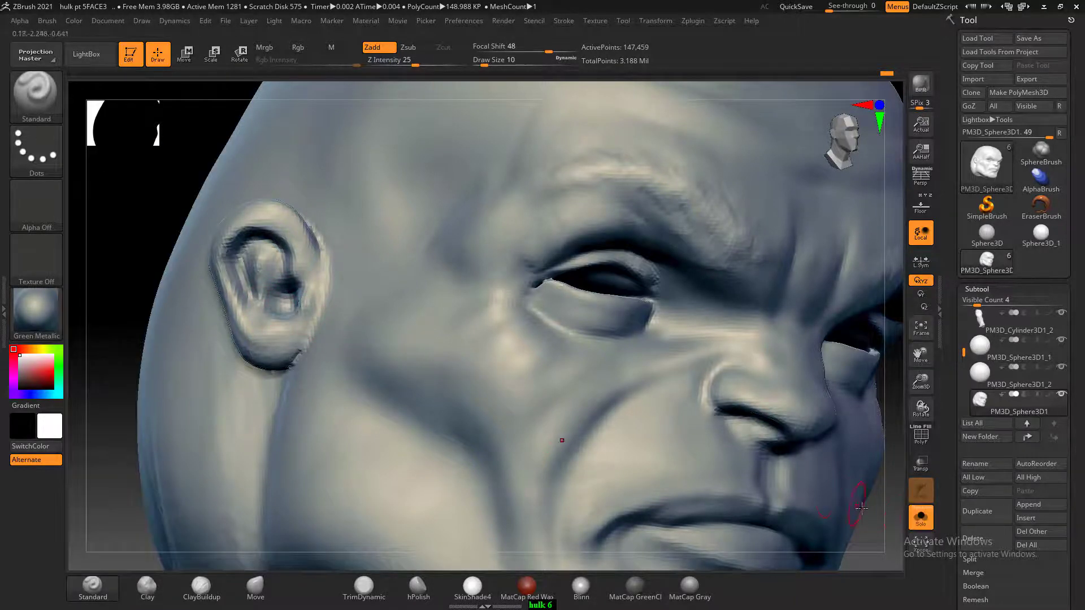
# - Carve the ear's inner hollow deeper beside the ear canal, and turn off Solo to show the whole body
pyautogui.moveTo(860, 507); pyautogui.dragTo(612, 451)
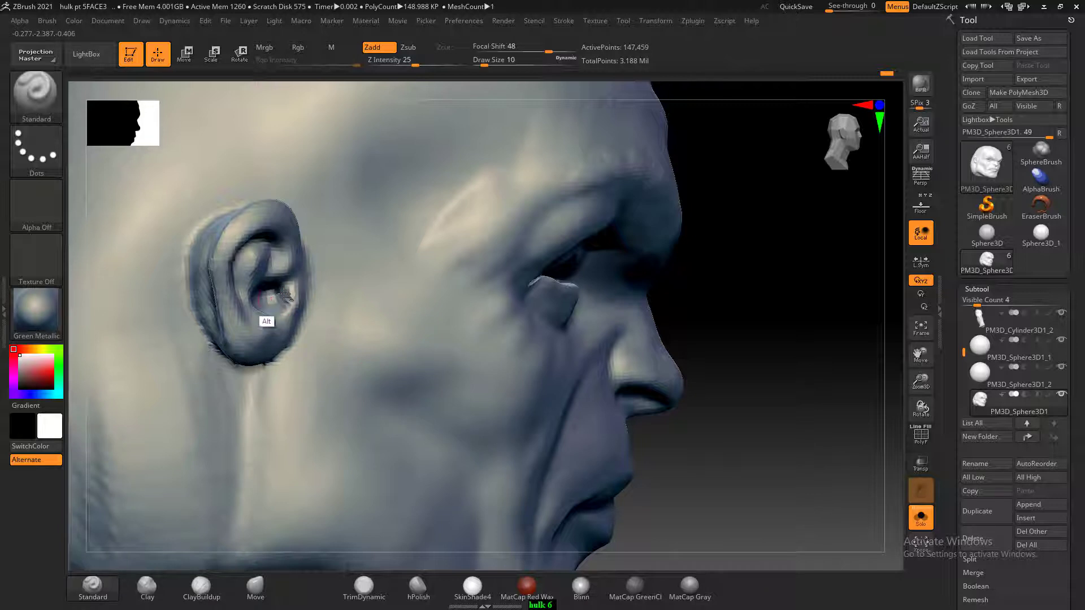
pyautogui.keyDown('alt'); pyautogui.moveTo(284, 295); pyautogui.dragTo(287, 285); pyautogui.keyUp('alt')
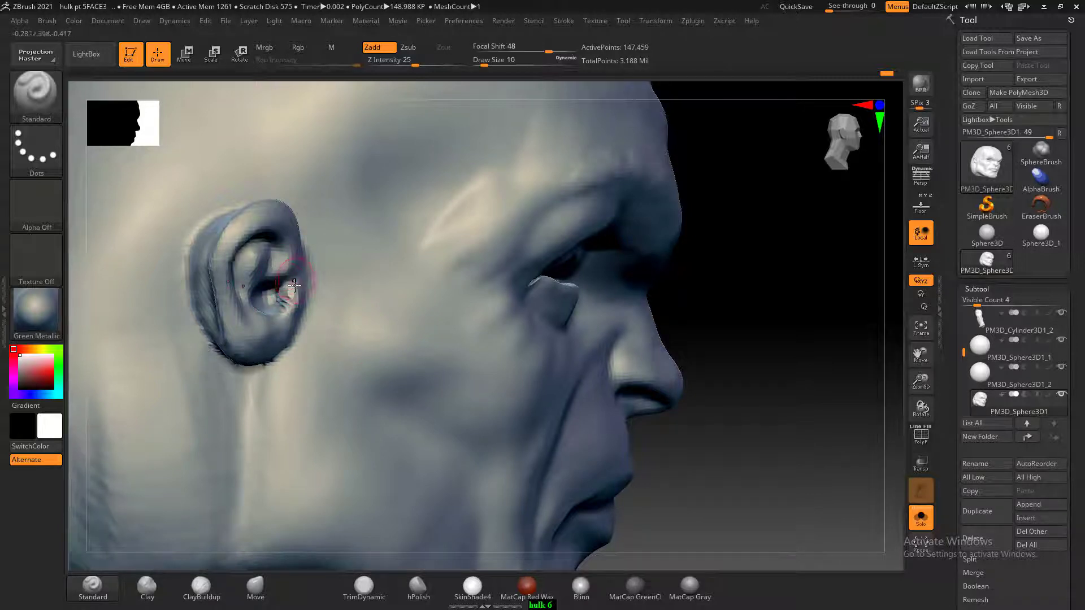
pyautogui.moveTo(681, 407); pyautogui.dragTo(781, 347)
pyautogui.press('f')
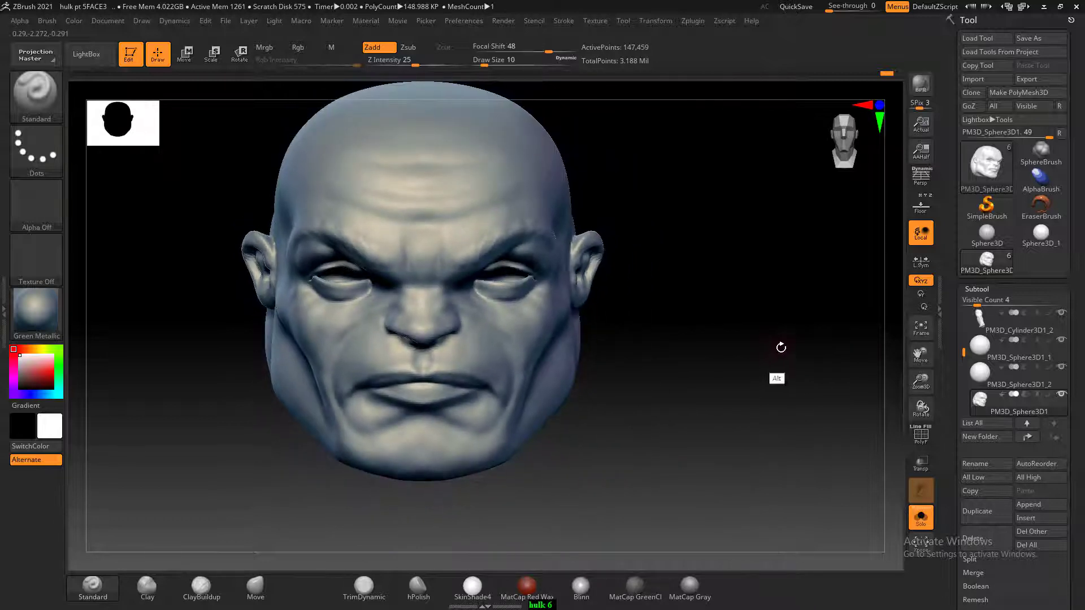
pyautogui.click(929, 518)
pyautogui.moveTo(707, 278)
pyautogui.keyDown('alt'); pyautogui.mouseDown()
pyautogui.moveTo(676, 193)
pyautogui.moveTo(717, 199)
pyautogui.moveTo(703, 211)
pyautogui.moveTo(727, 305)
pyautogui.moveTo(709, 322)
pyautogui.moveTo(726, 310)
pyautogui.moveTo(710, 354)
pyautogui.moveTo(721, 356)
pyautogui.moveTo(696, 361)
pyautogui.mouseUp(); pyautogui.keyUp('alt')
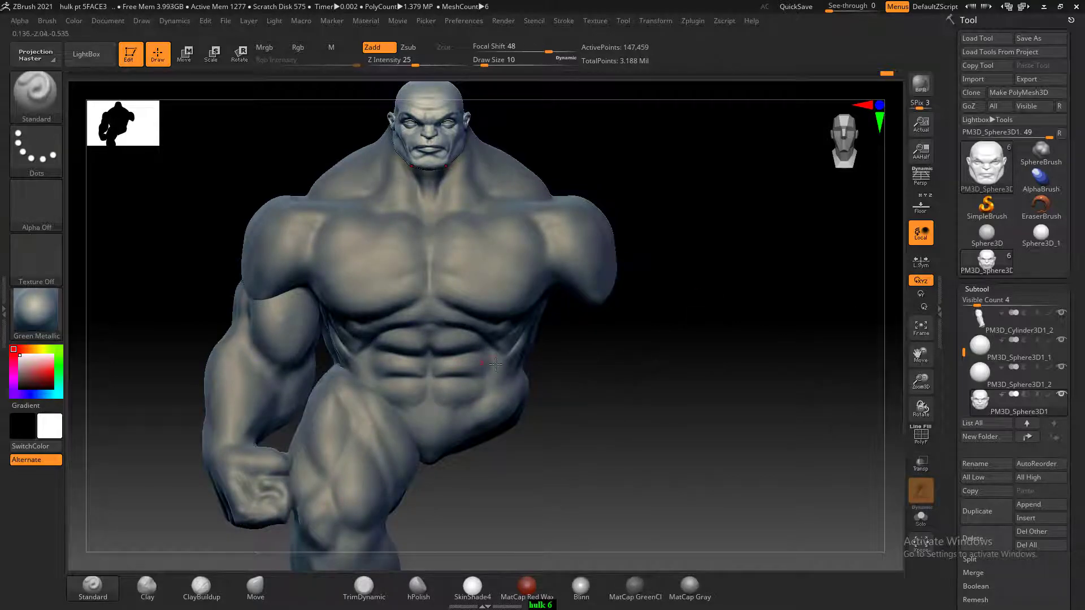
pyautogui.keyDown('alt'); pyautogui.click(294, 330); pyautogui.keyUp('alt')
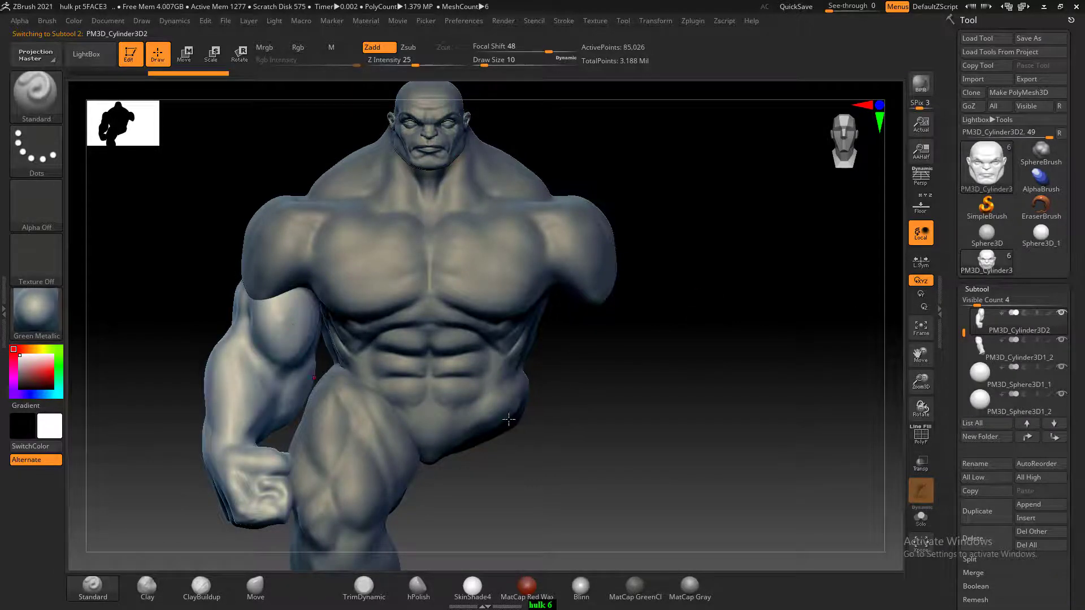
pyautogui.moveTo(585, 413)
pyautogui.mouseDown()
pyautogui.moveTo(695, 416)
pyautogui.moveTo(695, 365)
pyautogui.moveTo(717, 418)
pyautogui.moveTo(649, 406)
pyautogui.mouseUp()
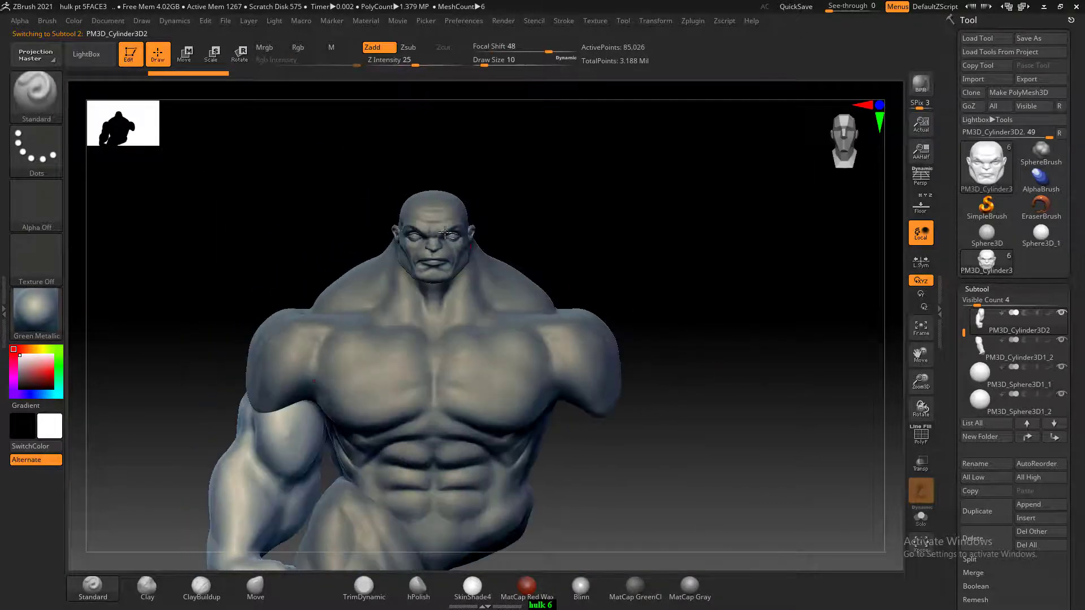
pyautogui.keyDown('alt'); pyautogui.click(438, 216); pyautogui.keyUp('alt')
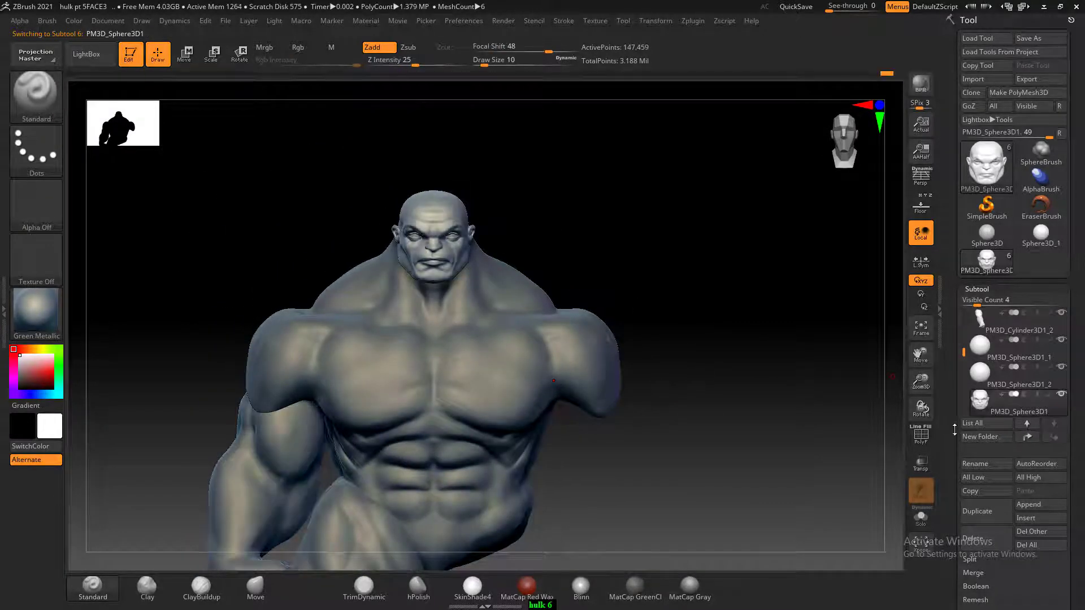
pyautogui.moveTo(954, 429); pyautogui.dragTo(954, 235)
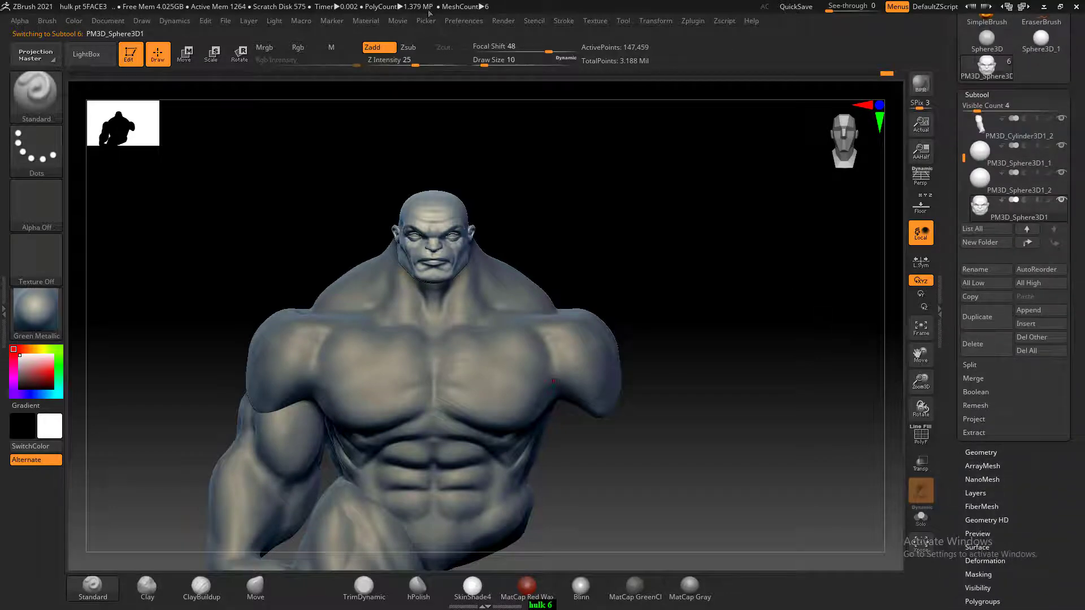
# - Save the project under the new file name hulk pt 5FACE4.zpr
pyautogui.click(224, 21)
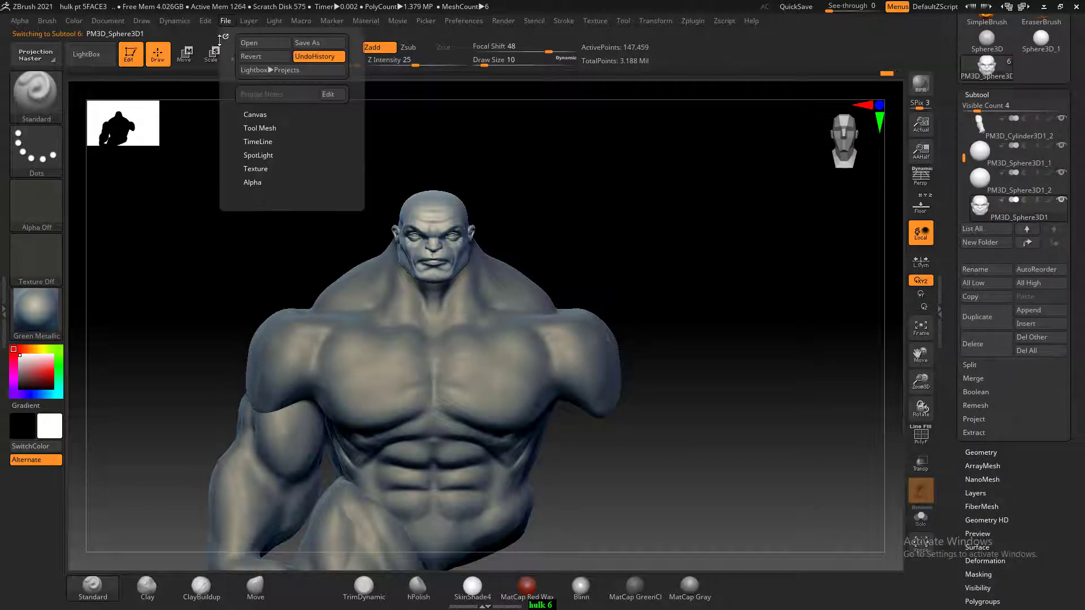
pyautogui.click(318, 44)
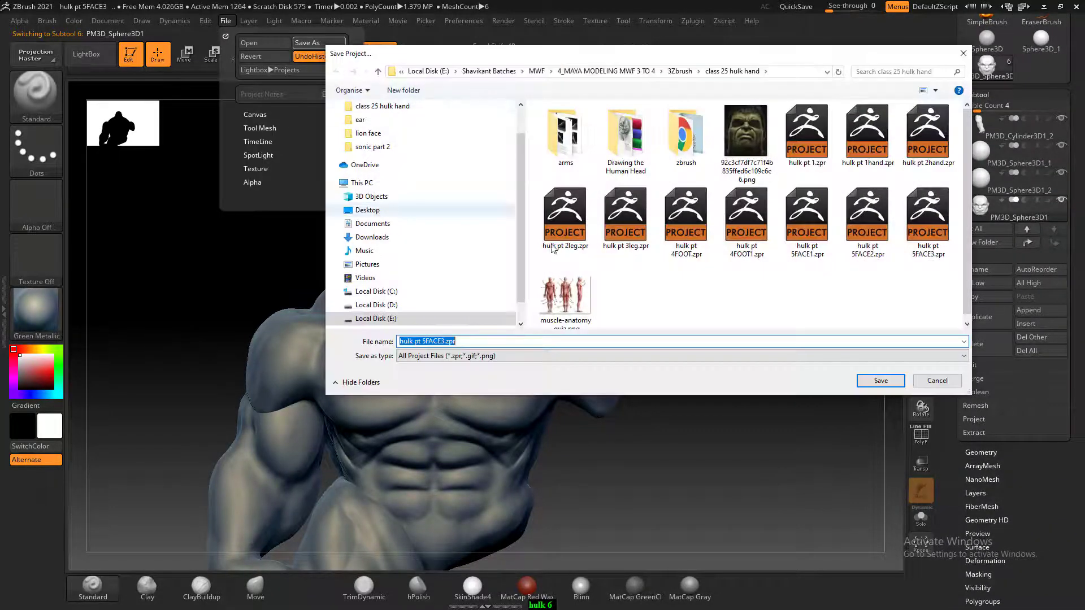
pyautogui.click(444, 341)
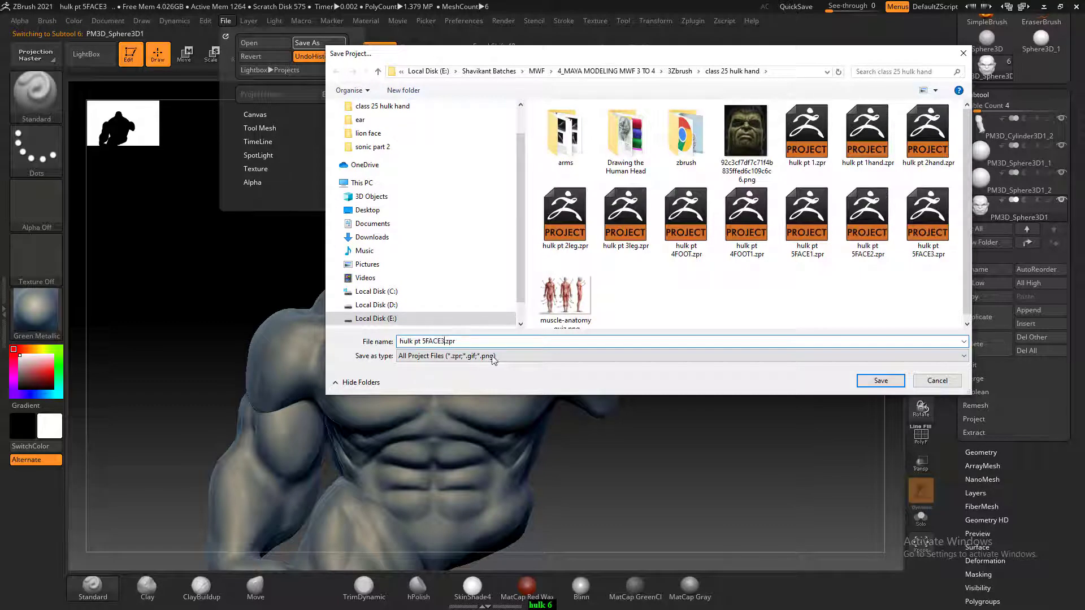
pyautogui.press('BackSpace')
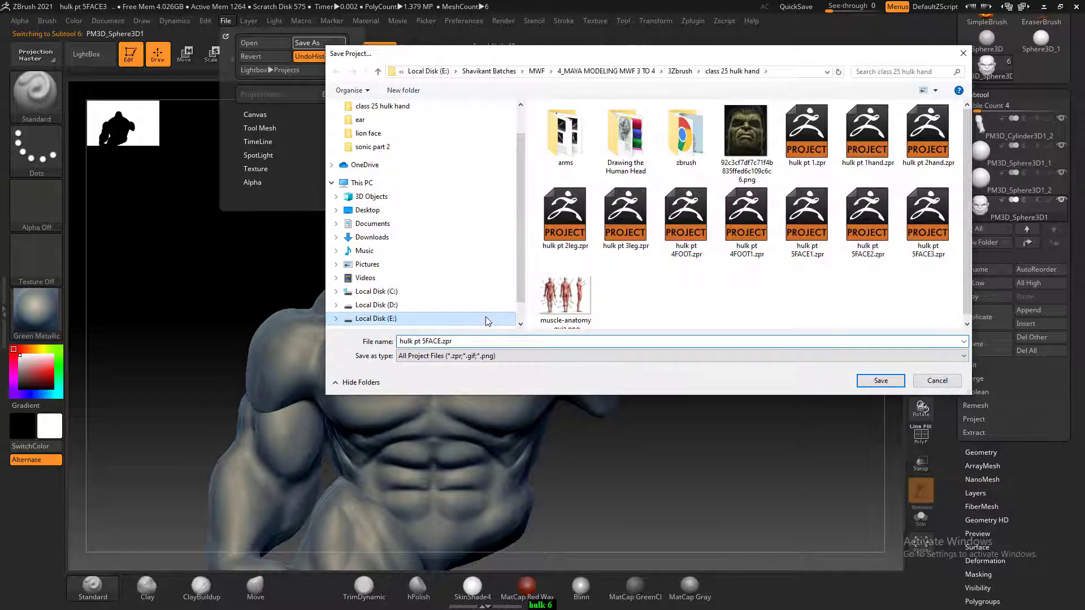
pyautogui.write('4')
pyautogui.press('Return')
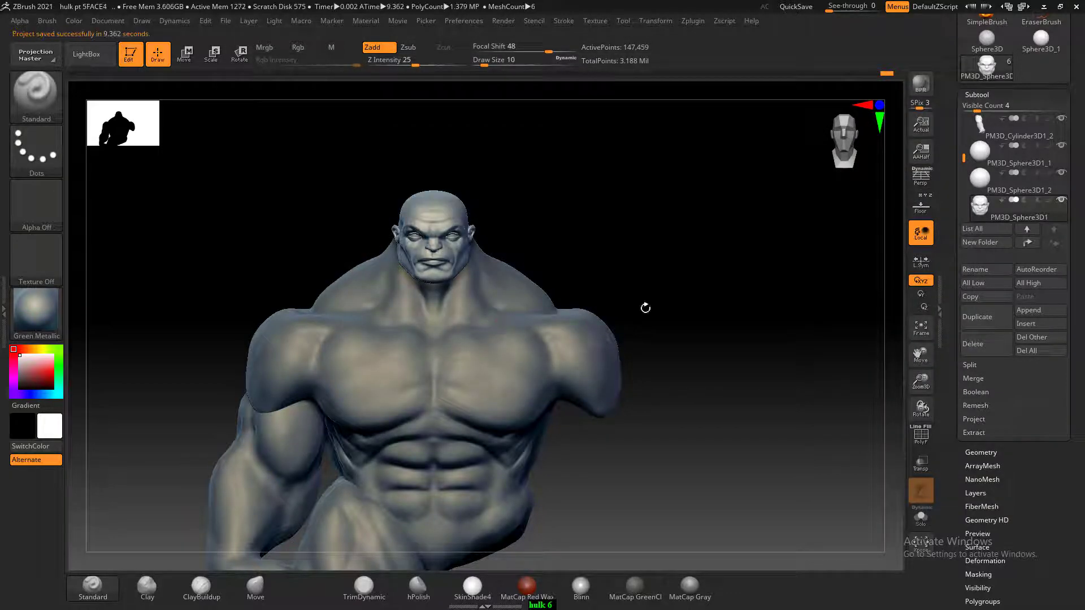
# - Examine the Geometry subdivision levels of the torso and arm subtools
pyautogui.keyDown('ctrl'); pyautogui.moveTo(662, 267); pyautogui.dragTo(753, 265, button='right'); pyautogui.keyUp('ctrl')
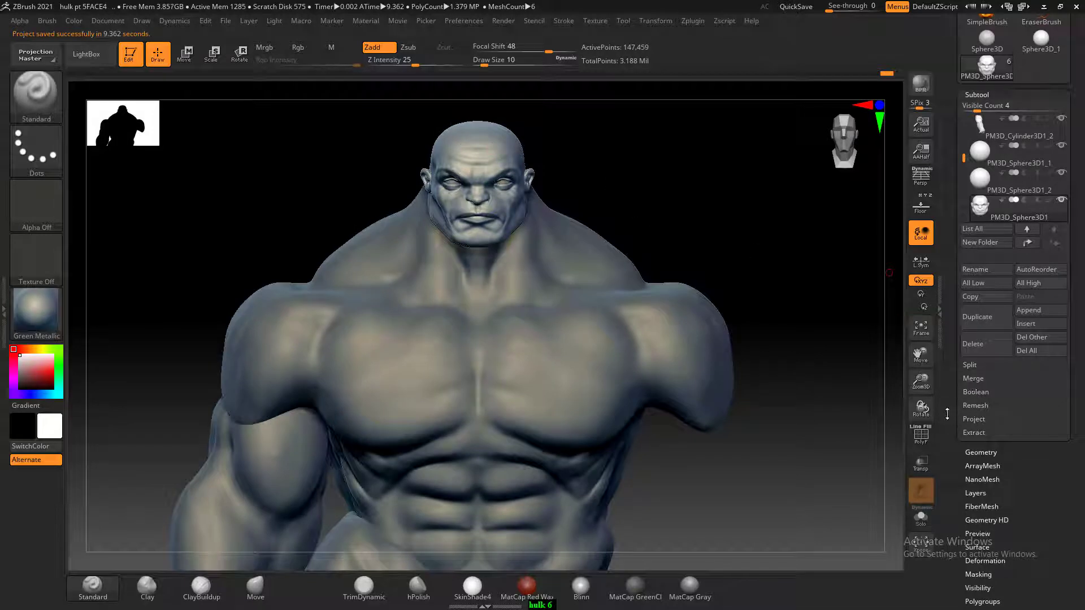
pyautogui.moveTo(947, 414); pyautogui.dragTo(961, 338)
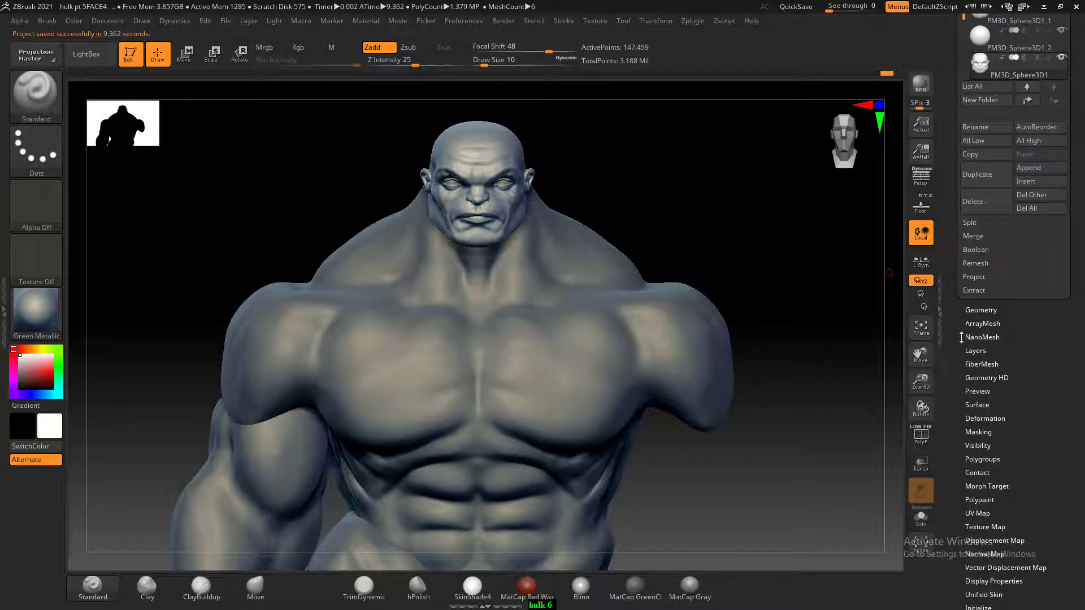
pyautogui.click(986, 312)
pyautogui.moveTo(962, 337); pyautogui.dragTo(962, 469)
pyautogui.keyDown('alt'); pyautogui.click(664, 315); pyautogui.keyUp('alt')
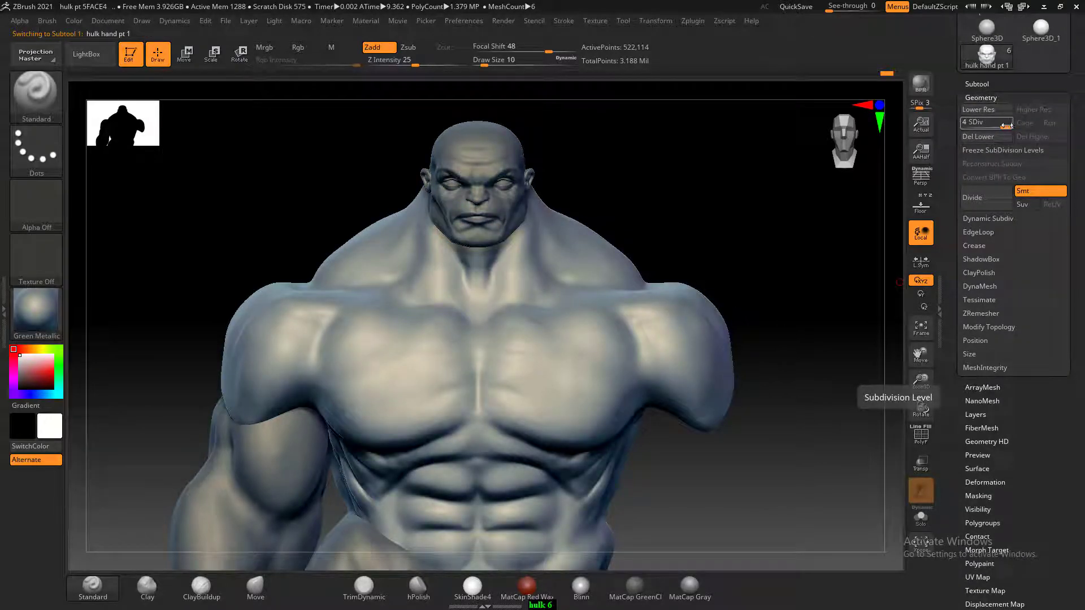
pyautogui.moveTo(809, 373); pyautogui.dragTo(806, 364)
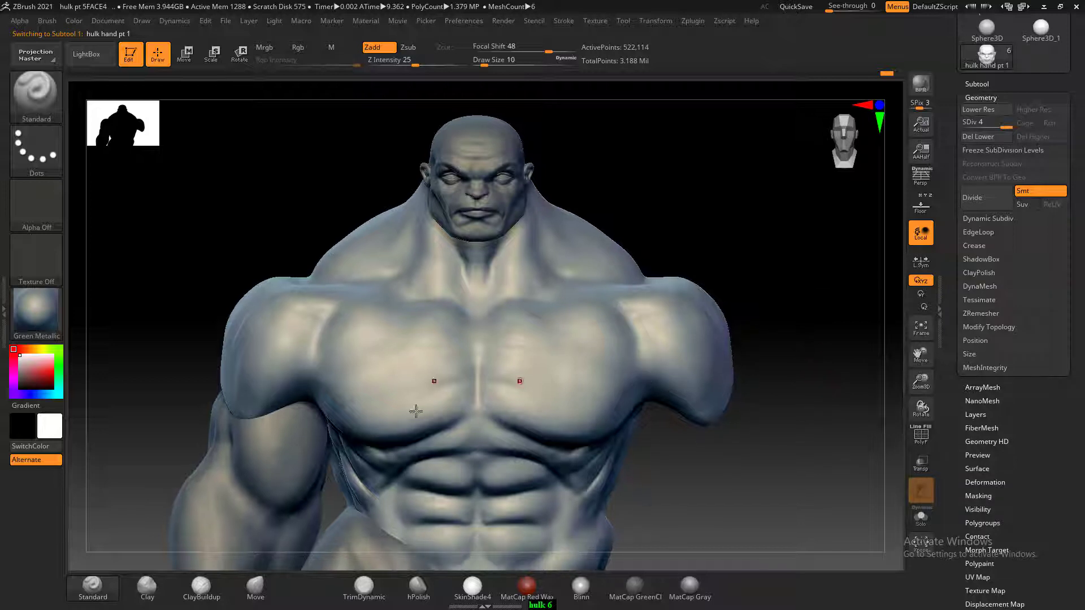
pyautogui.keyDown('alt'); pyautogui.click(260, 441); pyautogui.keyUp('alt')
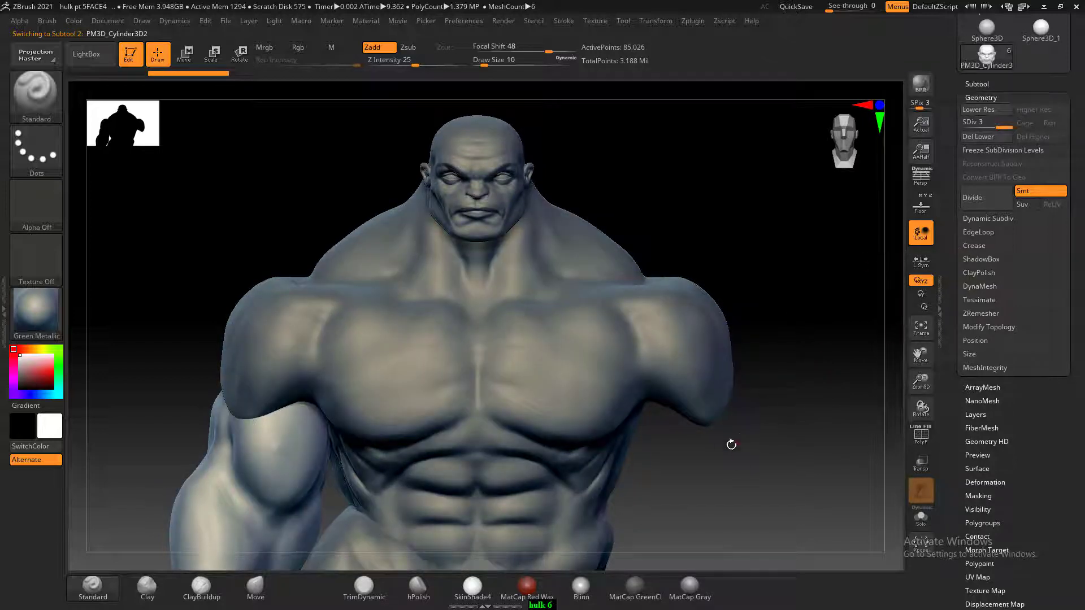
pyautogui.keyDown('alt'); pyautogui.moveTo(731, 445); pyautogui.dragTo(734, 215); pyautogui.keyUp('alt')
# - Raise the leg subtool to subdivision level 2 and set it back to level 1
pyautogui.keyDown('alt'); pyautogui.click(377, 413); pyautogui.keyUp('alt')
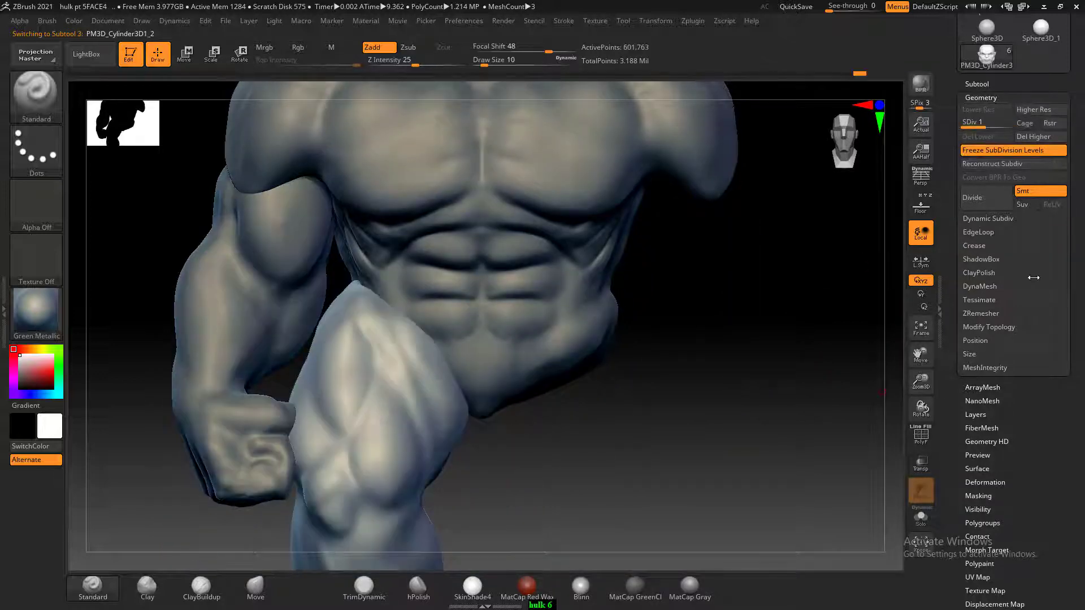
pyautogui.hotkey('ctrl', 'd')
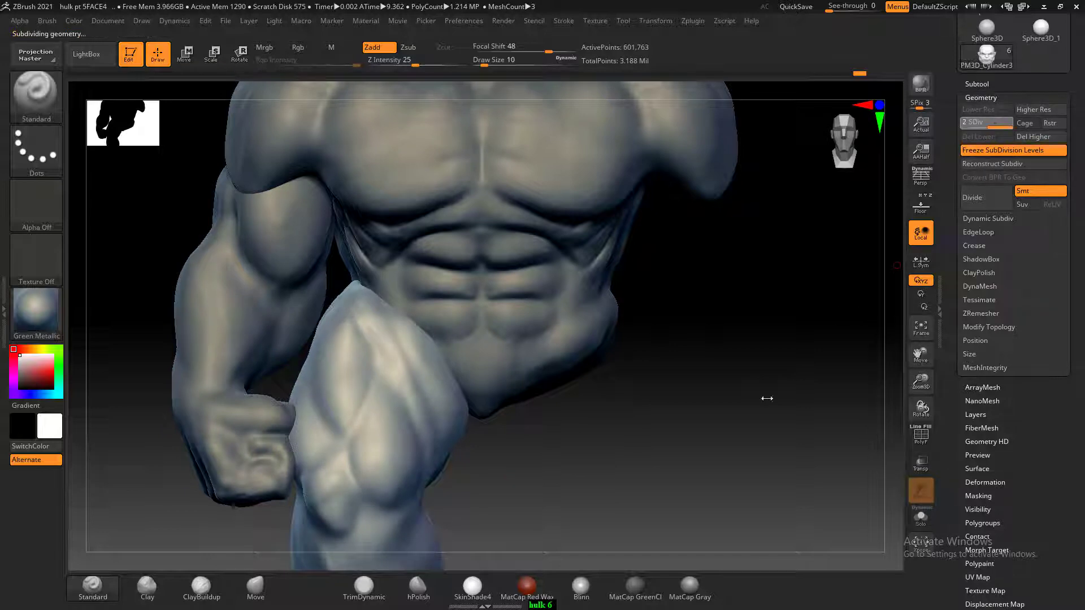
pyautogui.moveTo(751, 412)
pyautogui.keyDown('alt'); pyautogui.mouseDown()
pyautogui.moveTo(744, 382)
pyautogui.moveTo(764, 382)
pyautogui.mouseUp(); pyautogui.keyUp('alt')
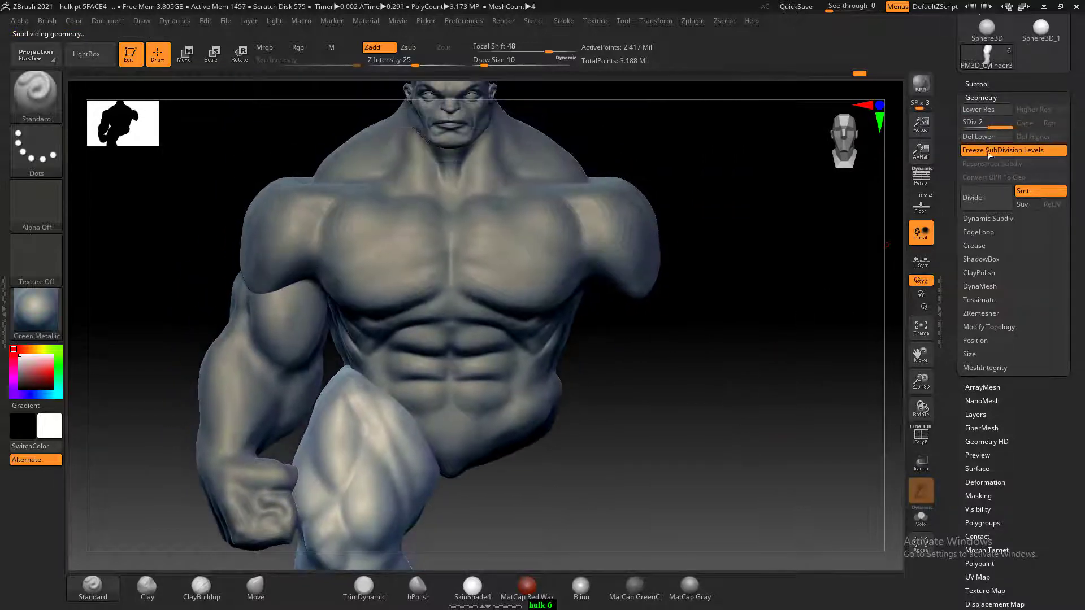
pyautogui.click(982, 123)
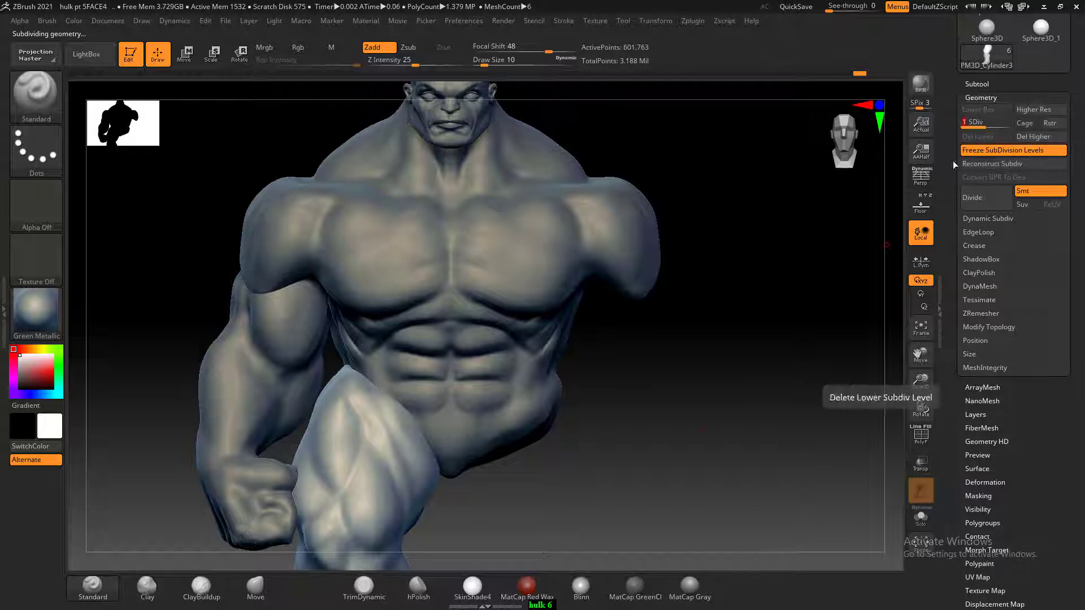
# - Set the arm subtool to subdivision level 1
pyautogui.keyDown('alt'); pyautogui.click(288, 335); pyautogui.keyUp('alt')
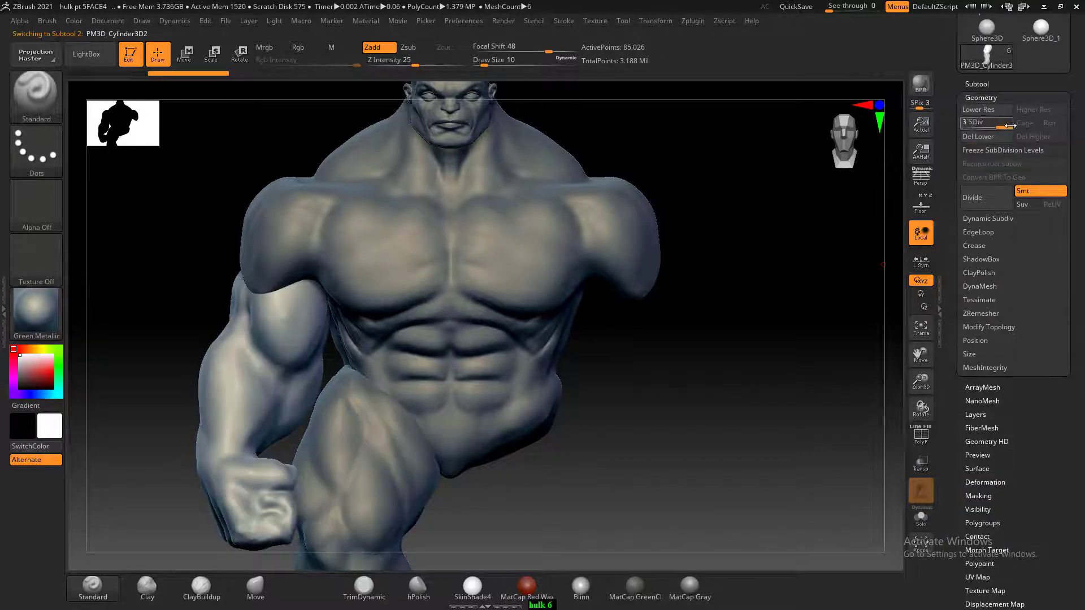
pyautogui.click(992, 125)
pyautogui.moveTo(967, 132); pyautogui.dragTo(967, 133)
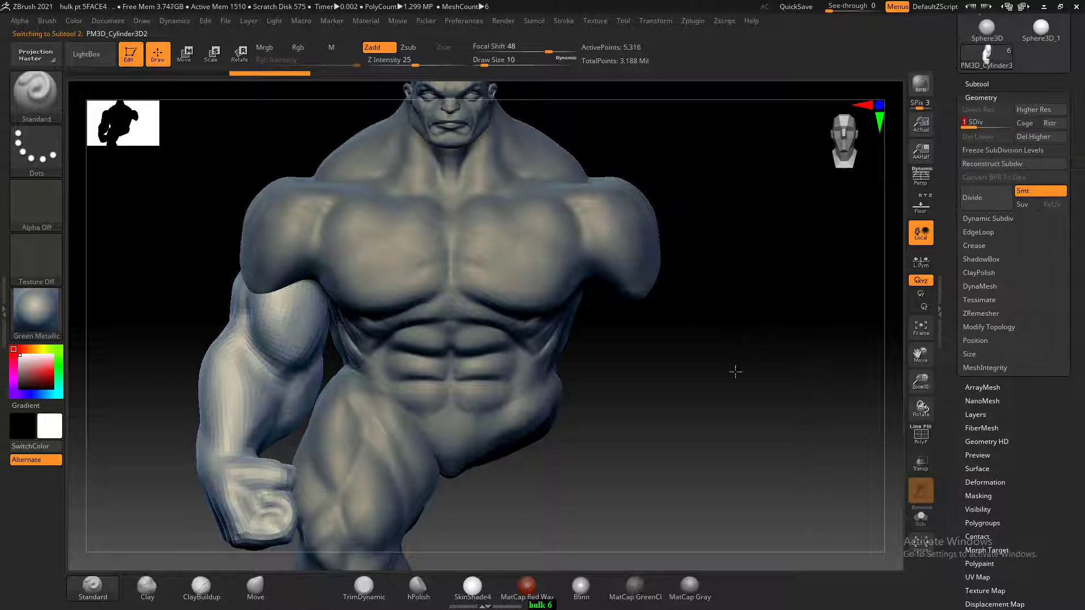
# - Set the torso subtool to subdivision level 1 and make the head the active subtool
pyautogui.moveTo(735, 371)
pyautogui.mouseDown()
pyautogui.moveTo(825, 380)
pyautogui.moveTo(748, 360)
pyautogui.mouseUp()
pyautogui.keyDown('alt'); pyautogui.click(521, 247); pyautogui.keyUp('alt')
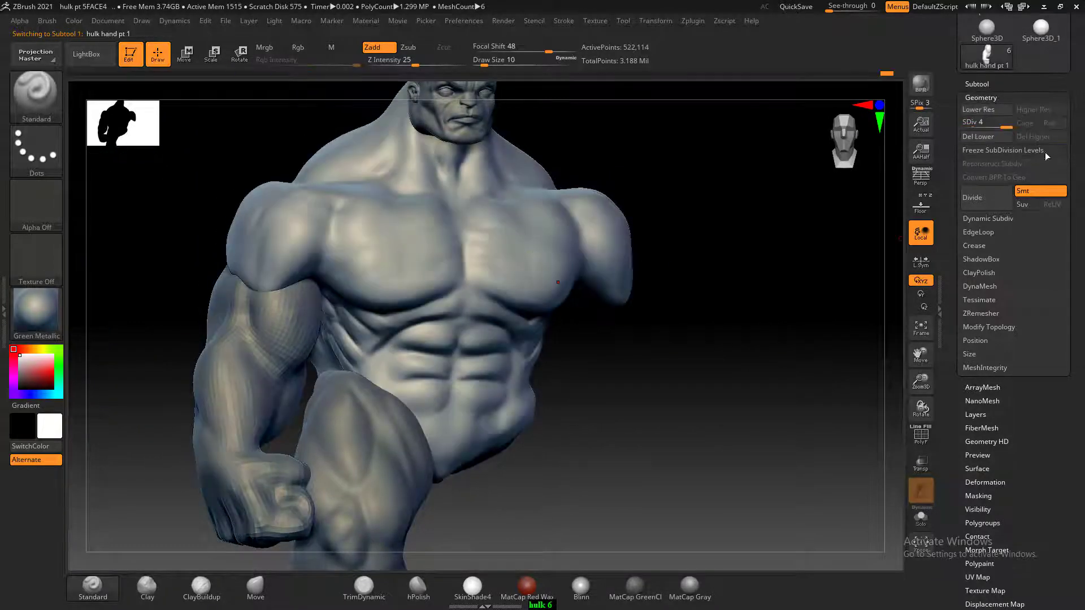
pyautogui.moveTo(1006, 125); pyautogui.dragTo(972, 123)
pyautogui.moveTo(807, 378); pyautogui.dragTo(637, 381)
pyautogui.keyDown('alt'); pyautogui.click(523, 274); pyautogui.keyUp('alt')
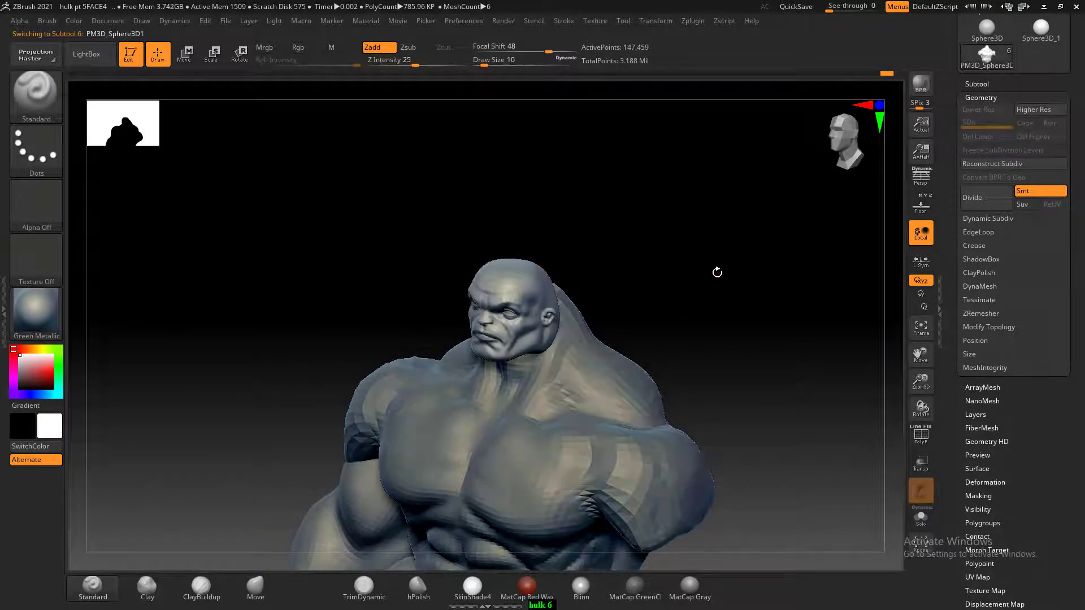
pyautogui.moveTo(717, 272); pyautogui.dragTo(690, 317)
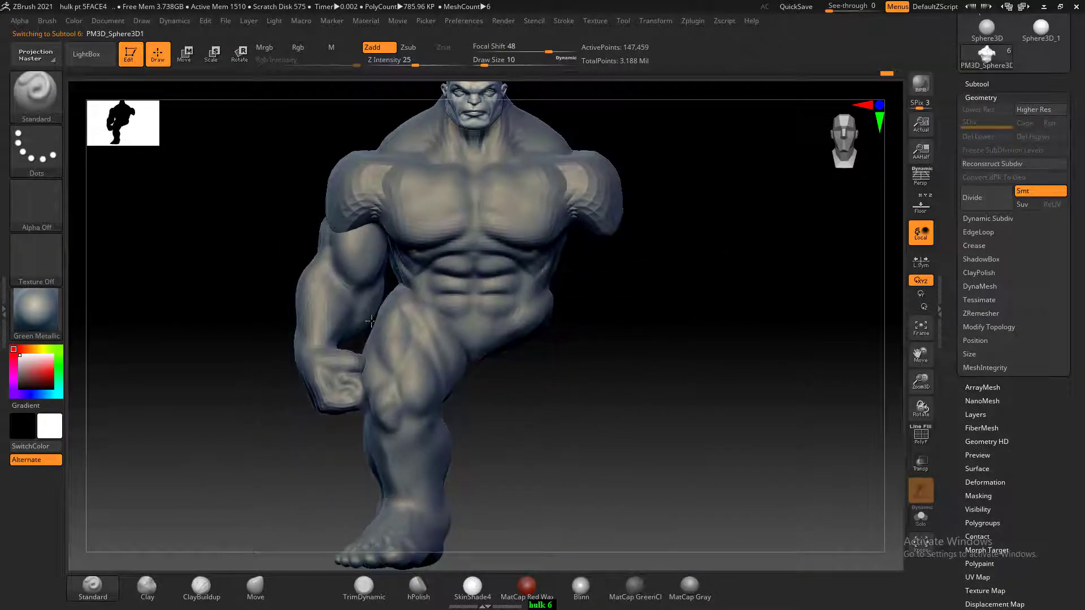
# - Select the arm subtool and compare the figure with the full-body Hulk reference sketches in ACDSee Quick View
pyautogui.keyDown('alt'); pyautogui.click(344, 265); pyautogui.keyUp('alt')
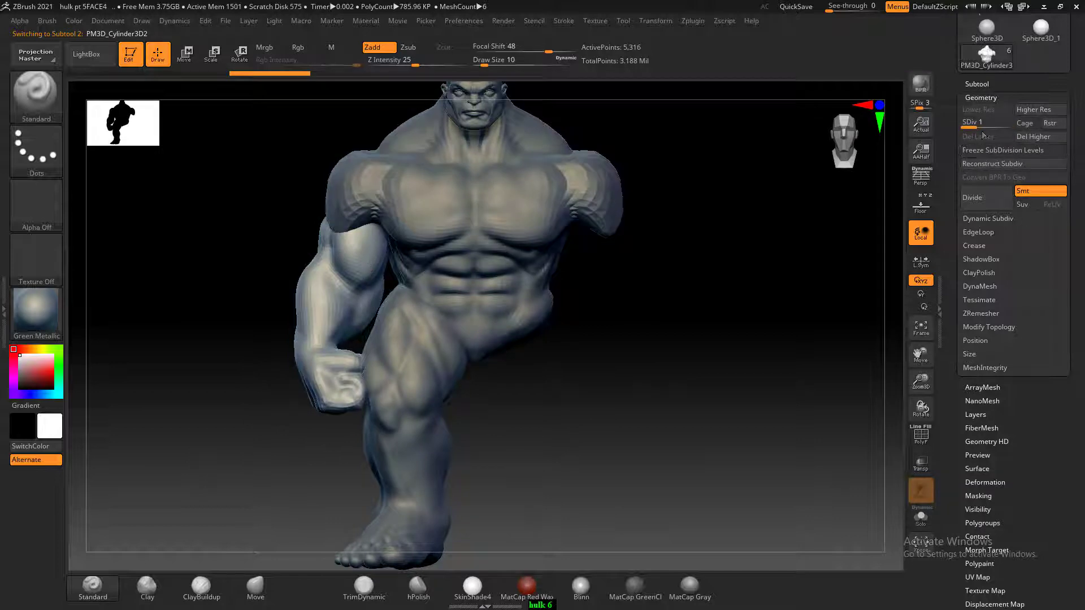
pyautogui.hotkey('alt', 'Tab')
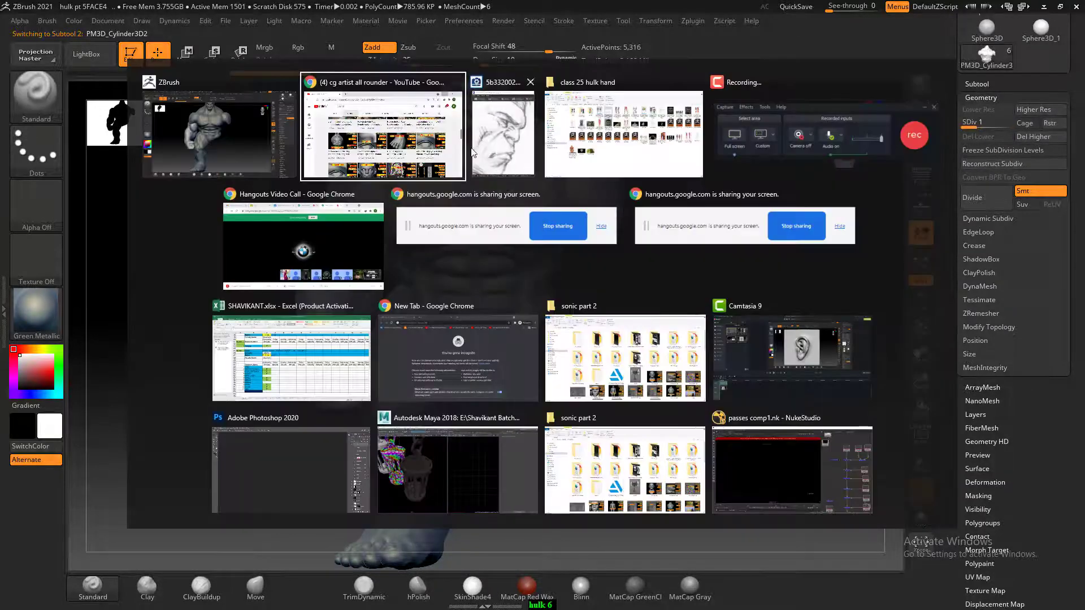
pyautogui.click(508, 144)
pyautogui.scroll(-5, 794, 342)
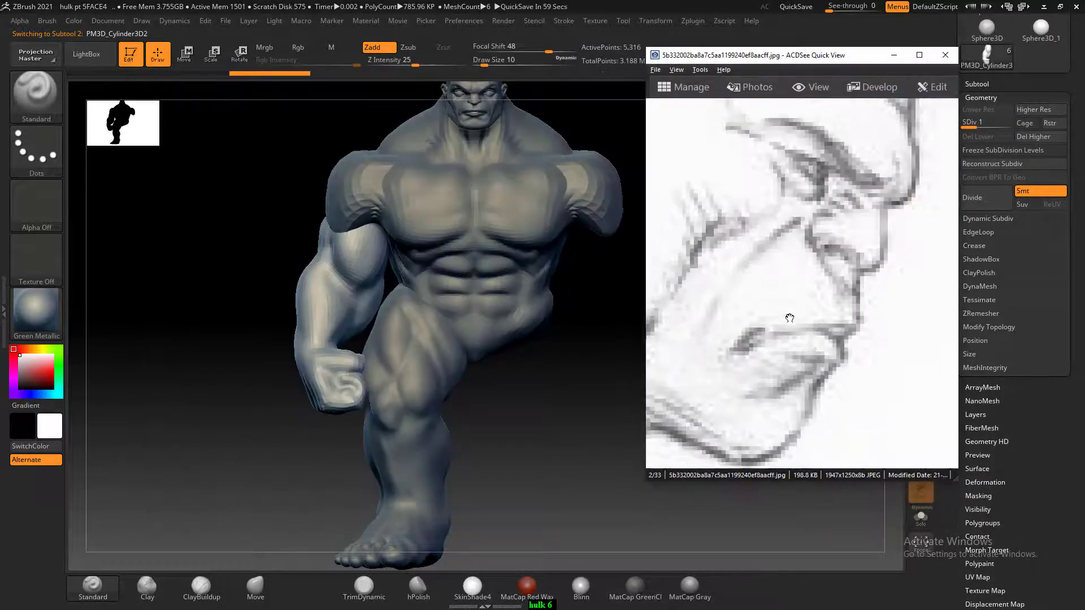
pyautogui.scroll(-3, 794, 345)
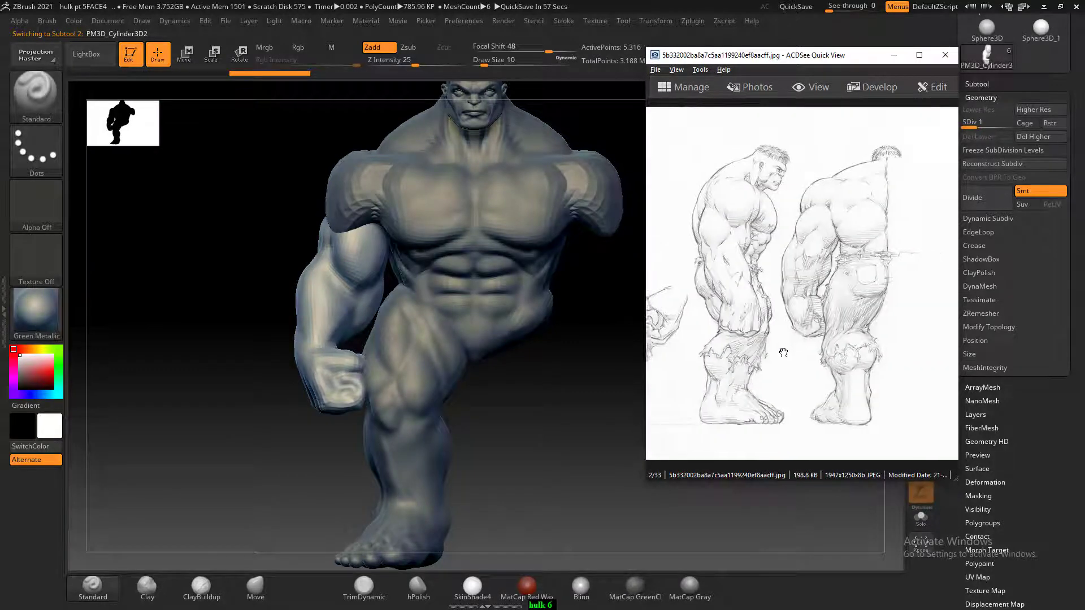
pyautogui.moveTo(541, 479); pyautogui.dragTo(432, 473)
pyautogui.keyDown('shift'); pyautogui.moveTo(501, 477); pyautogui.dragTo(500, 438); pyautogui.keyUp('shift')
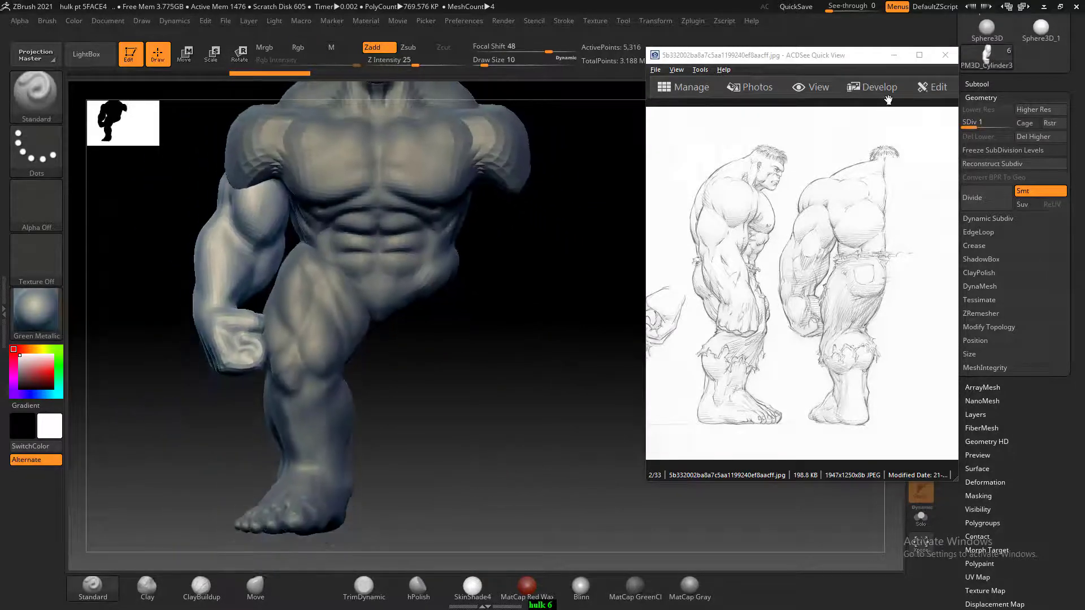
pyautogui.click(894, 56)
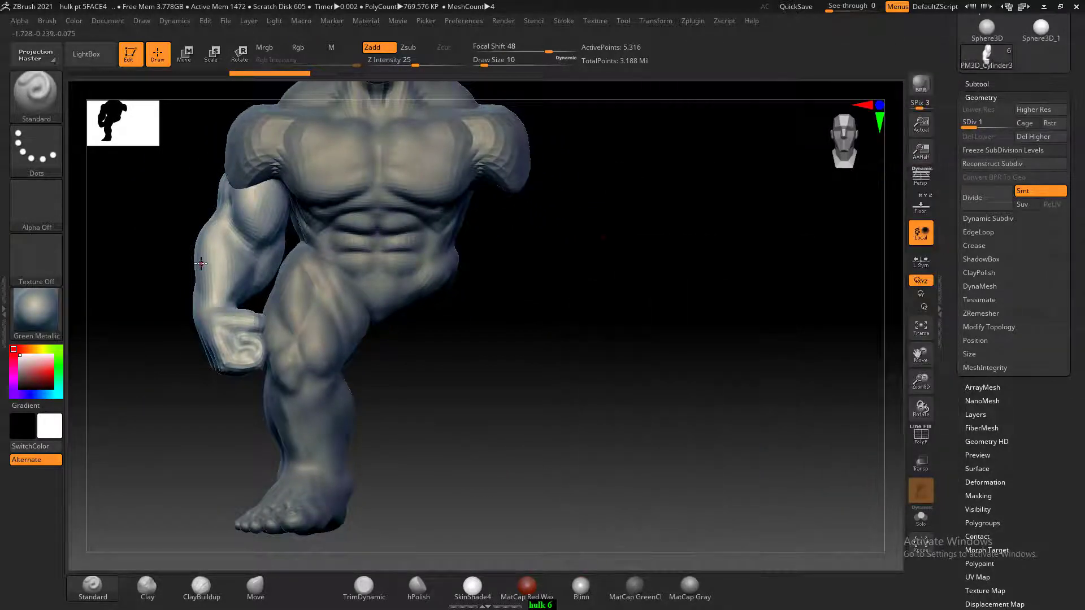
# - Duplicate the arm subtool and try to mirror the copy to the opposite side of the body
pyautogui.click(974, 84)
pyautogui.click(984, 306)
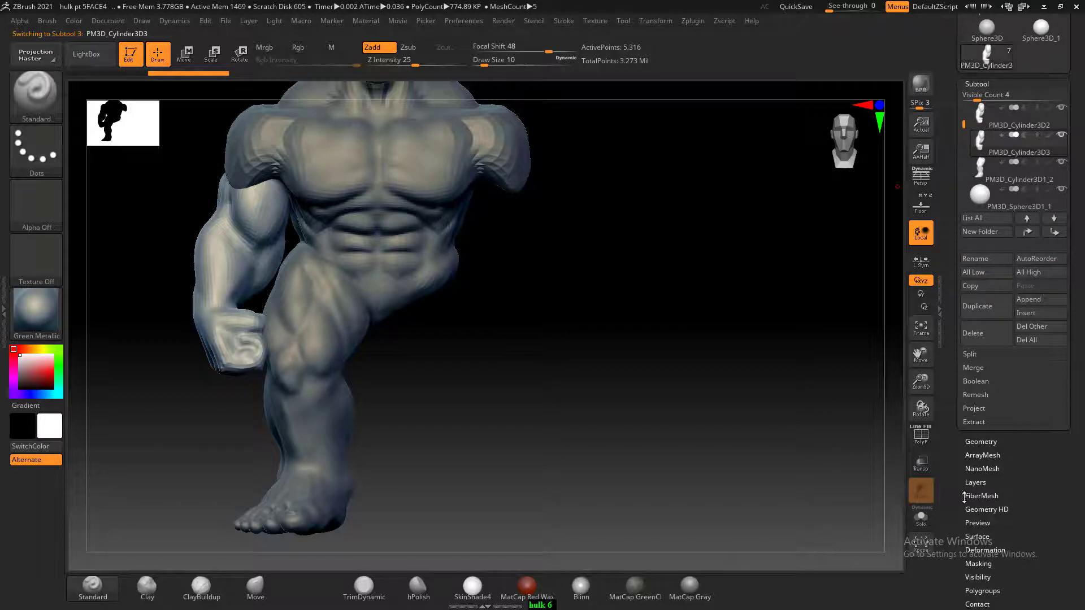
pyautogui.moveTo(964, 497); pyautogui.dragTo(1016, 337)
pyautogui.click(998, 326)
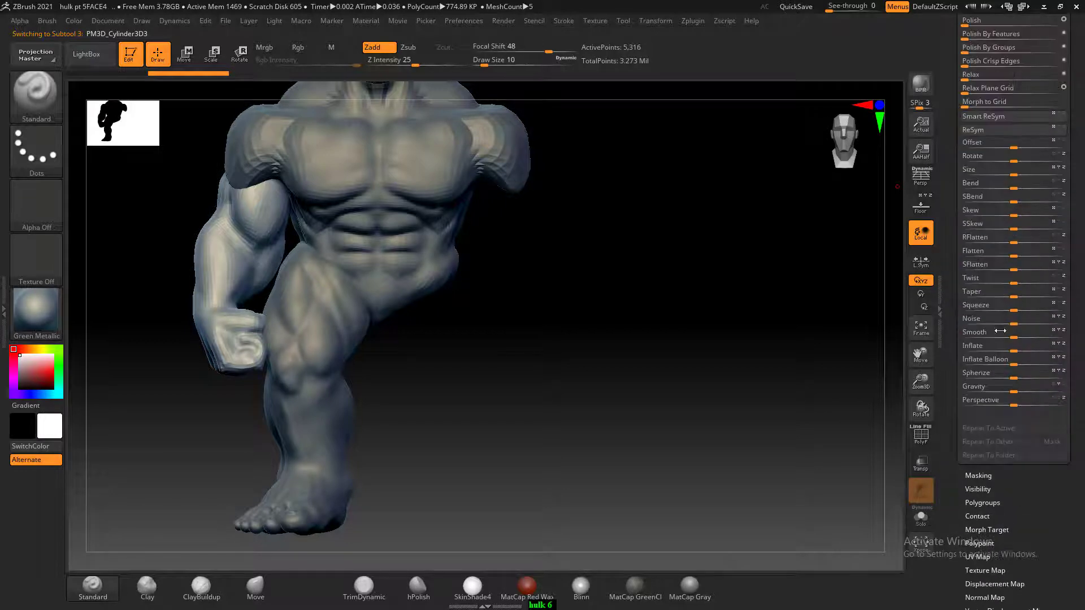
pyautogui.moveTo(950, 51); pyautogui.dragTo(953, 107)
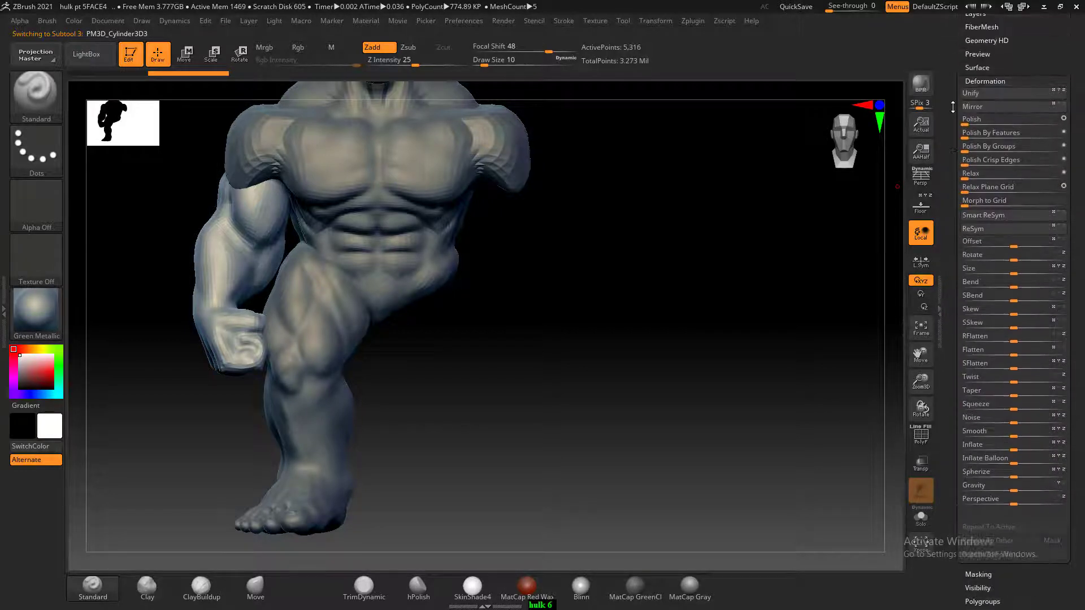
pyautogui.click(981, 106)
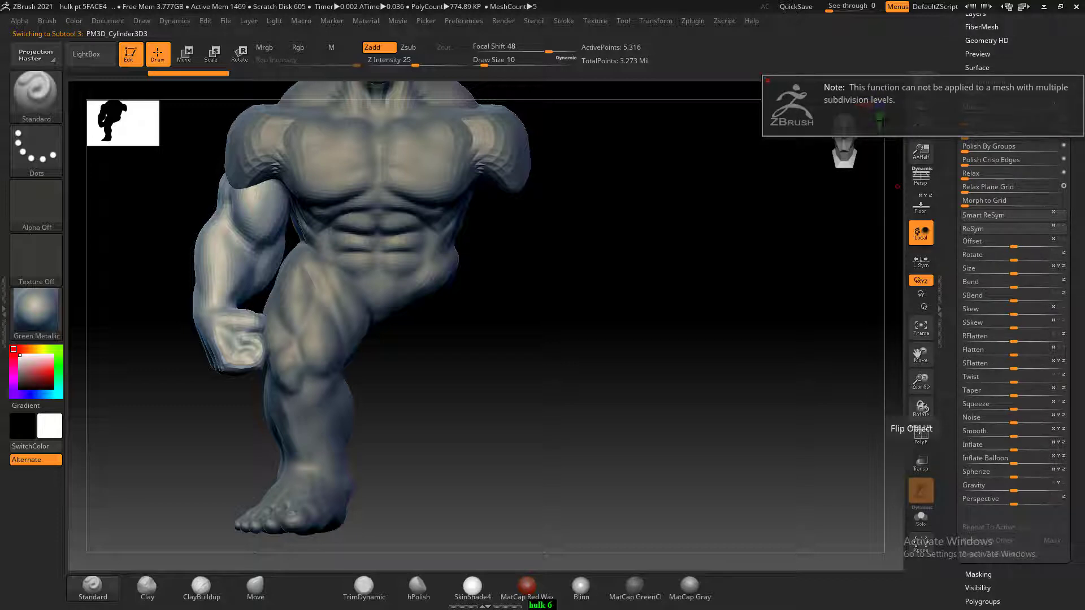
pyautogui.moveTo(951, 99); pyautogui.dragTo(944, 157)
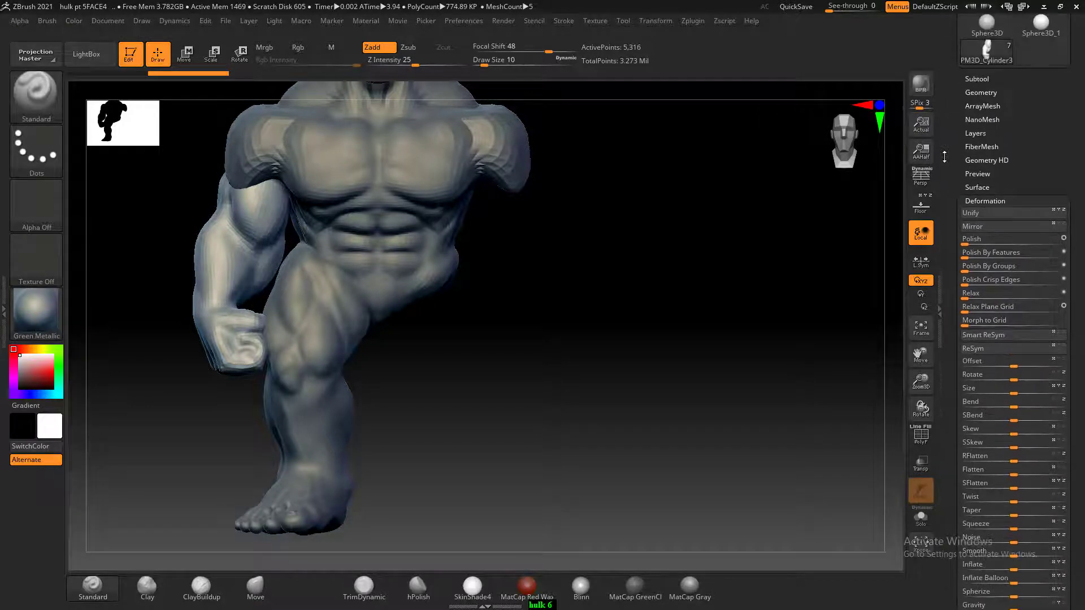
# - Delete the duplicated arm's higher subdivision levels and mirror it to the opposite side of the body
pyautogui.click(974, 93)
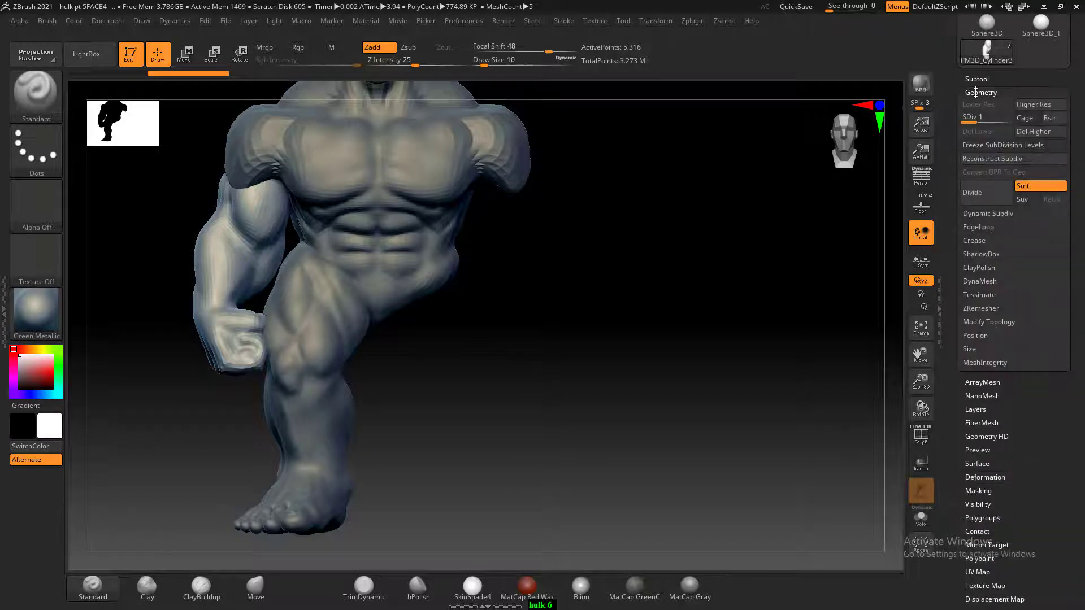
pyautogui.click(1032, 131)
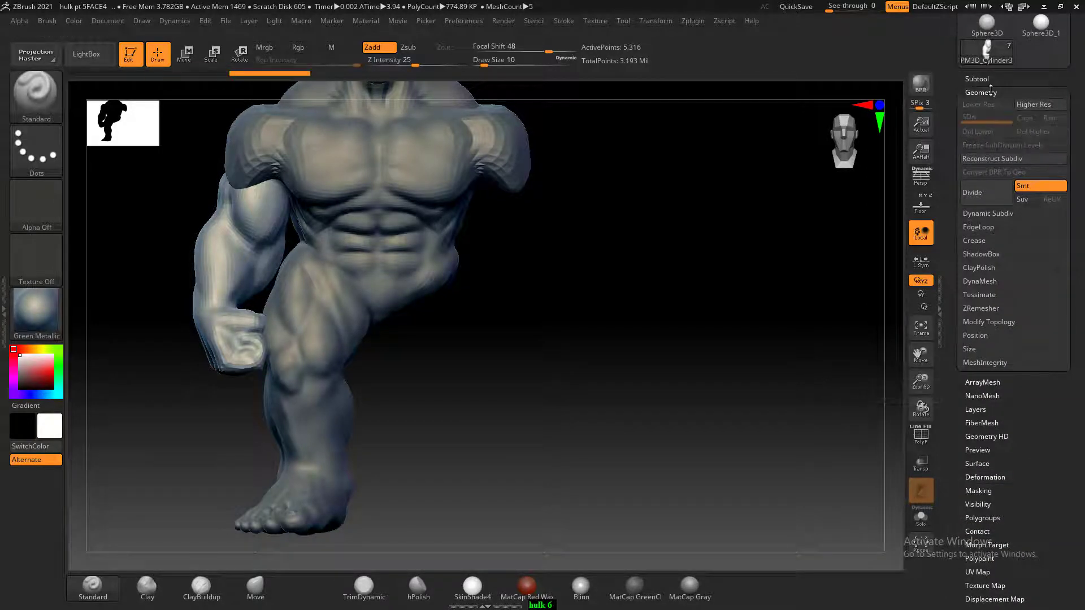
pyautogui.click(981, 92)
pyautogui.click(996, 202)
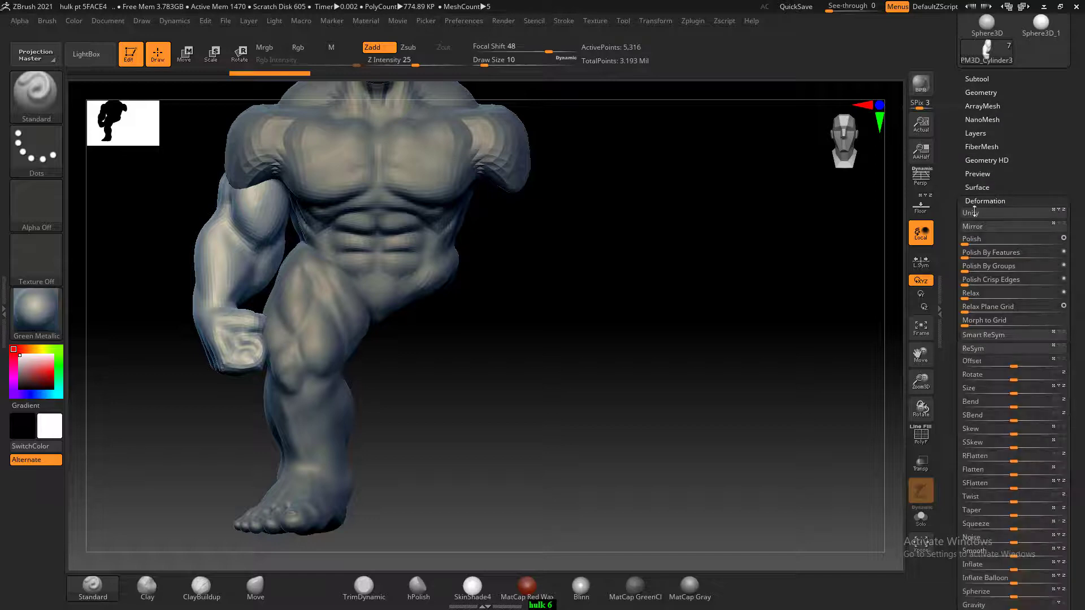
pyautogui.click(1003, 228)
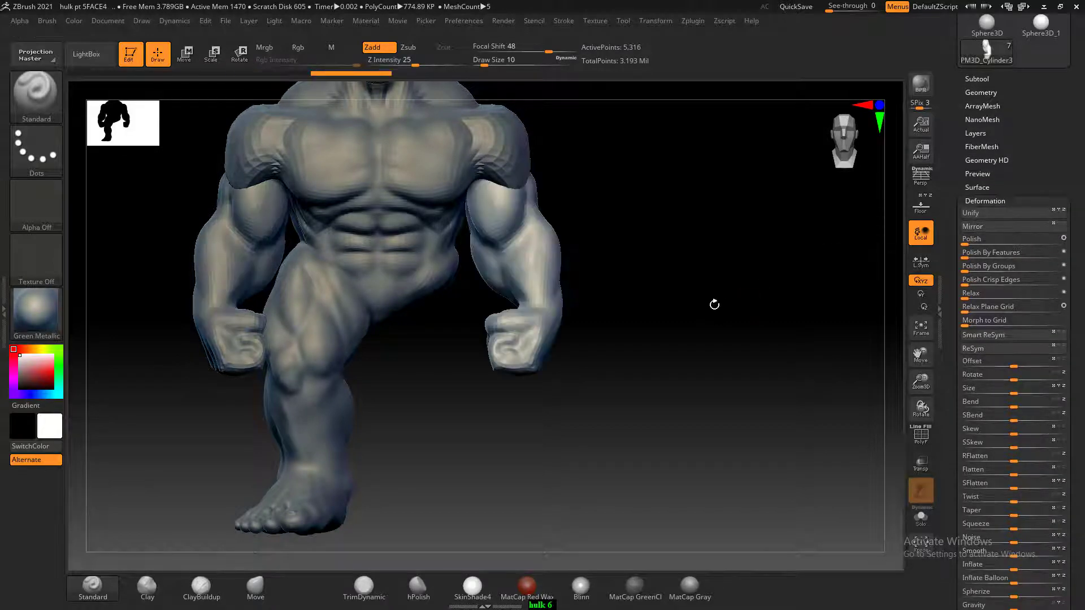
# - Make the leg the active subtool and duplicate it
pyautogui.keyDown('alt'); pyautogui.click(341, 338); pyautogui.keyUp('alt')
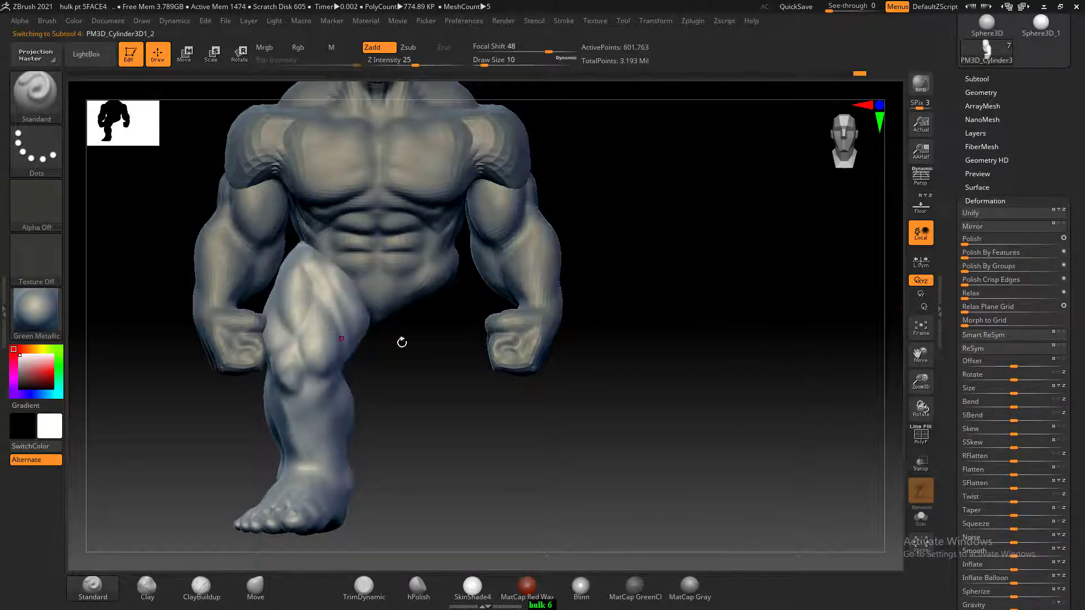
pyautogui.click(982, 79)
pyautogui.click(996, 310)
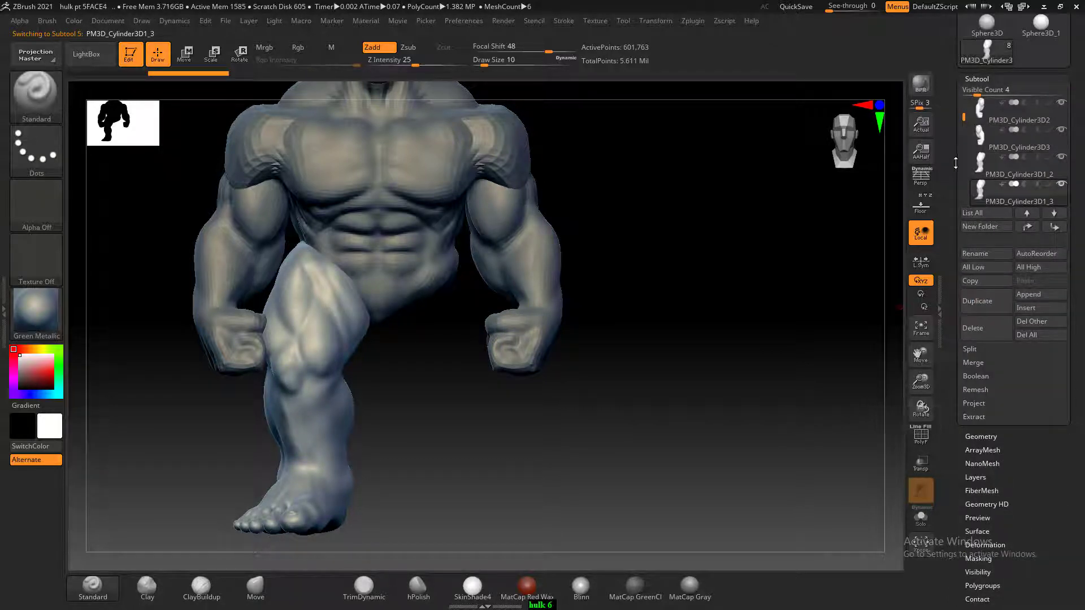
# - Delete the duplicated leg's higher subdivision levels and mirror it to the other side of the figure
pyautogui.moveTo(955, 163); pyautogui.dragTo(952, 225)
pyautogui.click(981, 261)
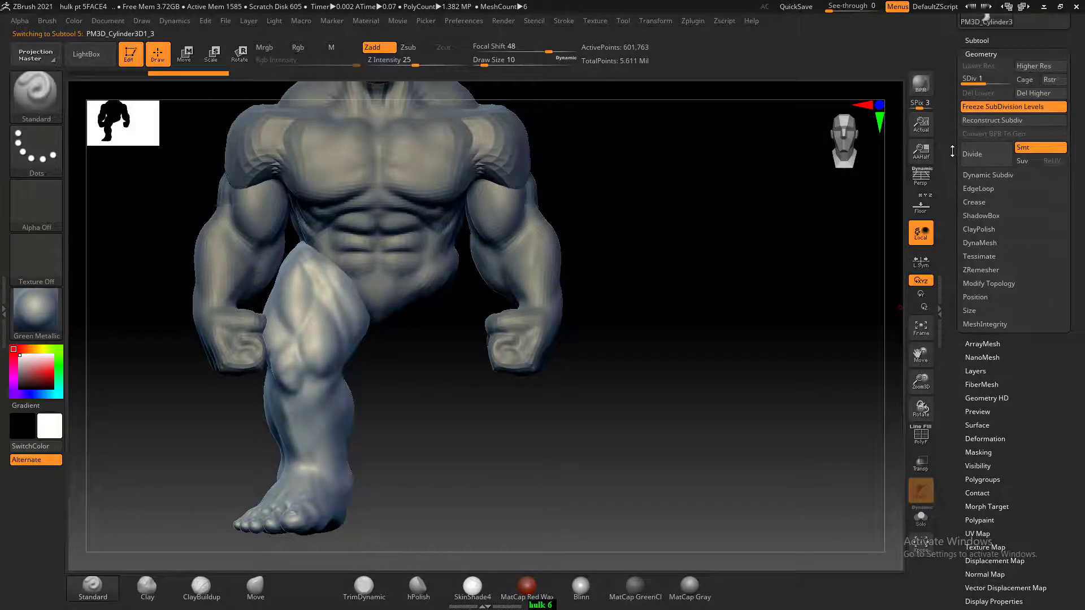
pyautogui.click(1039, 94)
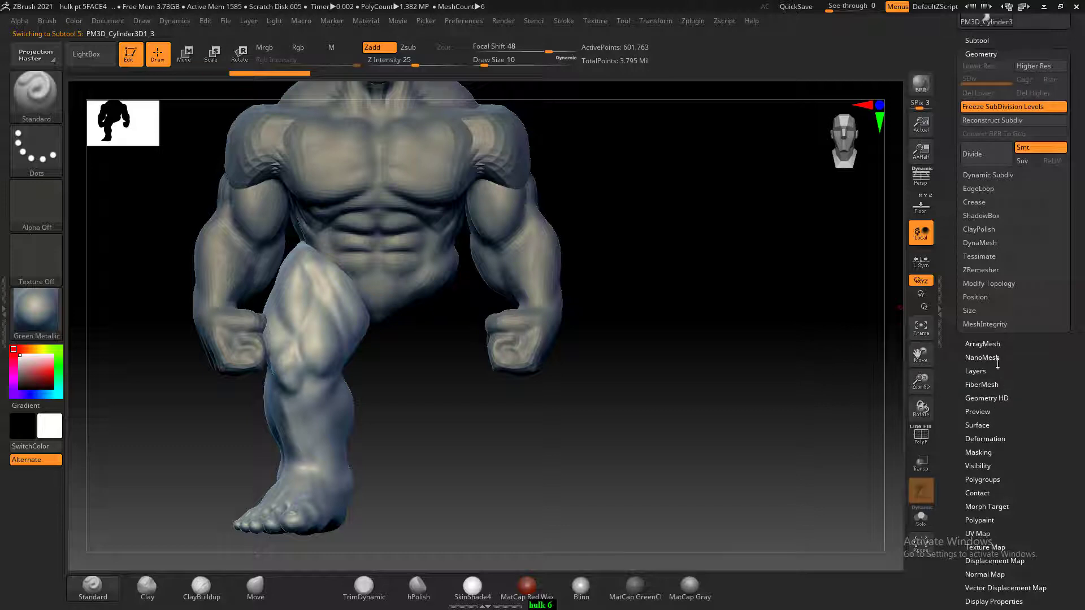
pyautogui.moveTo(997, 365); pyautogui.dragTo(1002, 293)
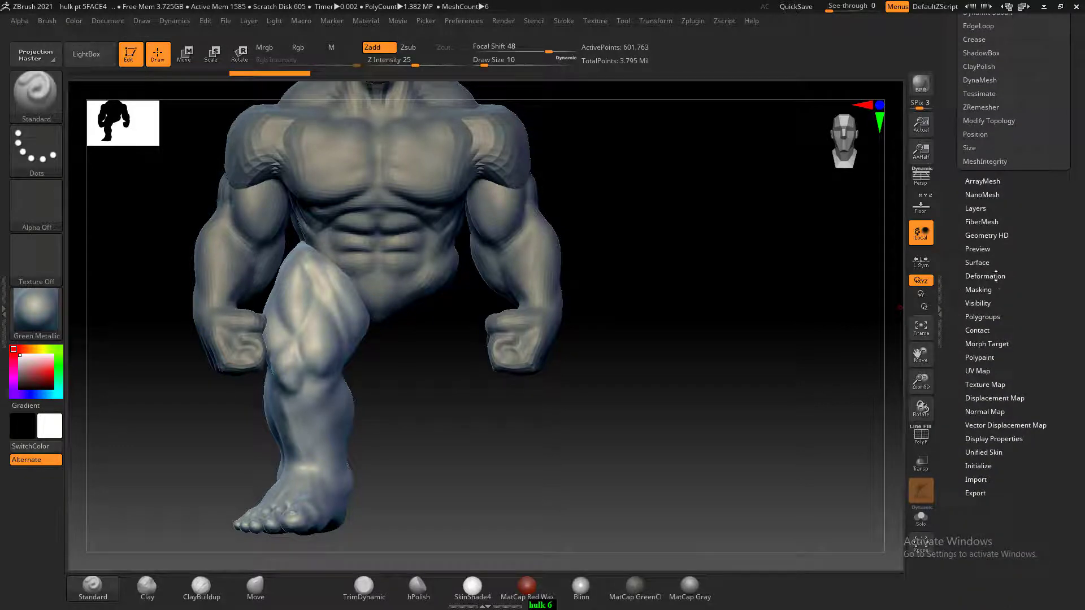
pyautogui.click(996, 276)
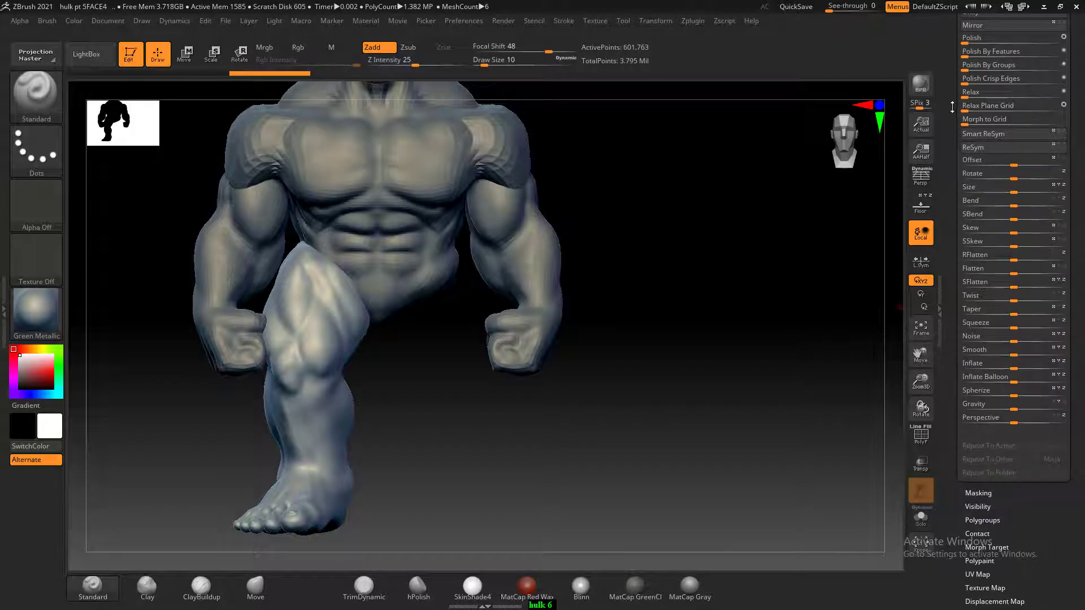
pyautogui.scroll(3, 952, 107)
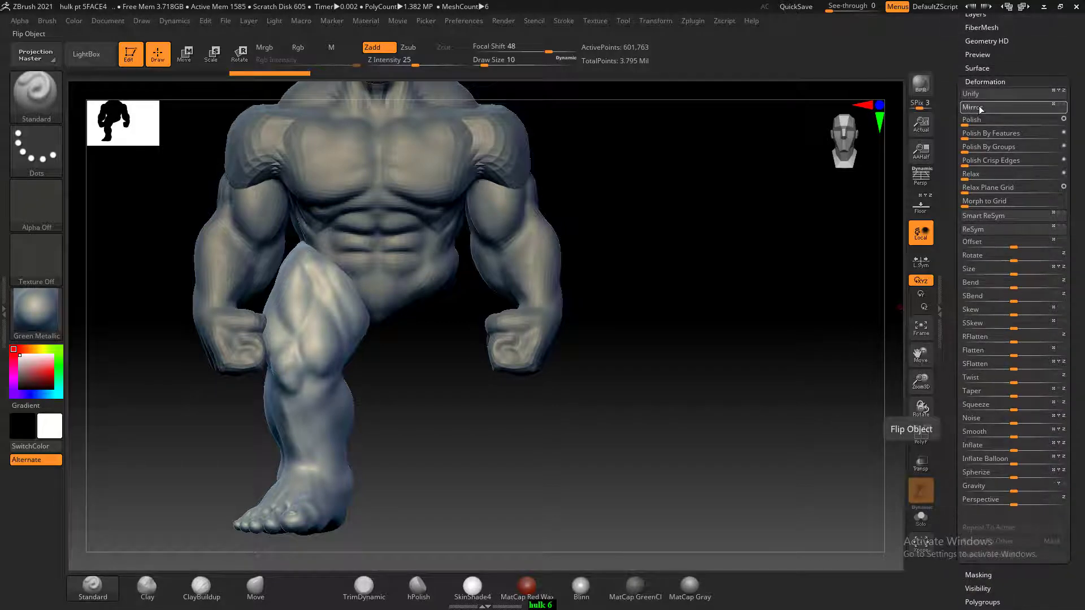
pyautogui.click(981, 109)
# - Make the head the active subtool and check its subdivision settings
pyautogui.keyDown('alt'); pyautogui.moveTo(710, 359); pyautogui.dragTo(603, 242); pyautogui.keyUp('alt')
pyautogui.keyDown('alt'); pyautogui.click(603, 242); pyautogui.keyUp('alt')
pyautogui.moveTo(686, 265)
pyautogui.mouseDown()
pyautogui.moveTo(709, 263)
pyautogui.moveTo(688, 271)
pyautogui.mouseUp()
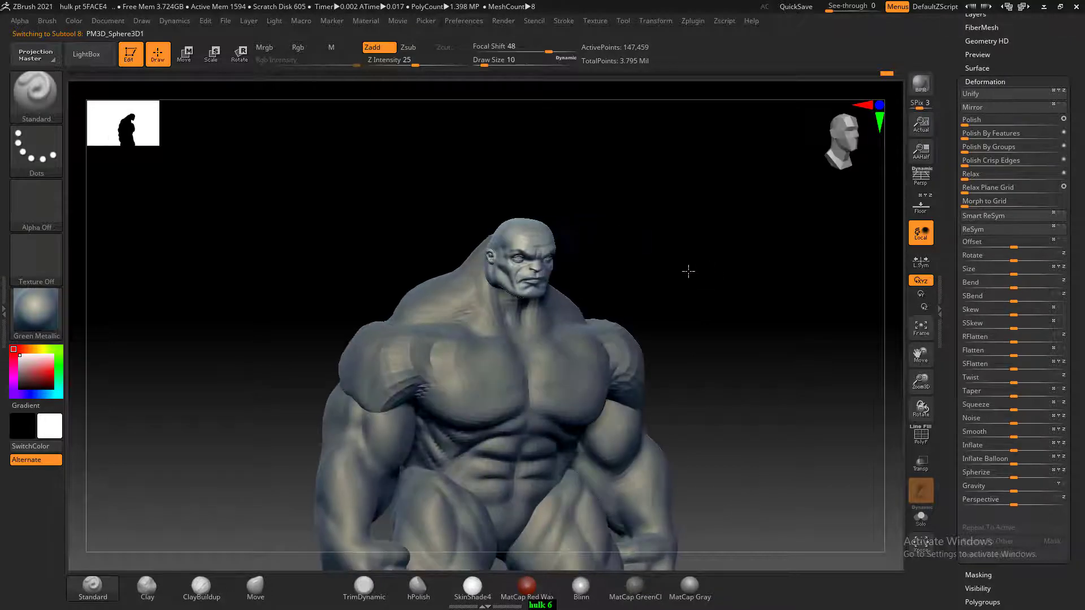
pyautogui.moveTo(965, 63); pyautogui.dragTo(946, 165)
pyautogui.click(981, 205)
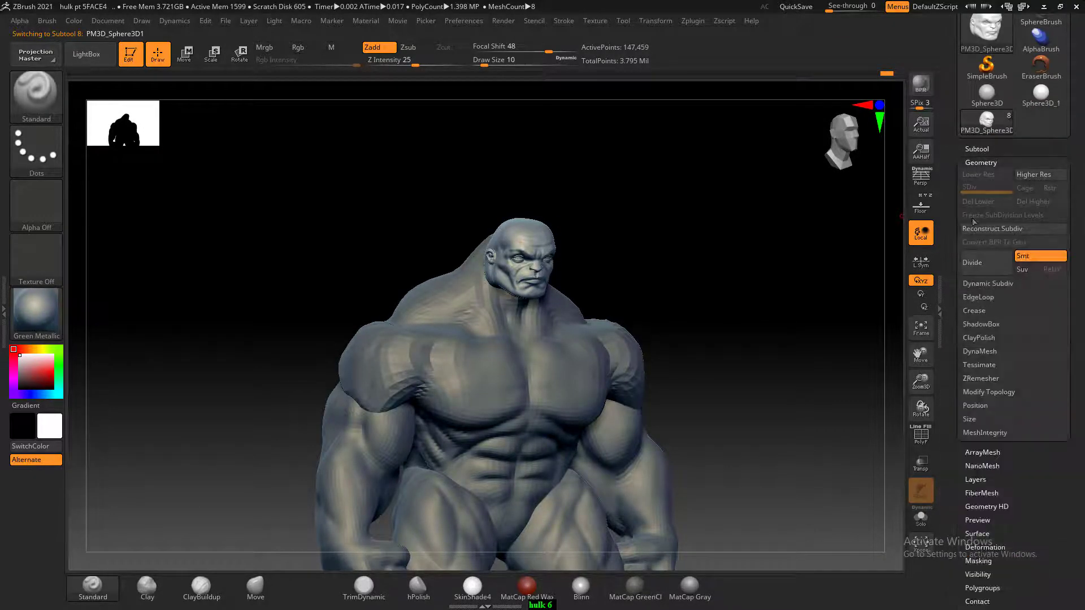
pyautogui.moveTo(806, 266); pyautogui.dragTo(809, 265)
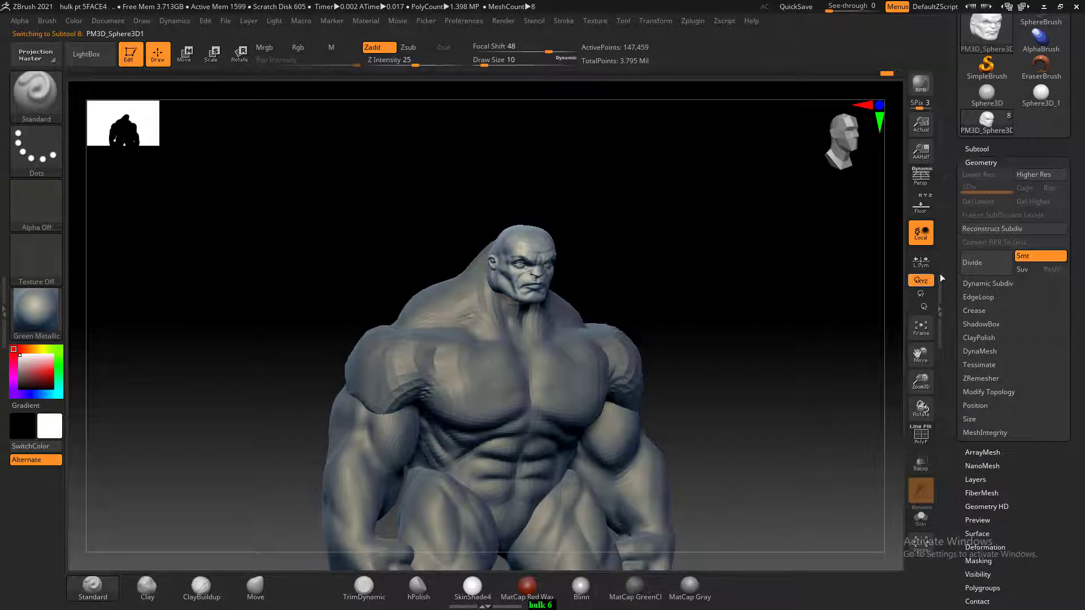
# - Move the head subtool up two places in the subtool order, above the two eye spheres
pyautogui.click(980, 149)
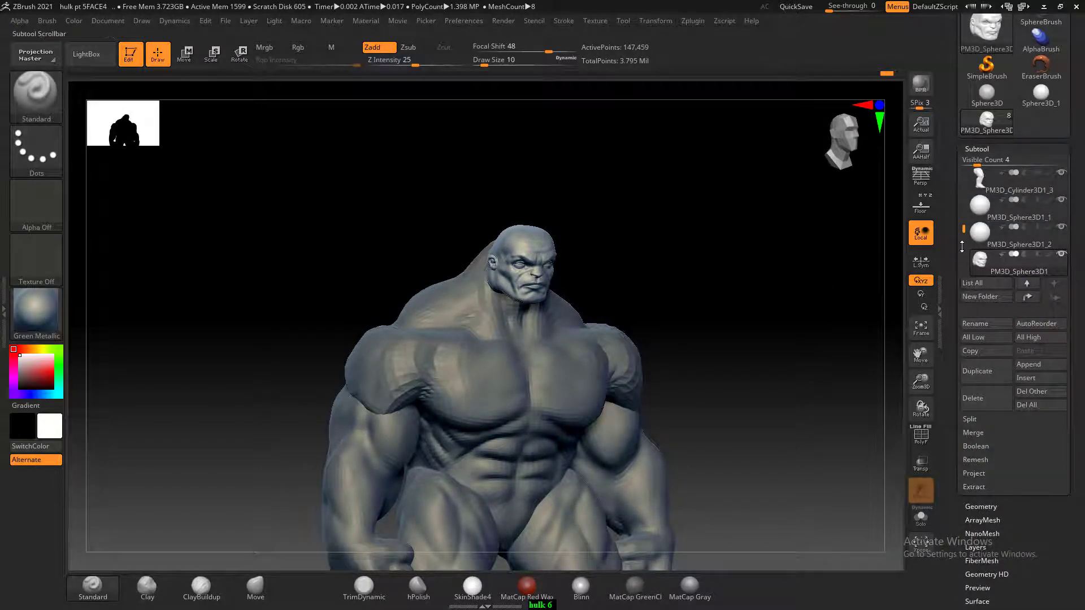
pyautogui.click(978, 235)
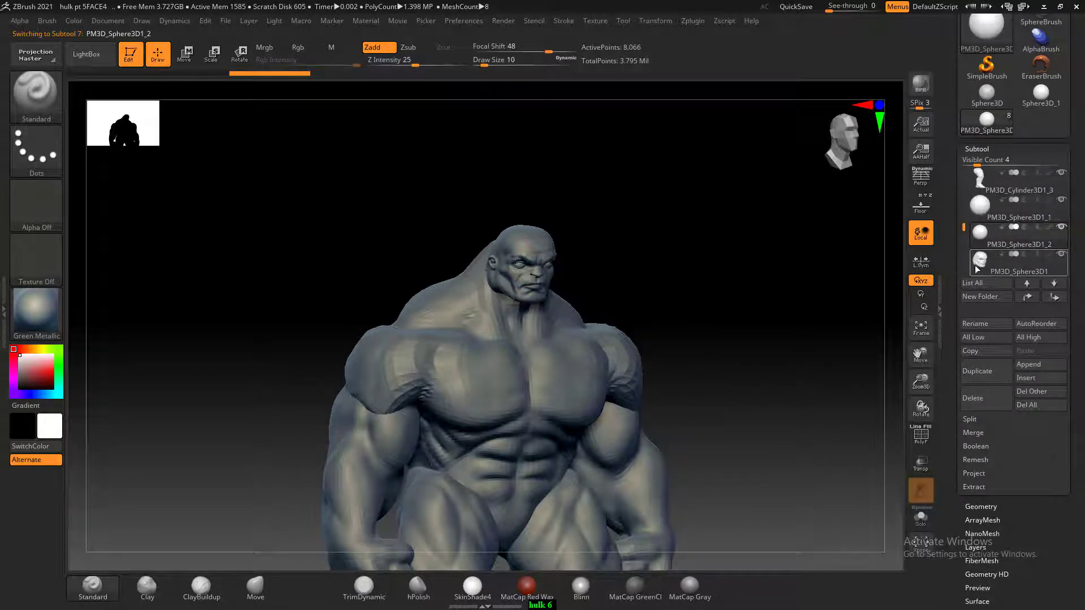
pyautogui.click(979, 261)
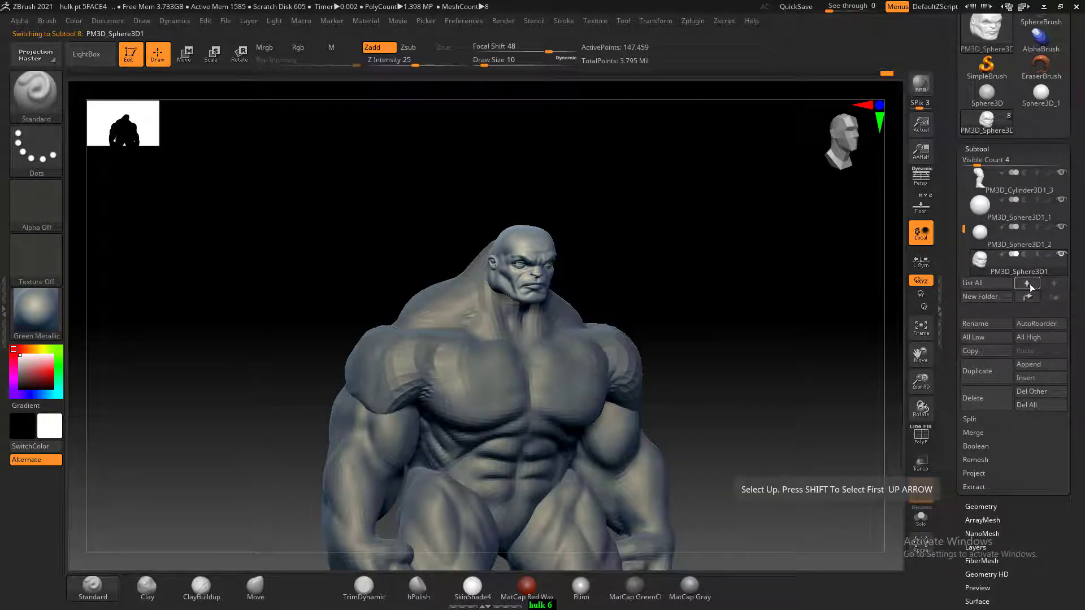
pyautogui.click(1027, 284)
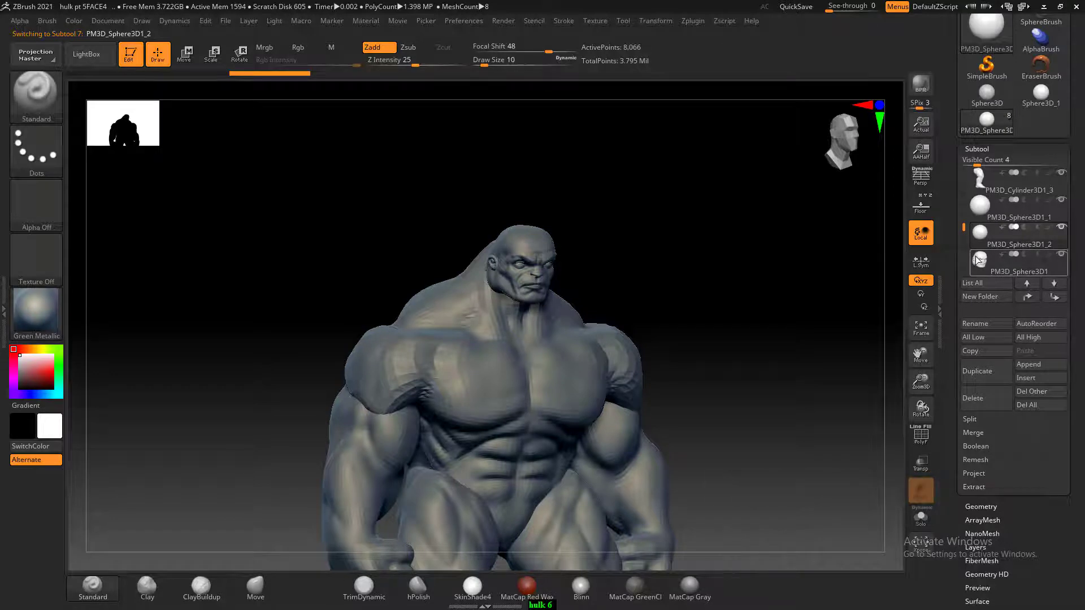
pyautogui.click(978, 260)
pyautogui.click(1024, 299)
pyautogui.click(1024, 299)
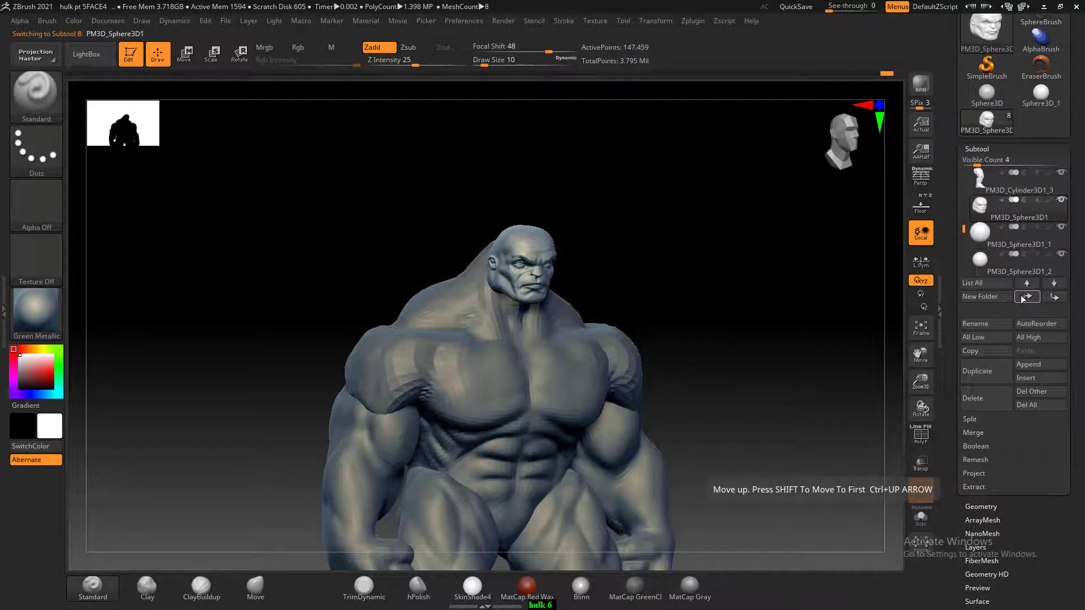
# - Make the torso the active subtool and raise it by one subdivision level
pyautogui.moveTo(964, 226); pyautogui.dragTo(963, 169)
pyautogui.click(979, 180)
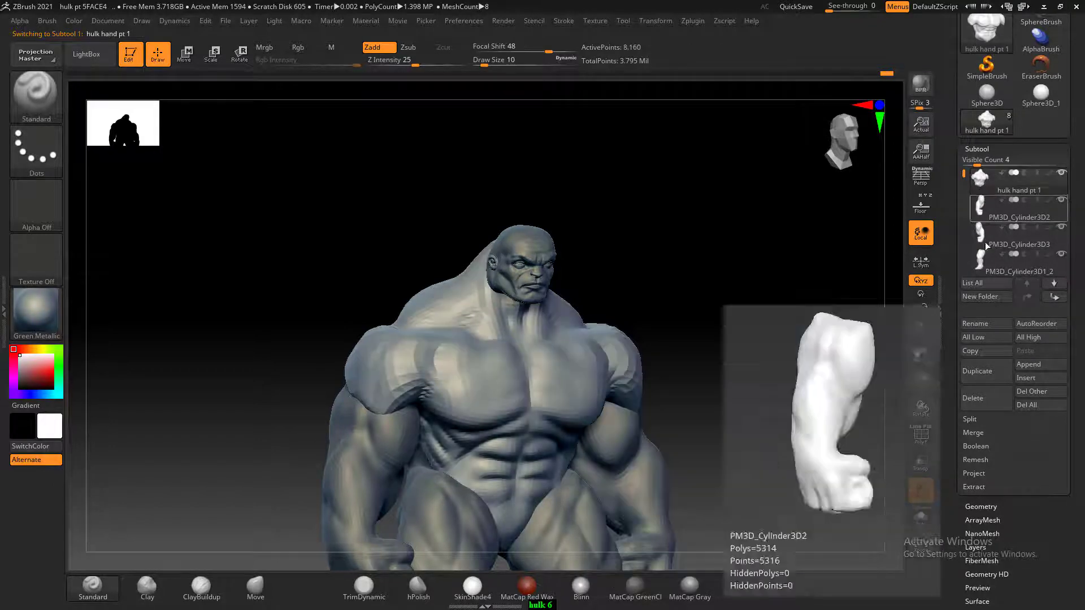
pyautogui.click(974, 436)
pyautogui.click(985, 449)
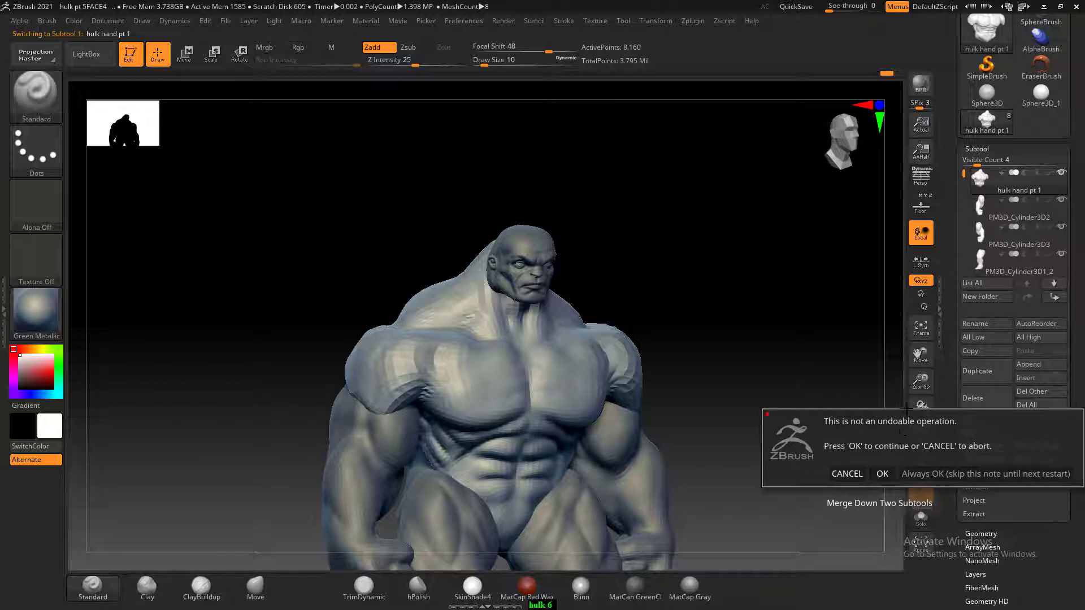
pyautogui.click(847, 473)
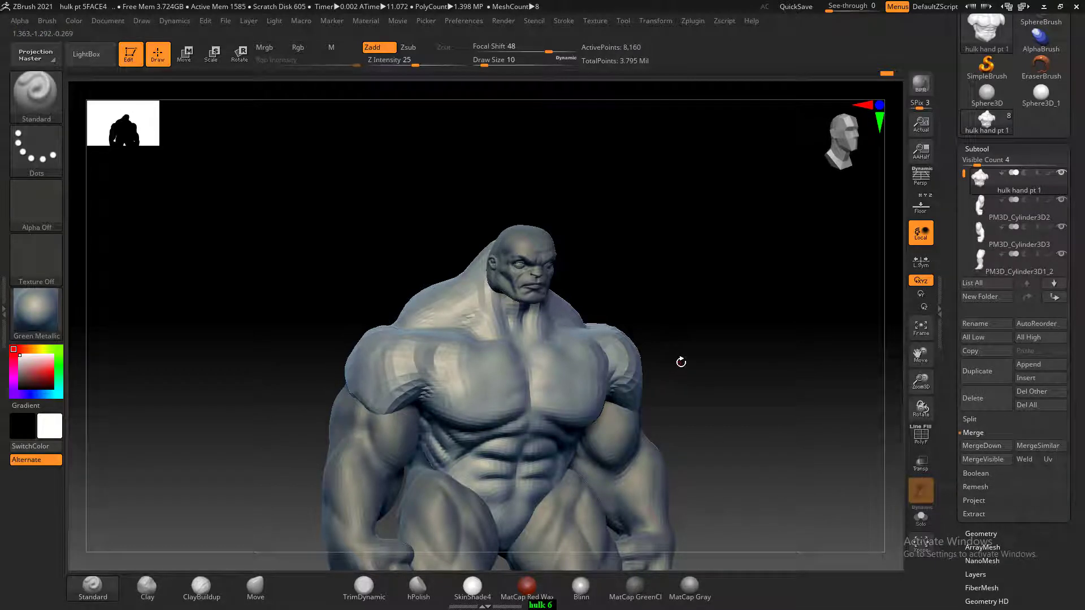
pyautogui.hotkey('ctrl', 'd')
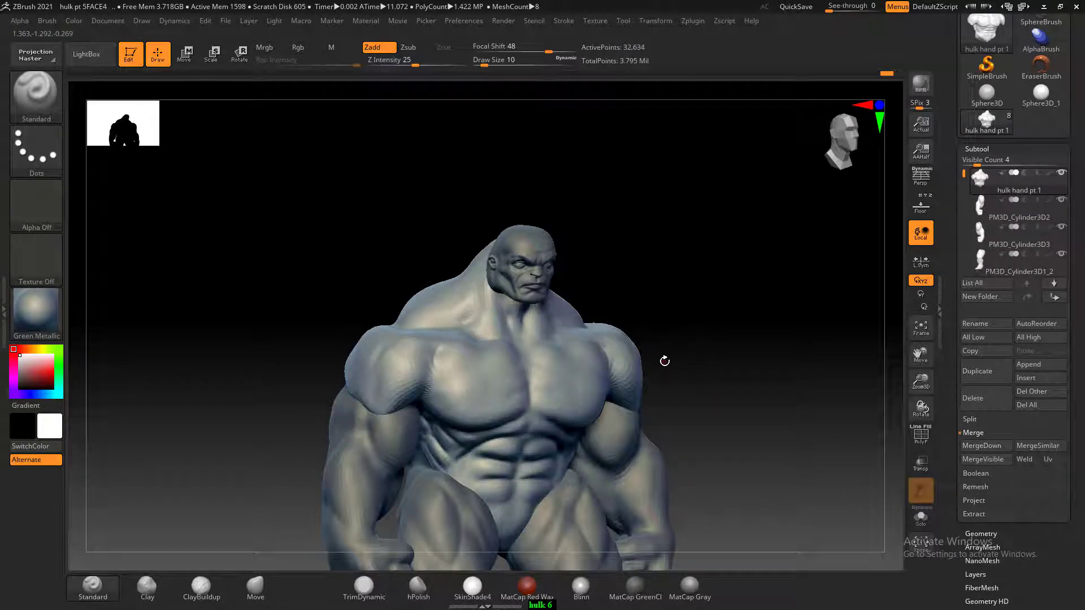
pyautogui.moveTo(739, 379)
pyautogui.mouseDown()
pyautogui.moveTo(729, 375)
pyautogui.moveTo(810, 385)
pyautogui.moveTo(782, 380)
pyautogui.moveTo(753, 354)
pyautogui.moveTo(775, 370)
pyautogui.moveTo(775, 358)
pyautogui.mouseUp()
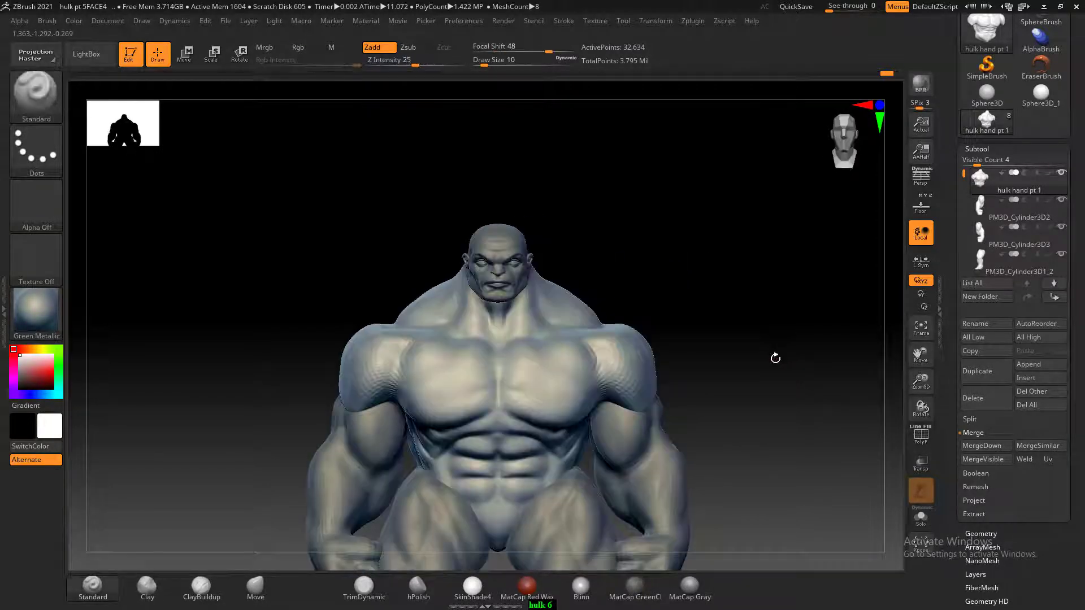
# - Merge both arm subtools into the torso with MergeDown, accepting that the operation cannot be undone
pyautogui.click(986, 446)
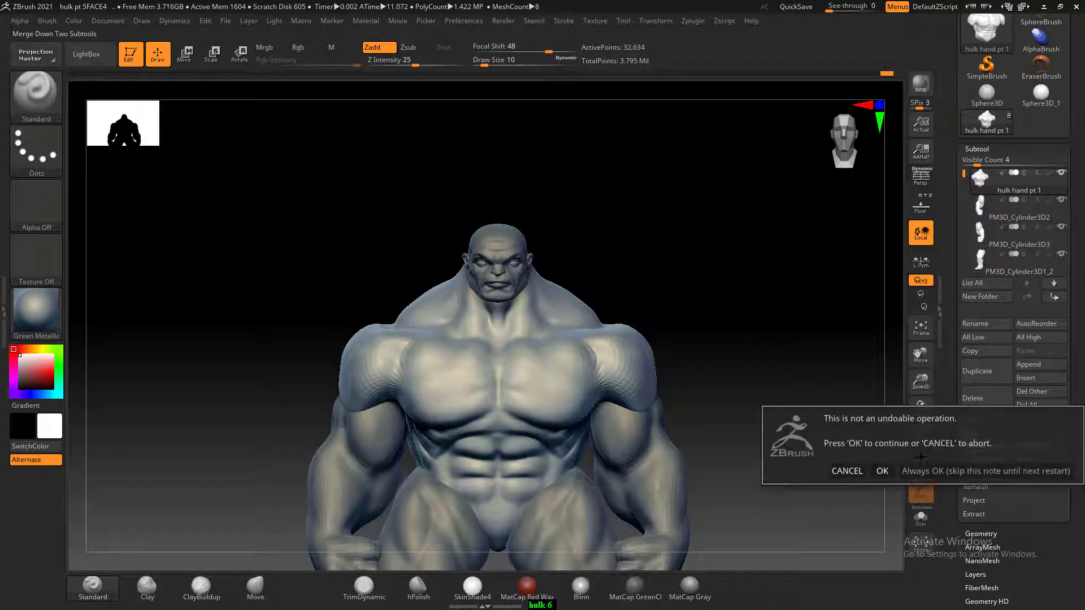
pyautogui.click(883, 471)
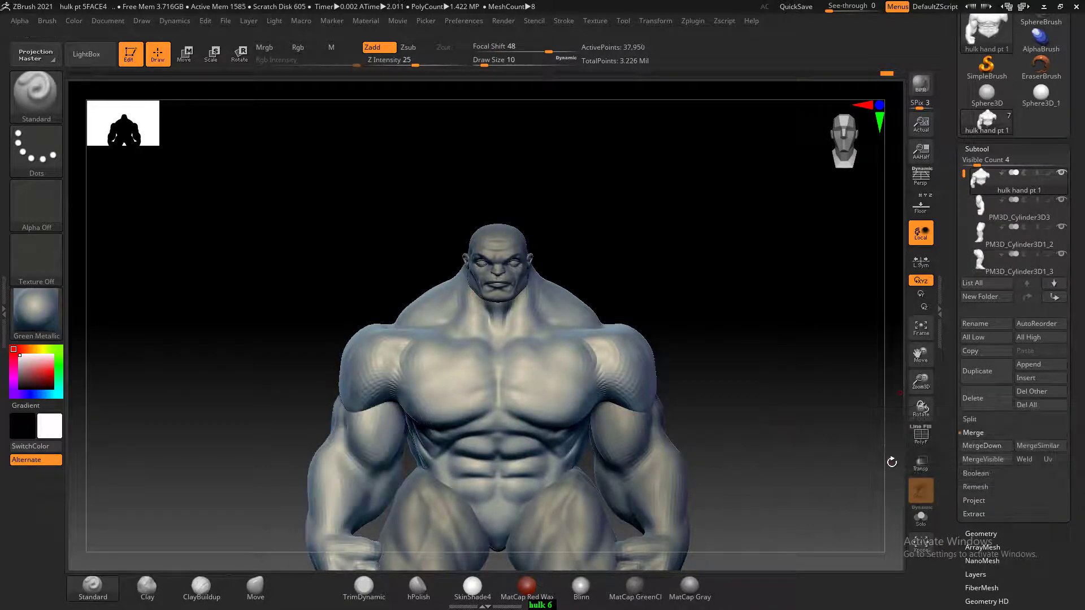
pyautogui.click(992, 445)
pyautogui.click(882, 471)
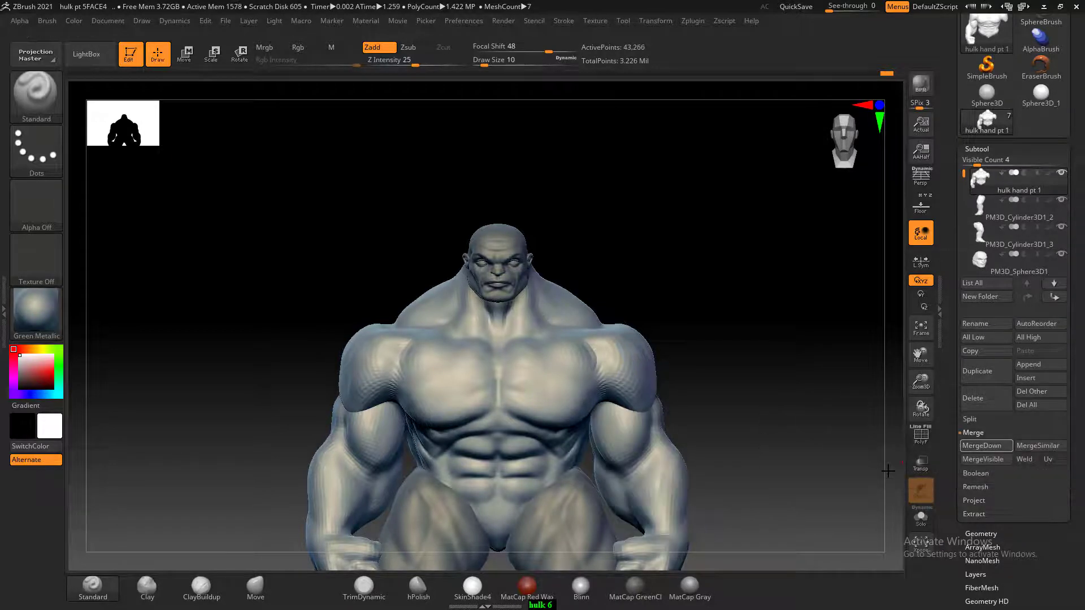
# - Merge both leg subtools and the head into the combined torso and arms with MergeDown
pyautogui.click(980, 449)
pyautogui.click(885, 474)
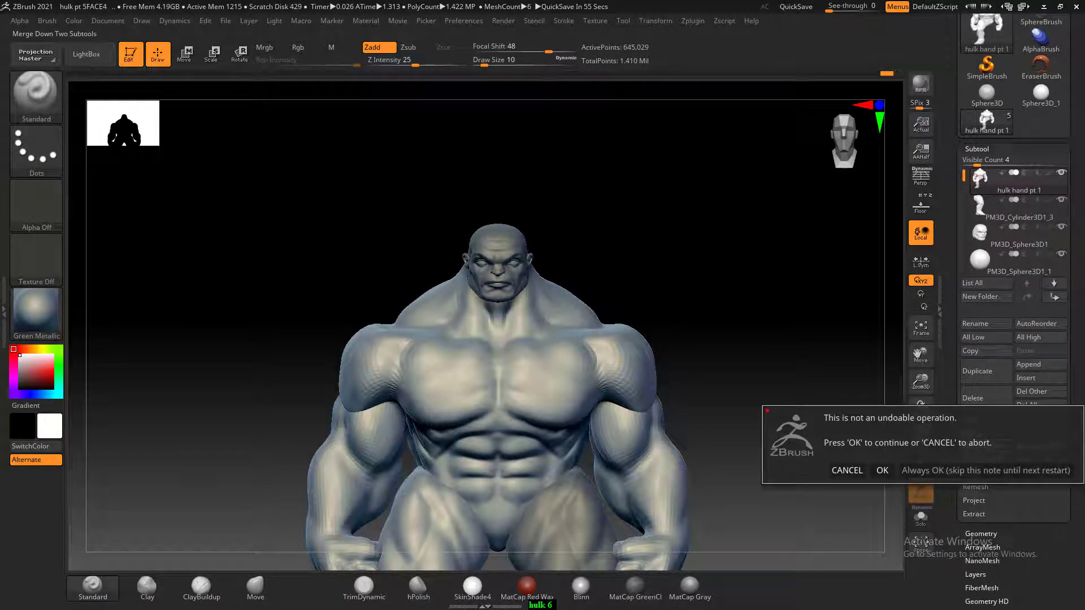
pyautogui.click(882, 469)
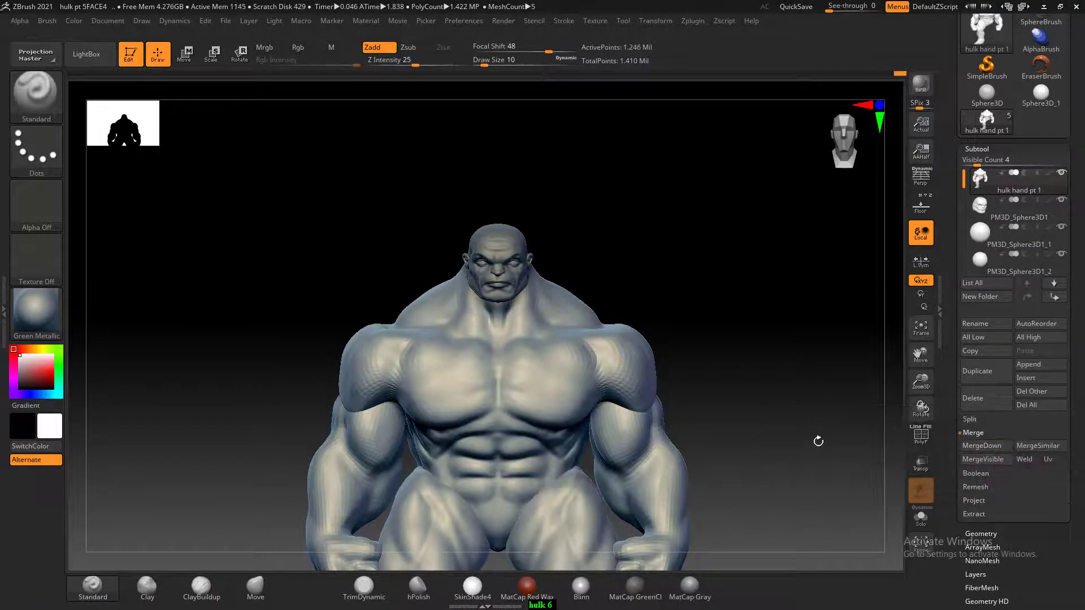
pyautogui.click(983, 446)
pyautogui.click(876, 467)
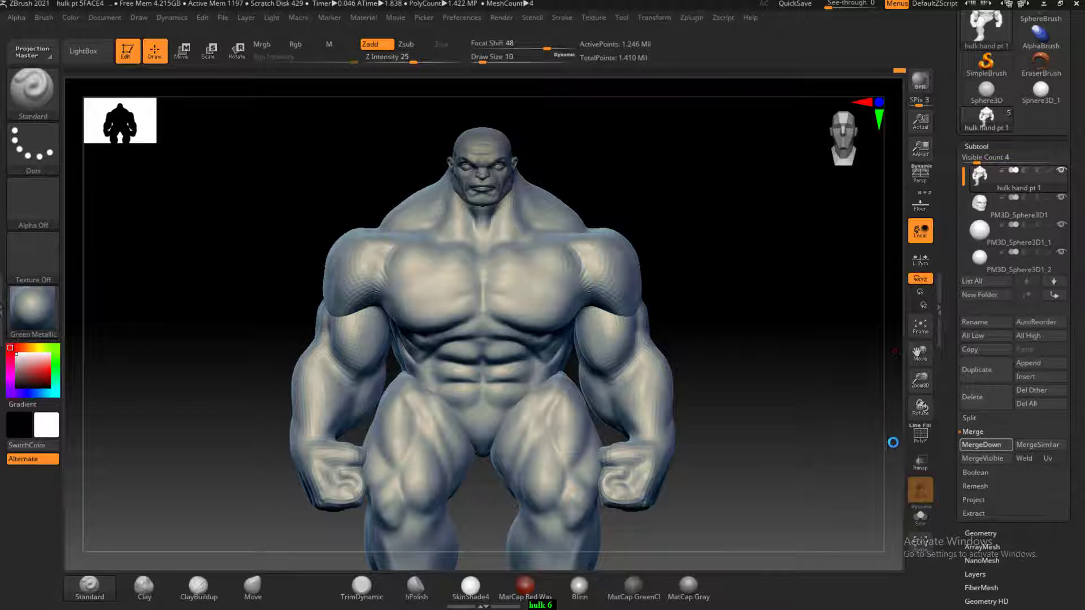
# - Examine the merged Hulk body from the front and back, checking where the arms and legs join the torso
pyautogui.moveTo(886, 422)
pyautogui.mouseDown()
pyautogui.moveTo(803, 380)
pyautogui.moveTo(874, 428)
pyautogui.mouseUp()
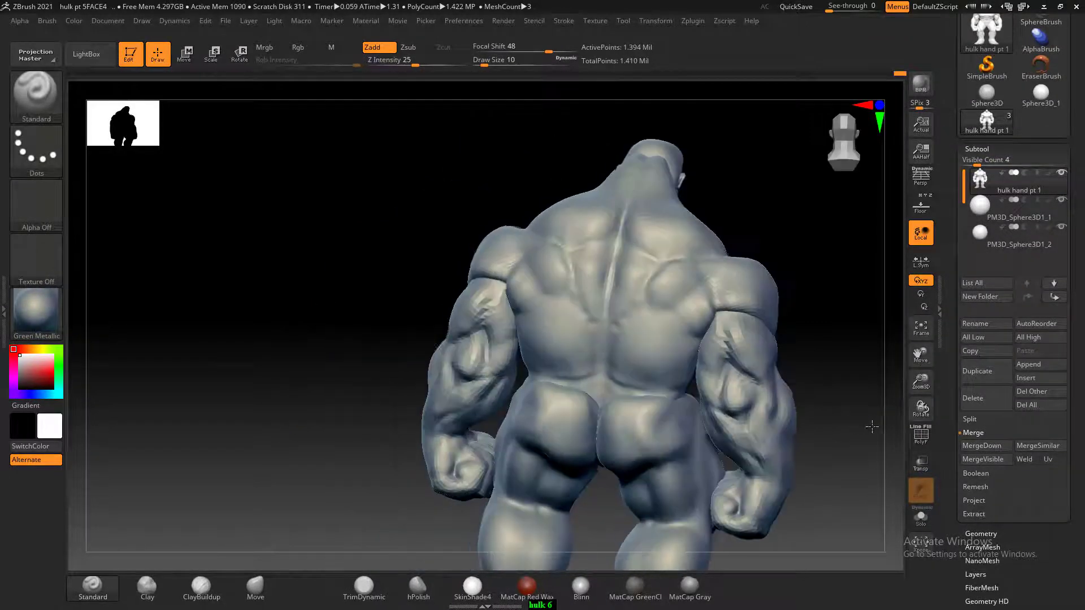
pyautogui.keyDown('shift'); pyautogui.moveTo(838, 312); pyautogui.dragTo(817, 346); pyautogui.keyUp('shift')
pyautogui.moveTo(841, 446); pyautogui.dragTo(642, 460)
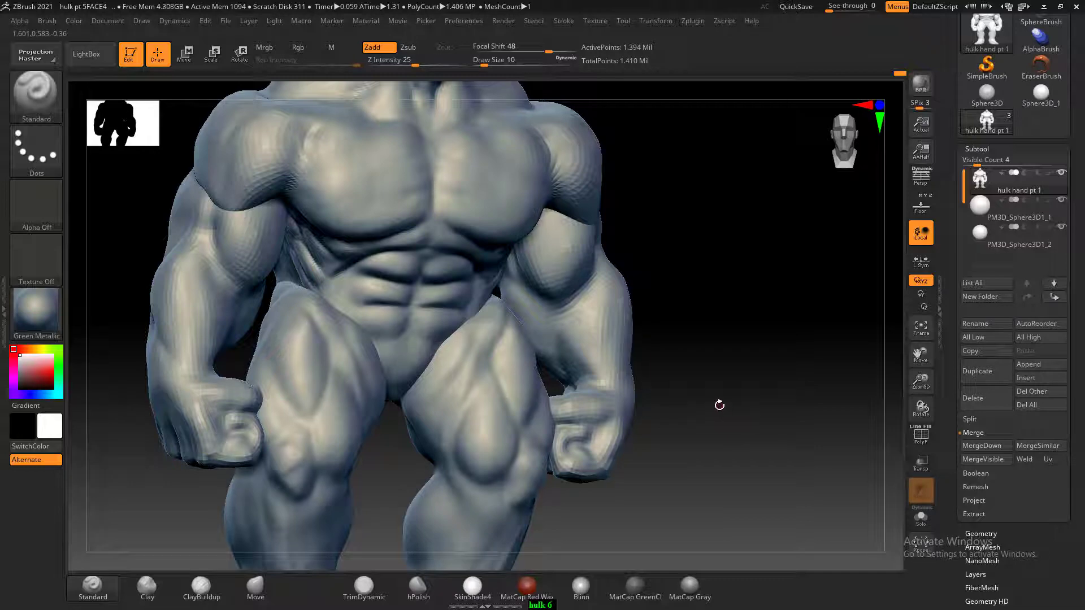
pyautogui.moveTo(715, 398); pyautogui.dragTo(627, 373)
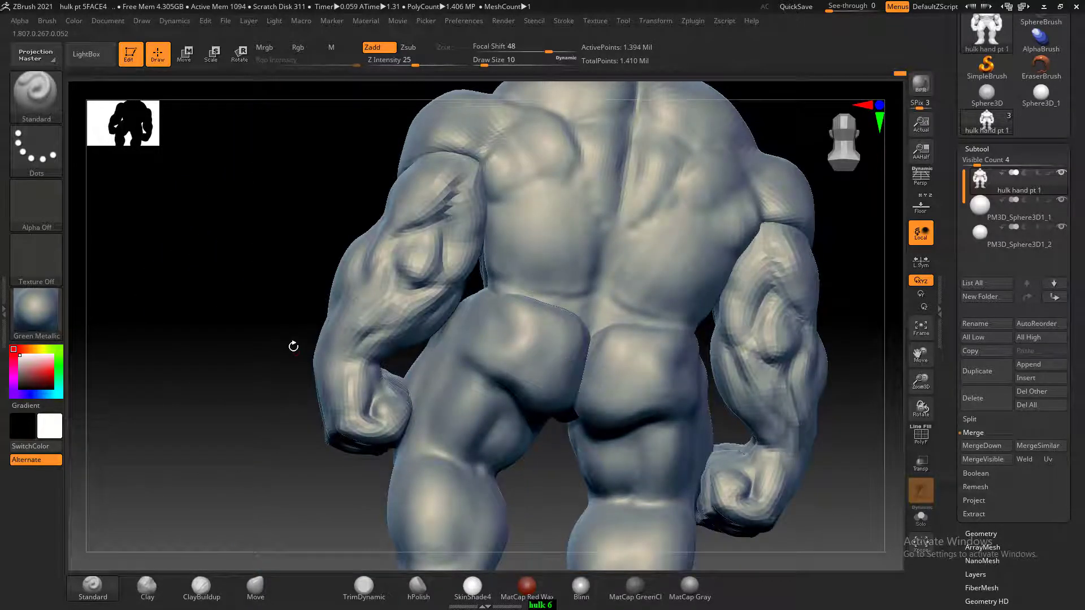
pyautogui.moveTo(206, 285); pyautogui.dragTo(569, 340)
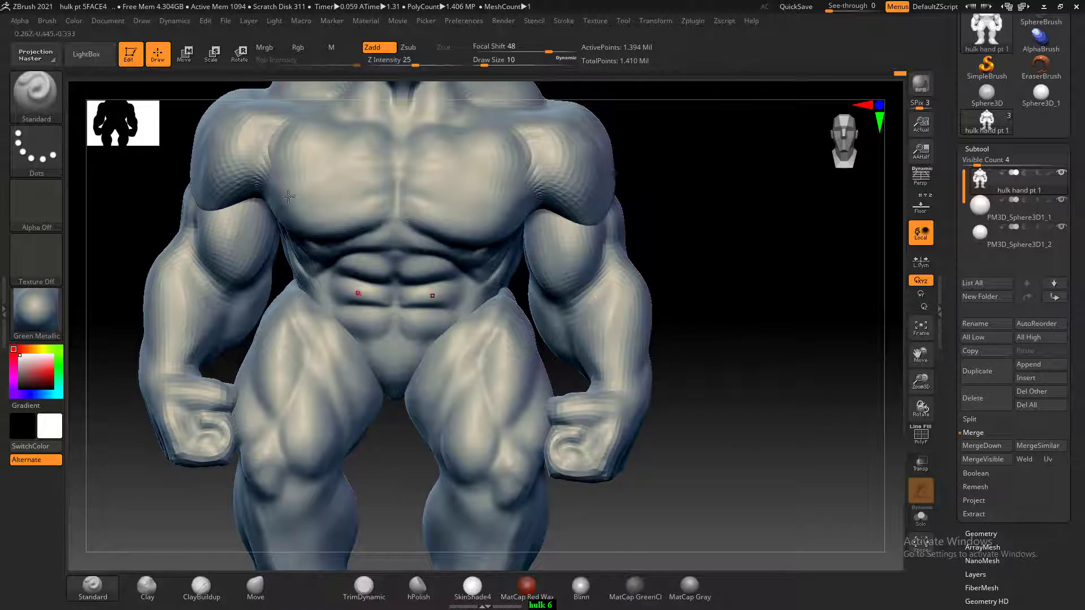
pyautogui.click(185, 54)
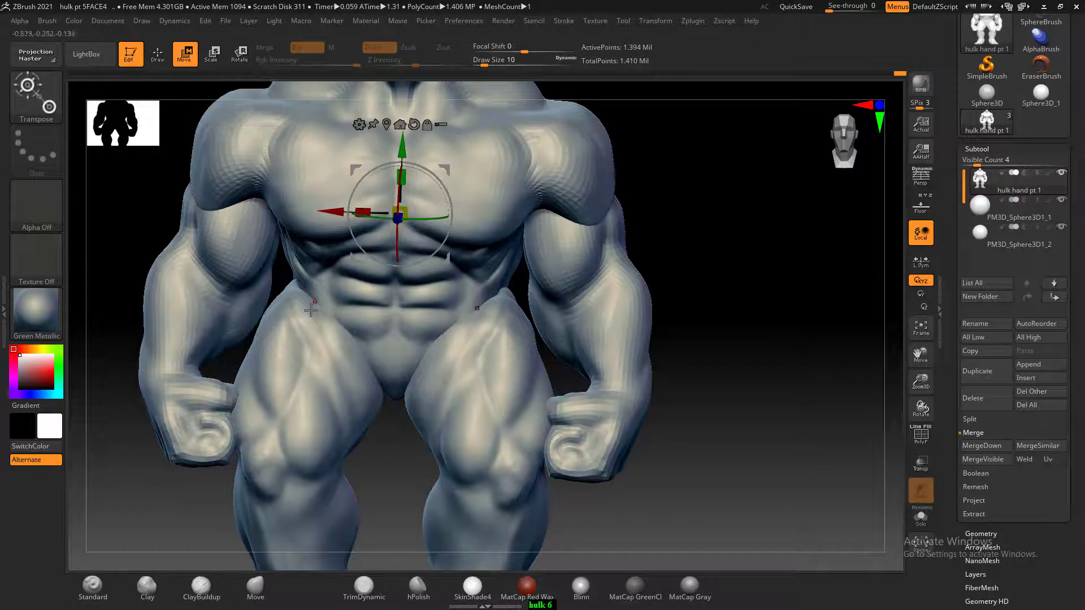
pyautogui.keyDown('ctrl'); pyautogui.click(216, 287); pyautogui.keyUp('ctrl')
pyautogui.keyDown('ctrl'); pyautogui.click(568, 303); pyautogui.keyUp('ctrl')
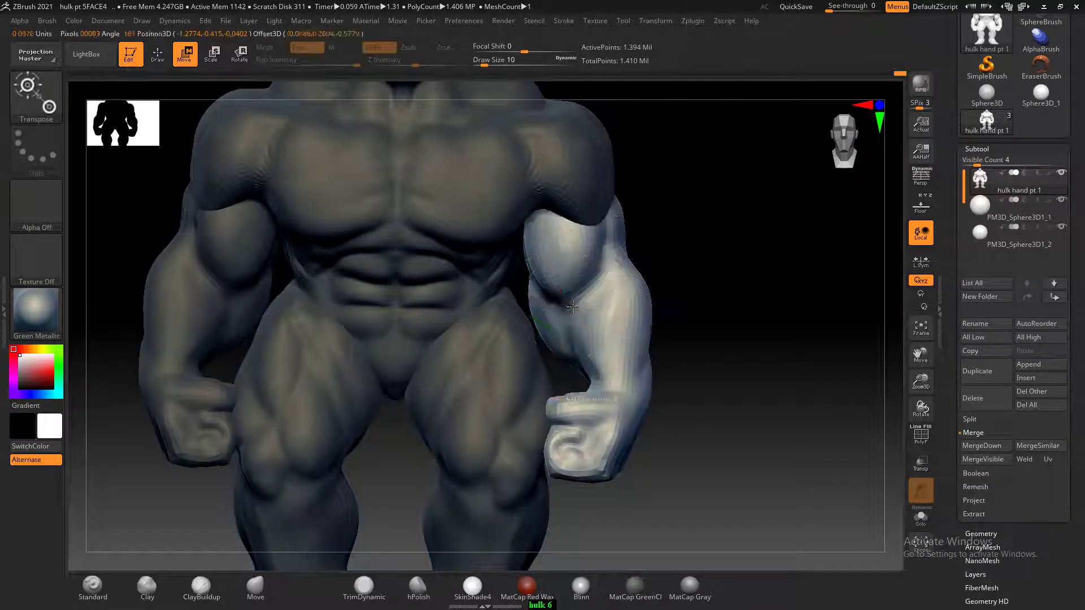
pyautogui.keyDown('ctrl'); pyautogui.click(236, 291); pyautogui.keyUp('ctrl')
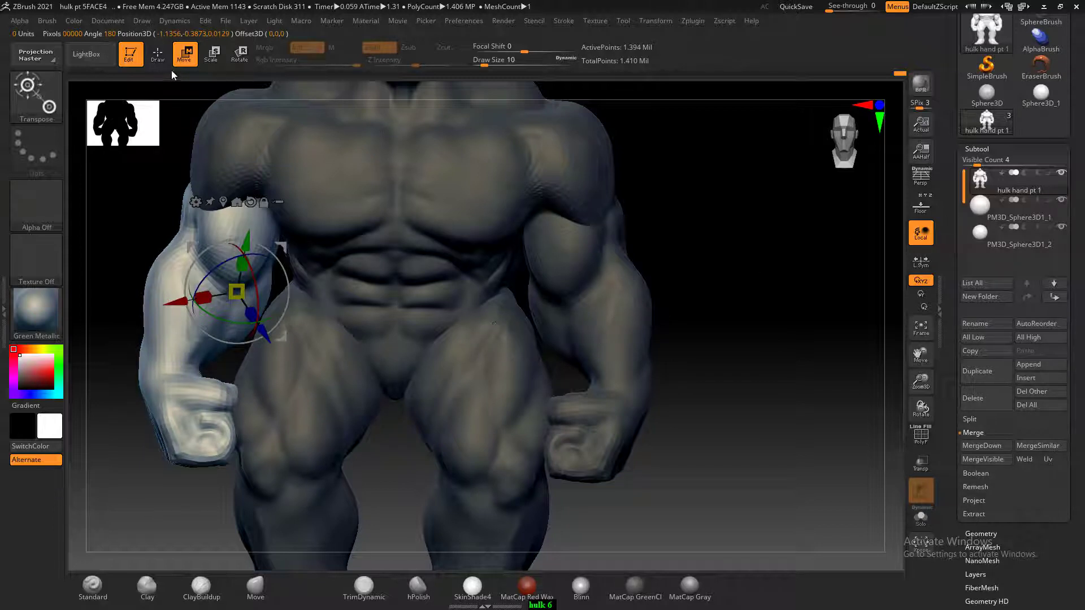
pyautogui.click(157, 54)
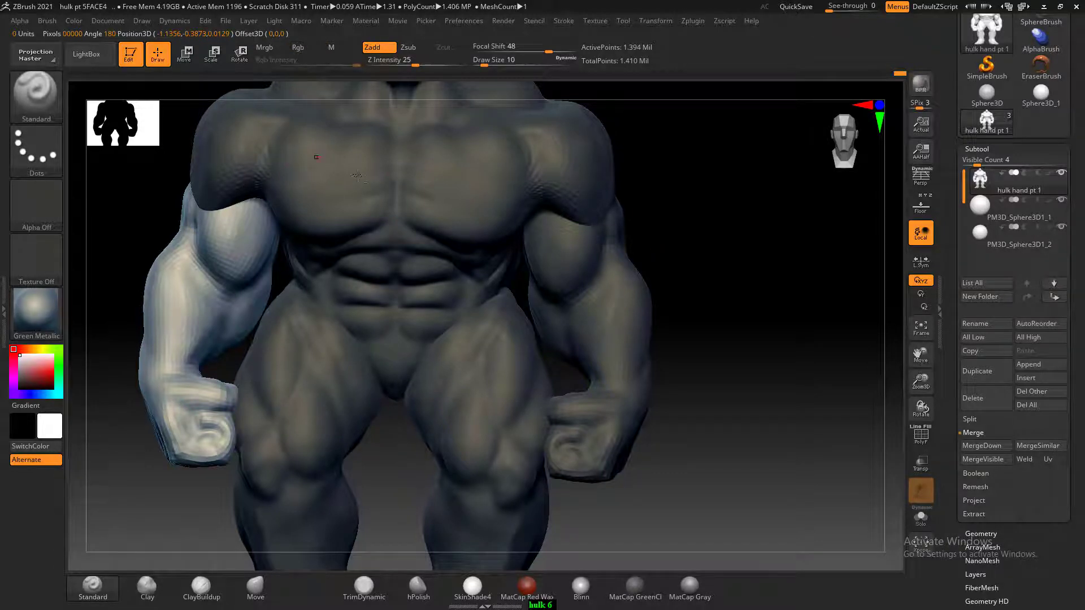
pyautogui.moveTo(717, 234); pyautogui.dragTo(760, 237)
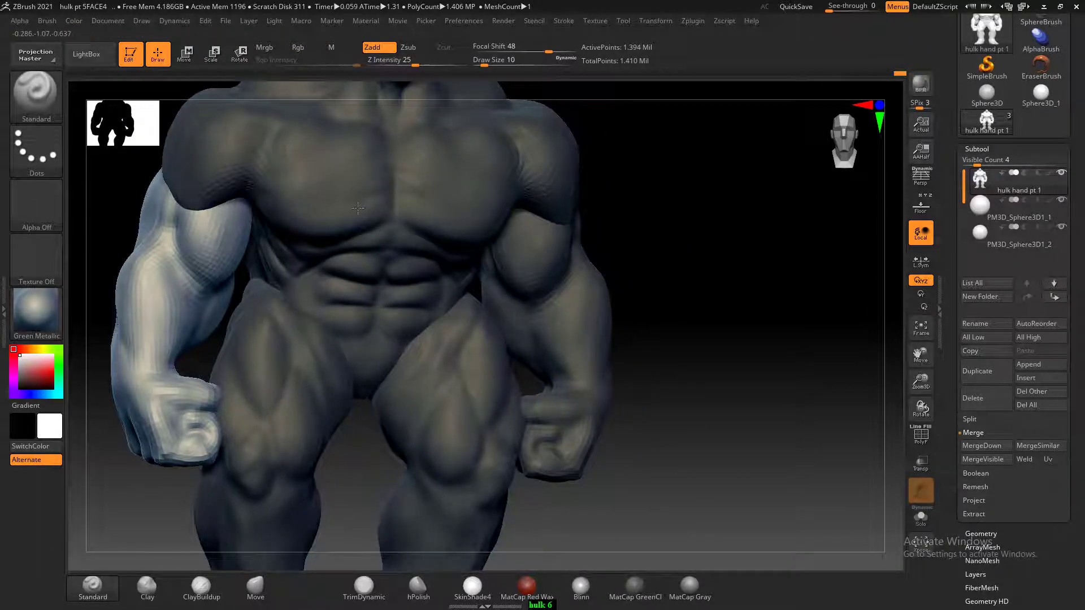
pyautogui.click(183, 53)
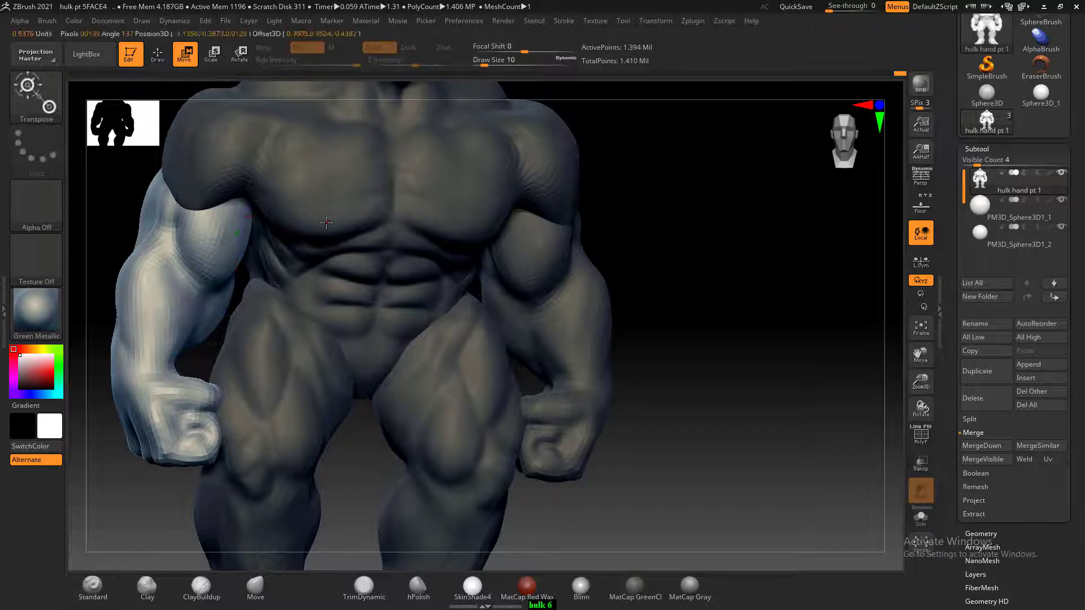
pyautogui.click(326, 222)
pyautogui.keyDown('ctrl'); pyautogui.click(711, 322); pyautogui.keyUp('ctrl')
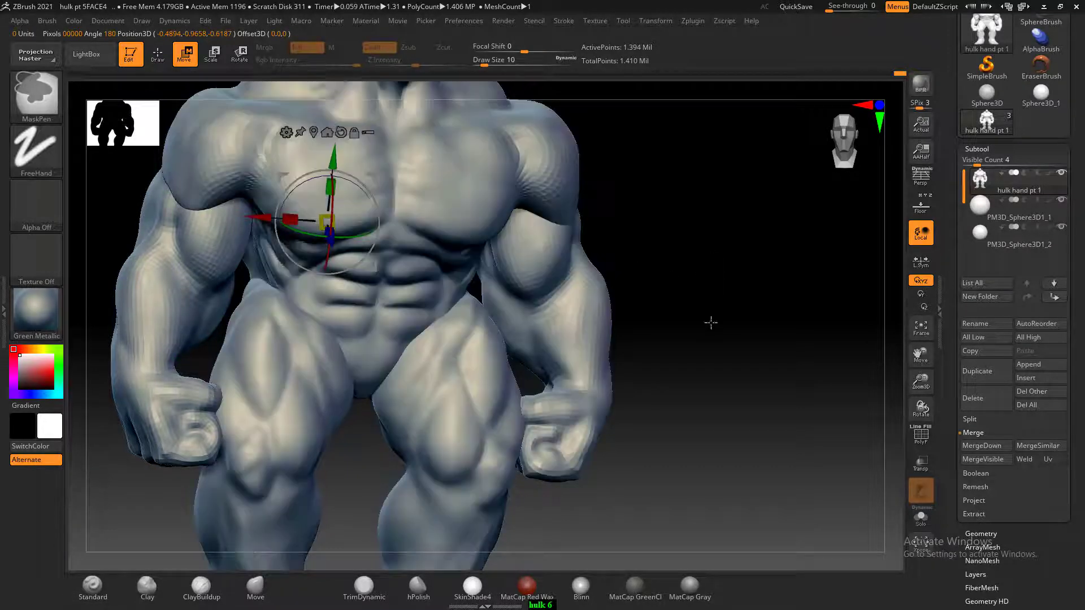
pyautogui.click(160, 55)
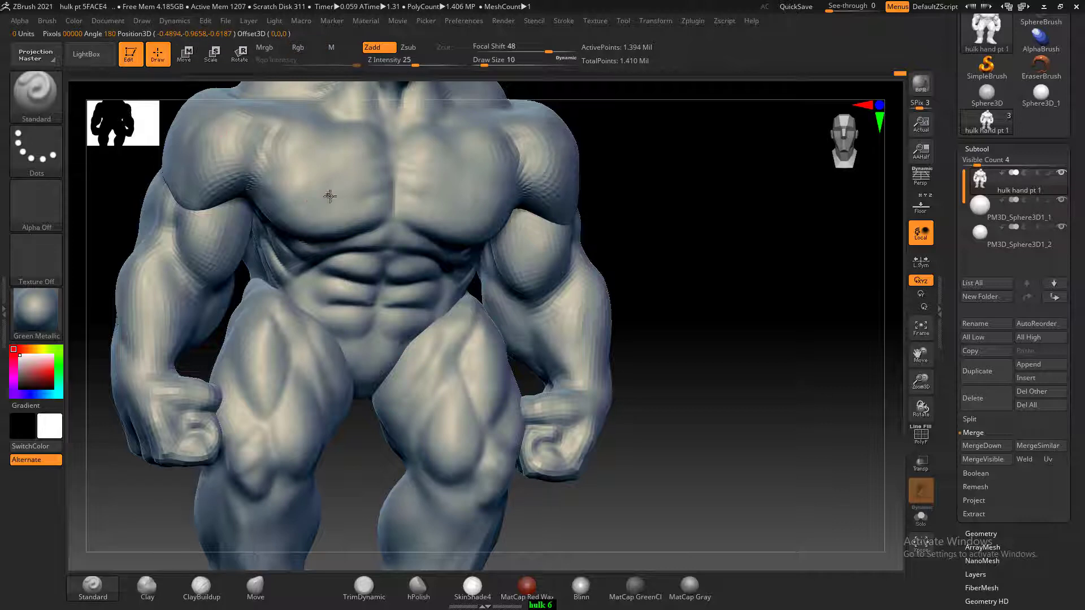
# - Mask the whole figure except both forearms and fists, using a topological Transpose mask at the elbows with symmetry
pyautogui.keyDown('shift'); pyautogui.moveTo(628, 193); pyautogui.dragTo(637, 192); pyautogui.keyUp('shift')
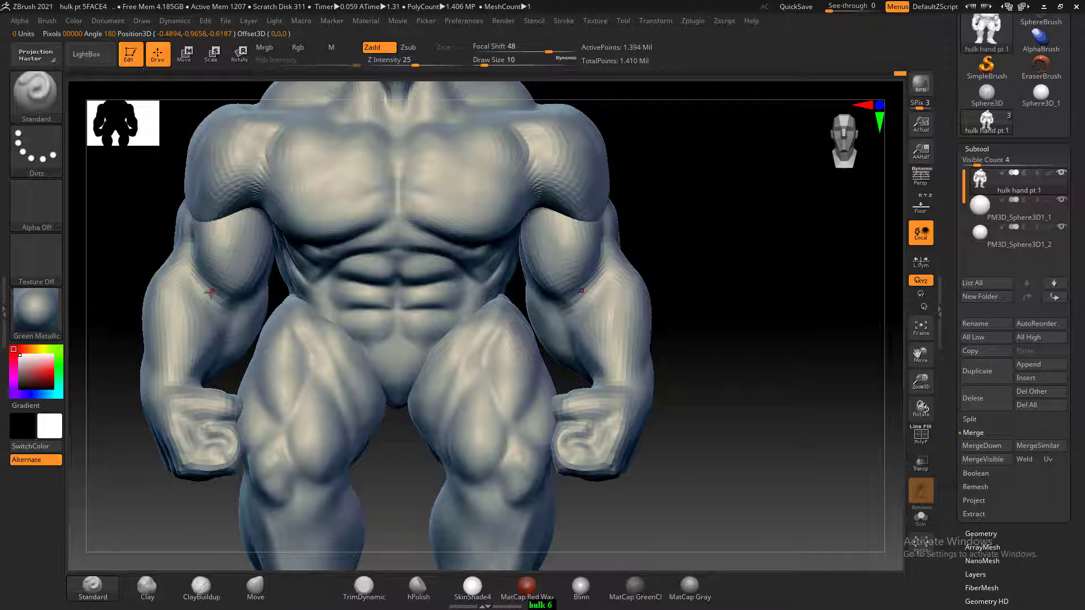
pyautogui.click(185, 57)
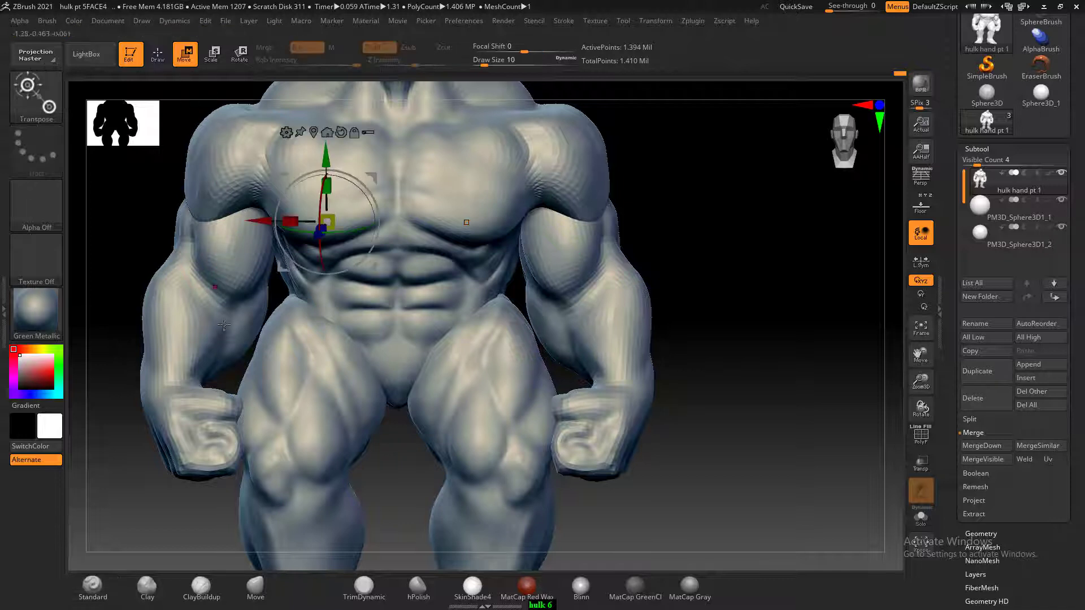
pyautogui.keyDown('ctrl'); pyautogui.click(222, 306); pyautogui.keyUp('ctrl')
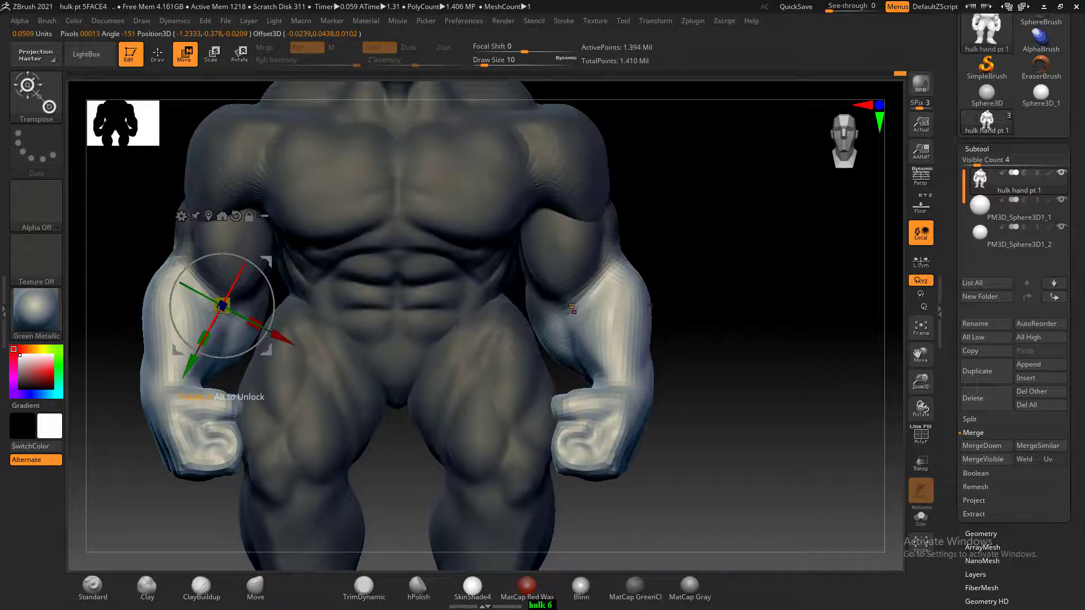
# - Rotate both forearms forward and slightly outward at the elbows, comparing the pose with its previous state
pyautogui.moveTo(725, 285); pyautogui.dragTo(330, 288)
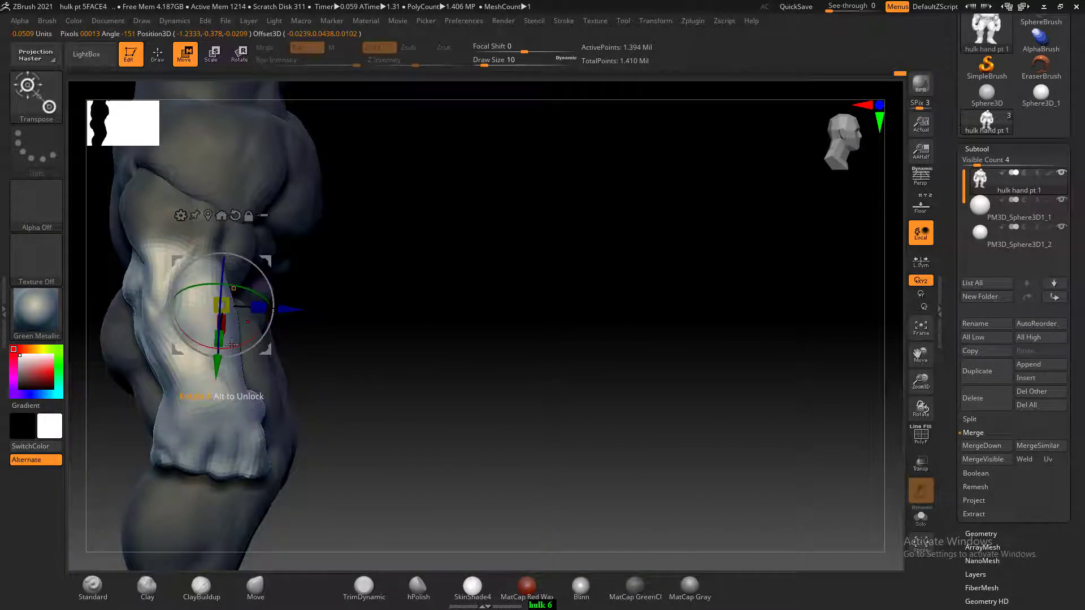
pyautogui.moveTo(231, 344); pyautogui.dragTo(253, 337)
pyautogui.moveTo(441, 321); pyautogui.dragTo(410, 314)
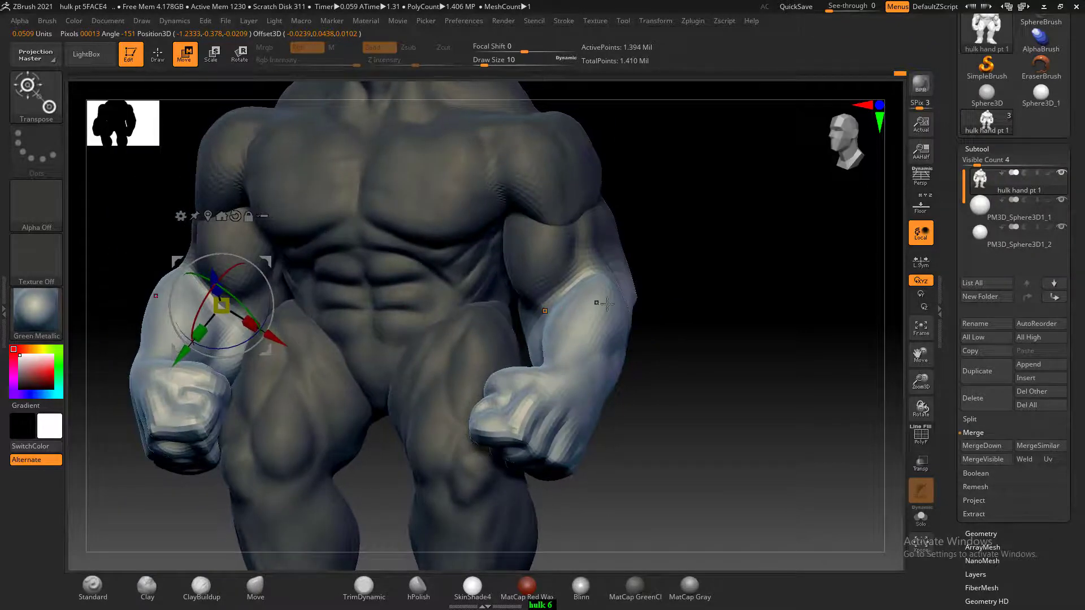
pyautogui.moveTo(671, 302); pyautogui.dragTo(689, 303)
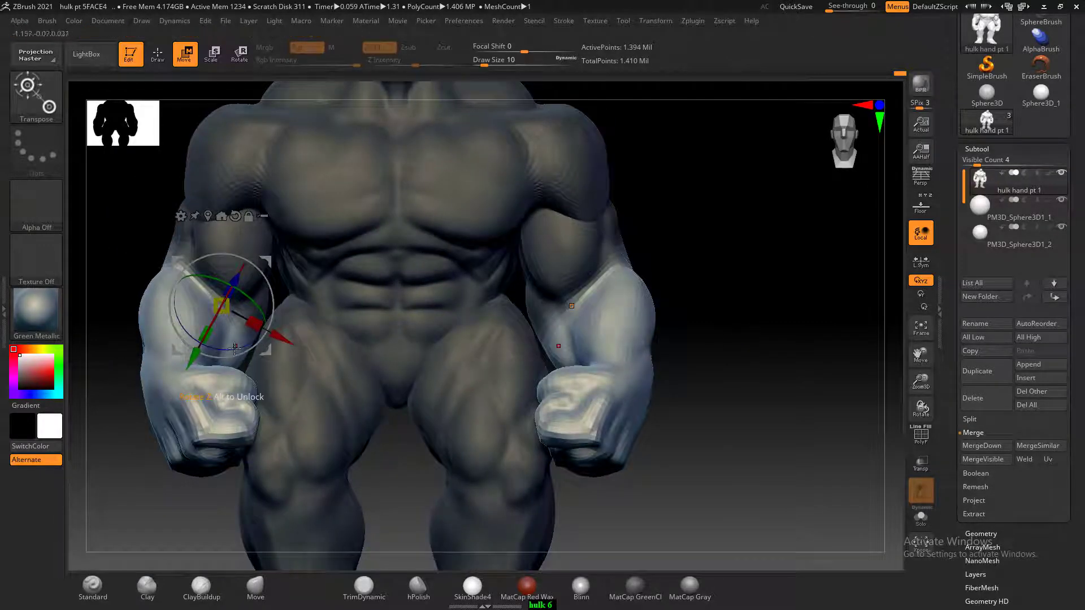
pyautogui.moveTo(226, 347); pyautogui.dragTo(215, 348)
pyautogui.hotkey('ctrl', 'z')
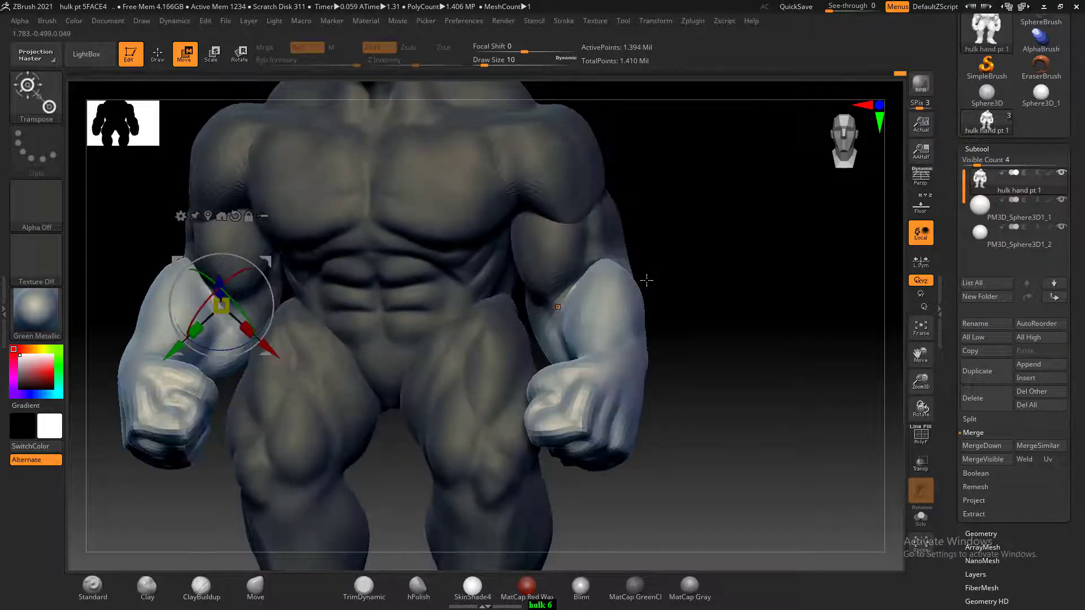
pyautogui.hotkey('ctrl', 'shift', 'z')
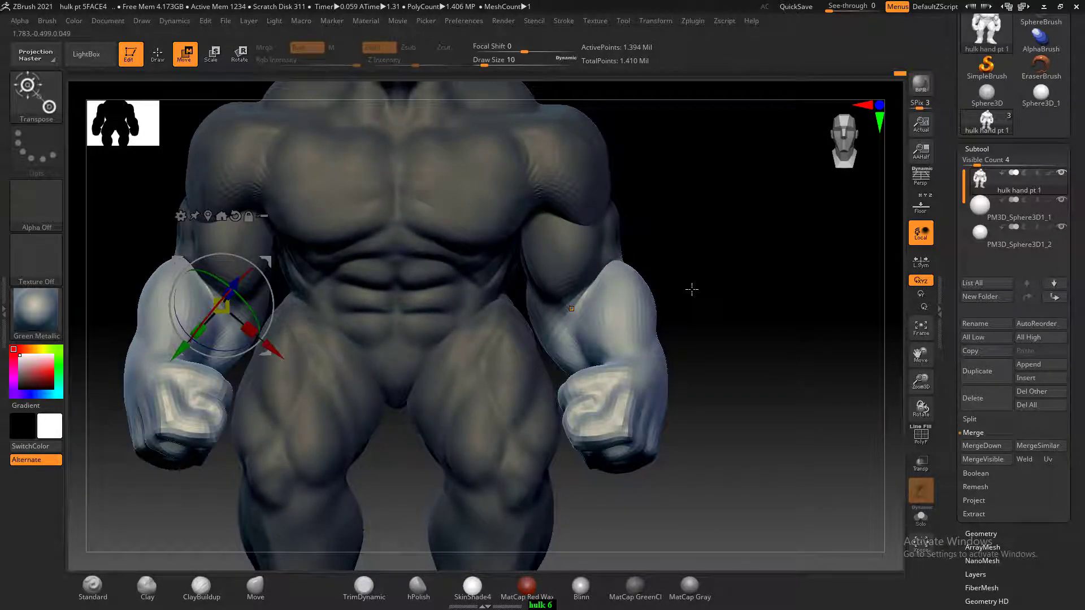
pyautogui.hotkey('ctrl', 'z')
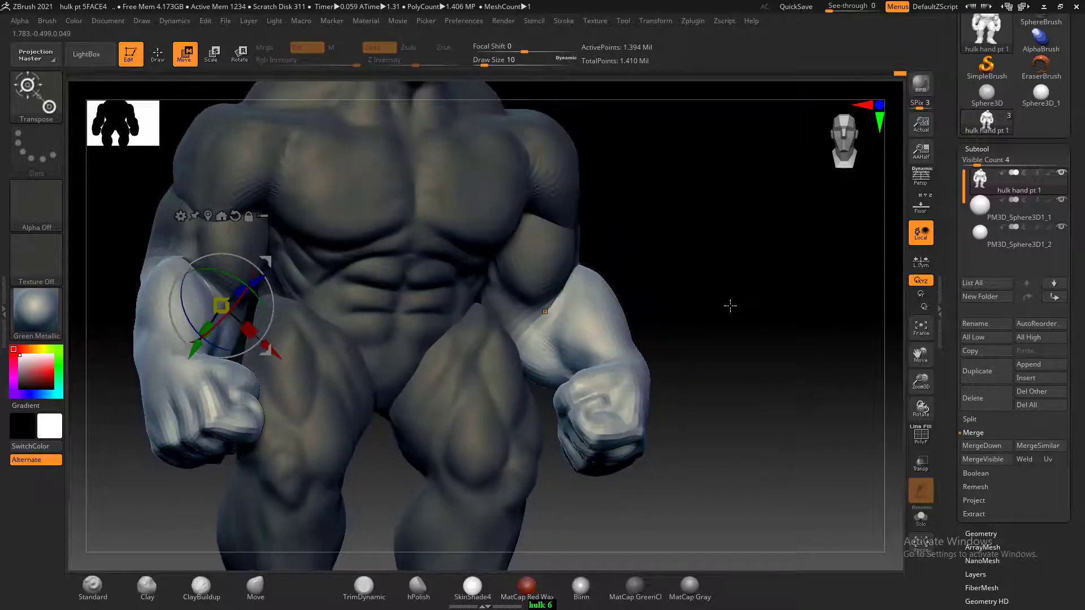
pyautogui.hotkey('ctrl', 'shift', 'z')
# - Return to Draw mode and clear the mask from the full figure
pyautogui.press('q')
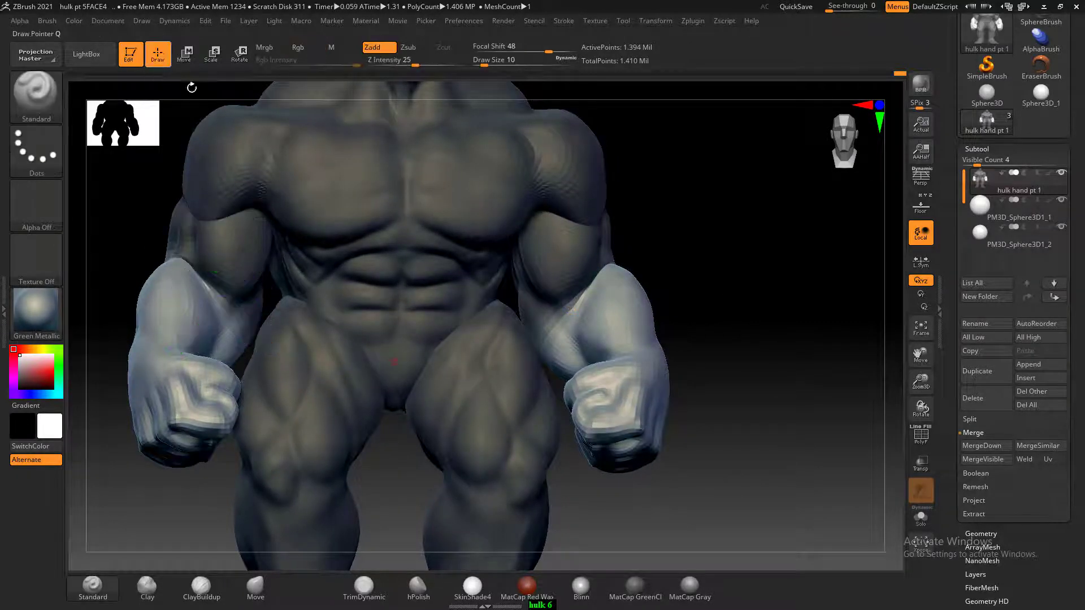
pyautogui.keyDown('alt'); pyautogui.moveTo(734, 318); pyautogui.dragTo(717, 325); pyautogui.keyUp('alt')
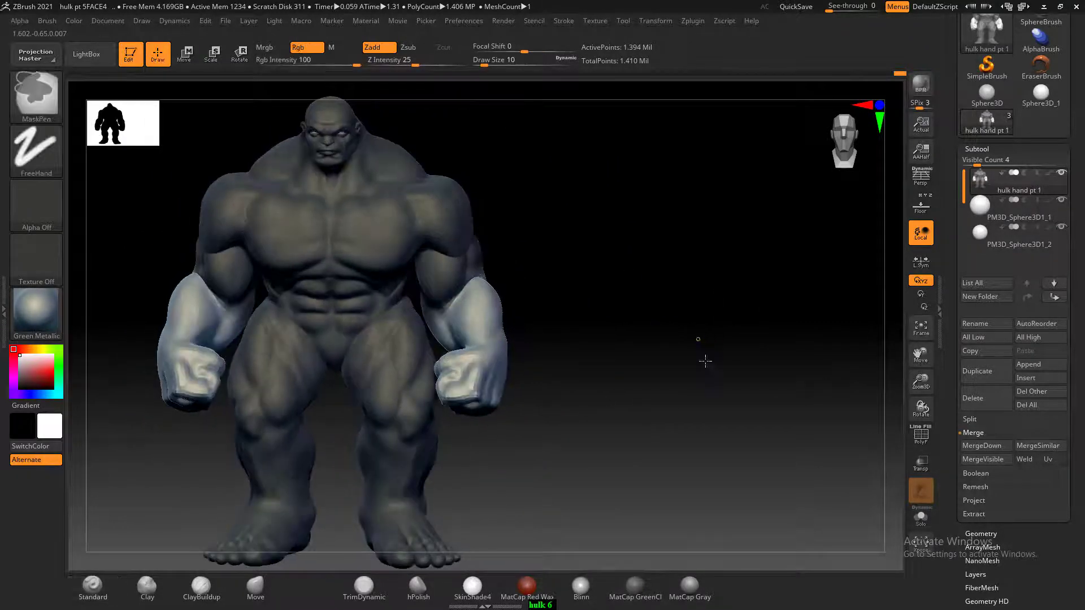
pyautogui.moveTo(705, 362)
pyautogui.keyDown('ctrl'); pyautogui.mouseDown()
pyautogui.moveTo(703, 380)
pyautogui.moveTo(712, 359)
pyautogui.moveTo(700, 363)
pyautogui.moveTo(717, 380)
pyautogui.moveTo(697, 380)
pyautogui.mouseUp(); pyautogui.keyUp('ctrl')
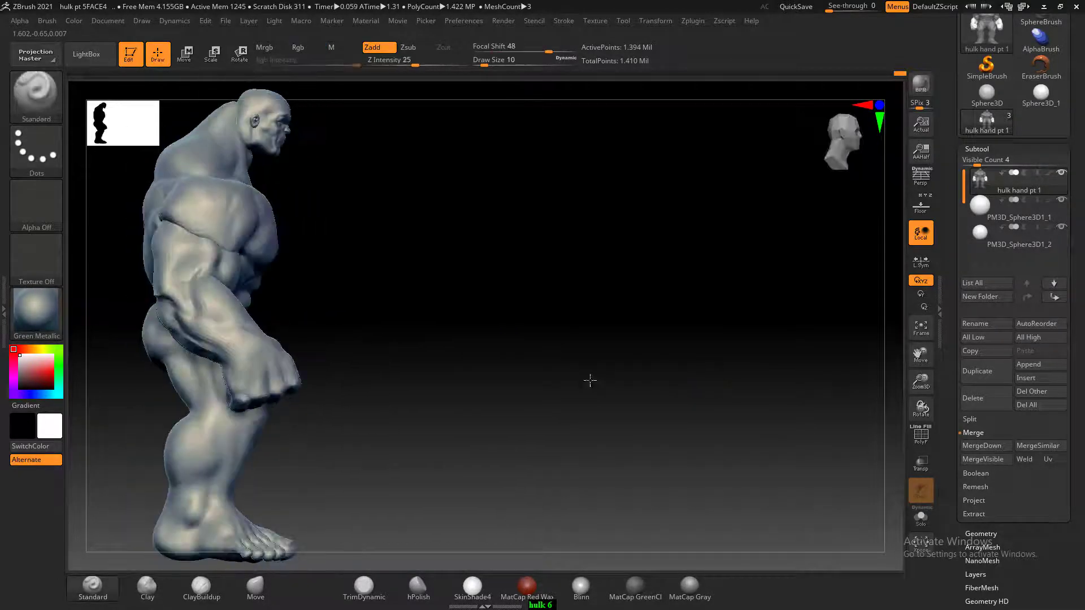
# - Choose the ClayBuildup brush and smooth the creased areas around the back of both elbows
pyautogui.moveTo(590, 380); pyautogui.dragTo(646, 382)
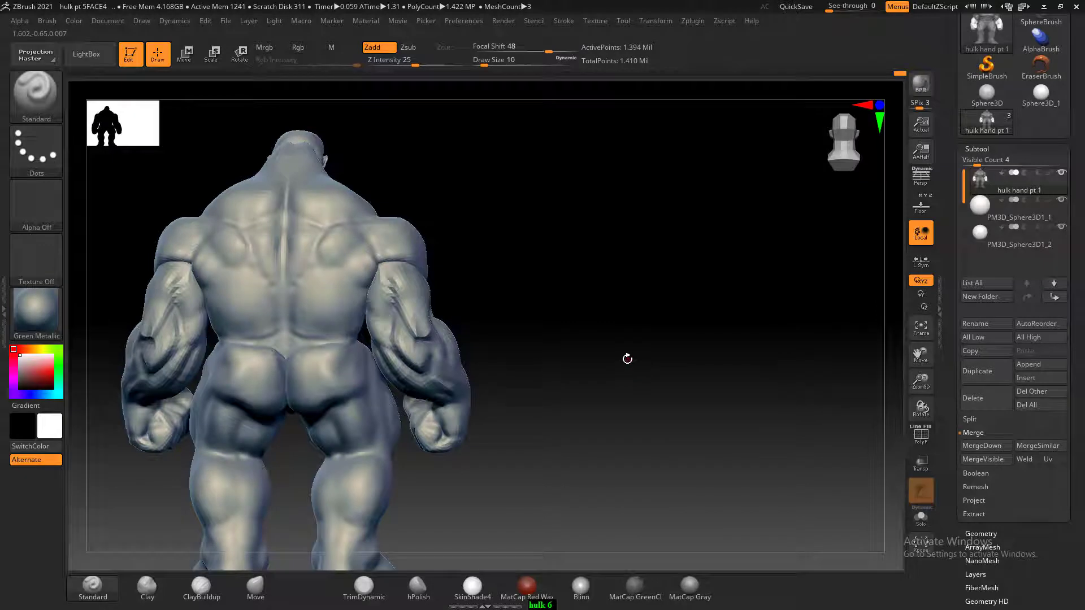
pyautogui.moveTo(626, 329); pyautogui.dragTo(620, 344)
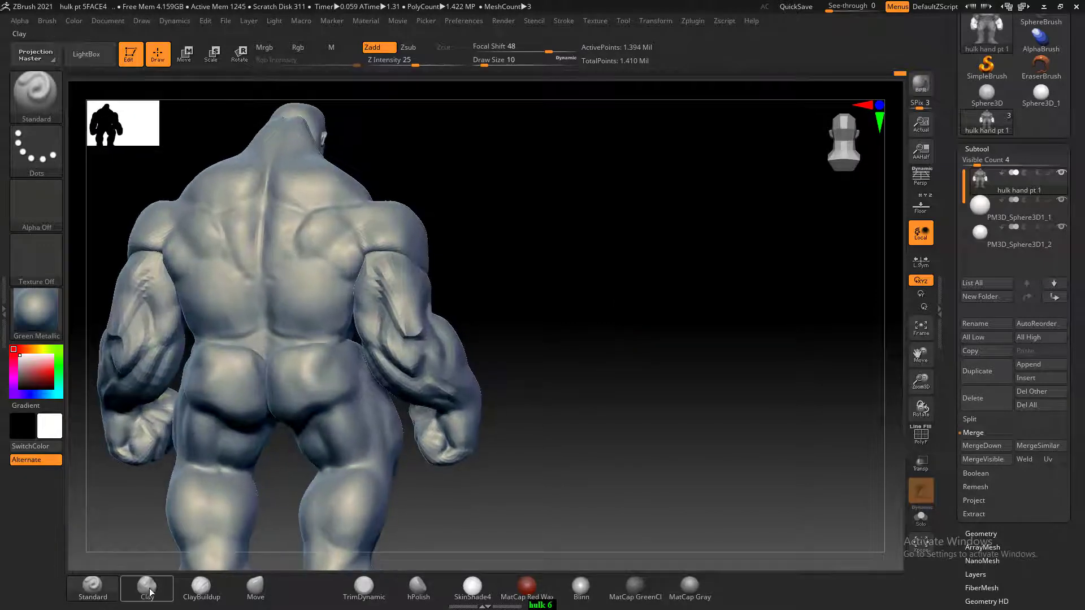
pyautogui.click(202, 587)
pyautogui.moveTo(552, 336)
pyautogui.keyDown('alt'); pyautogui.mouseDown()
pyautogui.moveTo(558, 348)
pyautogui.moveTo(564, 322)
pyautogui.mouseUp(); pyautogui.keyUp('alt')
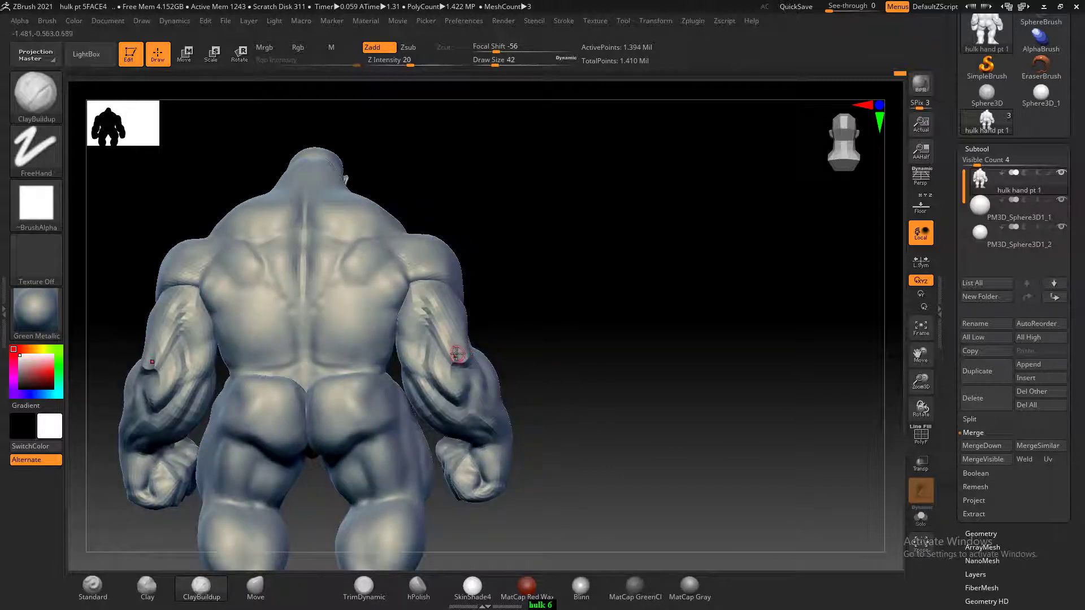
pyautogui.moveTo(553, 322)
pyautogui.mouseDown()
pyautogui.moveTo(574, 307)
pyautogui.moveTo(575, 335)
pyautogui.mouseUp()
pyautogui.keyDown('shift'); pyautogui.moveTo(454, 370); pyautogui.dragTo(459, 364); pyautogui.keyUp('shift')
pyautogui.moveTo(557, 332)
pyautogui.mouseDown()
pyautogui.moveTo(629, 363)
pyautogui.moveTo(593, 370)
pyautogui.moveTo(628, 324)
pyautogui.mouseUp()
pyautogui.moveTo(511, 389)
pyautogui.keyDown('shift'); pyautogui.mouseDown()
pyautogui.moveTo(521, 398)
pyautogui.moveTo(507, 373)
pyautogui.mouseUp(); pyautogui.keyUp('shift')
# - Build up the back of the upper arms near the elbows, lower the ClayBuildup intensity to 2, and smooth the area
pyautogui.moveTo(634, 285); pyautogui.dragTo(644, 311)
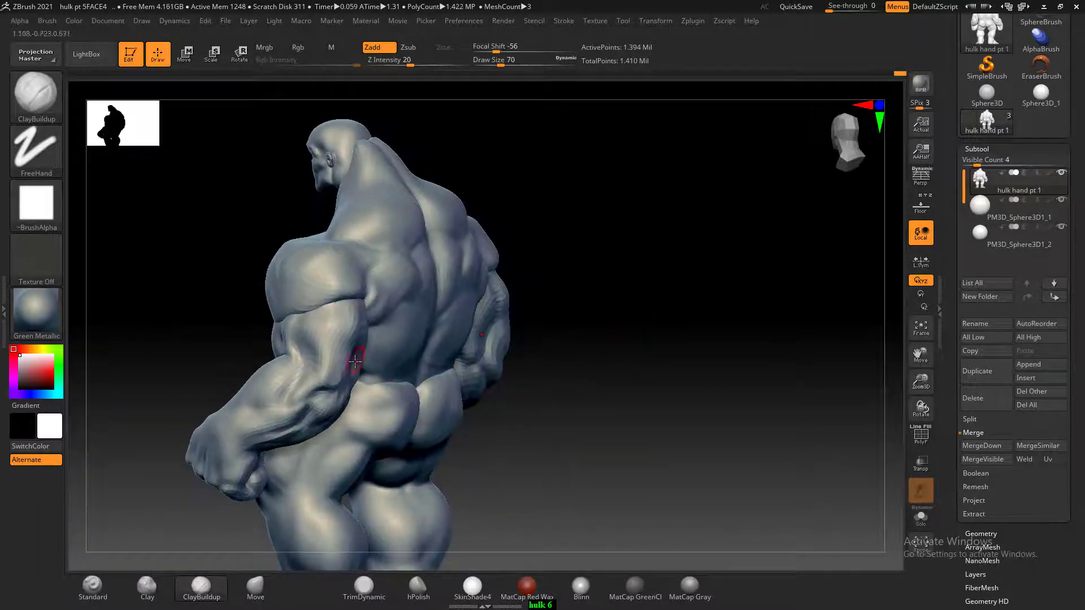
pyautogui.moveTo(326, 346)
pyautogui.mouseDown()
pyautogui.moveTo(314, 355)
pyautogui.moveTo(332, 346)
pyautogui.mouseUp()
pyautogui.moveTo(410, 61); pyautogui.dragTo(402, 61)
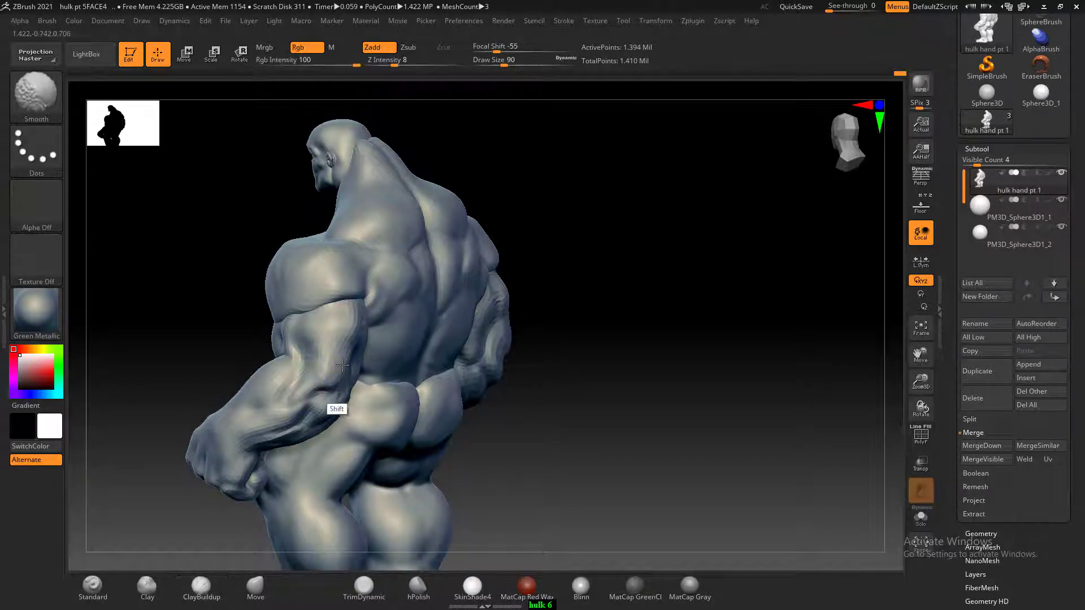
pyautogui.keyDown('shift'); pyautogui.moveTo(659, 319); pyautogui.dragTo(396, 374); pyautogui.keyUp('shift')
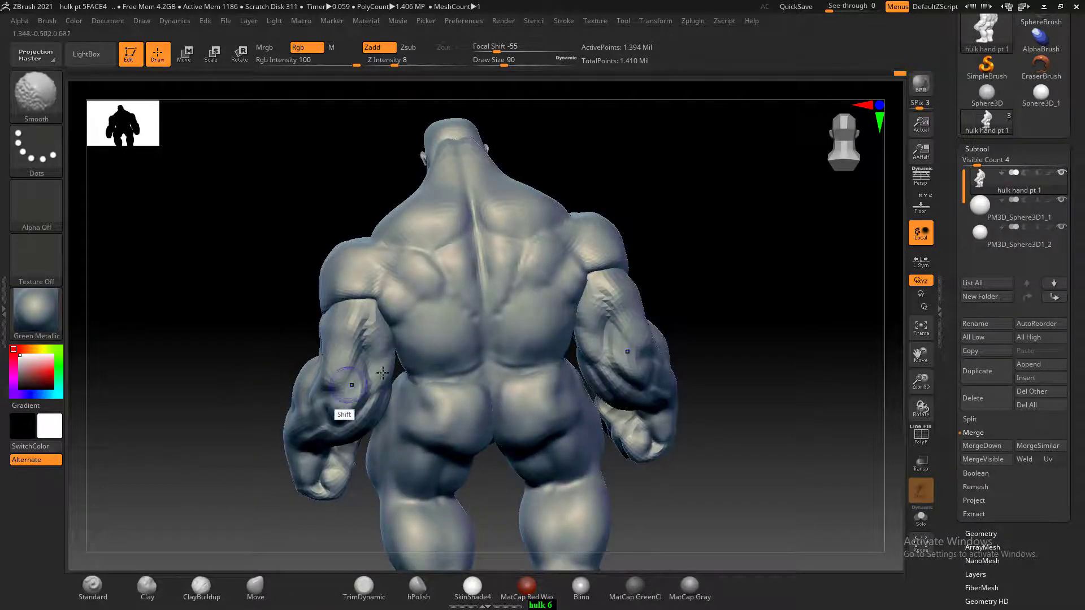
# - Apply DynaMesh at resolution 128 to fuse the merged head, torso, arms and legs into one continuous mesh
pyautogui.moveTo(729, 294)
pyautogui.mouseDown()
pyautogui.moveTo(751, 273)
pyautogui.moveTo(647, 307)
pyautogui.moveTo(619, 356)
pyautogui.moveTo(699, 315)
pyautogui.moveTo(699, 337)
pyautogui.moveTo(727, 351)
pyautogui.moveTo(686, 383)
pyautogui.moveTo(763, 388)
pyautogui.moveTo(787, 371)
pyautogui.mouseUp()
pyautogui.scroll(-5, 959, 359)
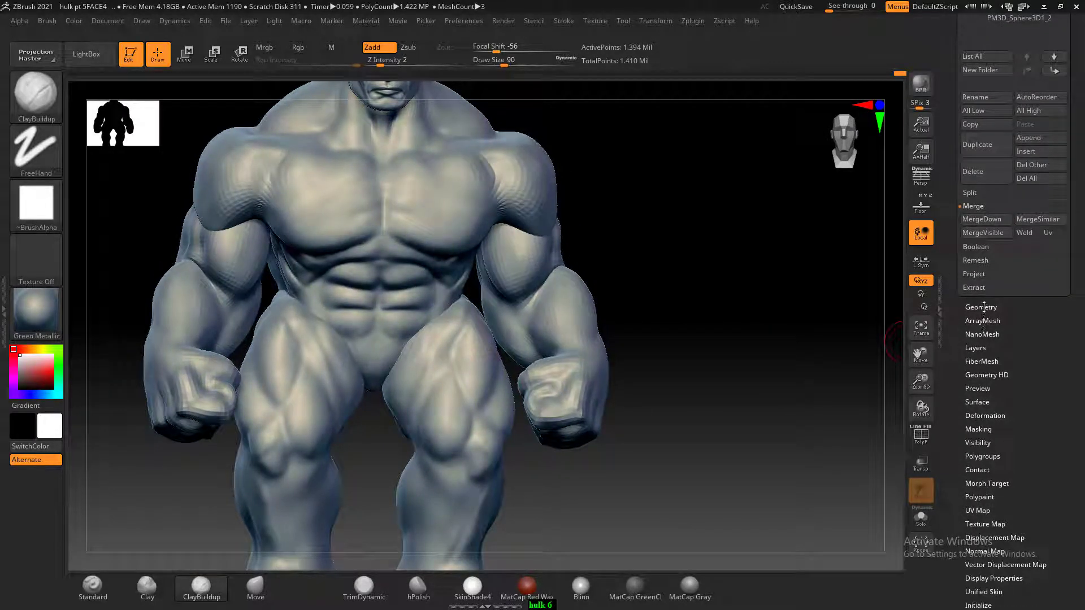
pyautogui.click(982, 307)
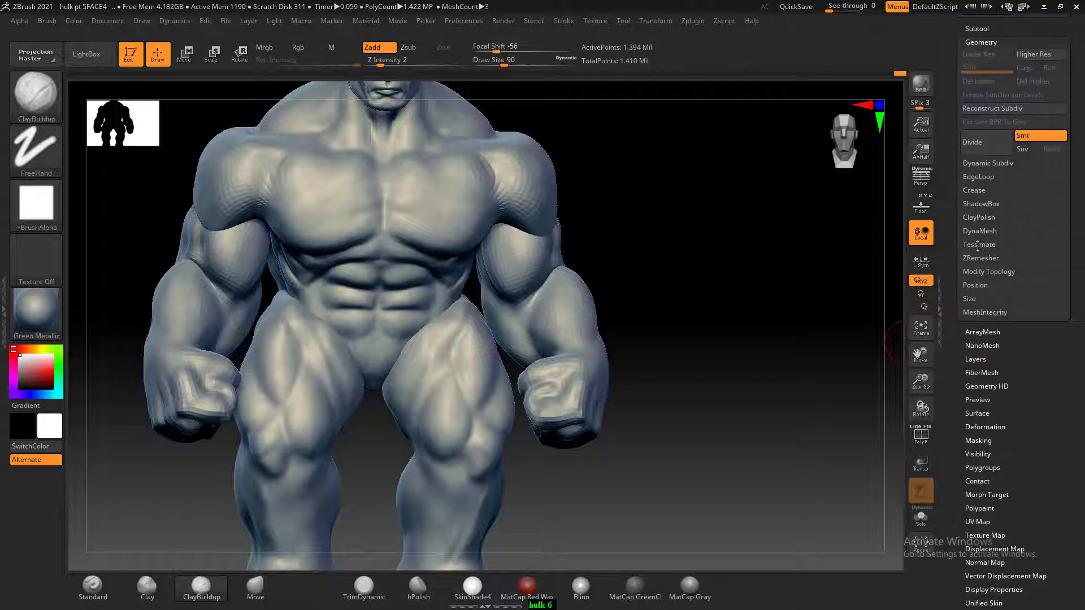
pyautogui.click(982, 231)
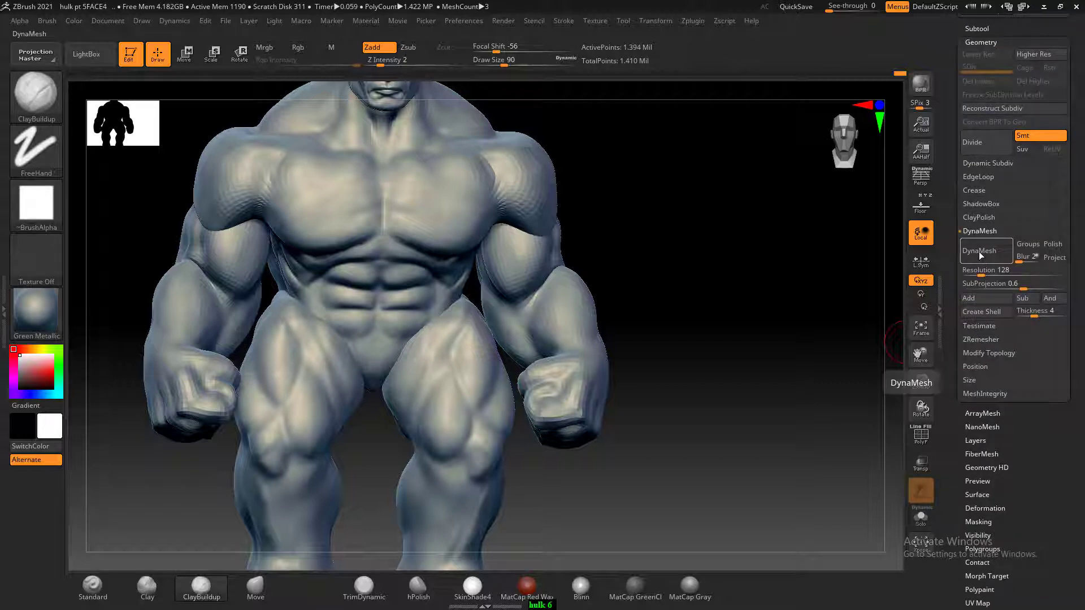
pyautogui.click(978, 253)
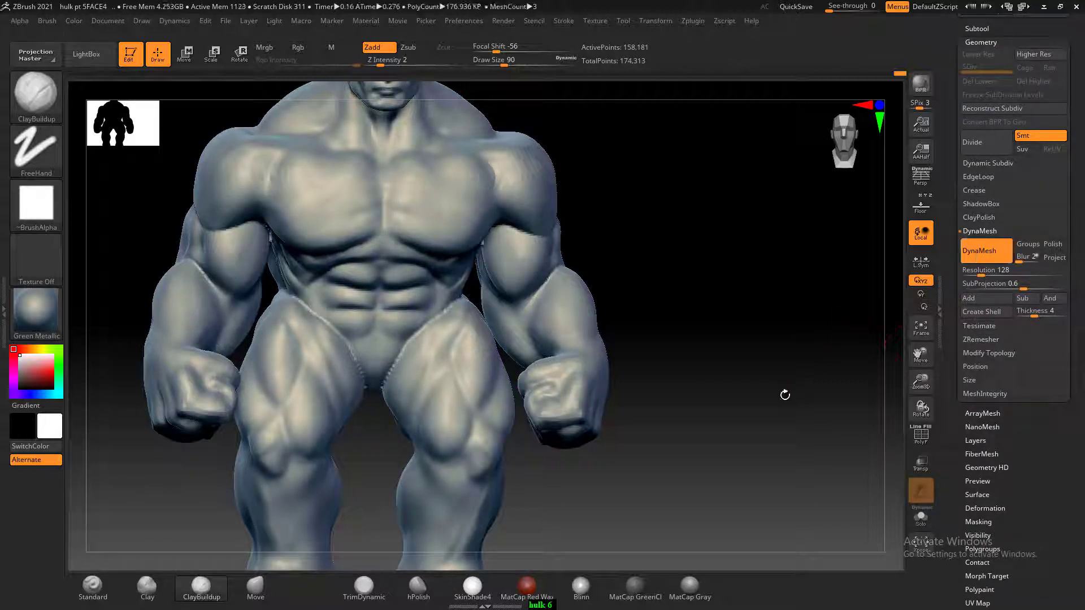
# - Smooth the jagged seams where the thighs join the pelvis and buttocks, and the areas beside the armpits
pyautogui.moveTo(819, 367)
pyautogui.mouseDown()
pyautogui.moveTo(801, 429)
pyautogui.moveTo(847, 373)
pyautogui.mouseUp()
pyautogui.press('shift')
pyautogui.moveTo(340, 388)
pyautogui.keyDown('shift'); pyautogui.mouseDown()
pyautogui.moveTo(283, 368)
pyautogui.moveTo(423, 376)
pyautogui.mouseUp(); pyautogui.keyUp('shift')
pyautogui.press('shift')
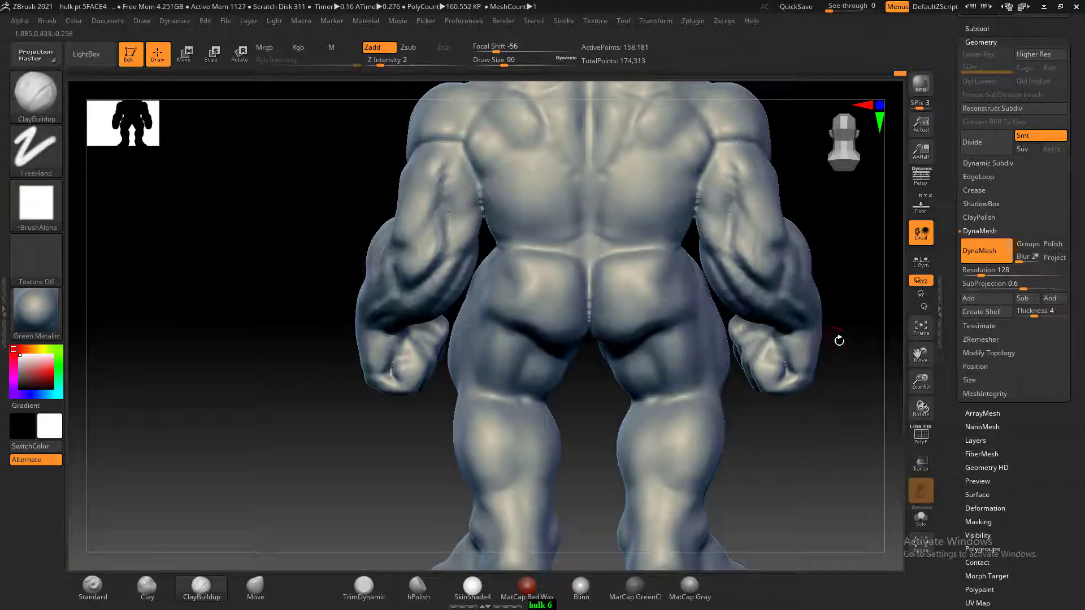
pyautogui.keyDown('shift'); pyautogui.moveTo(835, 339); pyautogui.dragTo(735, 325); pyautogui.keyUp('shift')
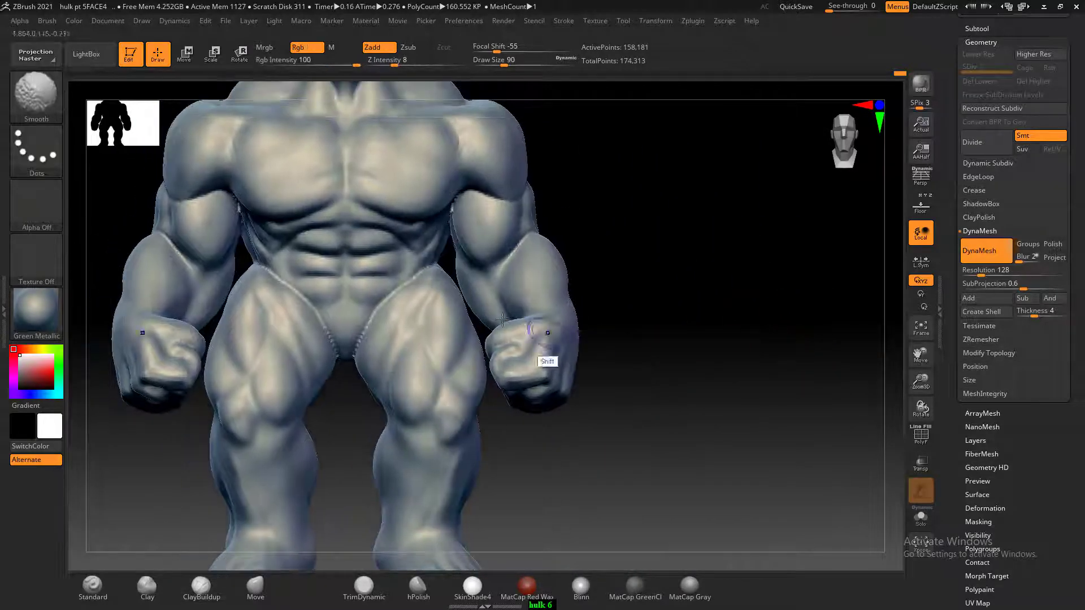
pyautogui.moveTo(440, 272)
pyautogui.keyDown('shift'); pyautogui.mouseDown()
pyautogui.moveTo(415, 281)
pyautogui.moveTo(349, 348)
pyautogui.moveTo(428, 276)
pyautogui.moveTo(284, 281)
pyautogui.moveTo(254, 265)
pyautogui.mouseUp(); pyautogui.keyUp('shift')
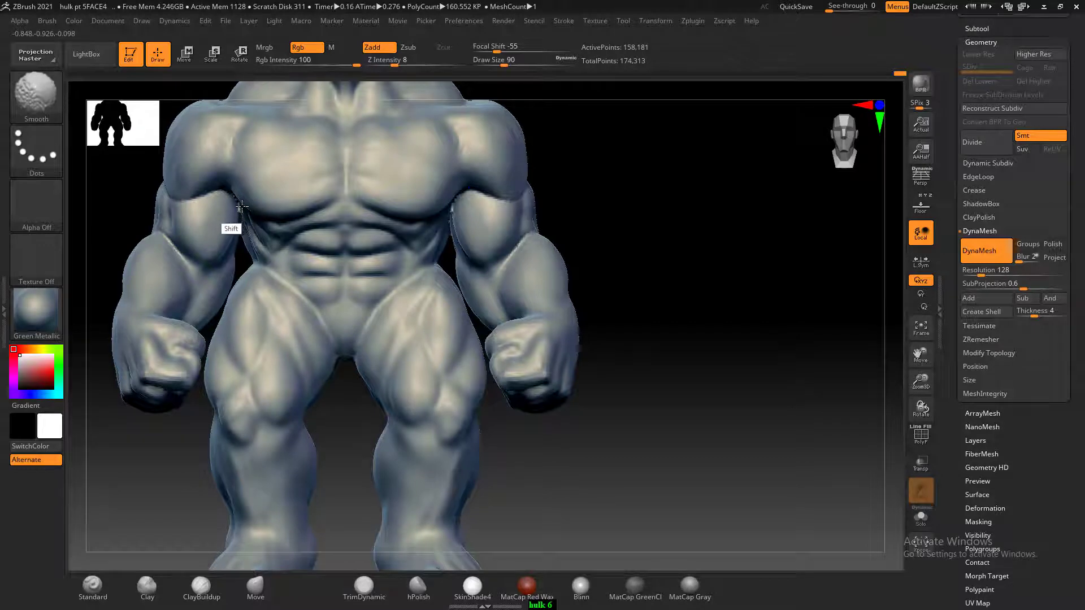
# - Switch to the Hulk reference drawing in ACDSee Quick View and enlarge the front view's head and torso beside the model
pyautogui.moveTo(645, 265)
pyautogui.keyDown('alt'); pyautogui.mouseDown()
pyautogui.moveTo(681, 364)
pyautogui.moveTo(687, 287)
pyautogui.mouseUp(); pyautogui.keyUp('alt')
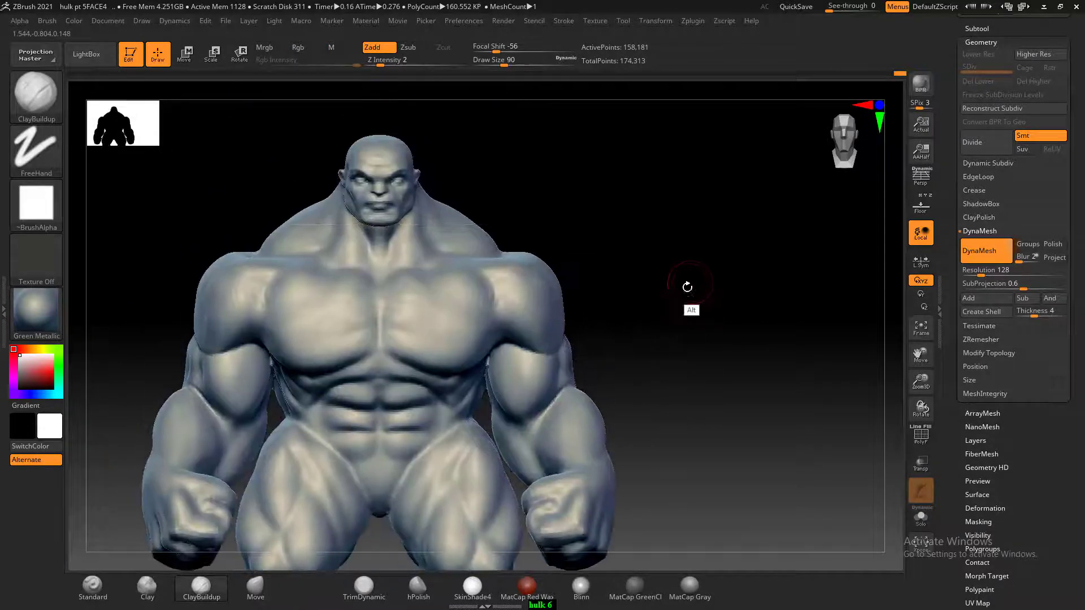
pyautogui.hotkey('alt', 'Tab')
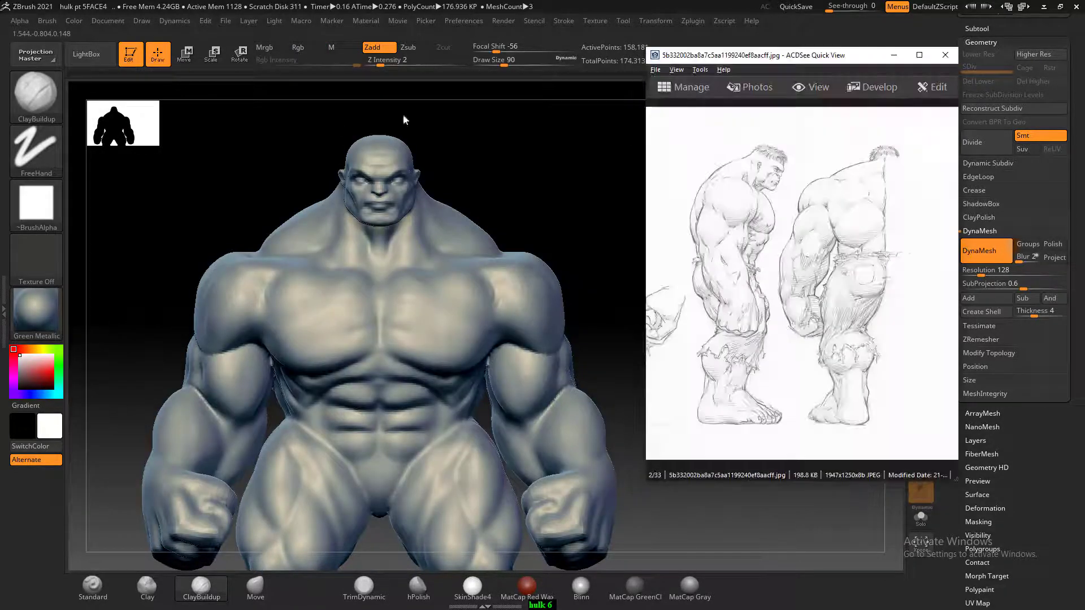
pyautogui.moveTo(770, 303)
pyautogui.mouseDown()
pyautogui.moveTo(726, 300)
pyautogui.moveTo(795, 293)
pyautogui.mouseUp()
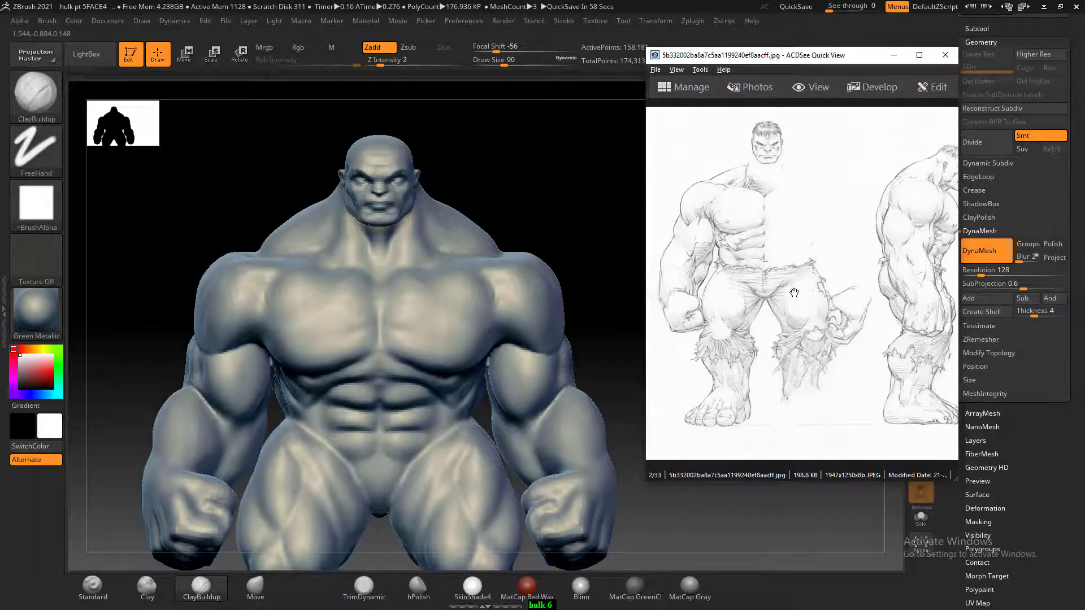
pyautogui.scroll(3, 769, 221)
pyautogui.moveTo(750, 230); pyautogui.dragTo(848, 371)
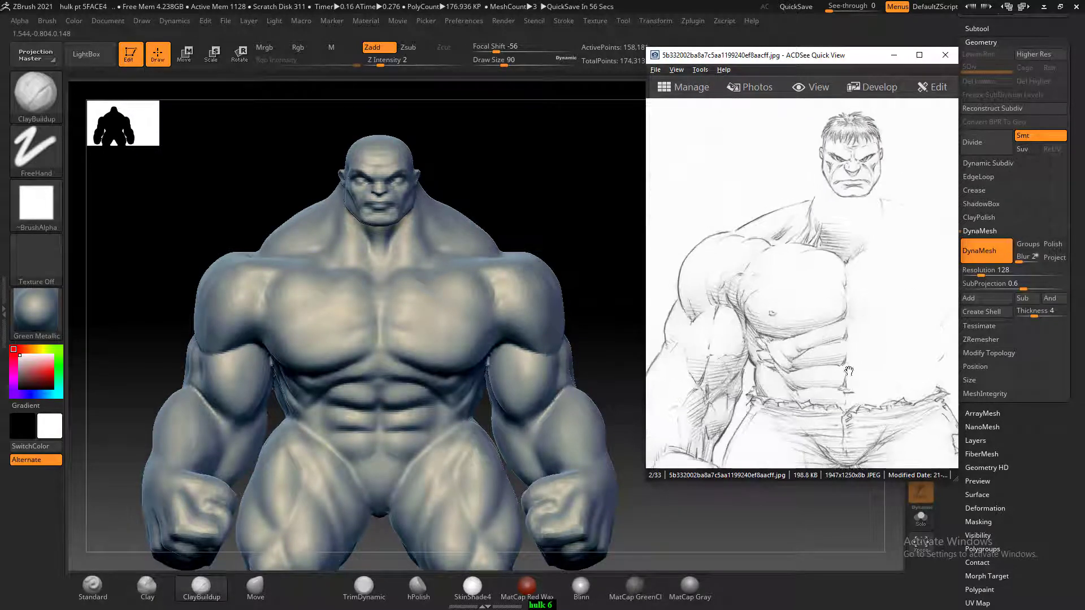
# - Smooth the surface of the shoulder and the upper arm beneath the deltoid
pyautogui.click(230, 175)
pyautogui.moveTo(229, 174)
pyautogui.keyDown('shift'); pyautogui.mouseDown()
pyautogui.moveTo(215, 185)
pyautogui.moveTo(219, 157)
pyautogui.mouseUp(); pyautogui.keyUp('shift')
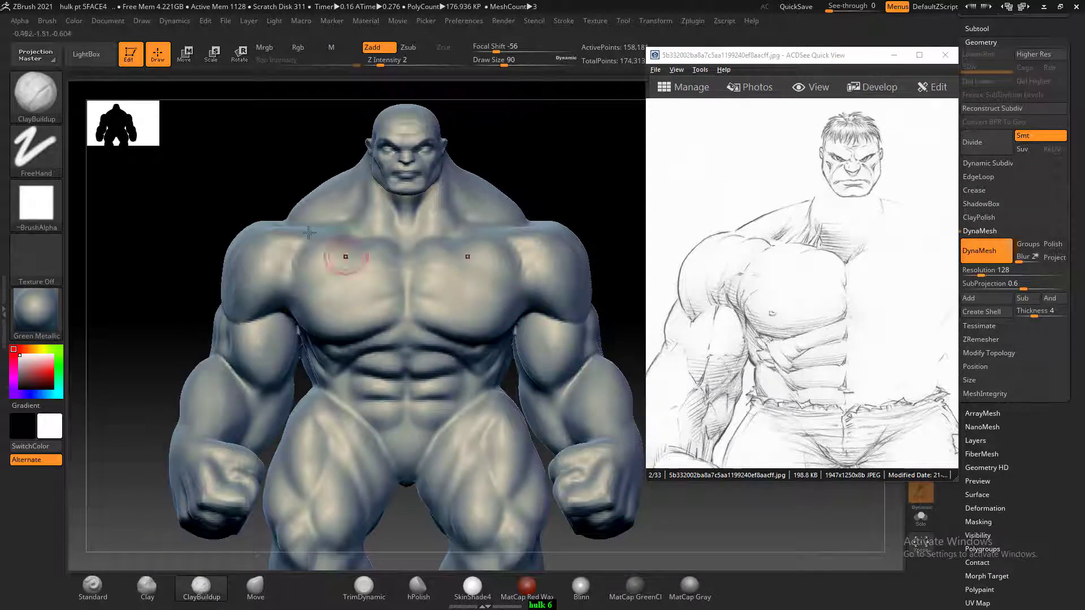
pyautogui.moveTo(213, 204); pyautogui.dragTo(271, 210)
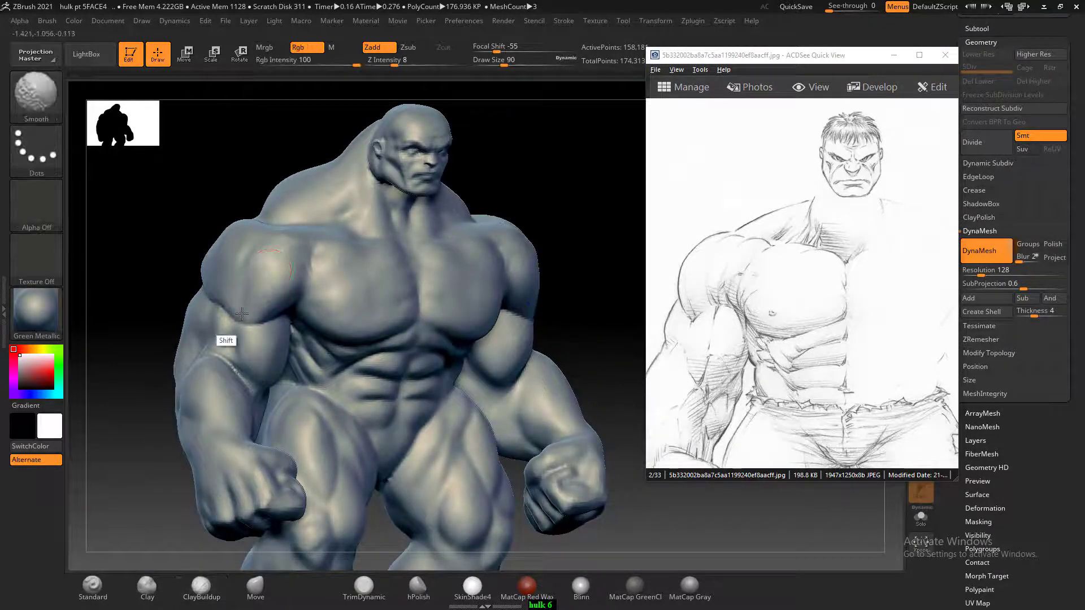
pyautogui.moveTo(204, 211); pyautogui.dragTo(152, 214)
pyautogui.keyDown('shift'); pyautogui.moveTo(276, 331); pyautogui.dragTo(280, 323); pyautogui.keyUp('shift')
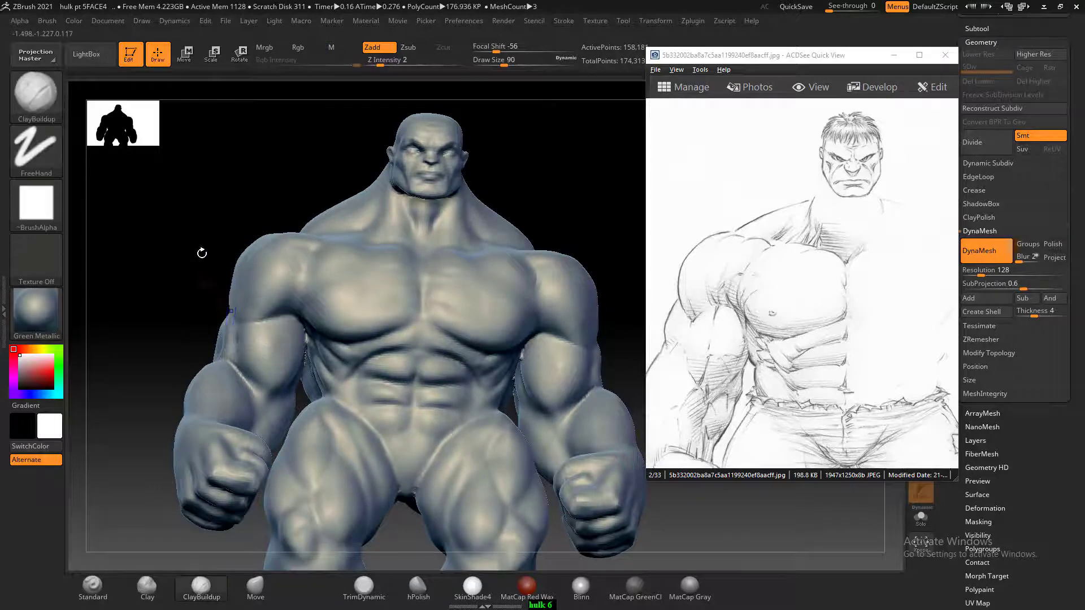
# - Compare the figure's shoulders and arms with the reference drawing from the front and side, and decline the Sticky Keys prompt
pyautogui.moveTo(202, 253); pyautogui.dragTo(269, 365)
pyautogui.moveTo(189, 322); pyautogui.dragTo(446, 269)
pyautogui.press('shift')
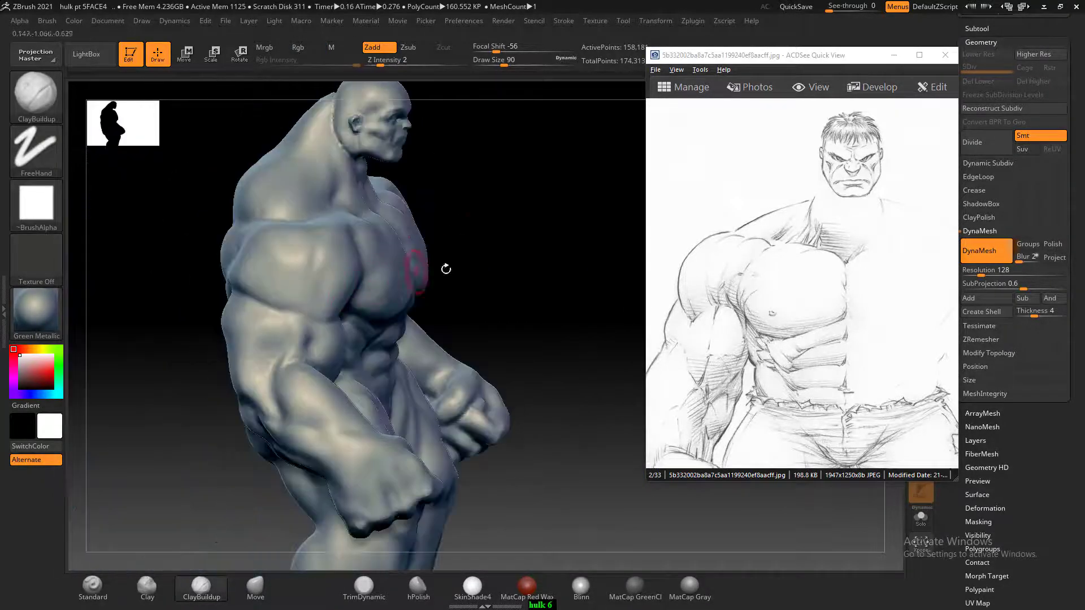
pyautogui.moveTo(499, 194)
pyautogui.keyDown('shift'); pyautogui.mouseDown()
pyautogui.moveTo(503, 219)
pyautogui.moveTo(423, 237)
pyautogui.mouseUp(); pyautogui.keyUp('shift')
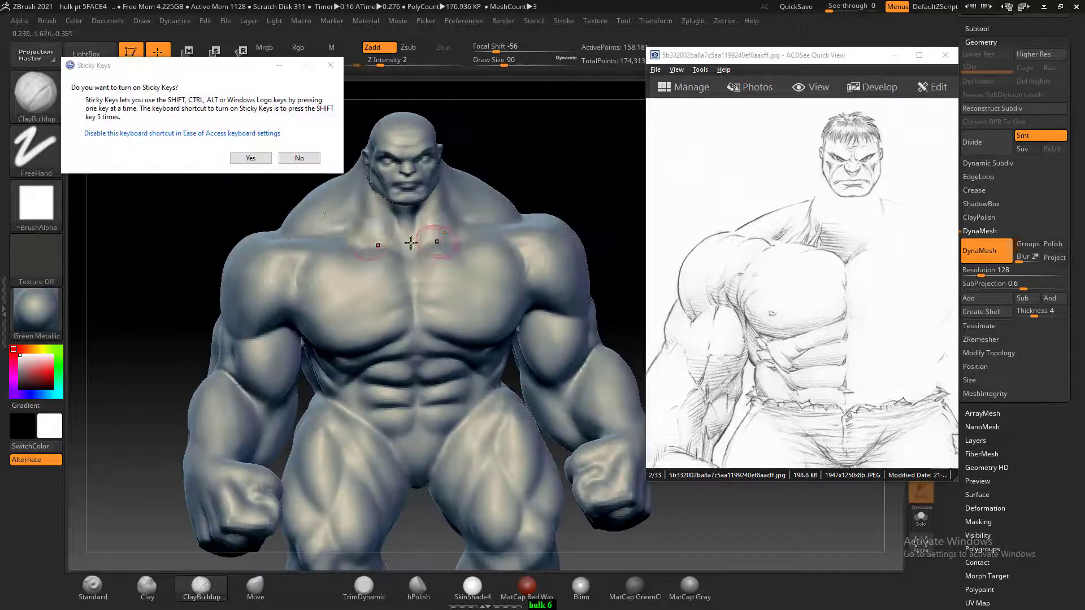
pyautogui.click(297, 156)
pyautogui.press('shift')
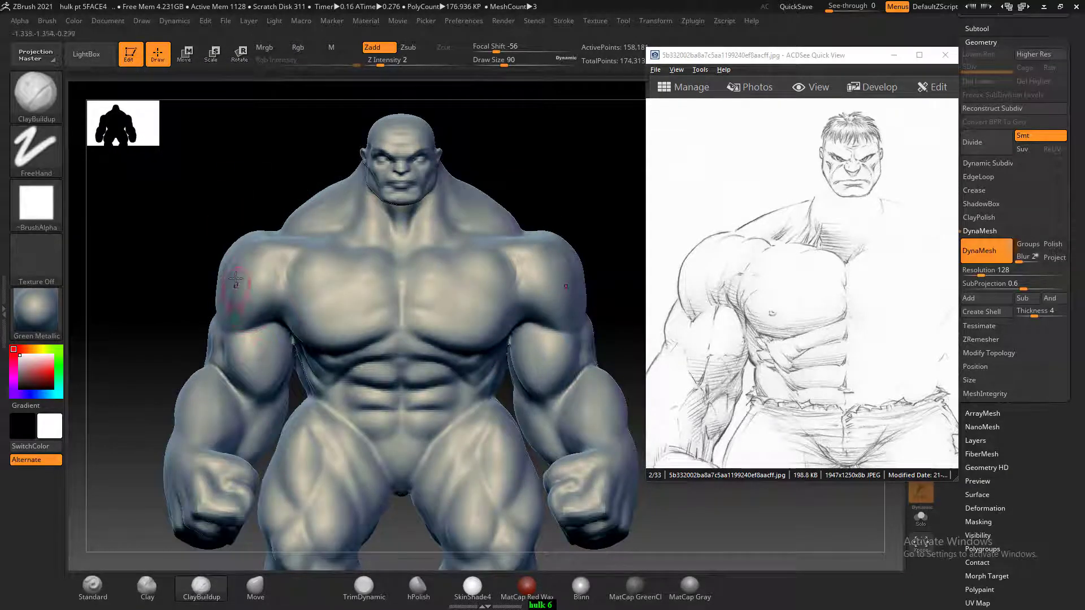
pyautogui.moveTo(181, 210)
pyautogui.keyDown('alt'); pyautogui.mouseDown()
pyautogui.moveTo(198, 186)
pyautogui.moveTo(211, 193)
pyautogui.mouseUp(); pyautogui.keyUp('alt')
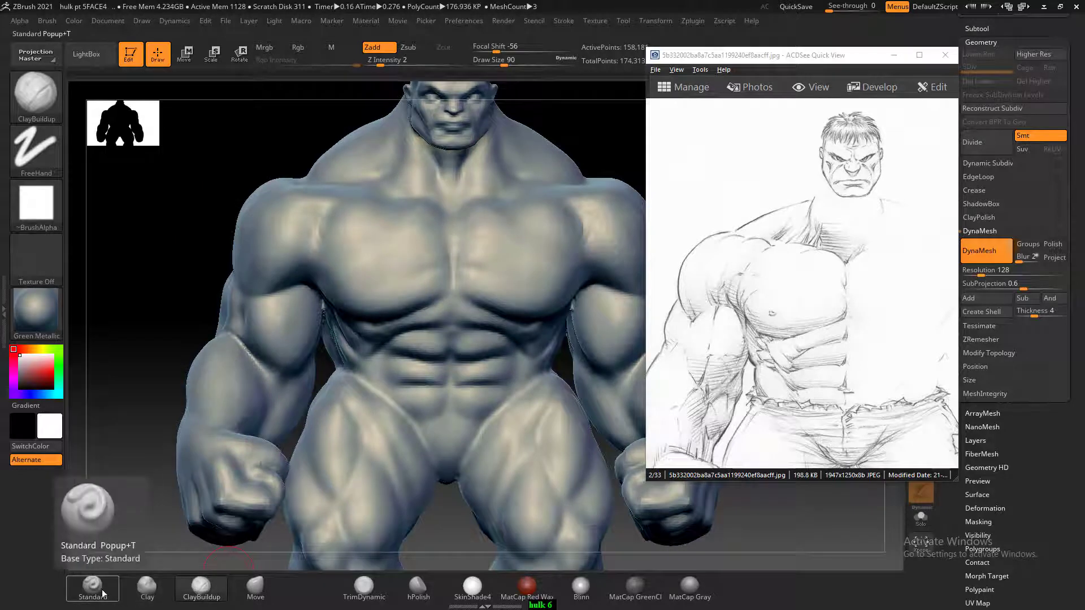
pyautogui.moveTo(149, 314)
pyautogui.mouseDown()
pyautogui.moveTo(205, 322)
pyautogui.moveTo(291, 290)
pyautogui.moveTo(300, 303)
pyautogui.mouseUp()
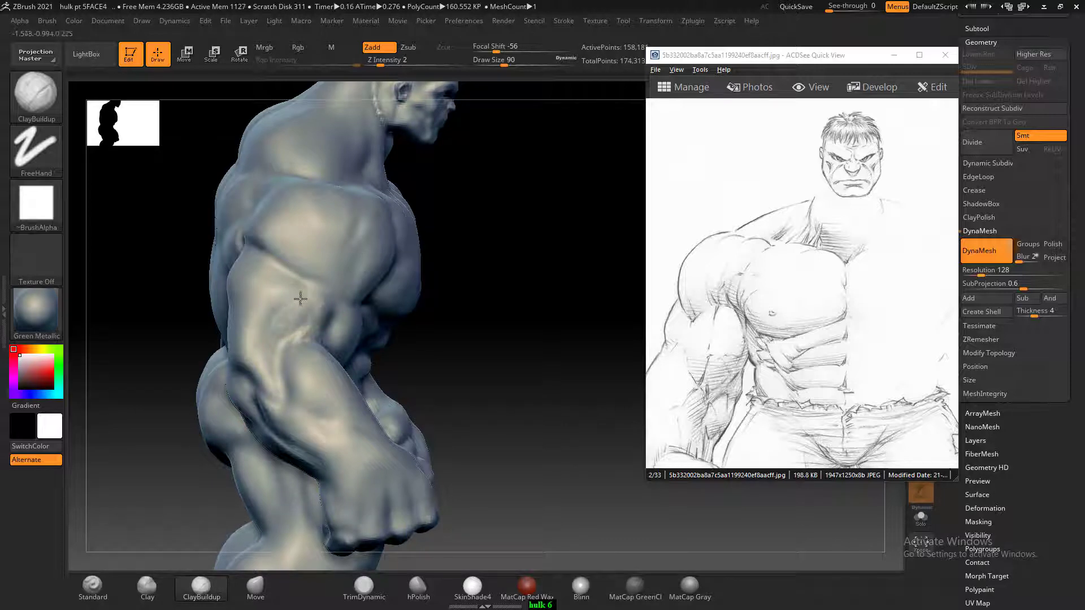
pyautogui.moveTo(509, 289); pyautogui.dragTo(443, 317)
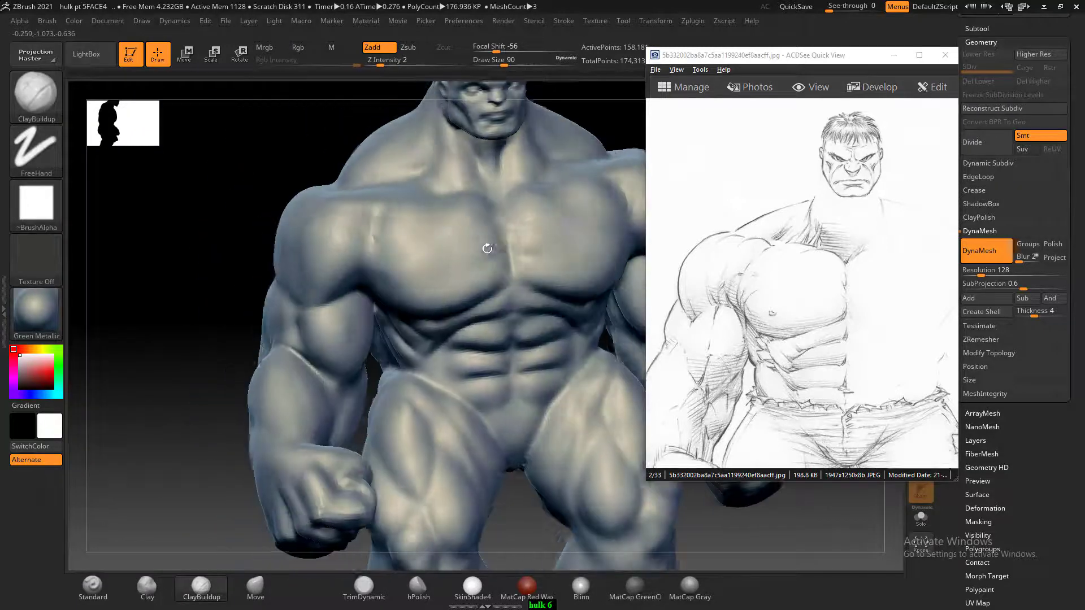
pyautogui.keyDown('shift'); pyautogui.moveTo(487, 249); pyautogui.dragTo(222, 208); pyautogui.keyUp('shift')
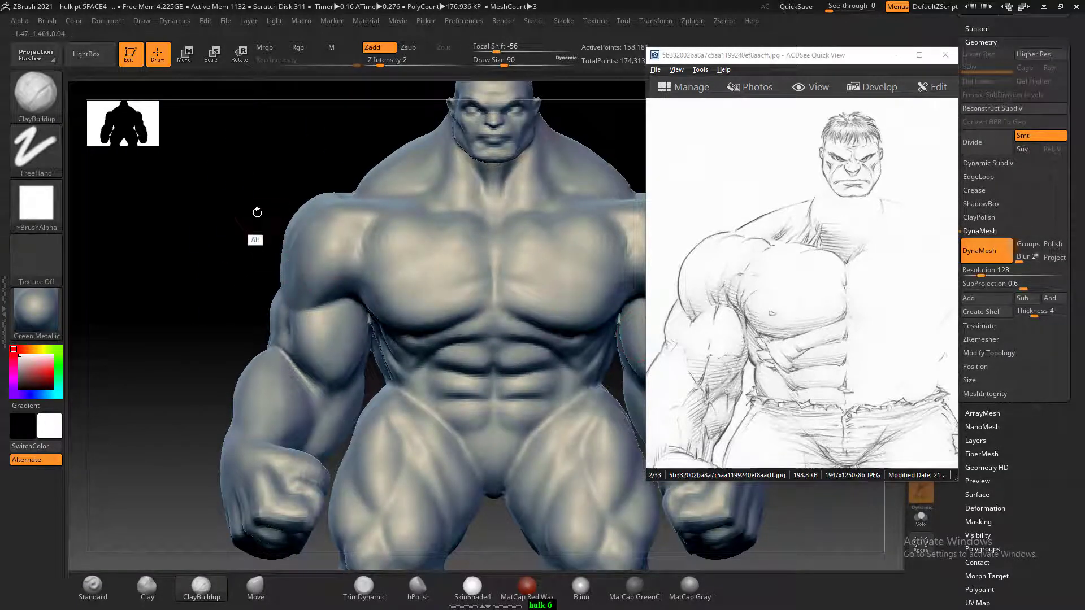
# - Enlarge the ClayBuildup brush to draw size 118, rework the front of the deltoid, and smooth the strokes
pyautogui.moveTo(257, 213)
pyautogui.keyDown('alt'); pyautogui.mouseDown()
pyautogui.moveTo(249, 218)
pyautogui.moveTo(323, 245)
pyautogui.mouseUp(); pyautogui.keyUp('alt')
pyautogui.press(']')
pyautogui.press(']')
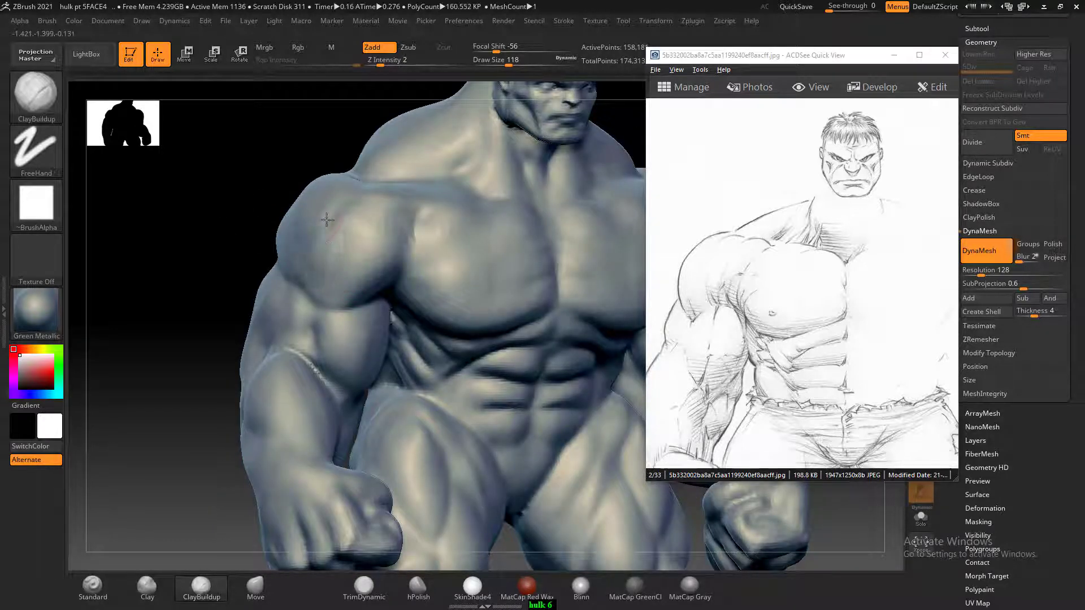
pyautogui.moveTo(320, 208); pyautogui.dragTo(330, 229)
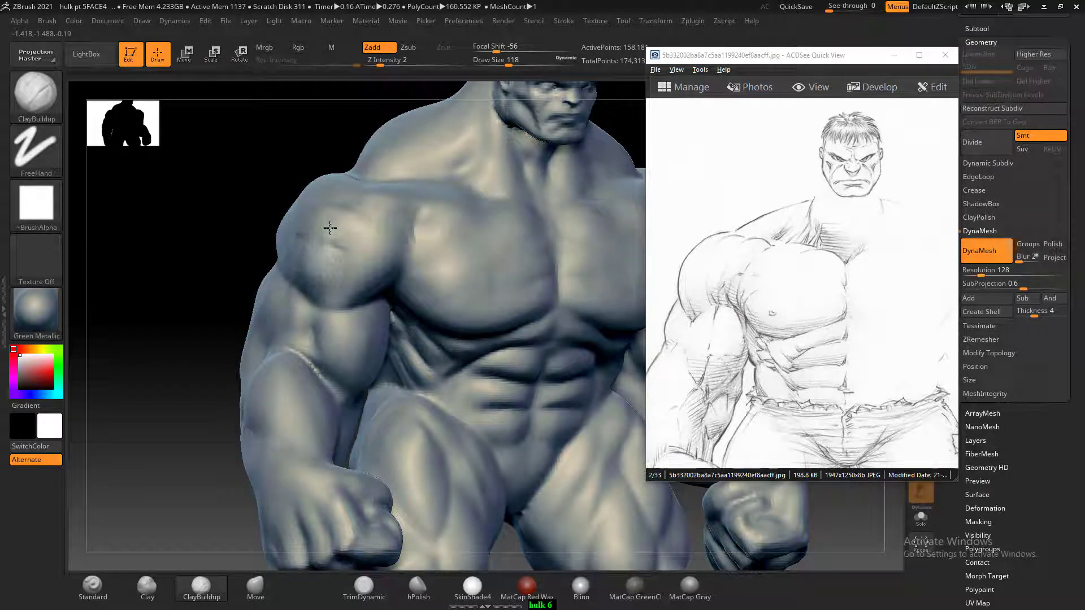
pyautogui.keyDown('shift'); pyautogui.moveTo(257, 203); pyautogui.dragTo(266, 170); pyautogui.keyUp('shift')
pyautogui.moveTo(265, 215); pyautogui.dragTo(270, 219)
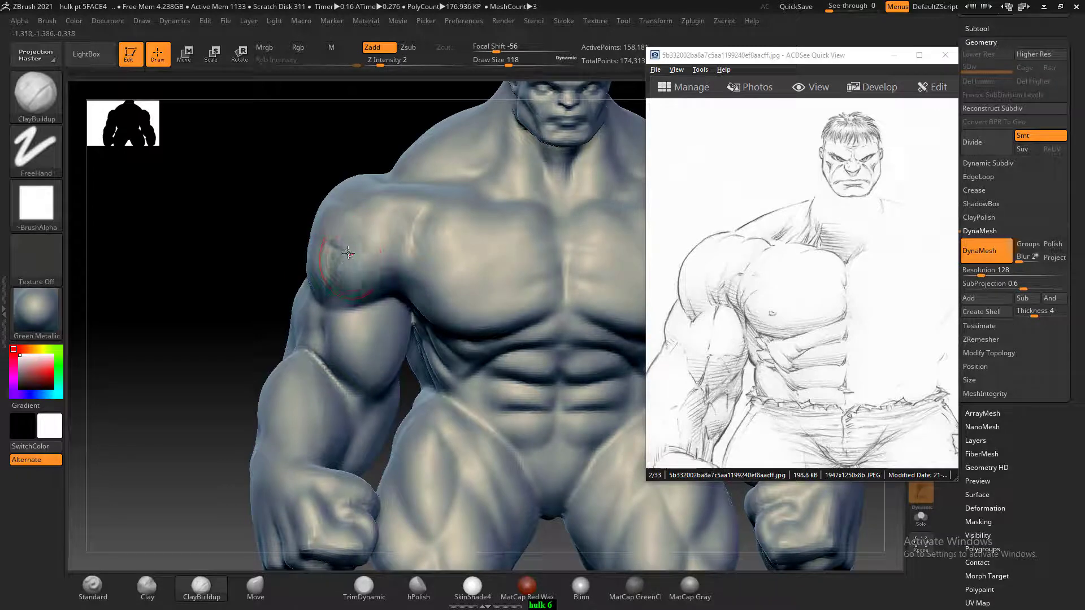
pyautogui.press('shift')
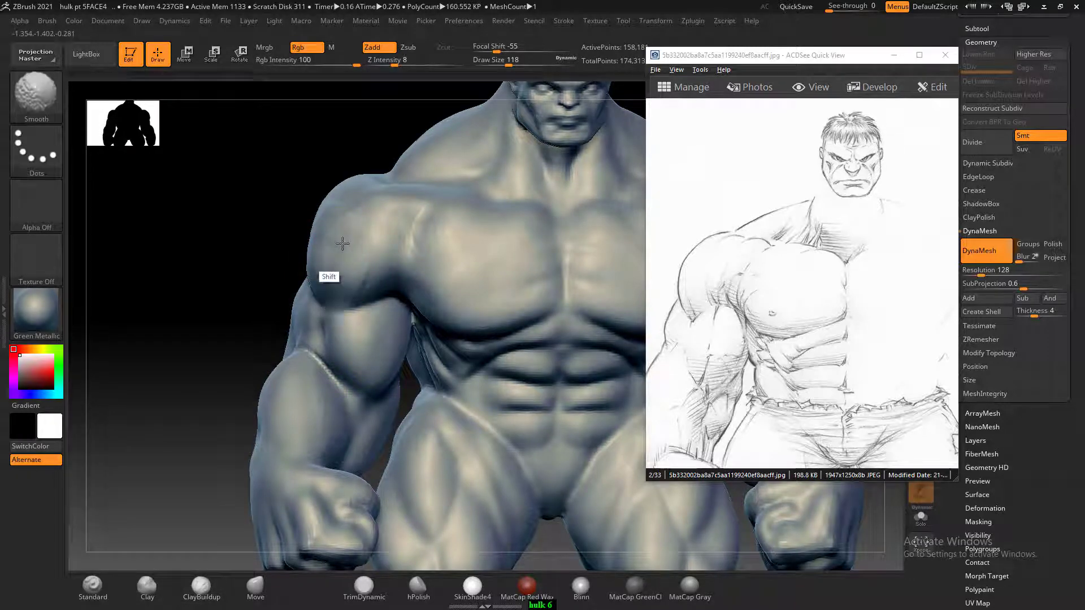
# - Refine and smooth the lower edge of the deltoid where it meets the upper arm
pyautogui.moveTo(310, 174); pyautogui.dragTo(320, 307)
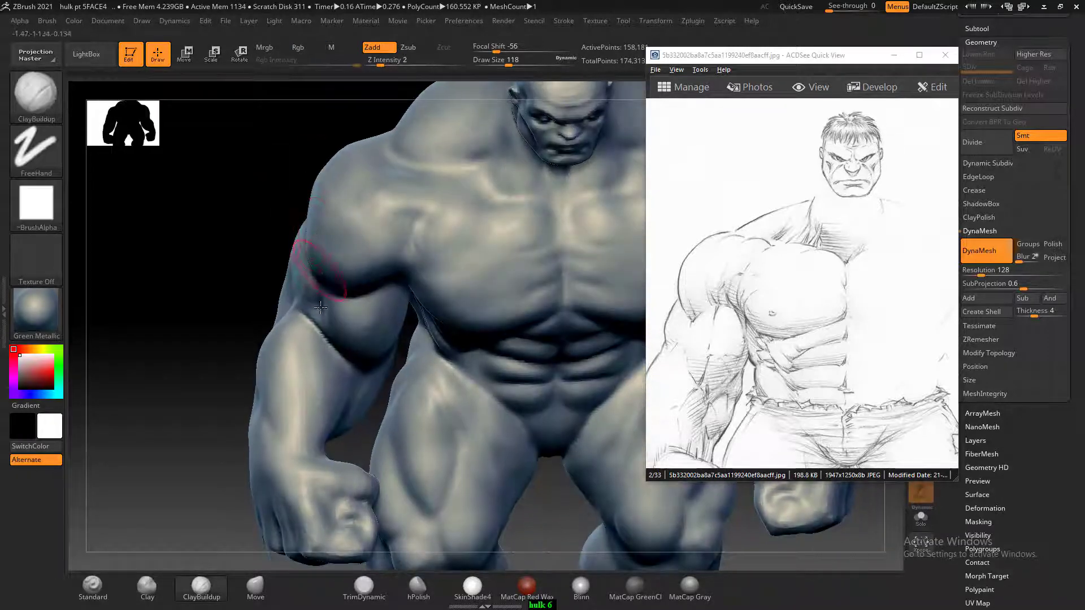
pyautogui.press('shift')
pyautogui.press('shift')
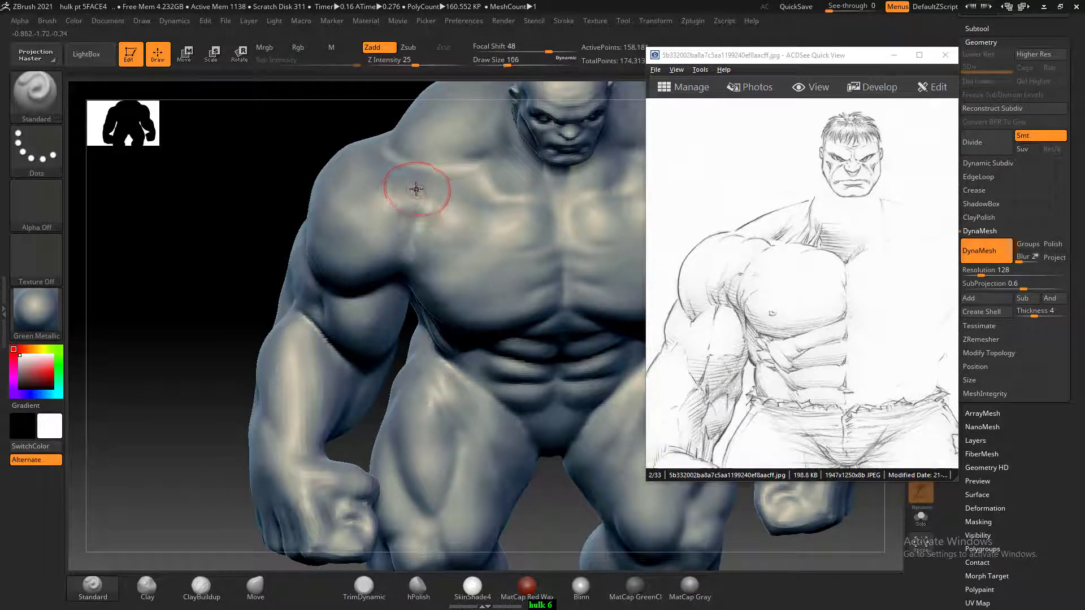
# - Carve the deltoid's upper front with the Standard brush at draw size 82 and focal shift 67, moving the reference window clear of the brush settings
pyautogui.press('[')
pyautogui.press('[')
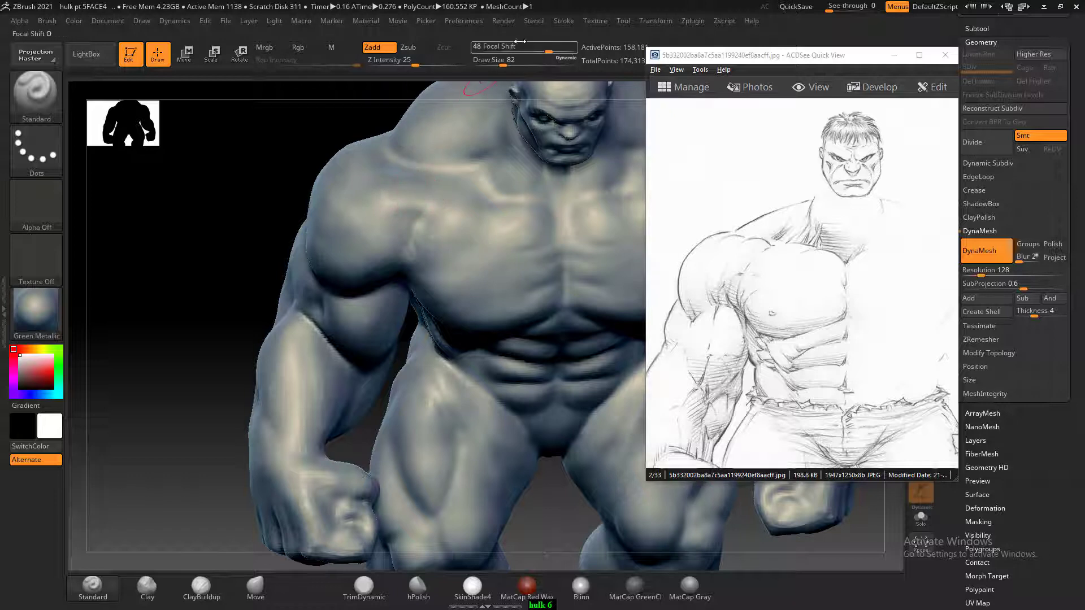
pyautogui.moveTo(702, 52); pyautogui.dragTo(744, 85)
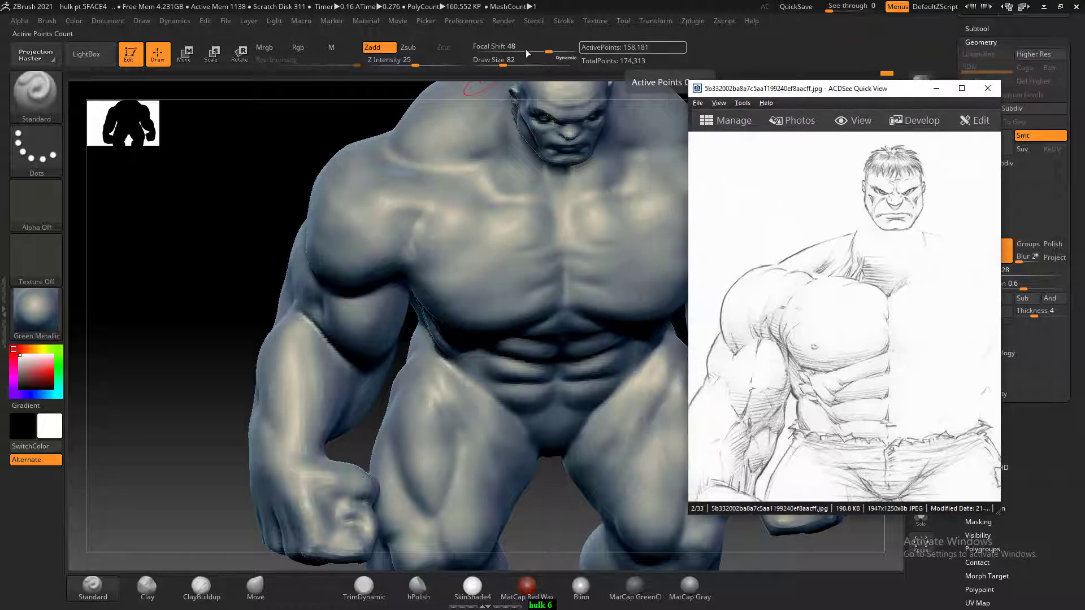
pyautogui.moveTo(556, 52)
pyautogui.mouseDown()
pyautogui.moveTo(546, 52)
pyautogui.moveTo(559, 52)
pyautogui.mouseUp()
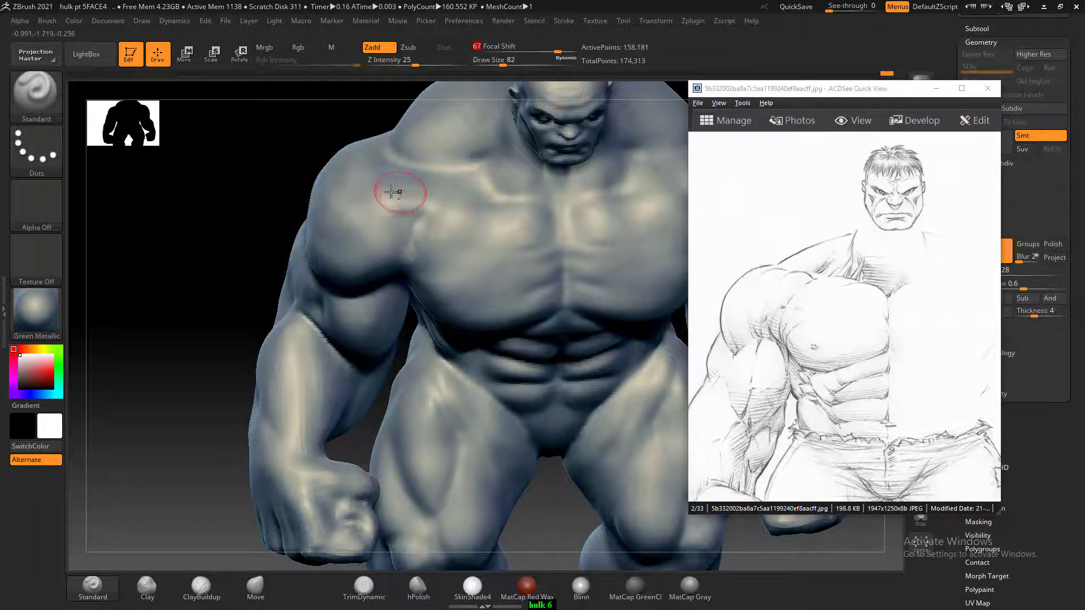
pyautogui.moveTo(387, 182)
pyautogui.keyDown('alt'); pyautogui.mouseDown()
pyautogui.moveTo(382, 168)
pyautogui.moveTo(358, 170)
pyautogui.moveTo(376, 166)
pyautogui.moveTo(346, 169)
pyautogui.moveTo(322, 138)
pyautogui.mouseUp(); pyautogui.keyUp('alt')
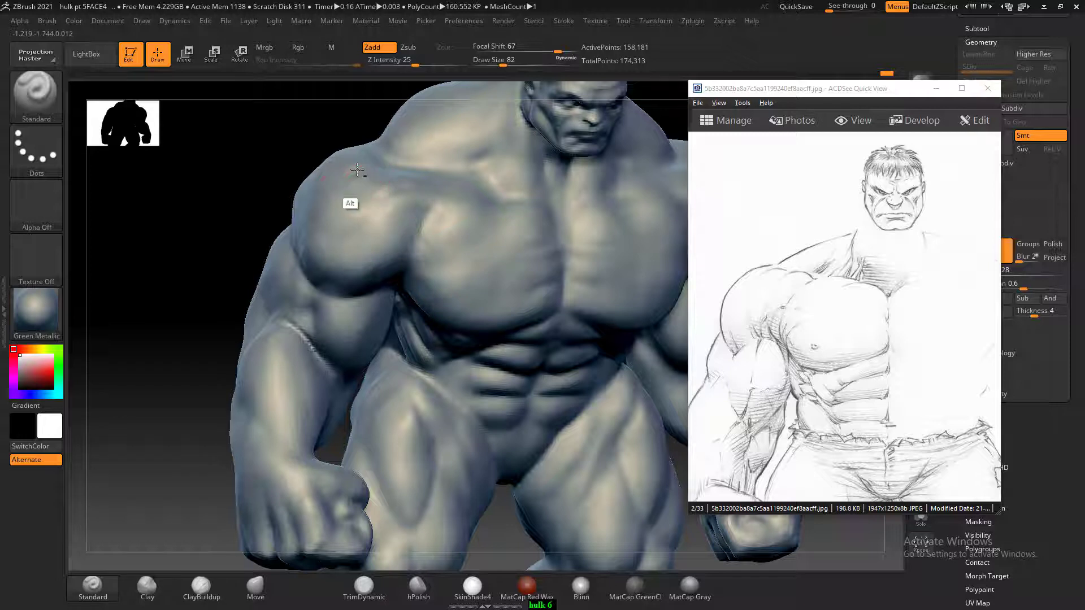
# - Set the Standard brush's focal shift to -14, sculpt muscle strands across the front of the deltoid, and smooth them
pyautogui.click(201, 587)
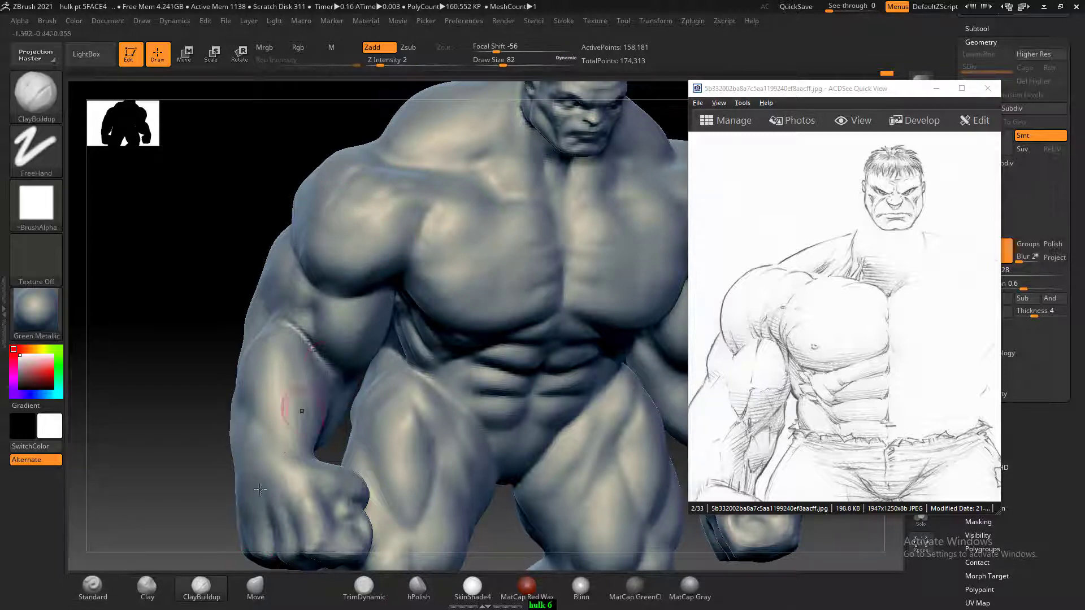
pyautogui.click(113, 593)
pyautogui.moveTo(561, 41); pyautogui.dragTo(544, 45)
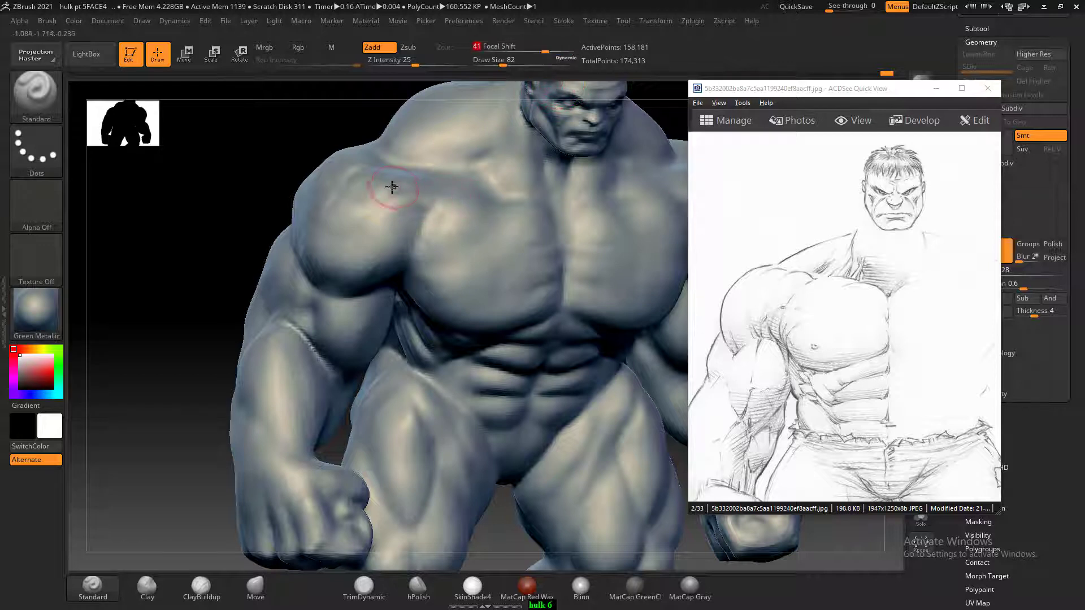
pyautogui.moveTo(392, 187); pyautogui.dragTo(391, 182)
pyautogui.moveTo(545, 46); pyautogui.dragTo(536, 46)
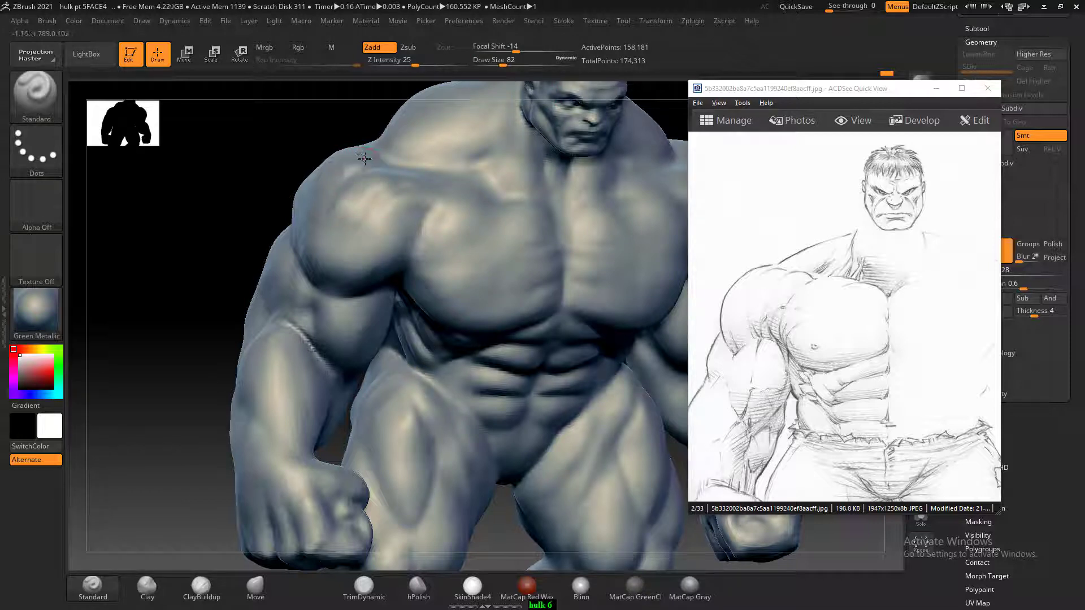
pyautogui.moveTo(414, 199); pyautogui.dragTo(382, 235)
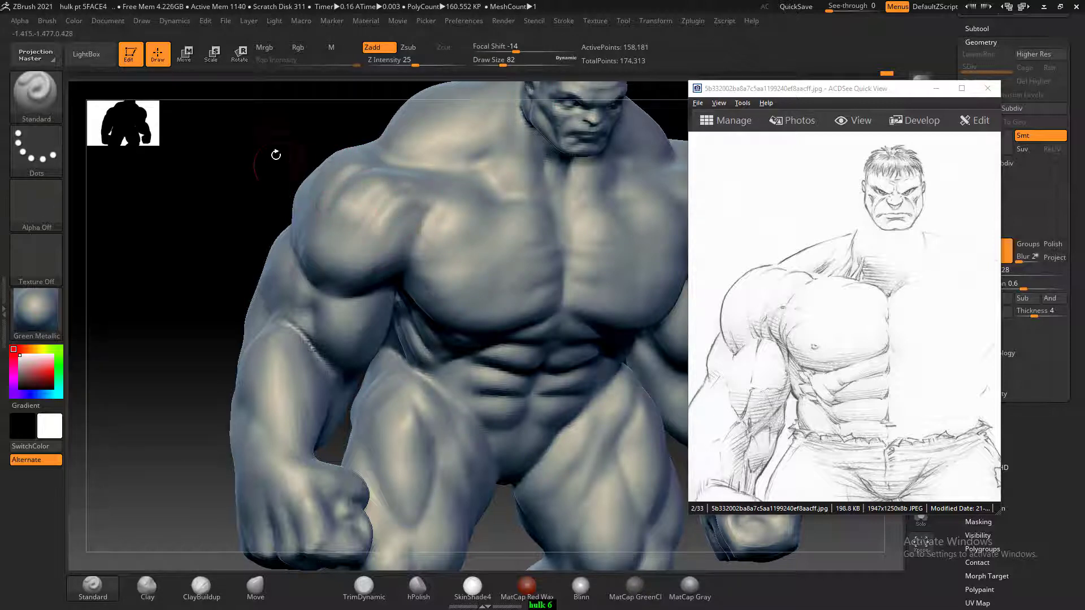
pyautogui.keyDown('shift'); pyautogui.moveTo(276, 155); pyautogui.dragTo(305, 162); pyautogui.keyUp('shift')
pyautogui.keyDown('shift'); pyautogui.moveTo(396, 232); pyautogui.dragTo(404, 203); pyautogui.keyUp('shift')
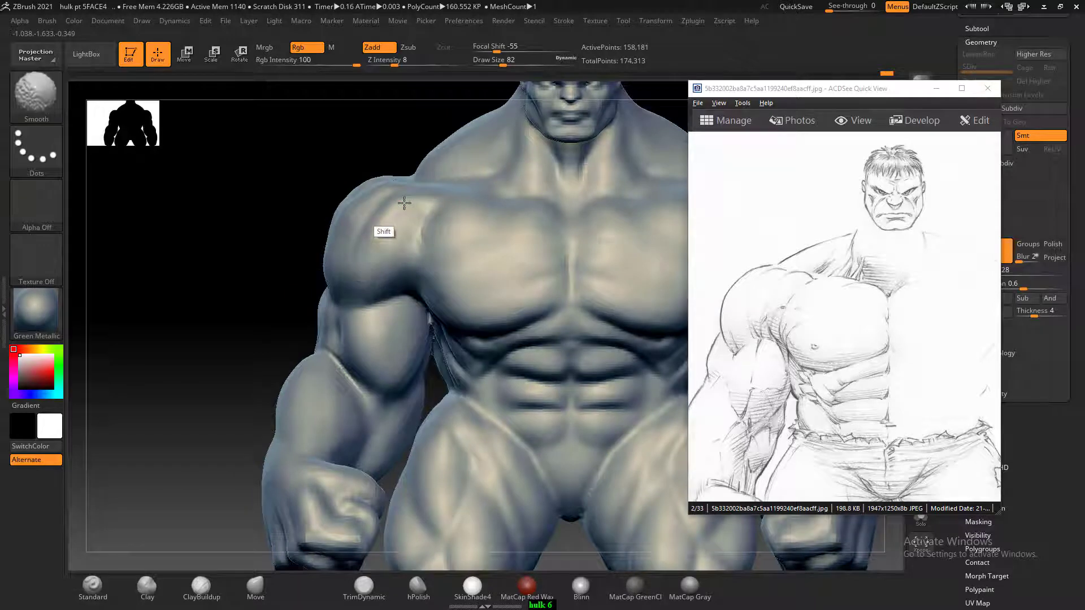
# - Build up the upper front of the deltoid with the ClayBuildup brush at draw size 82, and smooth the strokes
pyautogui.moveTo(294, 189); pyautogui.dragTo(353, 204)
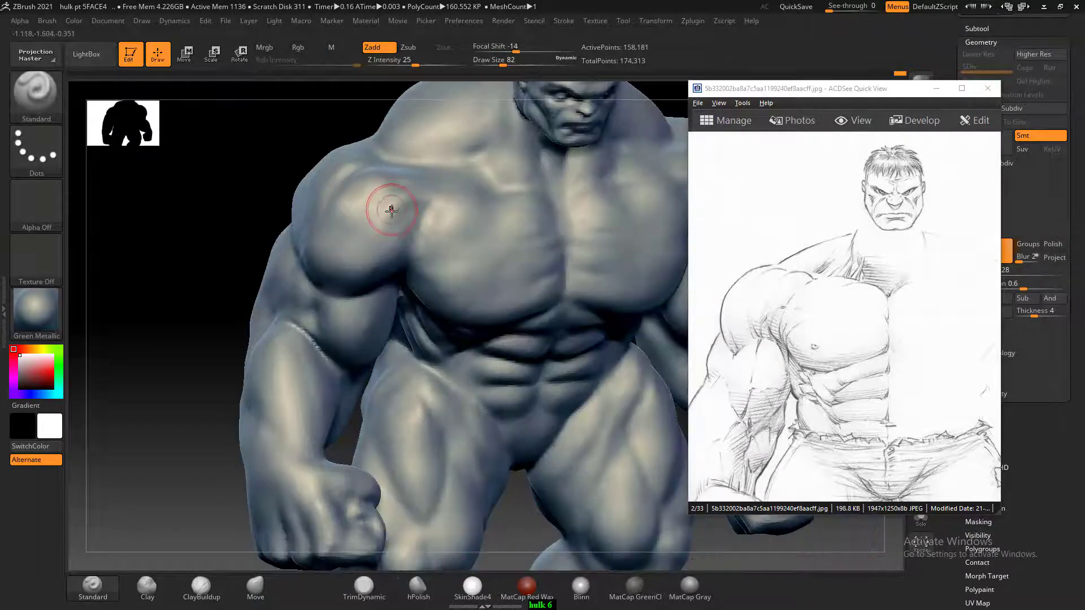
pyautogui.click(199, 587)
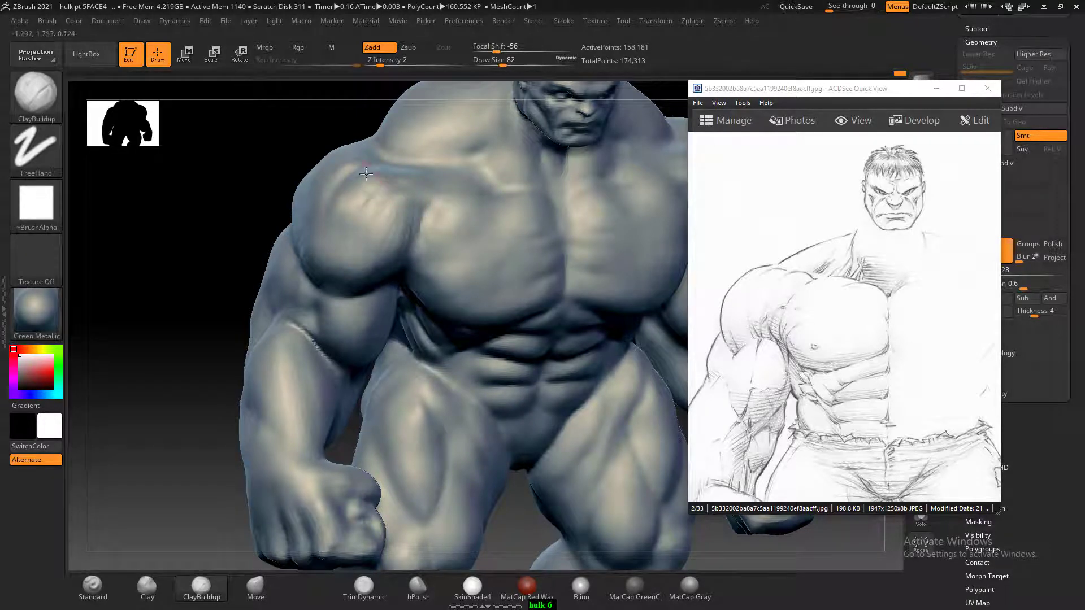
pyautogui.press('shift')
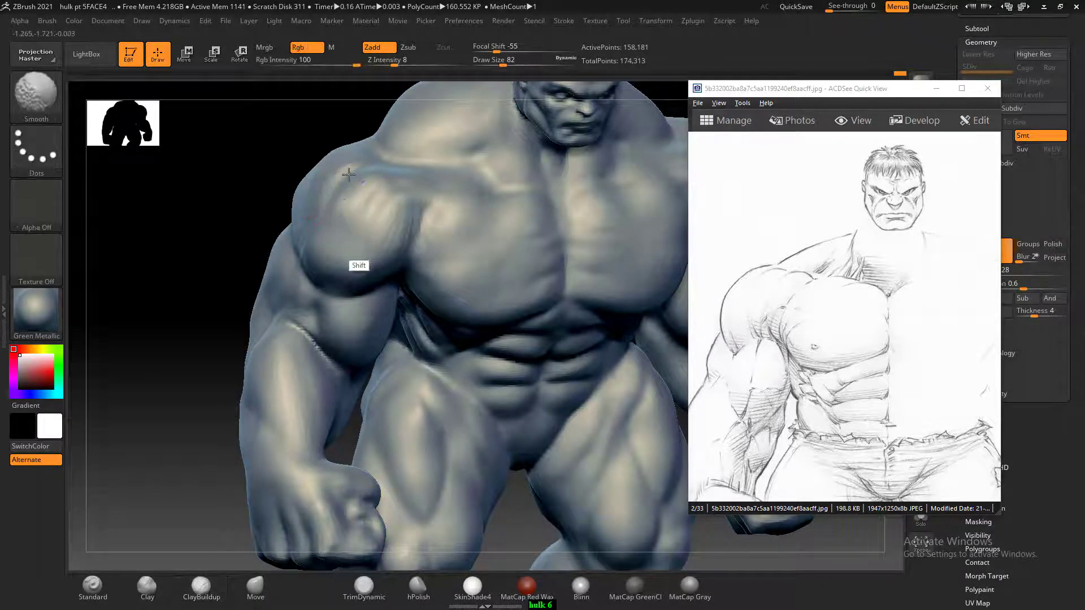
pyautogui.keyDown('shift'); pyautogui.moveTo(348, 174); pyautogui.dragTo(388, 257); pyautogui.keyUp('shift')
pyautogui.moveTo(282, 169); pyautogui.dragTo(255, 165)
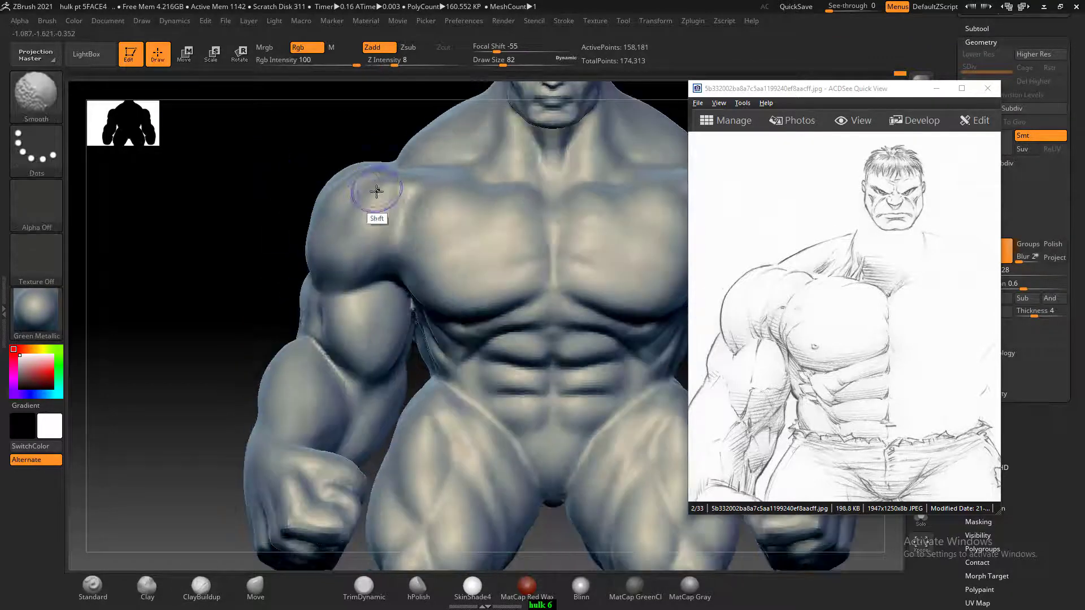
pyautogui.keyDown('shift'); pyautogui.moveTo(375, 191); pyautogui.dragTo(355, 201); pyautogui.keyUp('shift')
pyautogui.moveTo(282, 182)
pyautogui.mouseDown()
pyautogui.moveTo(302, 182)
pyautogui.moveTo(322, 207)
pyautogui.moveTo(333, 185)
pyautogui.moveTo(327, 204)
pyautogui.mouseUp()
pyautogui.keyDown('alt'); pyautogui.moveTo(261, 236); pyautogui.dragTo(260, 218); pyautogui.keyUp('alt')
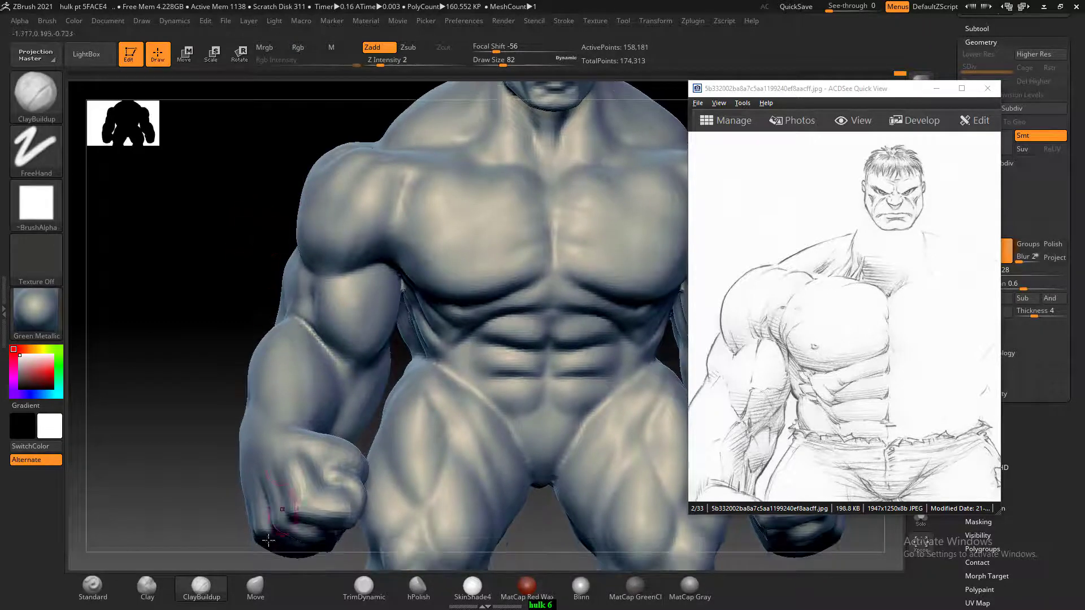
# - Set the Standard brush to focal shift 74 and draw size 54, and carve the crease between the front deltoid and biceps
pyautogui.click(93, 588)
pyautogui.moveTo(525, 49); pyautogui.dragTo(562, 50)
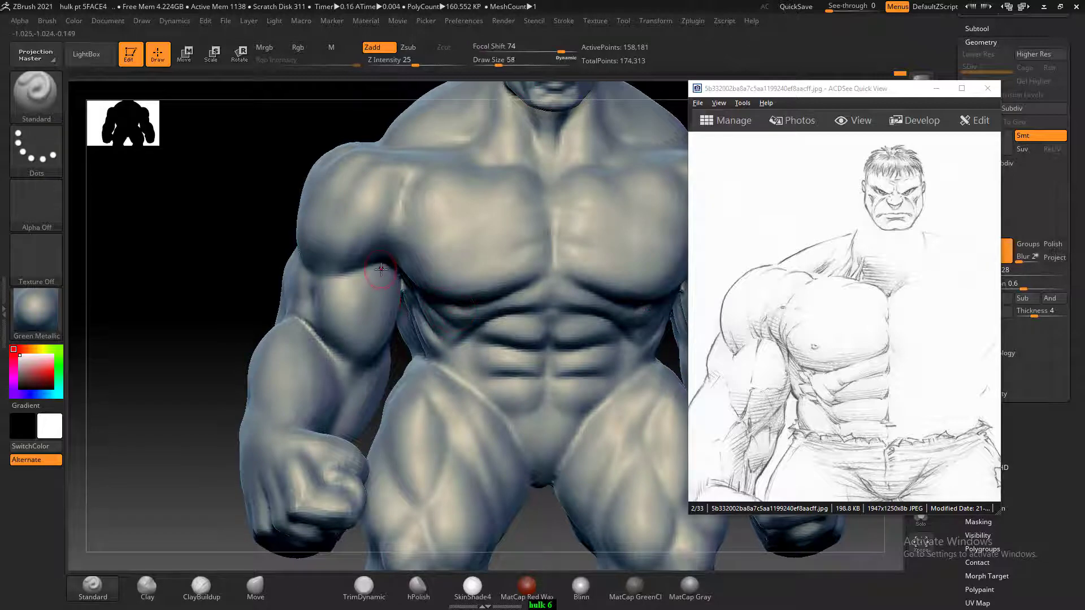
pyautogui.moveTo(272, 213); pyautogui.dragTo(345, 266)
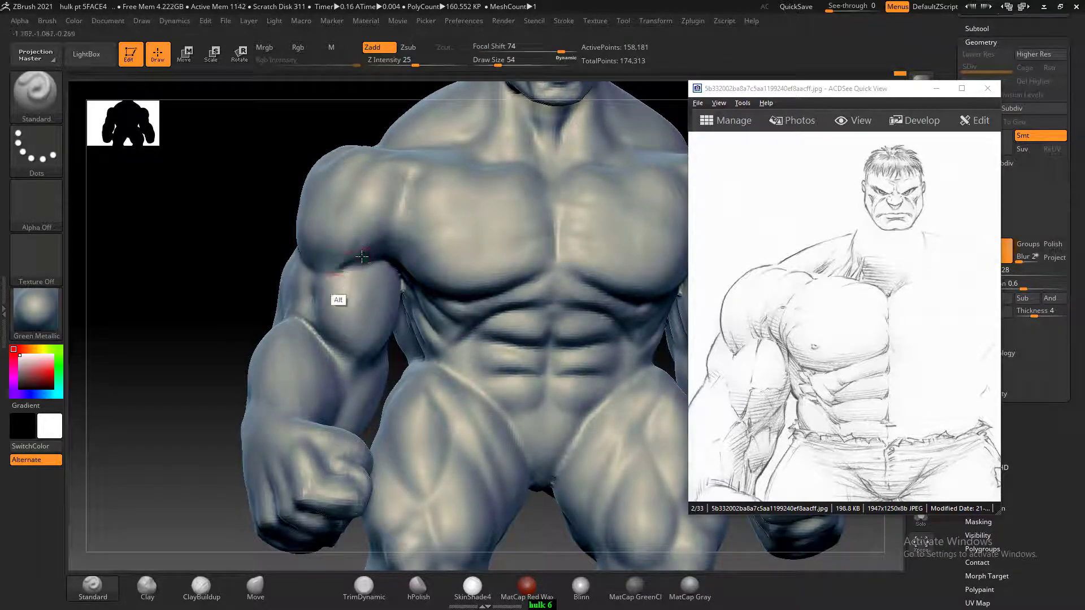
pyautogui.moveTo(333, 269); pyautogui.dragTo(308, 259, button='right')
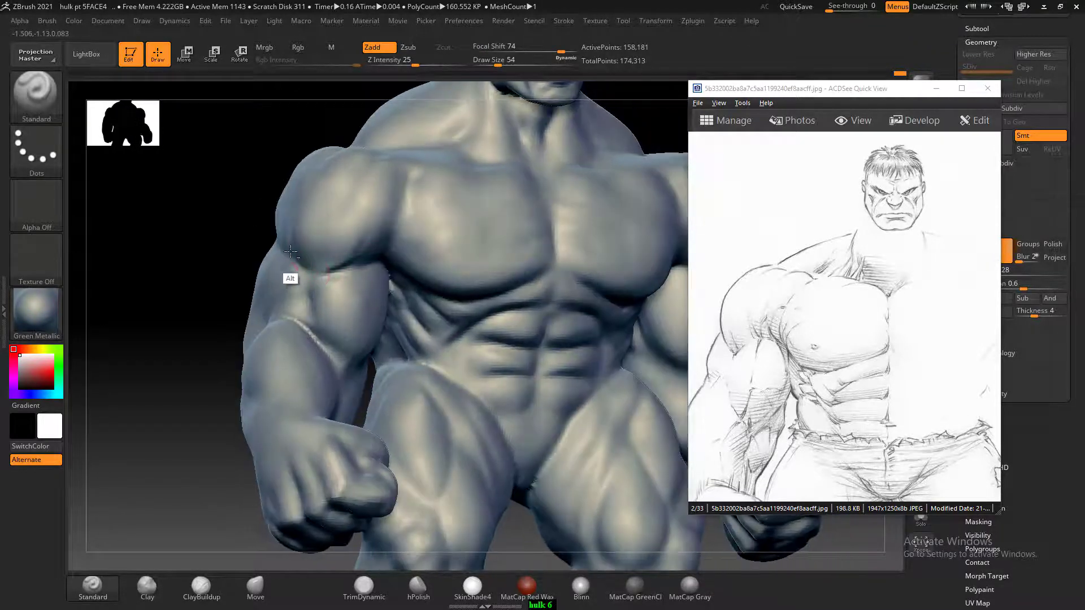
pyautogui.moveTo(240, 213); pyautogui.dragTo(292, 254)
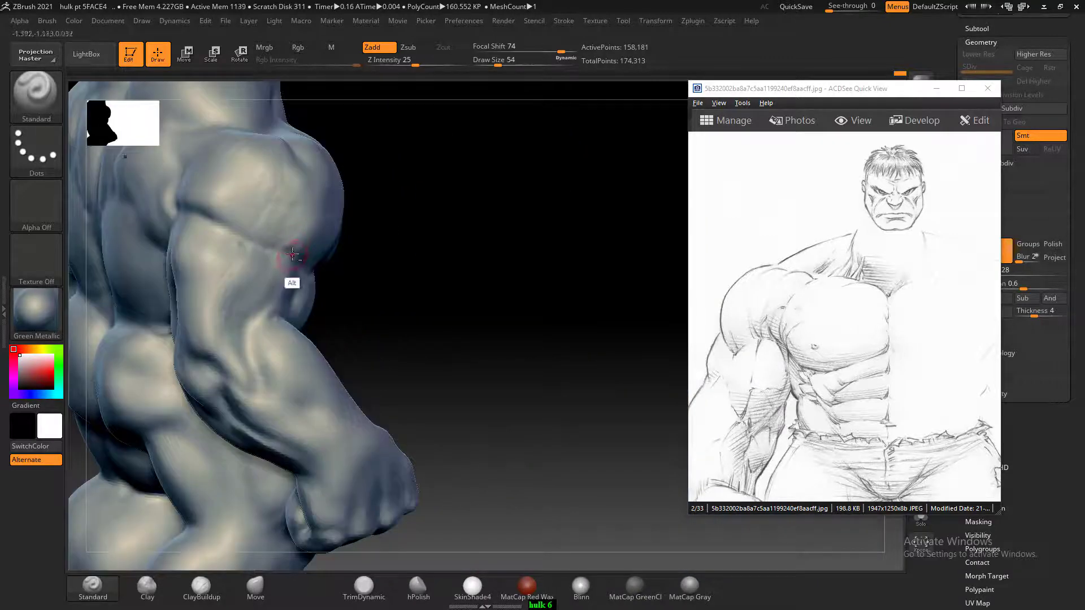
# - Bring up the side-view reference drawing, and carve grooves across the side of the deltoid and along its lower edge
pyautogui.scroll(-5, 866, 326)
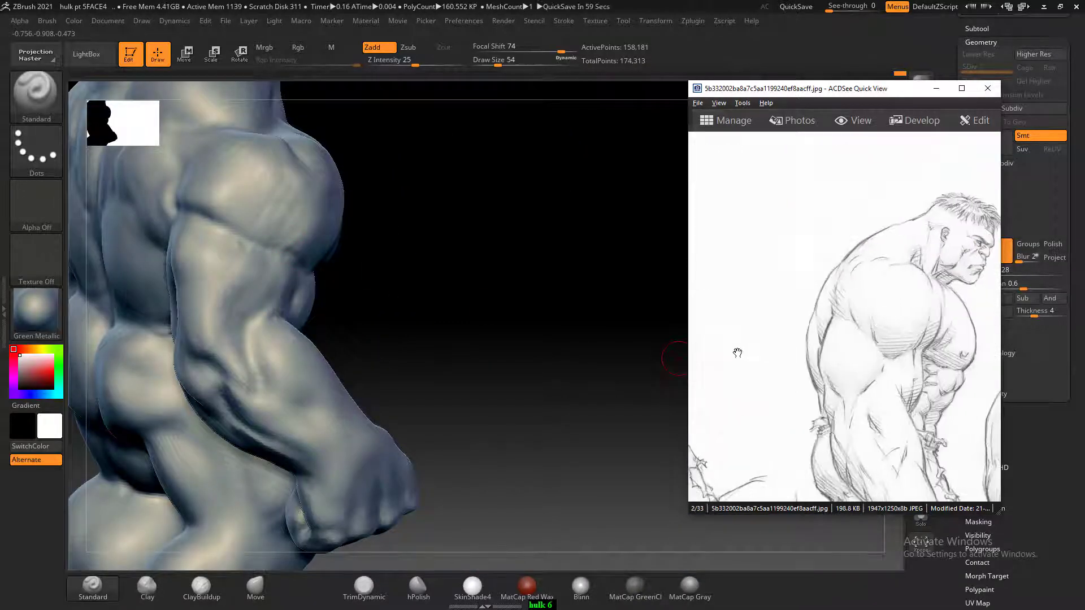
pyautogui.moveTo(556, 342)
pyautogui.mouseDown()
pyautogui.moveTo(539, 327)
pyautogui.moveTo(574, 281)
pyautogui.moveTo(565, 267)
pyautogui.moveTo(557, 288)
pyautogui.moveTo(491, 267)
pyautogui.mouseUp()
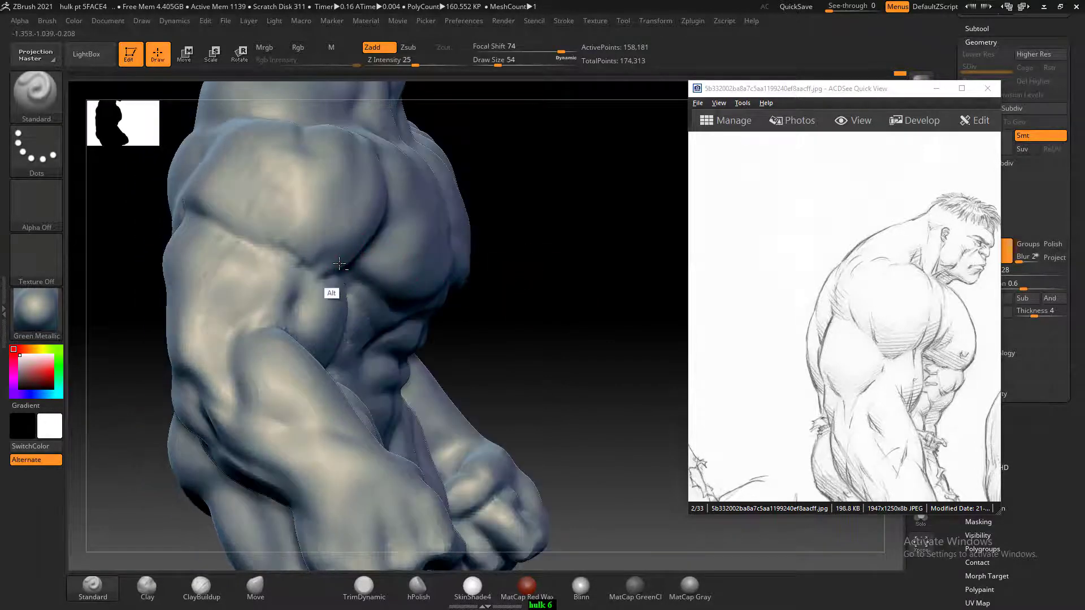
pyautogui.moveTo(342, 266)
pyautogui.keyDown('alt'); pyautogui.mouseDown()
pyautogui.moveTo(289, 278)
pyautogui.moveTo(242, 260)
pyautogui.moveTo(256, 281)
pyautogui.moveTo(233, 252)
pyautogui.moveTo(261, 162)
pyautogui.moveTo(292, 148)
pyautogui.moveTo(266, 167)
pyautogui.moveTo(284, 177)
pyautogui.mouseUp(); pyautogui.keyUp('alt')
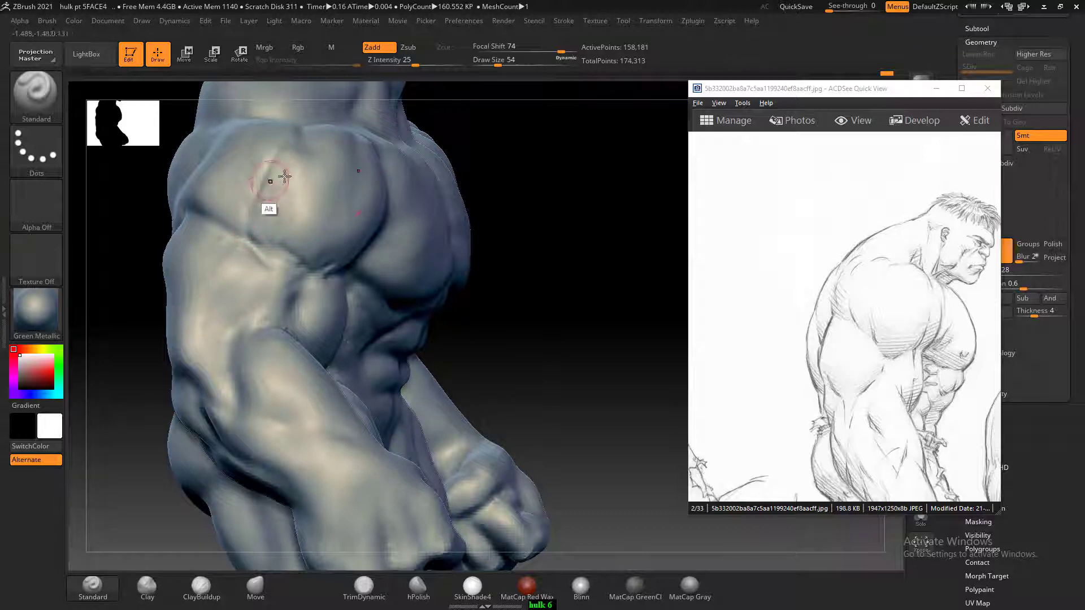
pyautogui.moveTo(486, 209); pyautogui.dragTo(520, 187)
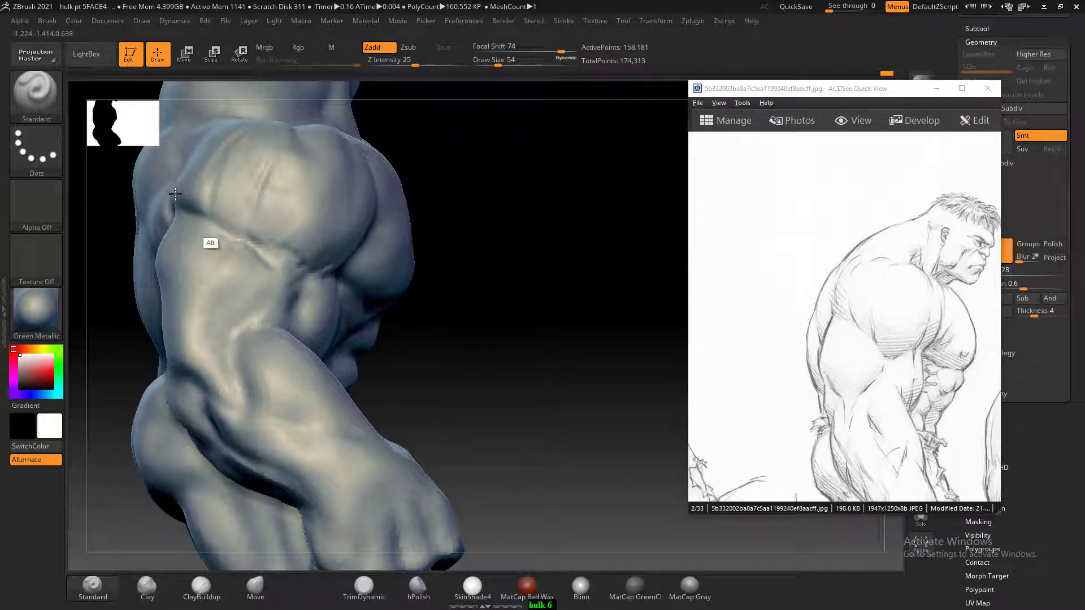
pyautogui.moveTo(175, 194)
pyautogui.keyDown('alt'); pyautogui.mouseDown()
pyautogui.moveTo(226, 215)
pyautogui.moveTo(265, 251)
pyautogui.moveTo(336, 271)
pyautogui.moveTo(299, 285)
pyautogui.moveTo(322, 272)
pyautogui.mouseUp(); pyautogui.keyUp('alt')
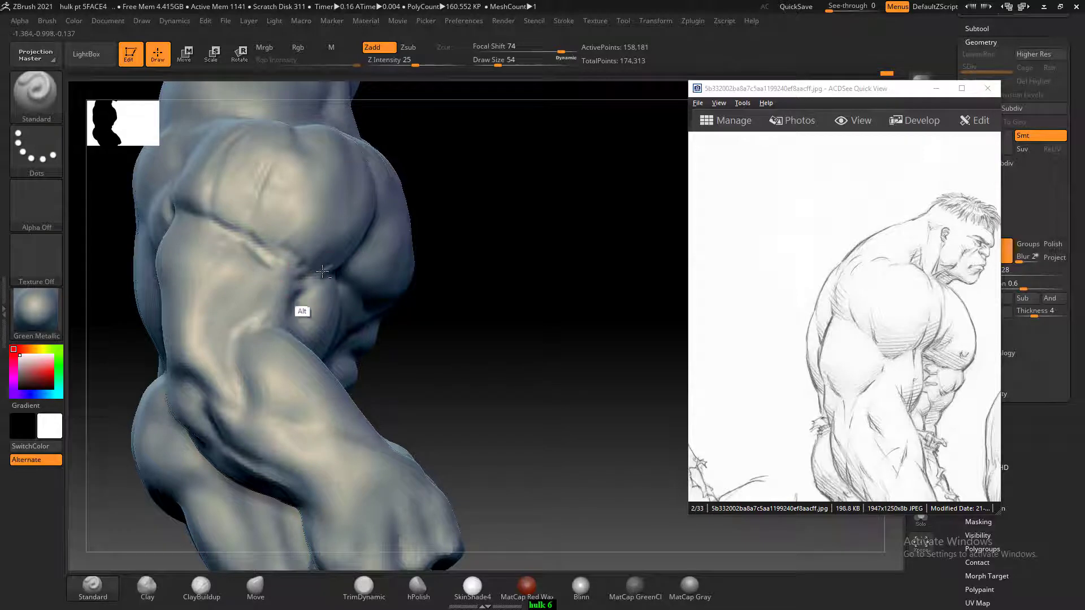
pyautogui.moveTo(571, 244); pyautogui.dragTo(519, 242)
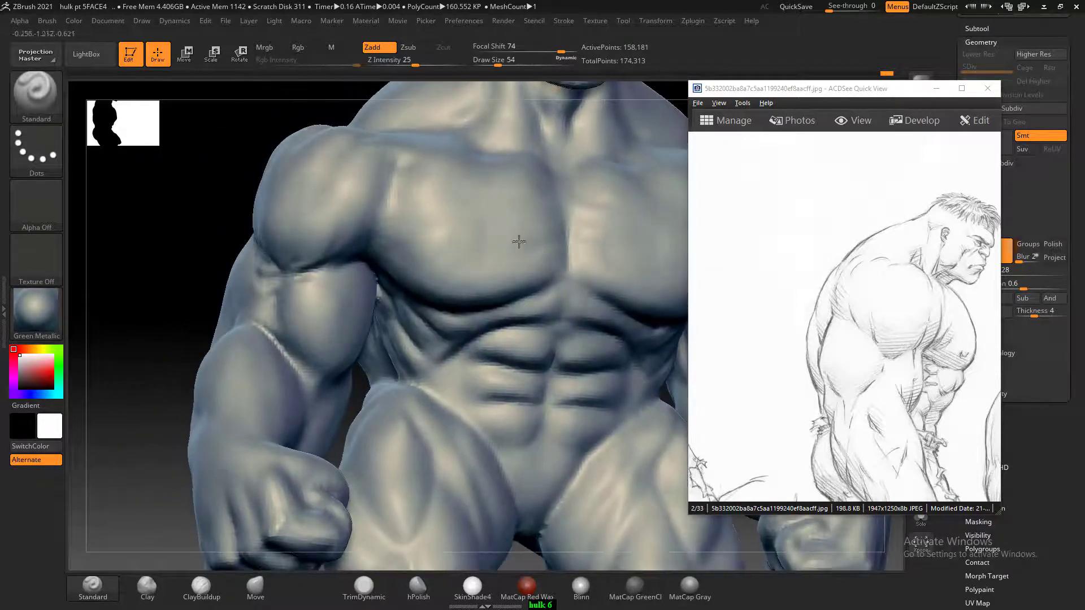
# - Fill out the deltoid's lower tip above the biceps with the ClayBuildup brush at draw size 54, and smooth it
pyautogui.click(201, 588)
pyautogui.moveTo(158, 228); pyautogui.dragTo(311, 250)
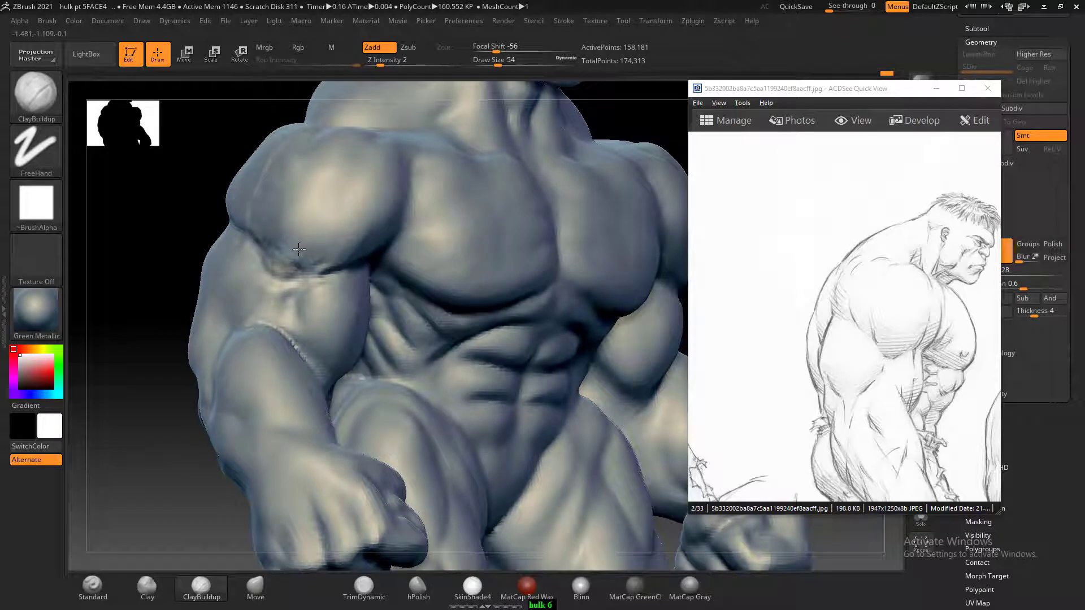
pyautogui.press('shift')
pyautogui.press('shift')
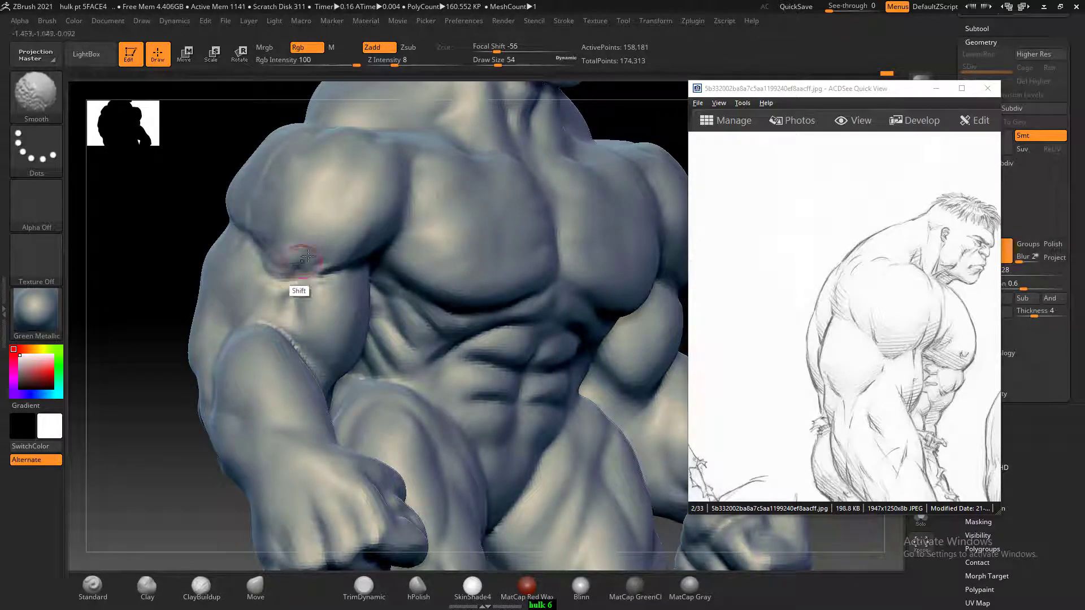
pyautogui.moveTo(188, 187); pyautogui.dragTo(502, 274)
# - Set the Standard brush to focal shift -40 and draw size 90, raise muscle strands across the side of the deltoid, and smooth them
pyautogui.click(93, 588)
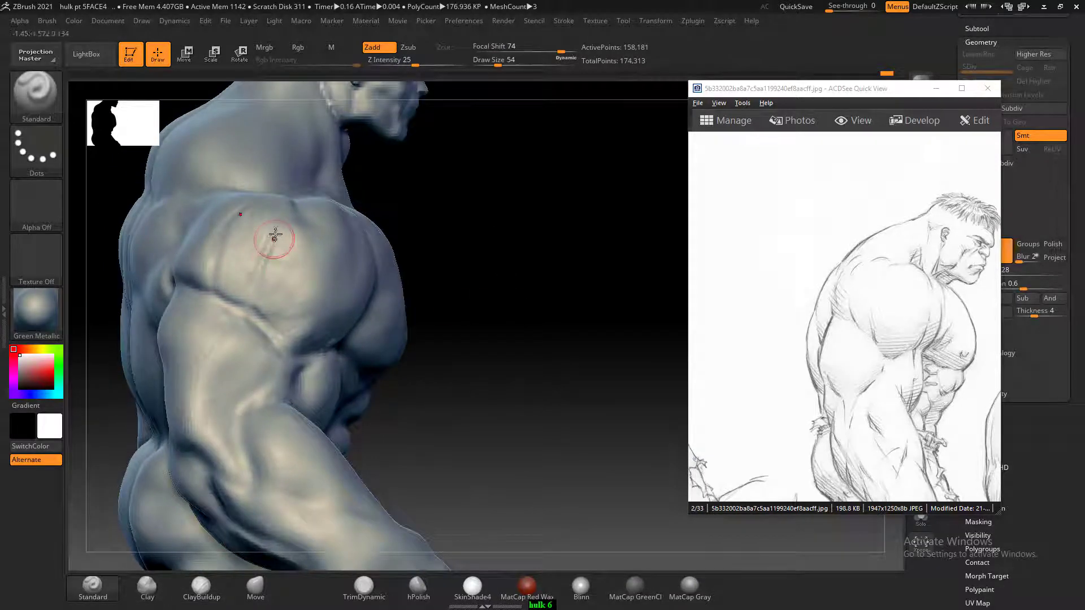
pyautogui.moveTo(553, 47); pyautogui.dragTo(544, 47)
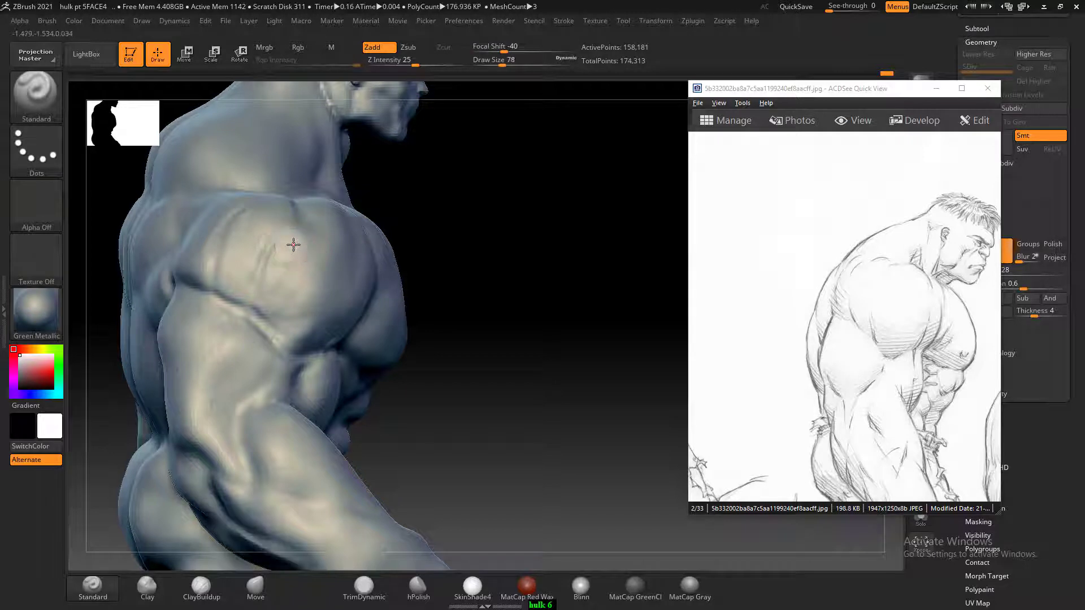
pyautogui.moveTo(294, 245)
pyautogui.mouseDown()
pyautogui.moveTo(271, 223)
pyautogui.moveTo(242, 243)
pyautogui.moveTo(223, 295)
pyautogui.mouseUp()
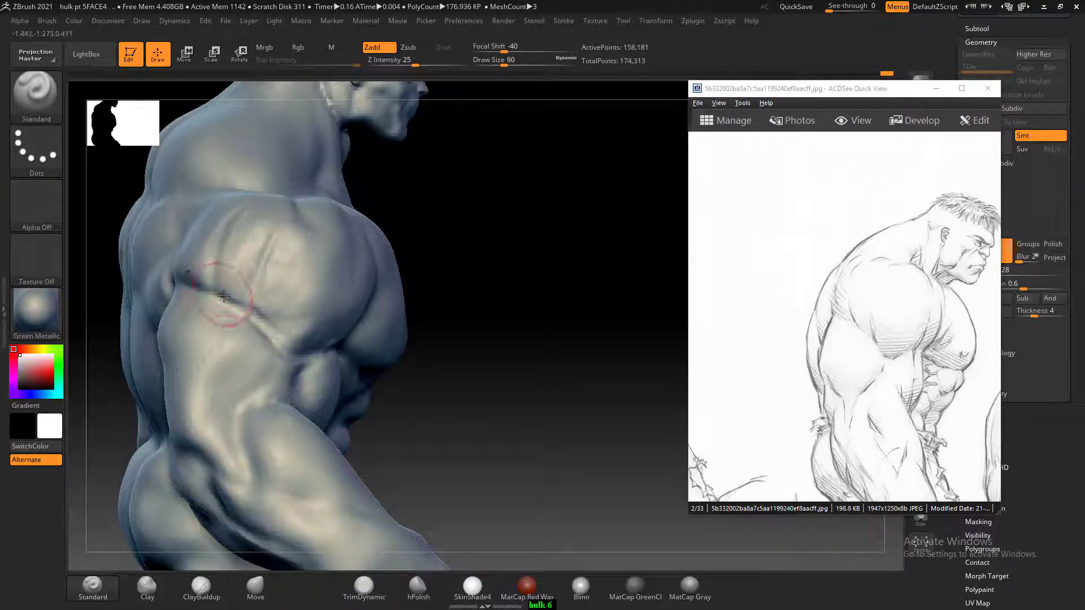
pyautogui.moveTo(422, 205); pyautogui.dragTo(395, 219)
pyautogui.moveTo(222, 203); pyautogui.dragTo(183, 270)
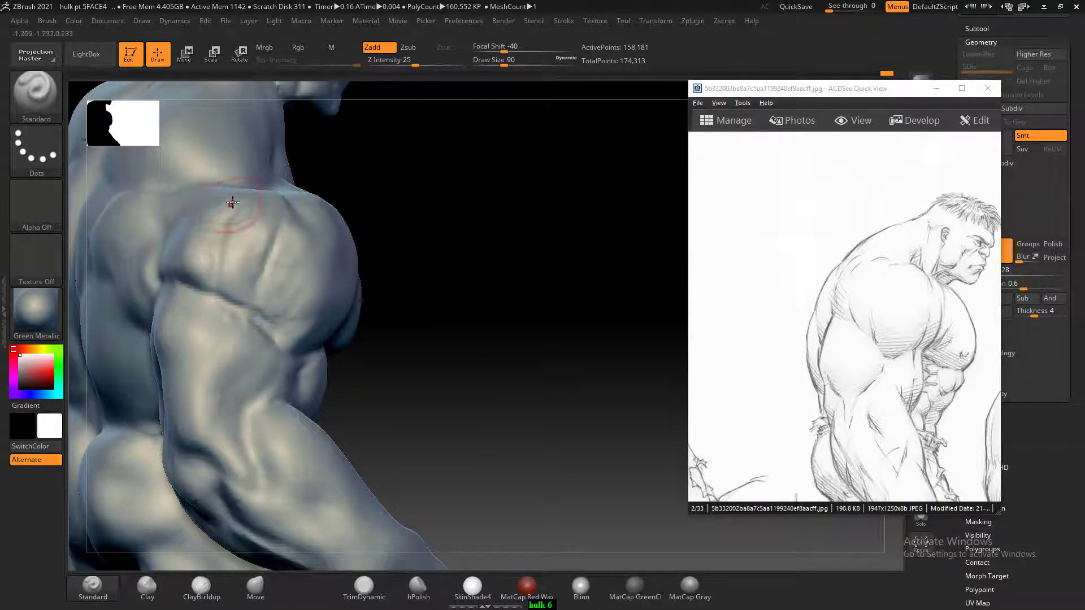
pyautogui.keyDown('shift'); pyautogui.moveTo(280, 294); pyautogui.dragTo(298, 233); pyautogui.keyUp('shift')
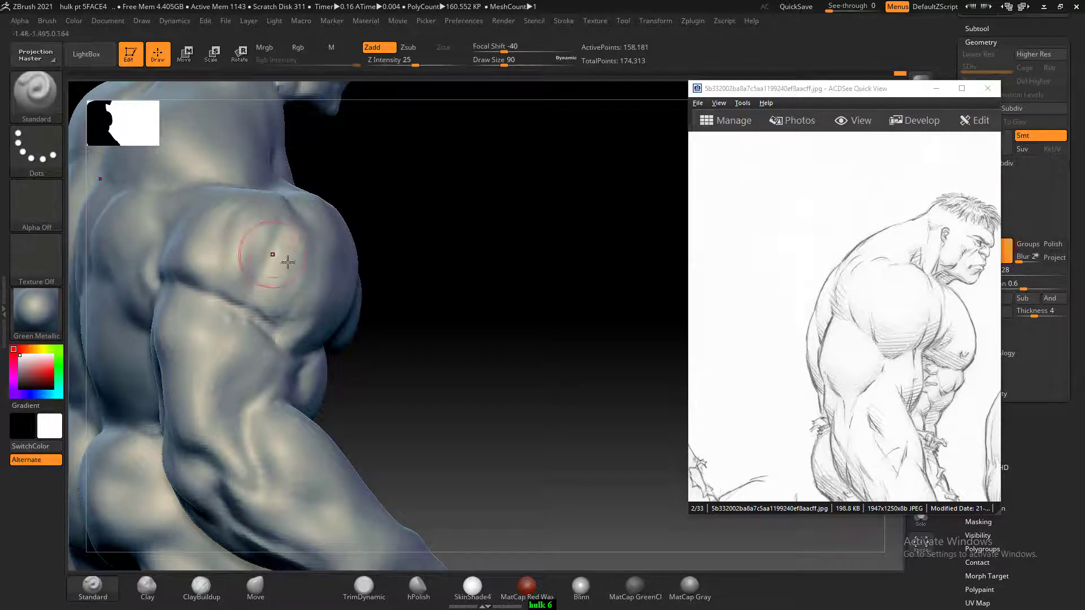
# - Sculpt the rear portion of the deltoid with the Standard brush at draw size 90, and soften the strokes
pyautogui.moveTo(437, 268)
pyautogui.mouseDown()
pyautogui.moveTo(497, 278)
pyautogui.moveTo(363, 328)
pyautogui.mouseUp()
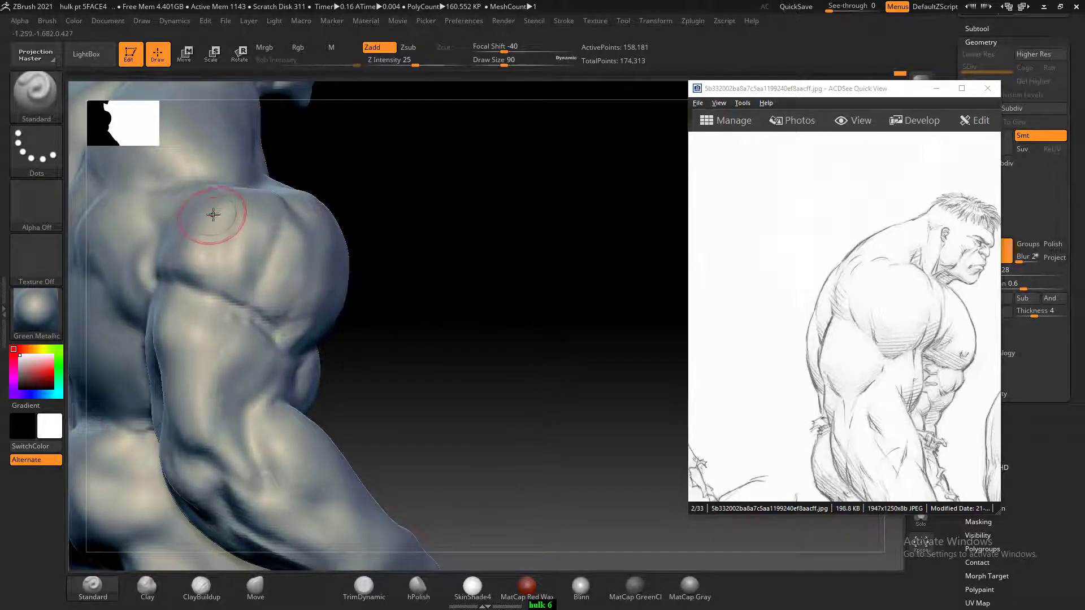
pyautogui.moveTo(205, 194)
pyautogui.mouseDown()
pyautogui.moveTo(204, 279)
pyautogui.moveTo(188, 294)
pyautogui.moveTo(167, 269)
pyautogui.mouseUp()
pyautogui.press('shift')
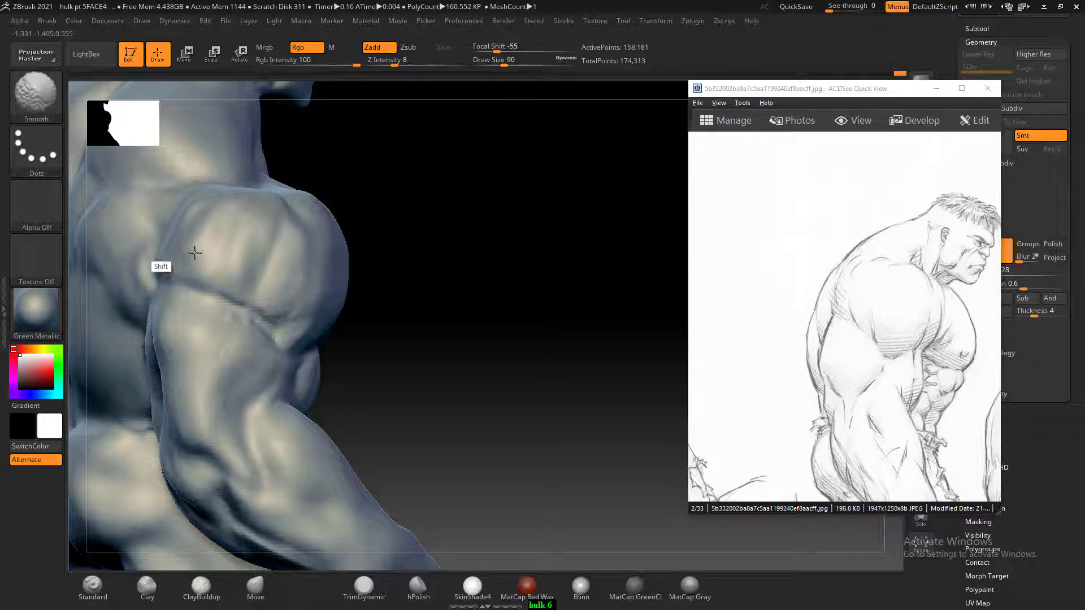
pyautogui.keyDown('shift'); pyautogui.moveTo(484, 274); pyautogui.dragTo(537, 256); pyautogui.keyUp('shift')
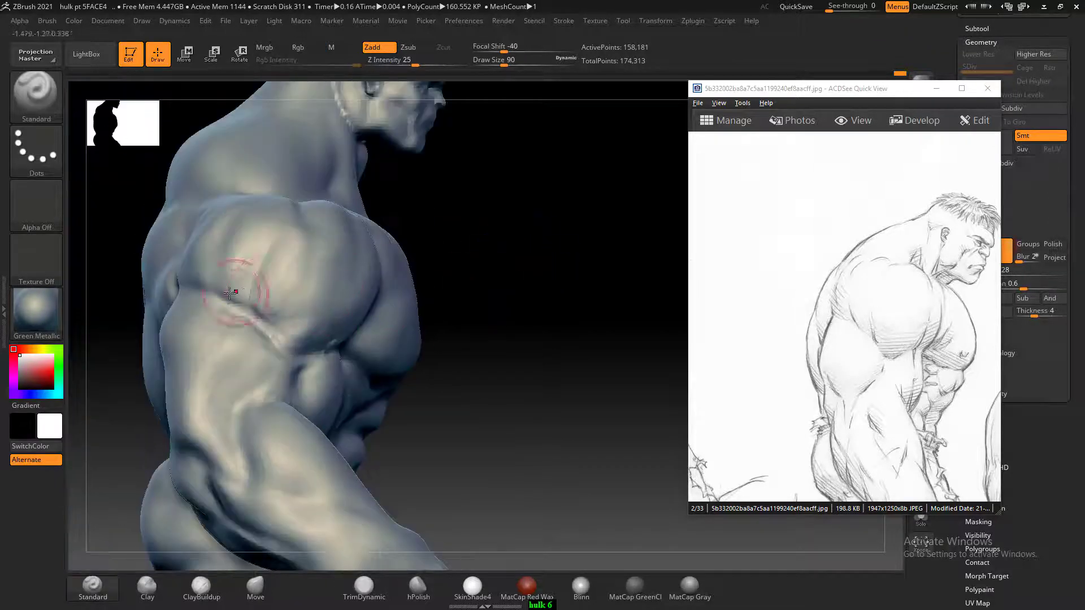
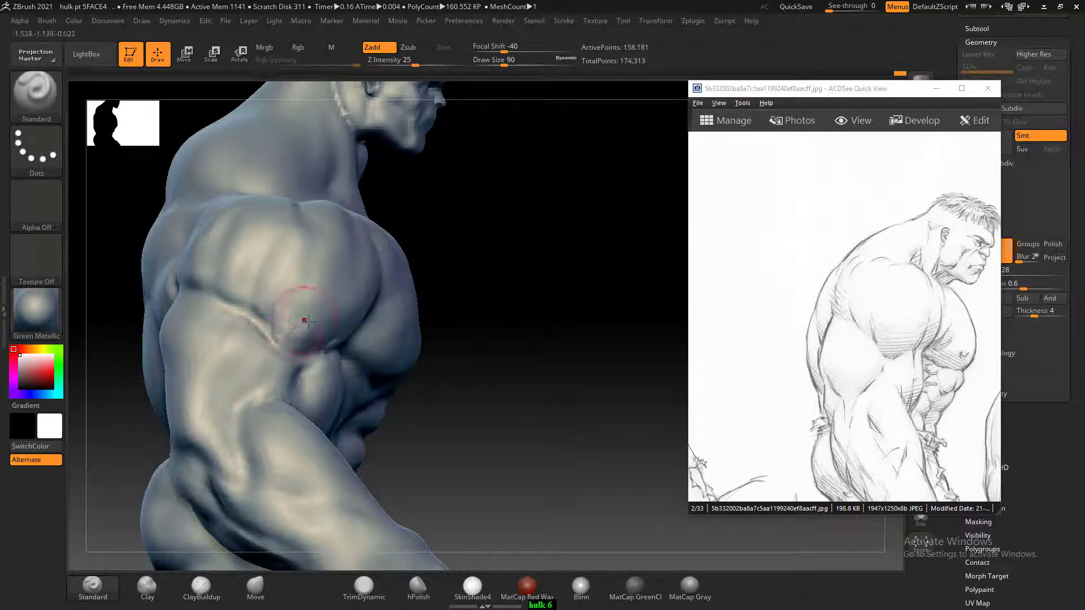
# - Smooth the lower side of the deltoid at draw size 90, and decline turning on Sticky Keys
pyautogui.press('shift')
pyautogui.press('shift')
pyautogui.press('shift')
pyautogui.press('shift')
pyautogui.press('shift')
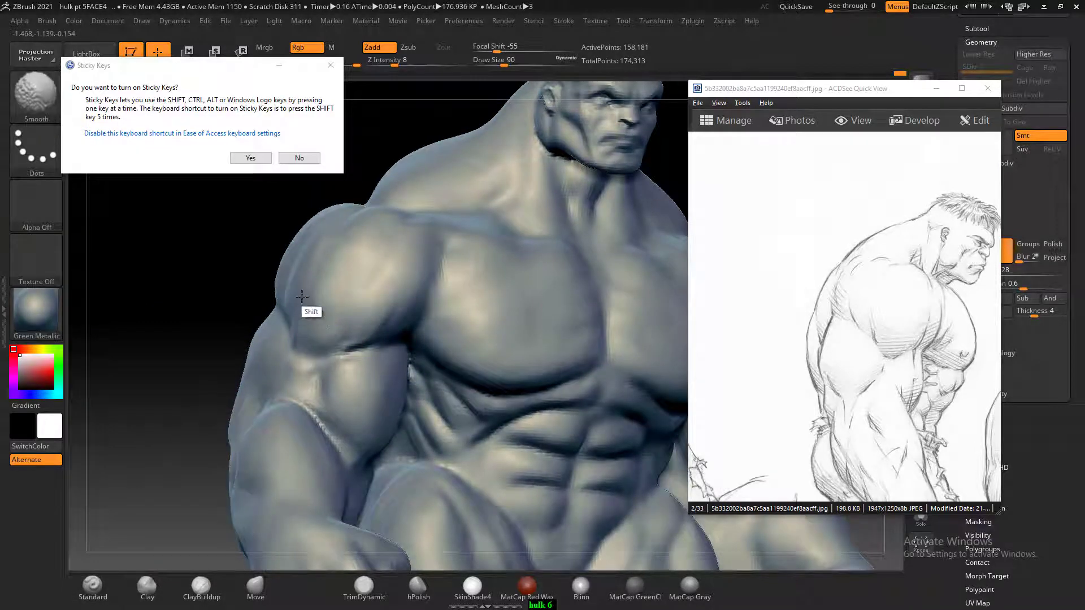
pyautogui.click(305, 159)
pyautogui.moveTo(242, 210); pyautogui.dragTo(548, 213)
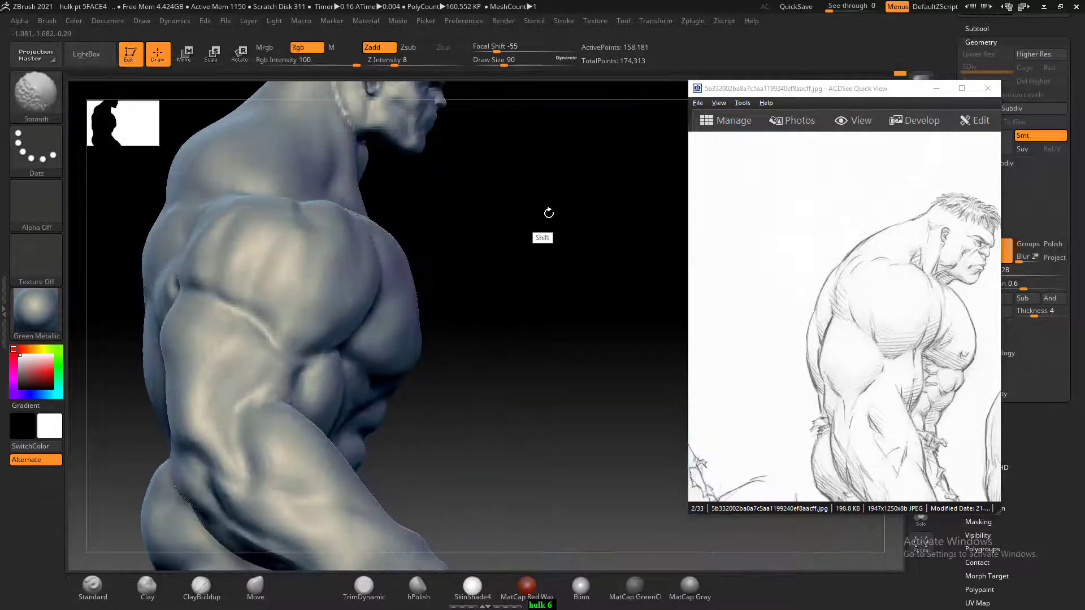
pyautogui.keyDown('alt'); pyautogui.moveTo(557, 281); pyautogui.dragTo(562, 284); pyautogui.keyUp('alt')
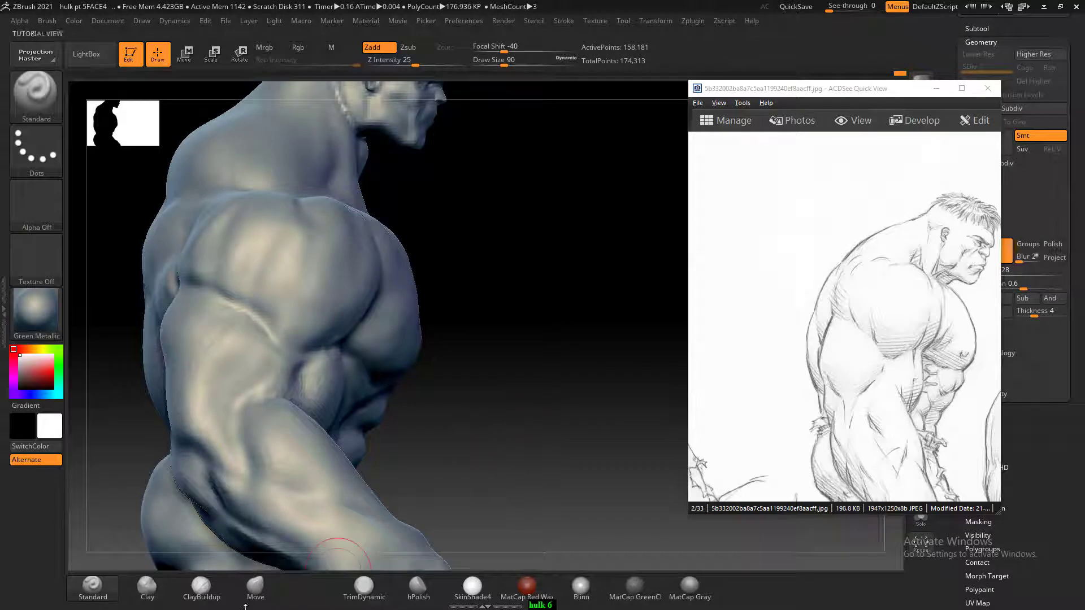
# - Set the Standard brush to focal shift 78 and draw size 58, and carve the muscle divisions on the outer arm near the elbow
pyautogui.moveTo(506, 49); pyautogui.dragTo(563, 50)
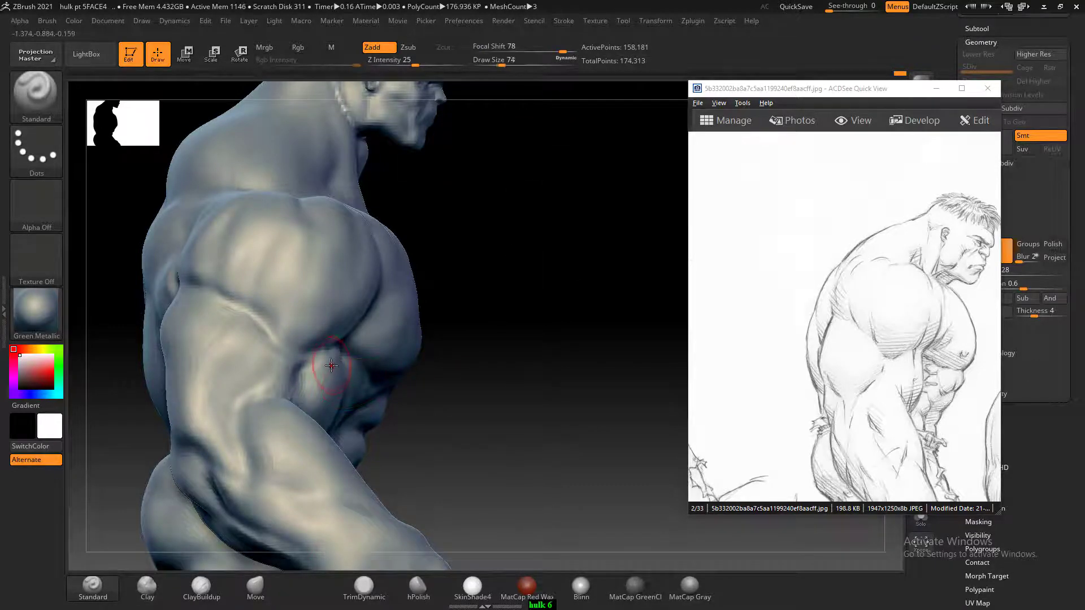
pyautogui.moveTo(545, 368); pyautogui.dragTo(549, 331)
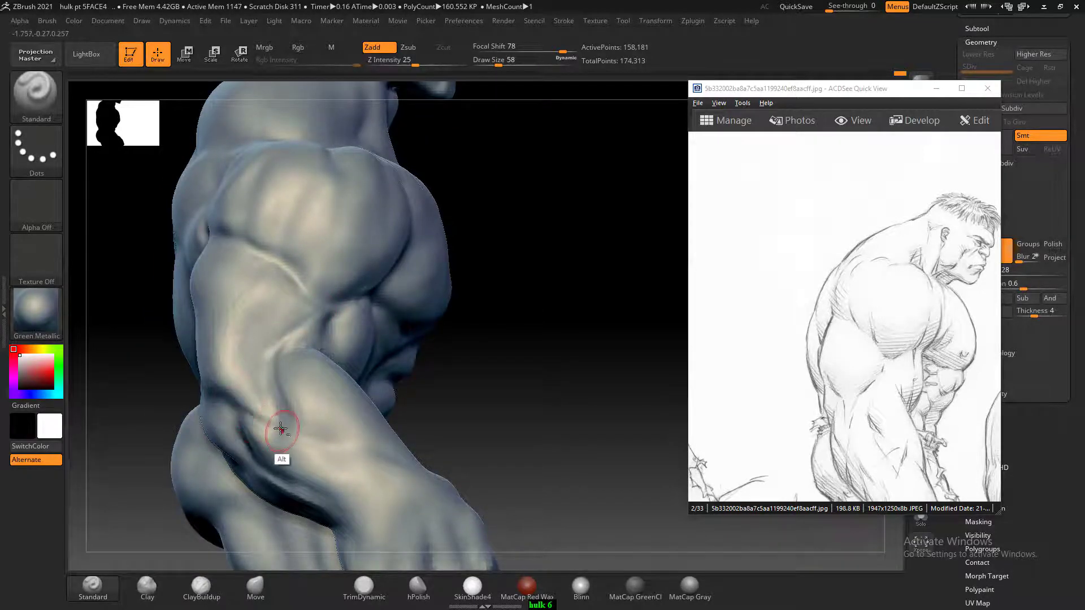
pyautogui.moveTo(472, 348)
pyautogui.mouseDown()
pyautogui.moveTo(528, 356)
pyautogui.moveTo(477, 342)
pyautogui.moveTo(487, 347)
pyautogui.mouseUp()
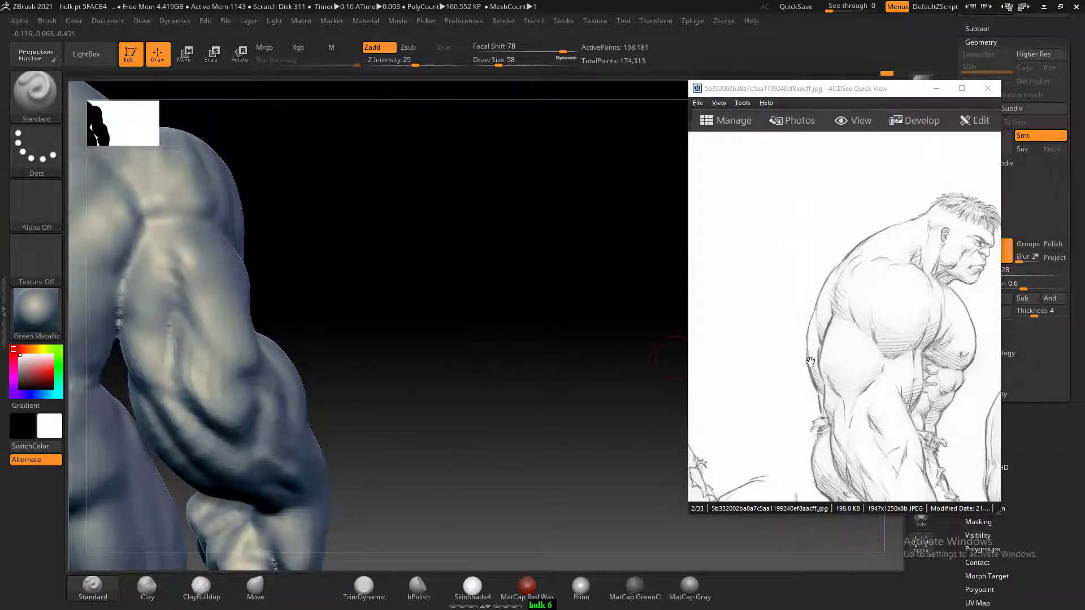
# - Show the back-view arm in the reference drawing and carve the triceps edge above the elbow with the Standard brush at draw size 58
pyautogui.moveTo(871, 352); pyautogui.dragTo(652, 260)
pyautogui.moveTo(861, 332); pyautogui.dragTo(841, 336)
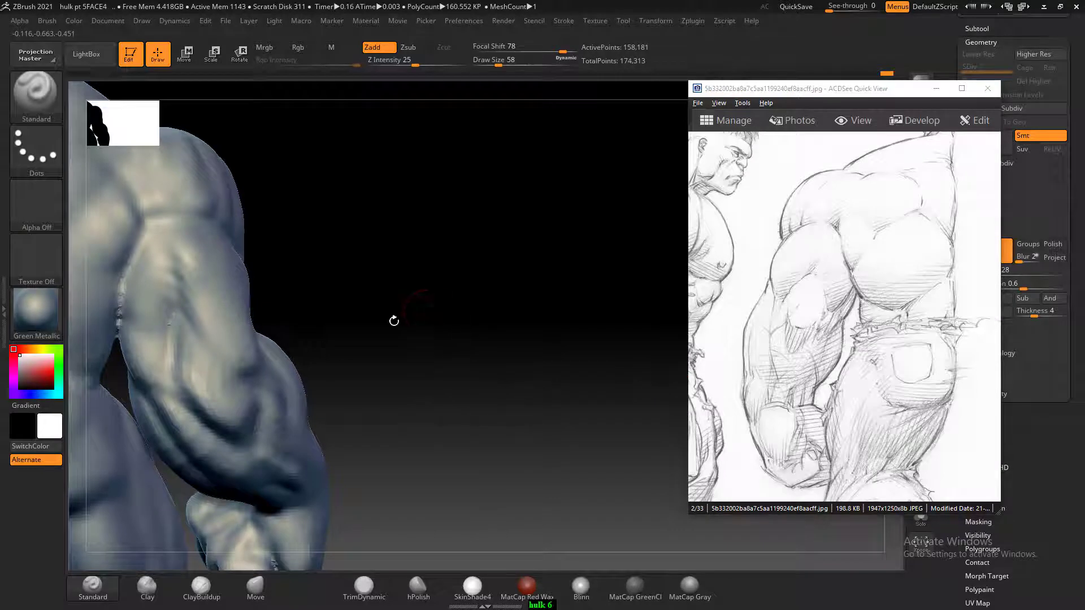
pyautogui.moveTo(393, 321)
pyautogui.mouseDown()
pyautogui.moveTo(426, 310)
pyautogui.moveTo(492, 313)
pyautogui.mouseUp()
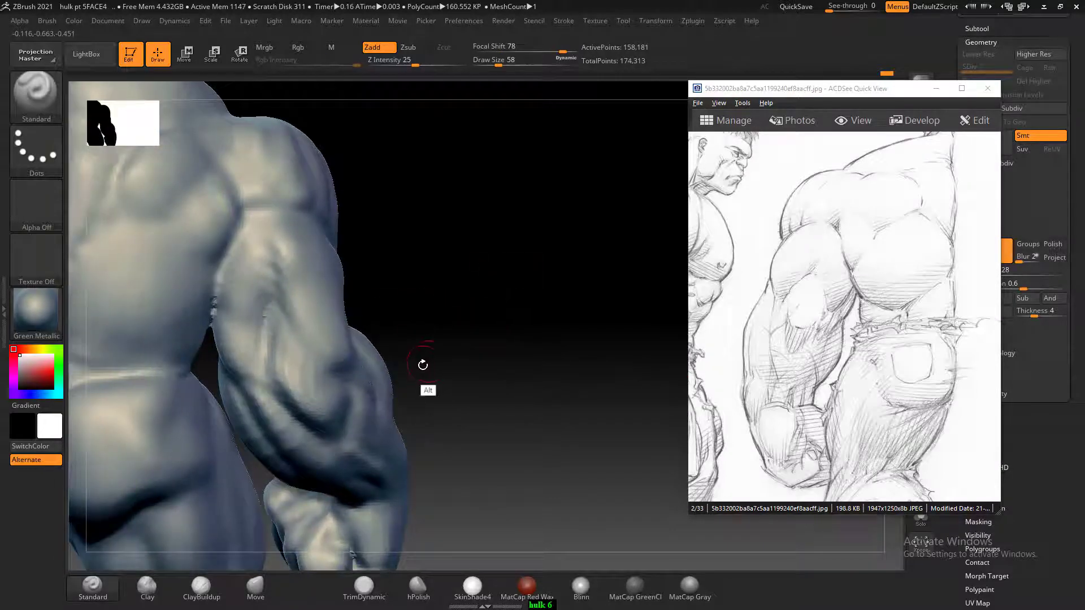
pyautogui.moveTo(317, 368)
pyautogui.keyDown('alt'); pyautogui.mouseDown()
pyautogui.moveTo(274, 341)
pyautogui.moveTo(322, 382)
pyautogui.moveTo(275, 334)
pyautogui.moveTo(310, 346)
pyautogui.moveTo(333, 370)
pyautogui.mouseUp(); pyautogui.keyUp('alt')
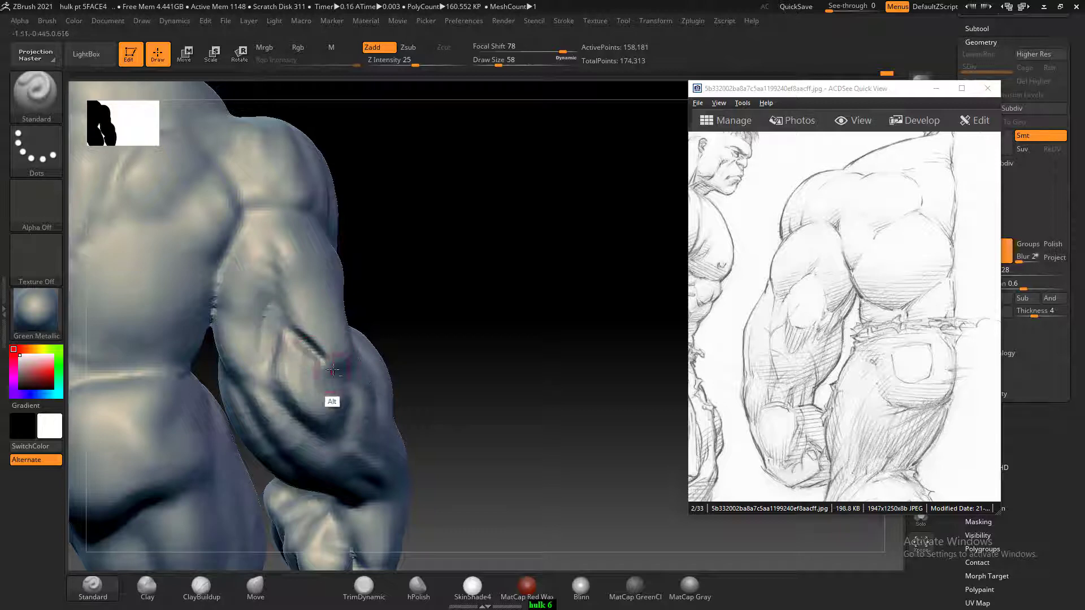
pyautogui.moveTo(457, 352)
pyautogui.mouseDown()
pyautogui.moveTo(339, 394)
pyautogui.moveTo(288, 395)
pyautogui.moveTo(317, 414)
pyautogui.moveTo(293, 402)
pyautogui.mouseUp()
pyautogui.moveTo(479, 305); pyautogui.dragTo(454, 355)
# - Build up the inner head of the triceps with the ClayBuildup brush at draw size 86
pyautogui.click(199, 587)
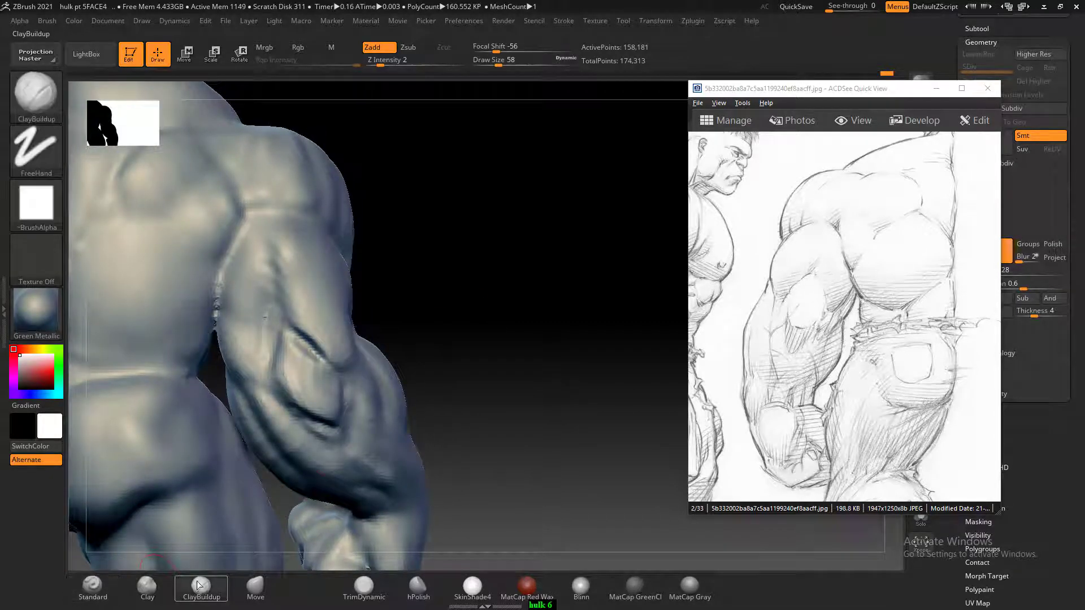
pyautogui.moveTo(458, 305); pyautogui.dragTo(330, 312)
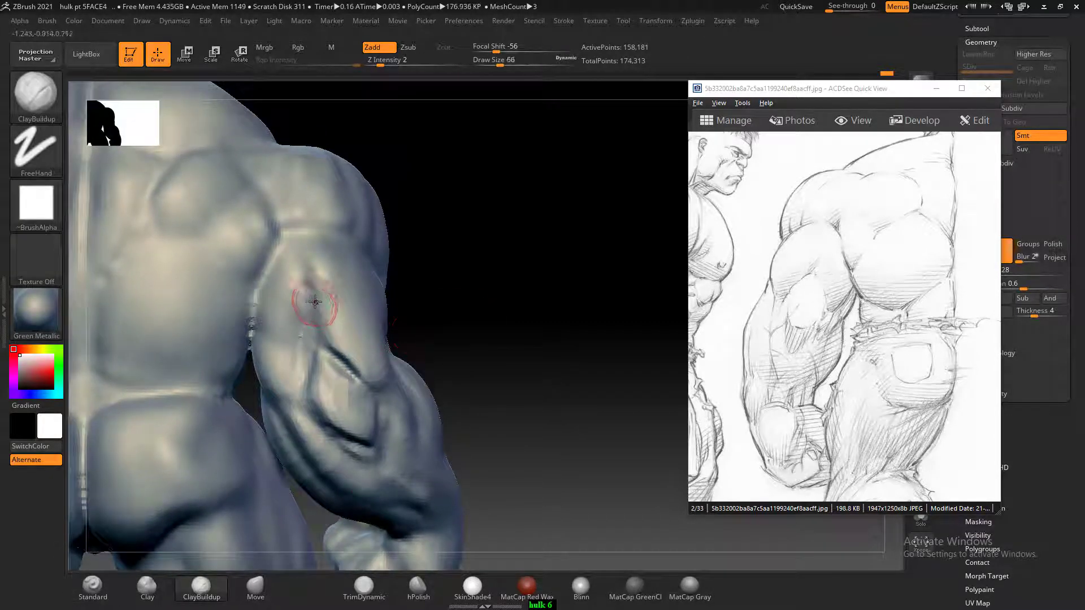
pyautogui.press(']')
pyautogui.press(']')
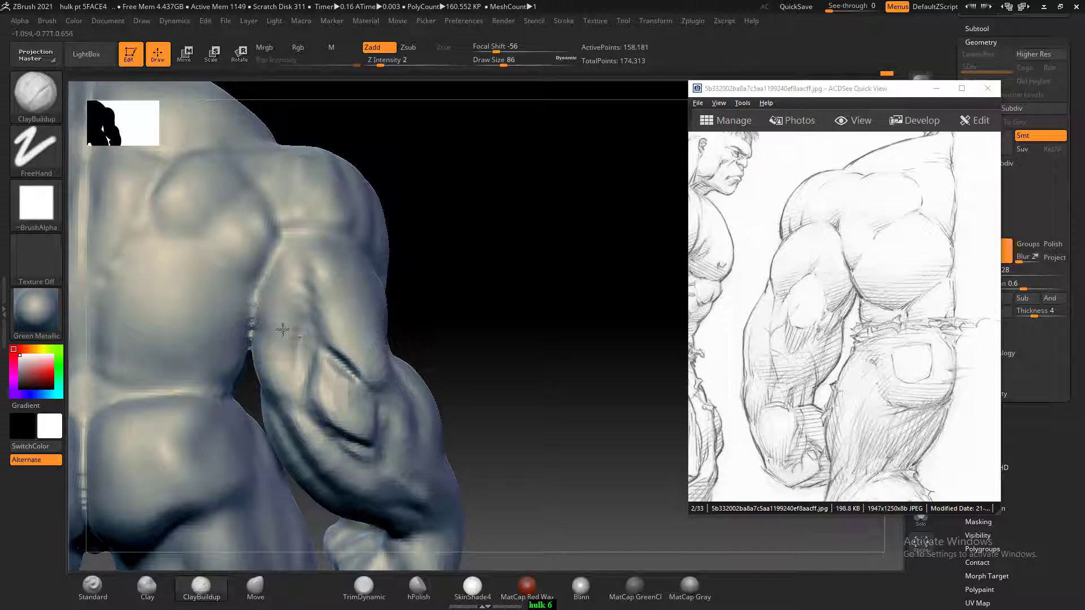
pyautogui.moveTo(282, 330)
pyautogui.mouseDown()
pyautogui.moveTo(293, 357)
pyautogui.moveTo(282, 330)
pyautogui.mouseUp()
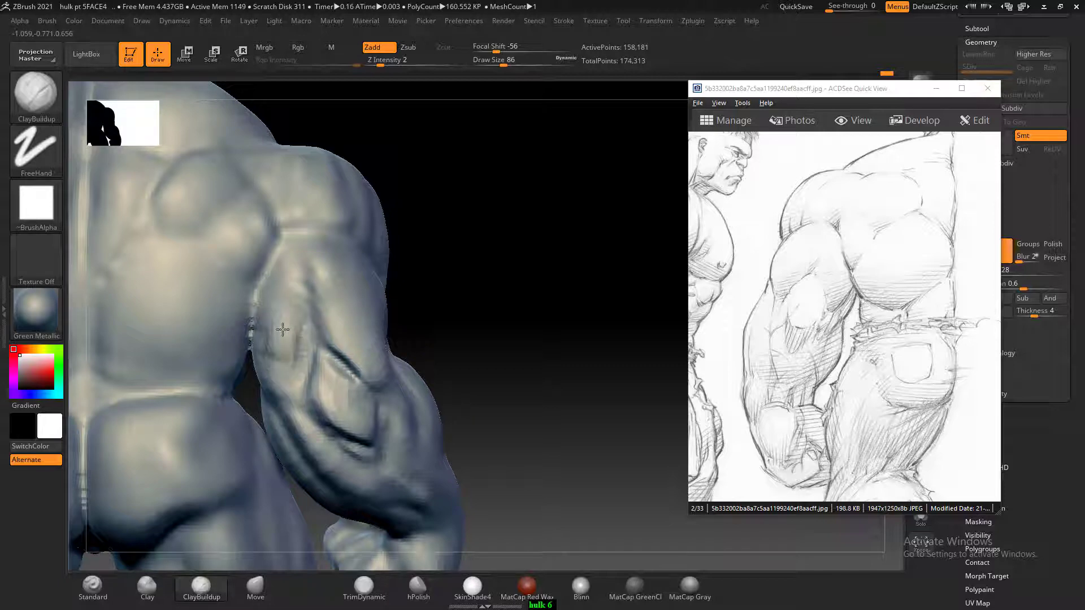
# - Add ClayBuildup volume at draw size 86 to the outer triceps head and along the length of the inner head
pyautogui.moveTo(448, 276); pyautogui.dragTo(350, 331)
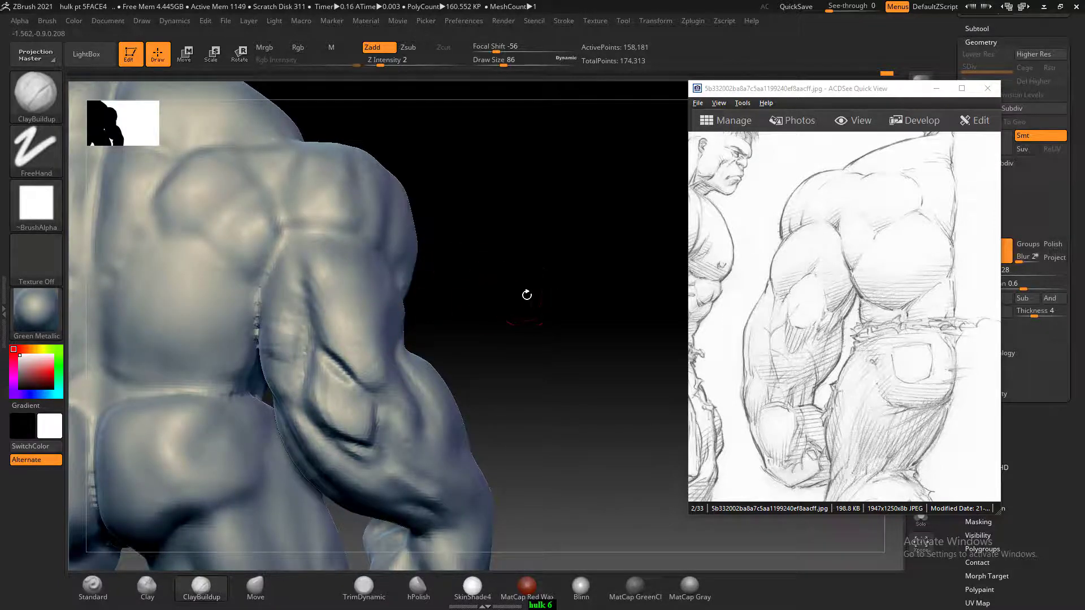
pyautogui.moveTo(526, 295); pyautogui.dragTo(353, 334)
pyautogui.moveTo(536, 284); pyautogui.dragTo(383, 334)
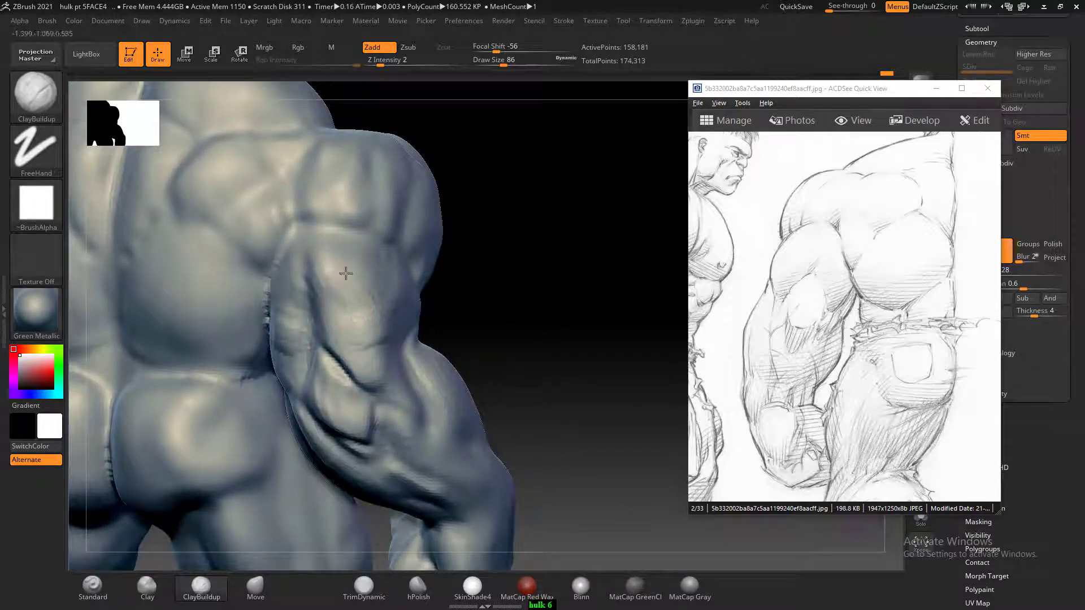
pyautogui.moveTo(346, 273); pyautogui.dragTo(366, 315)
pyautogui.moveTo(500, 278); pyautogui.dragTo(421, 317)
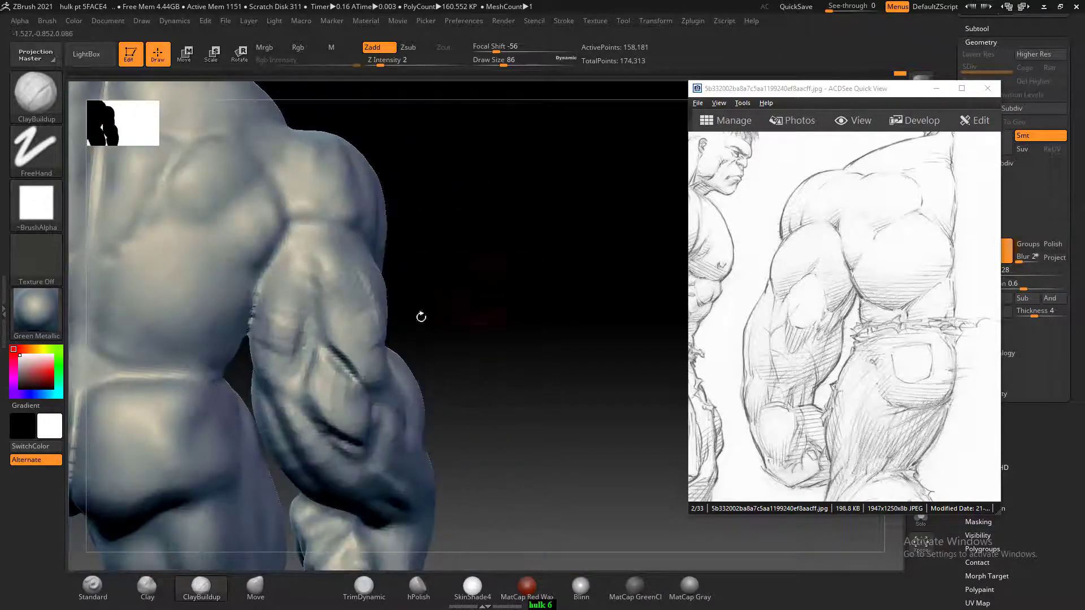
pyautogui.moveTo(282, 278); pyautogui.dragTo(279, 370)
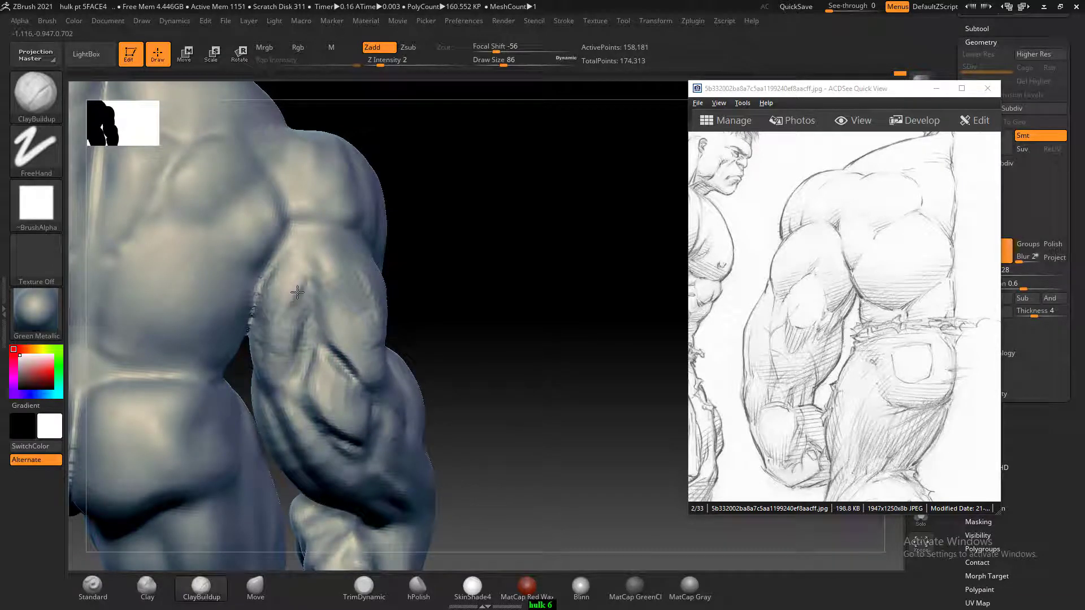
# - Smooth the inner triceps head and carve its lower edge with the Standard brush at draw size 62
pyautogui.moveTo(526, 281); pyautogui.dragTo(313, 333)
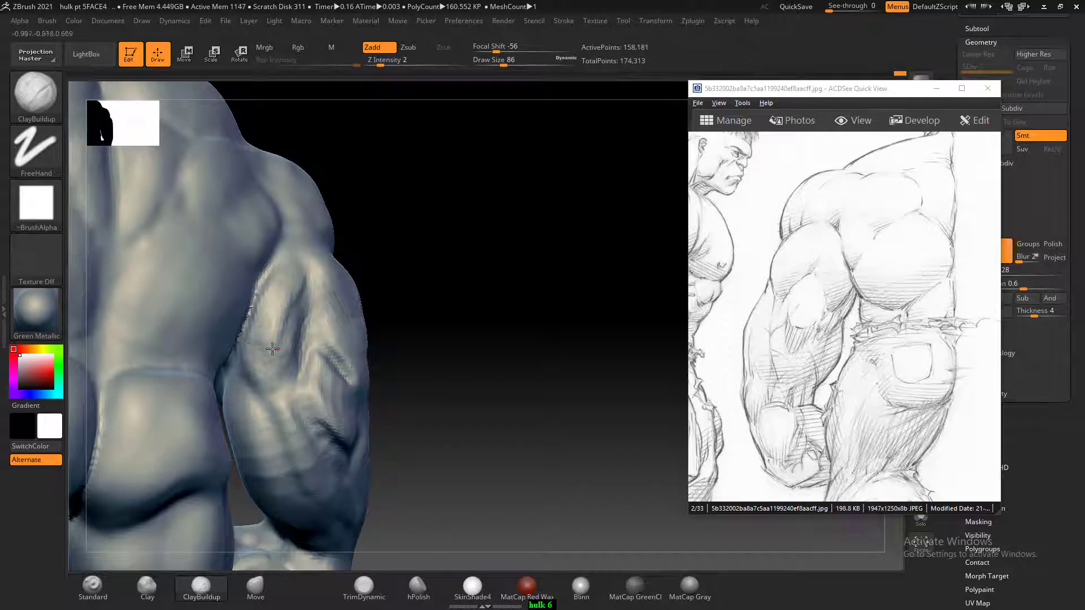
pyautogui.press('shift')
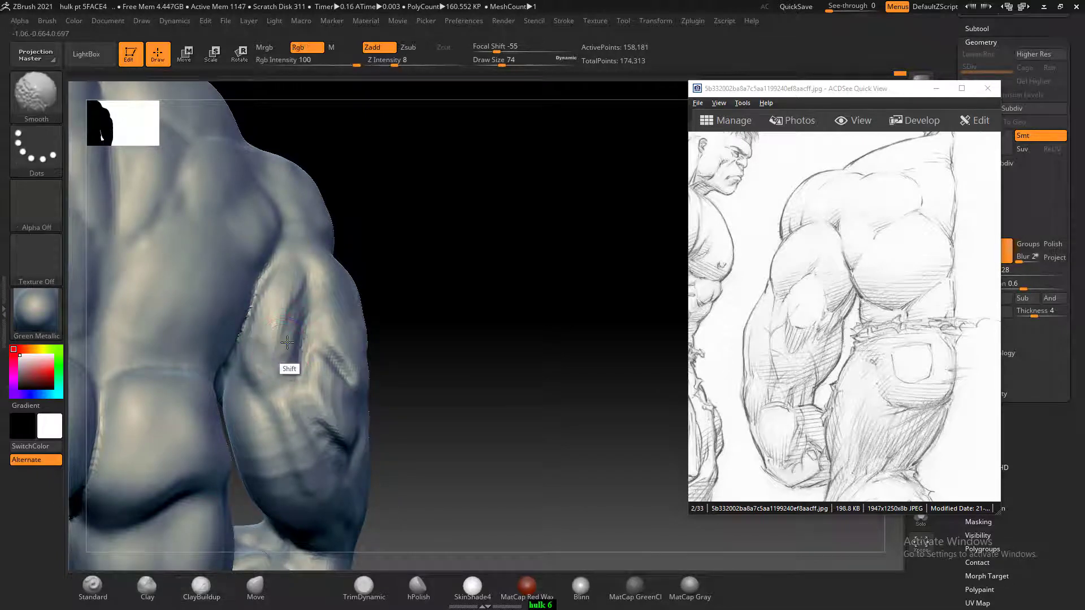
pyautogui.keyDown('shift'); pyautogui.moveTo(287, 341); pyautogui.dragTo(250, 389); pyautogui.keyUp('shift')
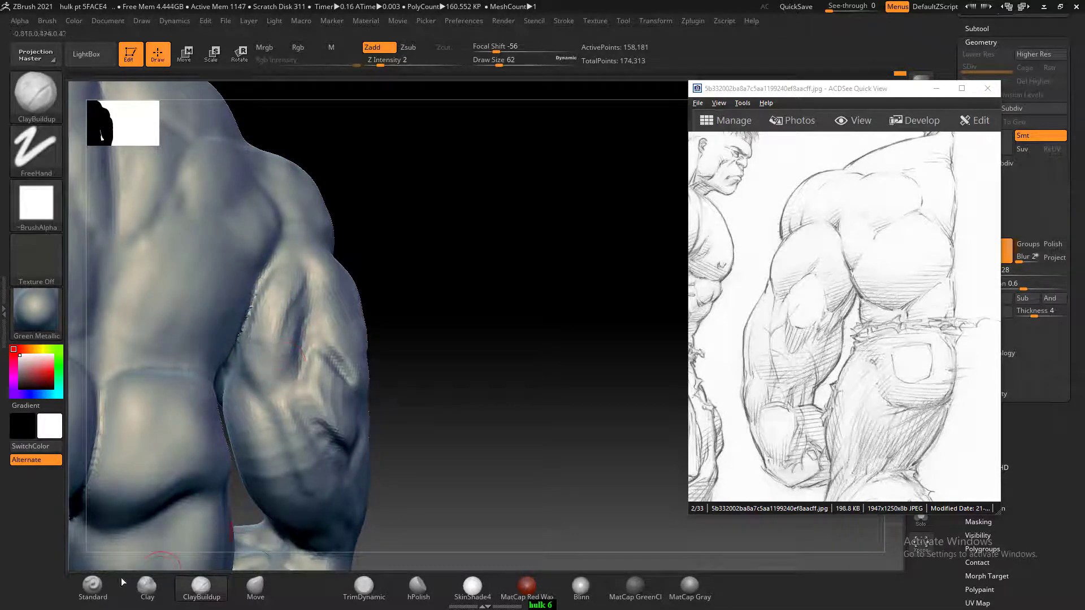
pyautogui.click(92, 586)
pyautogui.press('alt')
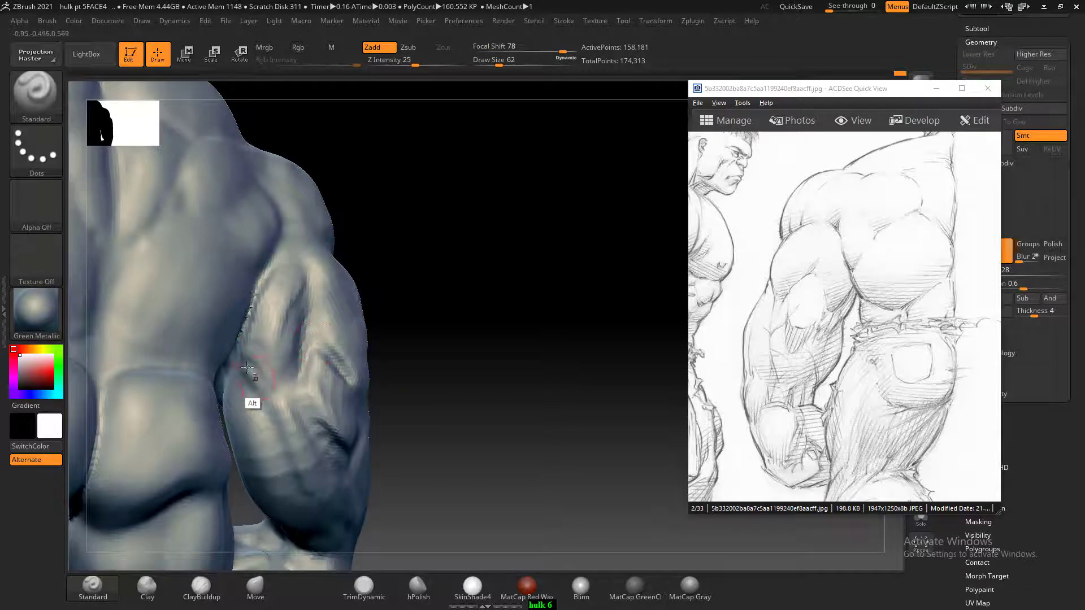
pyautogui.press('shift')
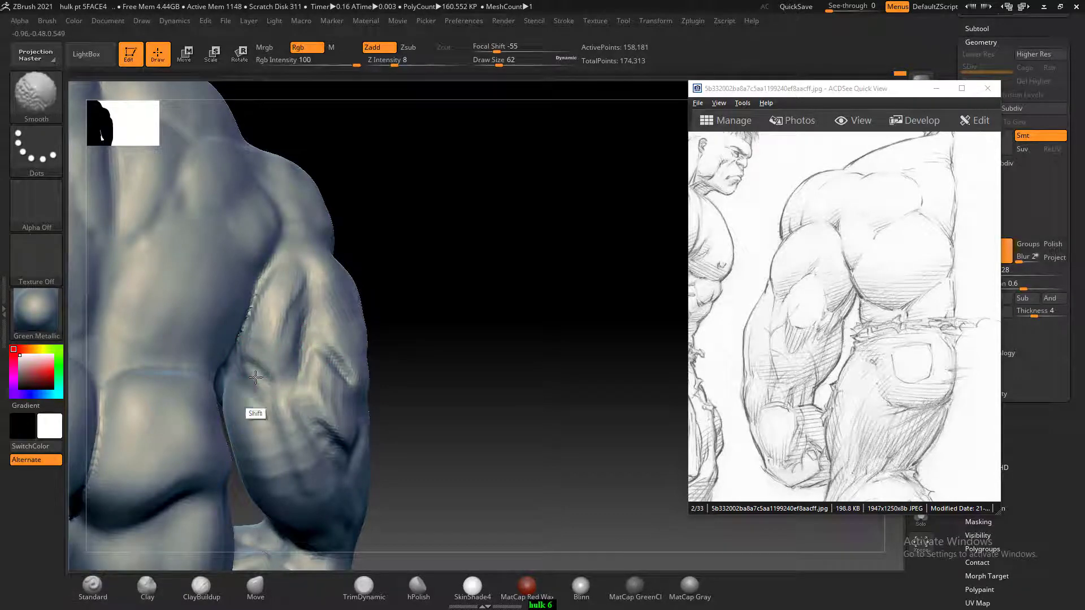
pyautogui.moveTo(446, 252)
pyautogui.mouseDown()
pyautogui.moveTo(467, 245)
pyautogui.moveTo(488, 292)
pyautogui.moveTo(484, 321)
pyautogui.mouseUp()
# - Shape the triceps heads and the tendon area between them with ClayBuildup at draw sizes 62 and 78, and smooth the strokes
pyautogui.click(201, 589)
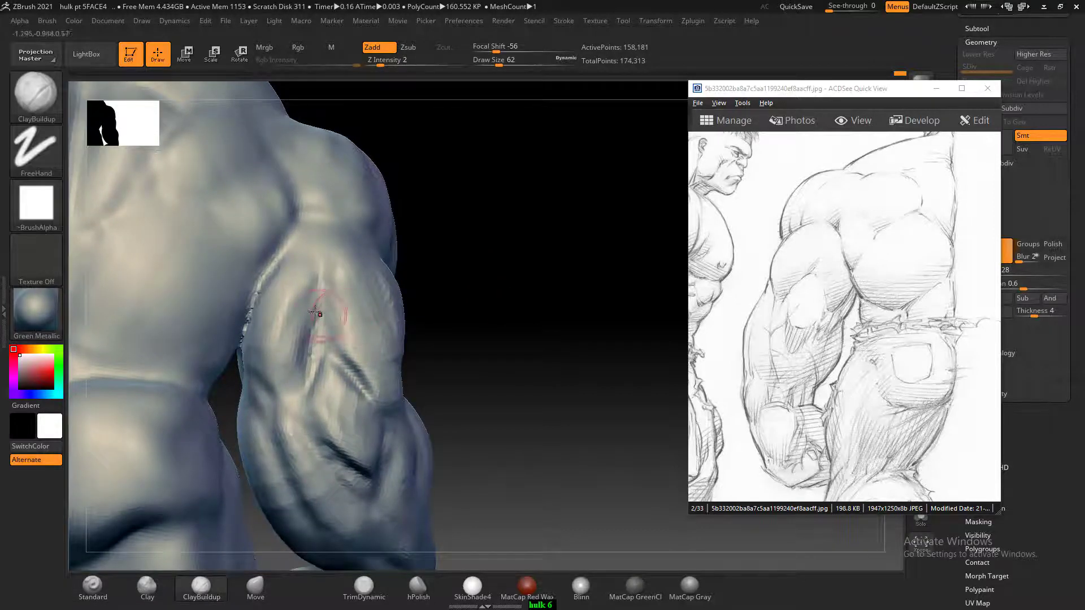
pyautogui.moveTo(304, 311); pyautogui.dragTo(334, 289)
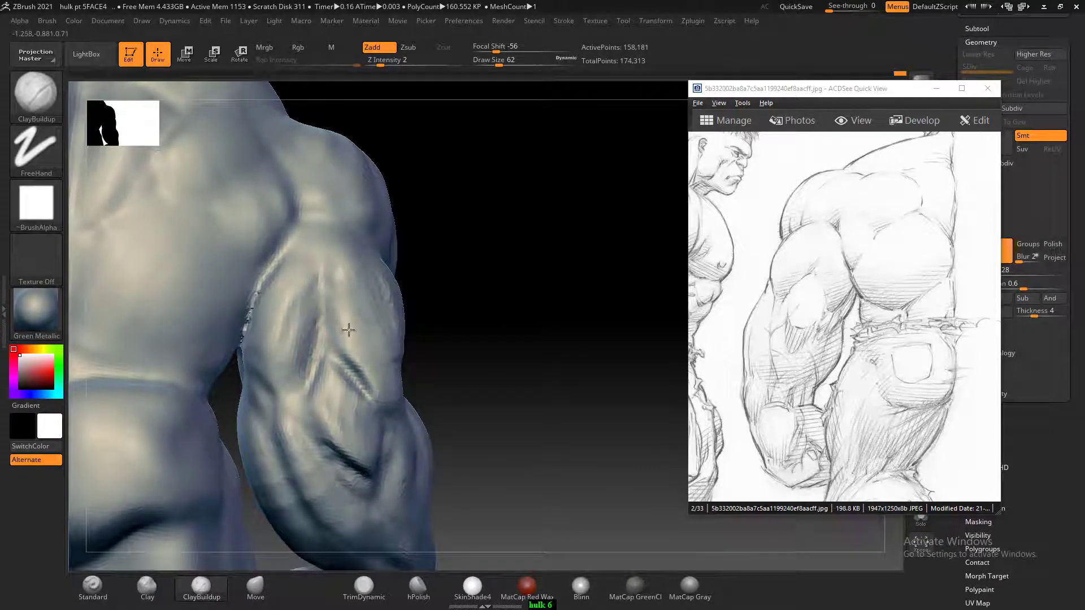
pyautogui.keyDown('alt'); pyautogui.moveTo(349, 333); pyautogui.dragTo(366, 375); pyautogui.keyUp('alt')
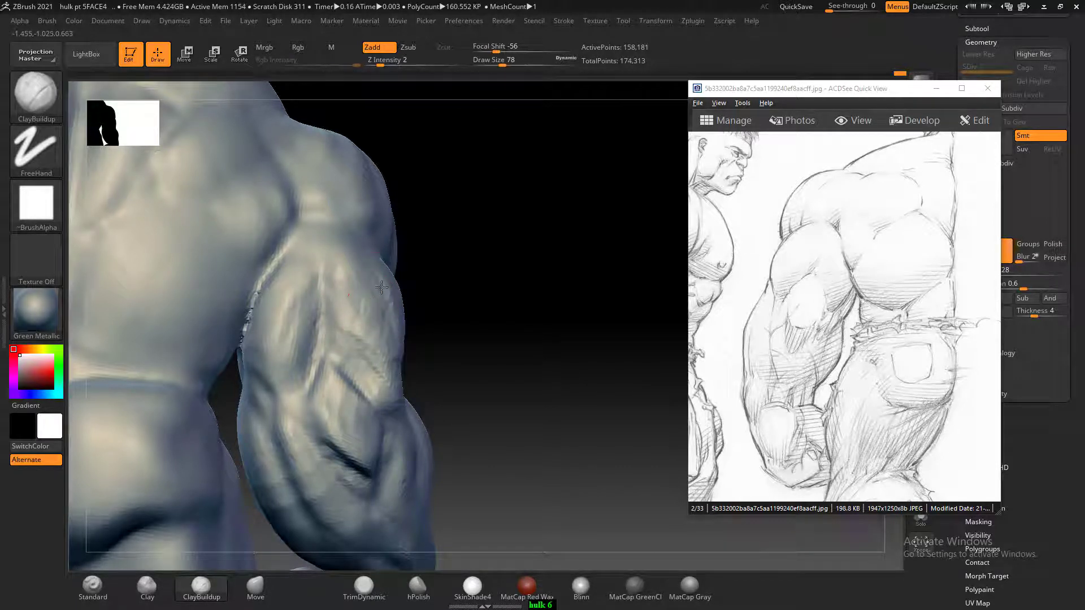
pyautogui.press('shift')
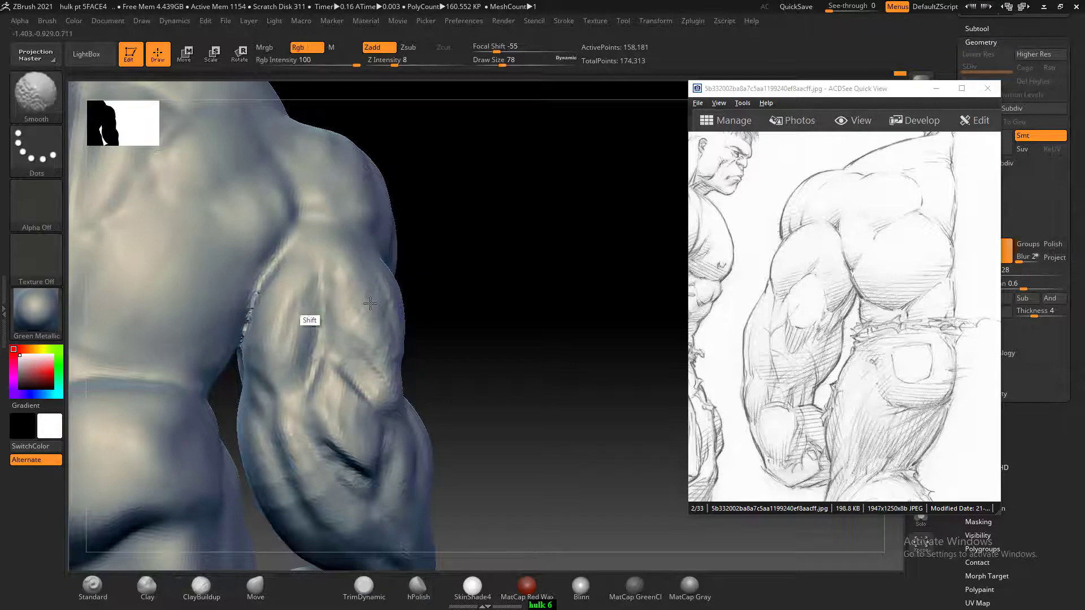
pyautogui.moveTo(370, 303)
pyautogui.keyDown('shift'); pyautogui.mouseDown()
pyautogui.moveTo(363, 391)
pyautogui.moveTo(344, 352)
pyautogui.moveTo(345, 371)
pyautogui.moveTo(330, 376)
pyautogui.moveTo(366, 441)
pyautogui.moveTo(371, 386)
pyautogui.moveTo(369, 462)
pyautogui.moveTo(349, 446)
pyautogui.mouseUp(); pyautogui.keyUp('shift')
pyautogui.press('shift')
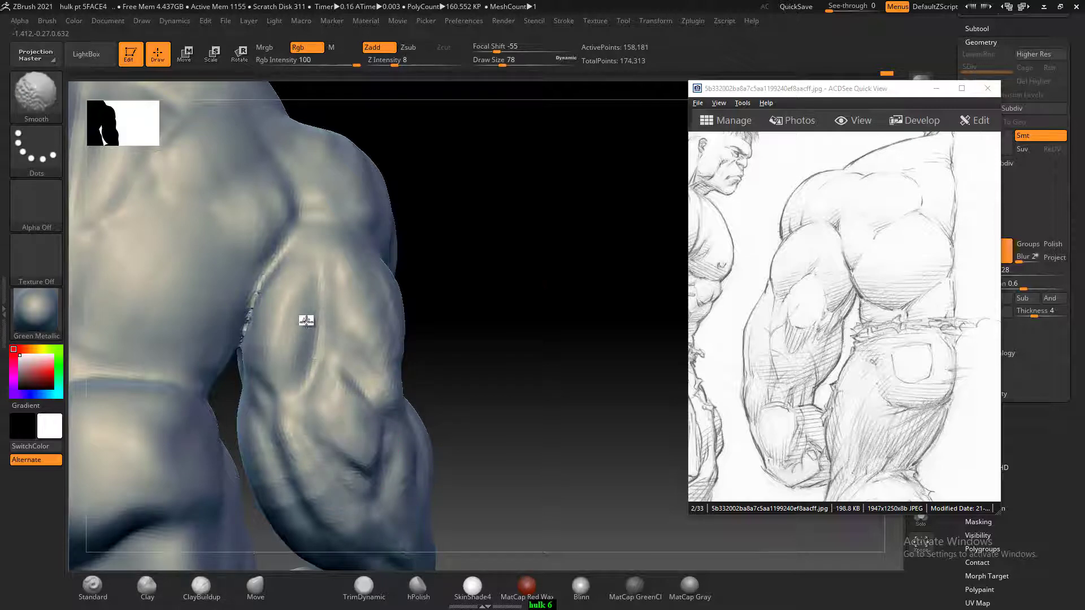
# - Smooth the outer side of the triceps down toward the elbow at draw size 78
pyautogui.moveTo(560, 283); pyautogui.dragTo(581, 290)
pyautogui.press('shift')
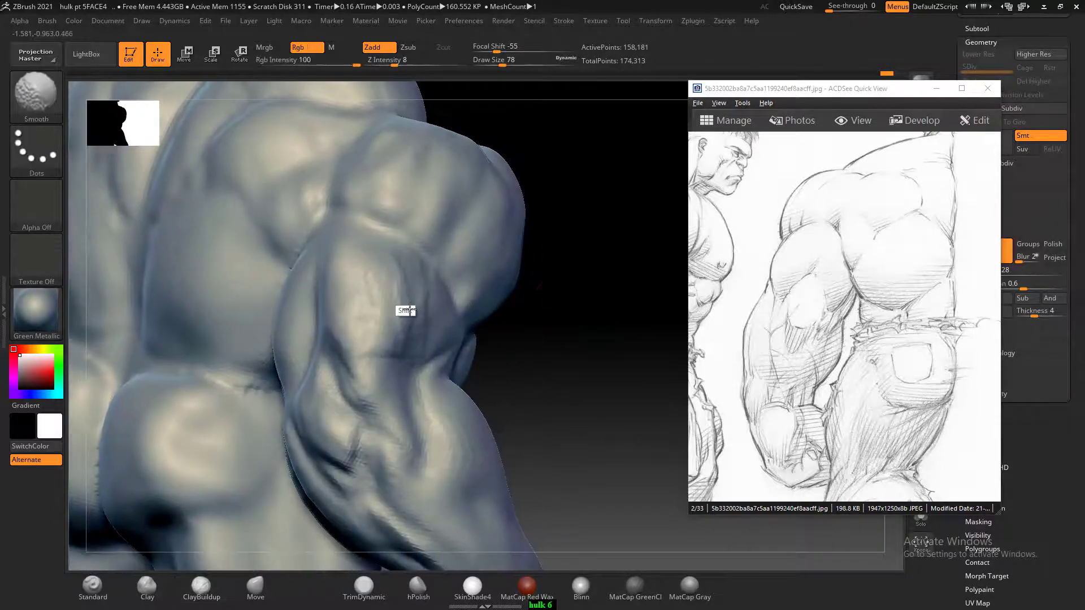
pyautogui.moveTo(409, 309)
pyautogui.keyDown('shift'); pyautogui.mouseDown()
pyautogui.moveTo(349, 341)
pyautogui.moveTo(384, 391)
pyautogui.mouseUp(); pyautogui.keyUp('shift')
pyautogui.moveTo(410, 309)
pyautogui.keyDown('shift'); pyautogui.mouseDown()
pyautogui.moveTo(410, 277)
pyautogui.moveTo(379, 329)
pyautogui.moveTo(377, 388)
pyautogui.mouseUp(); pyautogui.keyUp('shift')
# - Fill the area above the elbow with ClayBuildup at draw sizes 90 and 58, and smooth it into the triceps
pyautogui.moveTo(463, 396)
pyautogui.mouseDown()
pyautogui.moveTo(572, 334)
pyautogui.moveTo(563, 344)
pyautogui.mouseUp()
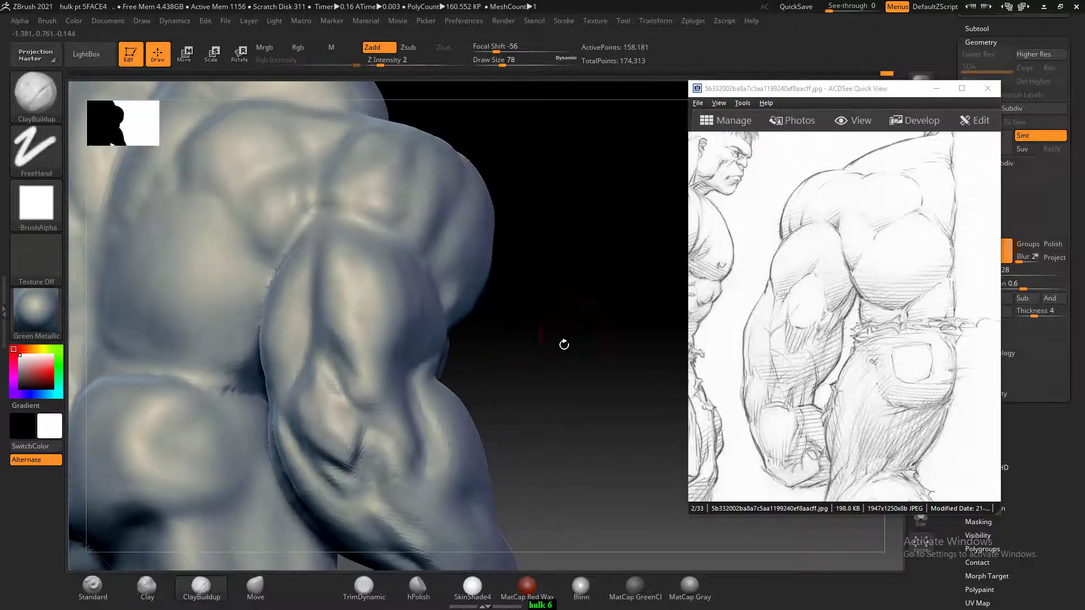
pyautogui.press(']')
pyautogui.moveTo(387, 391)
pyautogui.mouseDown()
pyautogui.moveTo(351, 384)
pyautogui.moveTo(361, 408)
pyautogui.mouseUp()
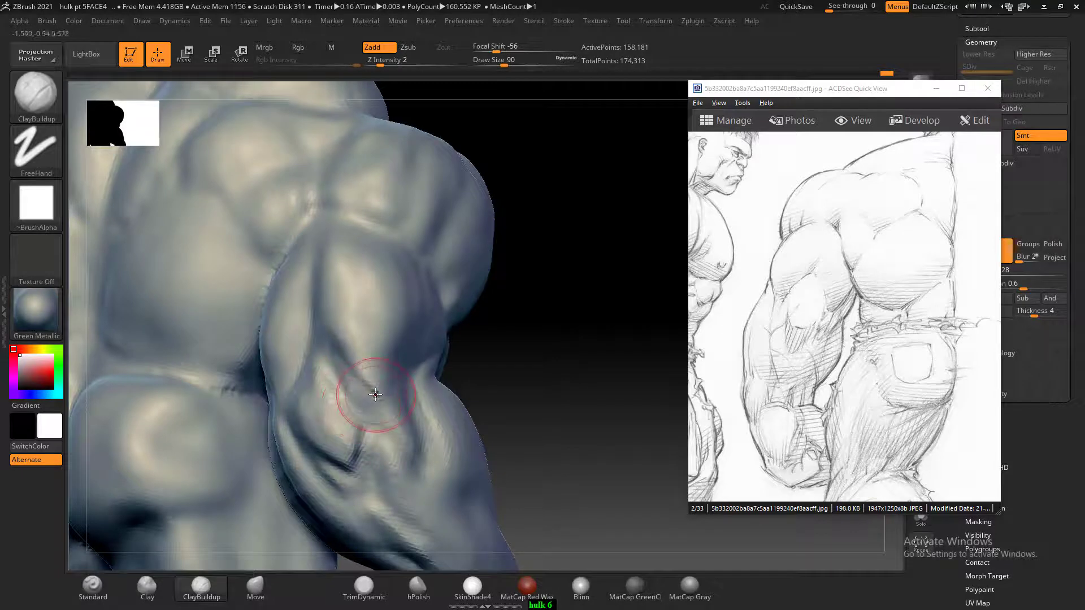
pyautogui.press('[')
pyautogui.press('[')
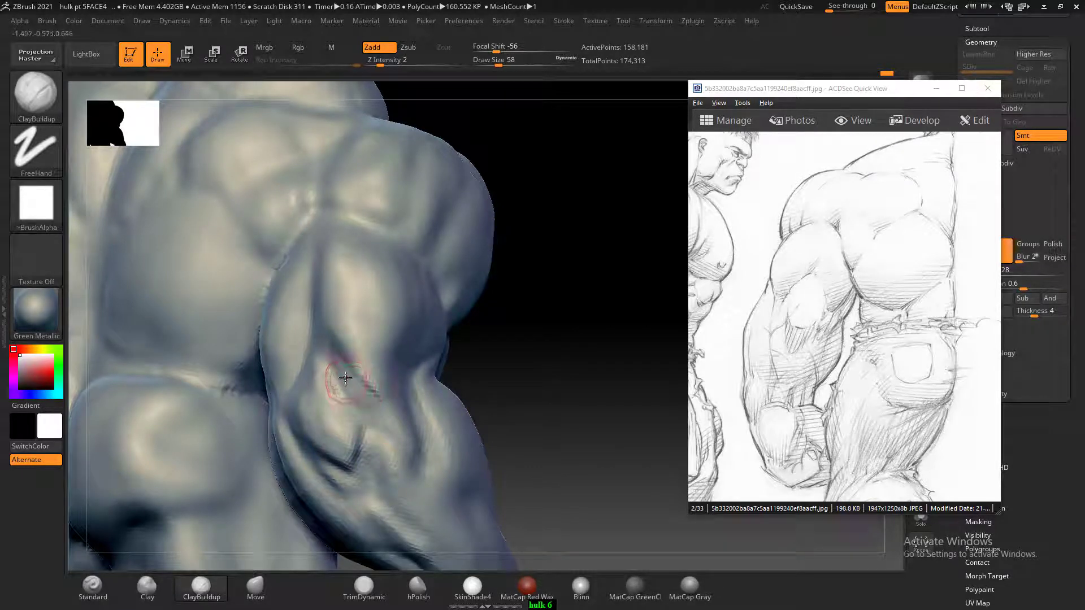
pyautogui.press('shift')
pyautogui.moveTo(374, 376)
pyautogui.keyDown('shift'); pyautogui.mouseDown()
pyautogui.moveTo(352, 380)
pyautogui.moveTo(369, 429)
pyautogui.mouseUp(); pyautogui.keyUp('shift')
# - Carve the outer upper arm between the deltoid and the elbow with ClayBuildup at draw size 86
pyautogui.moveTo(553, 340)
pyautogui.mouseDown()
pyautogui.moveTo(351, 346)
pyautogui.moveTo(435, 371)
pyautogui.mouseUp()
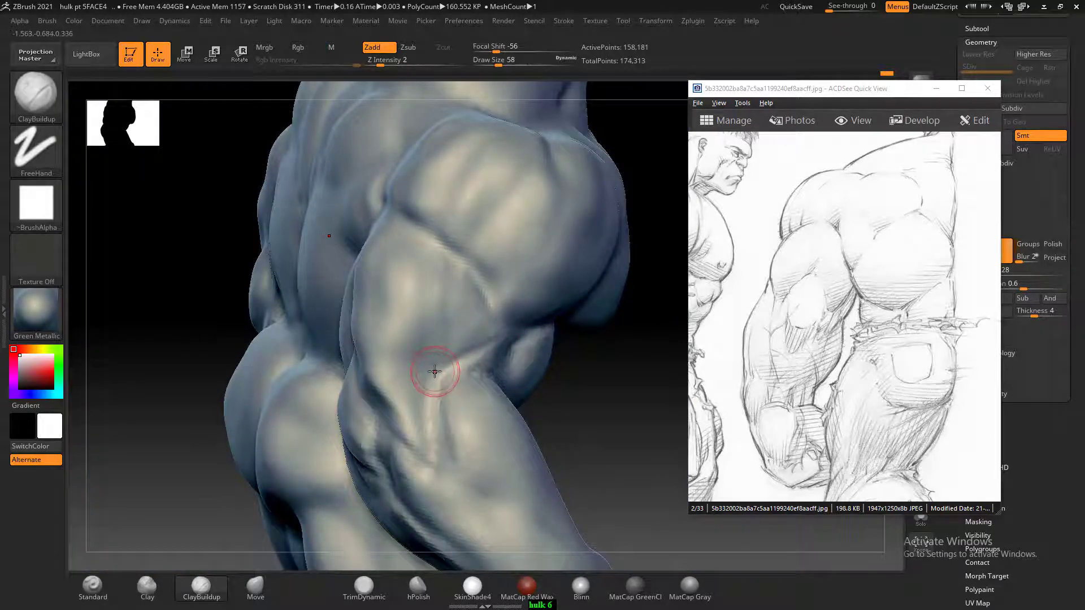
pyautogui.press(']')
pyautogui.press(']')
pyautogui.moveTo(429, 330)
pyautogui.keyDown('alt'); pyautogui.mouseDown()
pyautogui.moveTo(422, 416)
pyautogui.moveTo(427, 330)
pyautogui.mouseUp(); pyautogui.keyUp('alt')
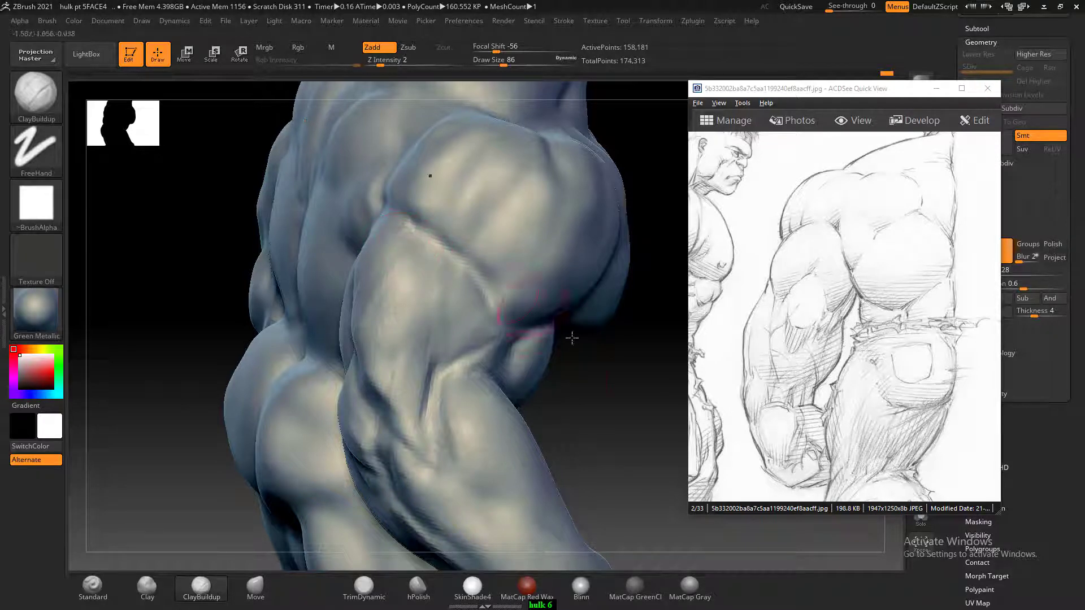
# - Carve the boundary between the rear deltoid and the triceps, down to the armpit, with the Standard brush at draw size 42
pyautogui.moveTo(634, 370); pyautogui.dragTo(655, 353)
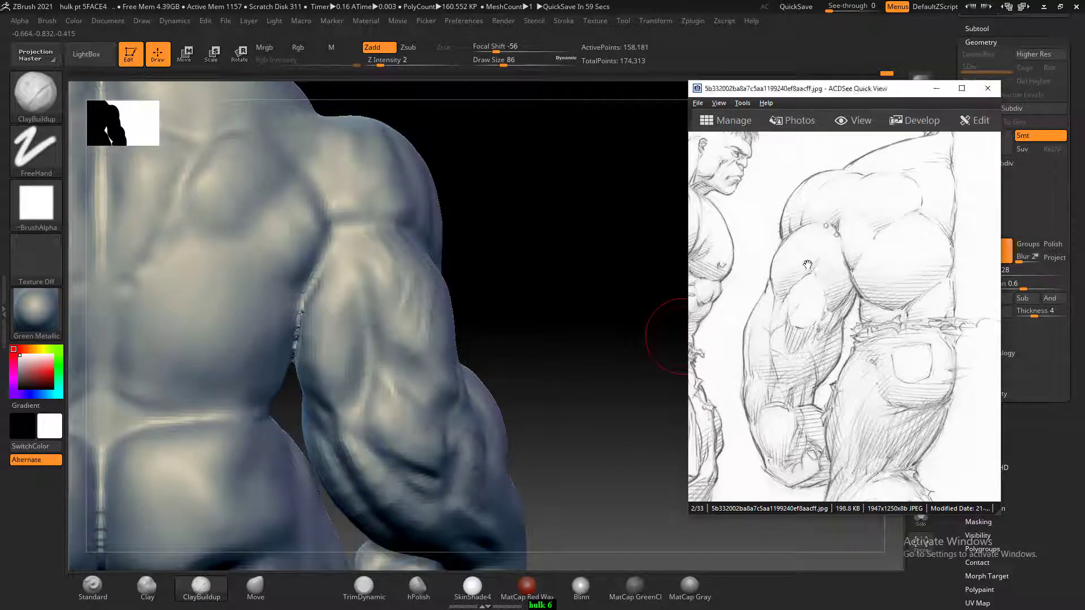
pyautogui.click(92, 587)
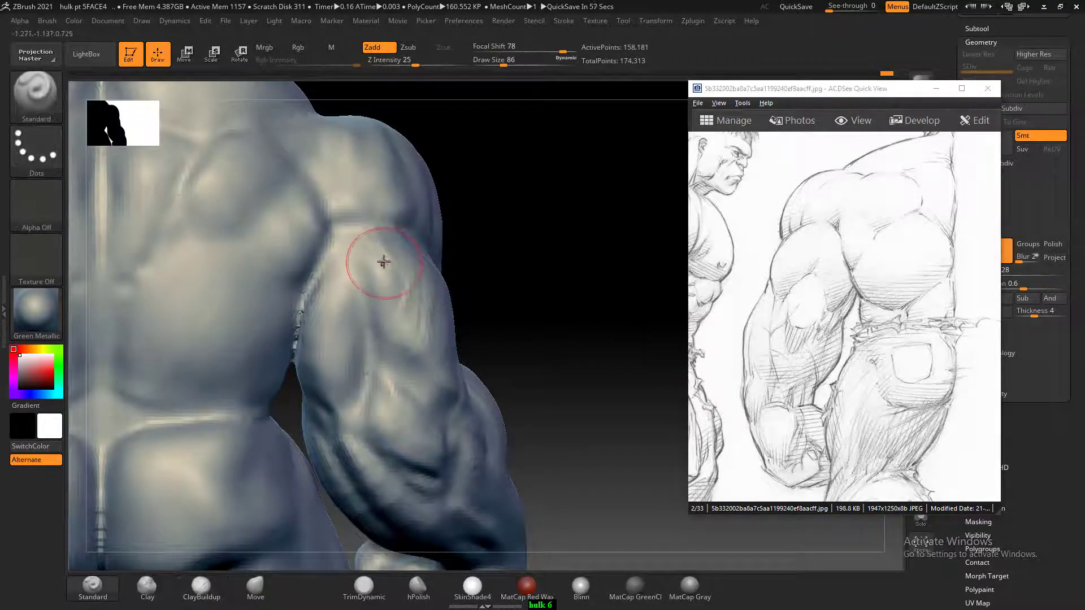
pyautogui.press('[')
pyautogui.press('[')
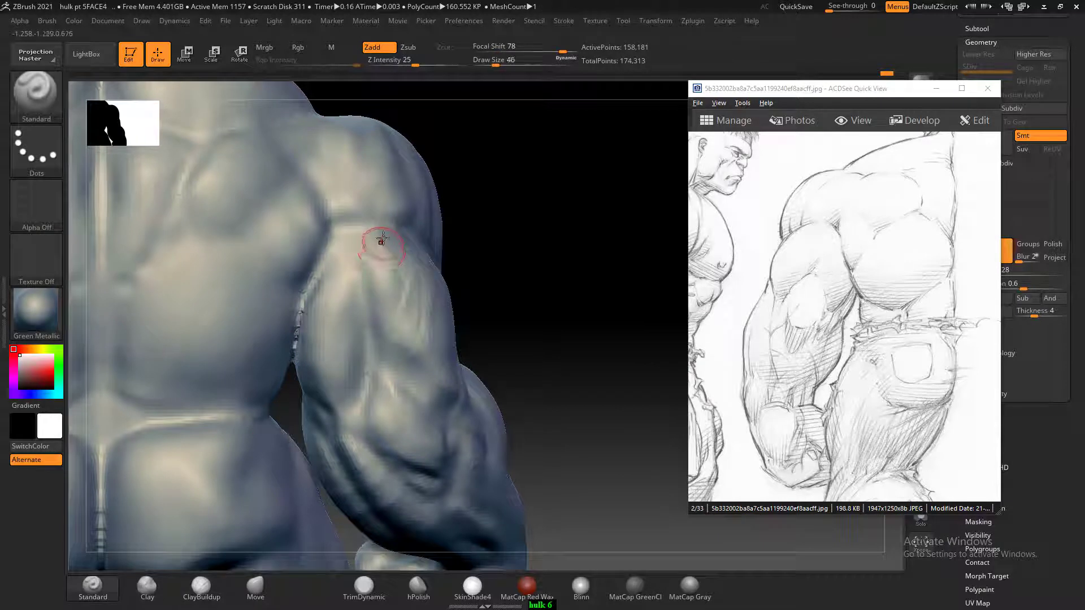
pyautogui.press('[')
pyautogui.keyDown('alt'); pyautogui.moveTo(370, 221); pyautogui.dragTo(439, 258); pyautogui.keyUp('alt')
pyautogui.keyDown('alt'); pyautogui.moveTo(368, 228); pyautogui.dragTo(328, 266); pyautogui.keyUp('alt')
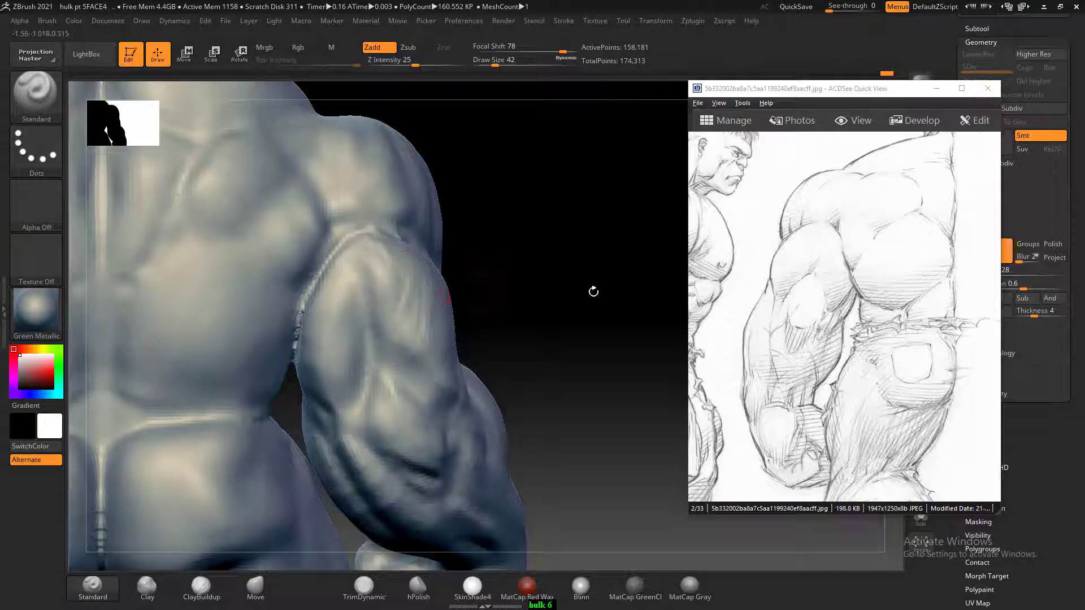
# - Carve the division between the triceps heads on the opposite arm with the Standard brush at draw size 42
pyautogui.keyDown('alt'); pyautogui.moveTo(502, 317); pyautogui.dragTo(765, 355); pyautogui.keyUp('alt')
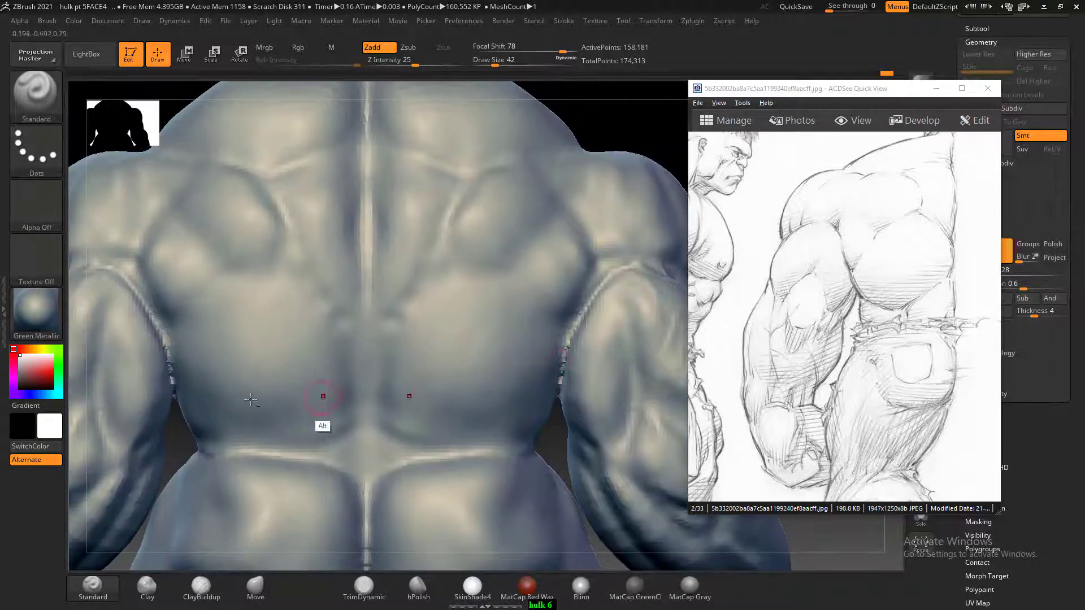
pyautogui.moveTo(174, 439)
pyautogui.keyDown('alt'); pyautogui.mouseDown()
pyautogui.moveTo(427, 375)
pyautogui.moveTo(480, 370)
pyautogui.moveTo(473, 376)
pyautogui.mouseUp(); pyautogui.keyUp('alt')
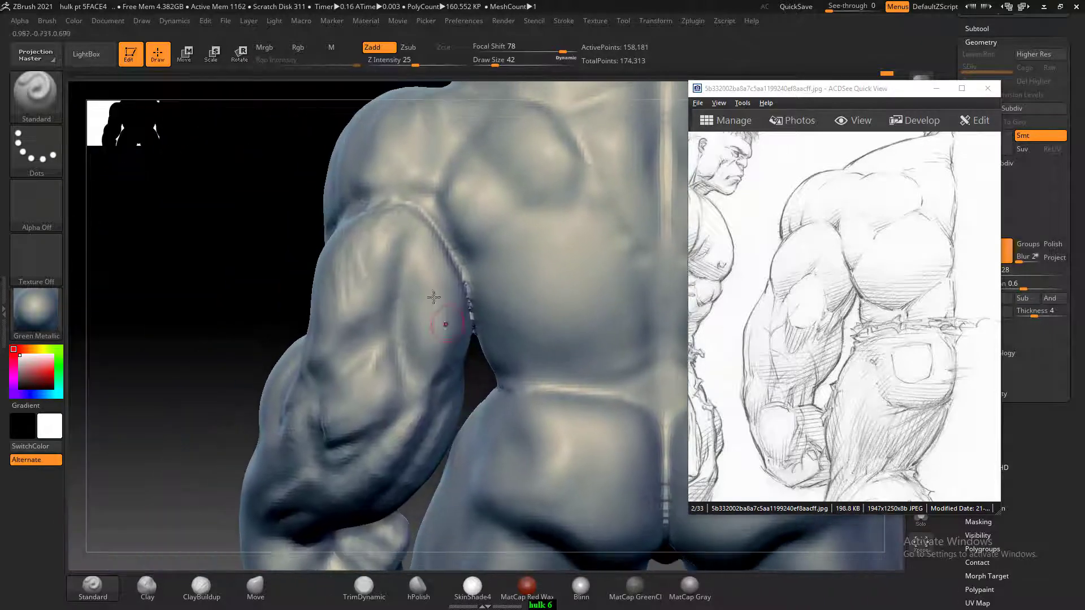
pyautogui.moveTo(420, 244)
pyautogui.keyDown('alt'); pyautogui.mouseDown()
pyautogui.moveTo(385, 275)
pyautogui.moveTo(371, 326)
pyautogui.moveTo(390, 277)
pyautogui.mouseUp(); pyautogui.keyUp('alt')
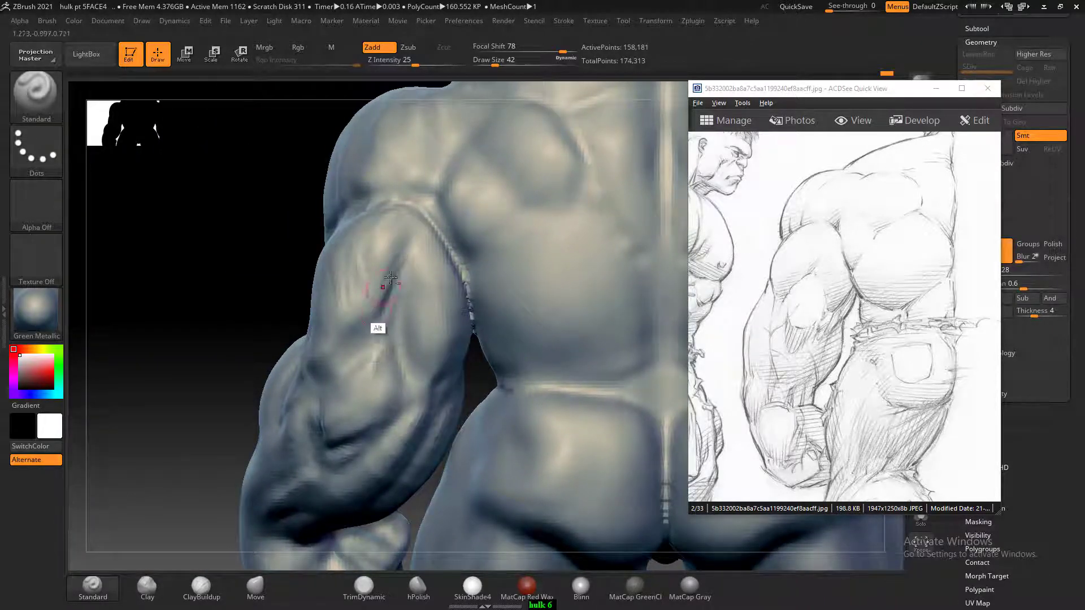
pyautogui.keyDown('alt'); pyautogui.moveTo(403, 238); pyautogui.dragTo(370, 354); pyautogui.keyUp('alt')
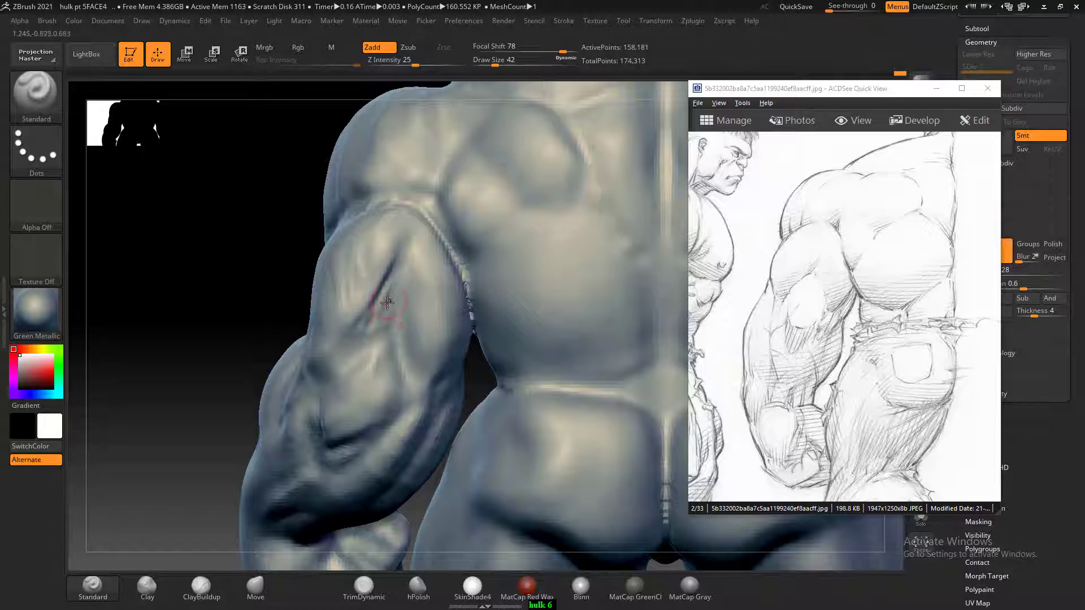
# - Soften the groove between the triceps heads with ClayBuildup at draw sizes 42 and 54, and smooth it down toward the elbow
pyautogui.click(201, 587)
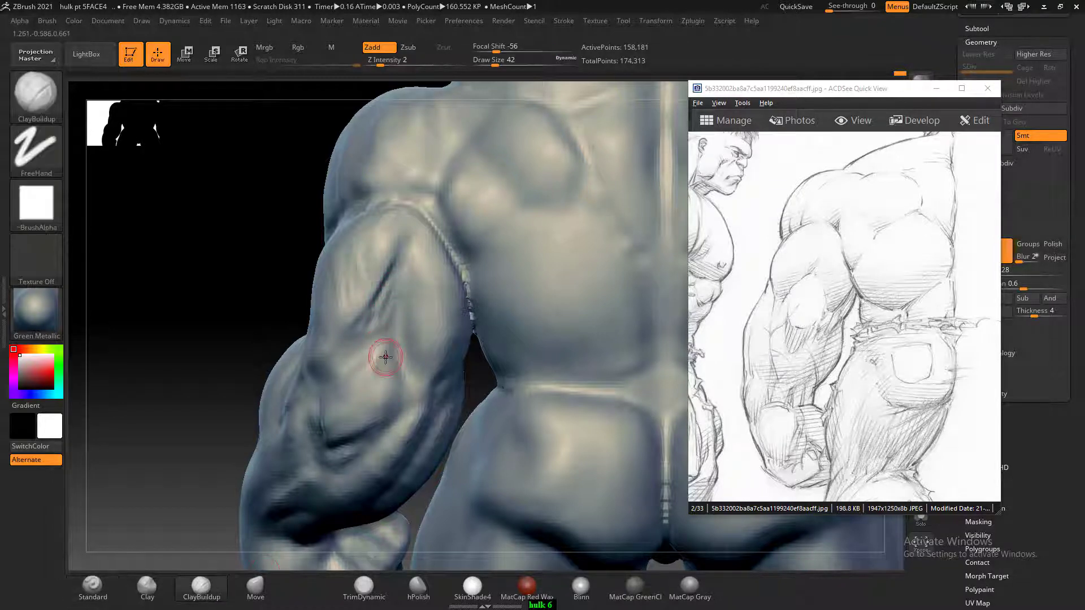
pyautogui.moveTo(380, 338); pyautogui.dragTo(374, 374)
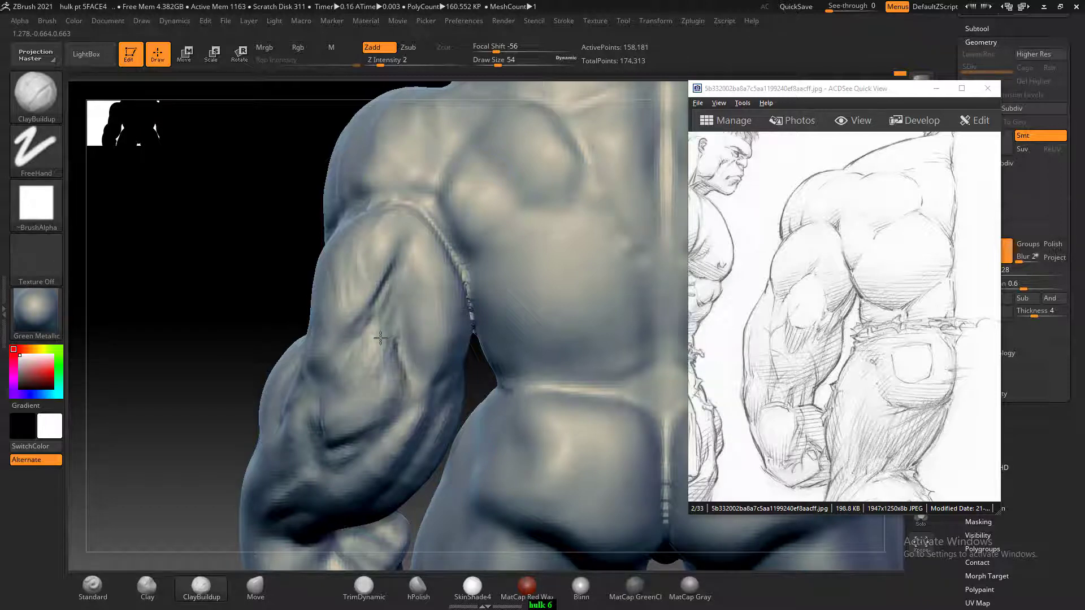
pyautogui.press('shift')
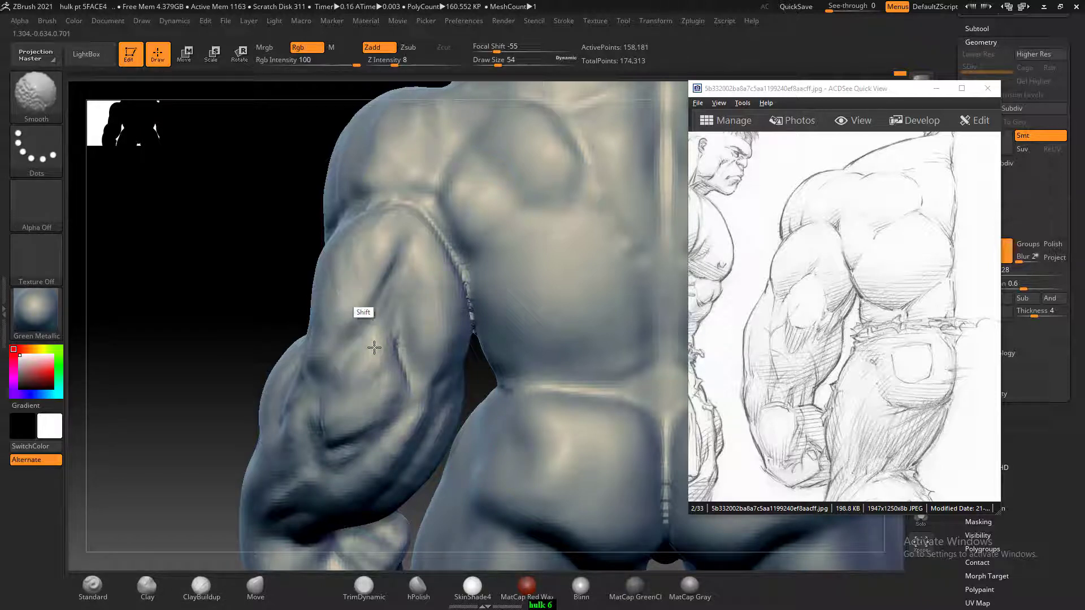
pyautogui.press('alt')
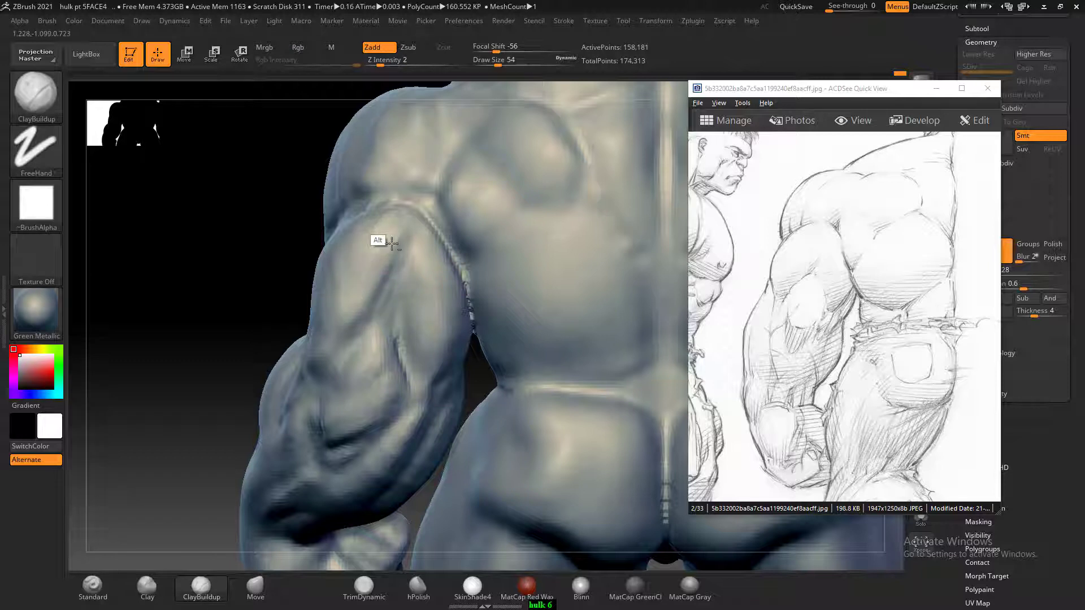
pyautogui.keyDown('alt'); pyautogui.moveTo(391, 243); pyautogui.dragTo(393, 219); pyautogui.keyUp('alt')
pyautogui.press('shift')
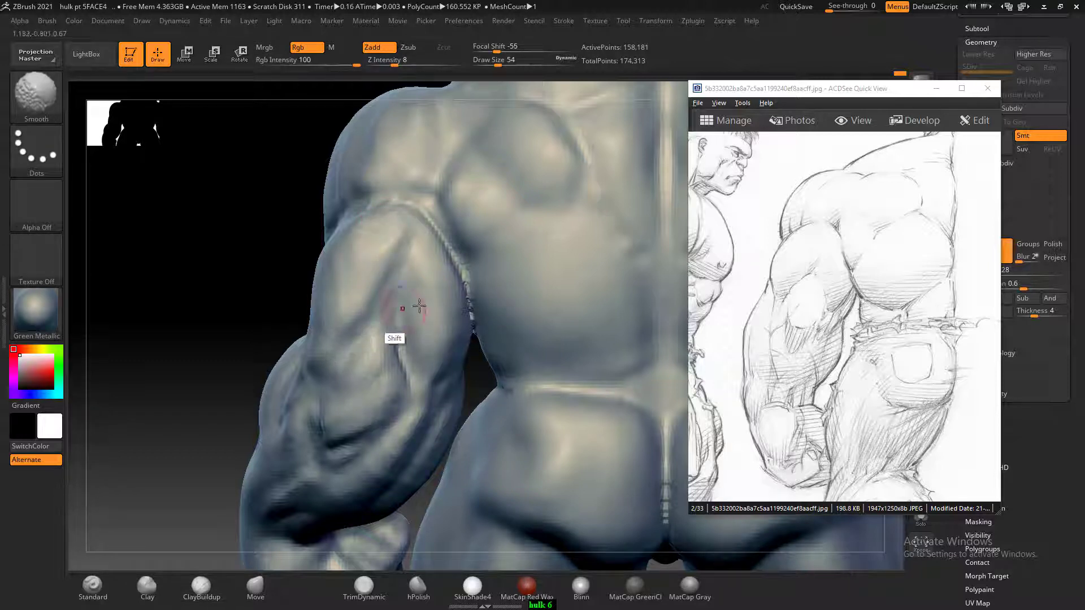
pyautogui.moveTo(413, 283); pyautogui.dragTo(414, 320)
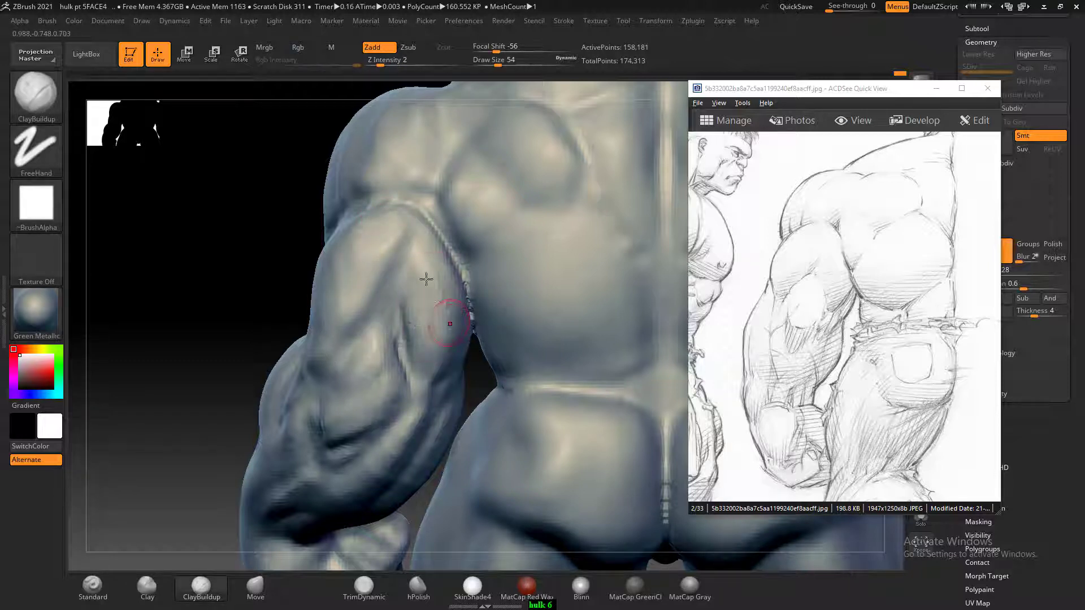
pyautogui.press('shift')
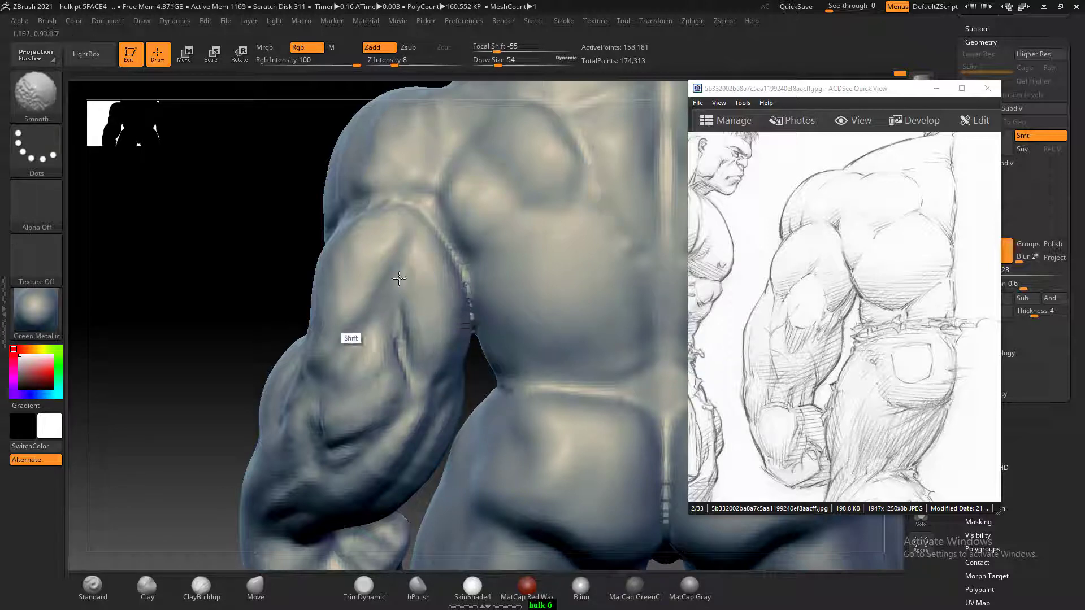
# - Refine the muscle bulge above the elbow with ClayBuildup and smooth its edges at draw size 54
pyautogui.keyDown('alt'); pyautogui.moveTo(274, 271); pyautogui.dragTo(357, 322); pyautogui.keyUp('alt')
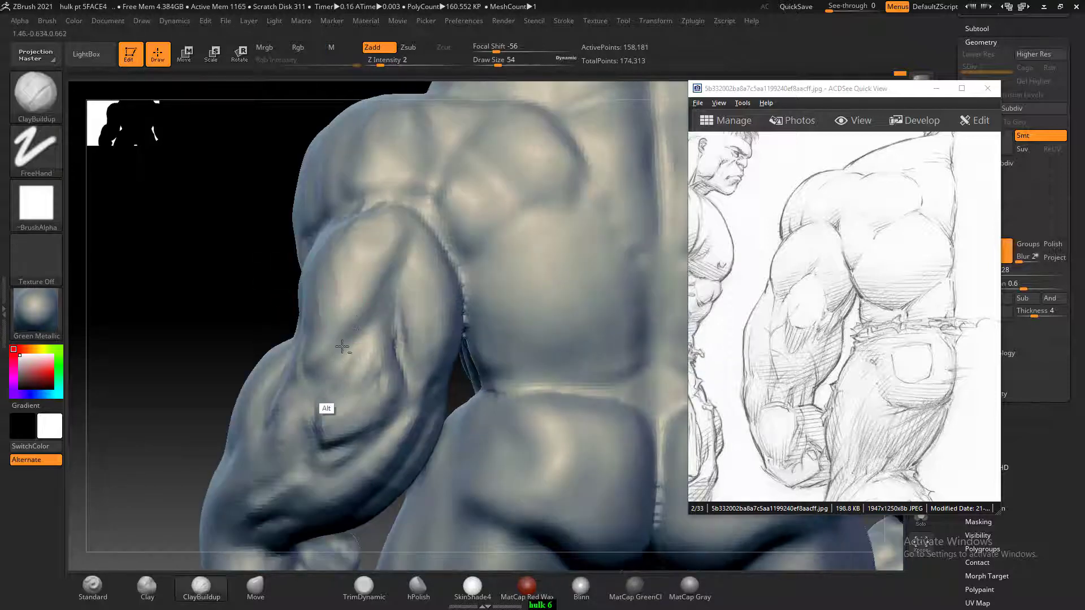
pyautogui.press('shift')
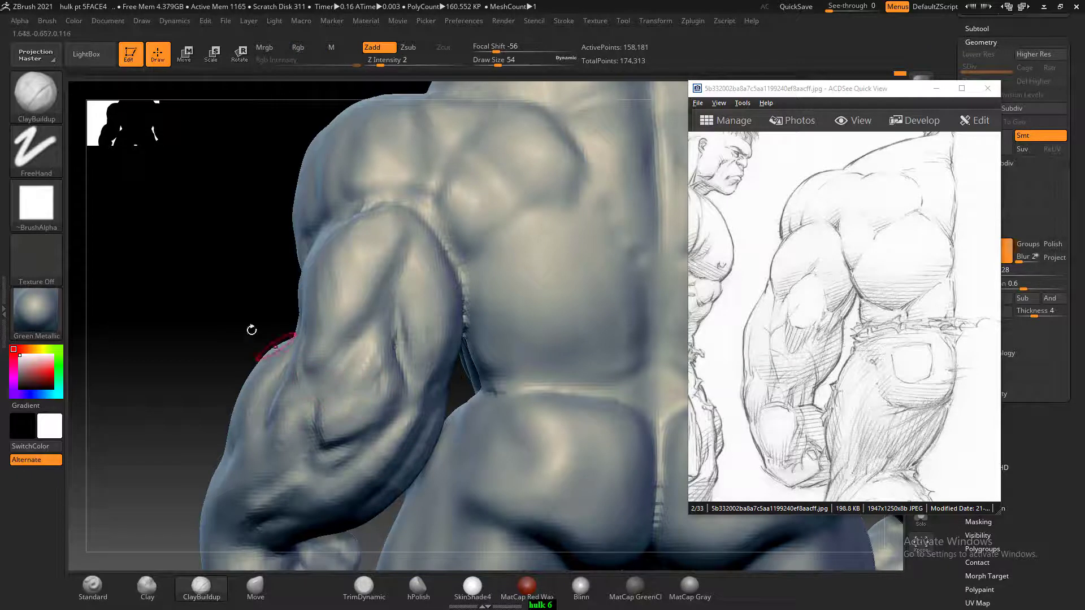
pyautogui.moveTo(218, 306); pyautogui.dragTo(255, 317)
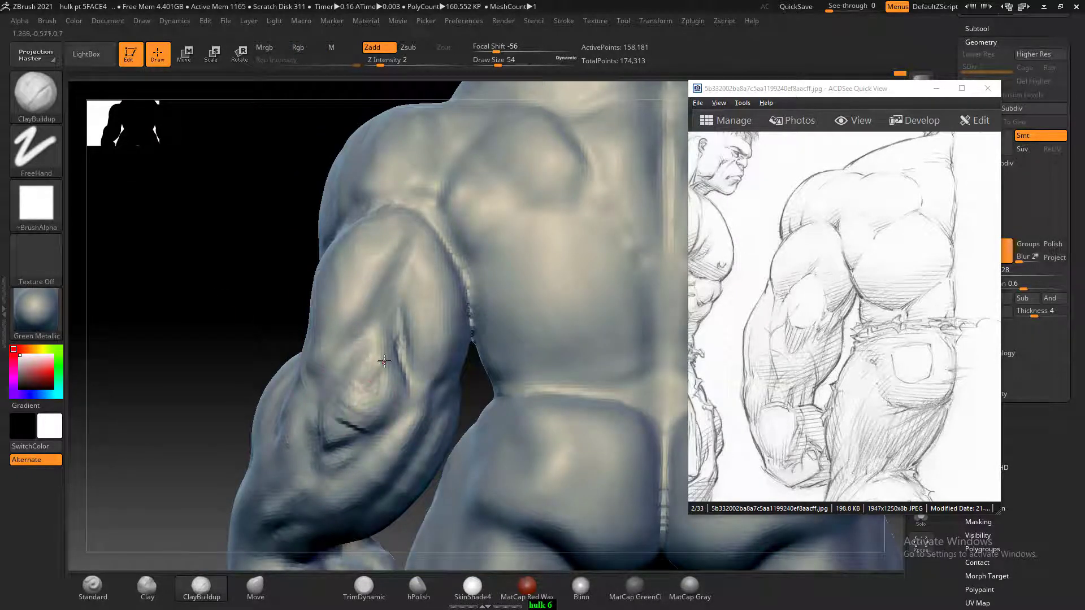
pyautogui.moveTo(365, 390)
pyautogui.keyDown('ctrl'); pyautogui.mouseDown()
pyautogui.moveTo(380, 367)
pyautogui.moveTo(329, 442)
pyautogui.mouseUp(); pyautogui.keyUp('ctrl')
pyautogui.hotkey('ctrl', 'z')
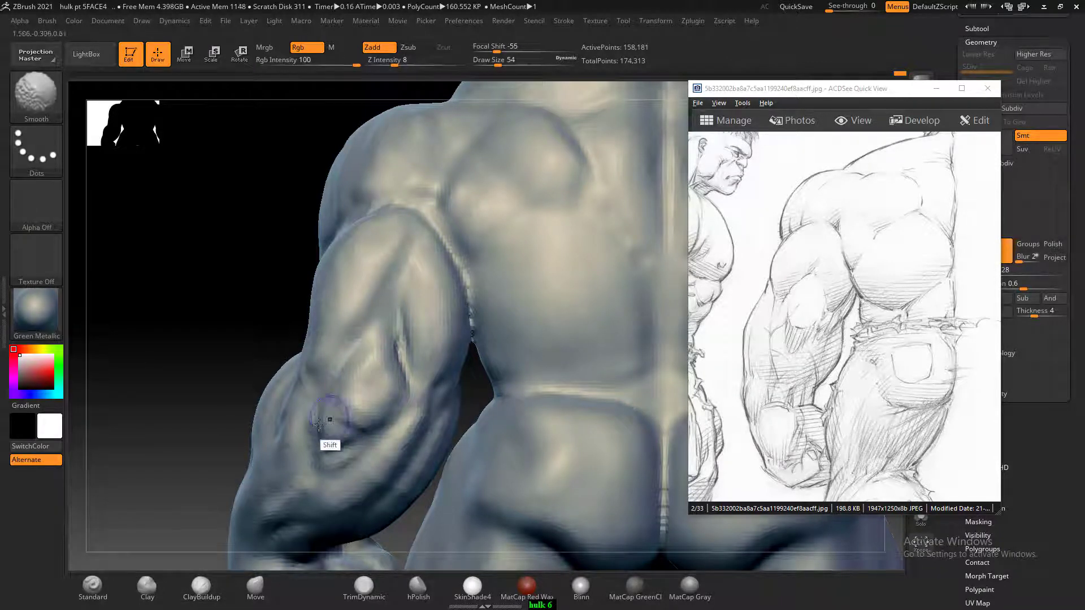
pyautogui.click(93, 584)
pyautogui.moveTo(196, 371); pyautogui.dragTo(212, 354)
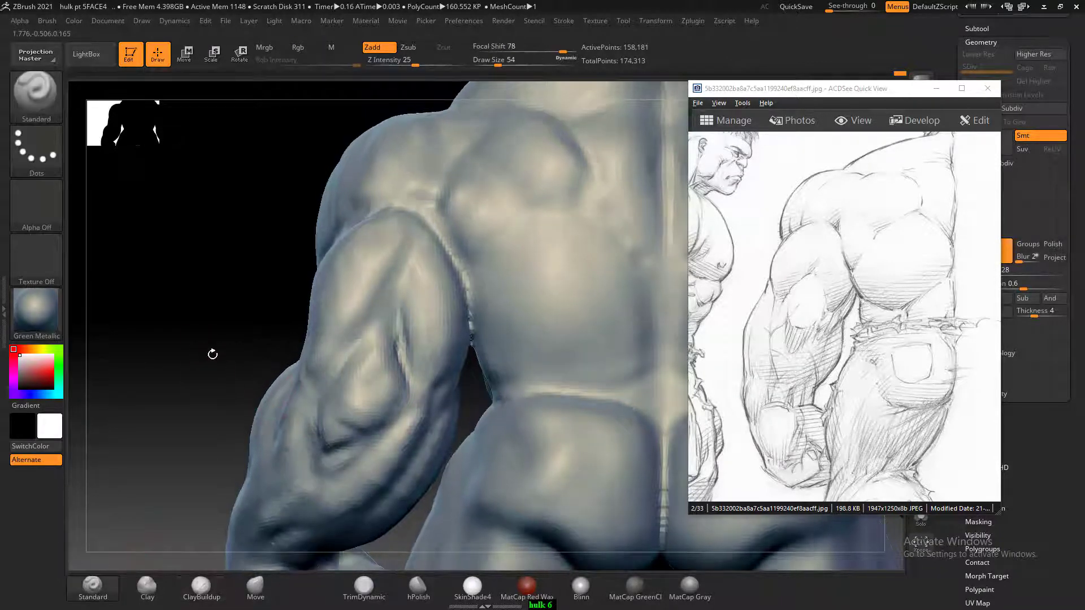
pyautogui.moveTo(393, 373)
pyautogui.keyDown('shift'); pyautogui.mouseDown()
pyautogui.moveTo(391, 344)
pyautogui.moveTo(397, 360)
pyautogui.mouseUp(); pyautogui.keyUp('shift')
# - Carve and smooth the elbow and the folds around it with ClayBuildup at draw size 54
pyautogui.click(201, 587)
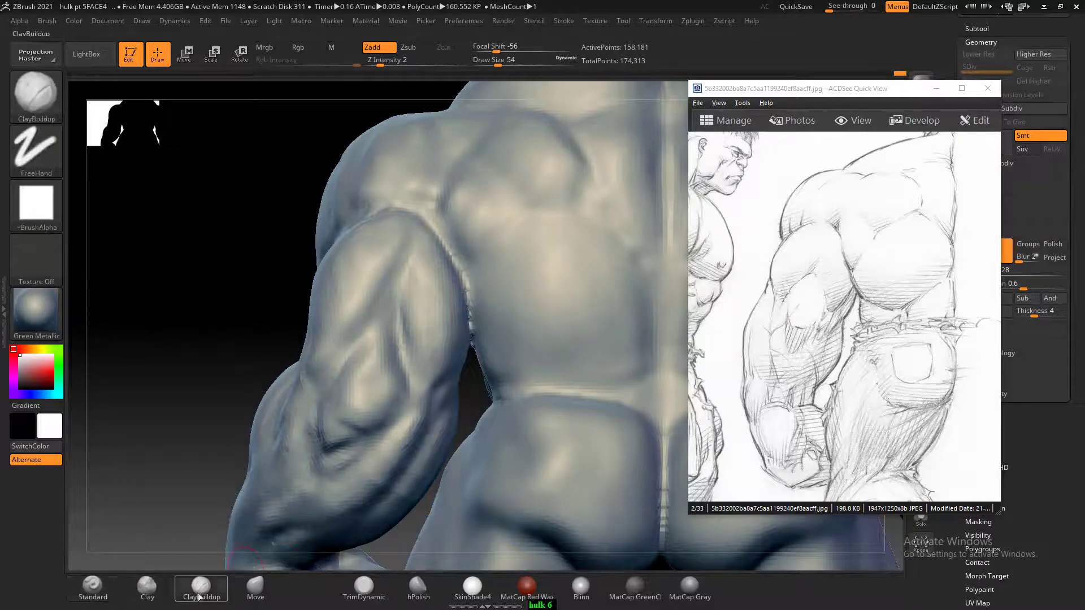
pyautogui.keyDown('alt'); pyautogui.moveTo(377, 372); pyautogui.dragTo(372, 396); pyautogui.keyUp('alt')
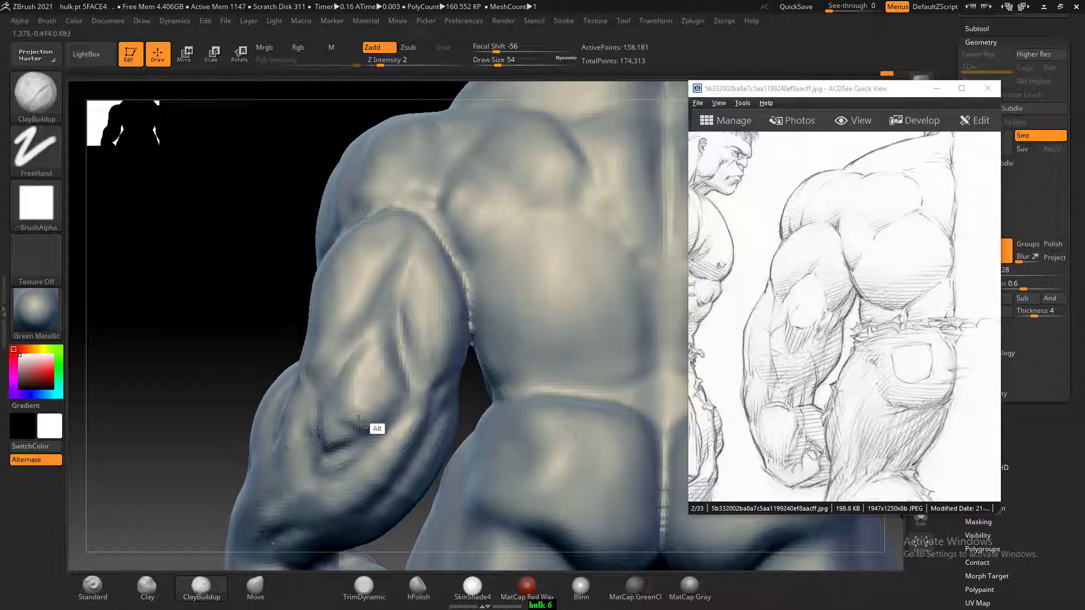
pyautogui.moveTo(206, 307); pyautogui.dragTo(212, 385)
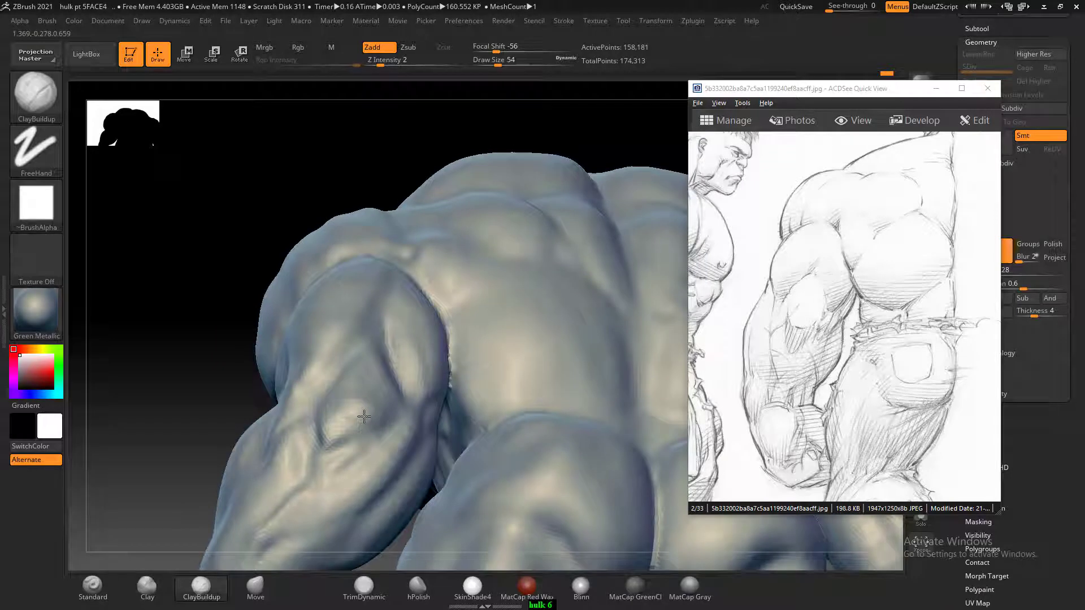
pyautogui.keyDown('alt'); pyautogui.moveTo(364, 417); pyautogui.dragTo(349, 414); pyautogui.keyUp('alt')
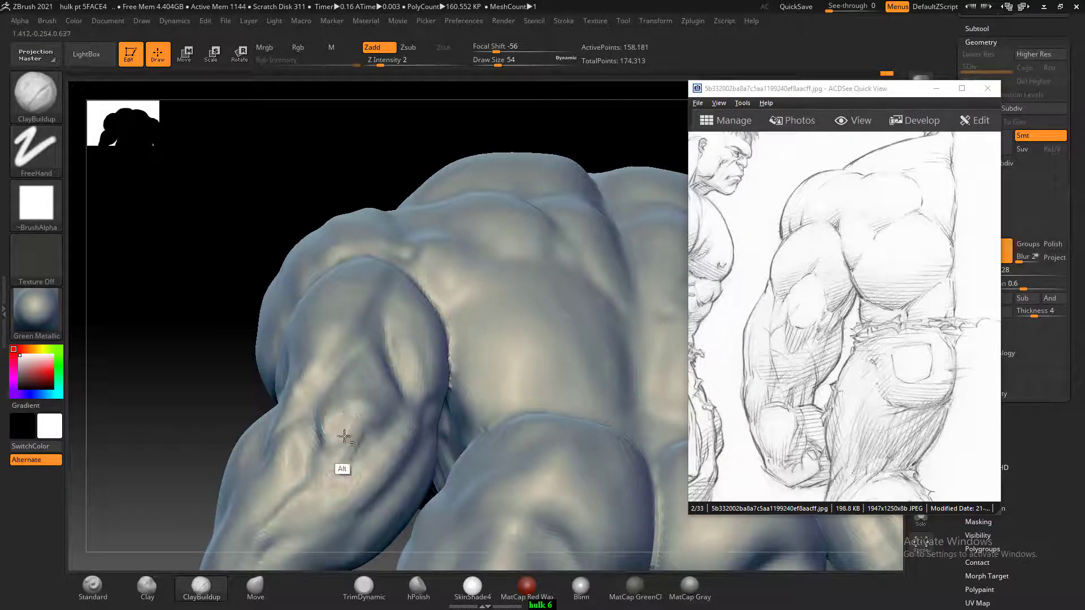
pyautogui.press('shift')
pyautogui.keyDown('shift'); pyautogui.moveTo(357, 410); pyautogui.dragTo(357, 410); pyautogui.keyUp('shift')
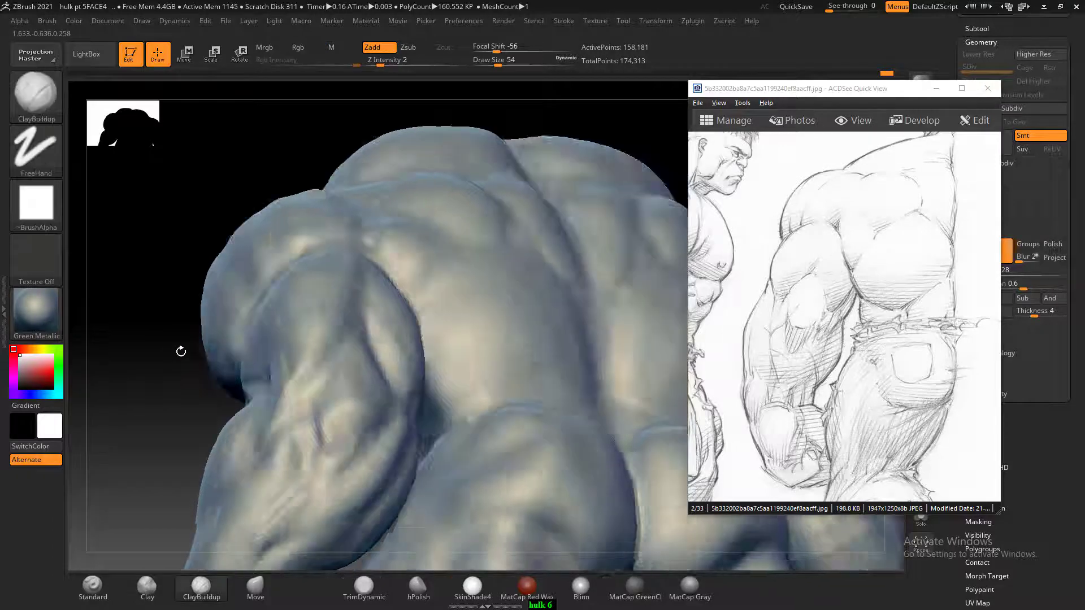
pyautogui.moveTo(179, 351); pyautogui.dragTo(374, 401)
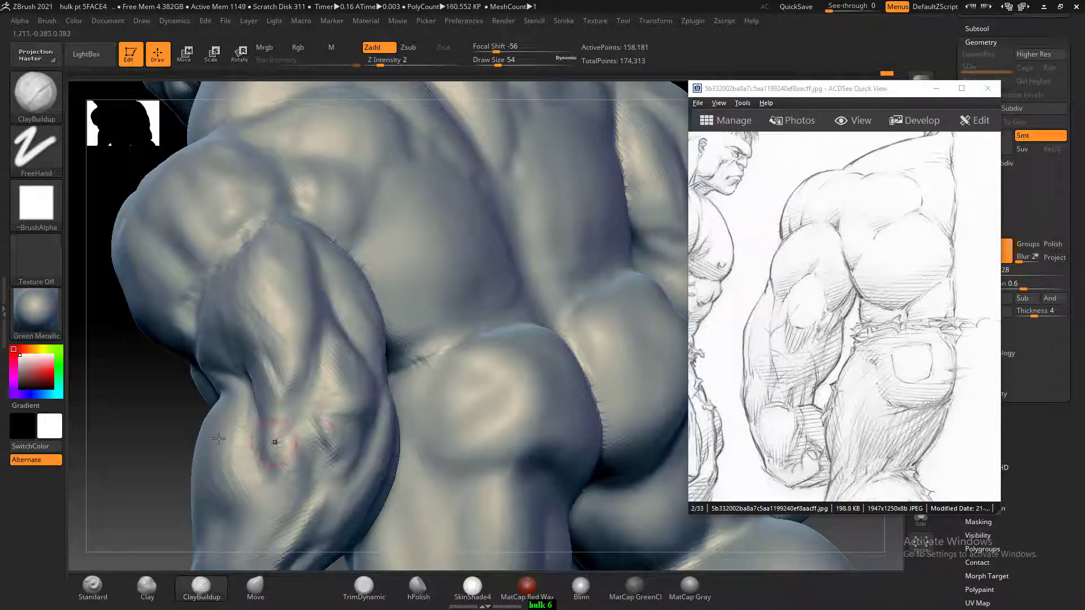
pyautogui.moveTo(184, 434); pyautogui.dragTo(147, 426)
pyautogui.press('shift')
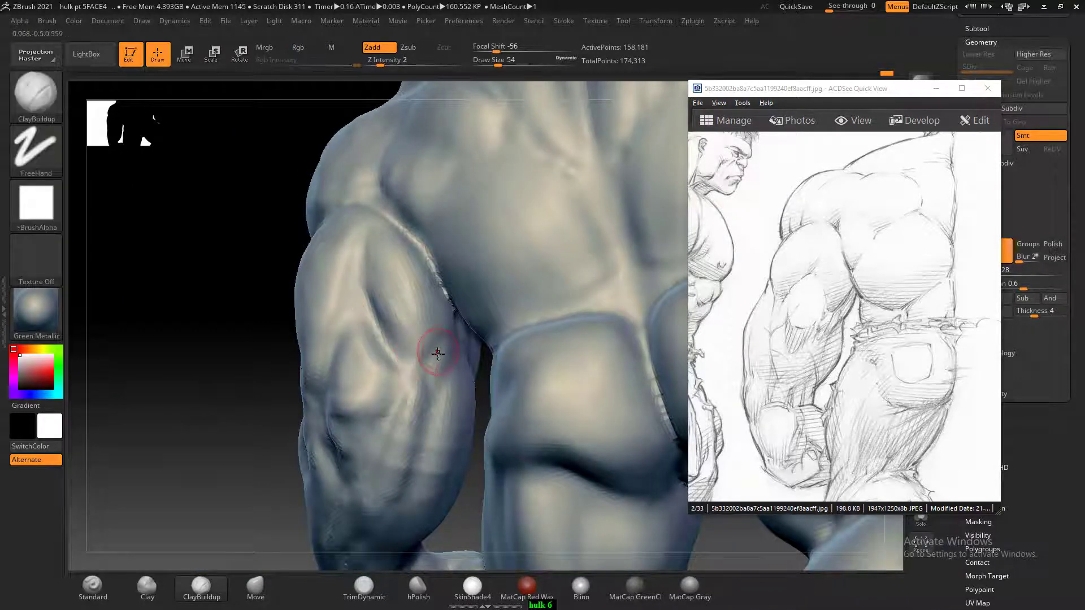
# - Touch up the lower edge of the side deltoid with ClayBuildup at draw size 54 and smooth it above the upper arm
pyautogui.moveTo(188, 350); pyautogui.dragTo(581, 339)
pyautogui.moveTo(372, 249)
pyautogui.keyDown('shift'); pyautogui.mouseDown()
pyautogui.moveTo(364, 235)
pyautogui.moveTo(378, 261)
pyautogui.mouseUp(); pyautogui.keyUp('shift')
pyautogui.keyDown('alt'); pyautogui.moveTo(565, 274); pyautogui.dragTo(579, 358); pyautogui.keyUp('alt')
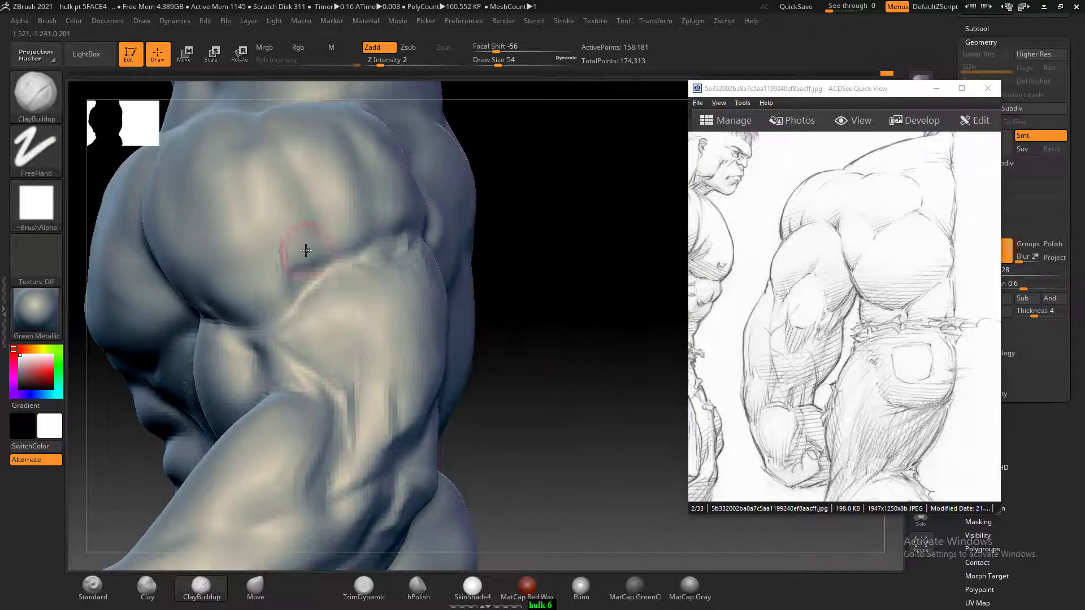
pyautogui.moveTo(306, 257)
pyautogui.mouseDown()
pyautogui.moveTo(312, 278)
pyautogui.moveTo(290, 245)
pyautogui.mouseUp()
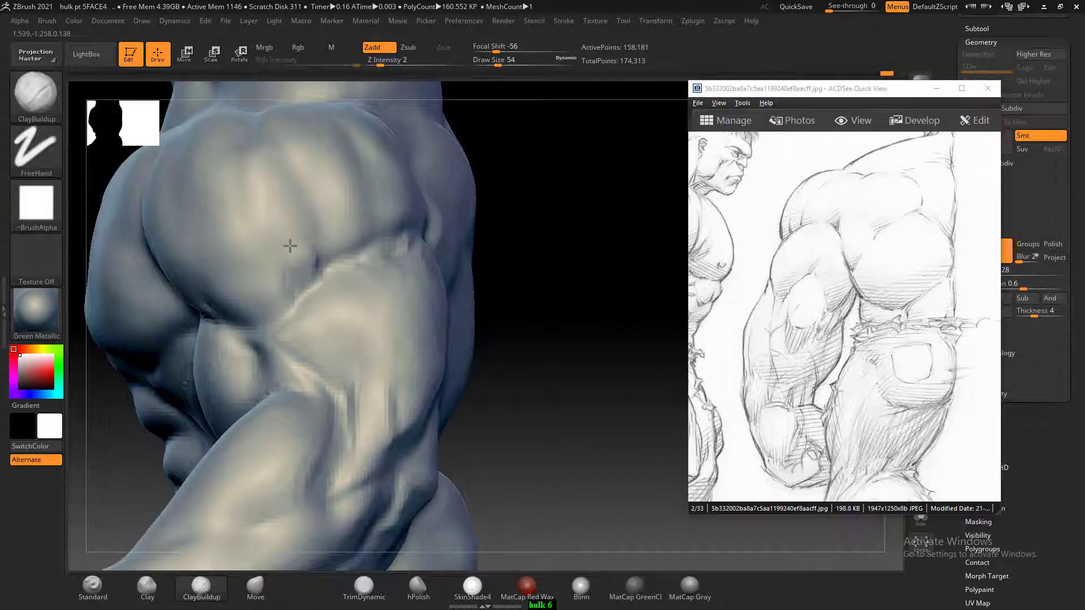
pyautogui.moveTo(287, 292)
pyautogui.keyDown('shift'); pyautogui.mouseDown()
pyautogui.moveTo(293, 254)
pyautogui.moveTo(306, 290)
pyautogui.moveTo(370, 267)
pyautogui.moveTo(314, 266)
pyautogui.moveTo(329, 260)
pyautogui.mouseUp(); pyautogui.keyUp('shift')
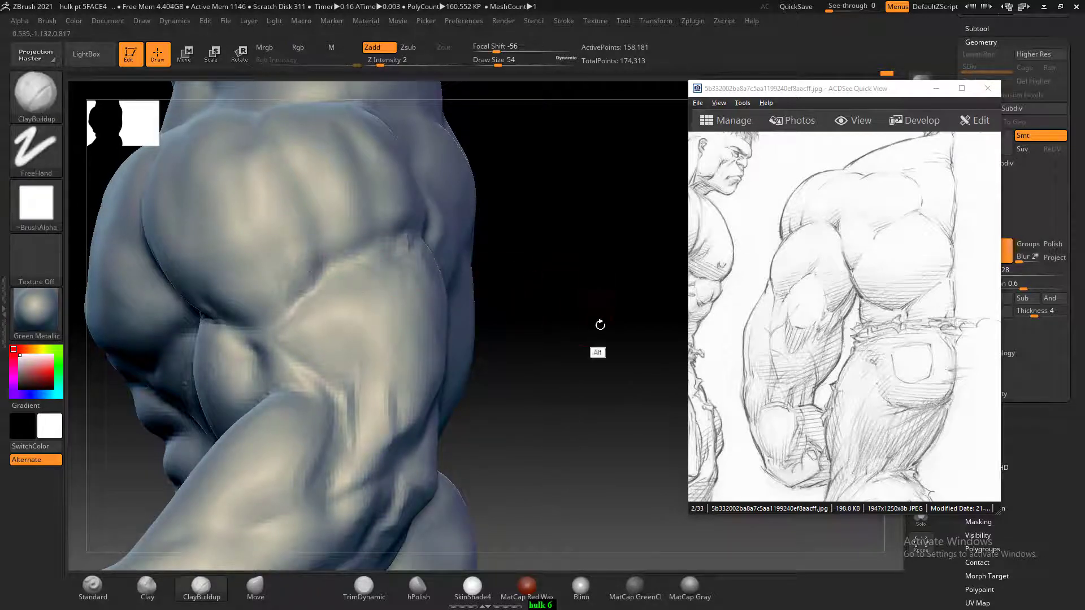
pyautogui.moveTo(601, 325)
pyautogui.keyDown('alt'); pyautogui.mouseDown()
pyautogui.moveTo(540, 279)
pyautogui.moveTo(554, 322)
pyautogui.moveTo(509, 341)
pyautogui.moveTo(555, 382)
pyautogui.moveTo(581, 385)
pyautogui.moveTo(598, 271)
pyautogui.moveTo(608, 275)
pyautogui.mouseUp(); pyautogui.keyUp('alt')
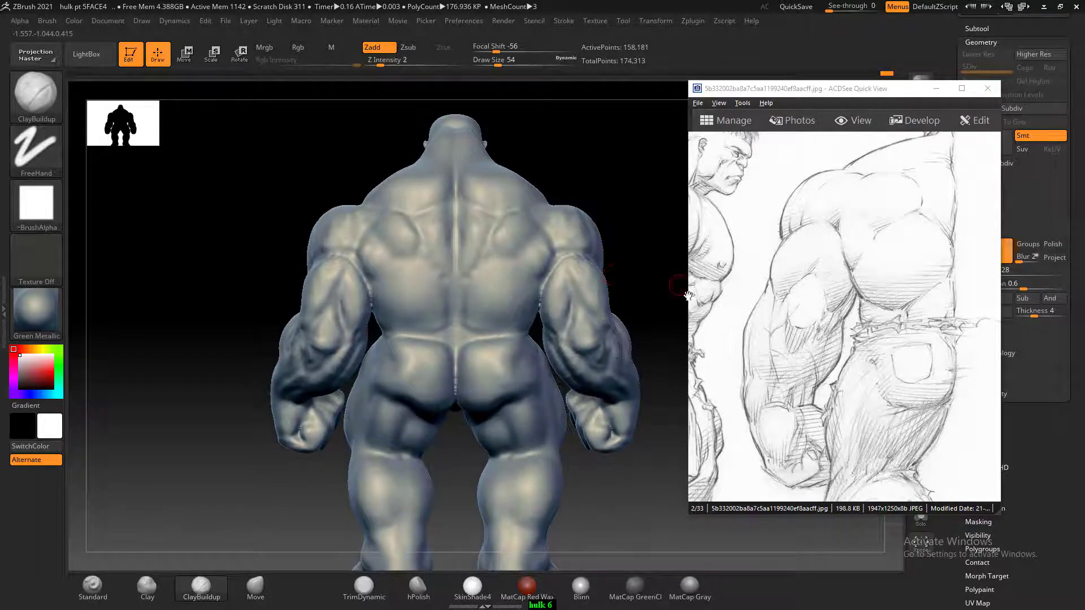
# - Build up the outer triceps head below the rear deltoid with ClayBuildup at draw size 54 and smooth it
pyautogui.moveTo(266, 235); pyautogui.dragTo(316, 324)
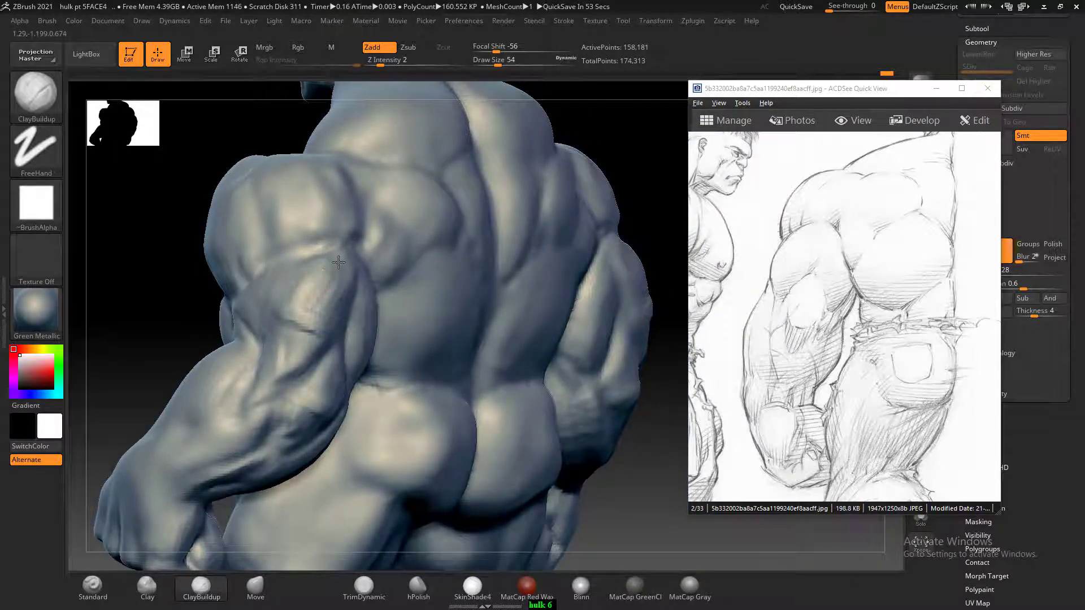
pyautogui.moveTo(107, 252); pyautogui.dragTo(223, 254)
pyautogui.moveTo(348, 274); pyautogui.dragTo(326, 291)
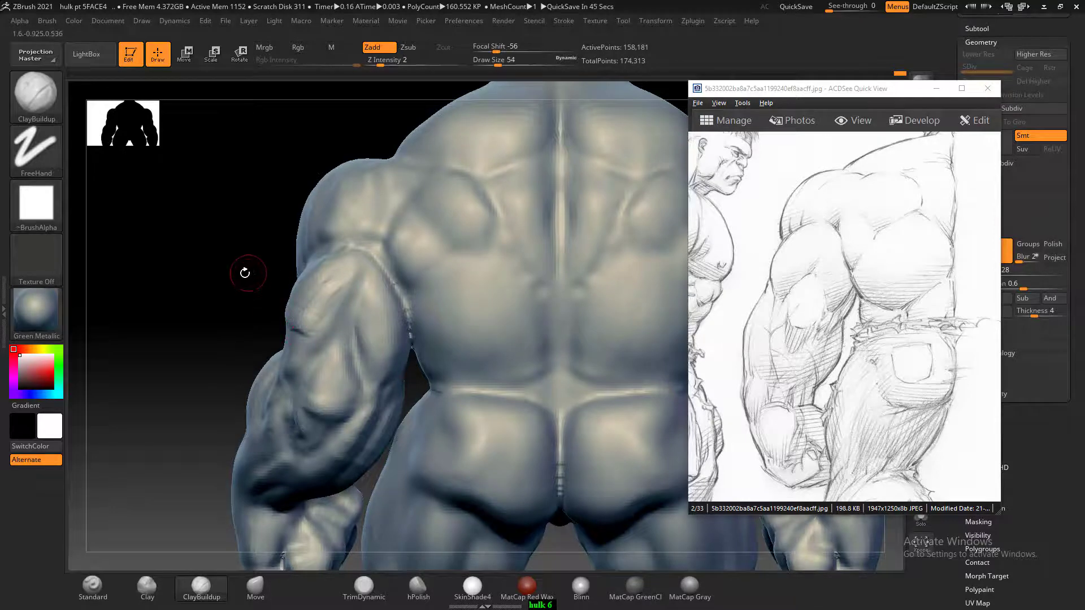
pyautogui.moveTo(242, 272); pyautogui.dragTo(302, 353)
pyautogui.press('shift')
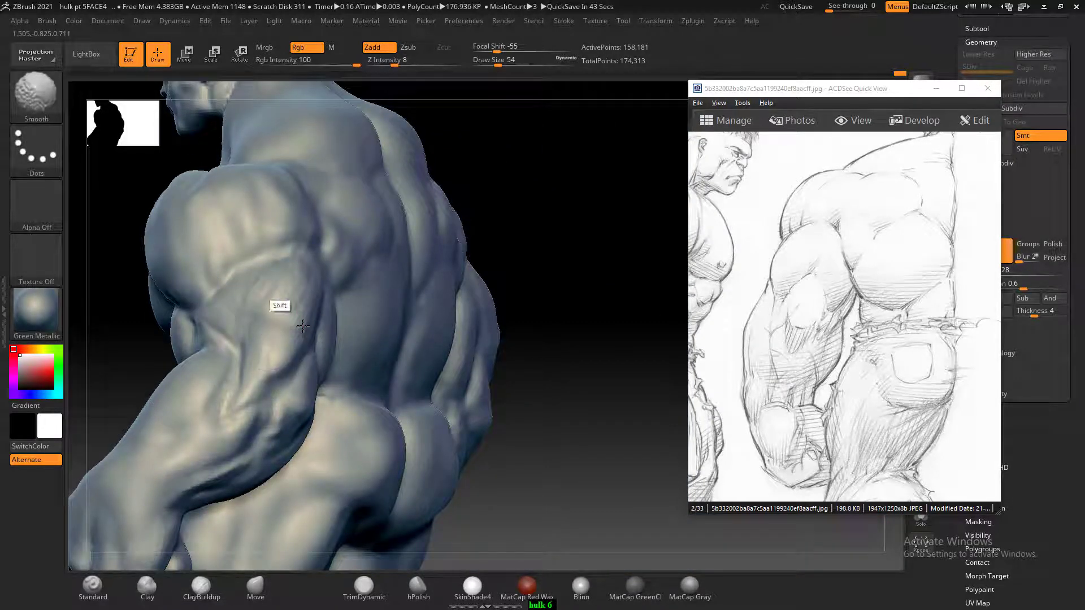
pyautogui.moveTo(126, 337)
pyautogui.keyDown('shift'); pyautogui.mouseDown()
pyautogui.moveTo(303, 310)
pyautogui.moveTo(319, 351)
pyautogui.mouseUp(); pyautogui.keyUp('shift')
pyautogui.keyDown('shift'); pyautogui.moveTo(242, 337); pyautogui.dragTo(204, 326); pyautogui.keyUp('shift')
pyautogui.moveTo(361, 277)
pyautogui.mouseDown()
pyautogui.moveTo(338, 303)
pyautogui.moveTo(347, 279)
pyautogui.moveTo(309, 334)
pyautogui.moveTo(314, 321)
pyautogui.mouseUp()
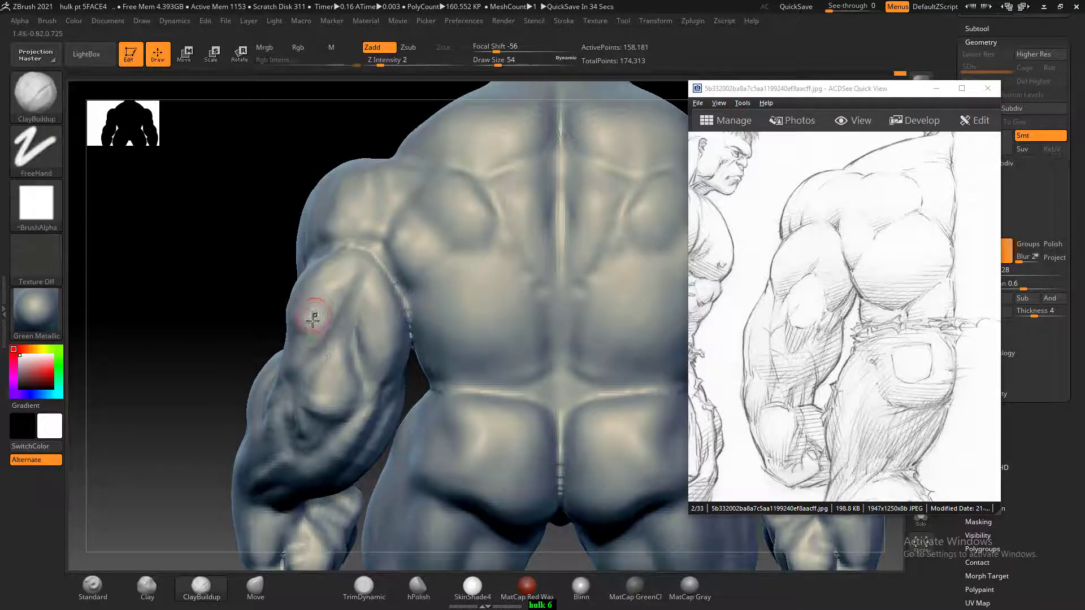
pyautogui.press('shift')
pyautogui.click(308, 159)
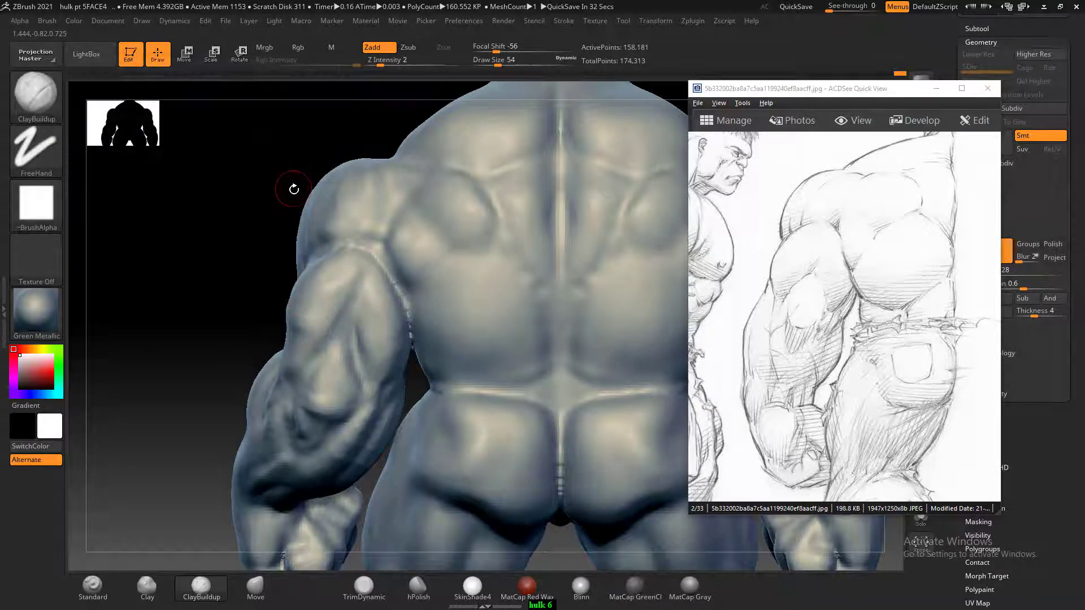
# - Smooth the outer upper arm and lower triceps at draw size 78
pyautogui.moveTo(235, 283)
pyautogui.mouseDown()
pyautogui.moveTo(247, 368)
pyautogui.moveTo(226, 387)
pyautogui.mouseUp()
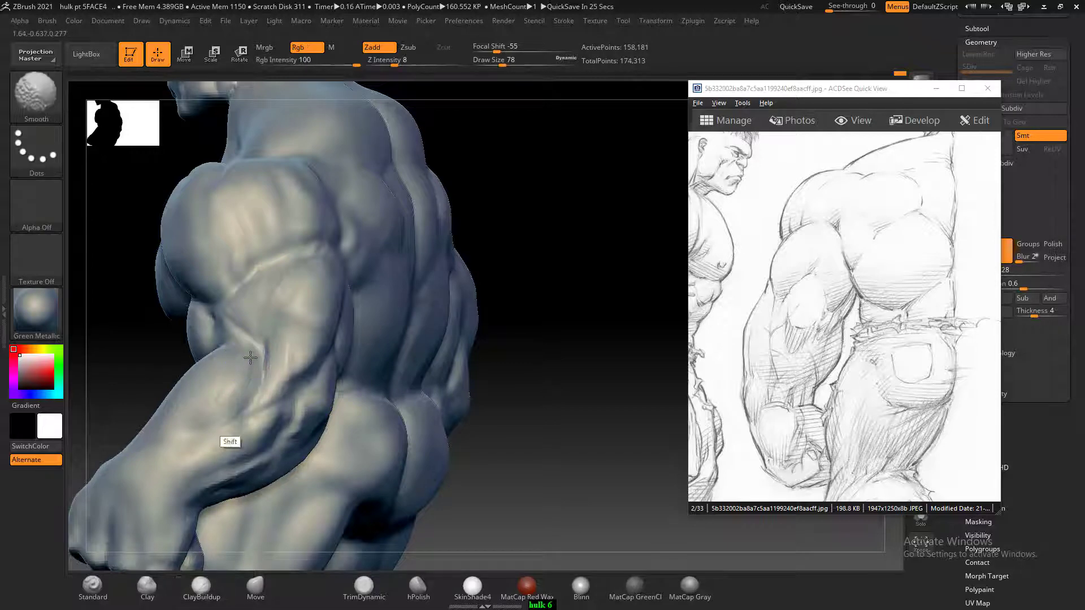
pyautogui.moveTo(230, 440)
pyautogui.keyDown('shift'); pyautogui.mouseDown()
pyautogui.moveTo(152, 327)
pyautogui.moveTo(145, 341)
pyautogui.mouseUp(); pyautogui.keyUp('shift')
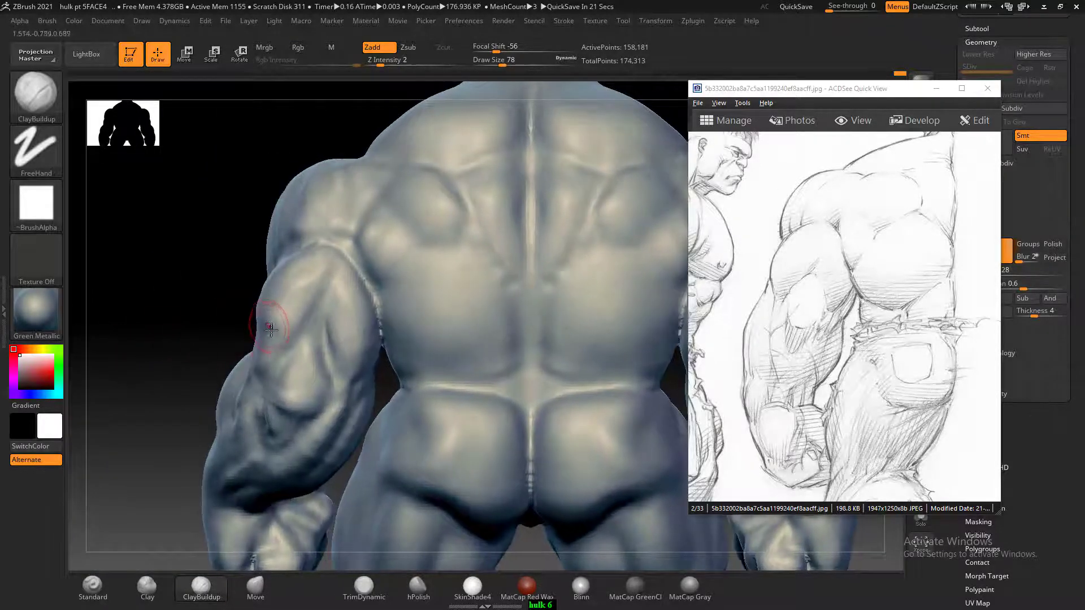
pyautogui.moveTo(271, 346)
pyautogui.keyDown('shift'); pyautogui.mouseDown()
pyautogui.moveTo(290, 310)
pyautogui.moveTo(341, 369)
pyautogui.mouseUp(); pyautogui.keyUp('shift')
# - Reshape the inner triceps head with ClayBuildup at draw size 78 and smooth it into the central groove
pyautogui.keyDown('alt'); pyautogui.moveTo(350, 292); pyautogui.dragTo(353, 281); pyautogui.keyUp('alt')
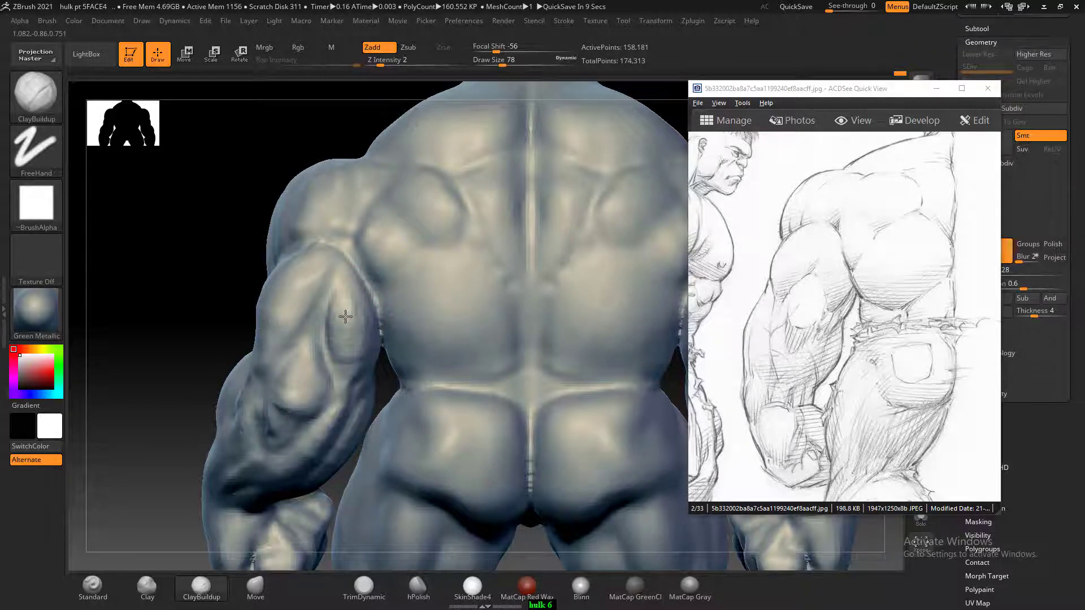
pyautogui.press('shift')
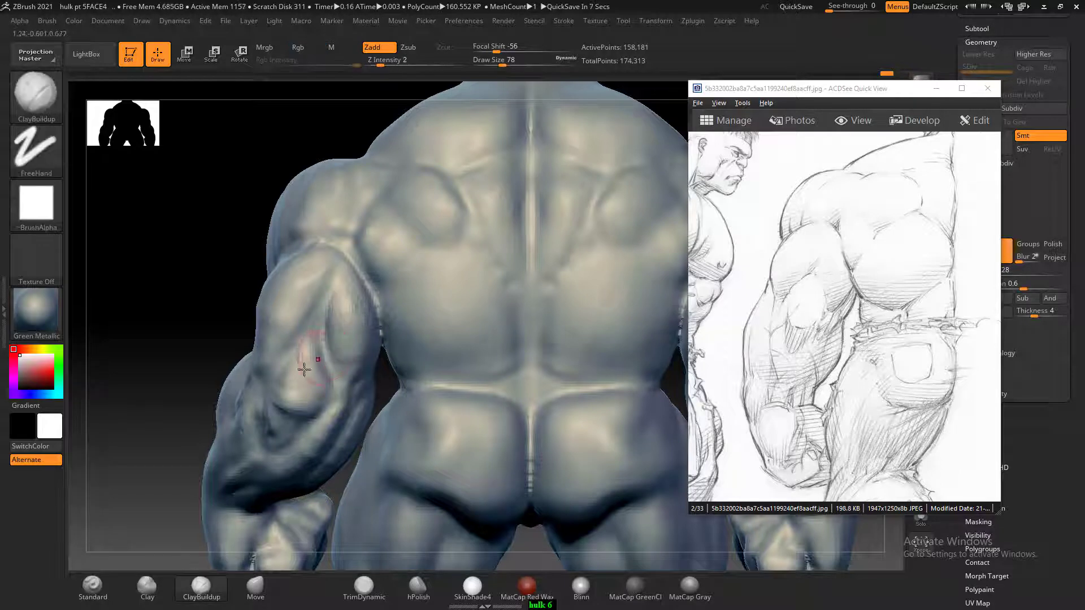
pyautogui.press('shift')
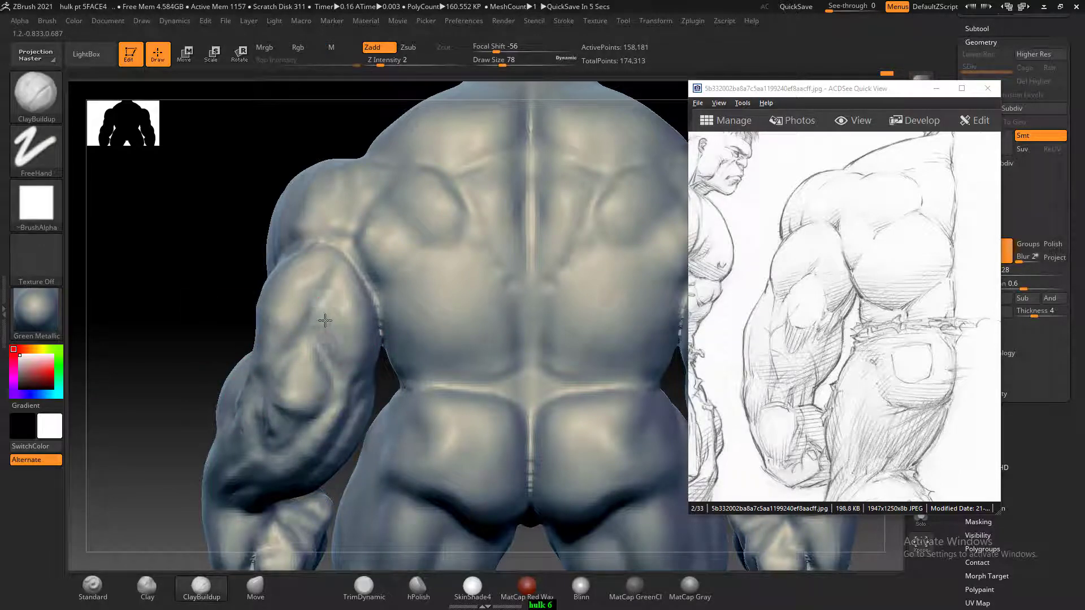
pyautogui.press('shift')
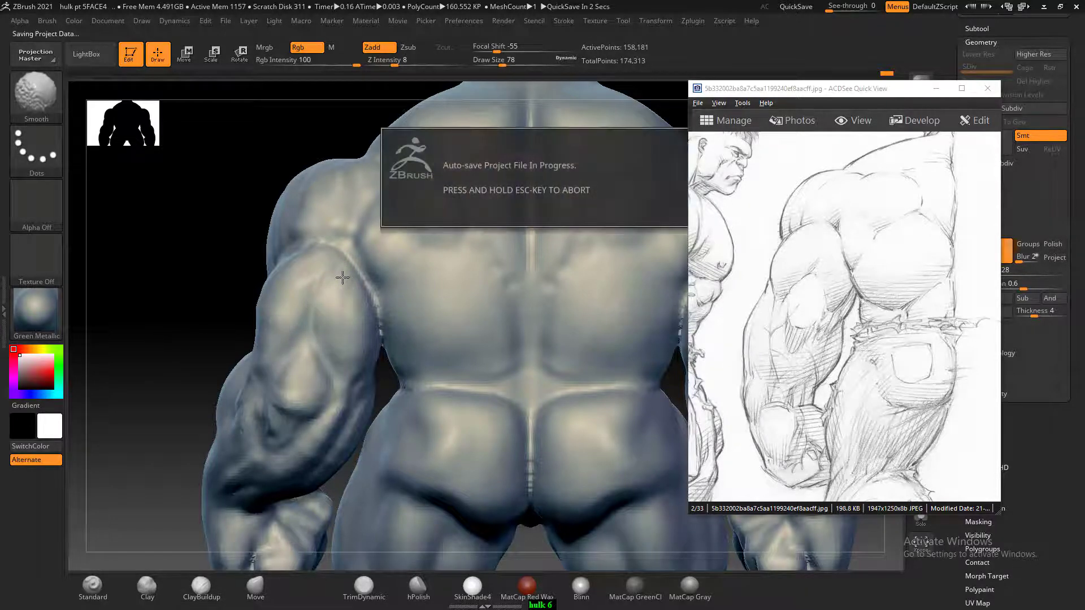
pyautogui.moveTo(147, 294)
pyautogui.mouseDown()
pyautogui.moveTo(107, 281)
pyautogui.moveTo(139, 285)
pyautogui.moveTo(148, 322)
pyautogui.mouseUp()
pyautogui.press('alt')
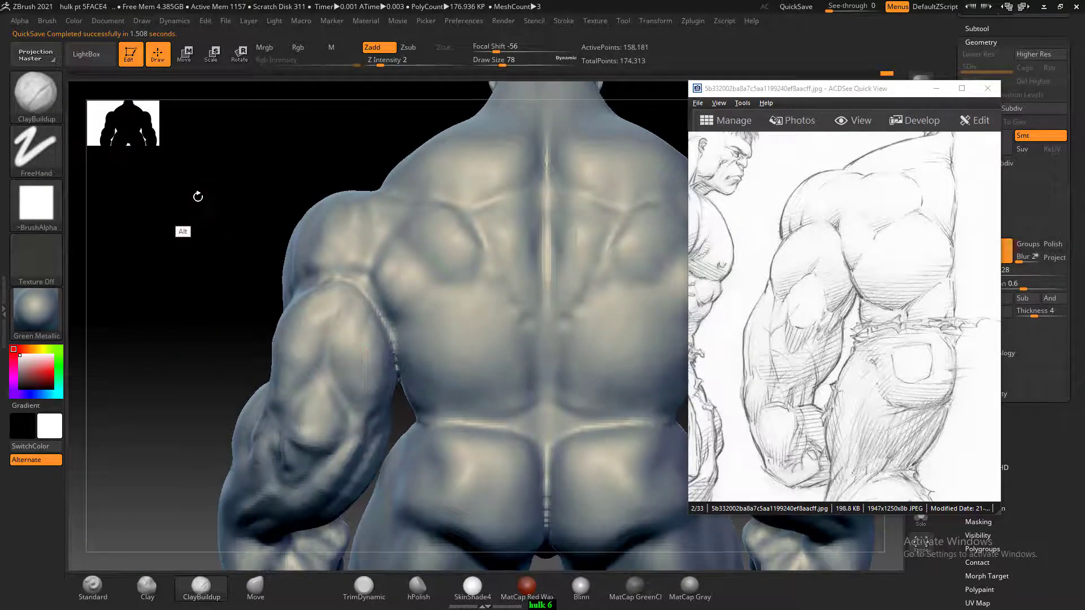
# - Build up the rear deltoid and its border with the shoulder blade with ClayBuildup at draw size 94, and smooth it
pyautogui.keyDown('alt'); pyautogui.moveTo(198, 196); pyautogui.dragTo(168, 217); pyautogui.keyUp('alt')
pyautogui.moveTo(281, 220); pyautogui.dragTo(259, 220)
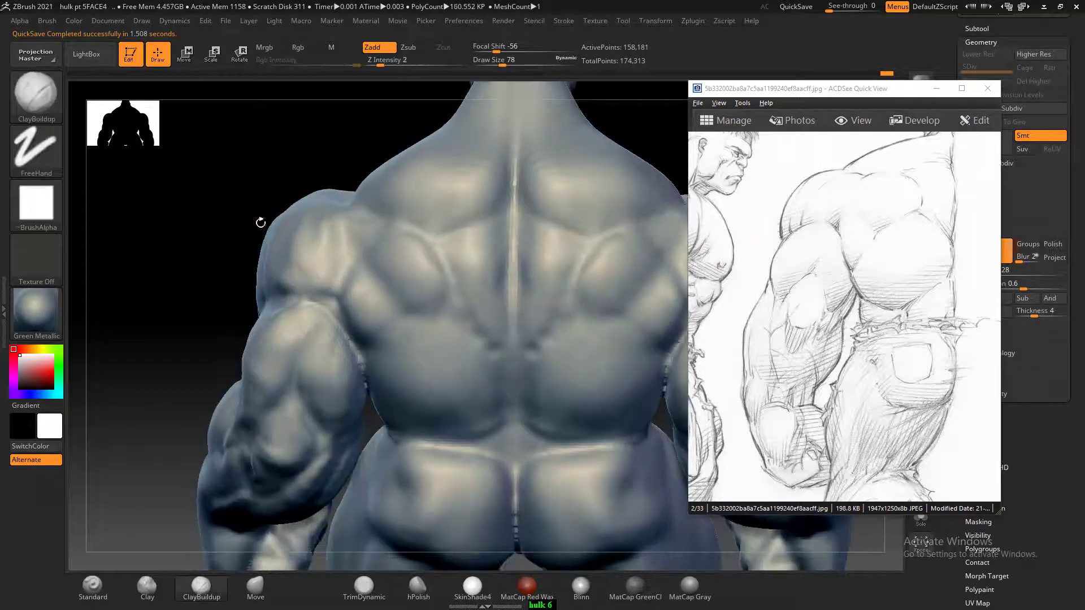
pyautogui.moveTo(361, 248)
pyautogui.mouseDown()
pyautogui.moveTo(358, 259)
pyautogui.moveTo(358, 233)
pyautogui.moveTo(334, 243)
pyautogui.mouseUp()
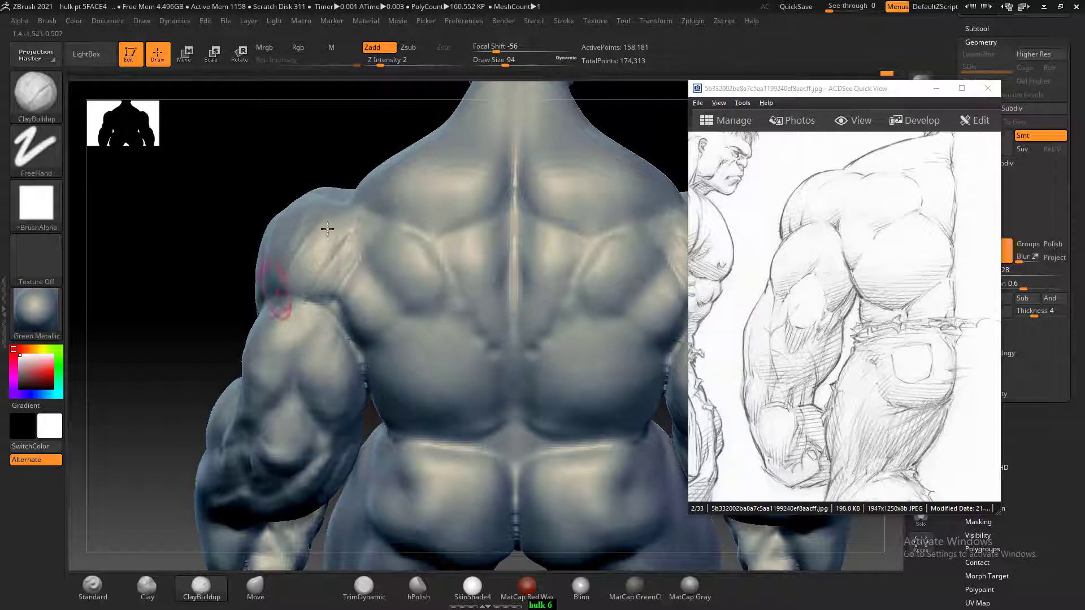
pyautogui.press('shift')
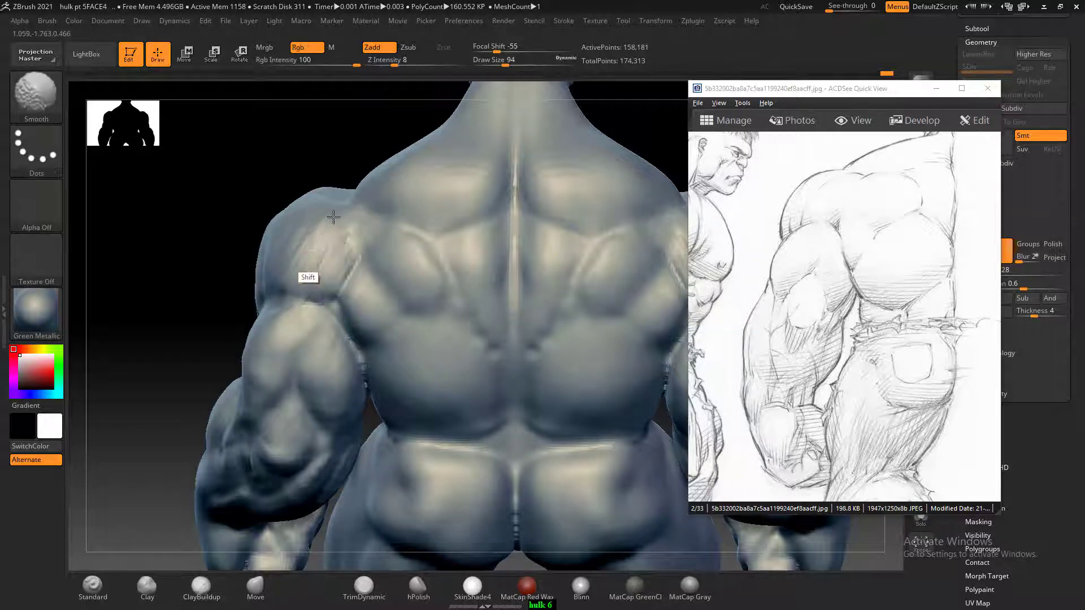
pyautogui.moveTo(333, 217)
pyautogui.keyDown('shift'); pyautogui.mouseDown()
pyautogui.moveTo(350, 252)
pyautogui.moveTo(310, 248)
pyautogui.moveTo(294, 291)
pyautogui.moveTo(308, 277)
pyautogui.mouseUp(); pyautogui.keyUp('shift')
pyautogui.keyDown('shift'); pyautogui.moveTo(216, 213); pyautogui.dragTo(204, 215); pyautogui.keyUp('shift')
# - Carve the grooves around the shoulder blade and rear deltoid with the Standard brush at draw size 58
pyautogui.keyDown('alt'); pyautogui.moveTo(181, 262); pyautogui.dragTo(152, 243); pyautogui.keyUp('alt')
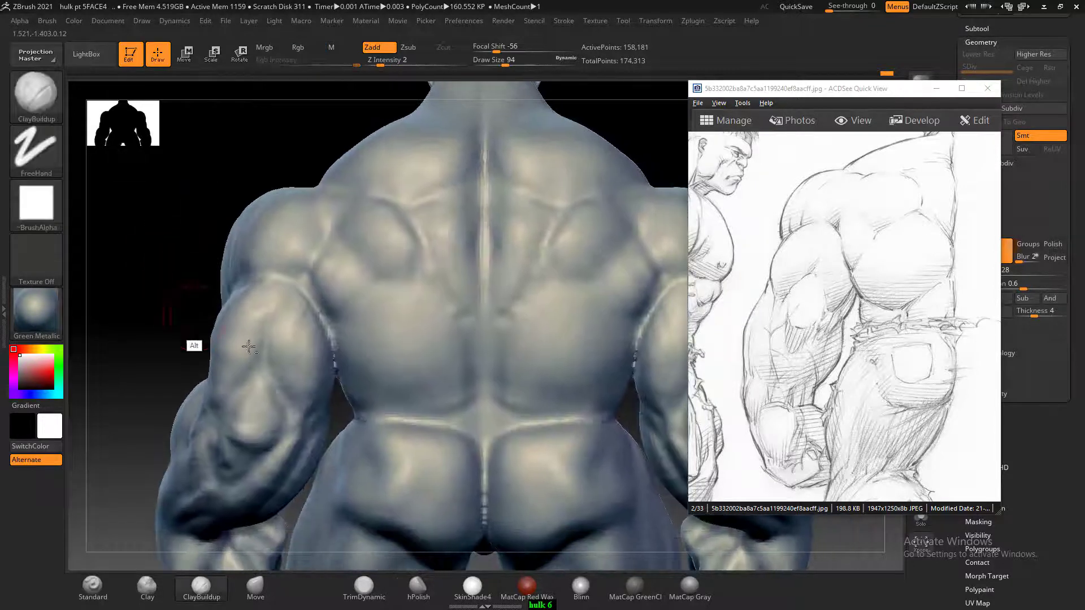
pyautogui.moveTo(459, 226)
pyautogui.mouseDown()
pyautogui.moveTo(460, 242)
pyautogui.moveTo(448, 242)
pyautogui.mouseUp()
pyautogui.click(92, 583)
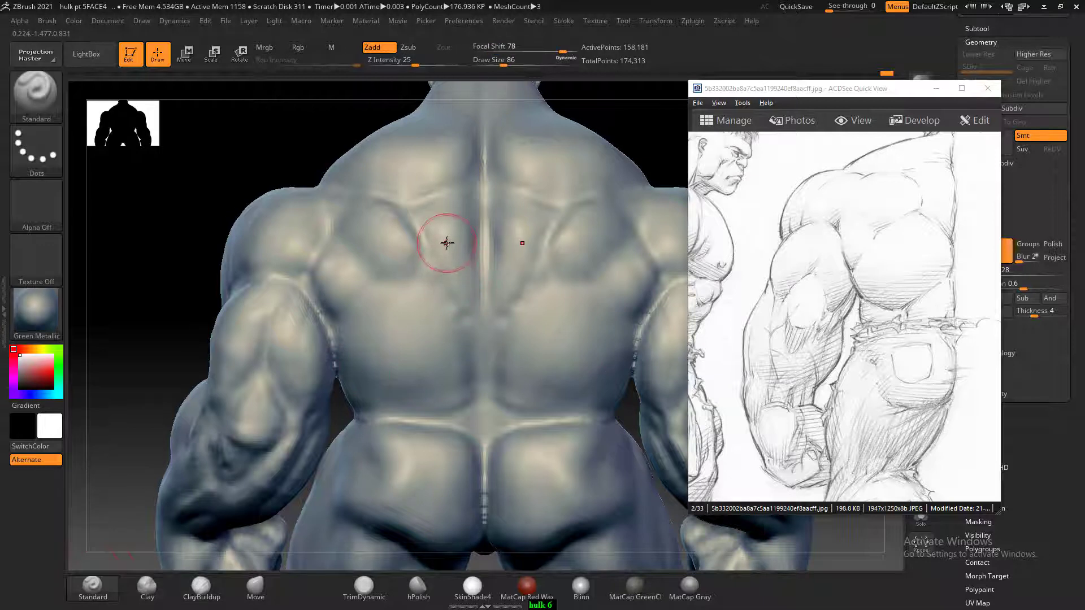
pyautogui.press('[')
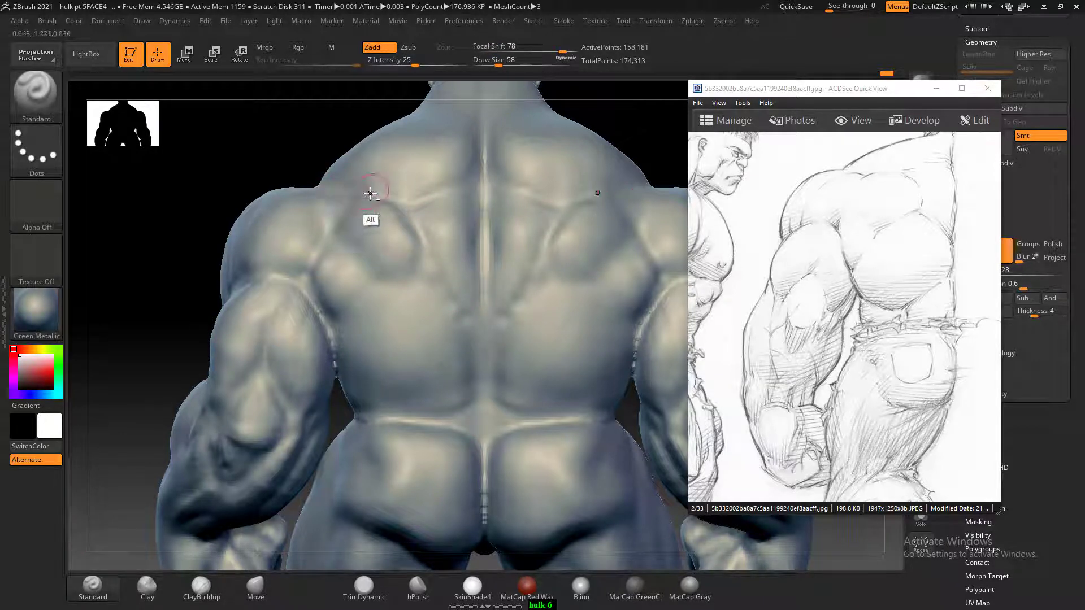
pyautogui.moveTo(370, 194)
pyautogui.keyDown('alt'); pyautogui.mouseDown()
pyautogui.moveTo(406, 210)
pyautogui.moveTo(399, 205)
pyautogui.moveTo(428, 282)
pyautogui.moveTo(469, 322)
pyautogui.moveTo(461, 329)
pyautogui.moveTo(460, 319)
pyautogui.moveTo(465, 350)
pyautogui.moveTo(420, 395)
pyautogui.moveTo(411, 385)
pyautogui.moveTo(359, 393)
pyautogui.moveTo(128, 264)
pyautogui.moveTo(306, 289)
pyautogui.mouseUp(); pyautogui.keyUp('alt')
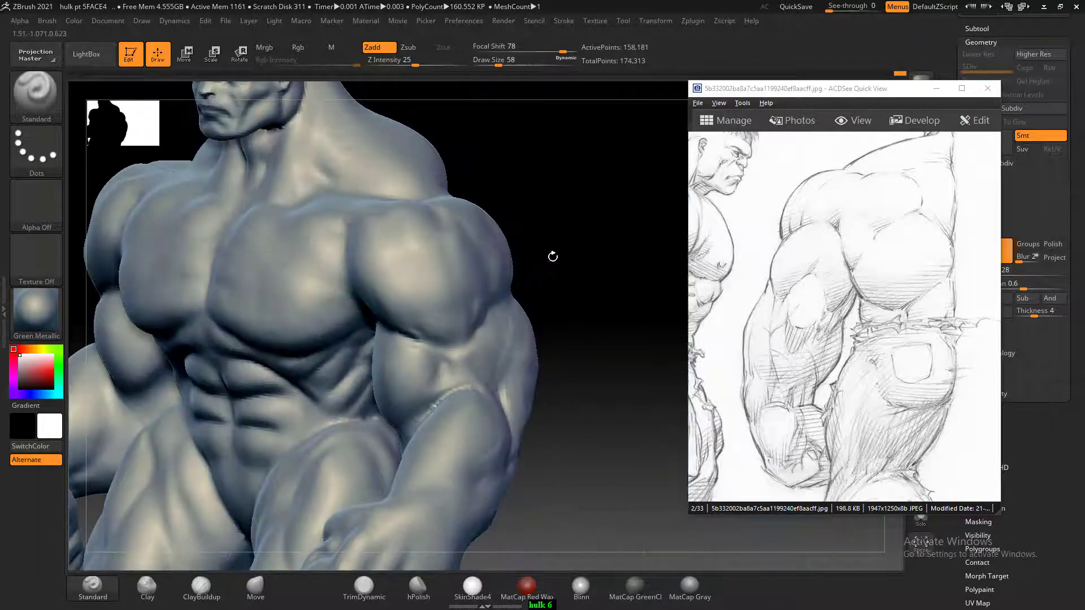
# - Compare the front of the whole figure with the front-view torso and trousers in the reference drawing
pyautogui.moveTo(552, 256); pyautogui.dragTo(581, 225)
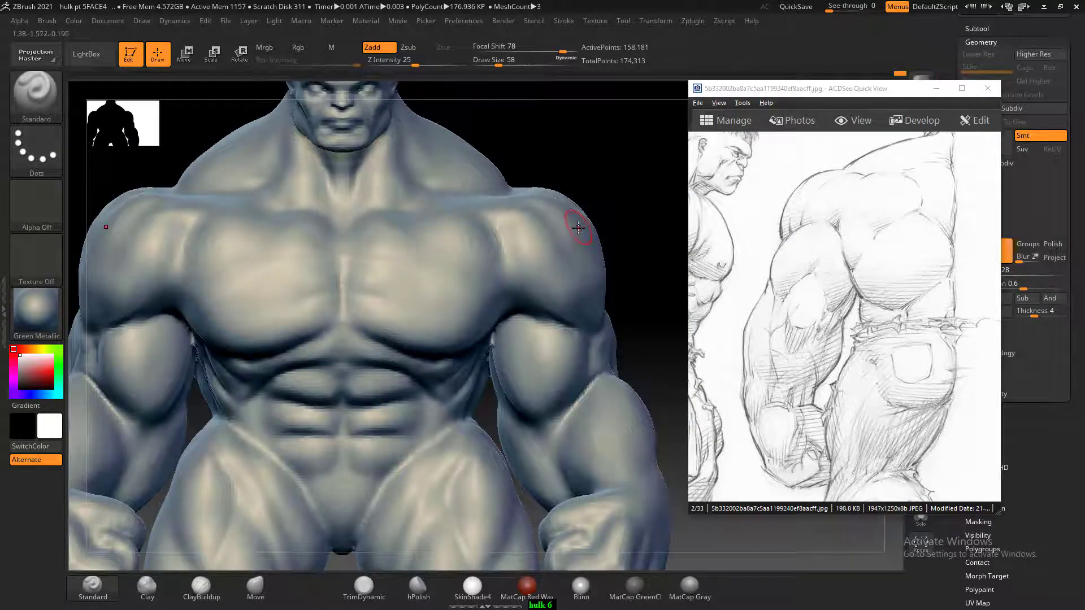
pyautogui.keyDown('alt'); pyautogui.moveTo(614, 172); pyautogui.dragTo(662, 247); pyautogui.keyUp('alt')
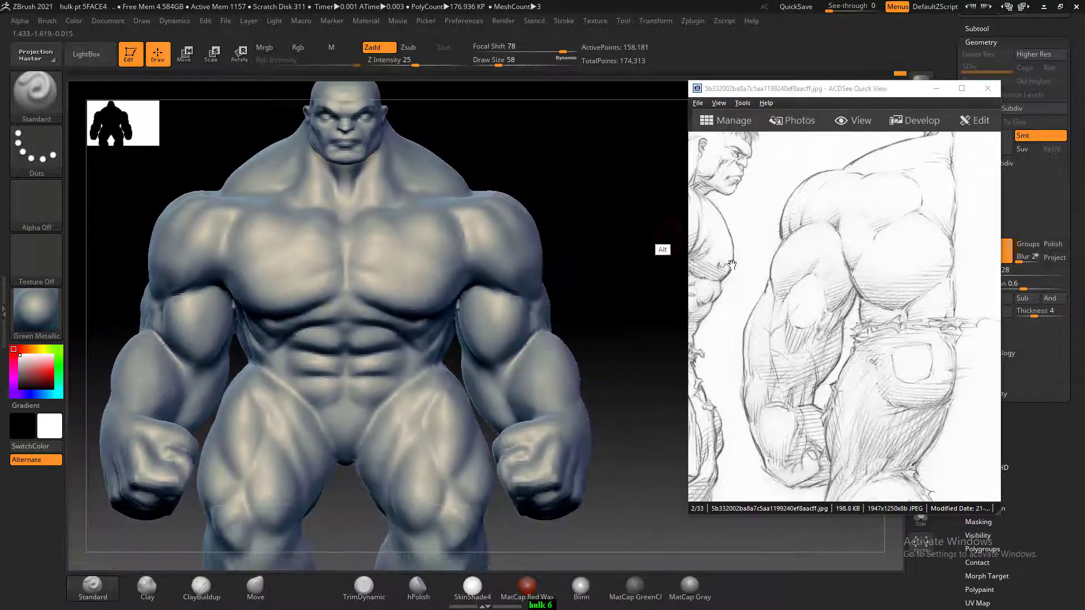
pyautogui.moveTo(803, 338)
pyautogui.mouseDown()
pyautogui.moveTo(834, 295)
pyautogui.moveTo(938, 328)
pyautogui.mouseUp()
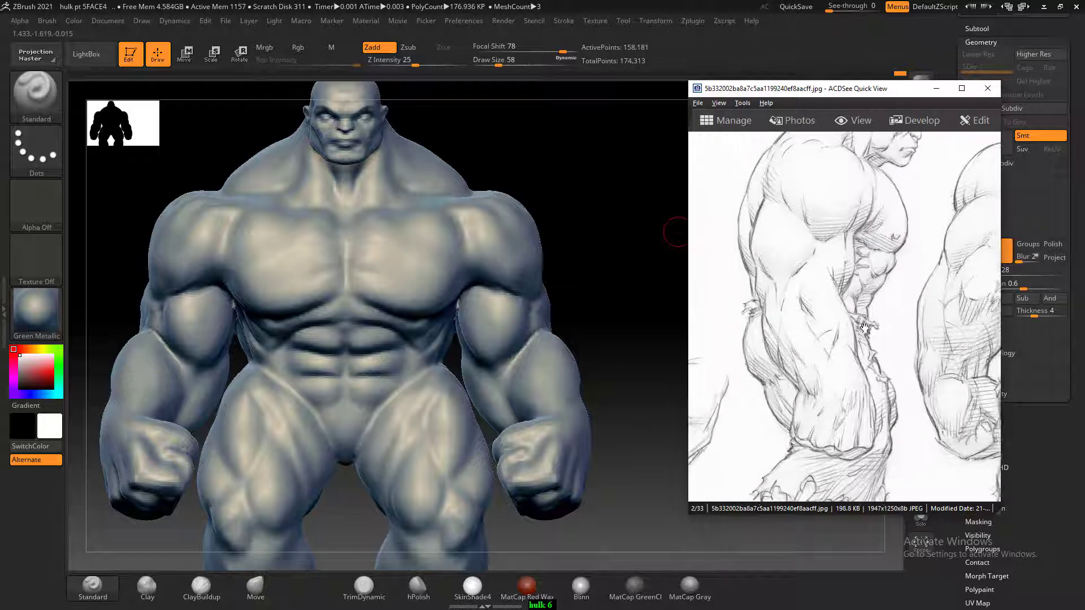
pyautogui.moveTo(729, 330); pyautogui.dragTo(982, 335)
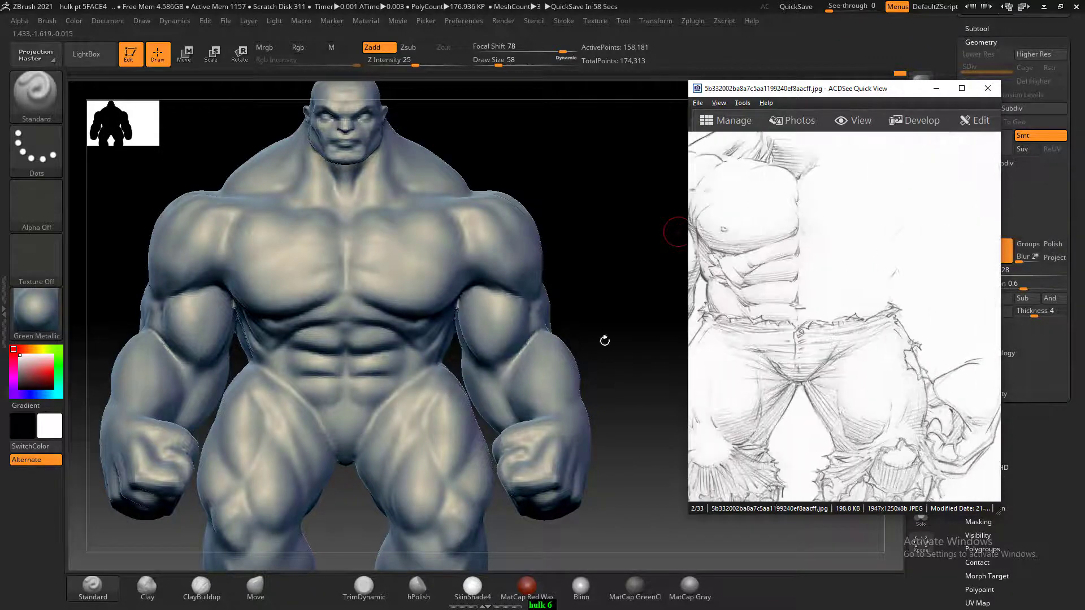
pyautogui.keyDown('alt'); pyautogui.moveTo(601, 228); pyautogui.dragTo(576, 276); pyautogui.keyUp('alt')
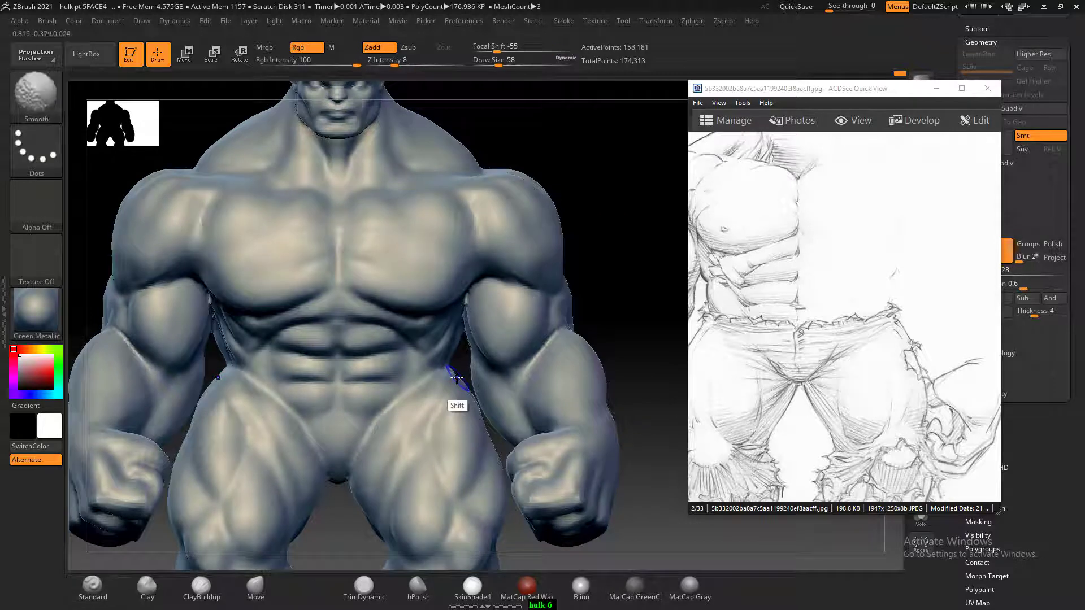
# - Hide both arm polygroups to expose the torso's flanks and hips, with the polygroup wireframe display turned off
pyautogui.hotkey('shift', 'f')
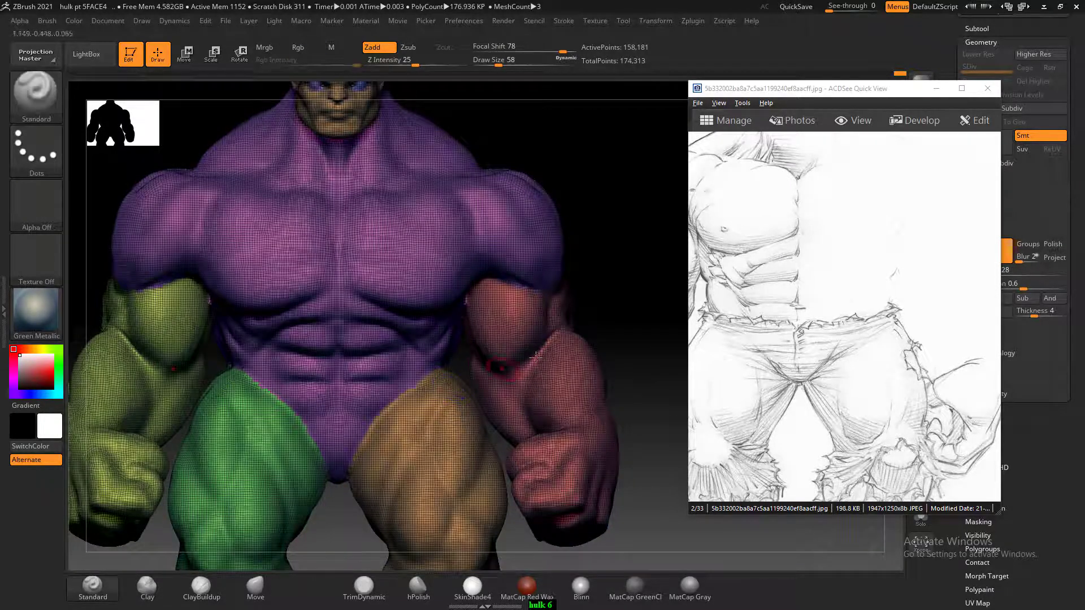
pyautogui.keyDown('ctrl'); pyautogui.keyDown('shift'); pyautogui.click(558, 361); pyautogui.keyUp('shift'); pyautogui.keyUp('ctrl')
pyautogui.keyDown('ctrl'); pyautogui.keyDown('shift'); pyautogui.click(567, 366); pyautogui.keyUp('shift'); pyautogui.keyUp('ctrl')
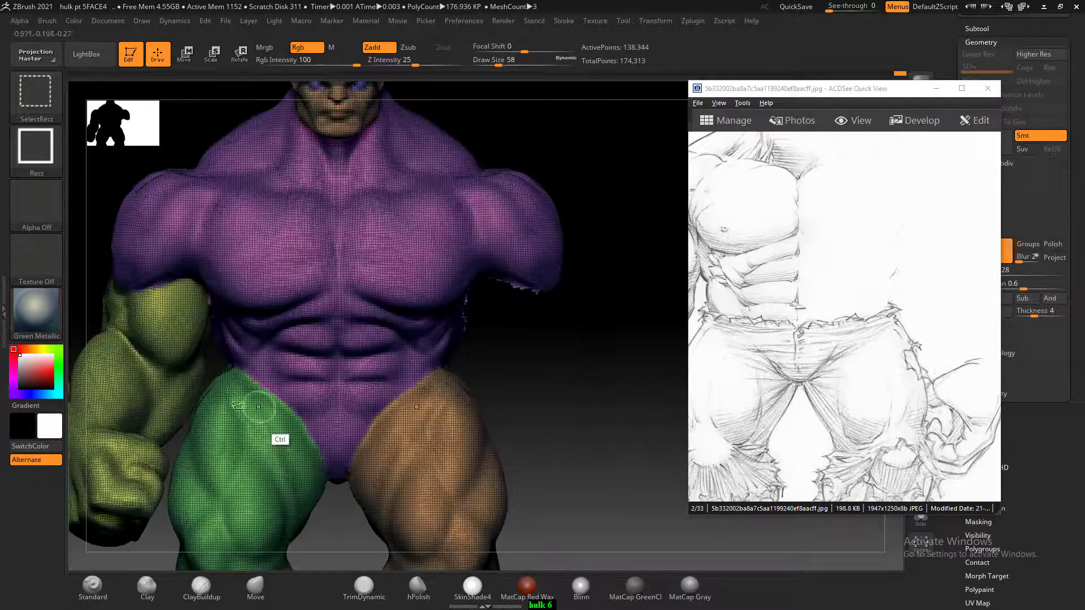
pyautogui.keyDown('ctrl'); pyautogui.keyDown('shift'); pyautogui.click(159, 339); pyautogui.keyUp('shift'); pyautogui.keyUp('ctrl')
pyautogui.moveTo(649, 416)
pyautogui.mouseDown()
pyautogui.moveTo(534, 415)
pyautogui.moveTo(571, 387)
pyautogui.moveTo(571, 396)
pyautogui.mouseUp()
pyautogui.hotkey('shift', 'f')
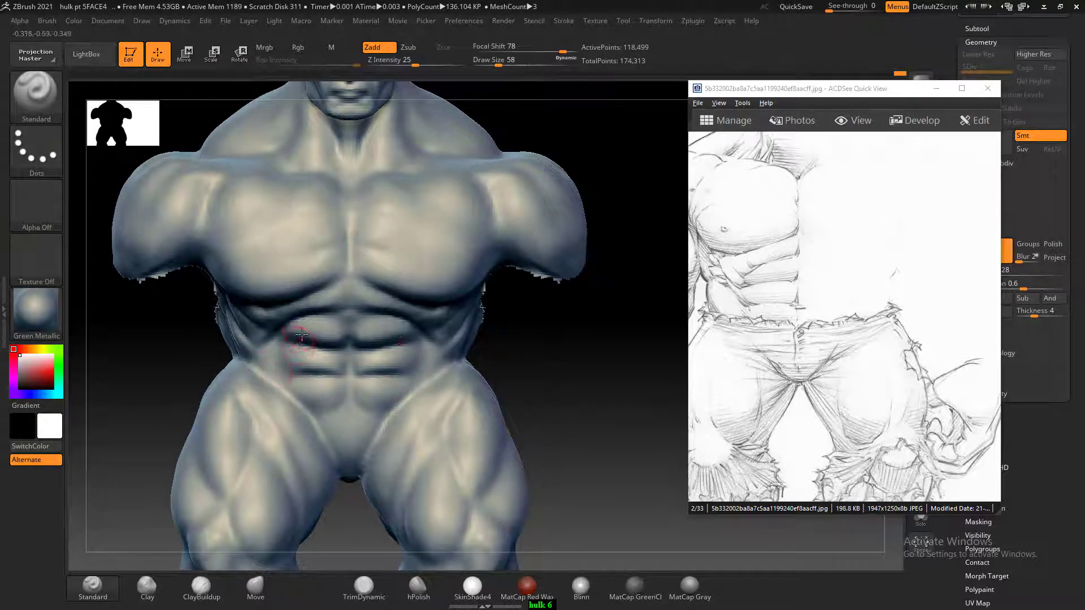
# - Refine the lower obliques and side of the waist with ClayBuildup at draw size 58, and smooth above the hip
pyautogui.click(199, 591)
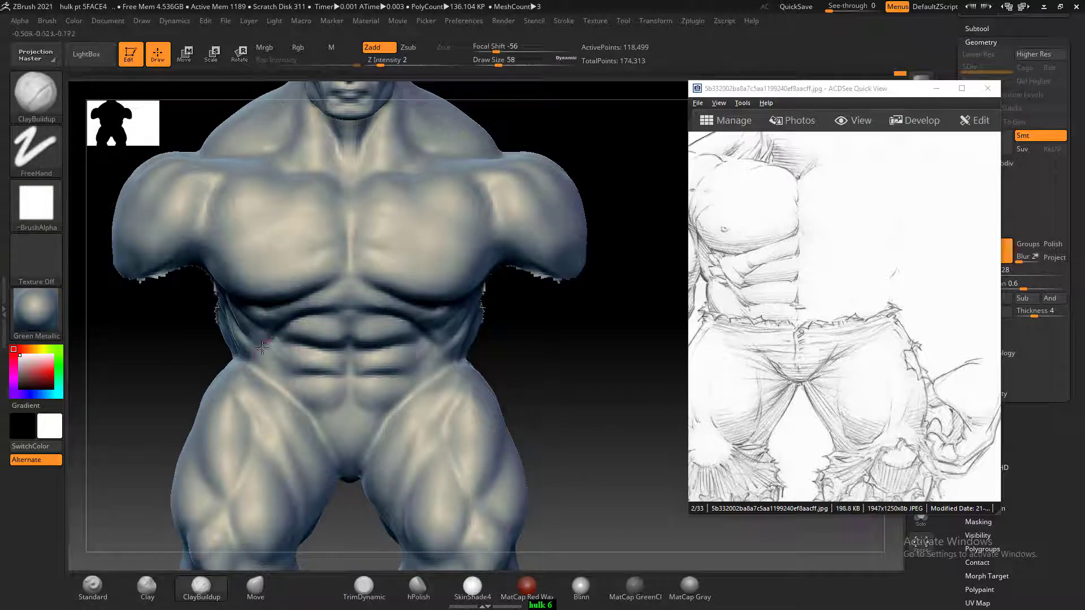
pyautogui.moveTo(557, 354); pyautogui.dragTo(458, 370)
pyautogui.moveTo(582, 351); pyautogui.dragTo(536, 347)
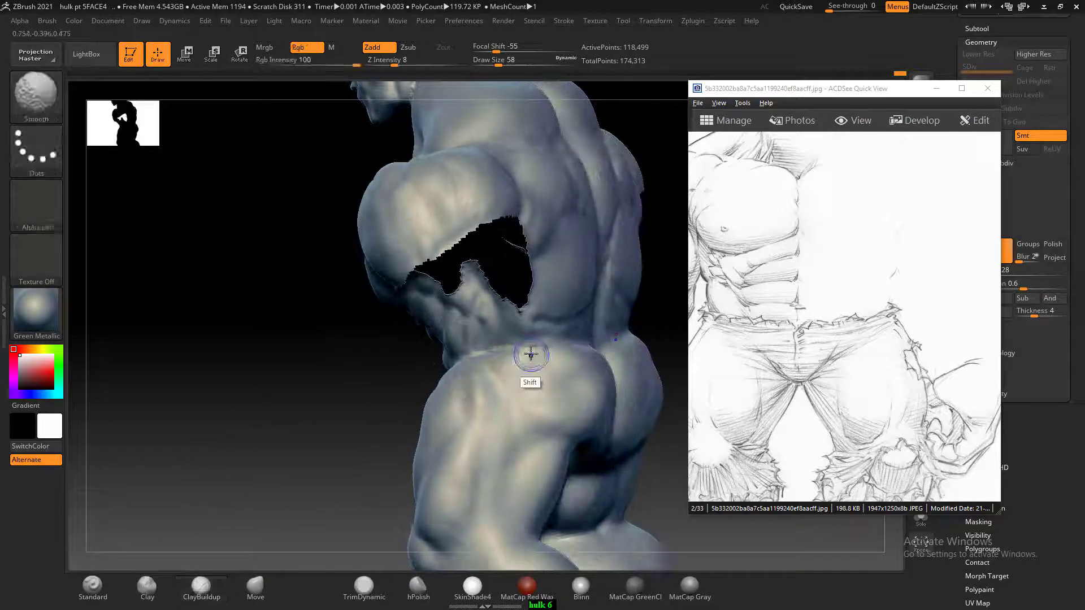
pyautogui.moveTo(429, 376); pyautogui.dragTo(539, 372)
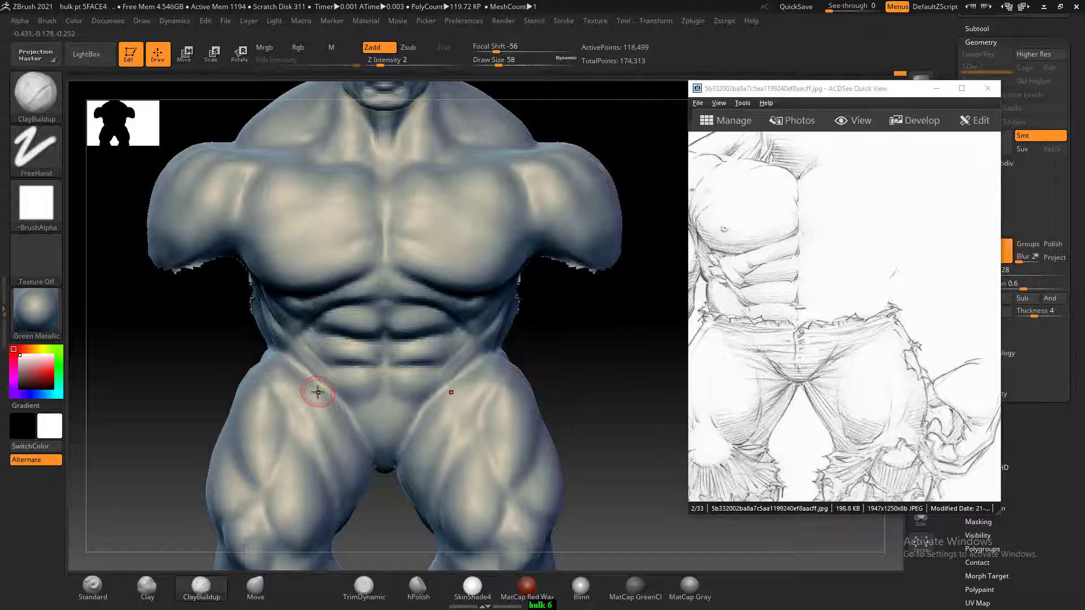
# - Reshape the outer hip and waist contour with the Move brush at draw size 194, and smooth the side of the hip
pyautogui.click(256, 586)
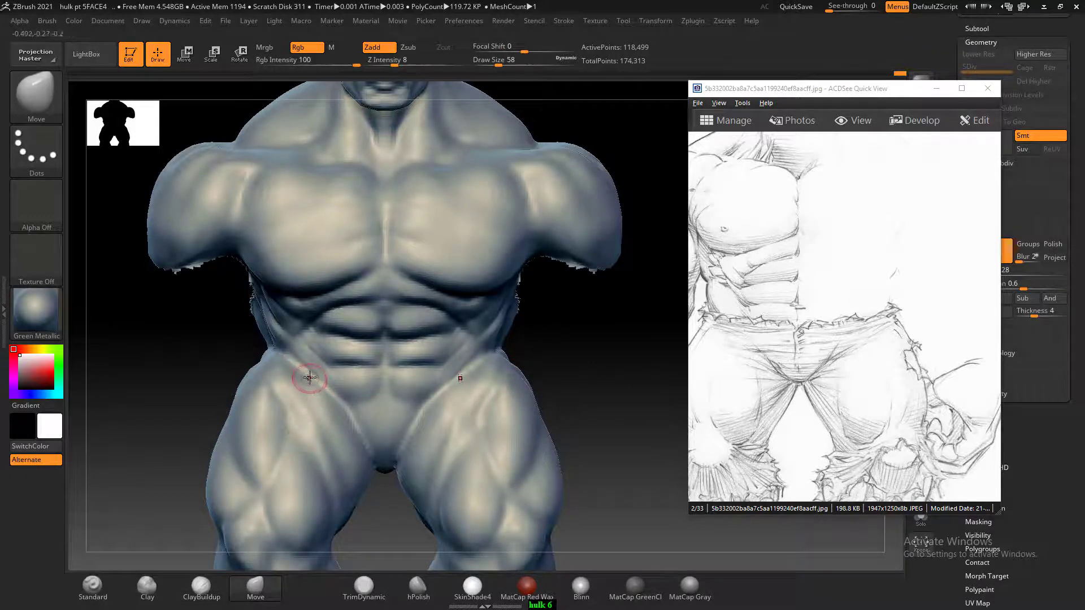
pyautogui.press(']')
pyautogui.press(']')
pyautogui.press(']')
pyautogui.press(']')
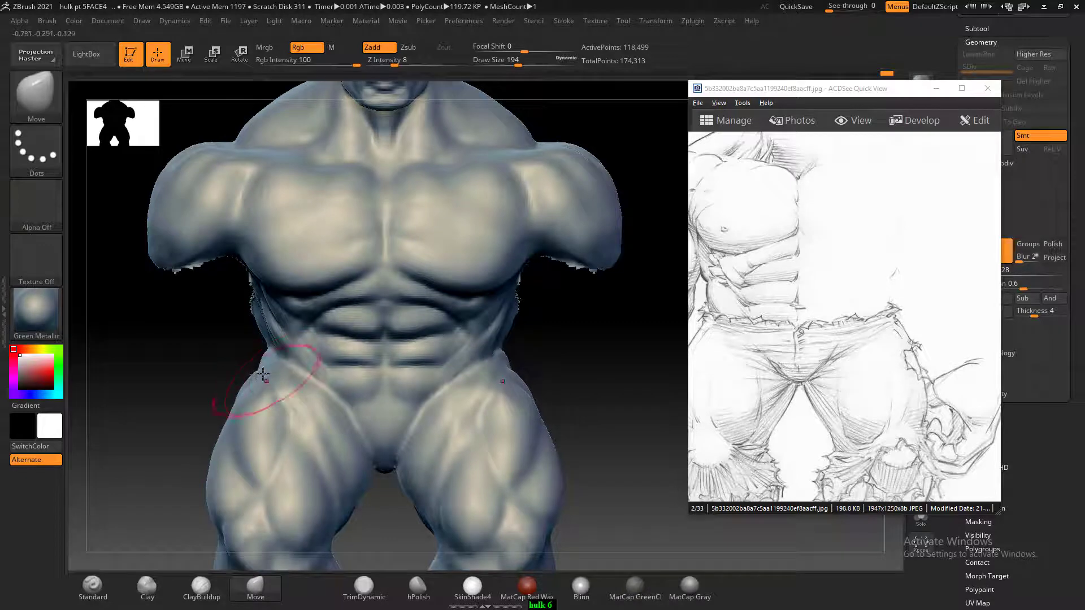
pyautogui.moveTo(557, 348); pyautogui.dragTo(485, 389)
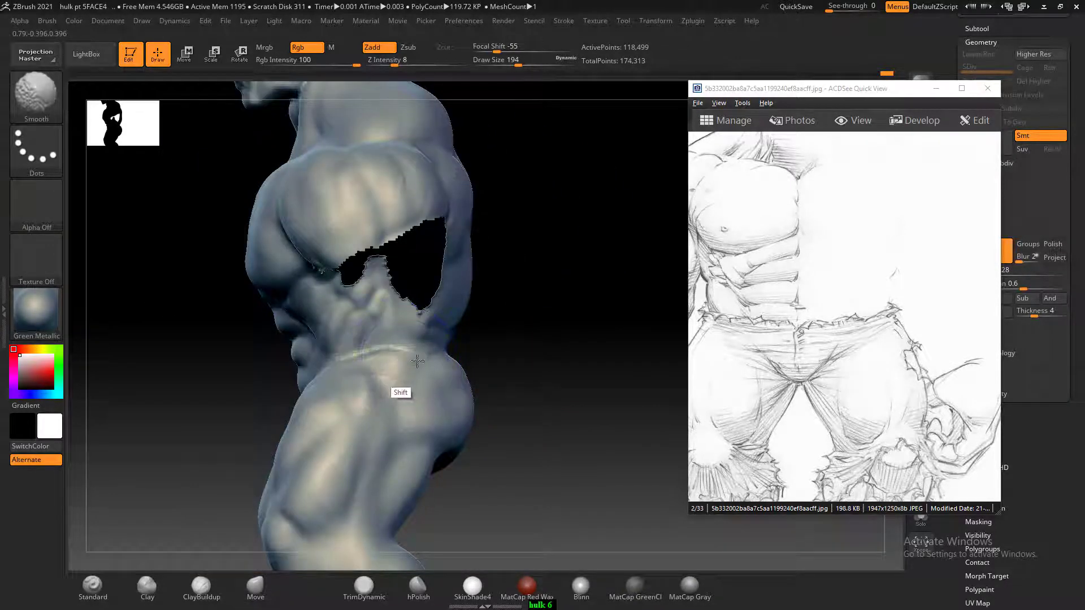
pyautogui.keyDown('shift'); pyautogui.moveTo(411, 361); pyautogui.dragTo(378, 369); pyautogui.keyUp('shift')
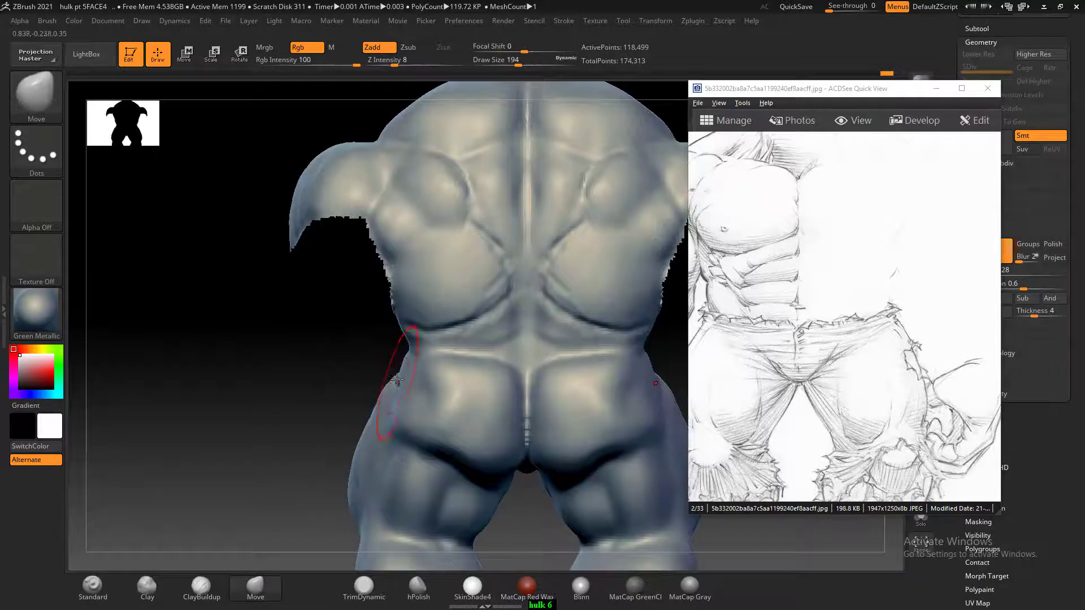
pyautogui.moveTo(375, 375)
pyautogui.mouseDown()
pyautogui.moveTo(353, 371)
pyautogui.moveTo(537, 360)
pyautogui.mouseUp()
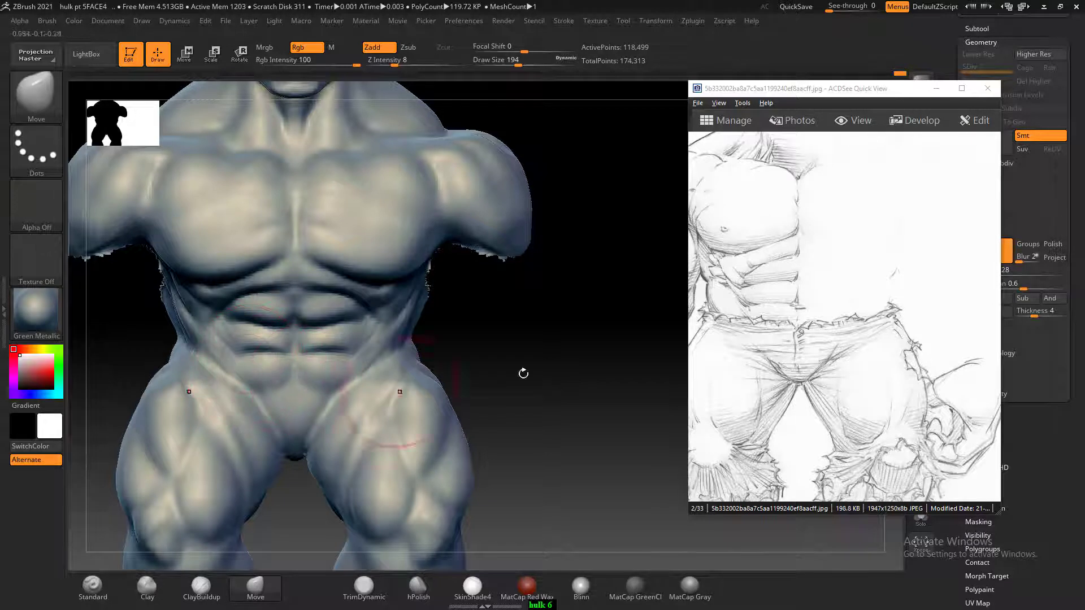
# - Sculpt the hip bone area above the outer thigh with ClayBuildup, reducing the draw size to 126 and 86
pyautogui.click(202, 586)
pyautogui.press('[')
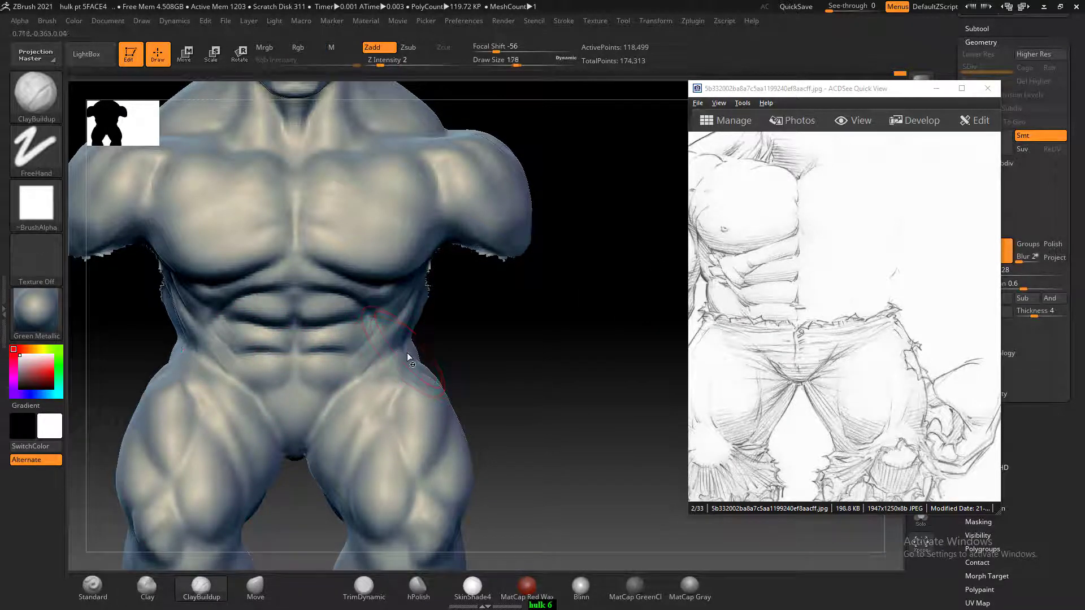
pyautogui.press('[')
pyautogui.press('[')
pyautogui.press('[')
pyautogui.press('[')
pyautogui.press('[')
pyautogui.press('[')
pyautogui.press('[')
pyautogui.press('[')
pyautogui.moveTo(422, 343); pyautogui.dragTo(462, 329)
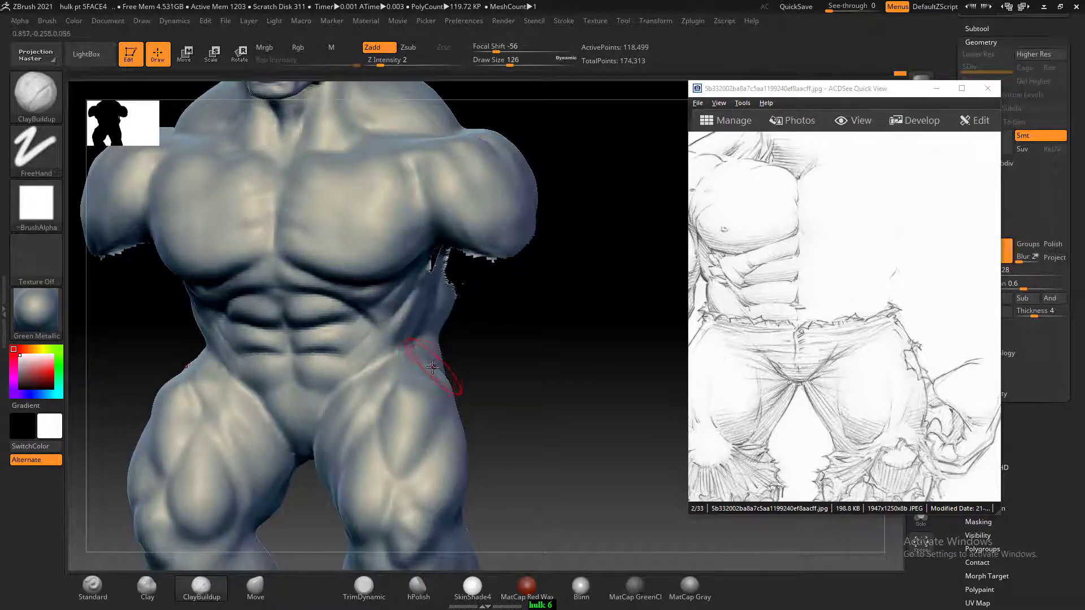
pyautogui.moveTo(470, 369)
pyautogui.mouseDown()
pyautogui.moveTo(493, 380)
pyautogui.moveTo(463, 386)
pyautogui.mouseUp()
pyautogui.moveTo(420, 356)
pyautogui.keyDown('alt'); pyautogui.mouseDown()
pyautogui.moveTo(403, 371)
pyautogui.moveTo(434, 345)
pyautogui.moveTo(402, 375)
pyautogui.mouseUp(); pyautogui.keyUp('alt')
pyautogui.moveTo(463, 362)
pyautogui.mouseDown()
pyautogui.moveTo(489, 331)
pyautogui.moveTo(423, 358)
pyautogui.mouseUp()
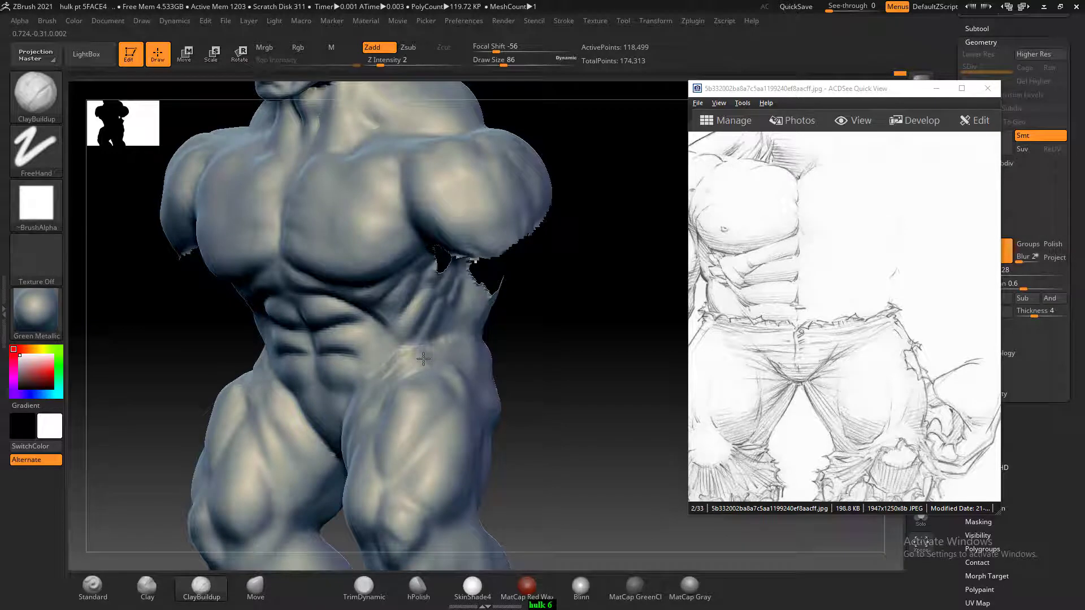
pyautogui.moveTo(492, 346)
pyautogui.keyDown('shift'); pyautogui.mouseDown()
pyautogui.moveTo(501, 339)
pyautogui.moveTo(490, 367)
pyautogui.mouseUp(); pyautogui.keyUp('shift')
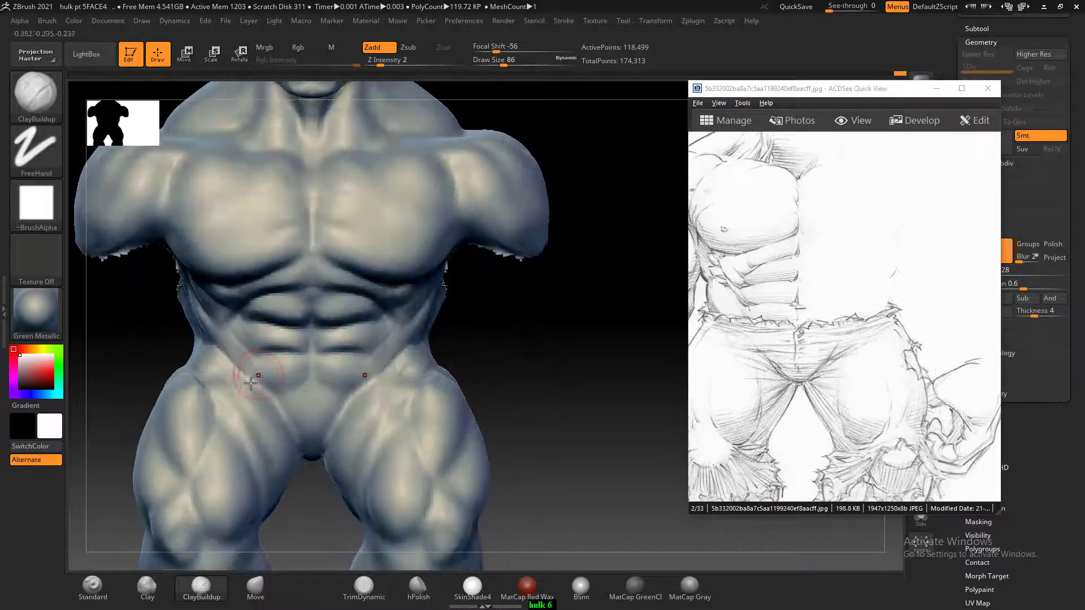
# - Build up the crease between lower abdomen and upper thigh with ClayBuildup at draw size 86, and smooth it
pyautogui.moveTo(227, 380)
pyautogui.mouseDown()
pyautogui.moveTo(213, 364)
pyautogui.moveTo(228, 365)
pyautogui.moveTo(218, 380)
pyautogui.moveTo(261, 402)
pyautogui.mouseUp()
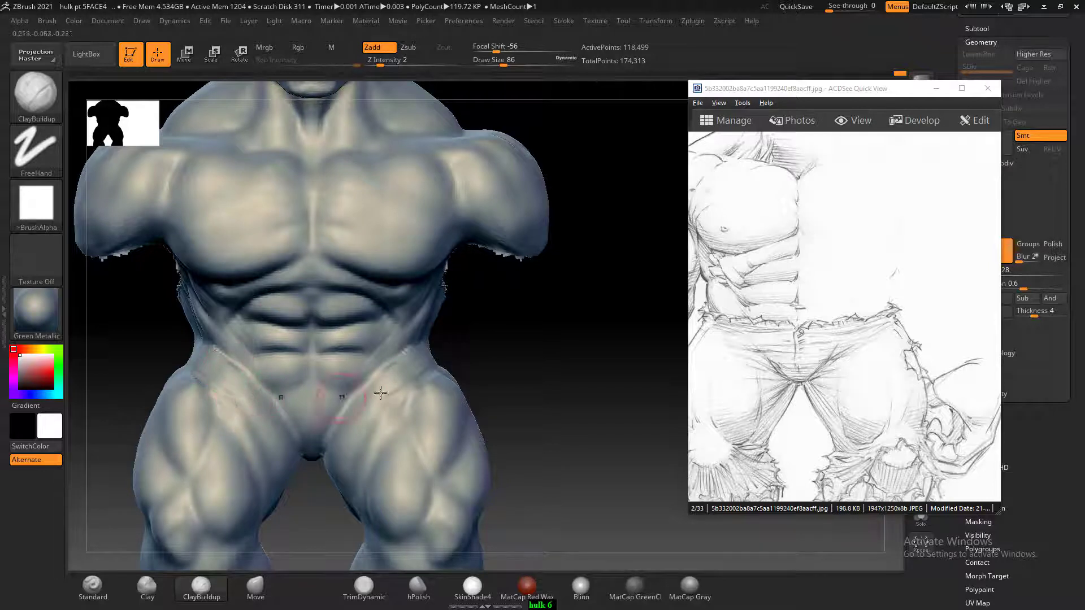
pyautogui.moveTo(493, 338)
pyautogui.mouseDown()
pyautogui.moveTo(431, 347)
pyautogui.moveTo(527, 353)
pyautogui.moveTo(499, 357)
pyautogui.moveTo(370, 444)
pyautogui.moveTo(433, 415)
pyautogui.mouseUp()
pyautogui.press('shift')
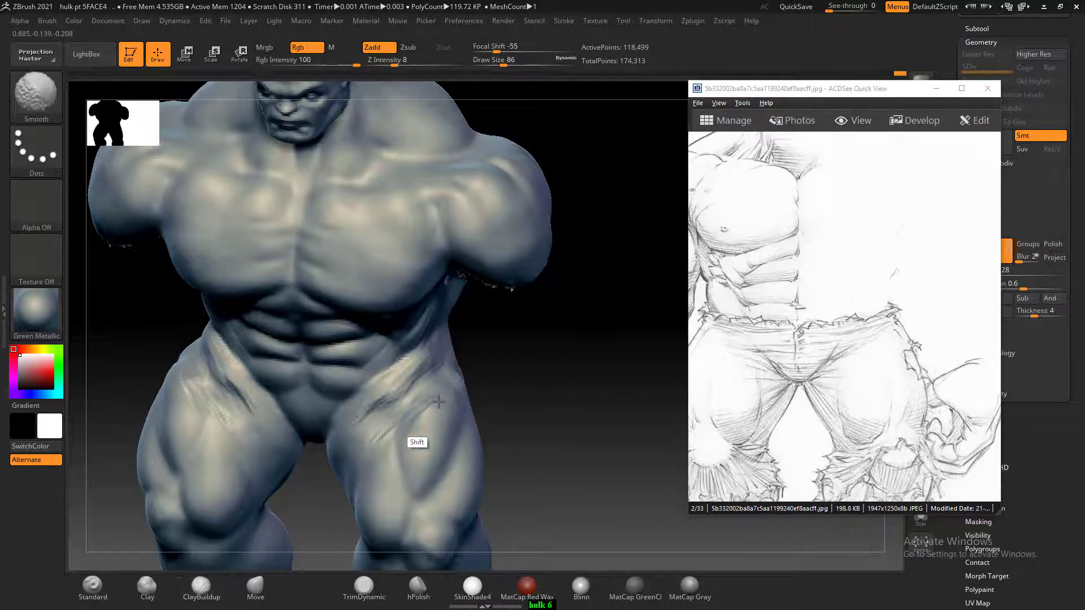
pyautogui.keyDown('shift'); pyautogui.moveTo(511, 361); pyautogui.dragTo(535, 356); pyautogui.keyUp('shift')
pyautogui.moveTo(362, 421)
pyautogui.keyDown('alt'); pyautogui.mouseDown()
pyautogui.moveTo(412, 386)
pyautogui.moveTo(365, 412)
pyautogui.mouseUp(); pyautogui.keyUp('alt')
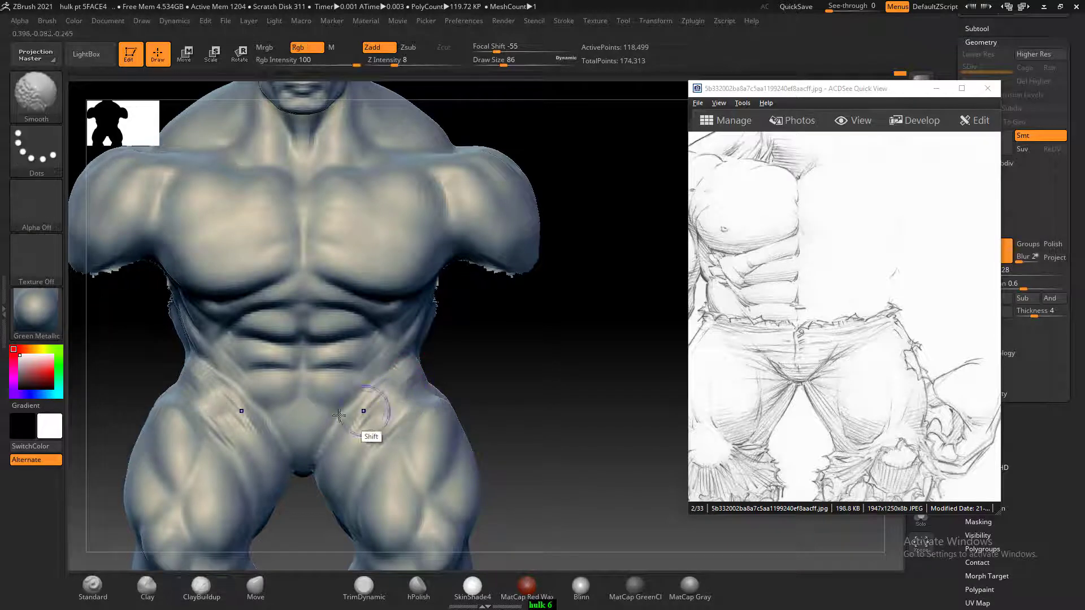
pyautogui.moveTo(220, 402)
pyautogui.mouseDown()
pyautogui.moveTo(239, 414)
pyautogui.moveTo(207, 394)
pyautogui.moveTo(224, 423)
pyautogui.moveTo(187, 400)
pyautogui.moveTo(211, 391)
pyautogui.mouseUp()
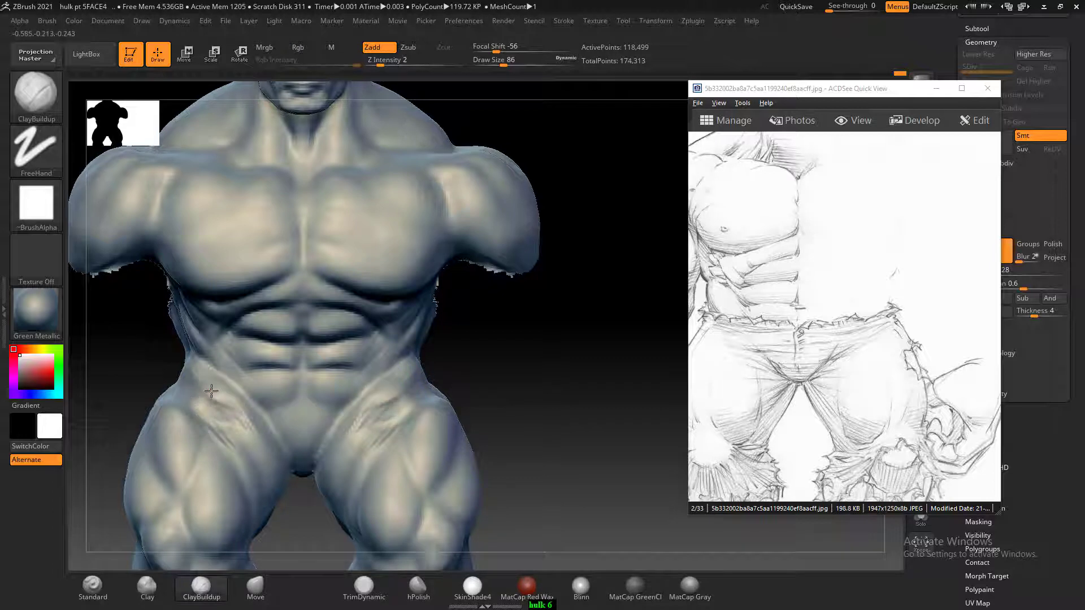
# - Refine the side of the hip above the thigh with ClayBuildup at draw size 86, and smooth toward the lower abdomen
pyautogui.moveTo(139, 354); pyautogui.dragTo(174, 376)
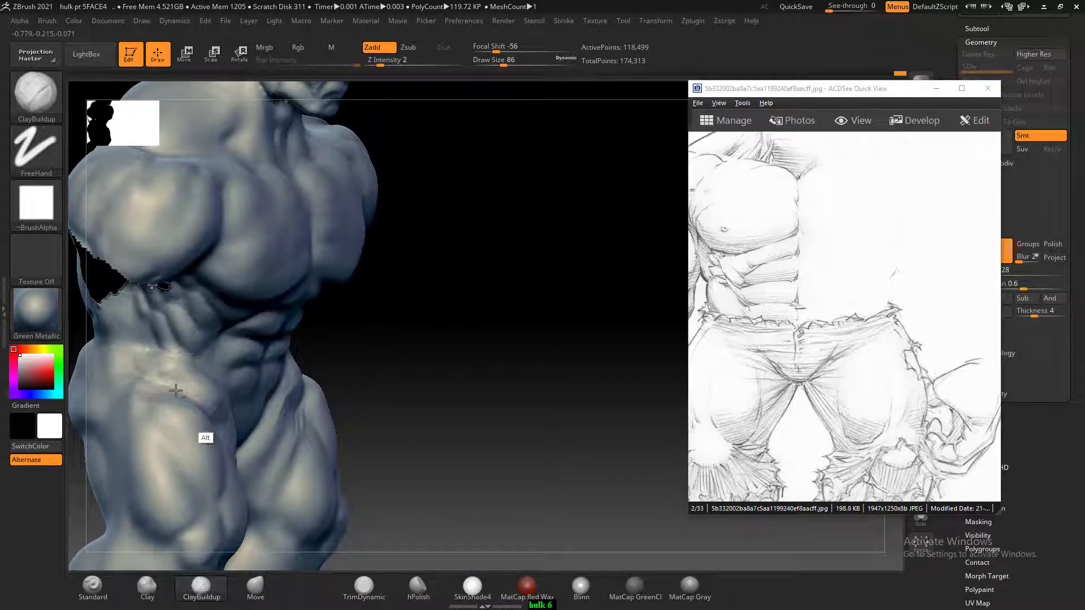
pyautogui.keyDown('shift'); pyautogui.moveTo(422, 351); pyautogui.dragTo(494, 320); pyautogui.keyUp('shift')
pyautogui.keyDown('shift'); pyautogui.moveTo(219, 400); pyautogui.dragTo(210, 390); pyautogui.keyUp('shift')
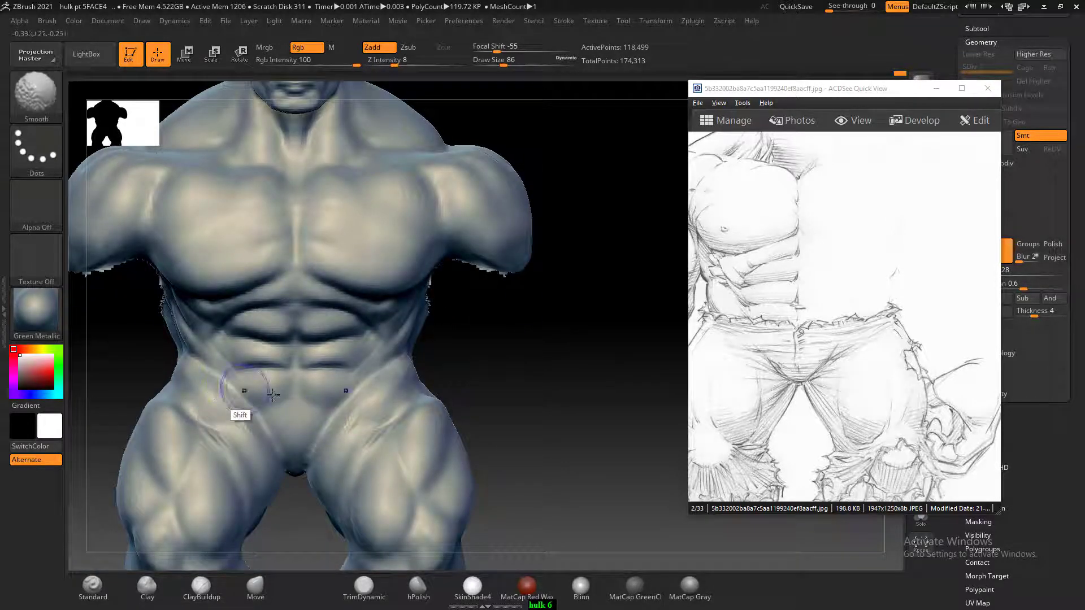
pyautogui.moveTo(493, 339); pyautogui.dragTo(443, 355)
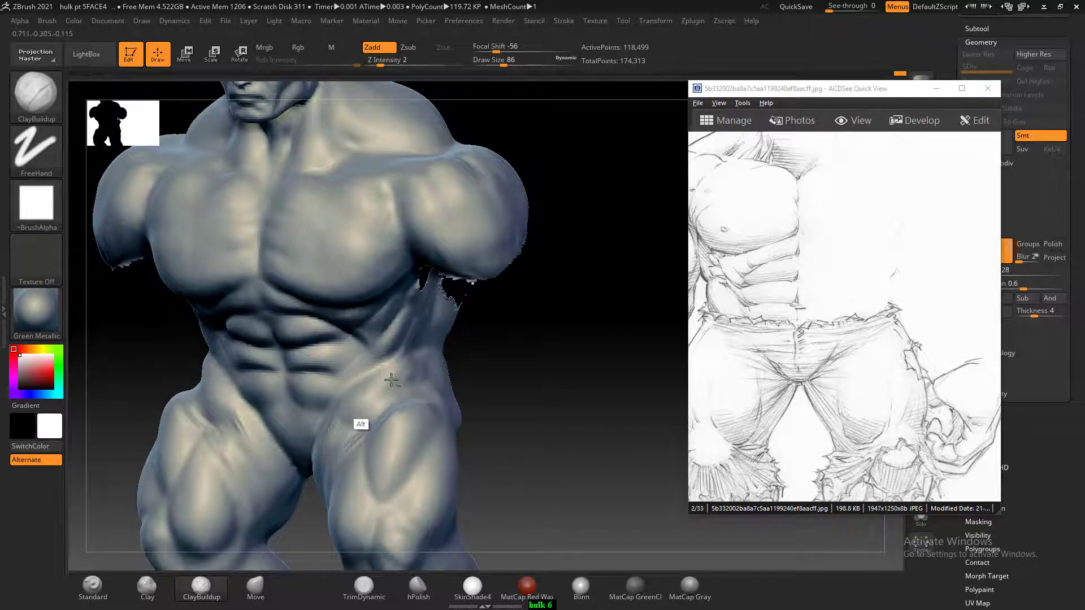
# - Refine the lower back and the side of the hip with ClayBuildup at draw size 86, following the side and back reference drawings
pyautogui.moveTo(513, 358); pyautogui.dragTo(432, 382)
pyautogui.moveTo(797, 332); pyautogui.dragTo(858, 327)
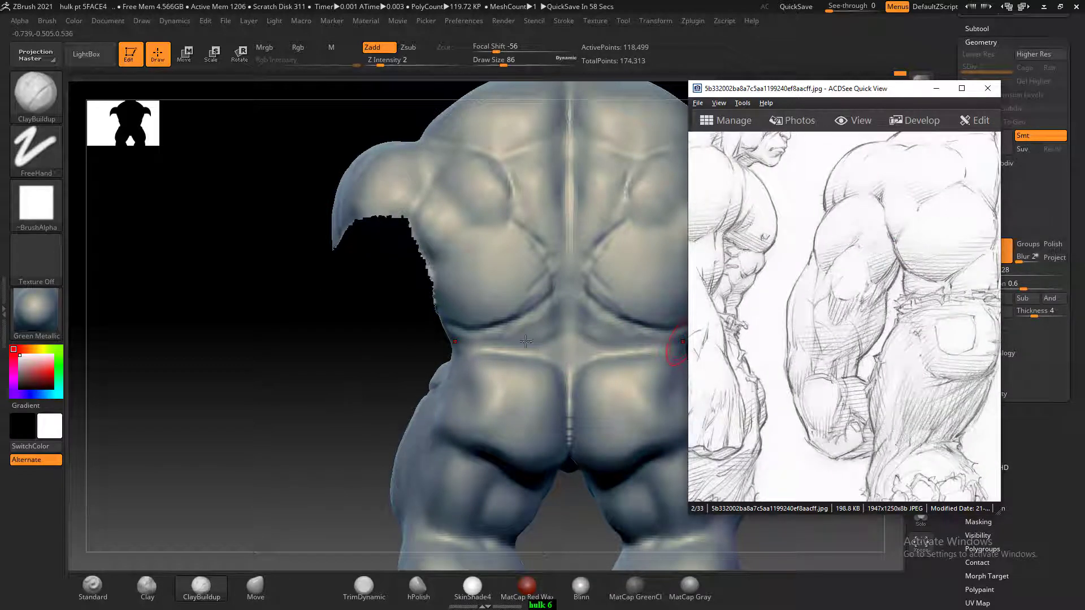
pyautogui.moveTo(541, 345); pyautogui.dragTo(570, 337)
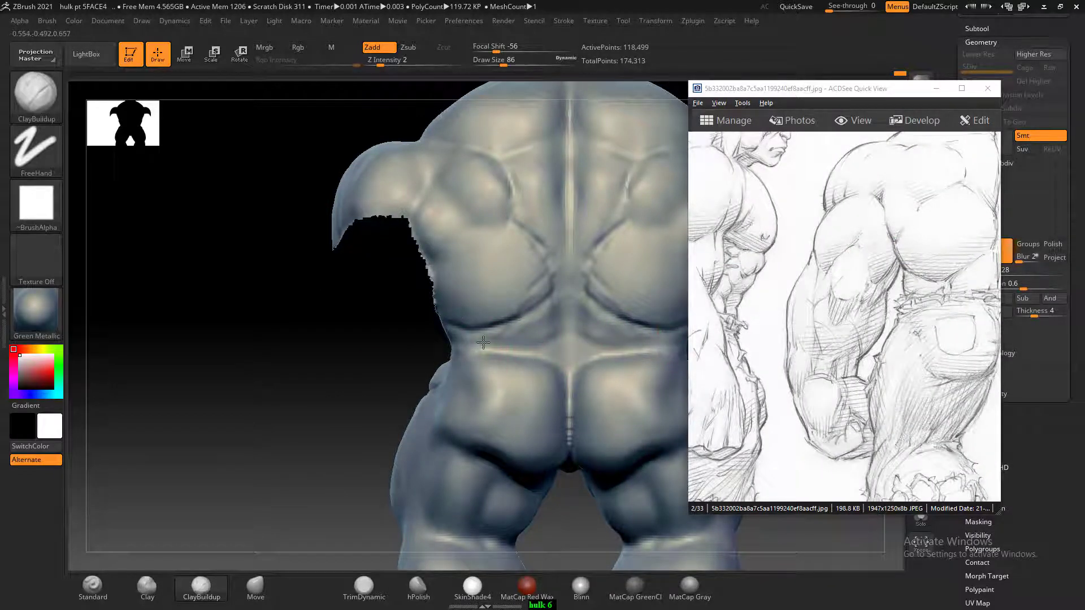
pyautogui.moveTo(483, 341)
pyautogui.mouseDown(button='right')
pyautogui.moveTo(371, 356)
pyautogui.moveTo(500, 341)
pyautogui.moveTo(495, 378)
pyautogui.mouseUp(button='right')
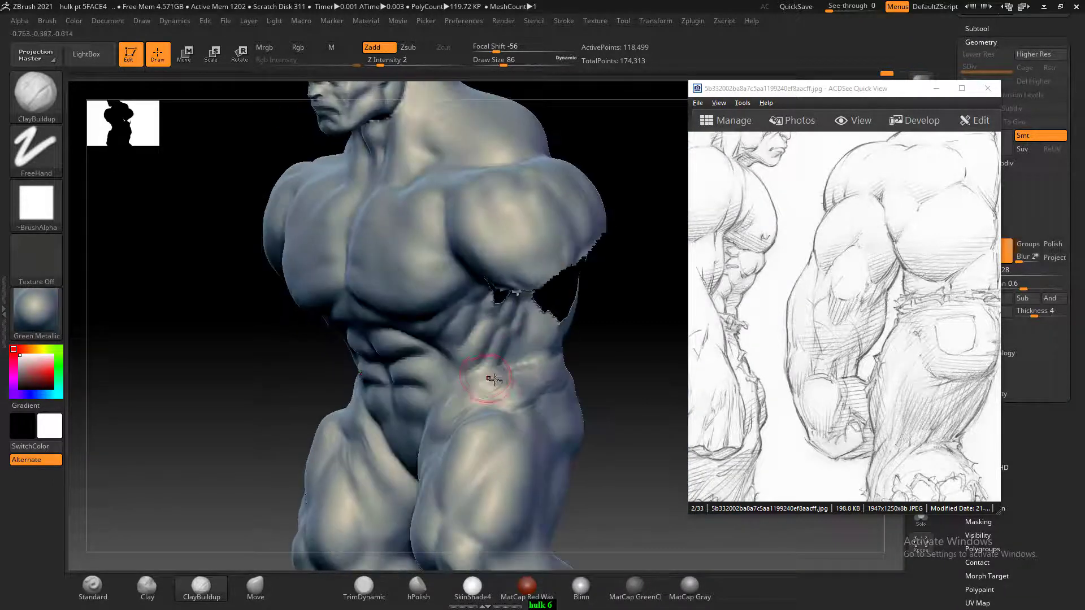
pyautogui.moveTo(310, 400)
pyautogui.mouseDown(button='right')
pyautogui.moveTo(286, 380)
pyautogui.moveTo(237, 393)
pyautogui.mouseUp(button='right')
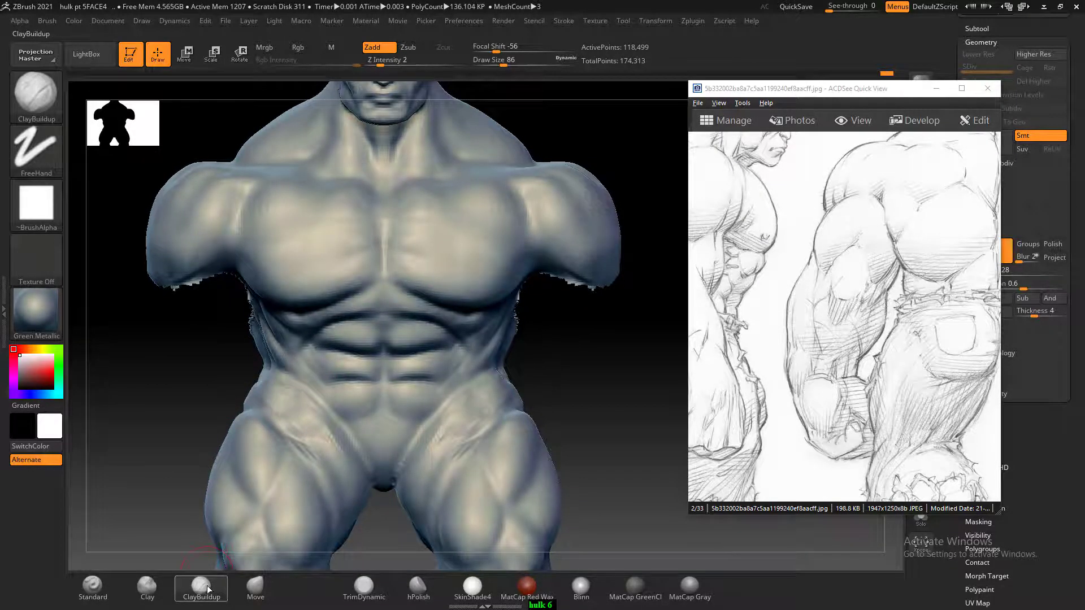
# - Pull the outer waist and hip contour inward with the Move brush at draw size 166, following the front reference drawing
pyautogui.click(255, 588)
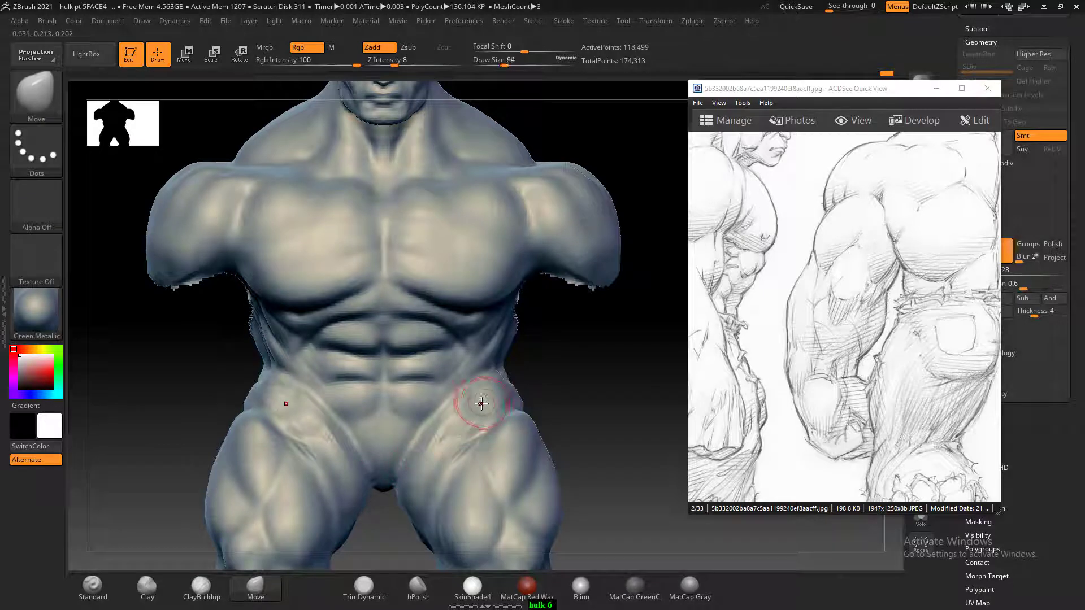
pyautogui.press(']')
pyautogui.press(']')
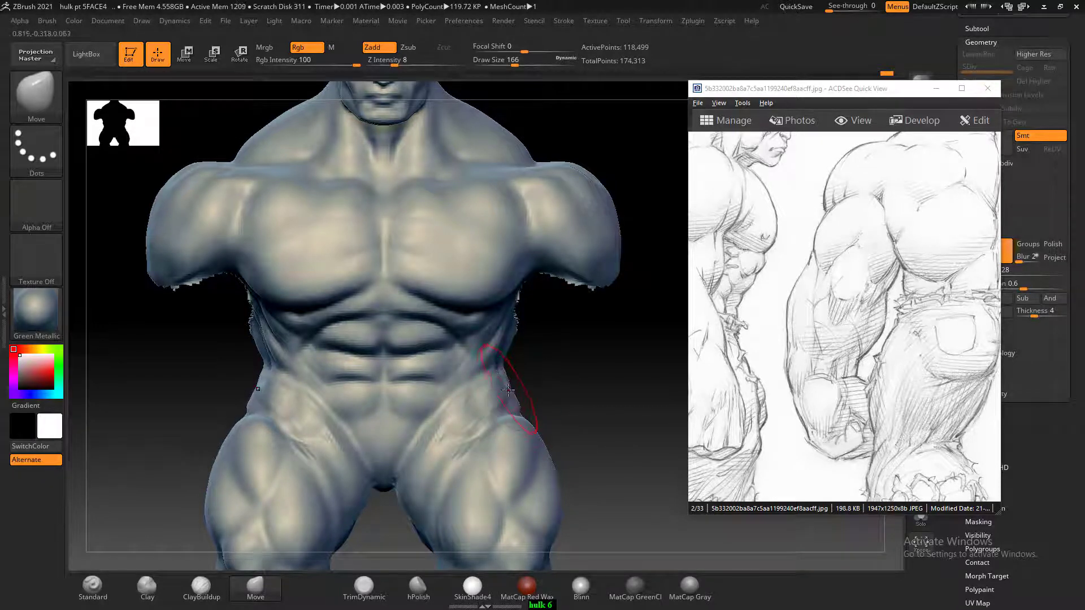
pyautogui.press('shift')
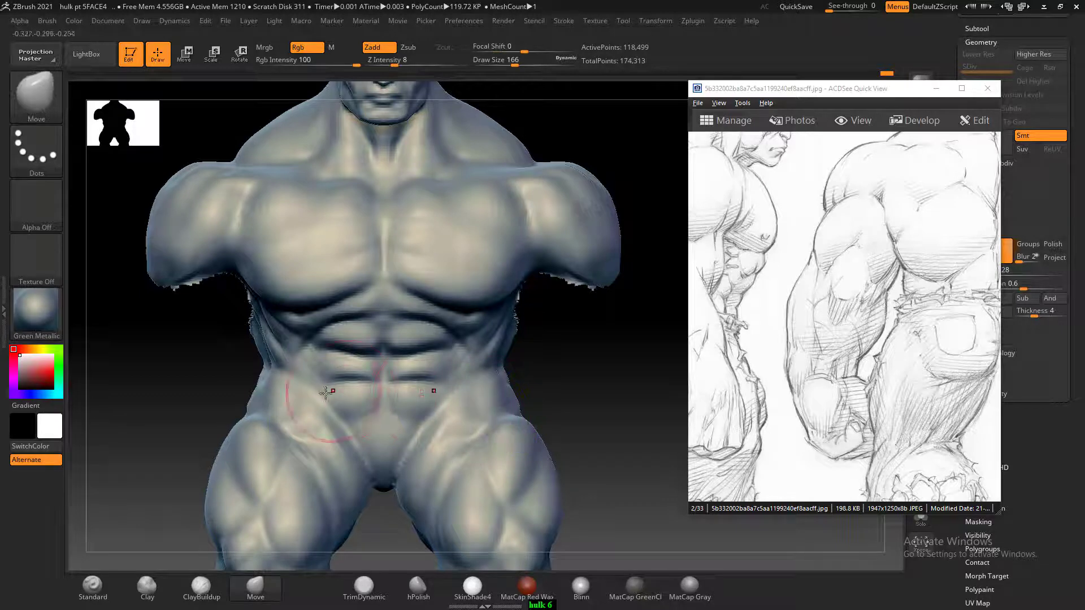
pyautogui.moveTo(791, 367); pyautogui.dragTo(980, 373)
pyautogui.moveTo(721, 353); pyautogui.dragTo(897, 360)
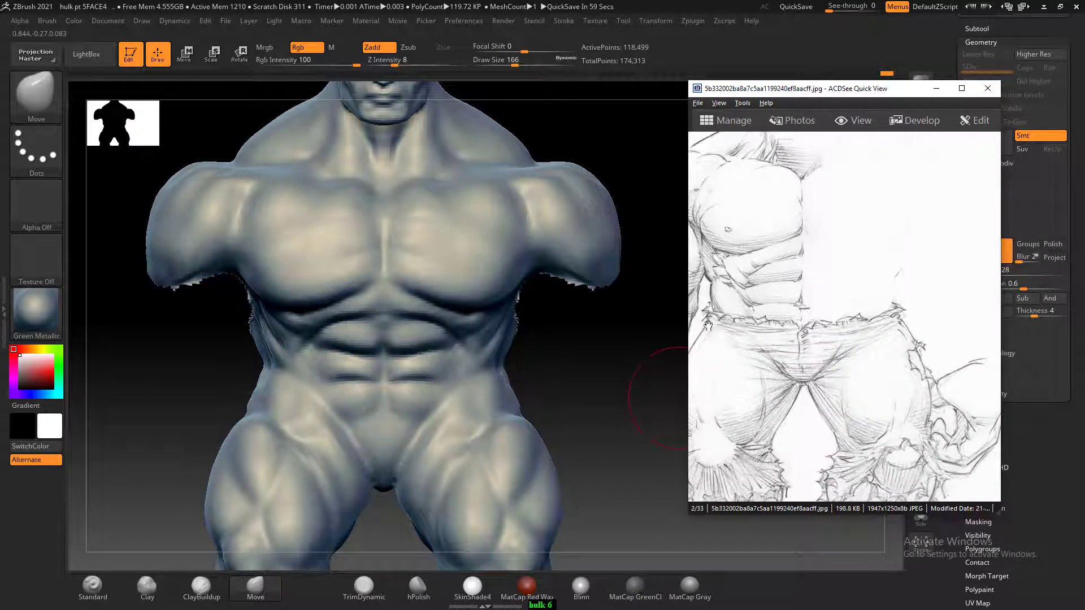
pyautogui.click(504, 405)
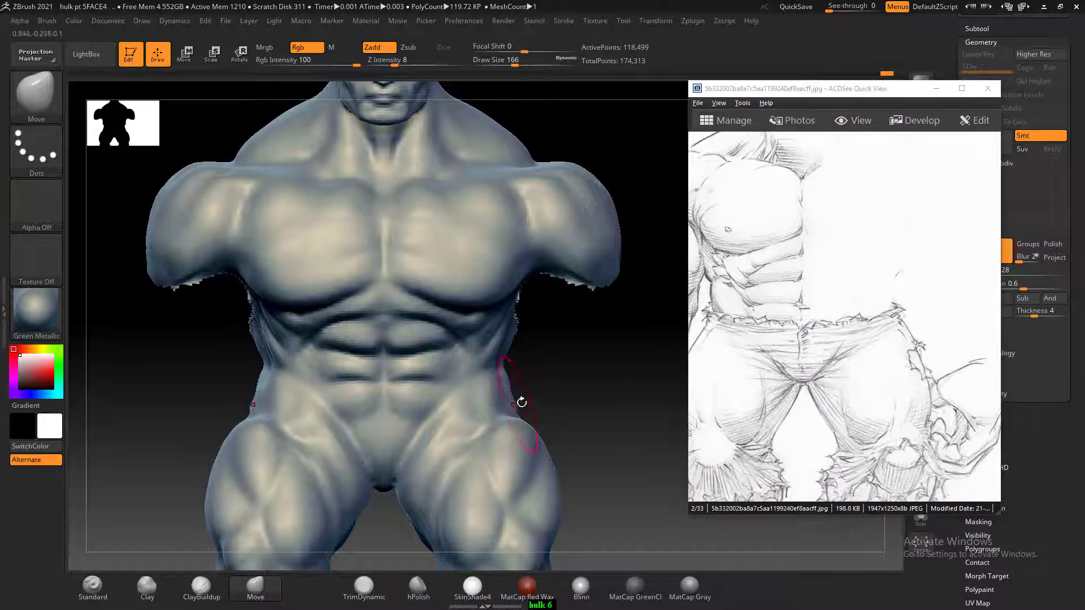
pyautogui.moveTo(521, 402)
pyautogui.mouseDown()
pyautogui.moveTo(591, 392)
pyautogui.moveTo(509, 411)
pyautogui.mouseUp()
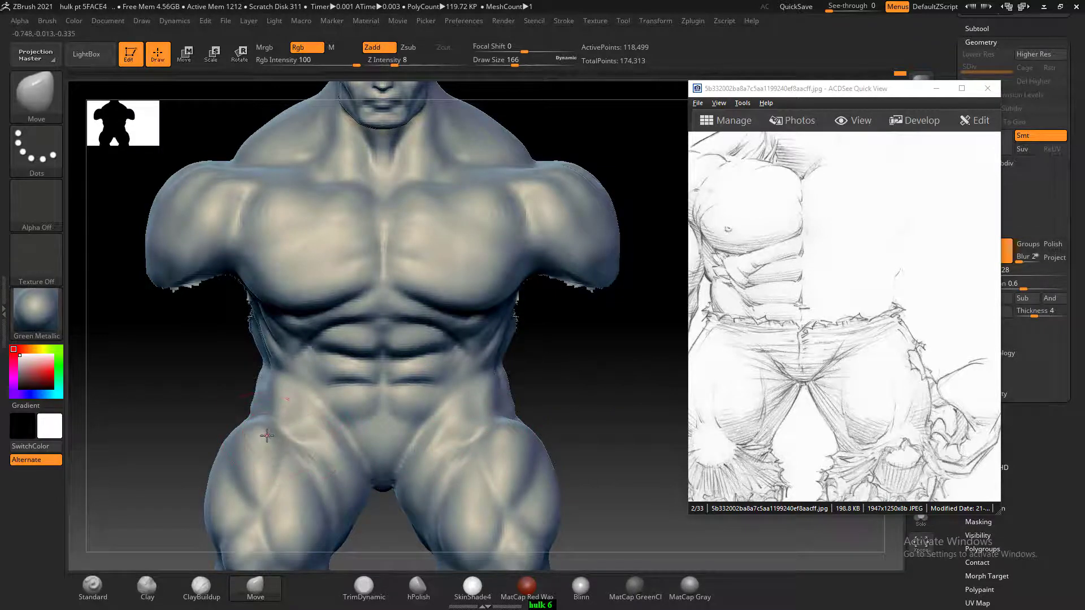
# - Reshape the upper front of the thigh and the hip with the Move brush, using draw sizes 334 and 258
pyautogui.moveTo(559, 395); pyautogui.dragTo(503, 416)
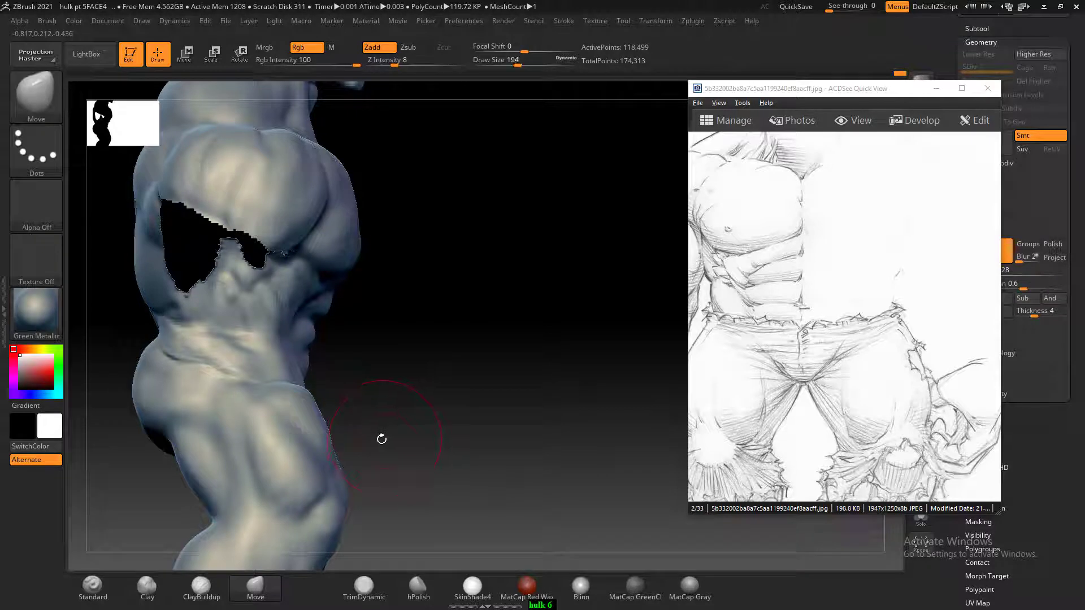
pyautogui.press(']')
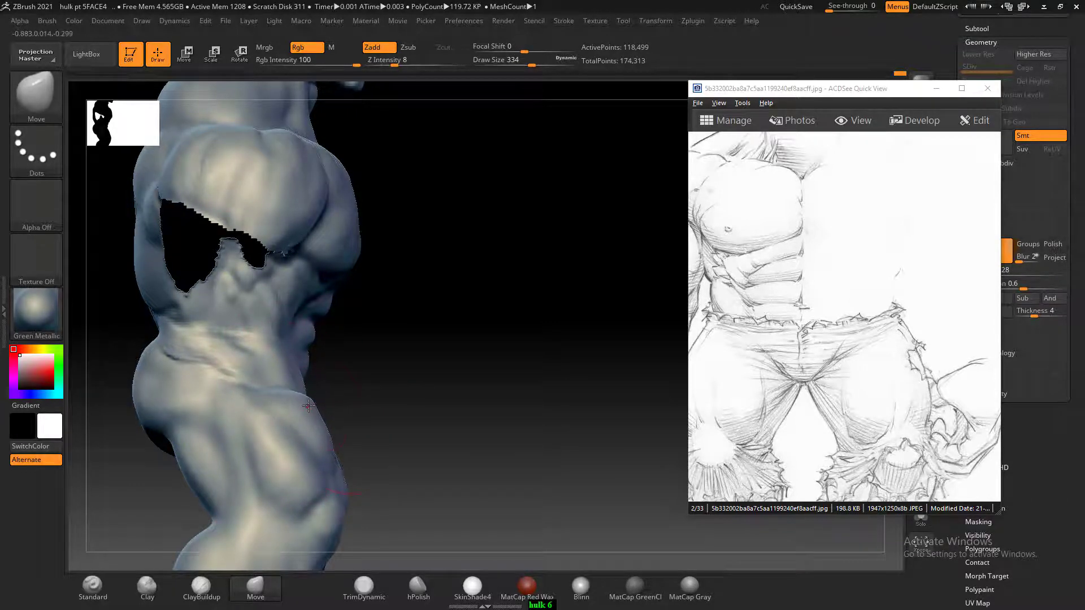
pyautogui.moveTo(404, 401); pyautogui.dragTo(207, 401)
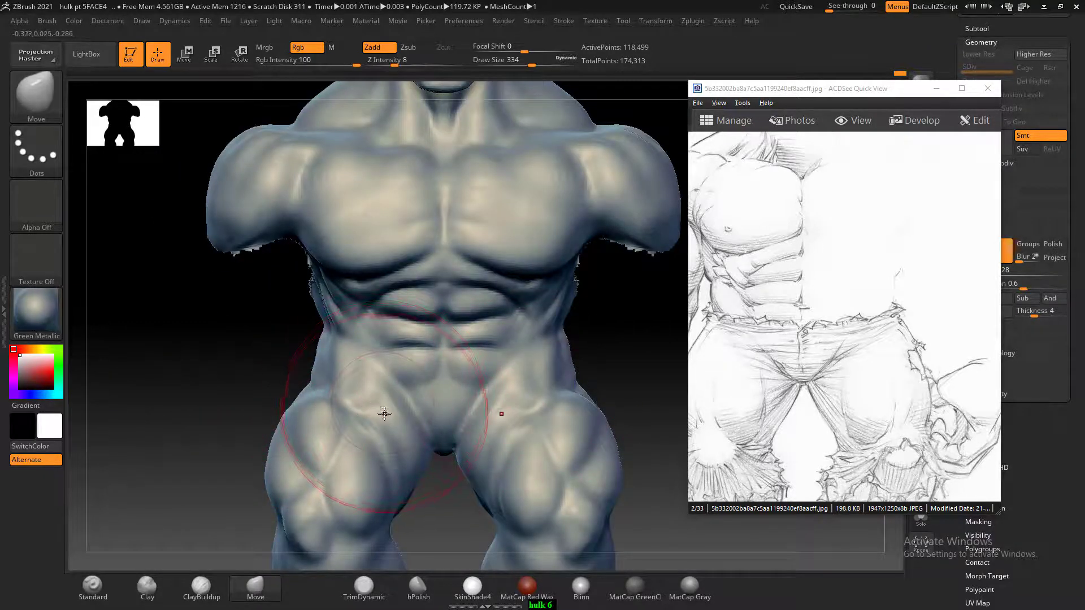
pyautogui.moveTo(384, 413); pyautogui.dragTo(356, 402)
pyautogui.press('[')
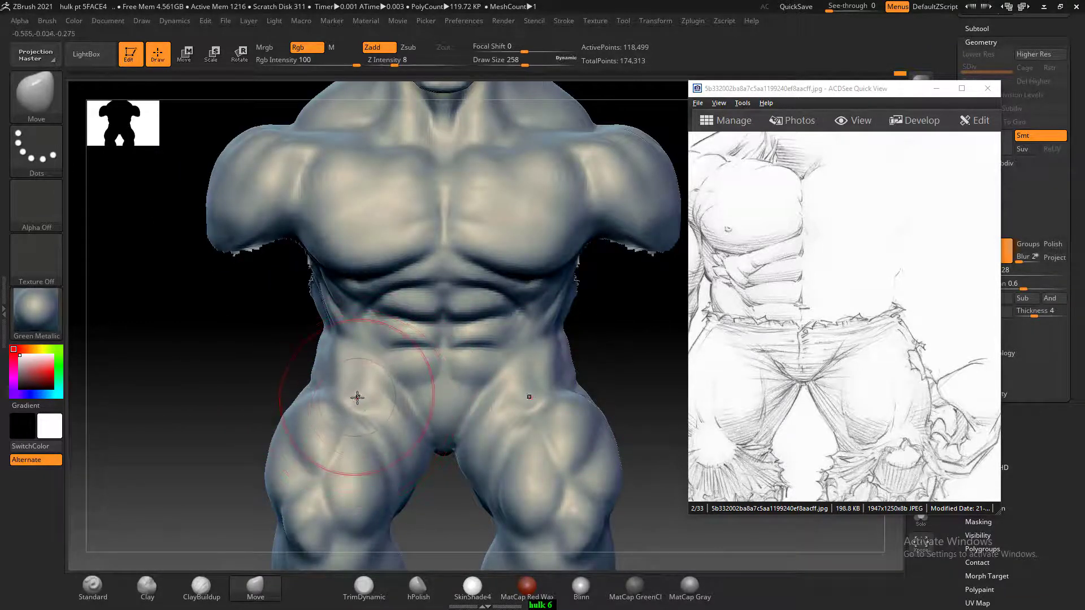
pyautogui.press('[')
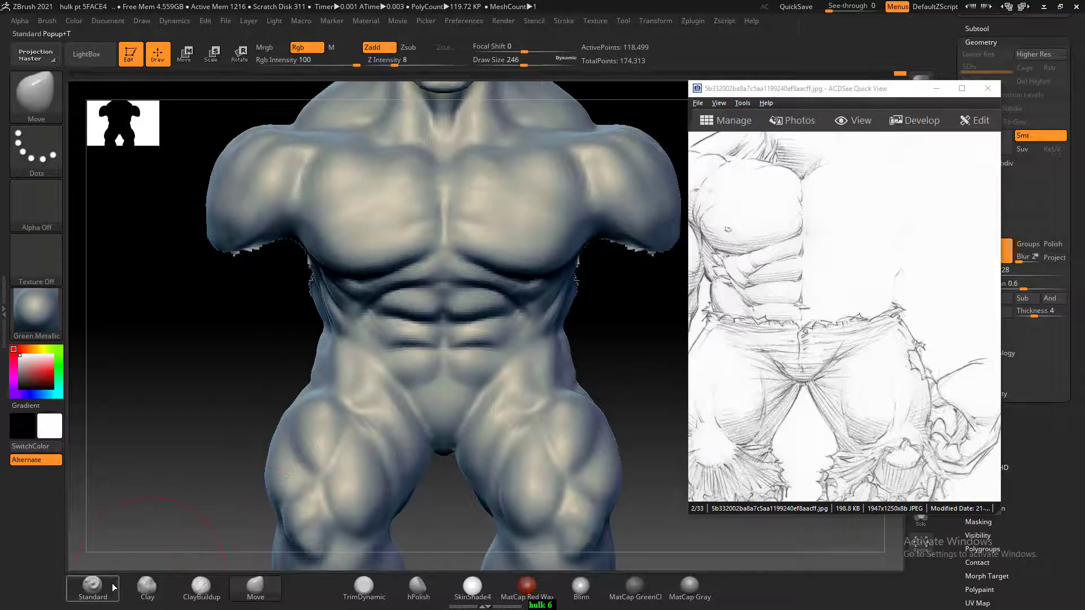
# - Carve the crease between the hip and upper thigh with the Standard brush at draw size 82, extending it around the side
pyautogui.click(93, 586)
pyautogui.press('[')
pyautogui.press('[')
pyautogui.press('[')
pyautogui.press('[')
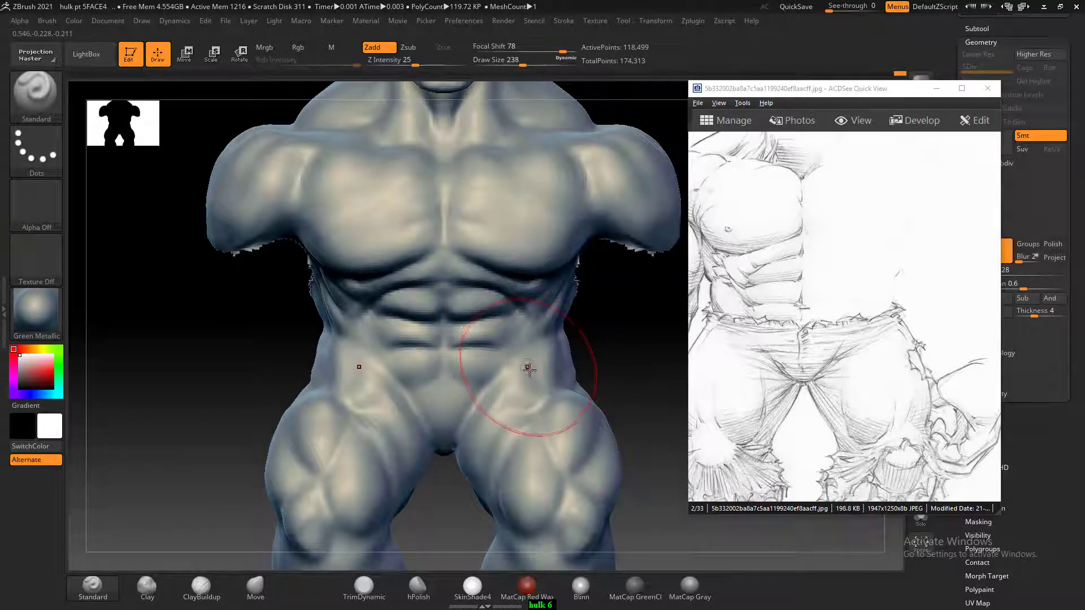
pyautogui.press('[')
pyautogui.press('[')
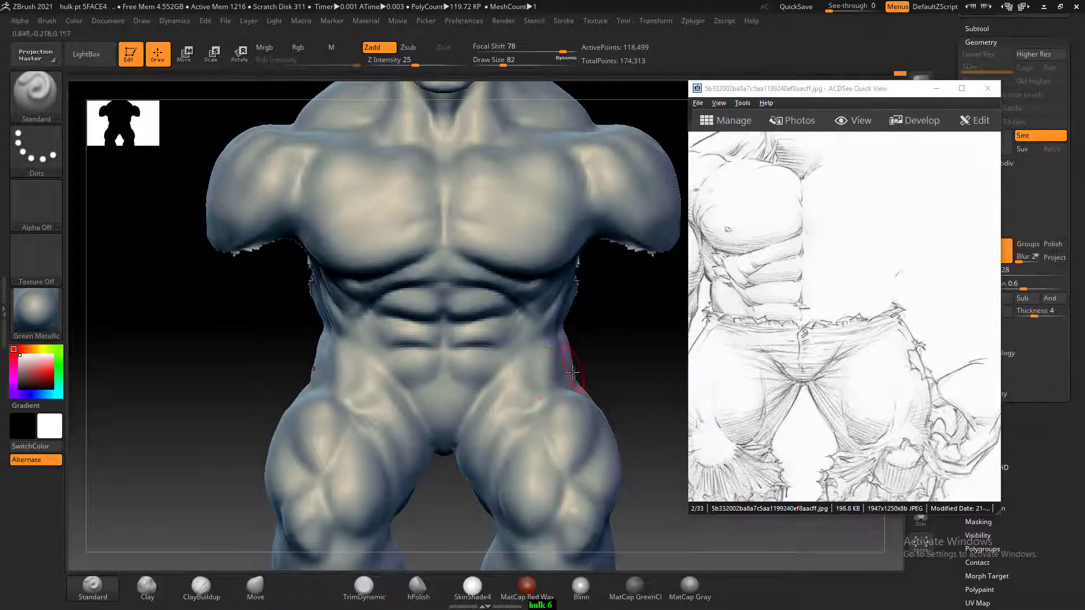
pyautogui.moveTo(567, 363)
pyautogui.keyDown('alt'); pyautogui.mouseDown()
pyautogui.moveTo(518, 441)
pyautogui.moveTo(493, 433)
pyautogui.moveTo(525, 398)
pyautogui.moveTo(462, 448)
pyautogui.moveTo(481, 439)
pyautogui.mouseUp(); pyautogui.keyUp('alt')
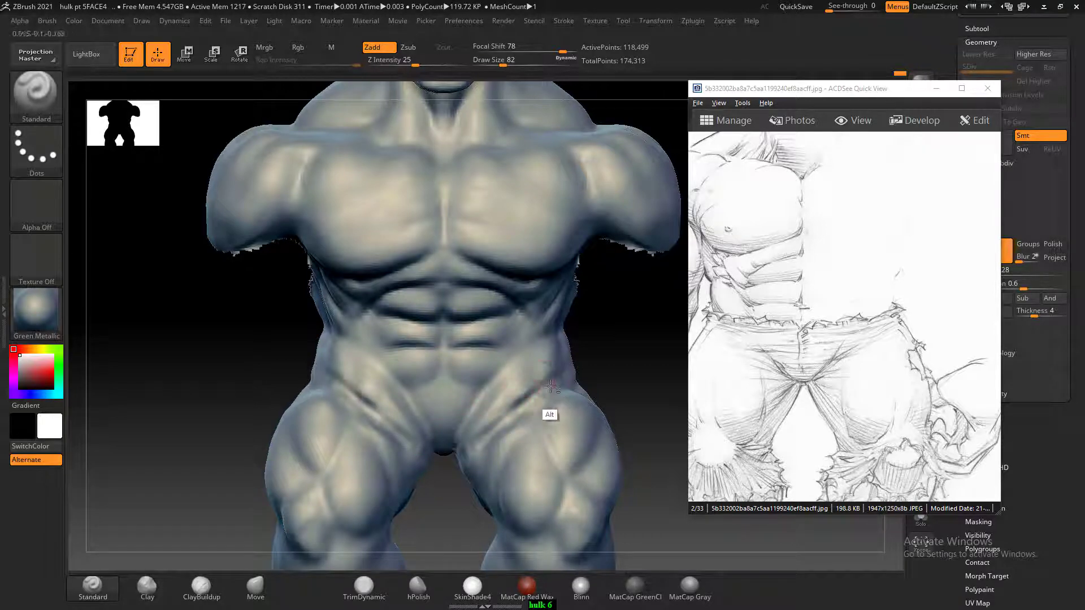
pyautogui.moveTo(608, 339); pyautogui.dragTo(591, 343)
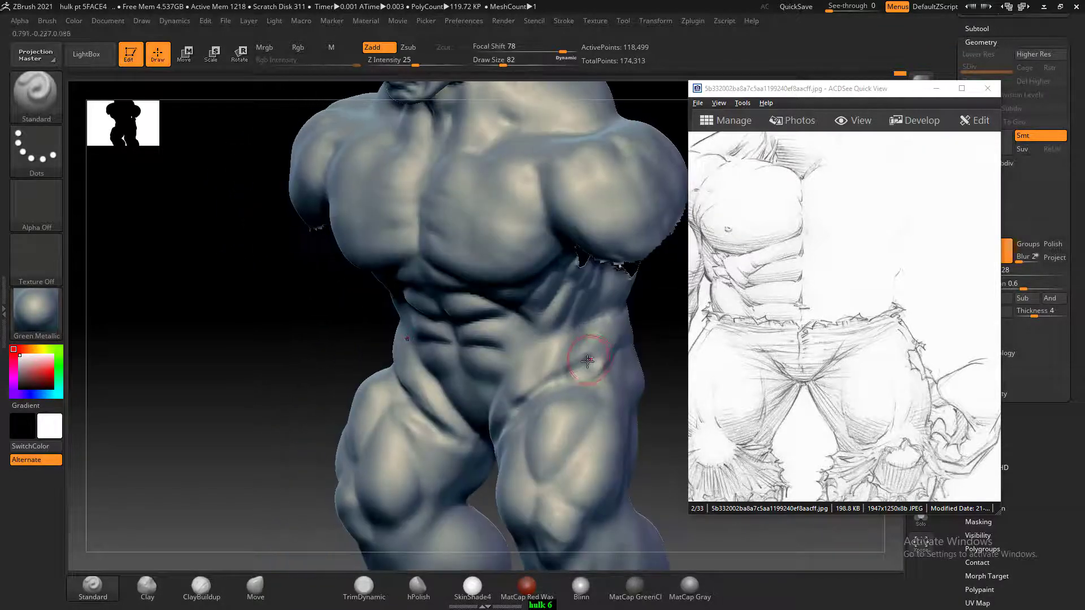
pyautogui.moveTo(276, 343)
pyautogui.mouseDown()
pyautogui.moveTo(267, 322)
pyautogui.moveTo(300, 372)
pyautogui.mouseUp()
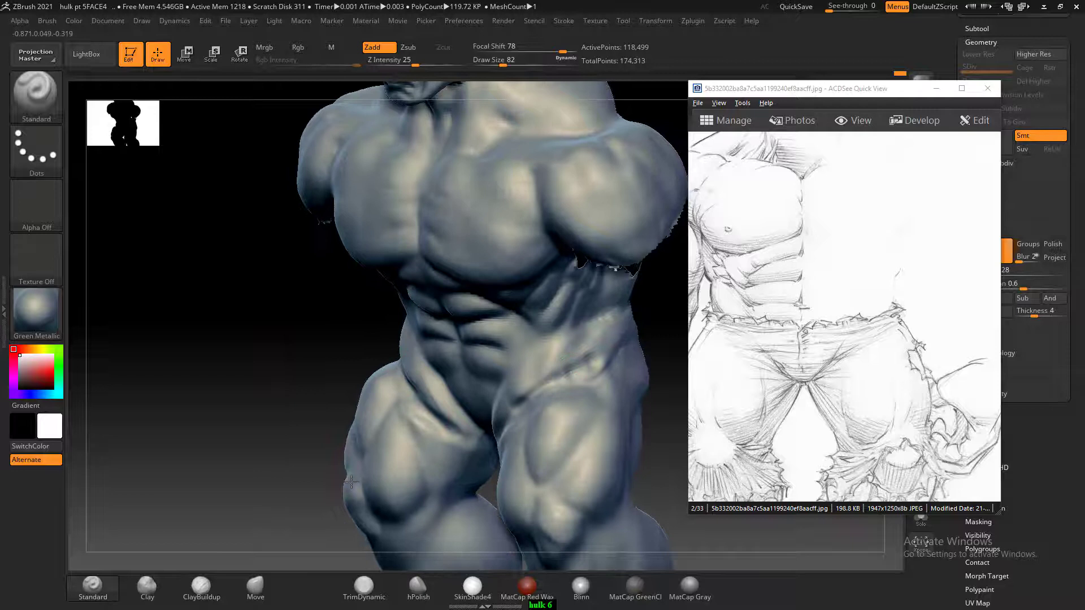
# - Smooth the side of the hip and set the ClayBuildup brush's Z Intensity to 1
pyautogui.click(198, 586)
pyautogui.moveTo(574, 386)
pyautogui.keyDown('shift'); pyautogui.mouseDown()
pyautogui.moveTo(541, 422)
pyautogui.moveTo(552, 432)
pyautogui.moveTo(558, 402)
pyautogui.moveTo(609, 359)
pyautogui.mouseUp(); pyautogui.keyUp('shift')
pyautogui.moveTo(268, 337)
pyautogui.keyDown('shift'); pyautogui.mouseDown()
pyautogui.moveTo(375, 370)
pyautogui.moveTo(625, 358)
pyautogui.moveTo(637, 347)
pyautogui.moveTo(591, 361)
pyautogui.moveTo(620, 353)
pyautogui.mouseUp(); pyautogui.keyUp('shift')
pyautogui.moveTo(380, 65); pyautogui.dragTo(377, 71)
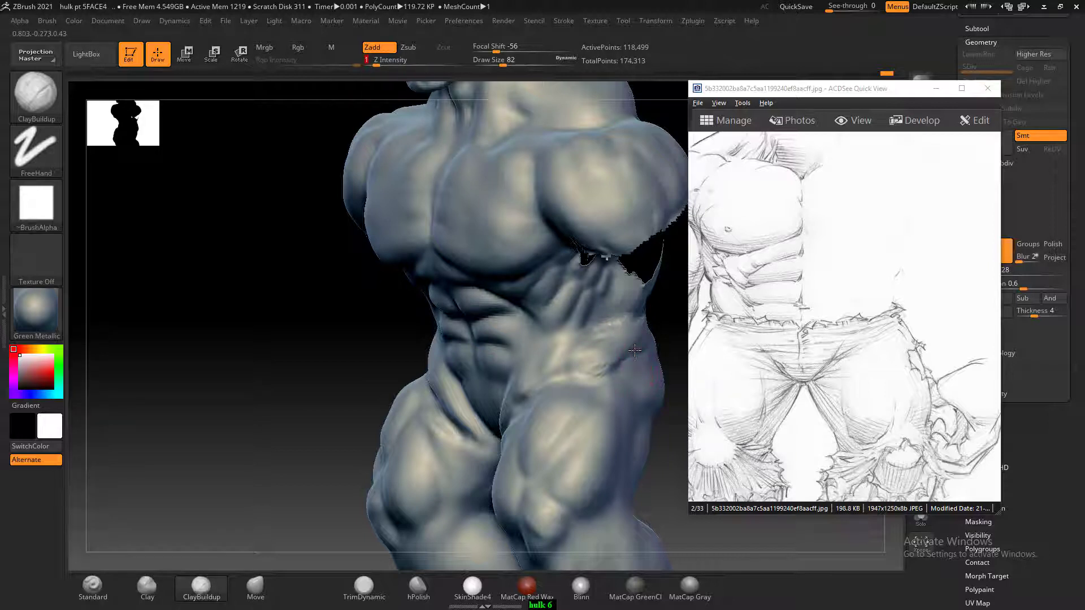
pyautogui.keyDown('shift'); pyautogui.moveTo(305, 350); pyautogui.dragTo(301, 344); pyautogui.keyUp('shift')
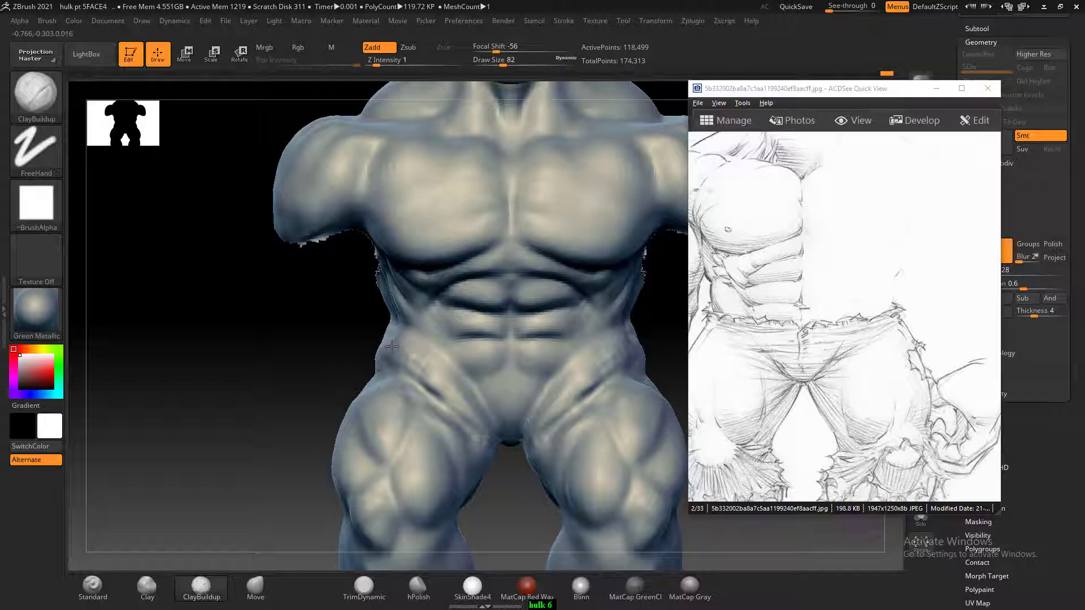
# - Carve along the front hip creases above both thighs with ClayBuildup and smooth the strokes
pyautogui.keyDown('alt'); pyautogui.moveTo(392, 347); pyautogui.dragTo(453, 395); pyautogui.keyUp('alt')
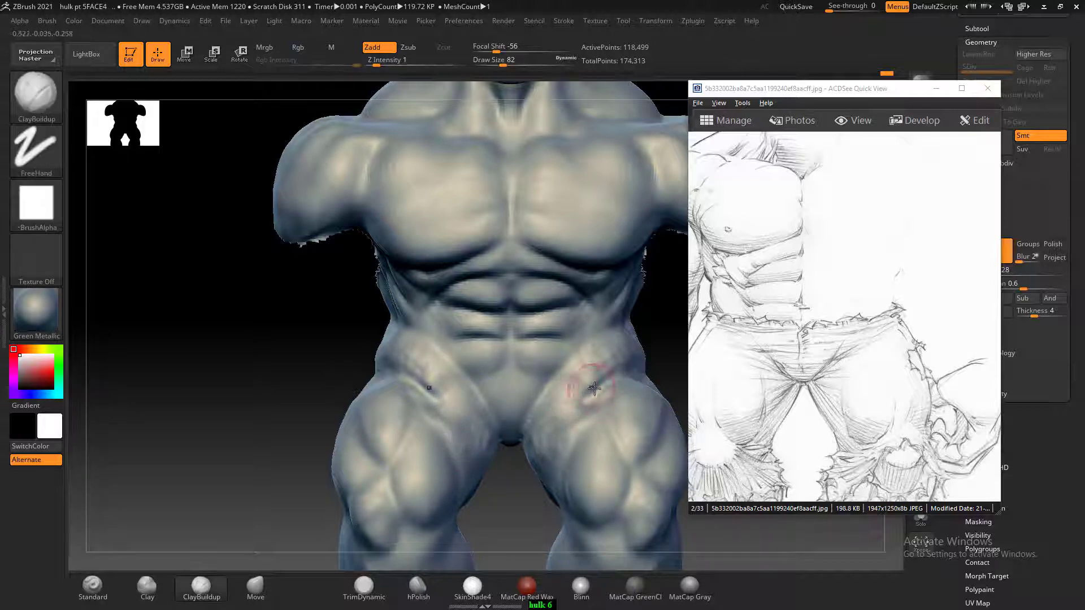
pyautogui.press('shift')
pyautogui.keyDown('shift'); pyautogui.moveTo(610, 395); pyautogui.dragTo(588, 402); pyautogui.keyUp('shift')
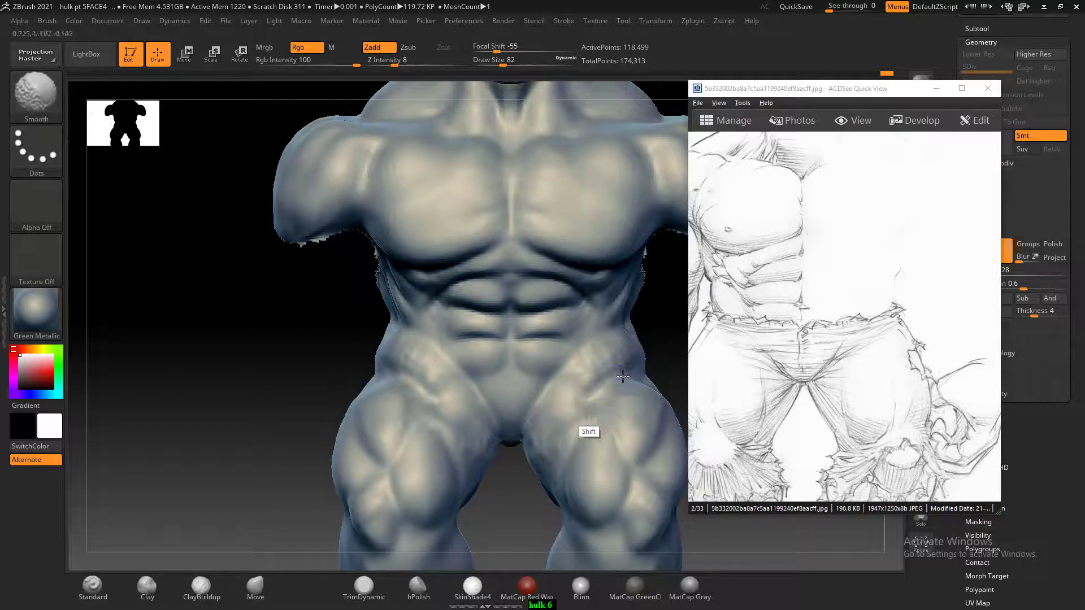
# - Cut a sharper crease between each hip and thigh toward the groin with the Standard brush at draw size 58
pyautogui.click(93, 586)
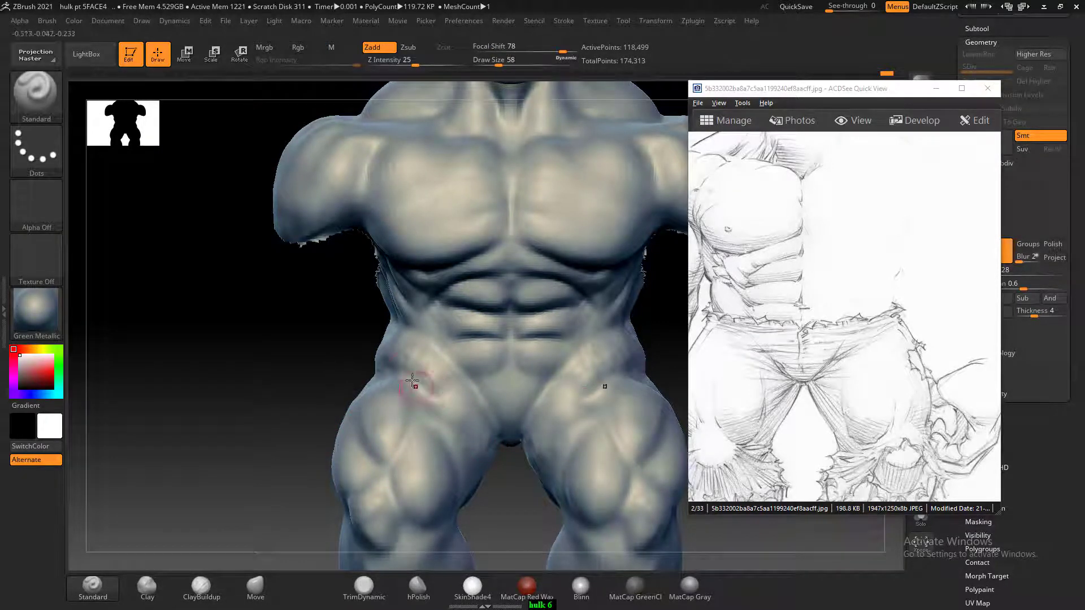
pyautogui.keyDown('alt'); pyautogui.moveTo(389, 379); pyautogui.dragTo(484, 437); pyautogui.keyUp('alt')
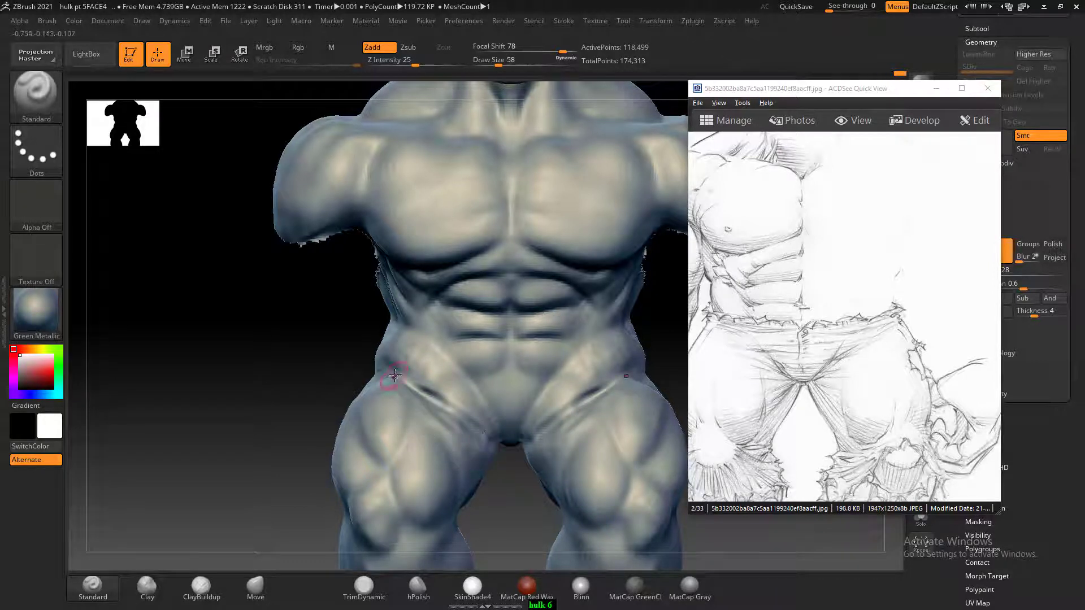
pyautogui.keyDown('alt'); pyautogui.moveTo(395, 368); pyautogui.dragTo(379, 368); pyautogui.keyUp('alt')
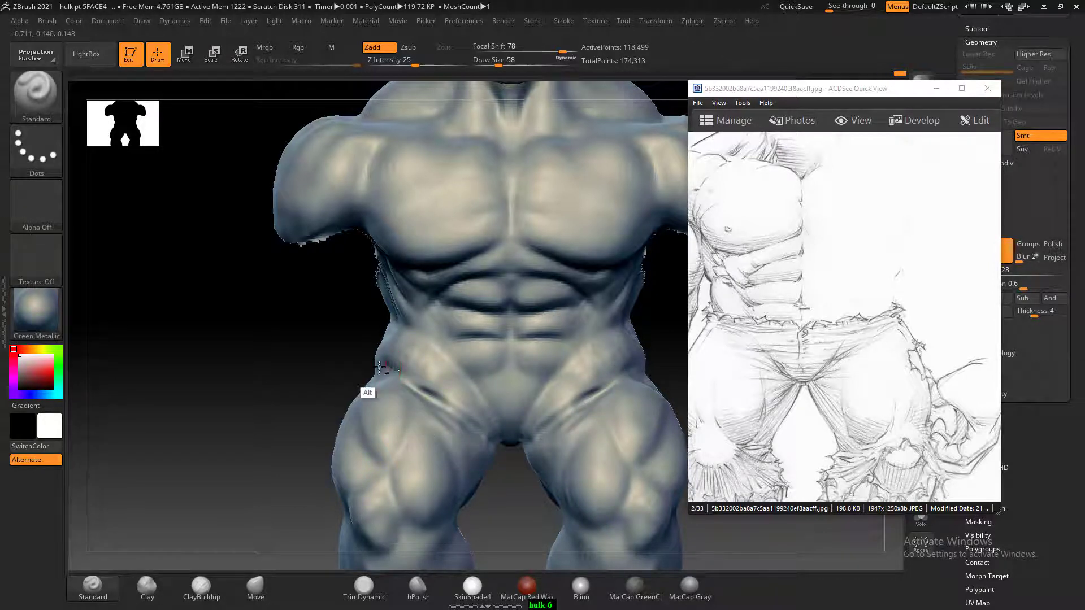
# - Reshape the outer contour of both hips with the Move brush at draw size 122
pyautogui.click(276, 583)
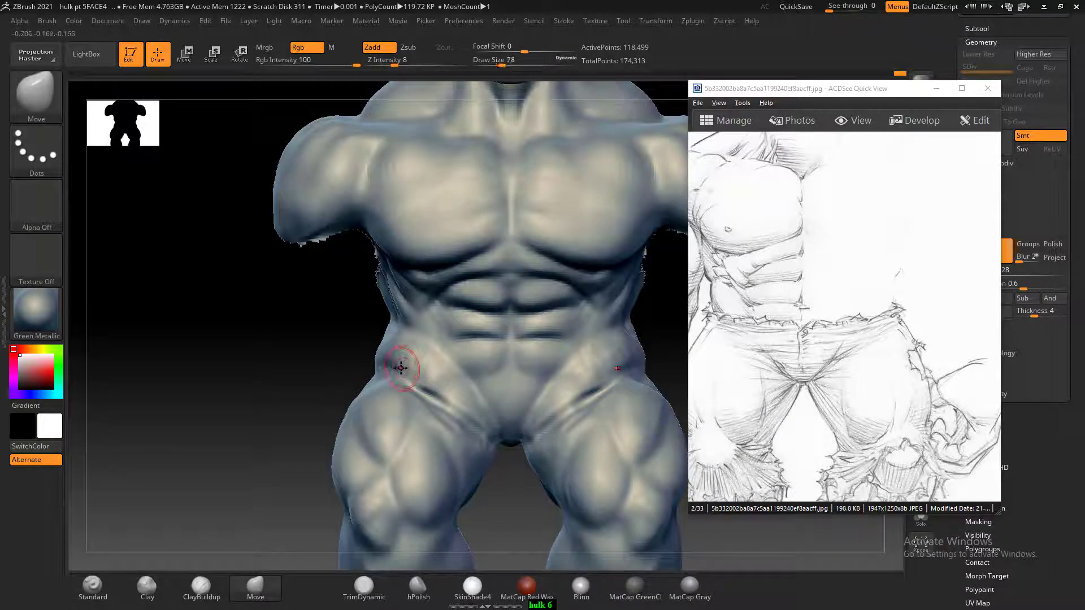
pyautogui.press(']')
pyautogui.press(']')
pyautogui.press(']')
pyautogui.press(']')
pyautogui.press(']')
pyautogui.press(']')
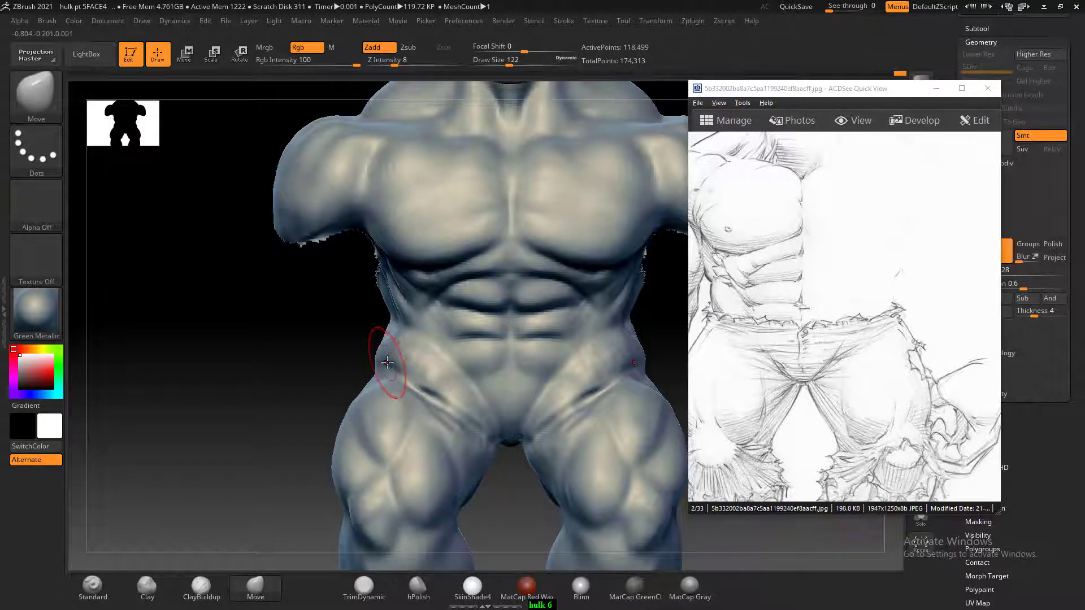
pyautogui.moveTo(384, 377); pyautogui.dragTo(386, 348)
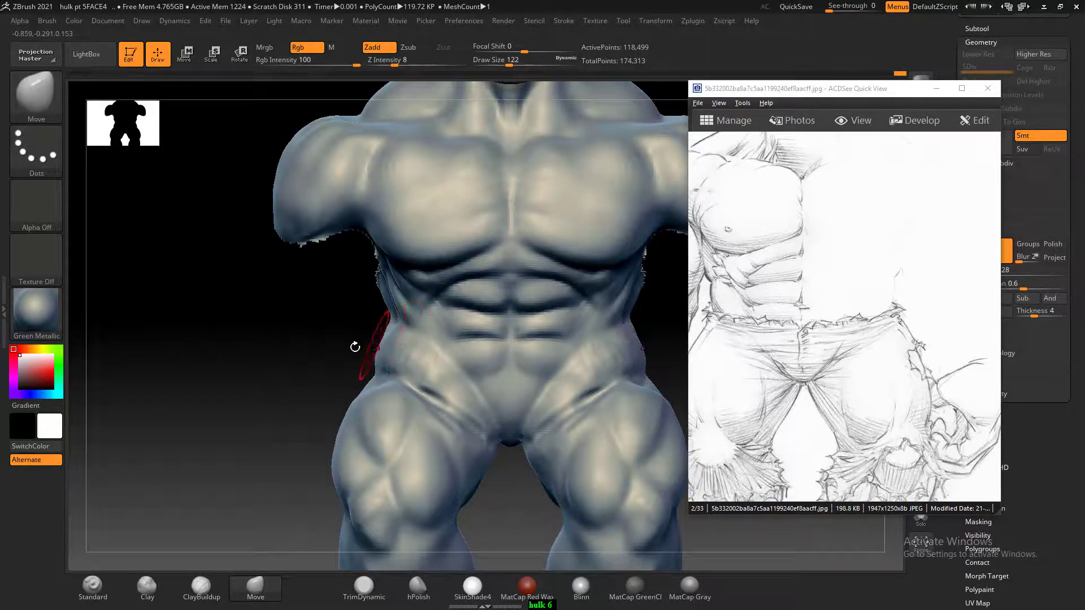
# - Deepen the lower-back crease above the hips with the Standard brush, following the back-view reference drawing
pyautogui.moveTo(353, 346)
pyautogui.mouseDown()
pyautogui.moveTo(541, 350)
pyautogui.moveTo(532, 342)
pyautogui.moveTo(588, 378)
pyautogui.mouseUp()
pyautogui.moveTo(867, 332); pyautogui.dragTo(800, 324)
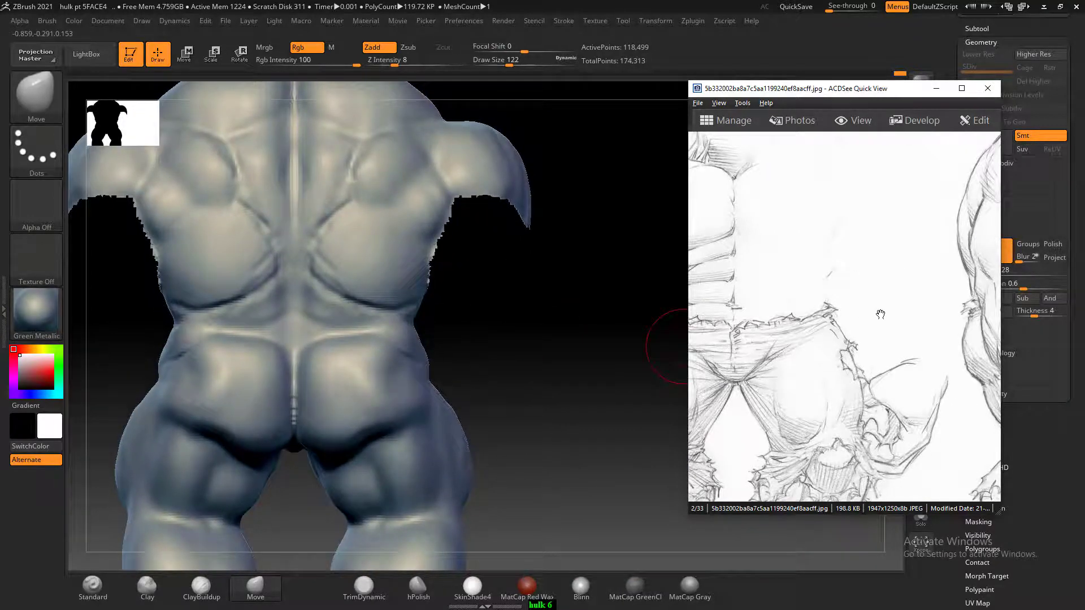
pyautogui.moveTo(881, 314); pyautogui.dragTo(707, 361)
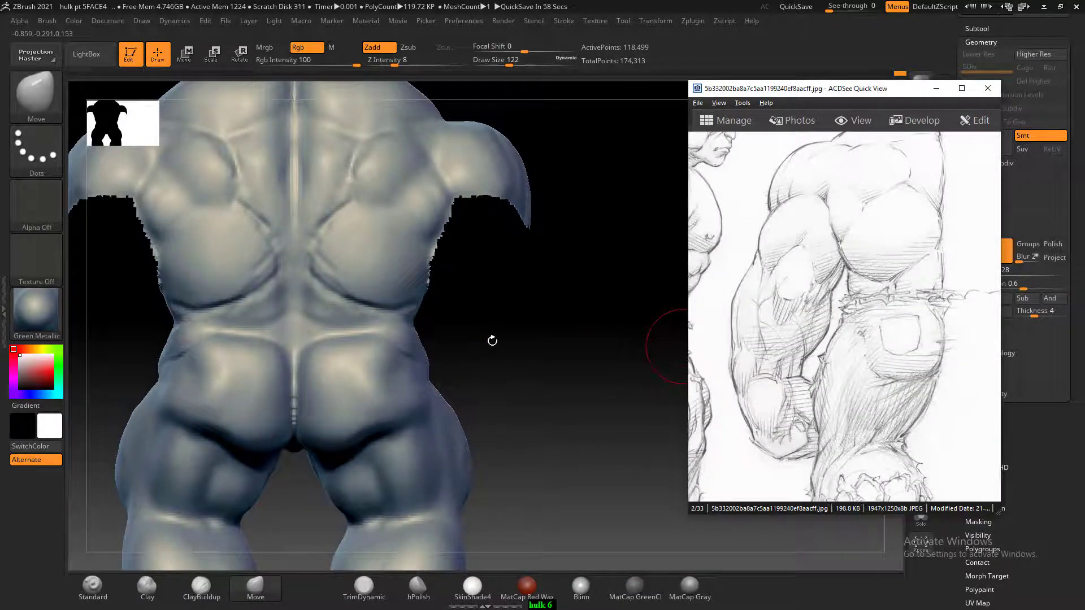
pyautogui.moveTo(492, 341); pyautogui.dragTo(494, 354)
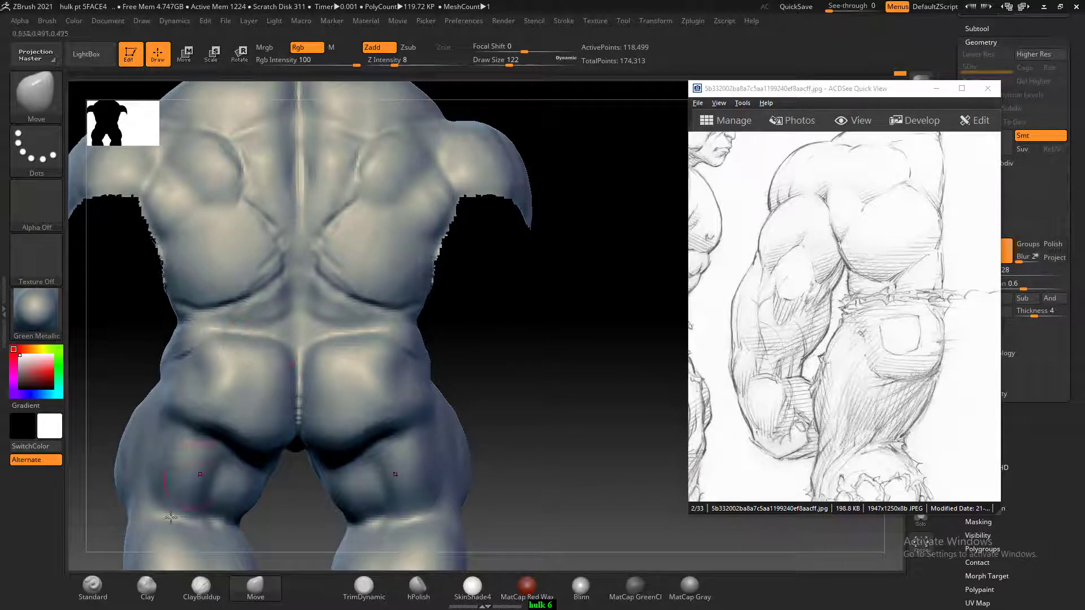
pyautogui.click(93, 588)
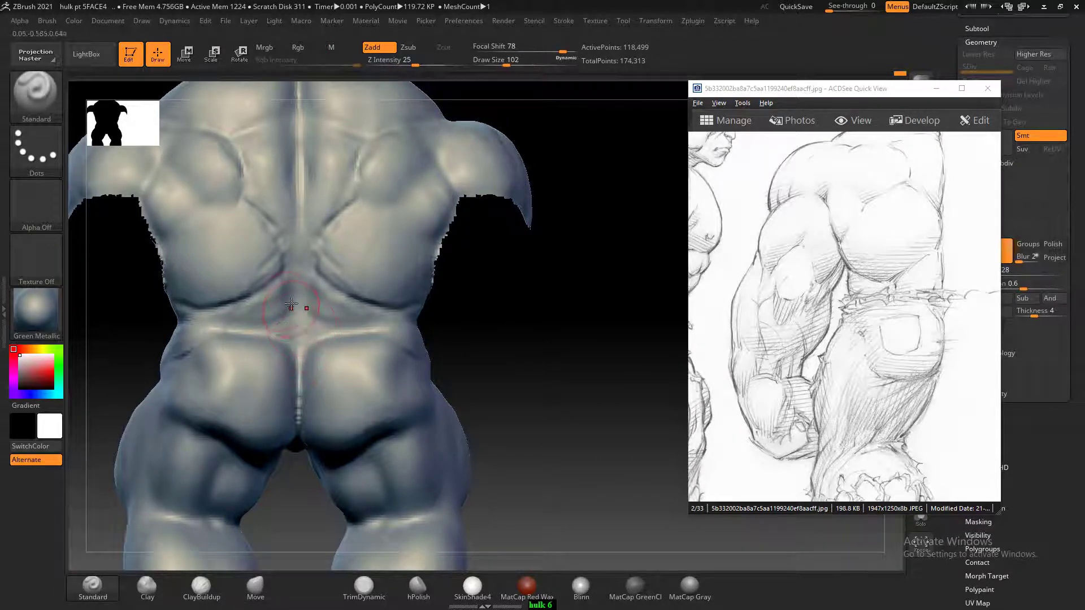
pyautogui.press('[')
pyautogui.moveTo(276, 276)
pyautogui.keyDown('alt'); pyautogui.mouseDown()
pyautogui.moveTo(237, 304)
pyautogui.moveTo(205, 309)
pyautogui.moveTo(166, 294)
pyautogui.moveTo(202, 316)
pyautogui.mouseUp(); pyautogui.keyUp('alt')
# - Build up the muscle volume around the side and back of the hip with ClayBuildup and smooth it
pyautogui.click(184, 588)
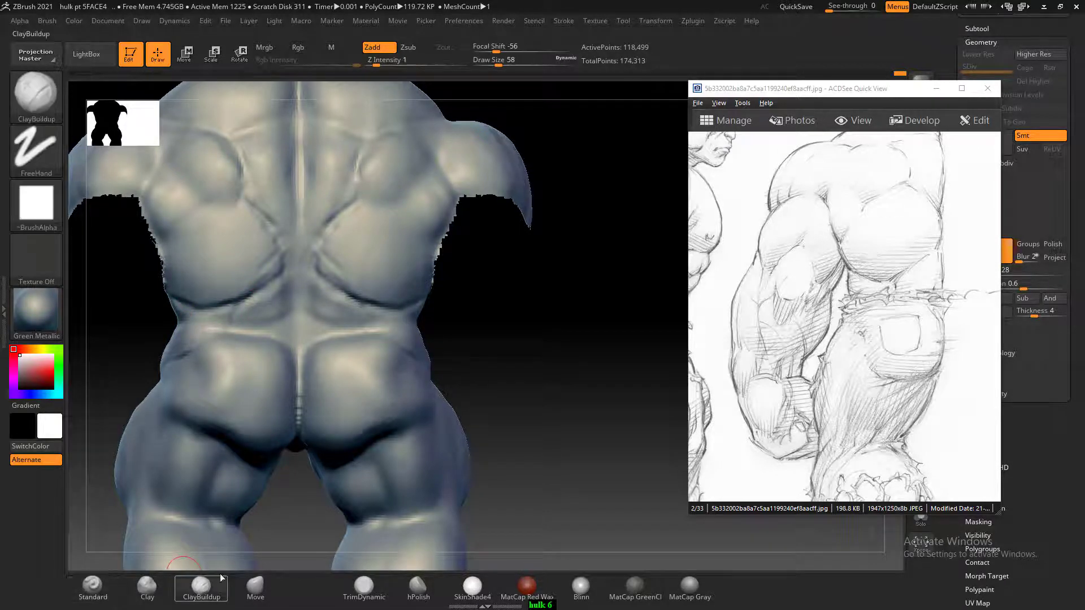
pyautogui.moveTo(565, 339); pyautogui.dragTo(543, 271)
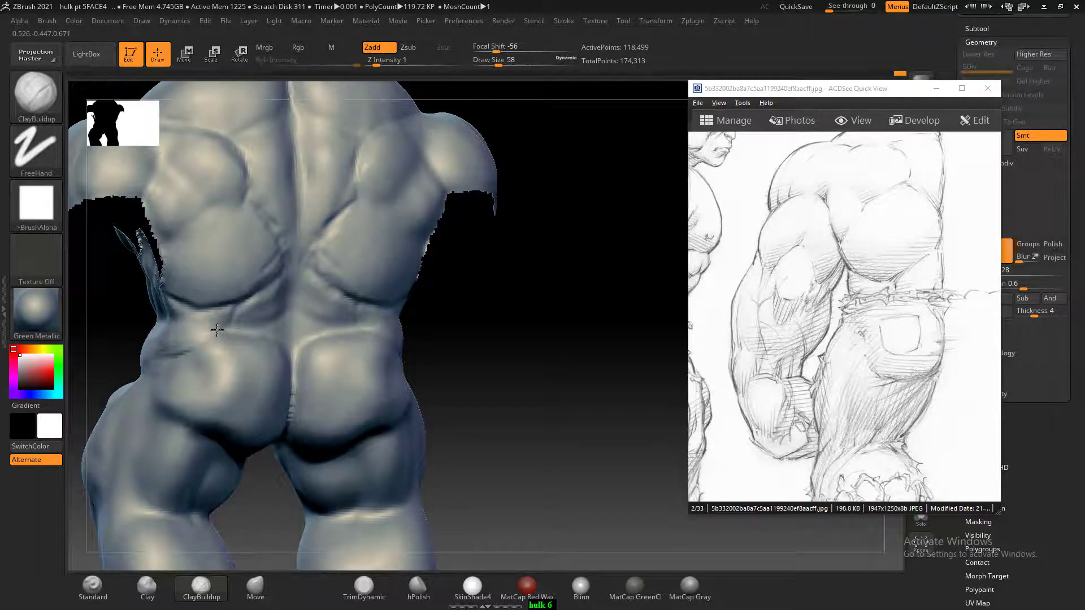
pyautogui.moveTo(429, 322)
pyautogui.mouseDown()
pyautogui.moveTo(460, 314)
pyautogui.moveTo(448, 351)
pyautogui.moveTo(328, 379)
pyautogui.mouseUp()
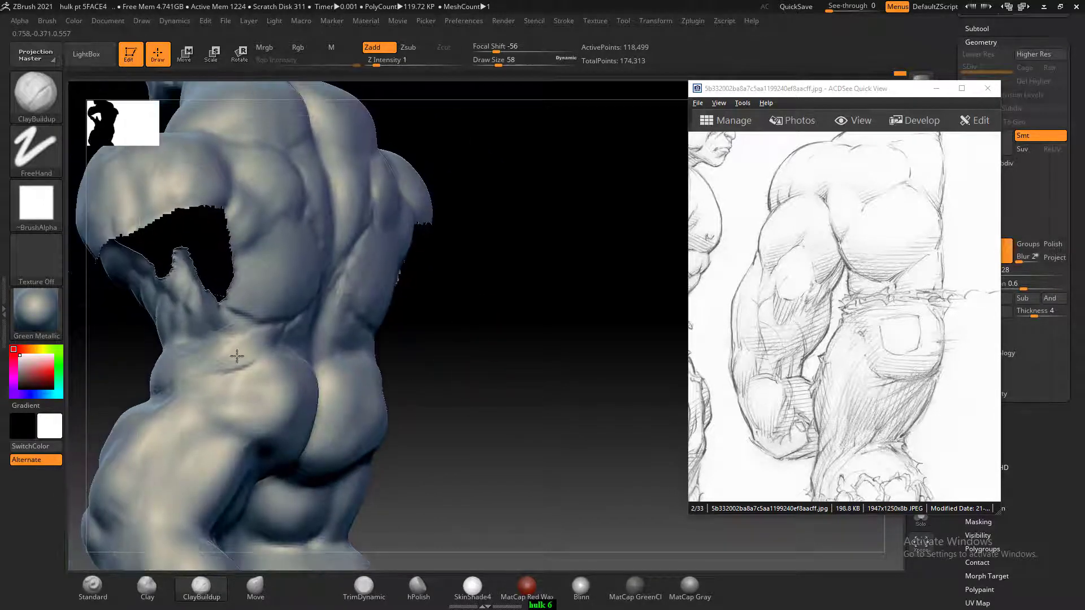
pyautogui.moveTo(474, 342)
pyautogui.mouseDown()
pyautogui.moveTo(487, 368)
pyautogui.moveTo(230, 368)
pyautogui.mouseUp()
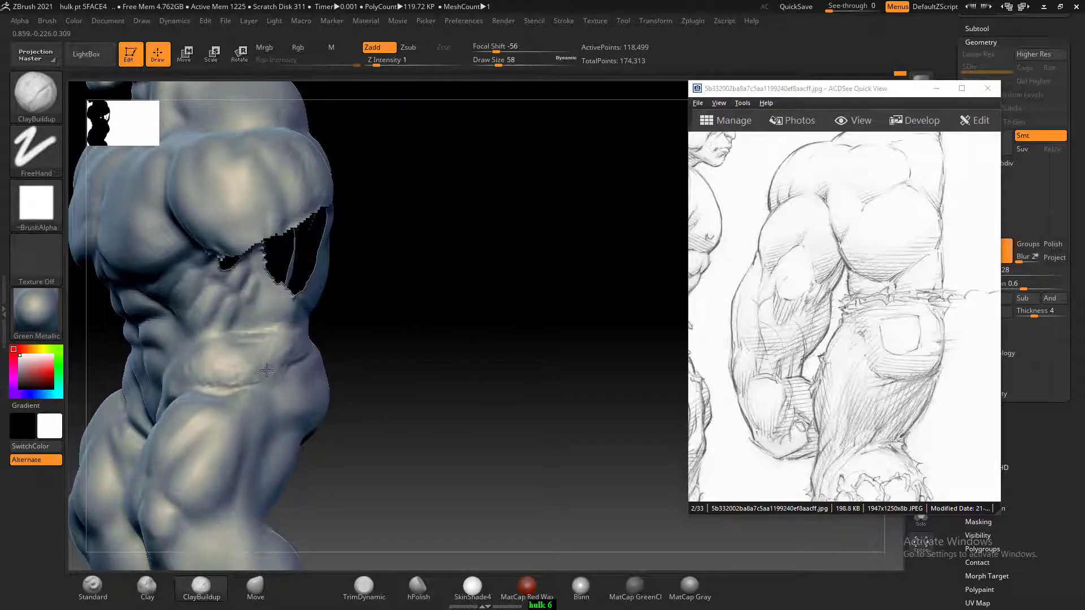
pyautogui.moveTo(236, 345)
pyautogui.mouseDown()
pyautogui.moveTo(241, 331)
pyautogui.moveTo(272, 329)
pyautogui.mouseUp()
pyautogui.moveTo(225, 373)
pyautogui.mouseDown()
pyautogui.moveTo(198, 375)
pyautogui.moveTo(242, 407)
pyautogui.mouseUp()
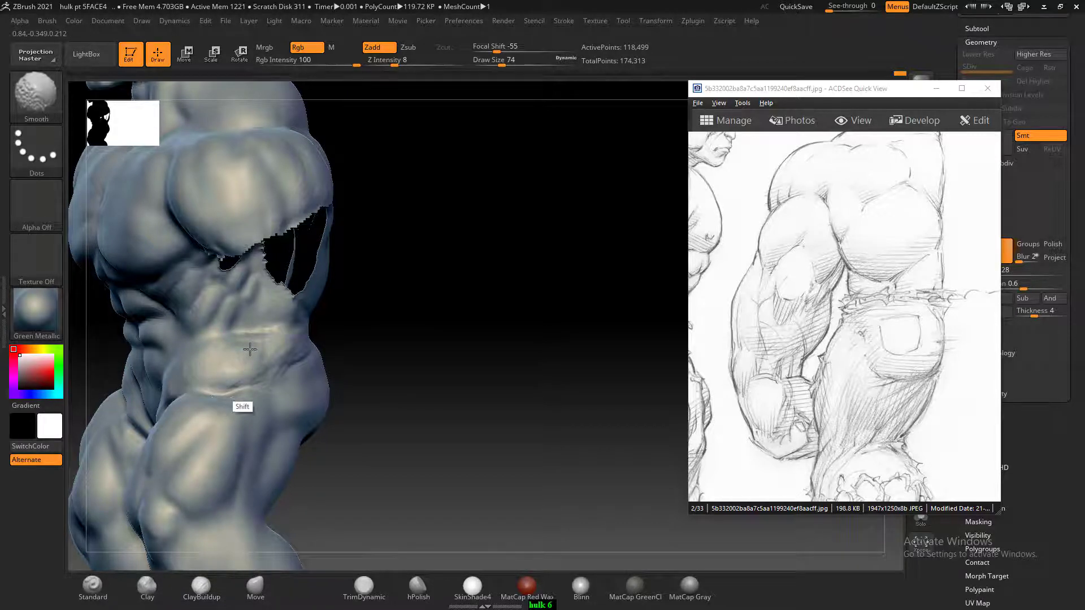
# - Smooth the outer hips from the front and refine their transition into the upper thighs with ClayBuildup
pyautogui.moveTo(408, 343)
pyautogui.keyDown('shift'); pyautogui.mouseDown()
pyautogui.moveTo(450, 375)
pyautogui.moveTo(443, 367)
pyautogui.mouseUp(); pyautogui.keyUp('shift')
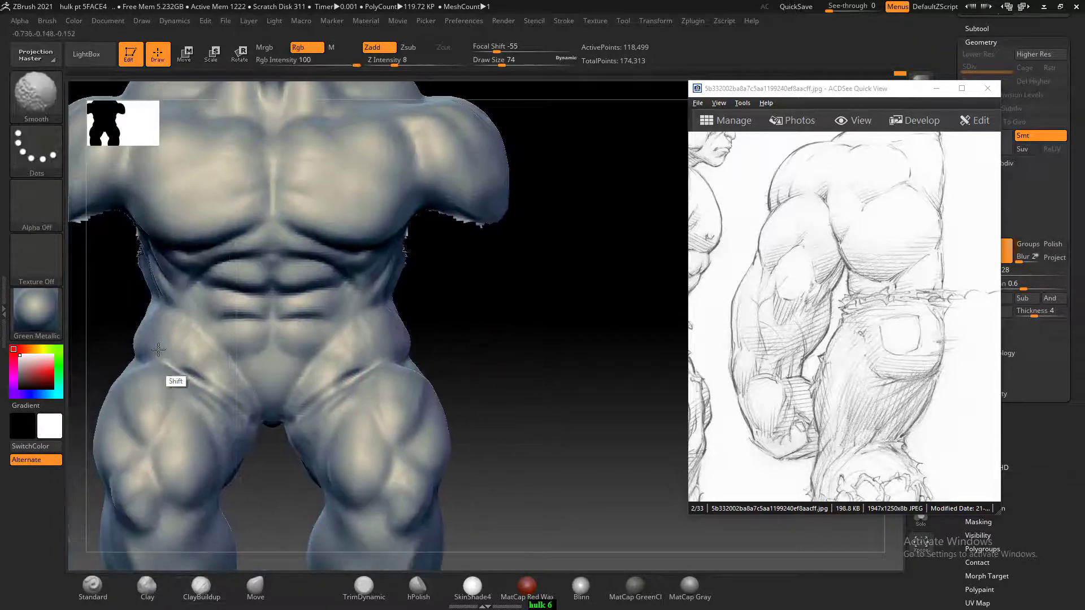
pyautogui.keyDown('shift'); pyautogui.moveTo(158, 349); pyautogui.dragTo(174, 354); pyautogui.keyUp('shift')
pyautogui.moveTo(93, 314); pyautogui.dragTo(147, 304)
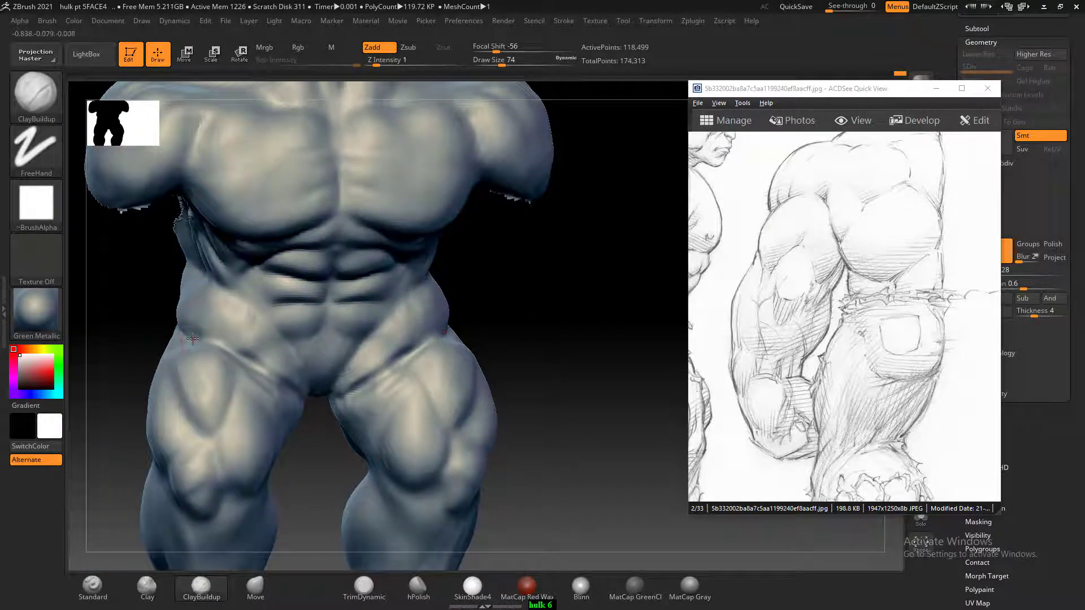
pyautogui.moveTo(470, 345); pyautogui.dragTo(489, 347)
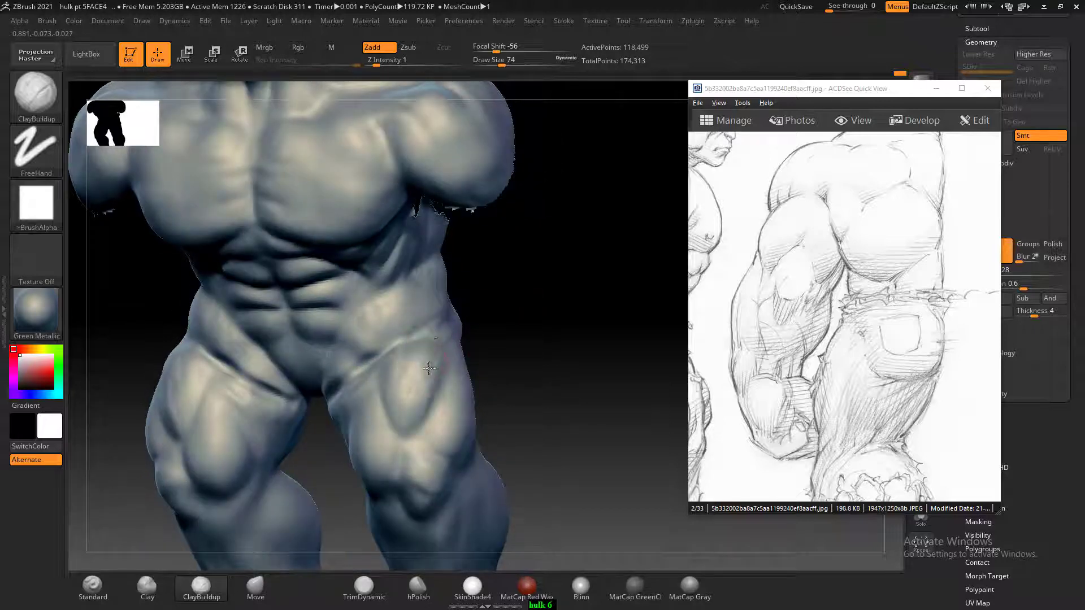
pyautogui.moveTo(478, 325); pyautogui.dragTo(516, 307)
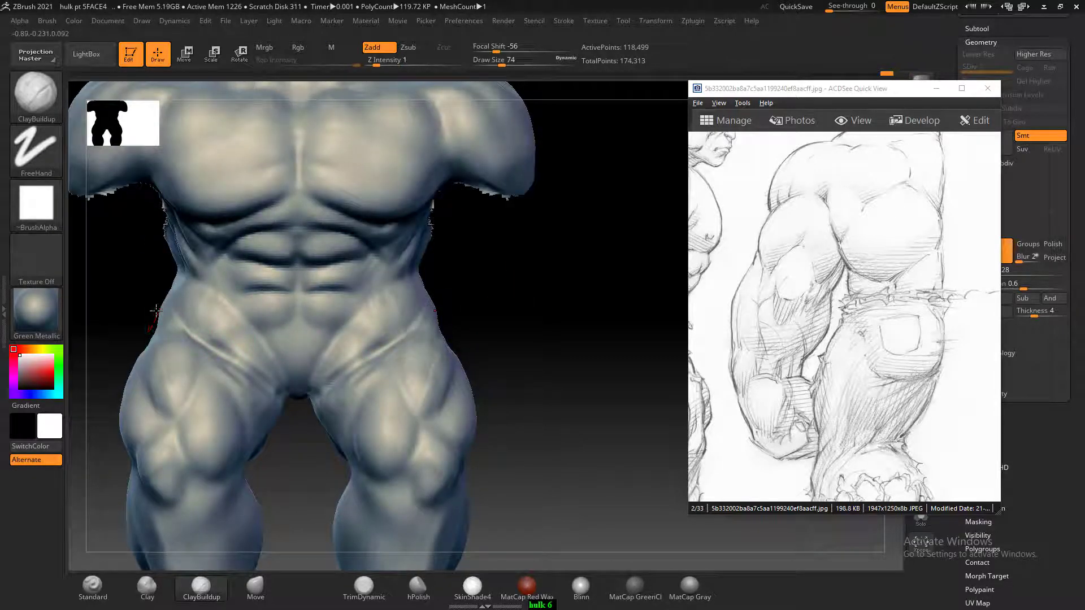
pyautogui.moveTo(250, 375)
pyautogui.keyDown('shift'); pyautogui.mouseDown()
pyautogui.moveTo(214, 375)
pyautogui.moveTo(255, 411)
pyautogui.mouseUp(); pyautogui.keyUp('shift')
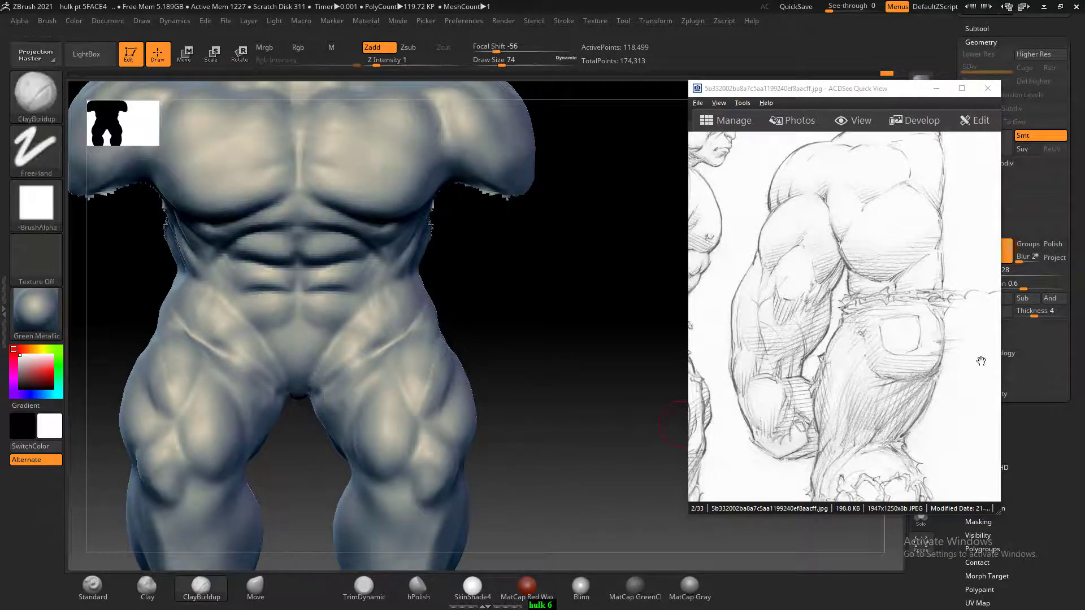
# - Switch the reference viewer to the front leg-muscle anatomy image and enlarge the thighs
pyautogui.scroll(-2, 909, 374)
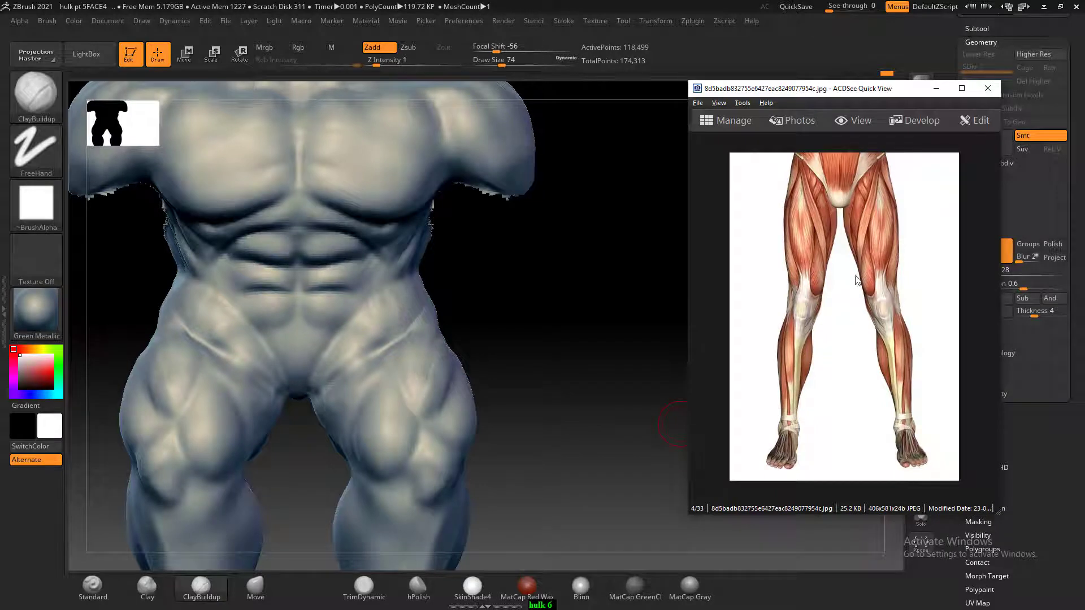
pyautogui.keyDown('ctrl'); pyautogui.scroll(2, 859, 330); pyautogui.keyUp('ctrl')
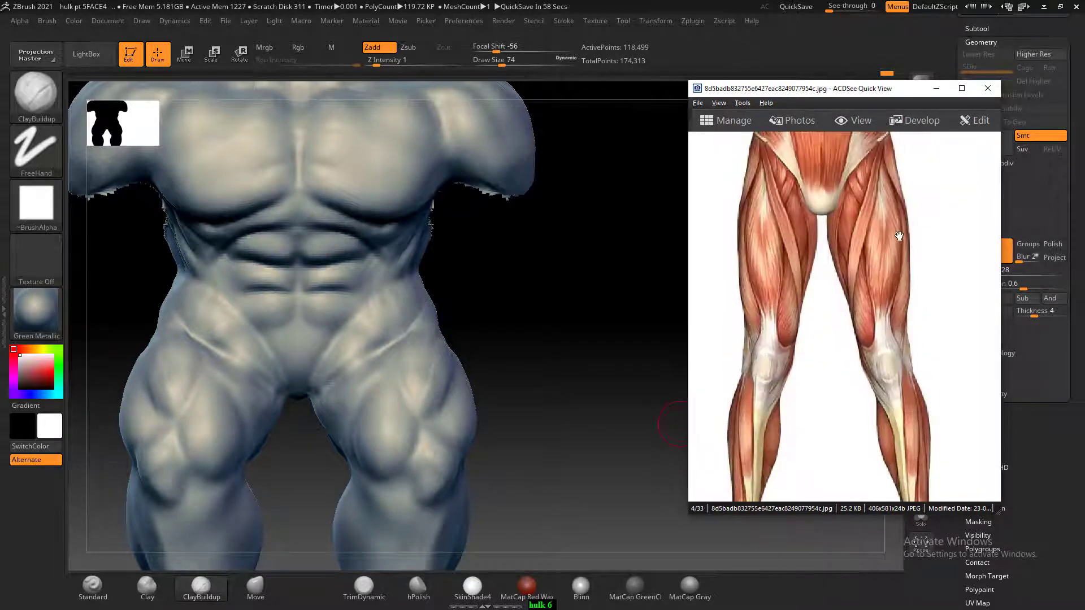
pyautogui.keyDown('ctrl'); pyautogui.scroll(2, 899, 236); pyautogui.keyUp('ctrl')
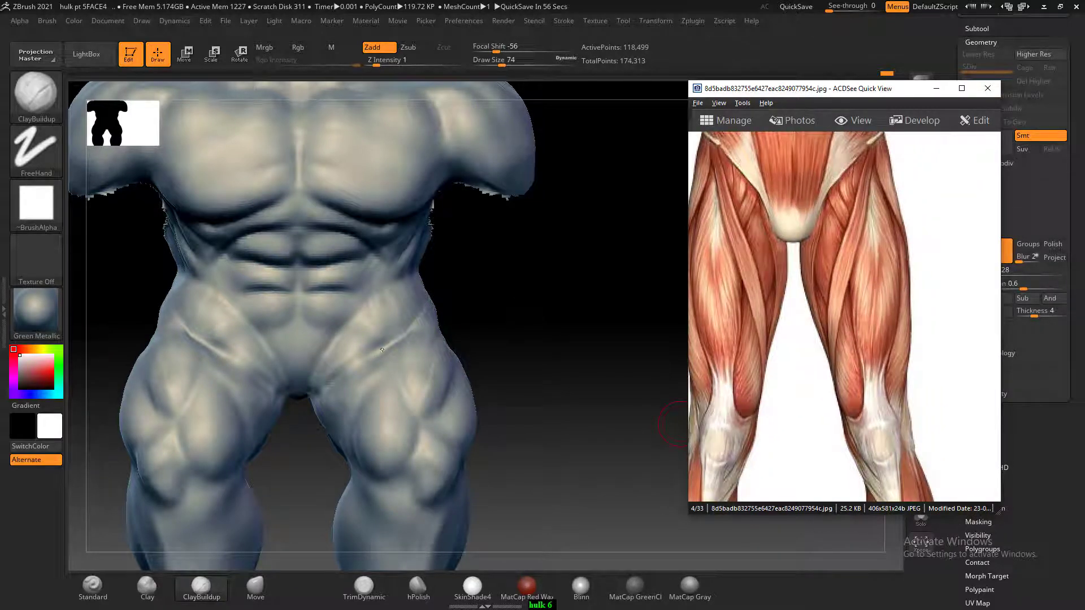
# - Pull the outer hips inward on both sides with the Move brush at draw size 134
pyautogui.press('b')
pyautogui.press('m')
pyautogui.press('v')
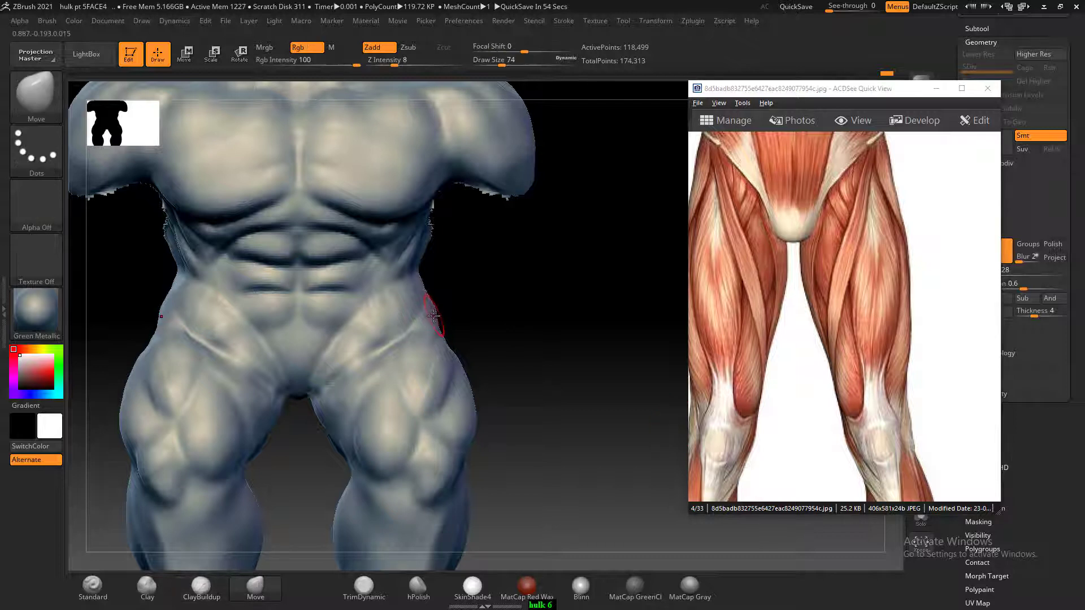
pyautogui.press(']')
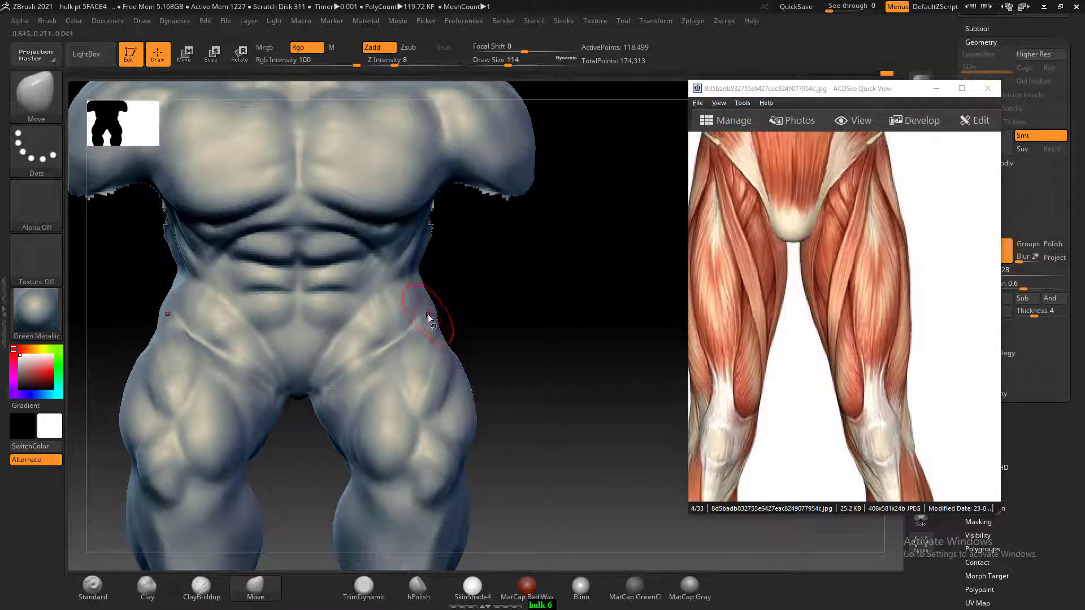
pyautogui.press(']')
pyautogui.moveTo(435, 308); pyautogui.dragTo(422, 325)
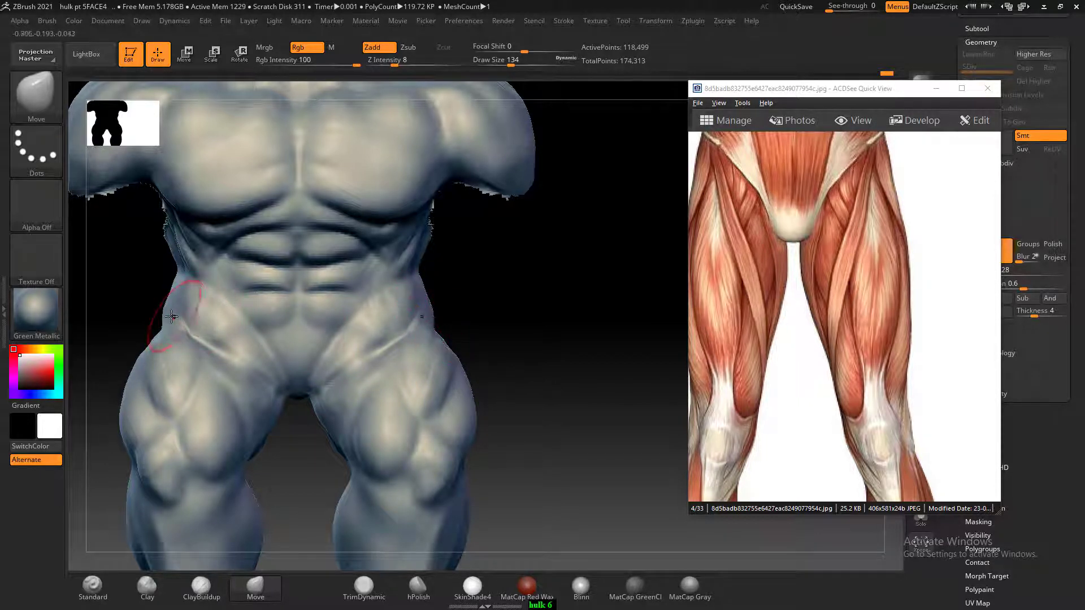
pyautogui.moveTo(168, 321); pyautogui.dragTo(173, 322)
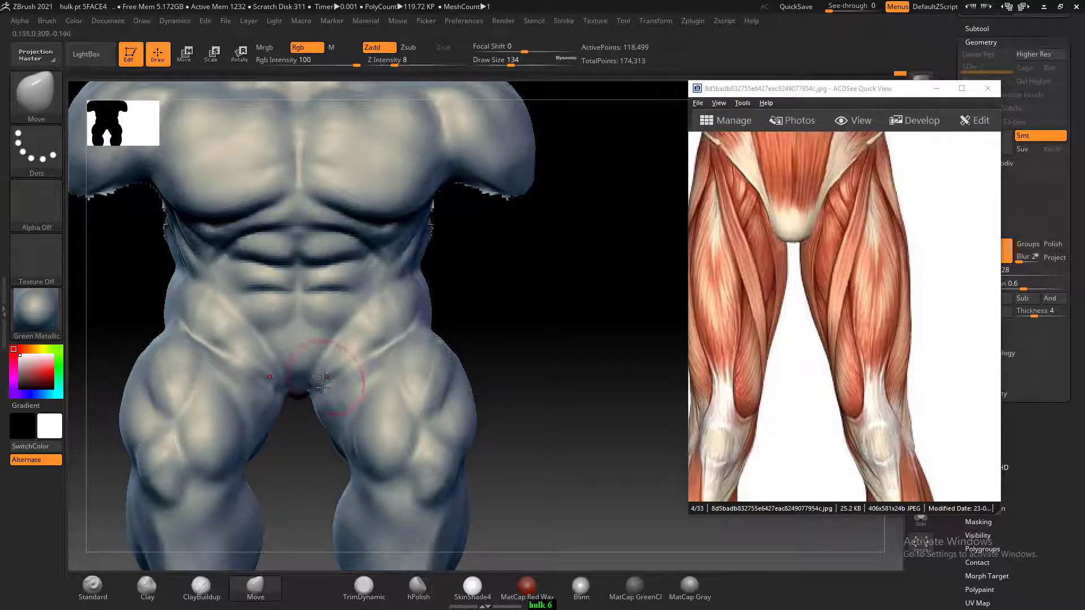
pyautogui.moveTo(475, 297); pyautogui.dragTo(536, 304)
pyautogui.moveTo(527, 315); pyautogui.dragTo(516, 317)
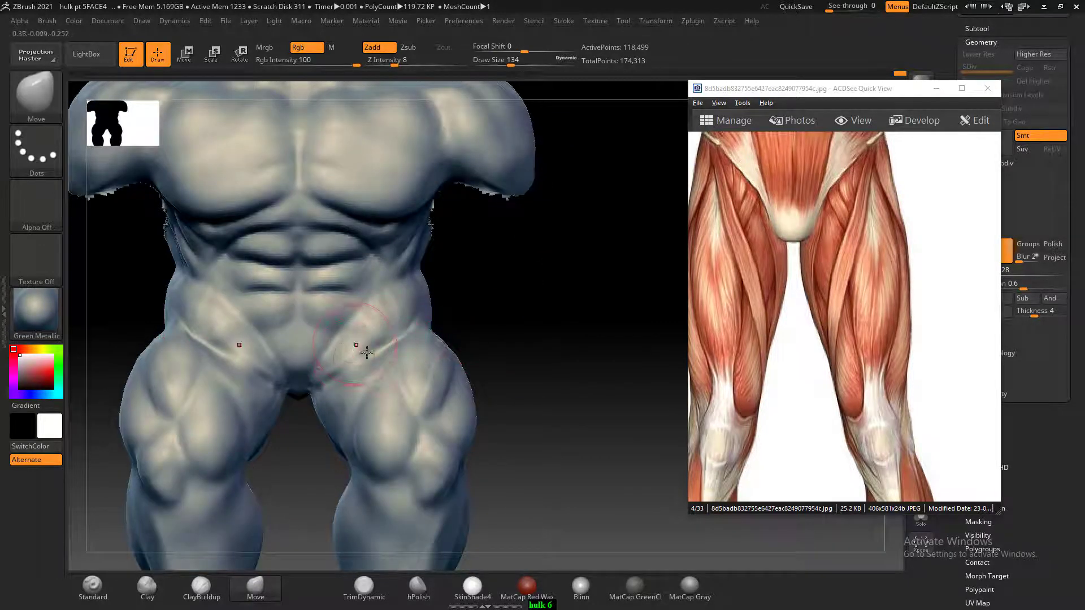
# - Compare the leg-muscle anatomy with the model and return the reference viewer to the Hulk turnaround sketch
pyautogui.click(762, 284)
pyautogui.scroll(1, 764, 345)
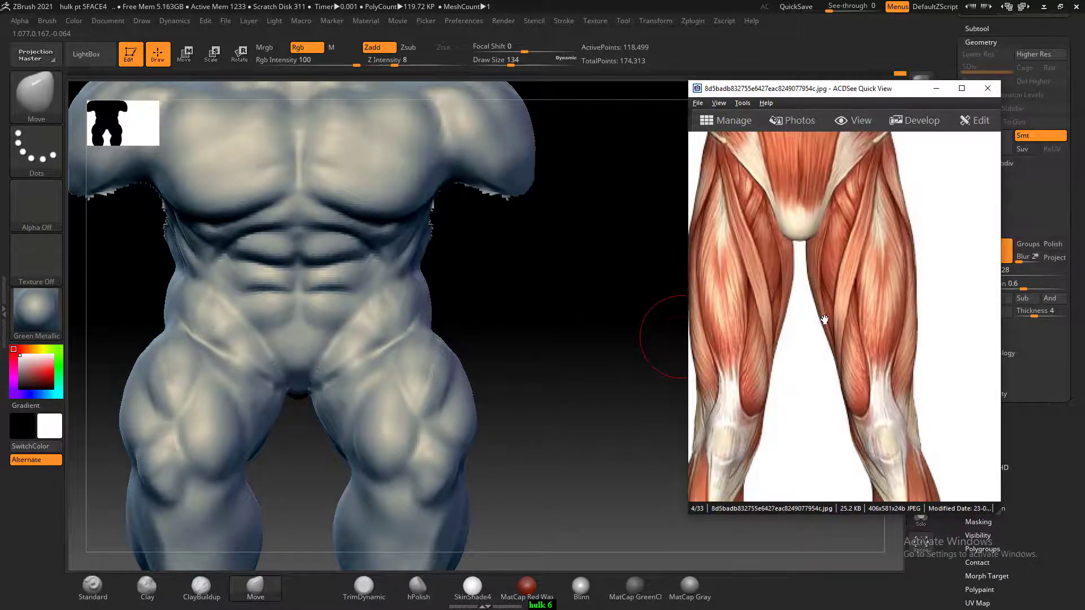
pyautogui.scroll(-3, 824, 320)
pyautogui.scroll(3, 840, 330)
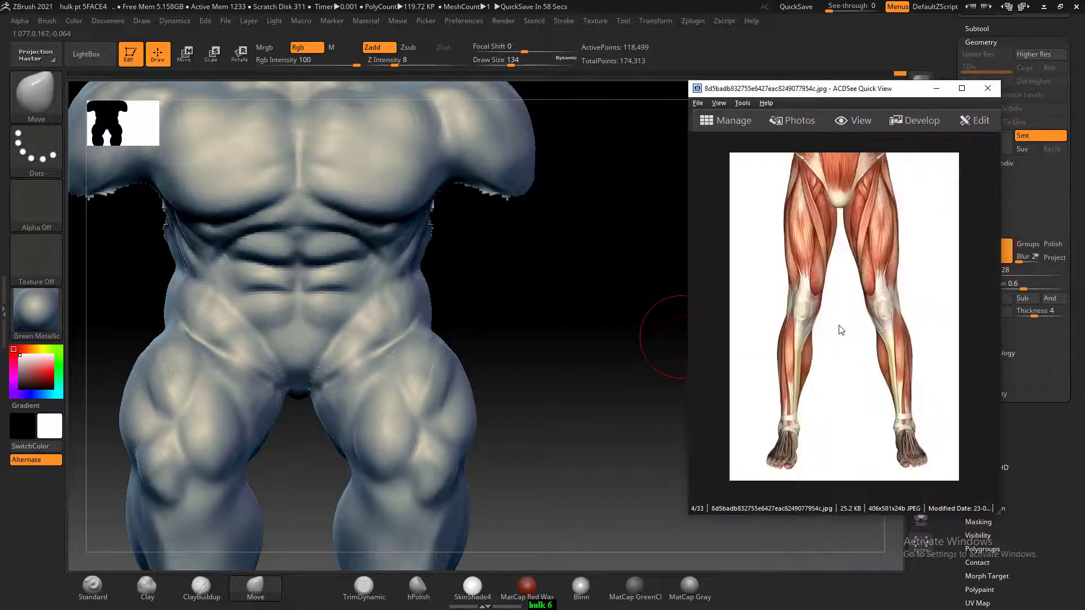
pyautogui.scroll(2, 842, 331)
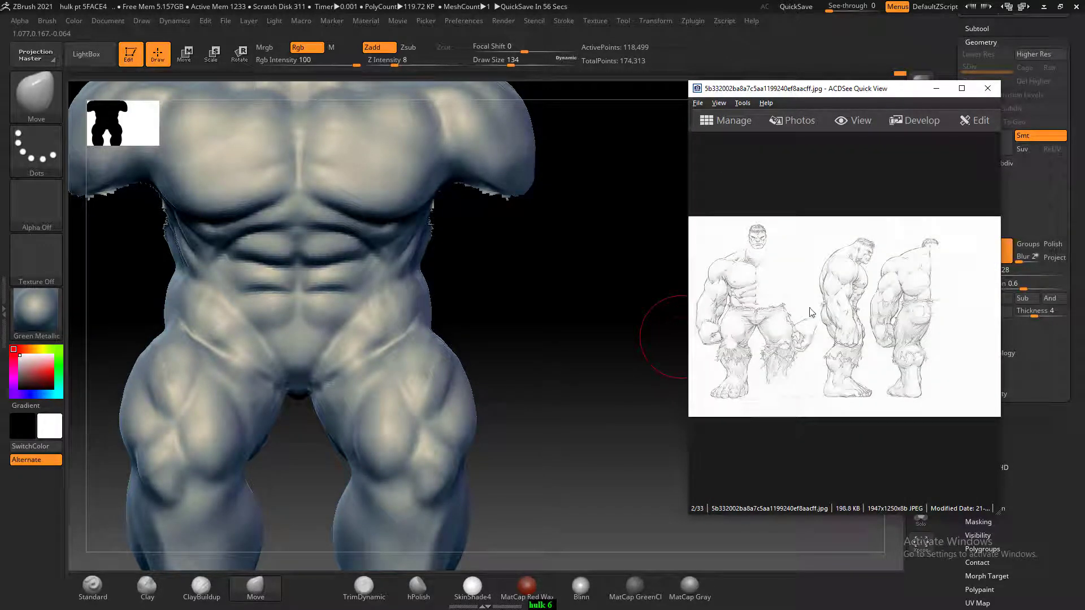
# - Enlarge the waist and groin in the turnaround sketch and touch up the lower abdomen with the ClayBuildup and Standard brushes
pyautogui.keyDown('ctrl'); pyautogui.scroll(5, 810, 312); pyautogui.keyUp('ctrl')
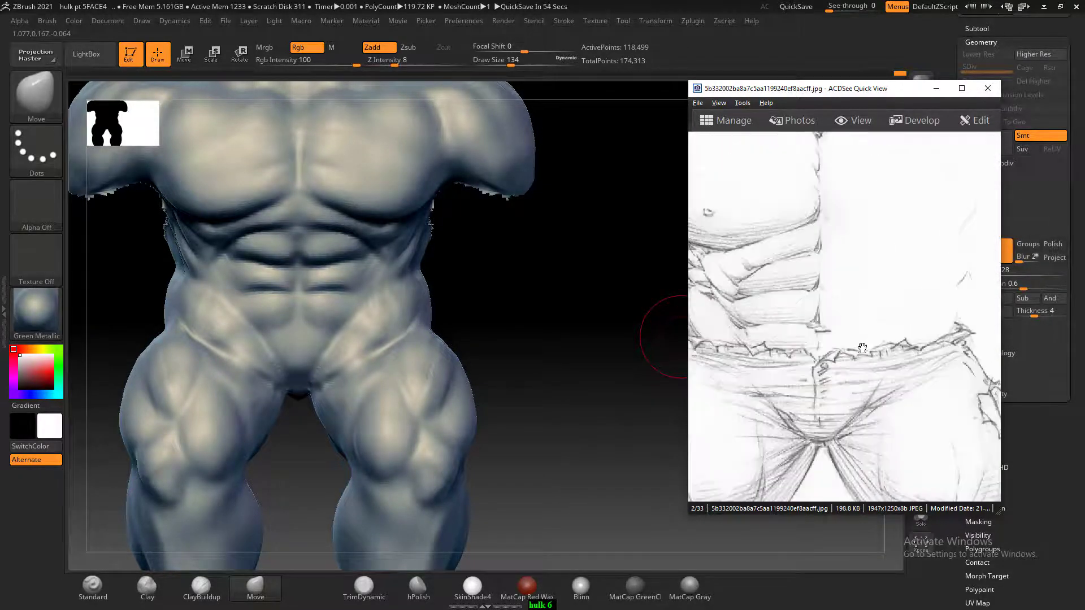
pyautogui.click(511, 316)
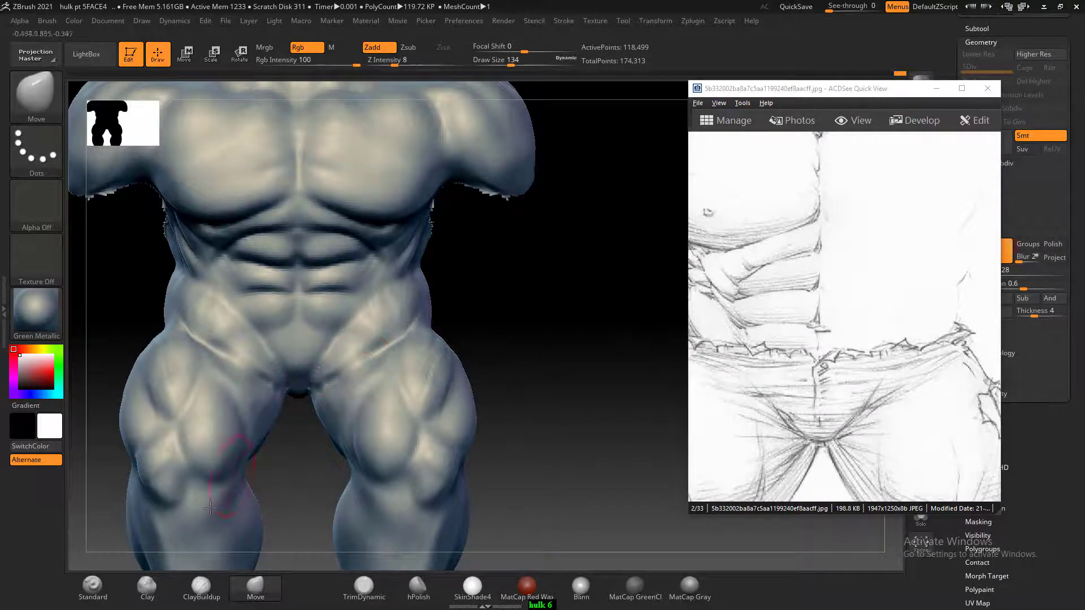
pyautogui.click(188, 586)
pyautogui.click(189, 586)
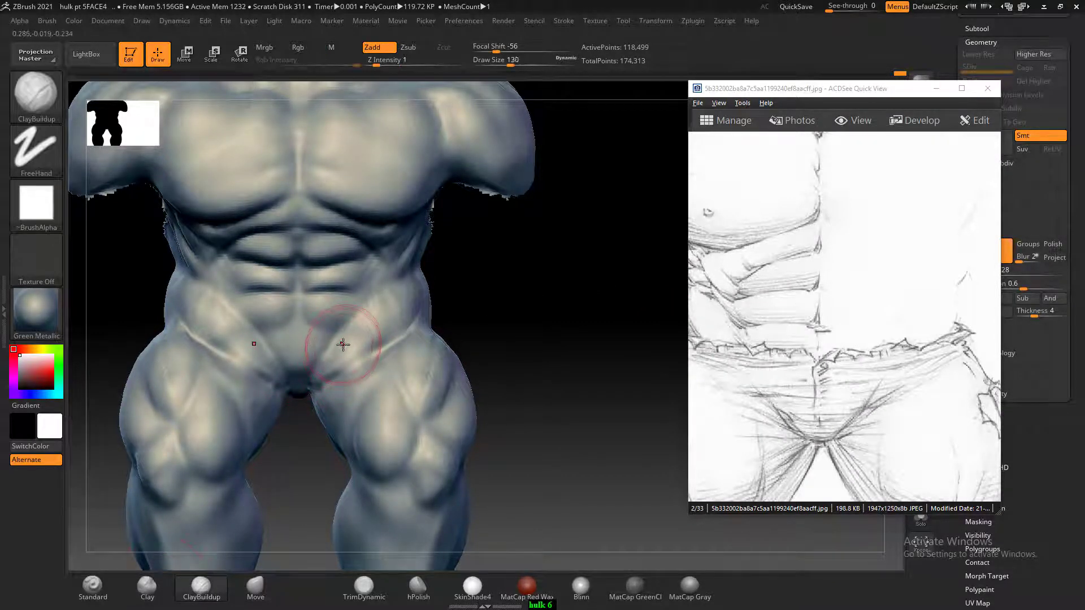
pyautogui.press('[')
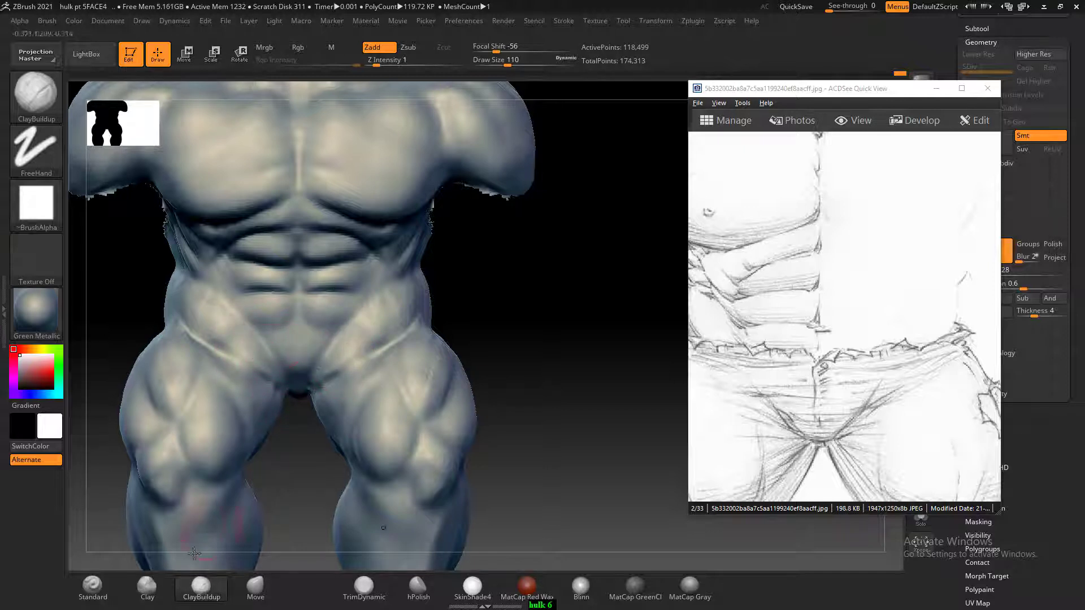
pyautogui.press('b')
pyautogui.press('s')
pyautogui.press('t')
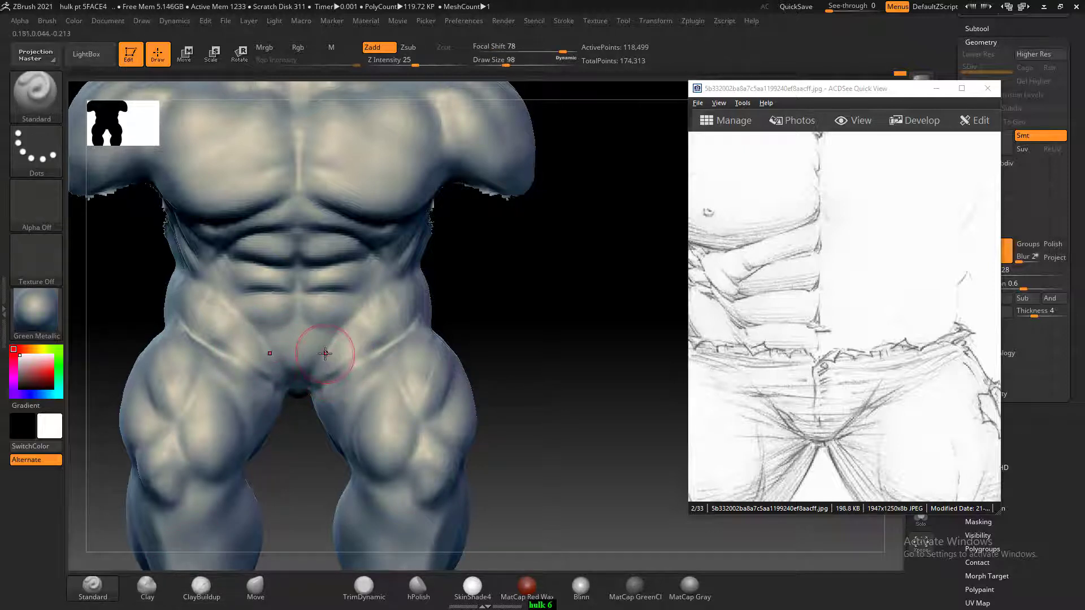
# - Switch the reference viewer to the Musculature Anatomy Chart and enlarge the front view's abdomen and pelvis
pyautogui.scroll(-2, 796, 307)
pyautogui.scroll(-3, 795, 314)
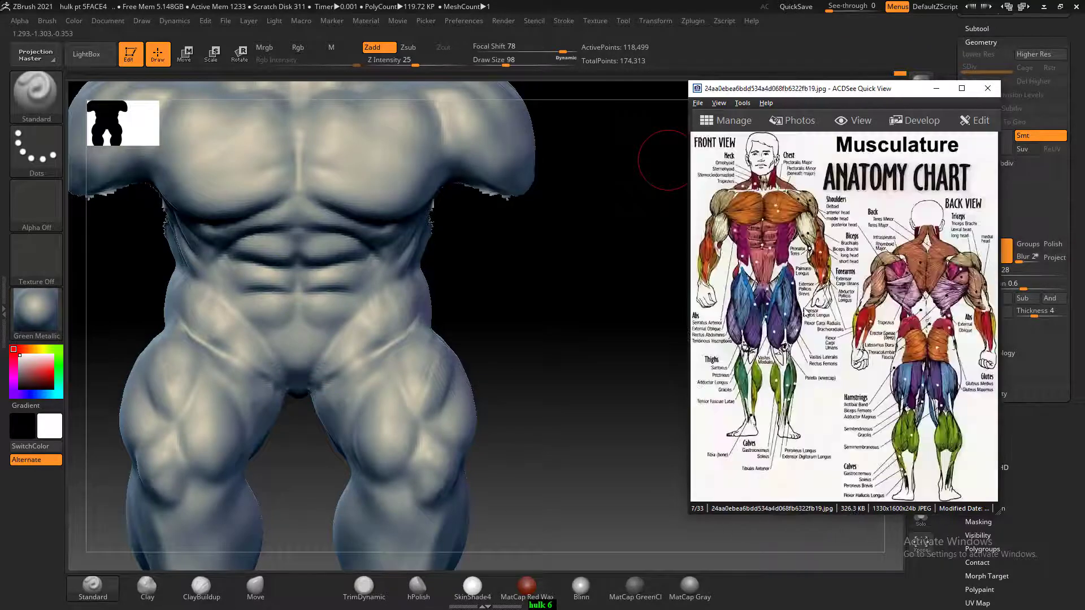
pyautogui.keyDown('ctrl'); pyautogui.scroll(3, 796, 291); pyautogui.keyUp('ctrl')
pyautogui.moveTo(795, 291); pyautogui.dragTo(920, 373)
pyautogui.keyDown('ctrl'); pyautogui.scroll(4, 900, 368); pyautogui.keyUp('ctrl')
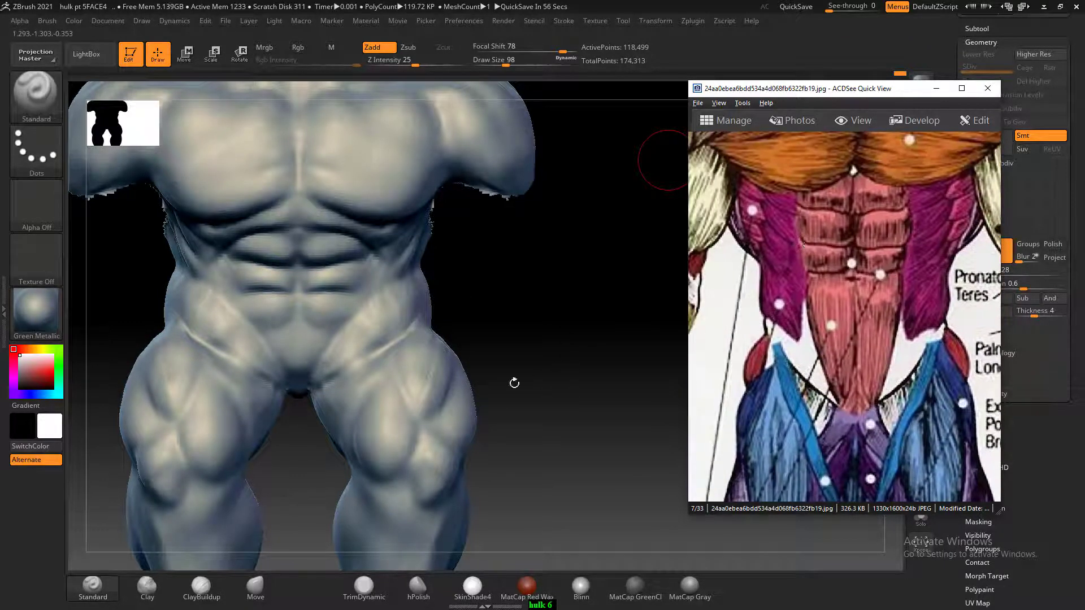
# - Build up the pubic area between the groin creases with ClayBuildup at draw size 82 and smooth it
pyautogui.moveTo(309, 351); pyautogui.dragTo(304, 375)
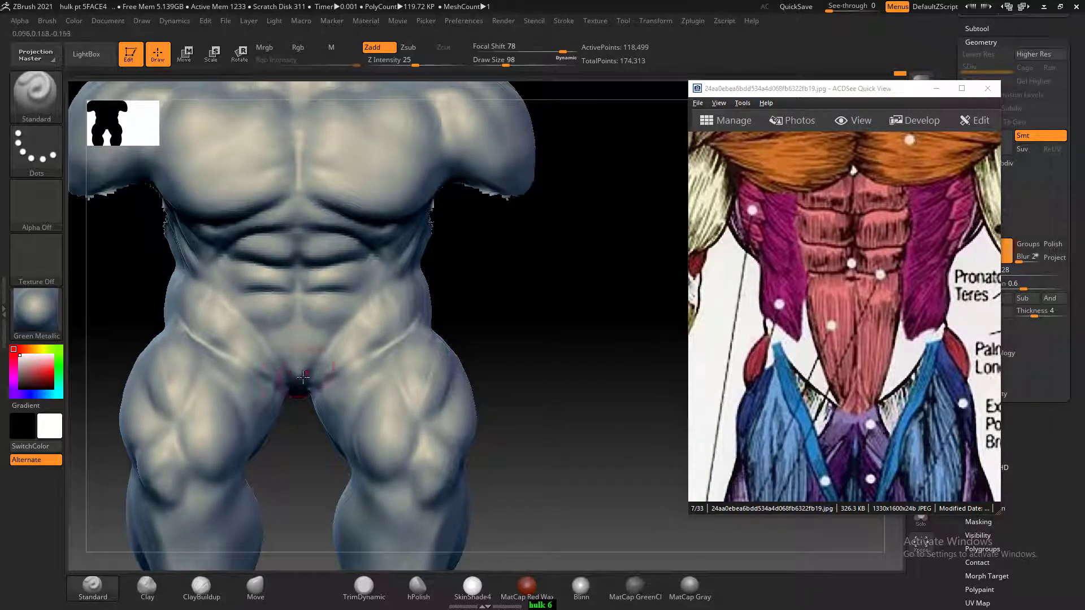
pyautogui.click(206, 596)
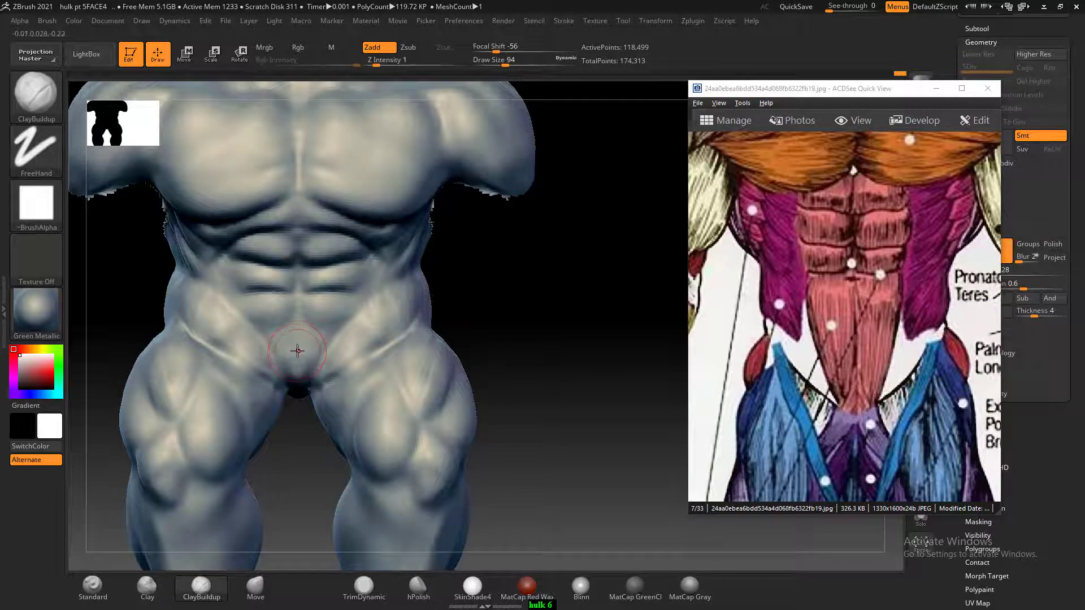
pyautogui.press('[')
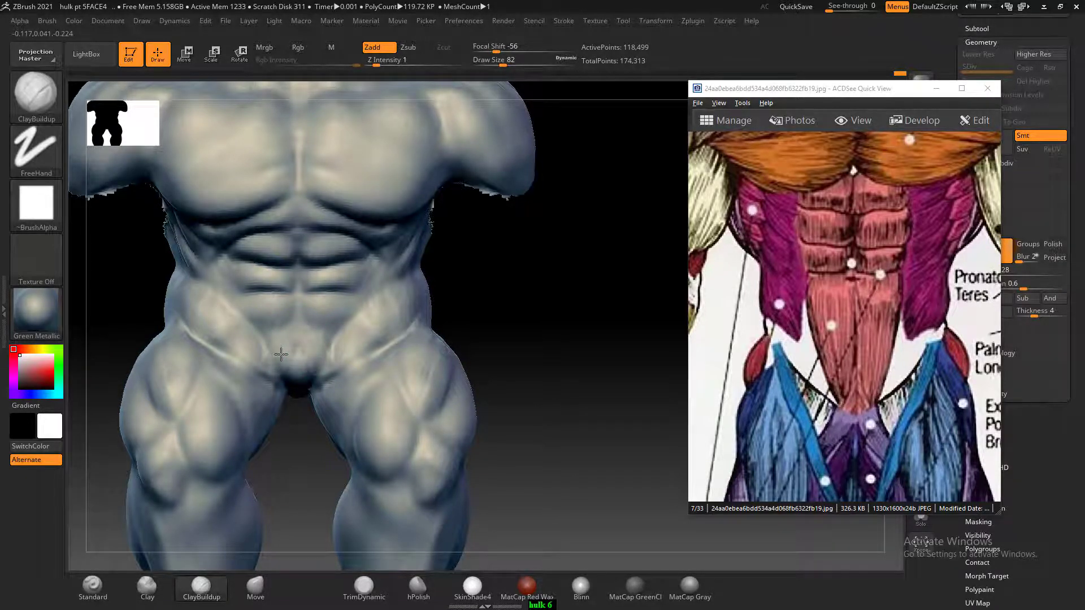
pyautogui.moveTo(507, 285); pyautogui.dragTo(293, 371)
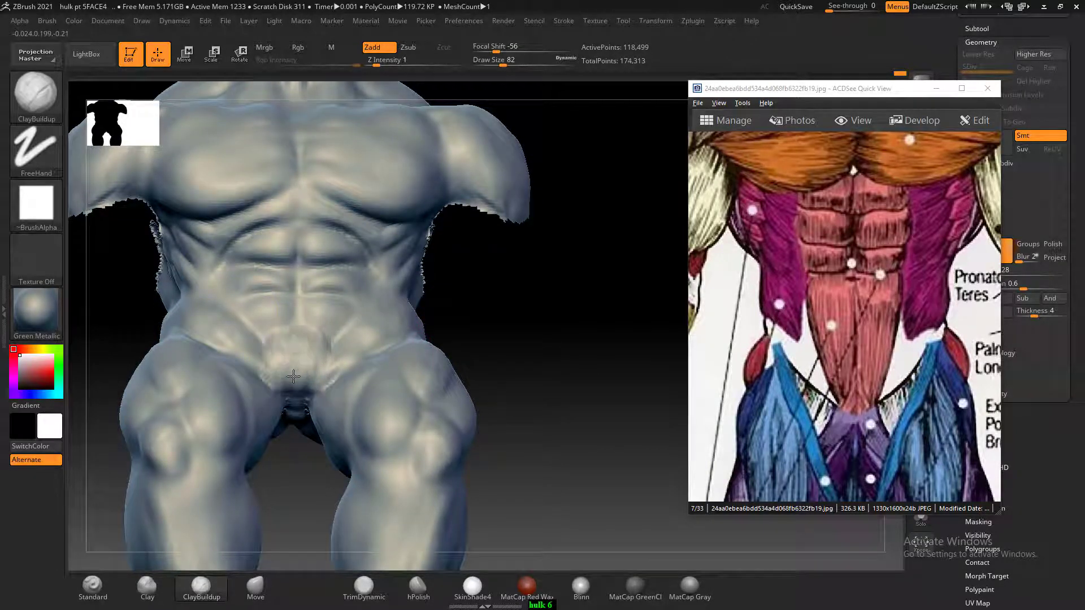
pyautogui.moveTo(463, 320); pyautogui.dragTo(300, 354)
pyautogui.press('shift')
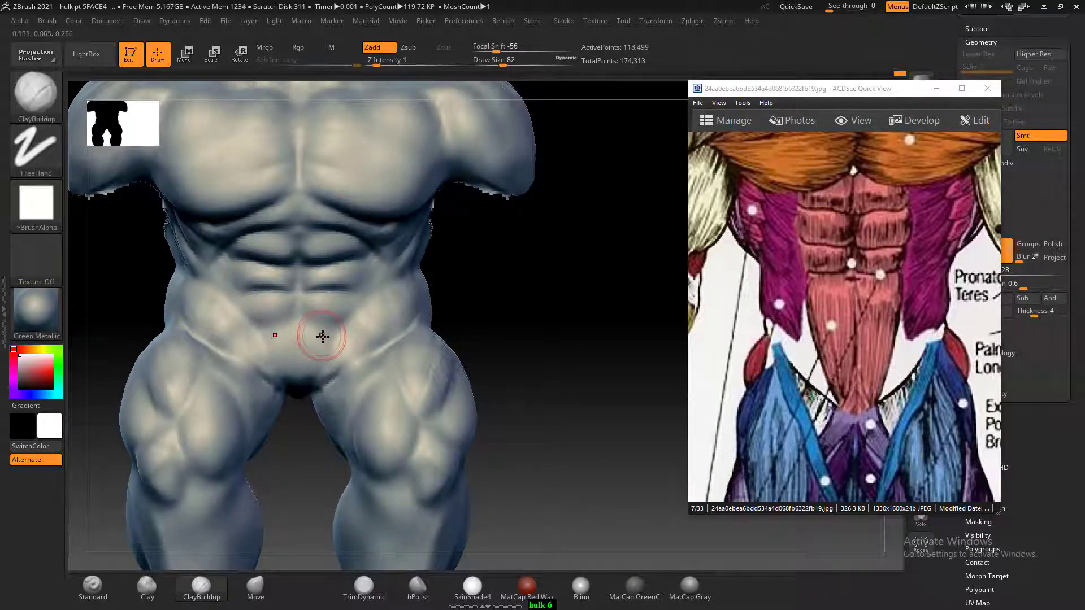
# - Build up the lower abdominals and obliques with ClayBuildup at draw size 82, smoothing their transition into the hips
pyautogui.moveTo(315, 337); pyautogui.dragTo(277, 302)
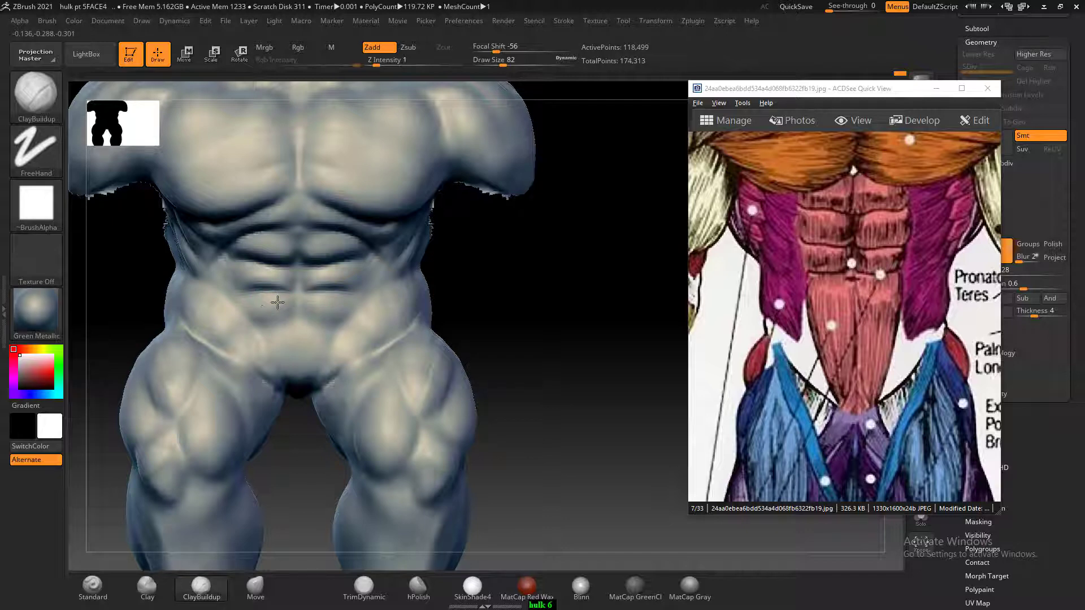
pyautogui.moveTo(487, 308); pyautogui.dragTo(439, 313)
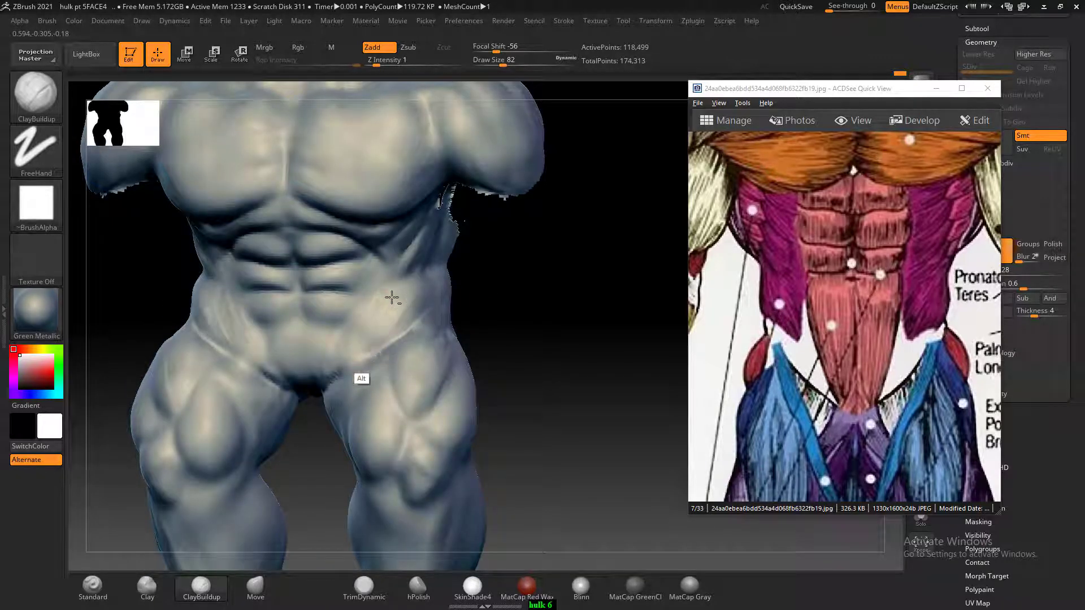
pyautogui.press('shift')
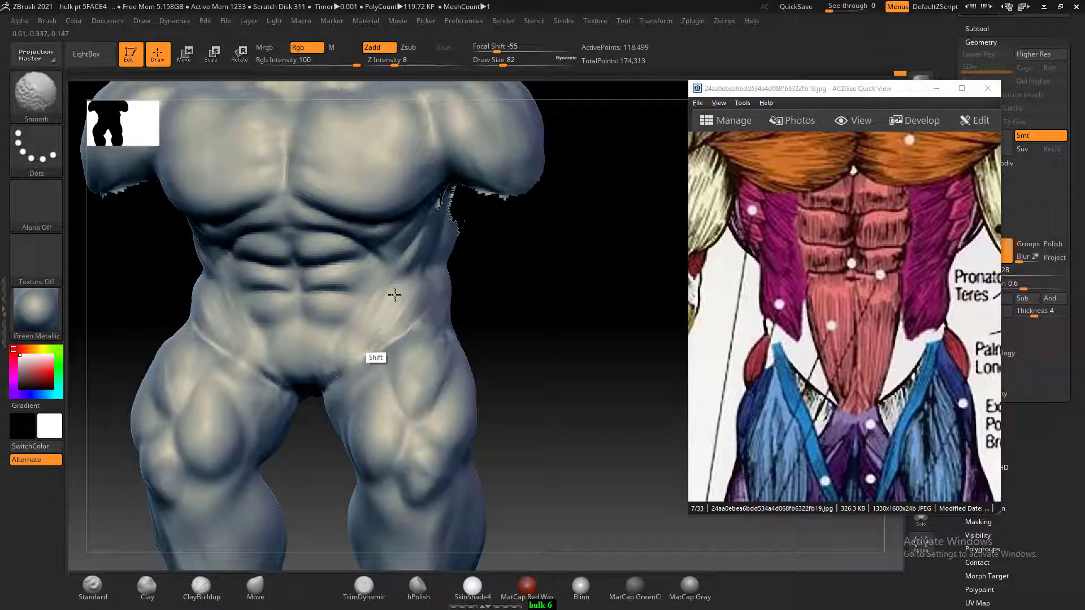
pyautogui.keyDown('shift'); pyautogui.moveTo(492, 317); pyautogui.dragTo(550, 305); pyautogui.keyUp('shift')
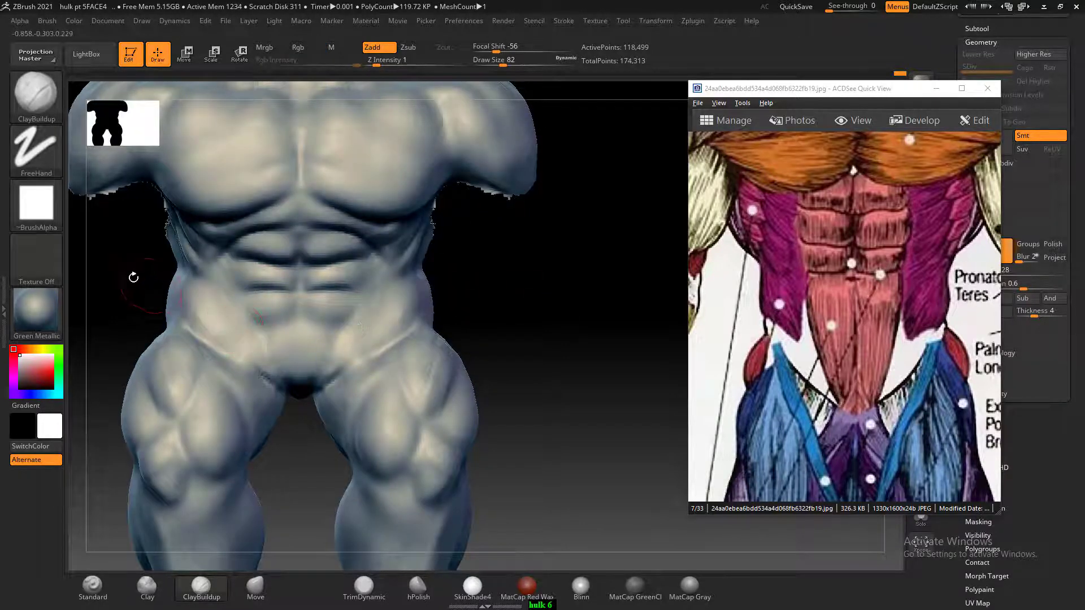
pyautogui.moveTo(134, 278); pyautogui.dragTo(237, 293)
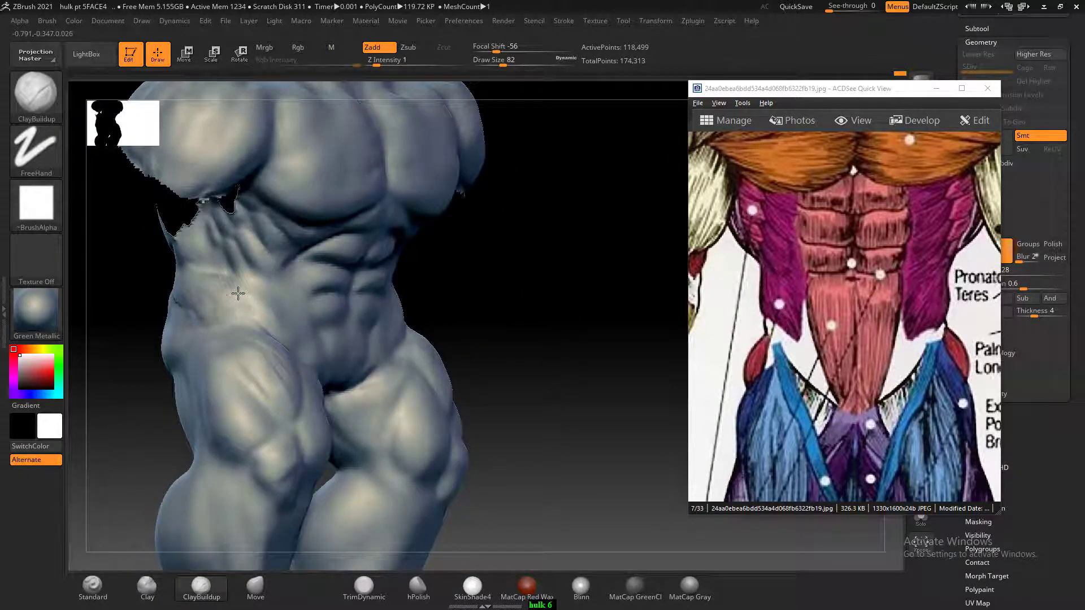
pyautogui.moveTo(239, 287)
pyautogui.keyDown('shift'); pyautogui.mouseDown()
pyautogui.moveTo(212, 335)
pyautogui.moveTo(259, 341)
pyautogui.moveTo(135, 300)
pyautogui.mouseUp(); pyautogui.keyUp('shift')
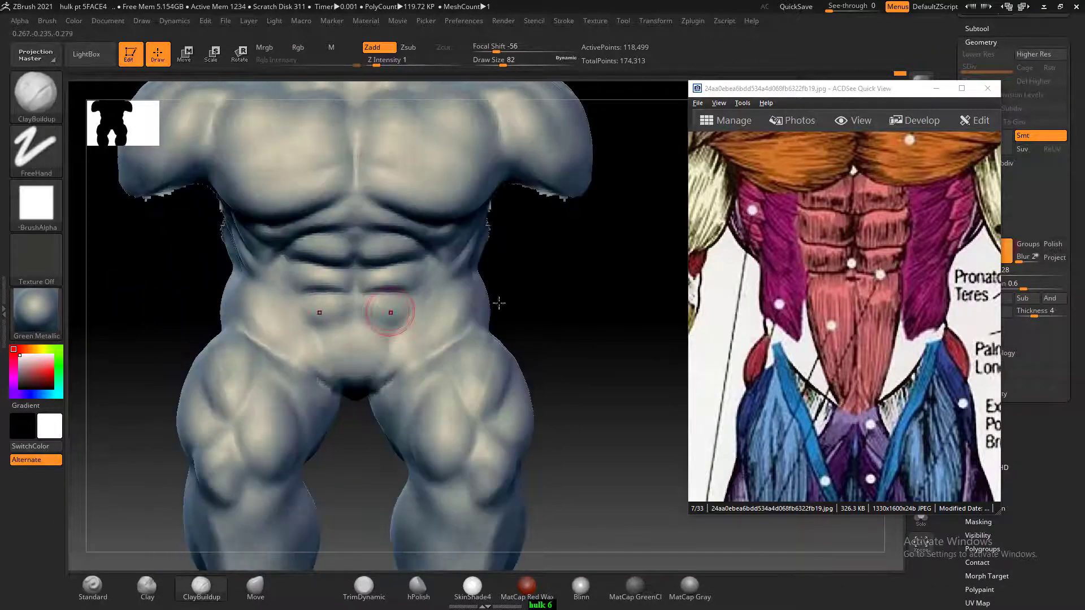
# - Fill and smooth the sides of the waist above the hips, declining the Sticky Keys option
pyautogui.moveTo(591, 281); pyautogui.dragTo(529, 287)
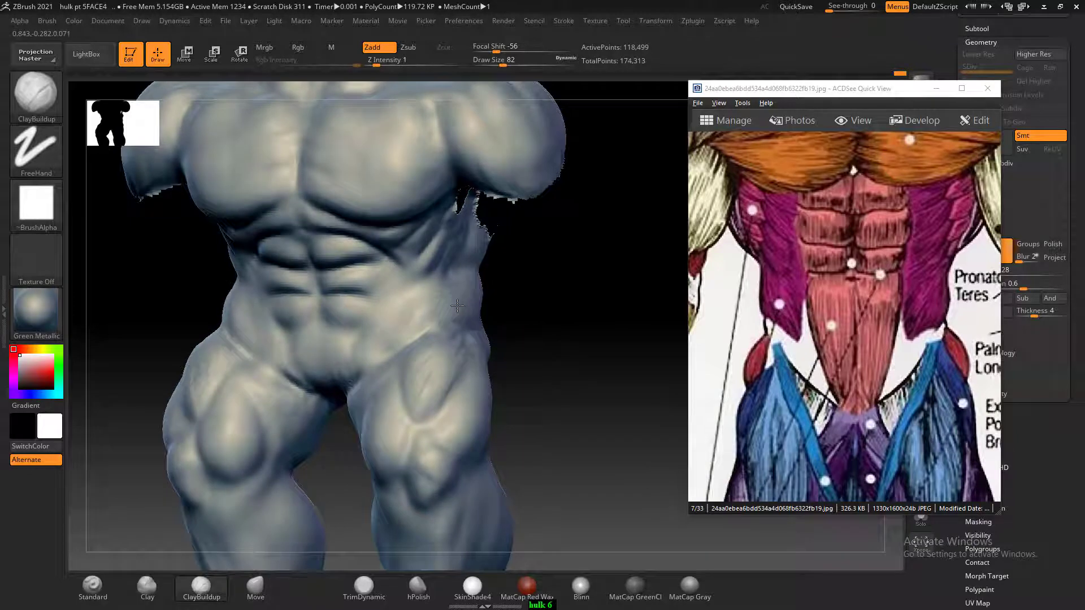
pyautogui.moveTo(461, 310); pyautogui.dragTo(475, 309, button='right')
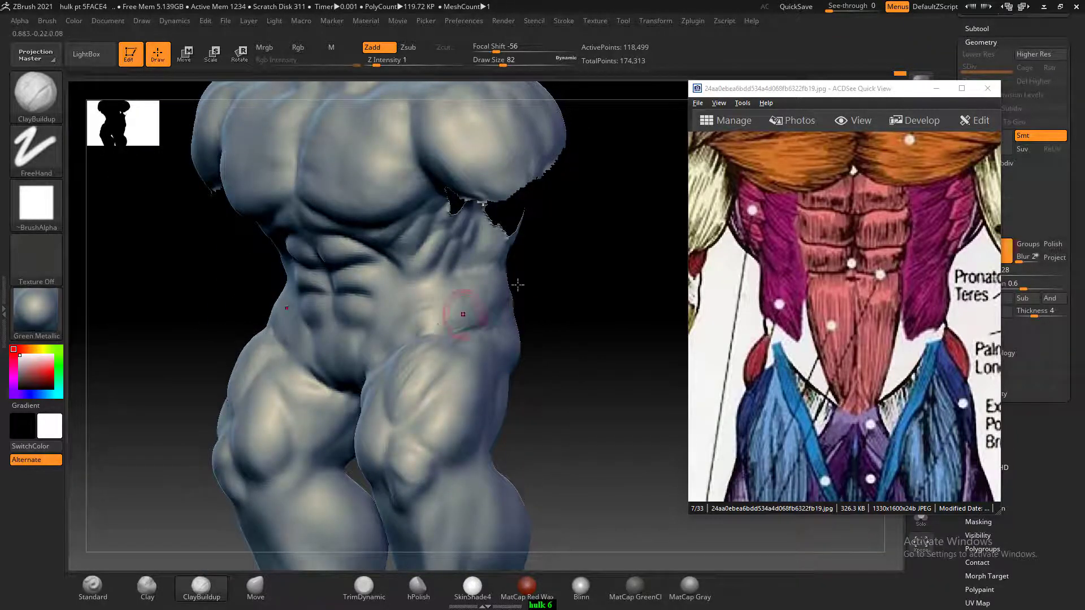
pyautogui.keyDown('shift'); pyautogui.moveTo(518, 284); pyautogui.dragTo(555, 286); pyautogui.keyUp('shift')
pyautogui.press('shift')
pyautogui.press('shift')
pyautogui.press('shift')
pyautogui.press('shift')
pyautogui.press('shift')
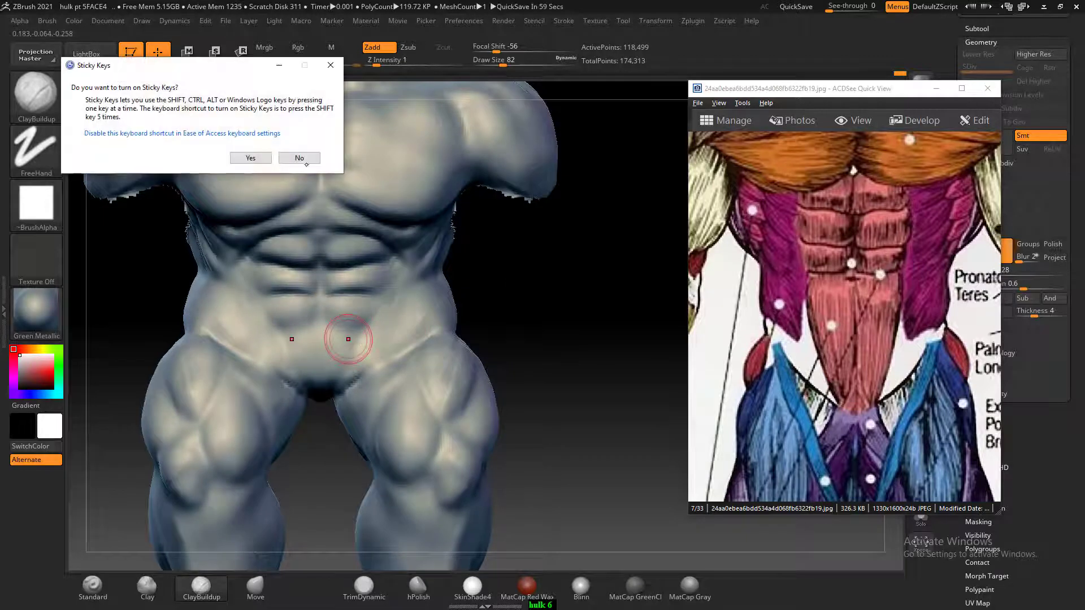
pyautogui.click(299, 159)
pyautogui.press('shift')
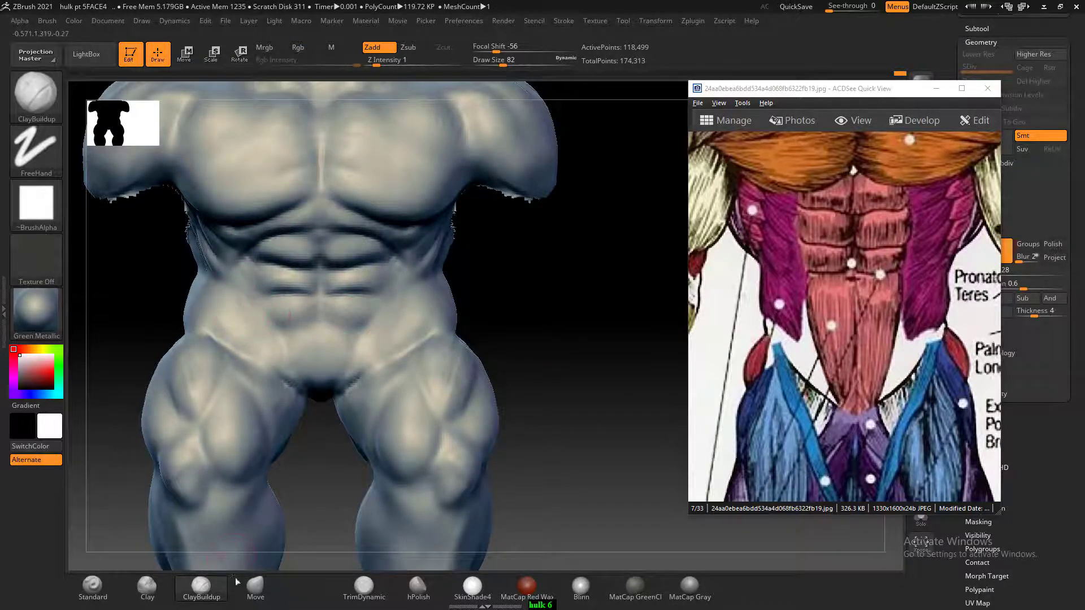
# - Reshape the groin creases and the tops of the outer thighs on both sides with the Move brush at draw size 222
pyautogui.click(256, 589)
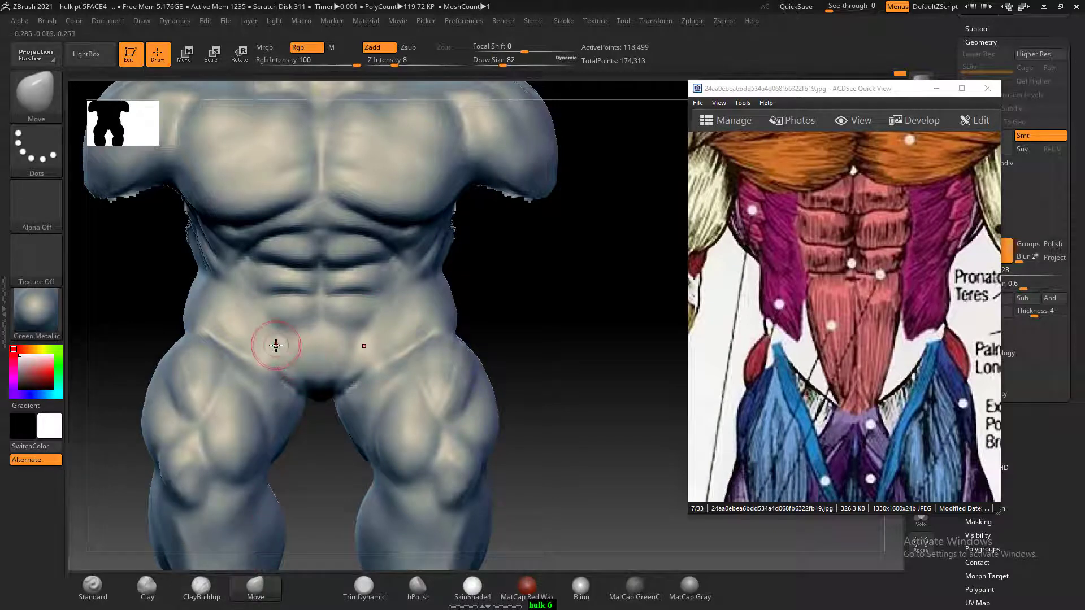
pyautogui.press(']')
pyautogui.press(']')
pyautogui.press(']')
pyautogui.press(']')
pyautogui.press(']')
pyautogui.press(']')
pyautogui.press(']')
pyautogui.press(']')
pyautogui.press(']')
pyautogui.press(']')
pyautogui.press(']')
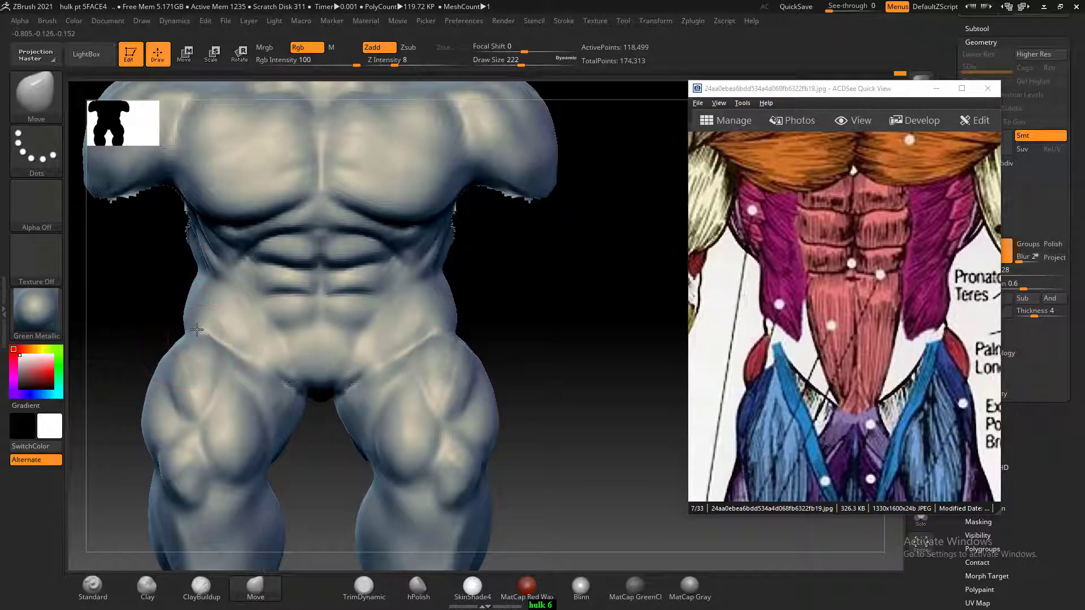
pyautogui.moveTo(206, 332)
pyautogui.mouseDown()
pyautogui.moveTo(184, 317)
pyautogui.moveTo(221, 324)
pyautogui.moveTo(240, 351)
pyautogui.mouseUp()
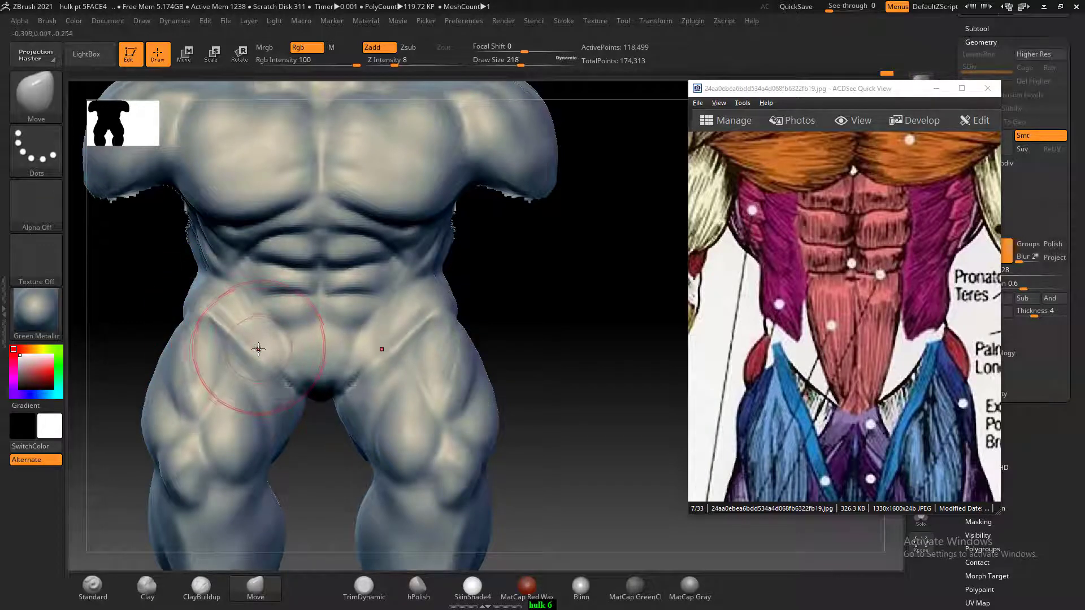
# - Refine the inner ends of the groin creases with the Move brush at draw size 182 and smooth the pubic area
pyautogui.press('[')
pyautogui.press('[')
pyautogui.press('[')
pyautogui.press('[')
pyautogui.moveTo(252, 345); pyautogui.dragTo(257, 341)
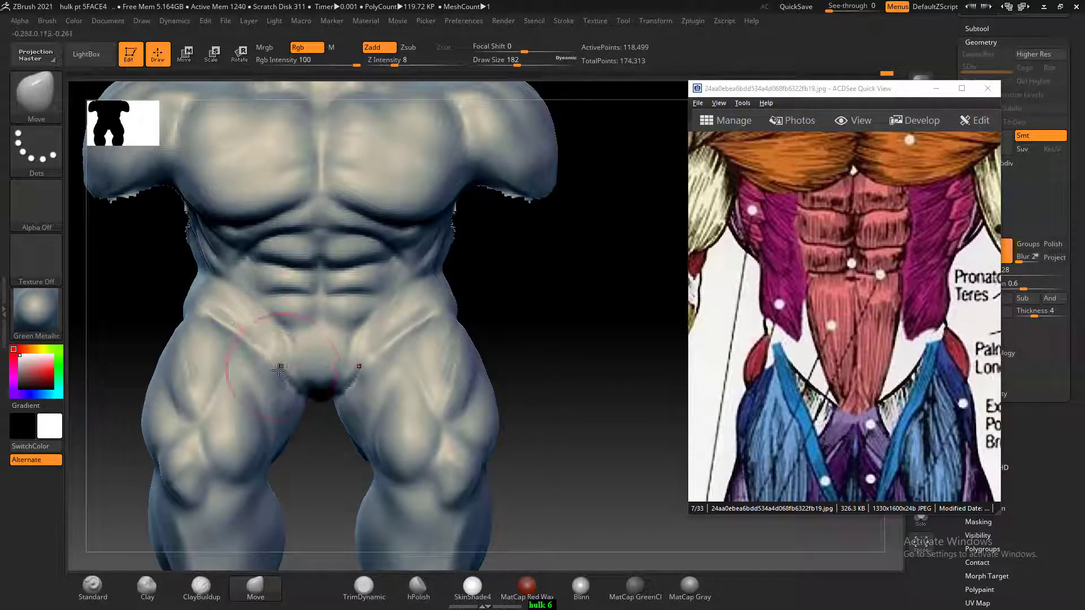
pyautogui.press('shift')
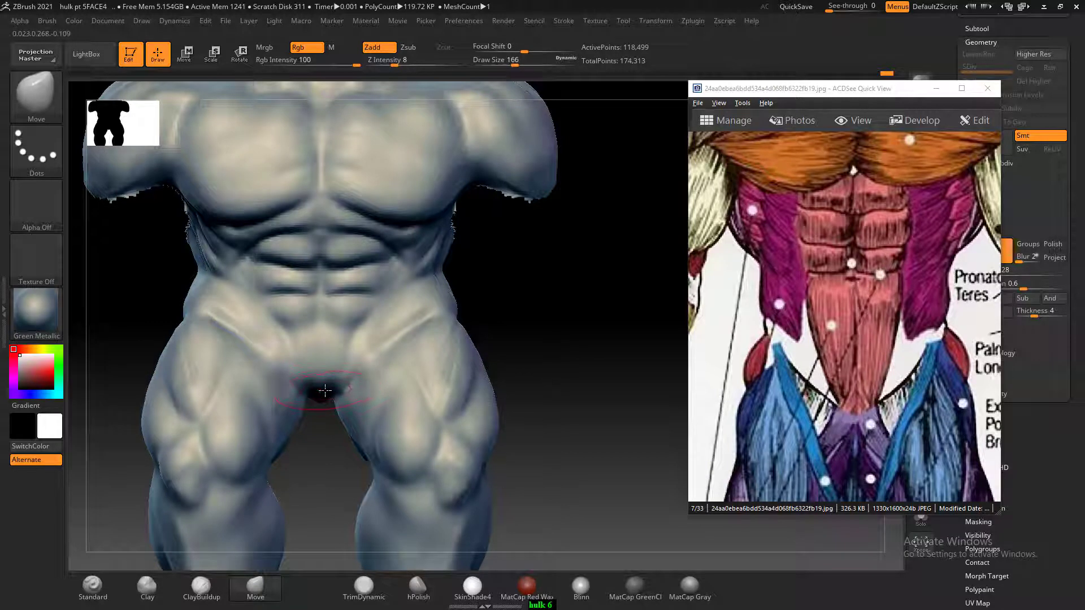
# - Pull the crotch downward with the Move brush and smooth the groin and upper thigh creases at draw size 150
pyautogui.moveTo(524, 334); pyautogui.dragTo(535, 274)
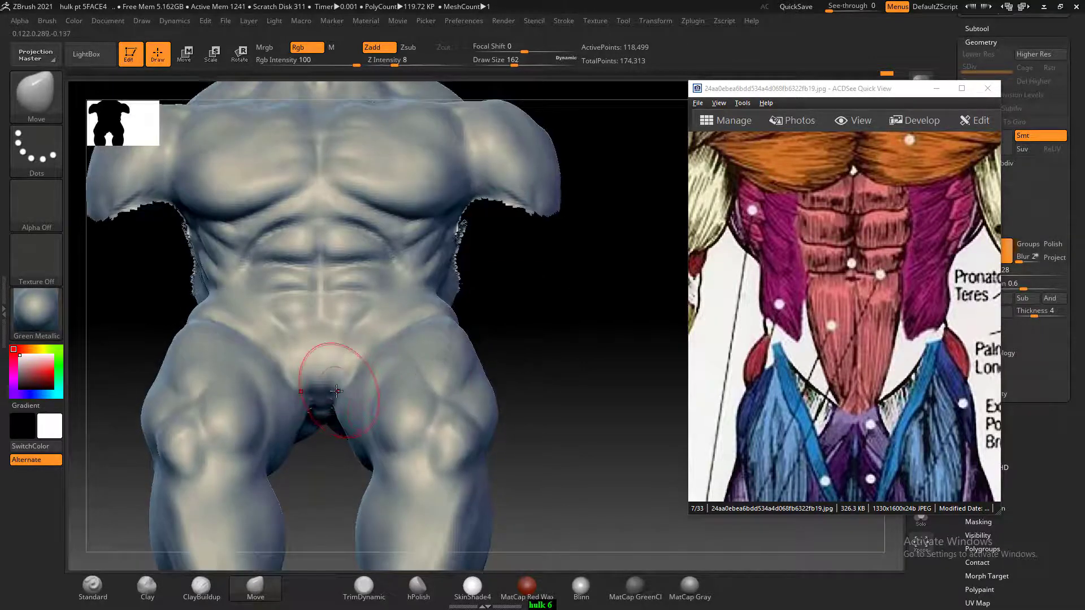
pyautogui.moveTo(321, 401); pyautogui.dragTo(323, 417)
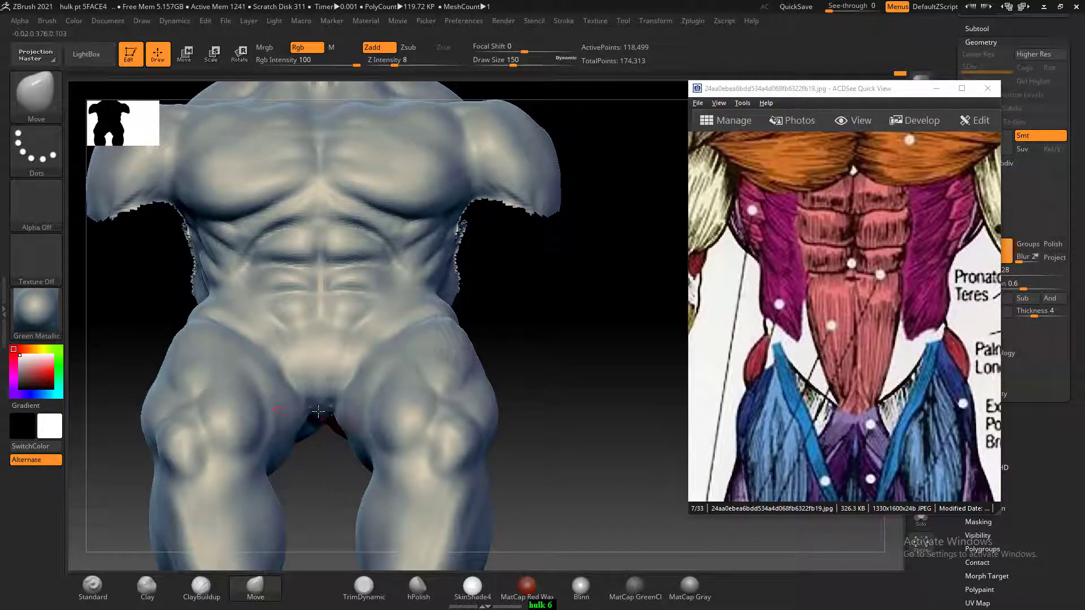
pyautogui.keyDown('shift'); pyautogui.moveTo(327, 373); pyautogui.dragTo(321, 404); pyautogui.keyUp('shift')
pyautogui.moveTo(504, 306); pyautogui.dragTo(544, 359)
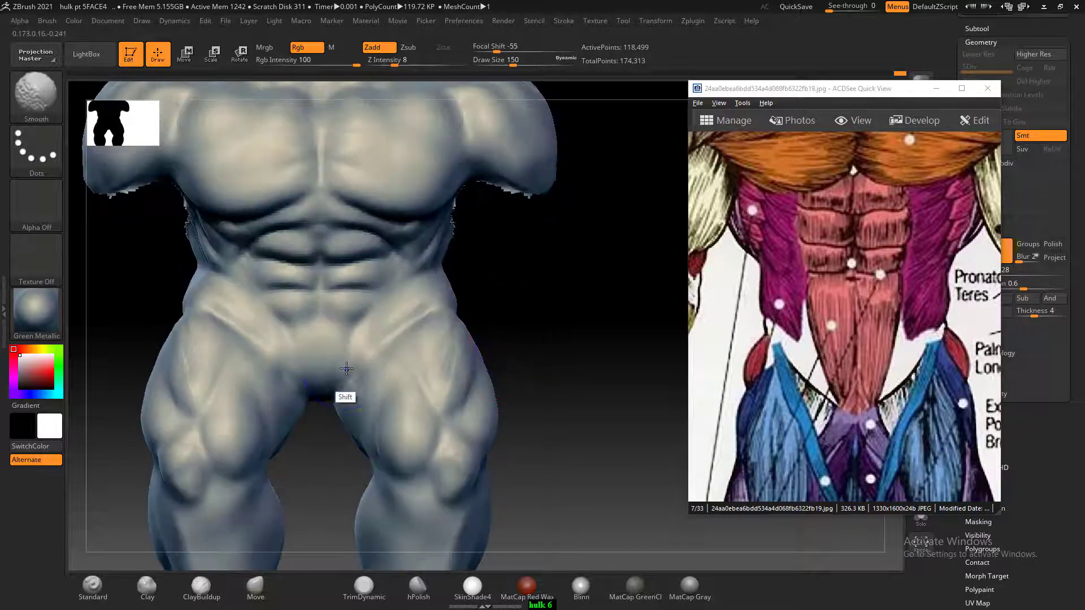
pyautogui.moveTo(197, 329)
pyautogui.keyDown('shift'); pyautogui.mouseDown()
pyautogui.moveTo(187, 380)
pyautogui.moveTo(266, 388)
pyautogui.mouseUp(); pyautogui.keyUp('shift')
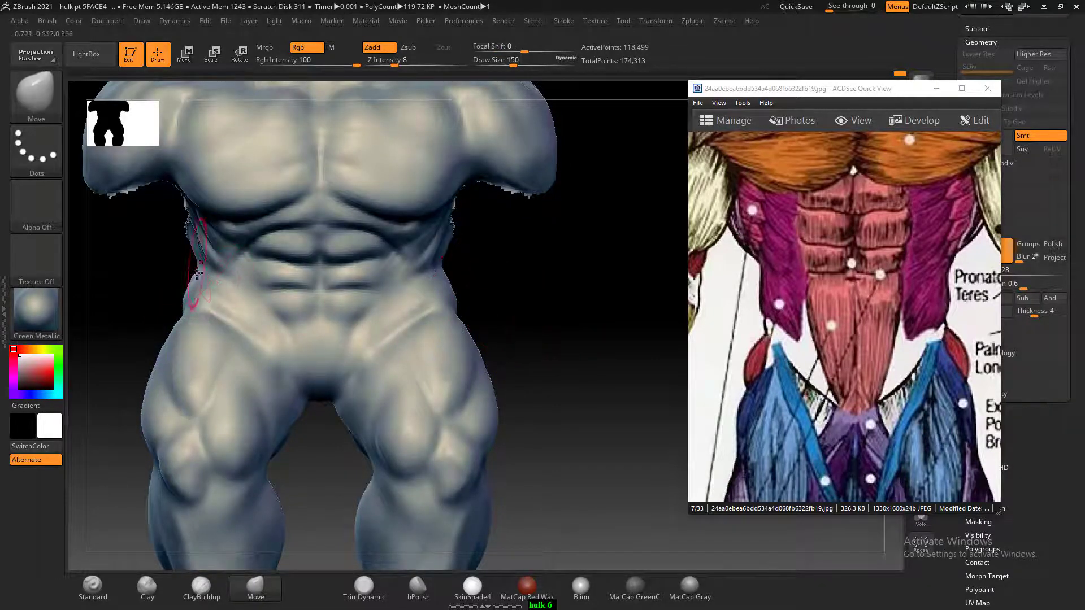
# - Smooth the upper buttocks and waist sides from behind and reset the reference viewer to the full Musculature Anatomy Chart
pyautogui.moveTo(494, 279); pyautogui.dragTo(571, 311)
pyautogui.press('shift')
pyautogui.press('shift')
pyautogui.press('shift')
pyautogui.press('shift')
pyautogui.press('shift')
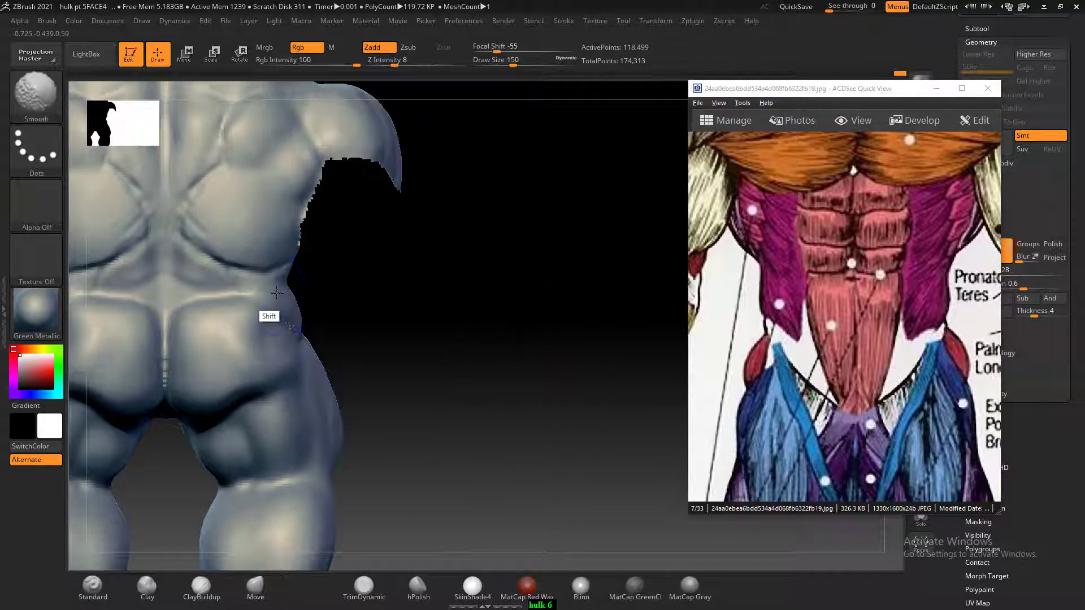
pyautogui.keyDown('alt'); pyautogui.moveTo(386, 277); pyautogui.dragTo(460, 332); pyautogui.keyUp('alt')
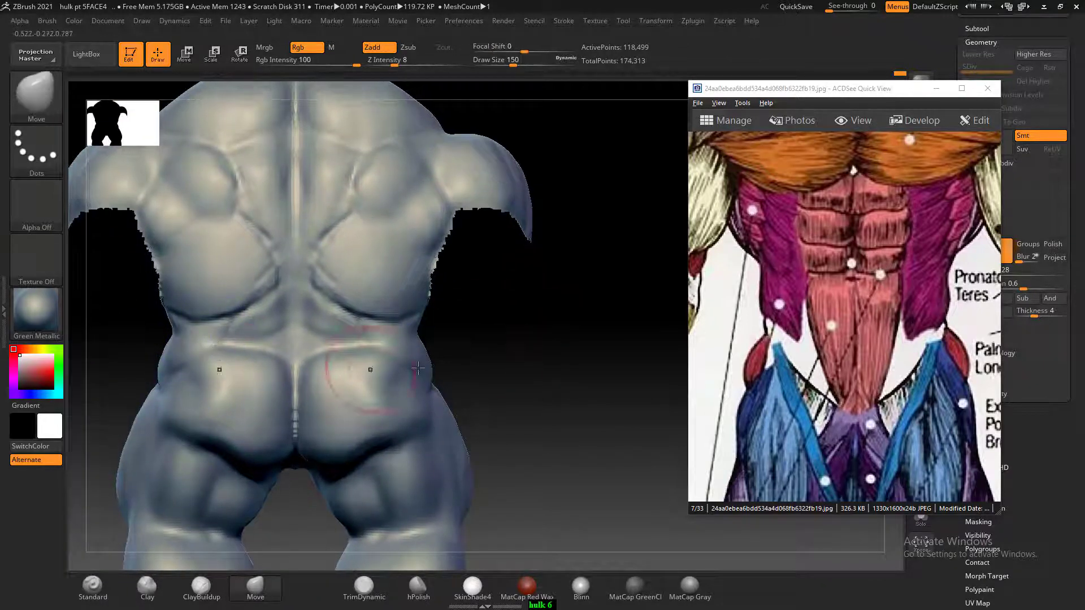
pyautogui.scroll(-1, 839, 372)
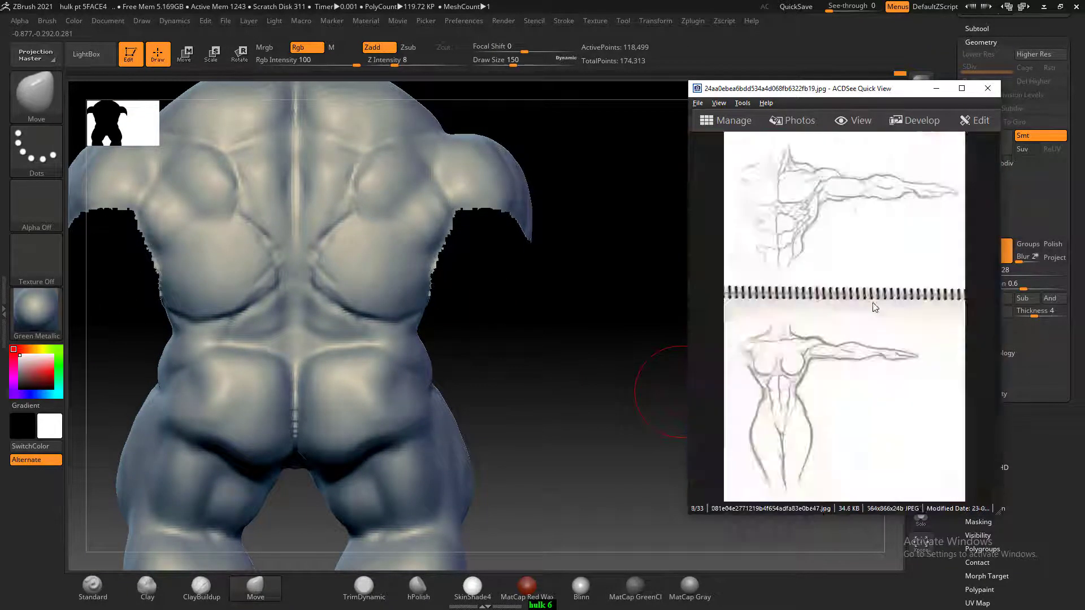
pyautogui.scroll(1, 874, 308)
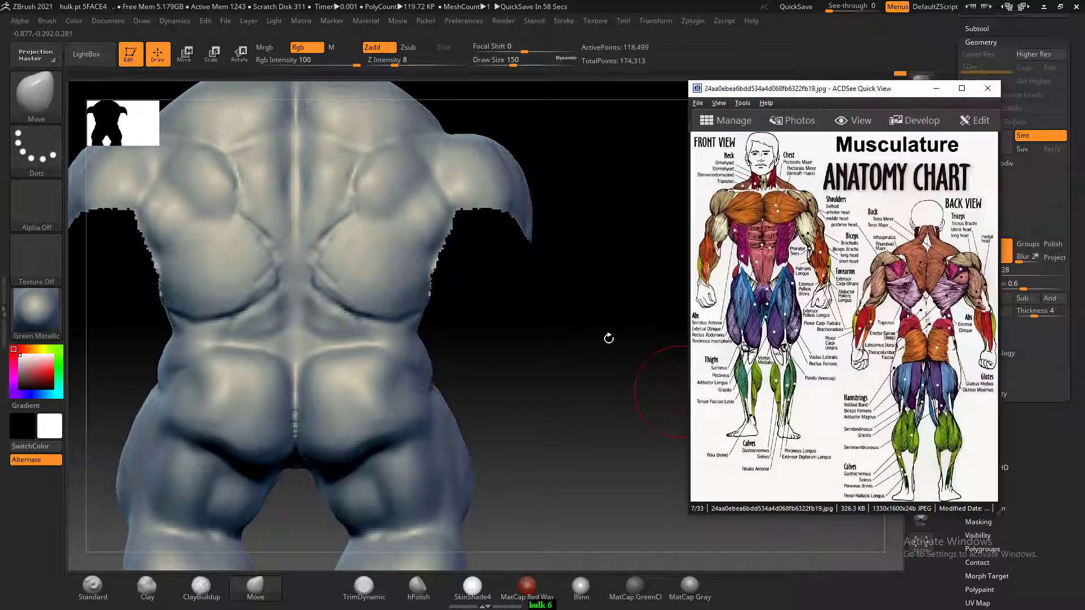
# - Enlarge the back view's lower torso on the anatomy chart and smooth the lower lat creases beside the spine
pyautogui.click(609, 338)
pyautogui.click(946, 358)
pyautogui.keyDown('ctrl'); pyautogui.scroll(5, 915, 345); pyautogui.keyUp('ctrl')
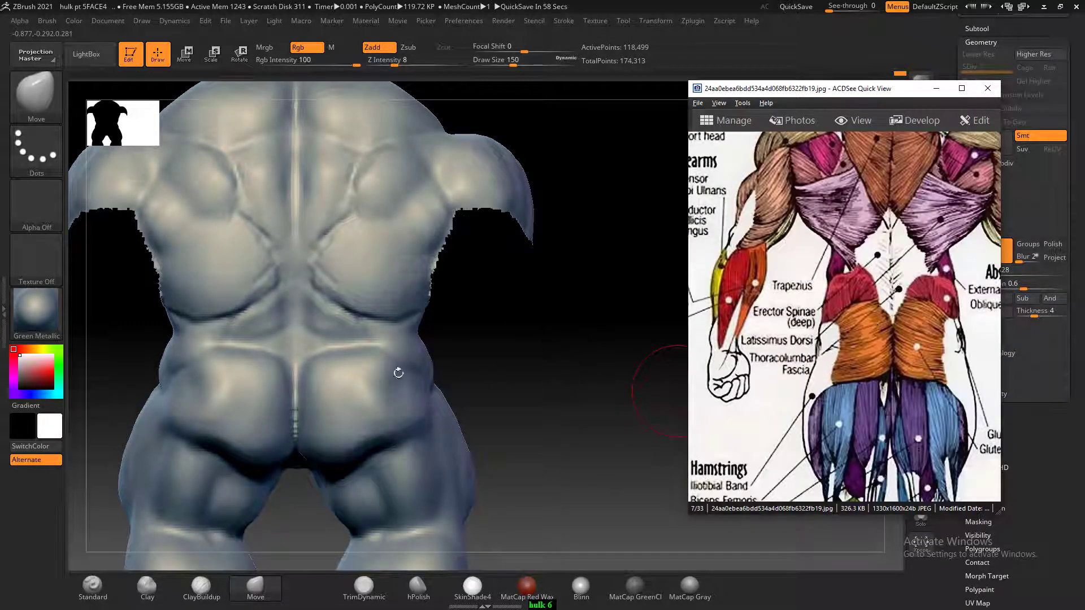
pyautogui.click(270, 294)
pyautogui.press('shift')
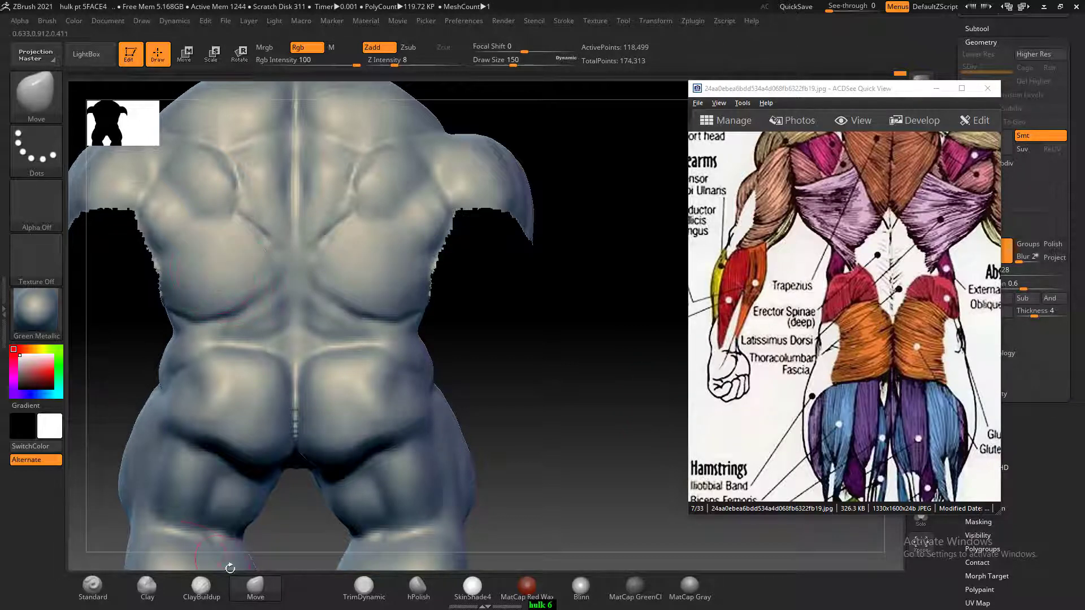
# - Build up the lats across the mid-back with the ClayBuildup brush at draw size 118 and smooth the strokes
pyautogui.click(201, 587)
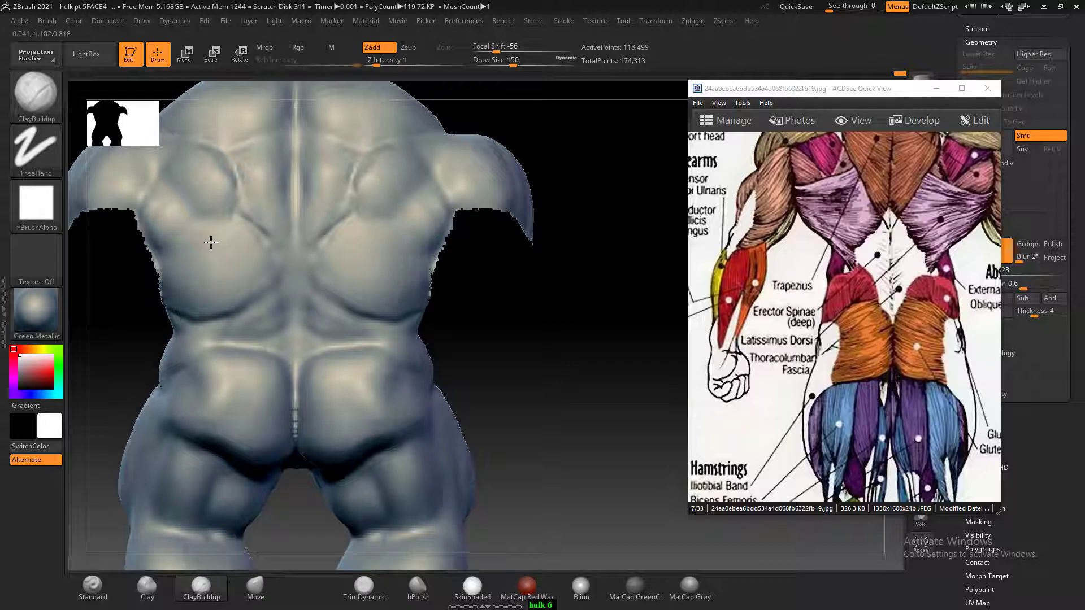
pyautogui.moveTo(210, 242)
pyautogui.mouseDown()
pyautogui.moveTo(262, 278)
pyautogui.moveTo(242, 297)
pyautogui.moveTo(213, 296)
pyautogui.moveTo(239, 286)
pyautogui.moveTo(208, 283)
pyautogui.moveTo(236, 263)
pyautogui.mouseUp()
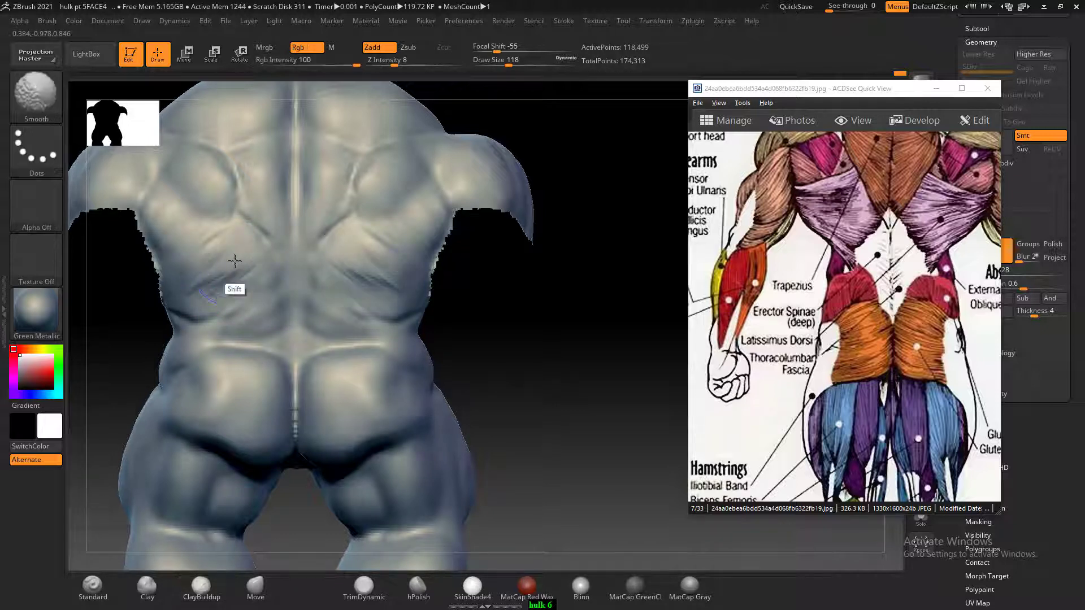
pyautogui.press('shift')
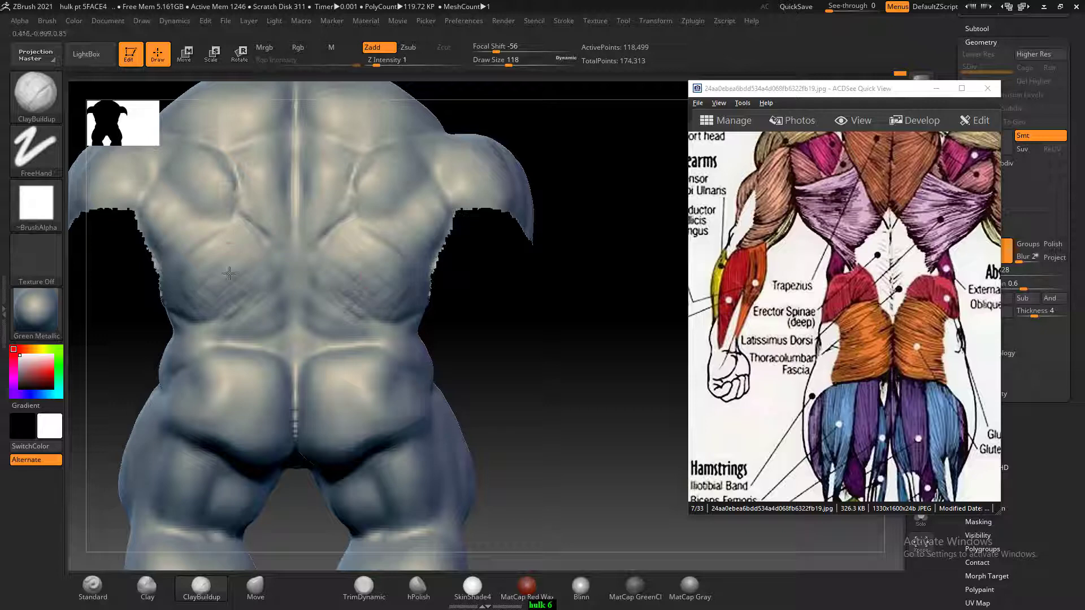
pyautogui.press('shift')
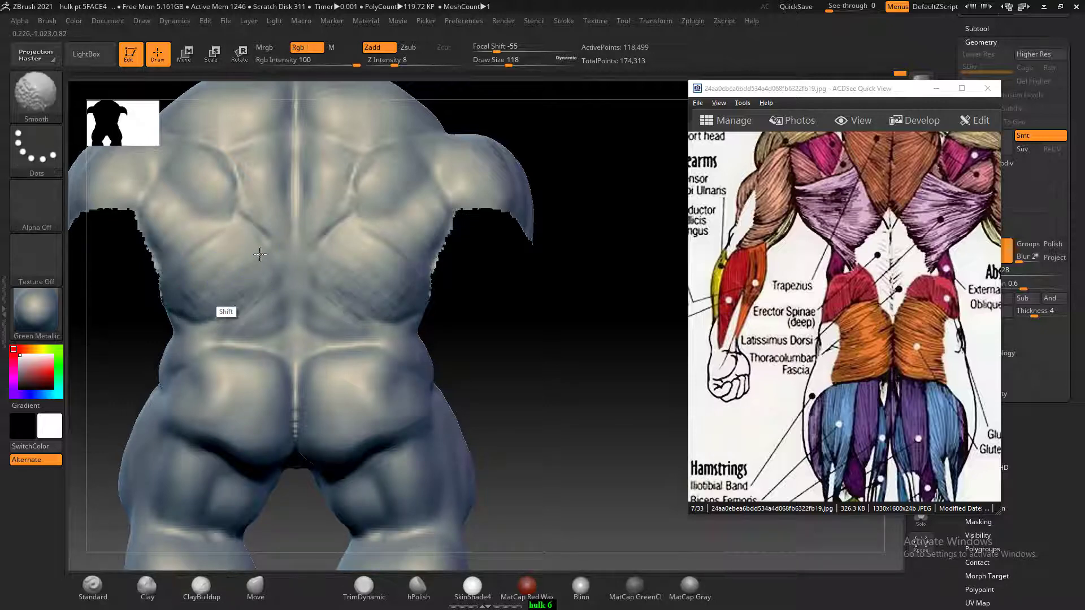
pyautogui.moveTo(447, 322)
pyautogui.keyDown('shift'); pyautogui.mouseDown()
pyautogui.moveTo(550, 339)
pyautogui.moveTo(474, 339)
pyautogui.mouseUp(); pyautogui.keyUp('shift')
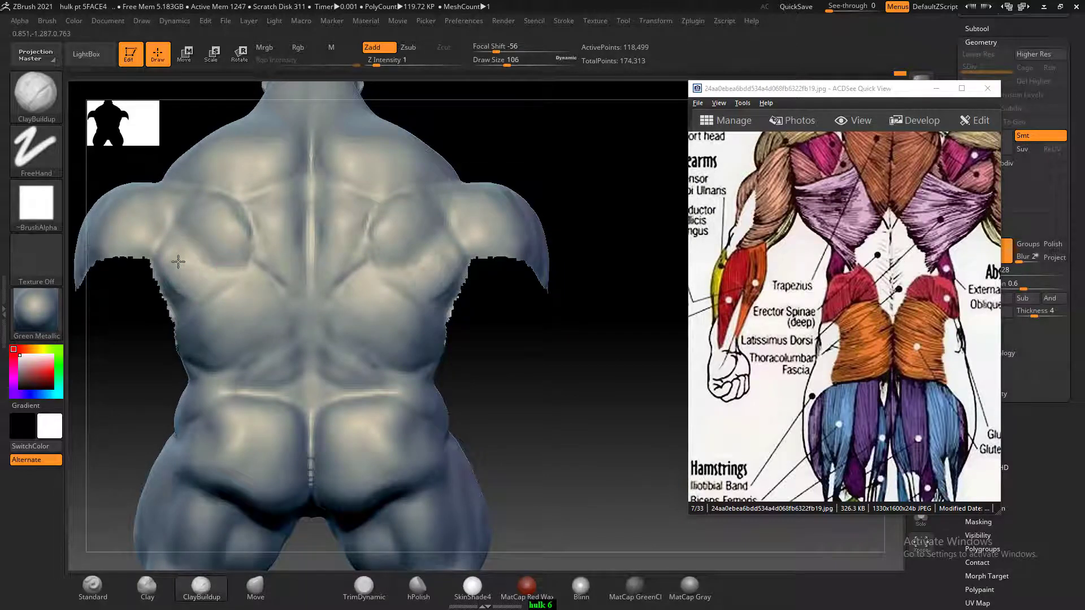
# - Add volume to the back beneath the shoulder blades with the ClayBuildup brush at draw size 106
pyautogui.moveTo(203, 232); pyautogui.dragTo(231, 250)
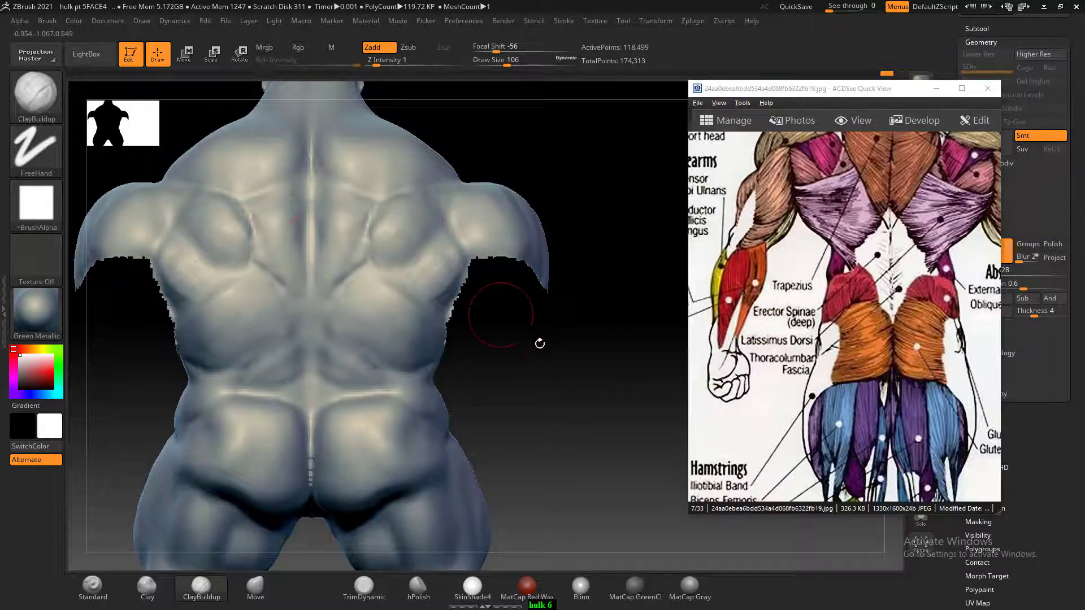
pyautogui.keyDown('alt'); pyautogui.moveTo(537, 342); pyautogui.dragTo(548, 391); pyautogui.keyUp('alt')
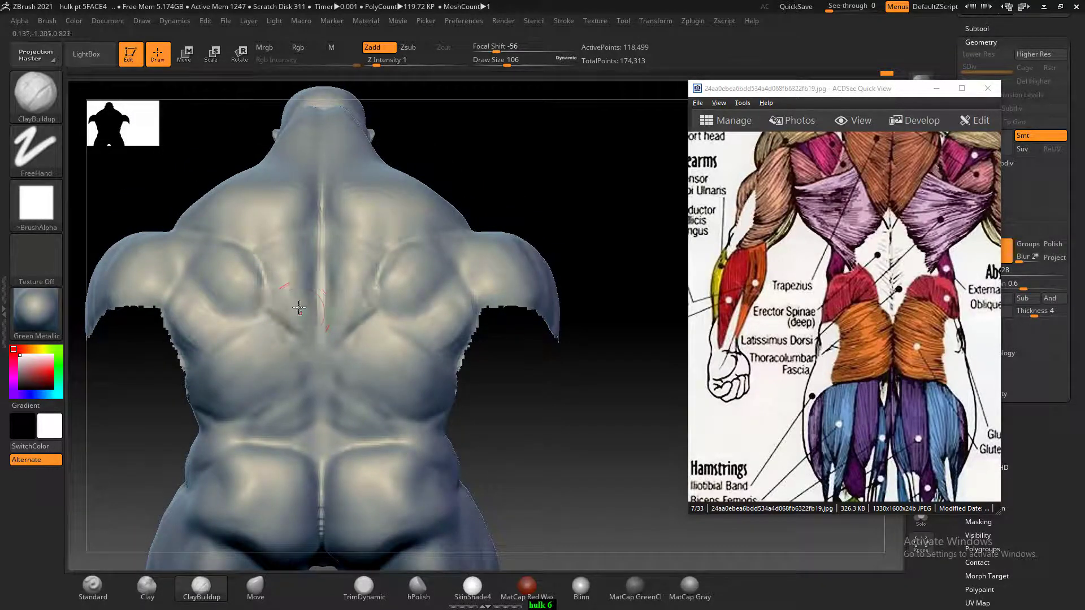
pyautogui.keyDown('alt'); pyautogui.moveTo(490, 111); pyautogui.dragTo(497, 170); pyautogui.keyUp('alt')
pyautogui.moveTo(499, 131); pyautogui.dragTo(509, 195)
pyautogui.moveTo(360, 277); pyautogui.dragTo(330, 259)
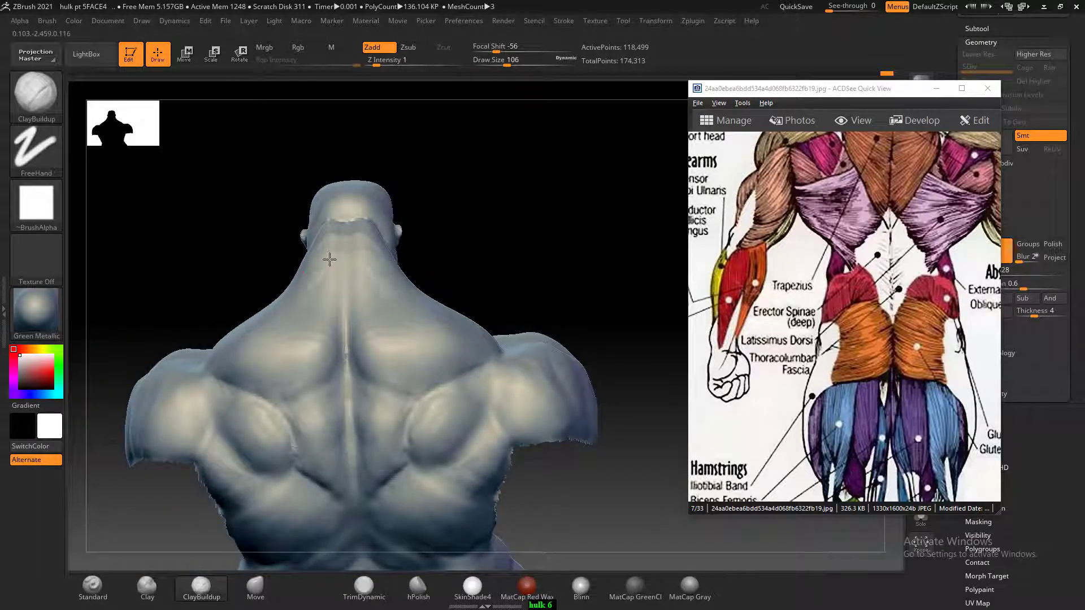
# - Smooth the seam between the skull and the back of the neck at draw size 82
pyautogui.moveTo(497, 238)
pyautogui.mouseDown()
pyautogui.moveTo(508, 260)
pyautogui.moveTo(484, 232)
pyautogui.moveTo(518, 211)
pyautogui.moveTo(516, 229)
pyautogui.moveTo(603, 320)
pyautogui.mouseUp()
pyautogui.moveTo(520, 308); pyautogui.dragTo(475, 323)
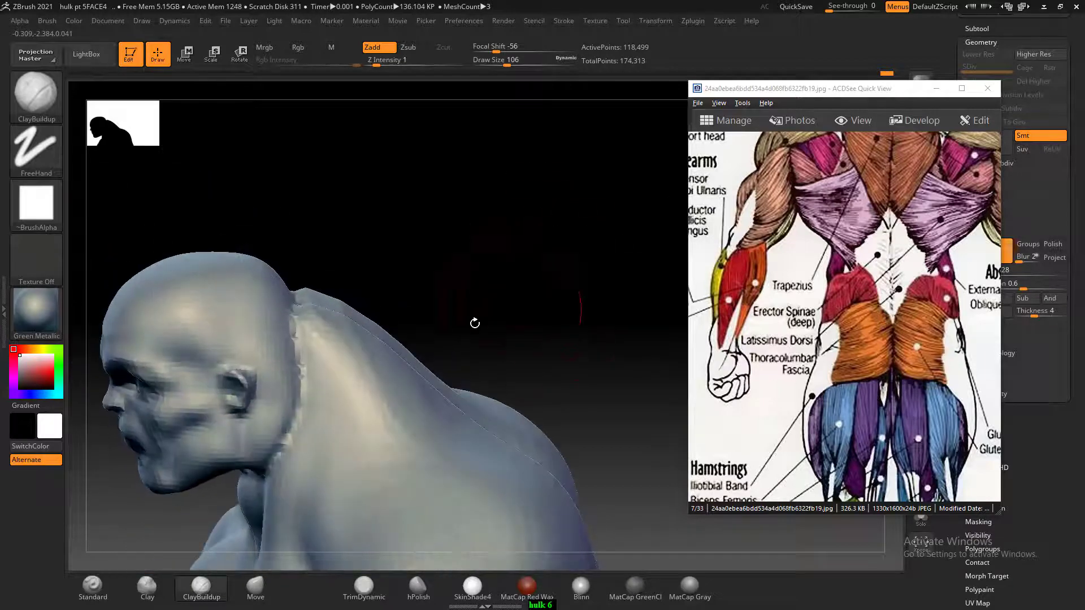
pyautogui.press('[')
pyautogui.press('[')
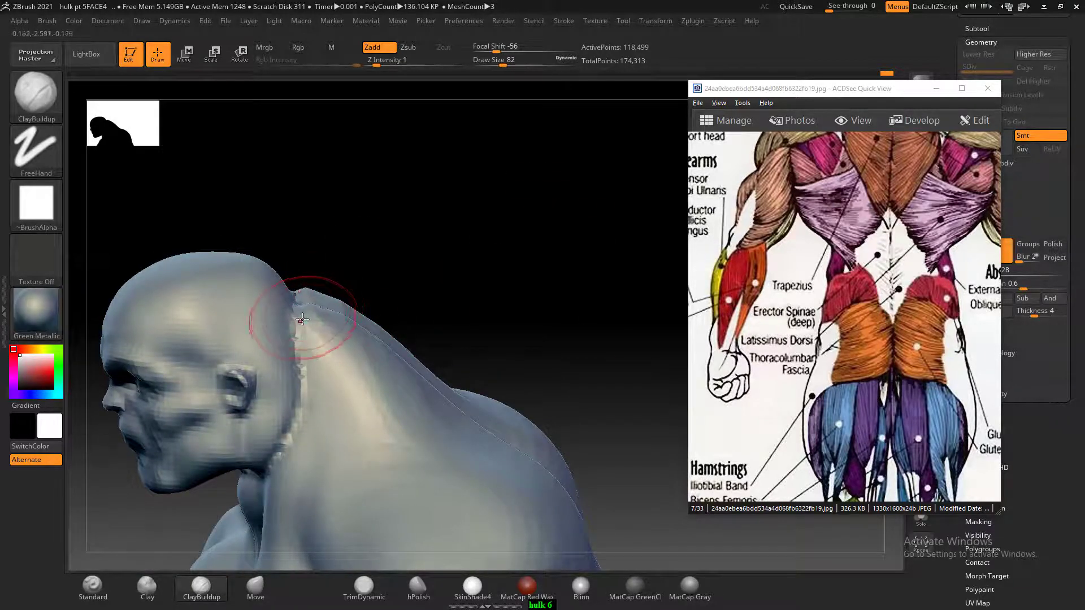
pyautogui.moveTo(302, 320)
pyautogui.keyDown('shift'); pyautogui.mouseDown()
pyautogui.moveTo(284, 458)
pyautogui.moveTo(288, 449)
pyautogui.mouseUp(); pyautogui.keyUp('shift')
pyautogui.keyDown('shift'); pyautogui.moveTo(418, 286); pyautogui.dragTo(434, 243); pyautogui.keyUp('shift')
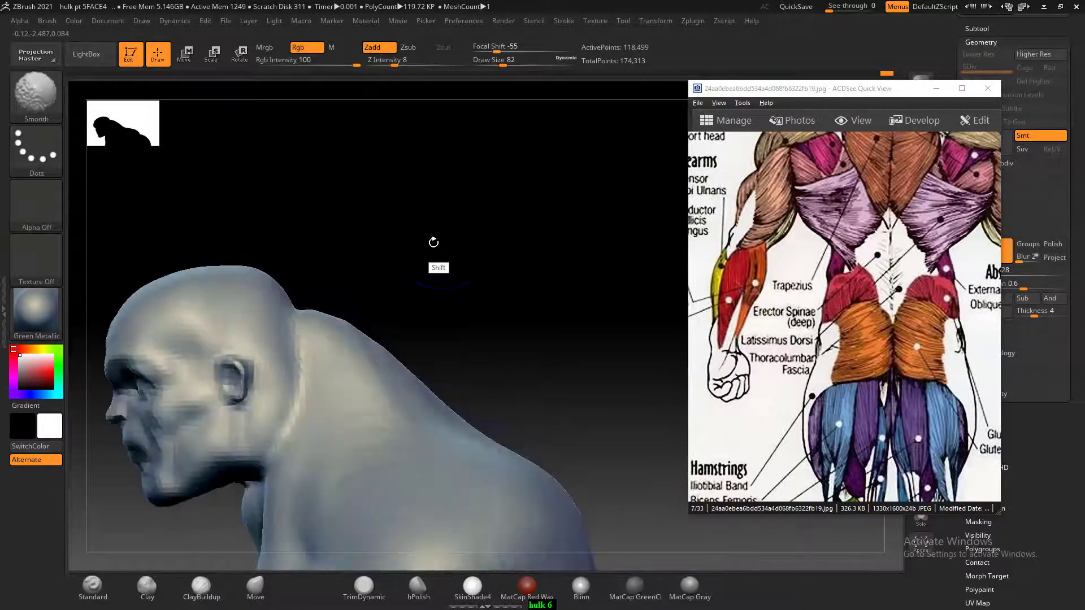
pyautogui.moveTo(503, 257); pyautogui.dragTo(551, 234)
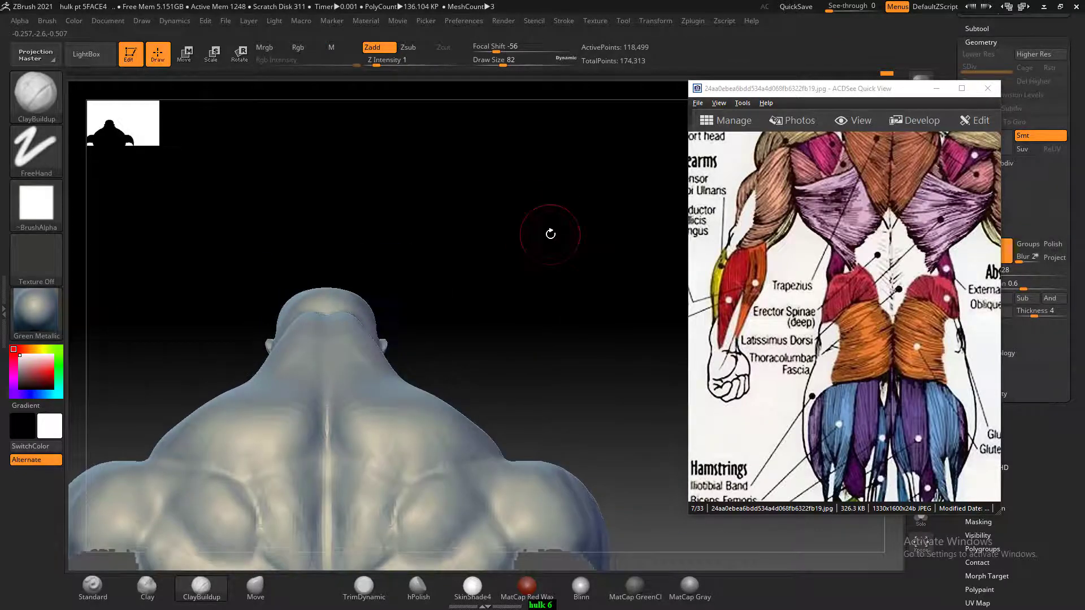
# - Bring up the Hulk back-view sketch and reshape the nape with ClayBuildup at draw size 98, smoothing it into the skull
pyautogui.scroll(-3, 894, 243)
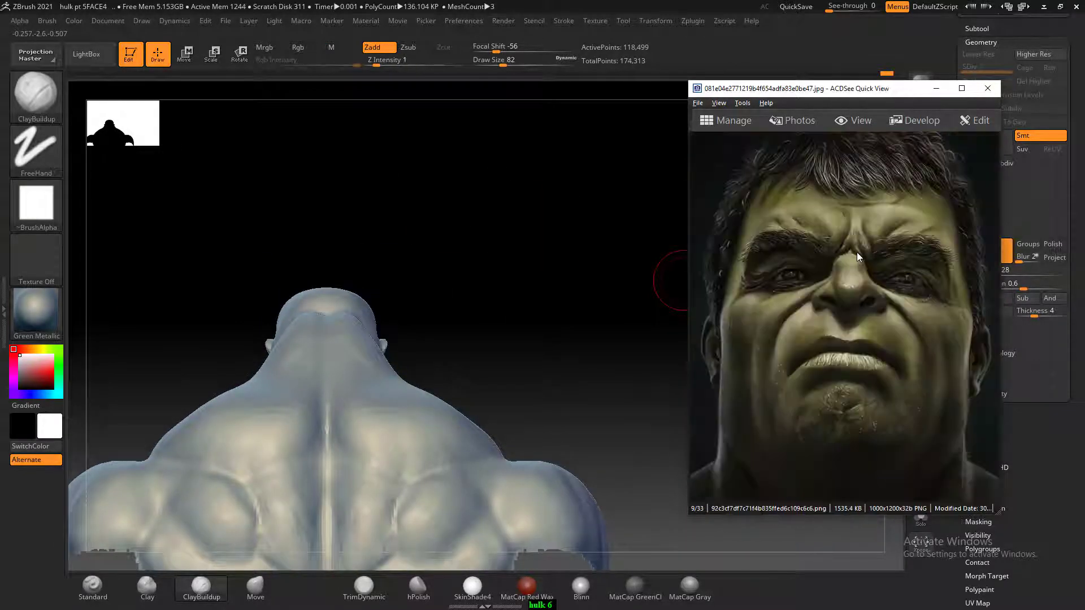
pyautogui.keyDown('ctrl'); pyautogui.scroll(6, 862, 272); pyautogui.keyUp('ctrl')
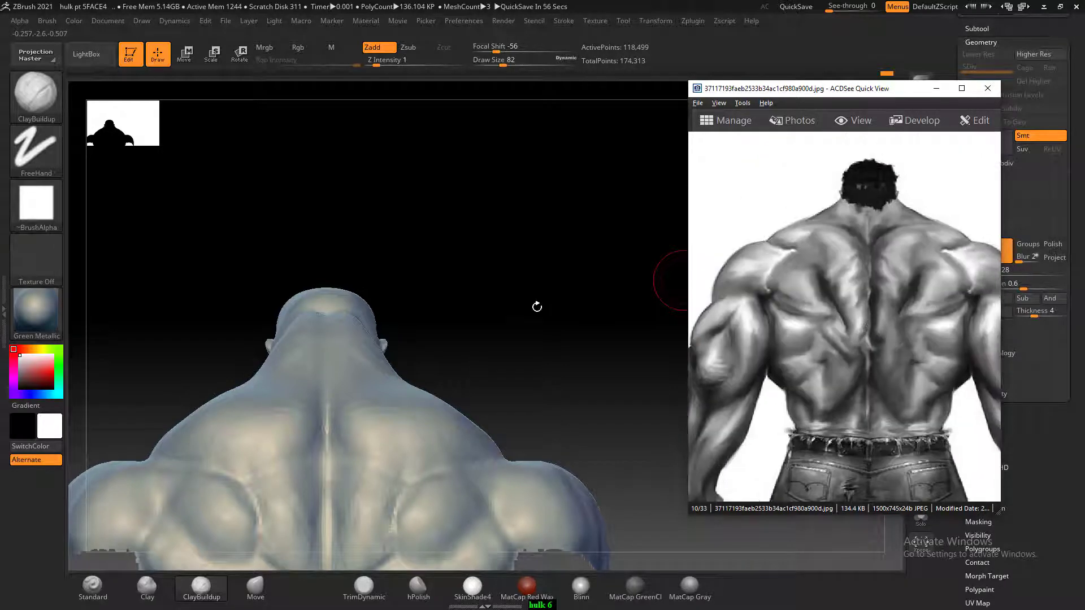
pyautogui.moveTo(536, 307)
pyautogui.mouseDown()
pyautogui.moveTo(526, 332)
pyautogui.moveTo(503, 333)
pyautogui.moveTo(491, 315)
pyautogui.moveTo(330, 364)
pyautogui.moveTo(302, 326)
pyautogui.mouseUp()
pyautogui.moveTo(460, 308)
pyautogui.mouseDown()
pyautogui.moveTo(494, 323)
pyautogui.moveTo(470, 337)
pyautogui.moveTo(465, 366)
pyautogui.moveTo(456, 341)
pyautogui.mouseUp()
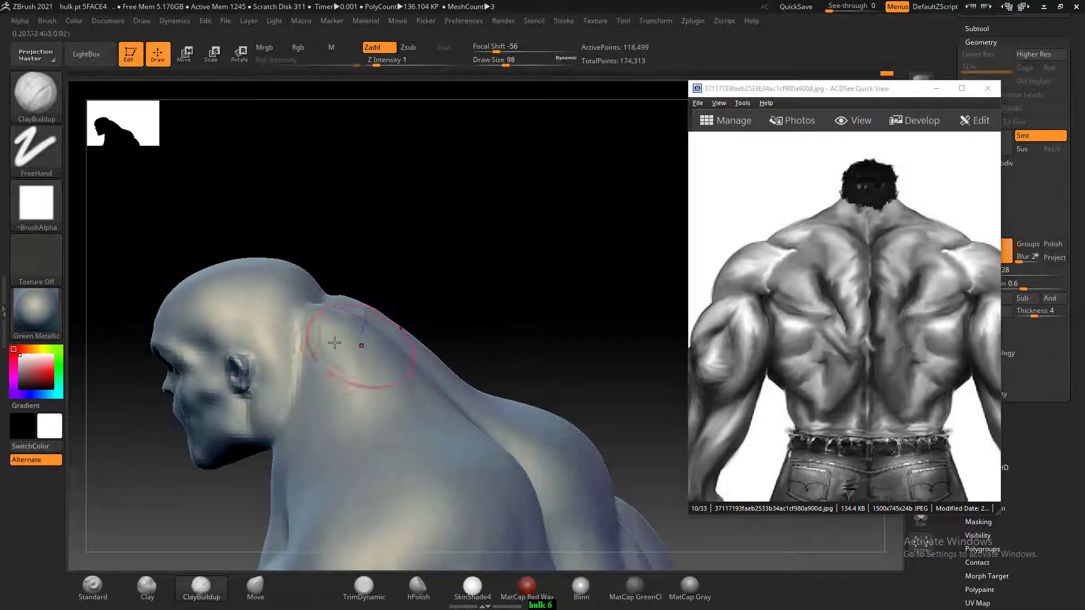
pyautogui.keyDown('shift'); pyautogui.moveTo(337, 339); pyautogui.dragTo(311, 323); pyautogui.keyUp('shift')
pyautogui.moveTo(411, 282); pyautogui.dragTo(388, 281)
pyautogui.moveTo(323, 321); pyautogui.dragTo(321, 305)
# - Carve the central groove down the back of the neck and the creases at its base with the Standard brush at draw size 58
pyautogui.press('[')
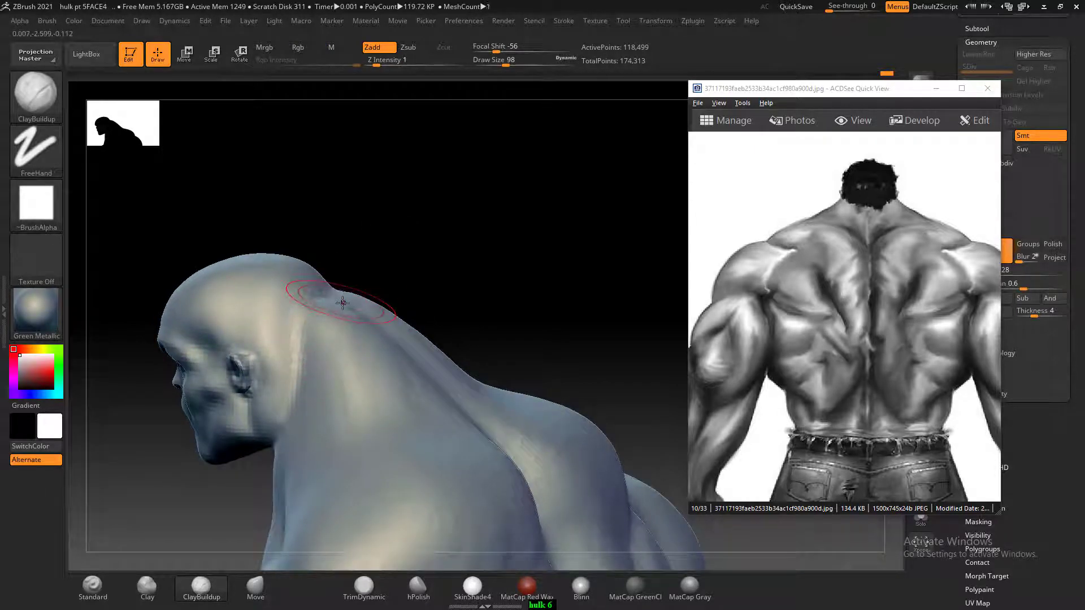
pyautogui.press('[')
pyautogui.press('[')
pyautogui.press('[')
pyautogui.moveTo(396, 268)
pyautogui.mouseDown()
pyautogui.moveTo(460, 259)
pyautogui.moveTo(508, 278)
pyautogui.moveTo(588, 246)
pyautogui.mouseUp()
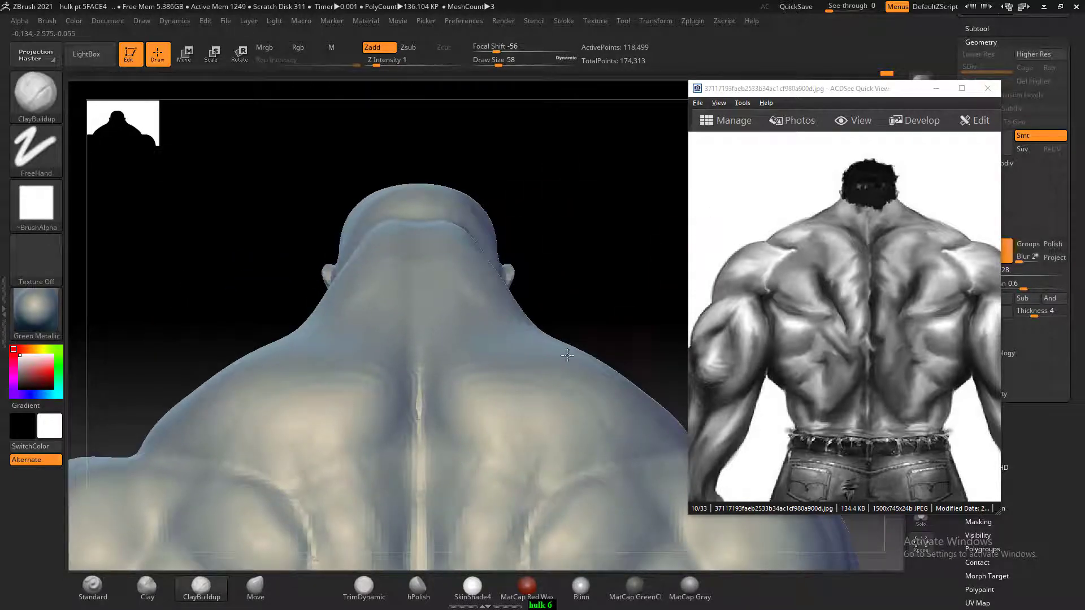
pyautogui.click(93, 587)
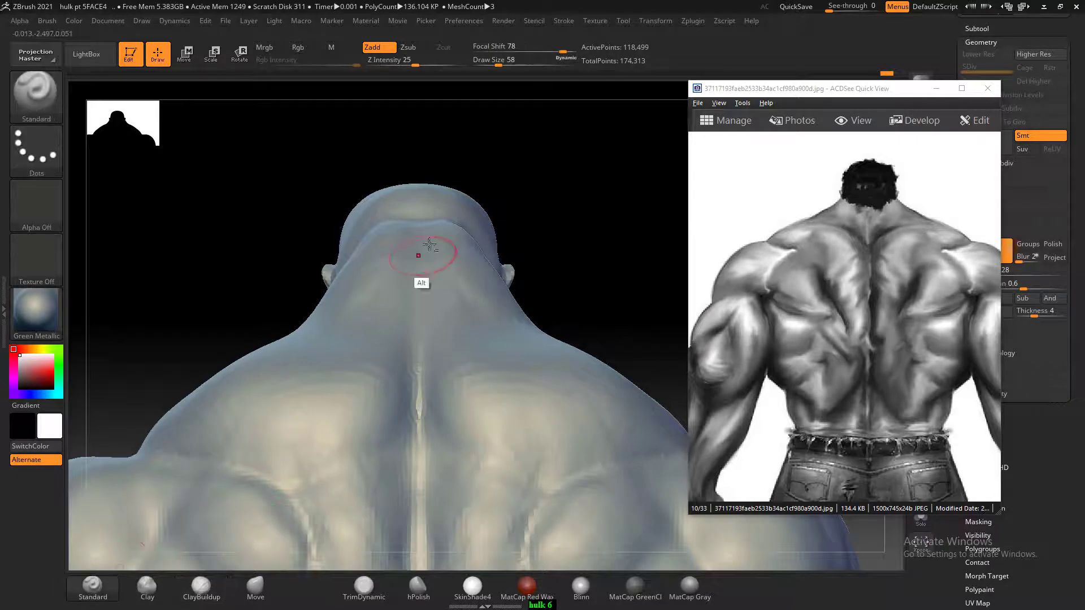
pyautogui.keyDown('alt'); pyautogui.moveTo(429, 245); pyautogui.dragTo(422, 316); pyautogui.keyUp('alt')
pyautogui.moveTo(423, 359)
pyautogui.keyDown('alt'); pyautogui.mouseDown()
pyautogui.moveTo(455, 339)
pyautogui.moveTo(435, 355)
pyautogui.moveTo(511, 338)
pyautogui.moveTo(443, 358)
pyautogui.mouseUp(); pyautogui.keyUp('alt')
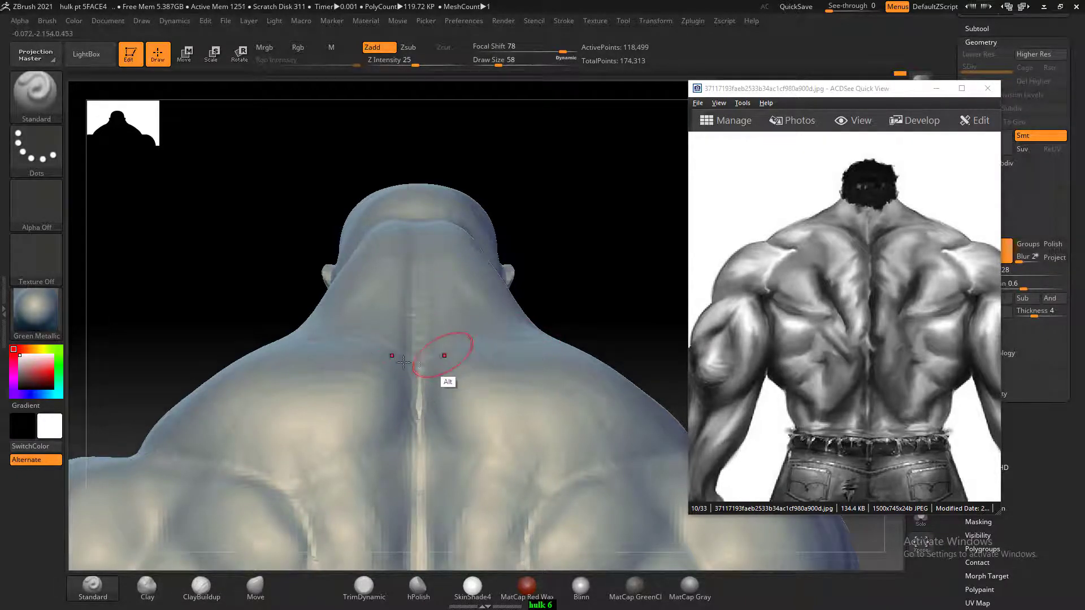
pyautogui.keyDown('alt'); pyautogui.moveTo(333, 339); pyautogui.dragTo(377, 341); pyautogui.keyUp('alt')
# - Compare the head and neck profile with the side-view figure in the Hulk sketch
pyautogui.moveTo(584, 279)
pyautogui.mouseDown()
pyautogui.moveTo(610, 290)
pyautogui.moveTo(622, 238)
pyautogui.mouseUp()
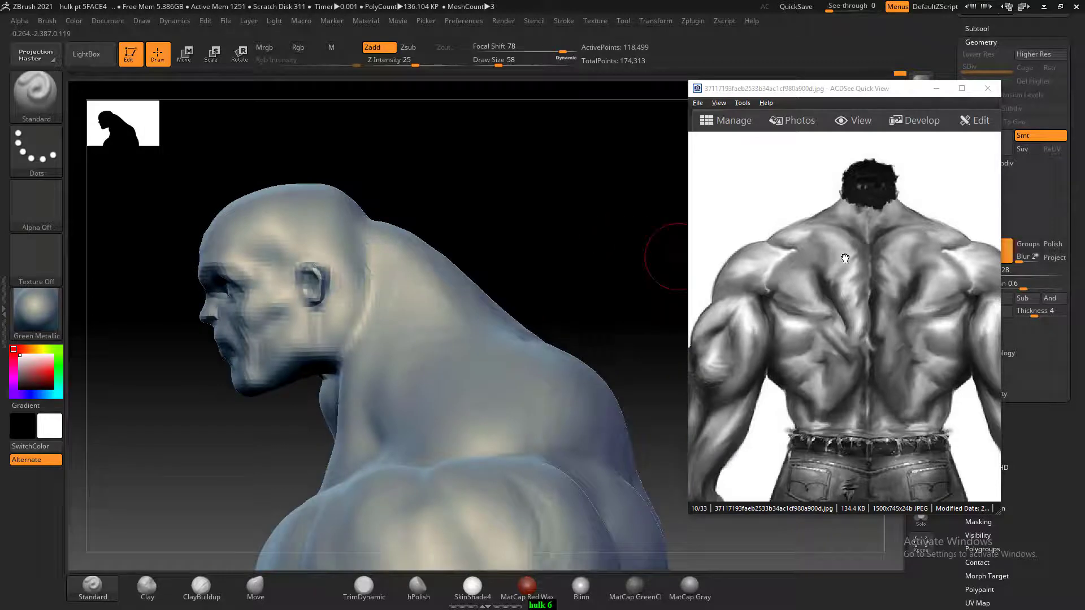
pyautogui.moveTo(844, 258); pyautogui.dragTo(571, 263)
pyautogui.press('shift')
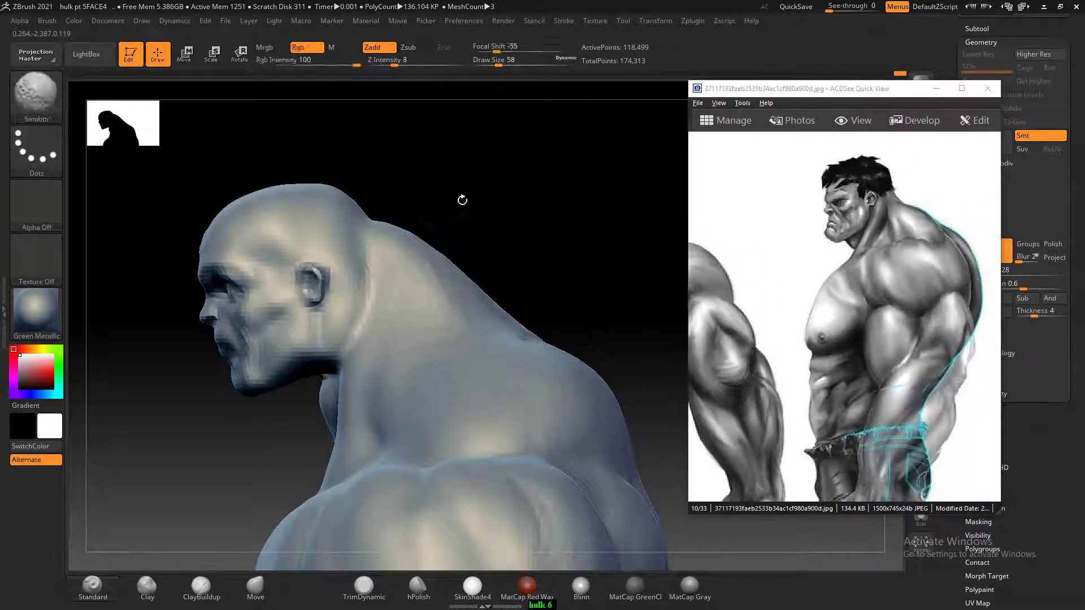
pyautogui.keyDown('alt'); pyautogui.moveTo(462, 200); pyautogui.dragTo(461, 203); pyautogui.keyUp('alt')
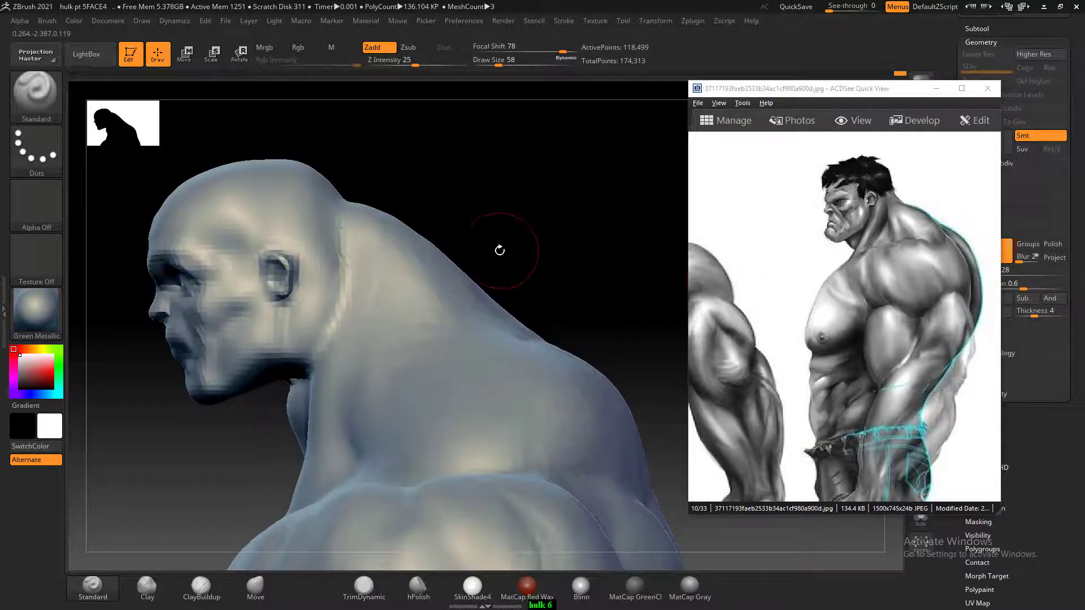
pyautogui.moveTo(848, 284); pyautogui.dragTo(900, 306)
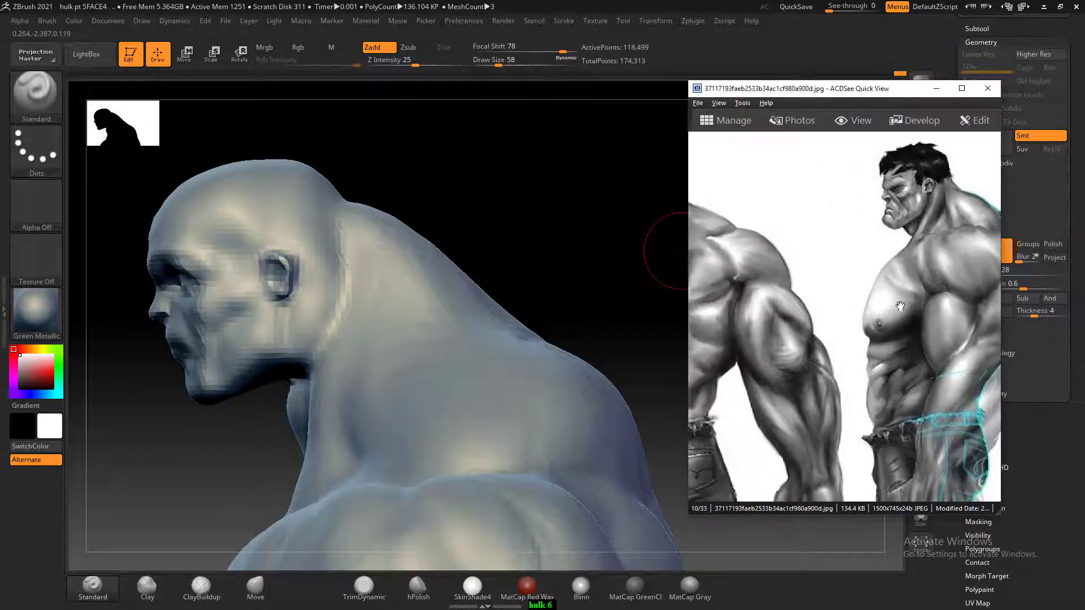
pyautogui.scroll(-2, 915, 309)
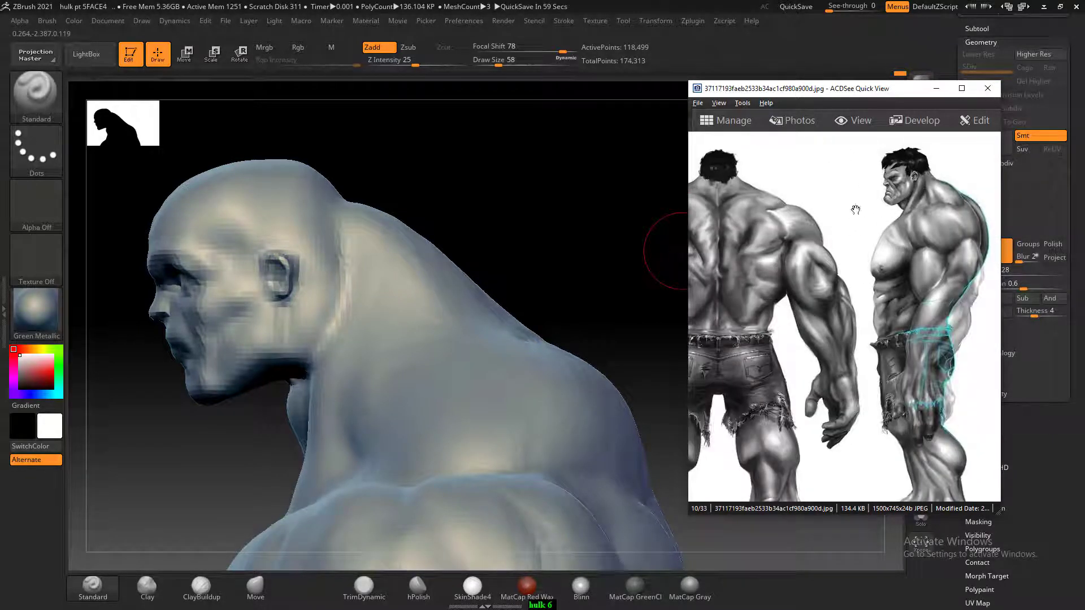
# - Sculpt the long neck muscle running from behind the jaw to the collarbone with the Standard brush at draw size 58
pyautogui.keyDown('alt'); pyautogui.moveTo(564, 242); pyautogui.dragTo(575, 232); pyautogui.keyUp('alt')
pyautogui.moveTo(491, 195)
pyautogui.mouseDown()
pyautogui.moveTo(521, 186)
pyautogui.moveTo(531, 213)
pyautogui.moveTo(496, 249)
pyautogui.moveTo(550, 215)
pyautogui.moveTo(543, 222)
pyautogui.mouseUp()
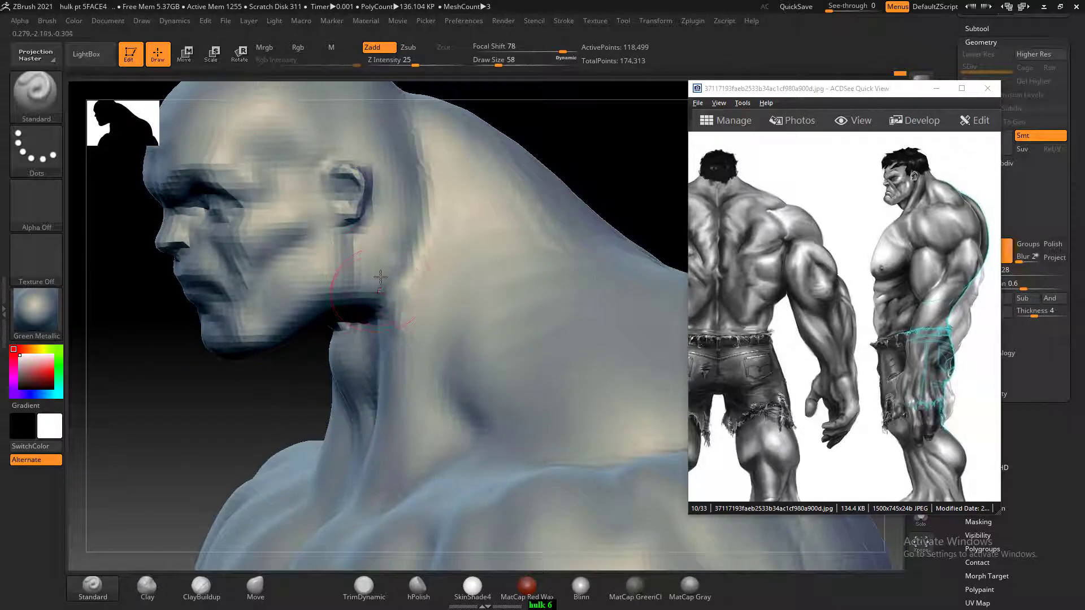
pyautogui.moveTo(380, 282)
pyautogui.mouseDown()
pyautogui.moveTo(380, 373)
pyautogui.moveTo(367, 390)
pyautogui.mouseUp()
pyautogui.moveTo(553, 161); pyautogui.dragTo(580, 166)
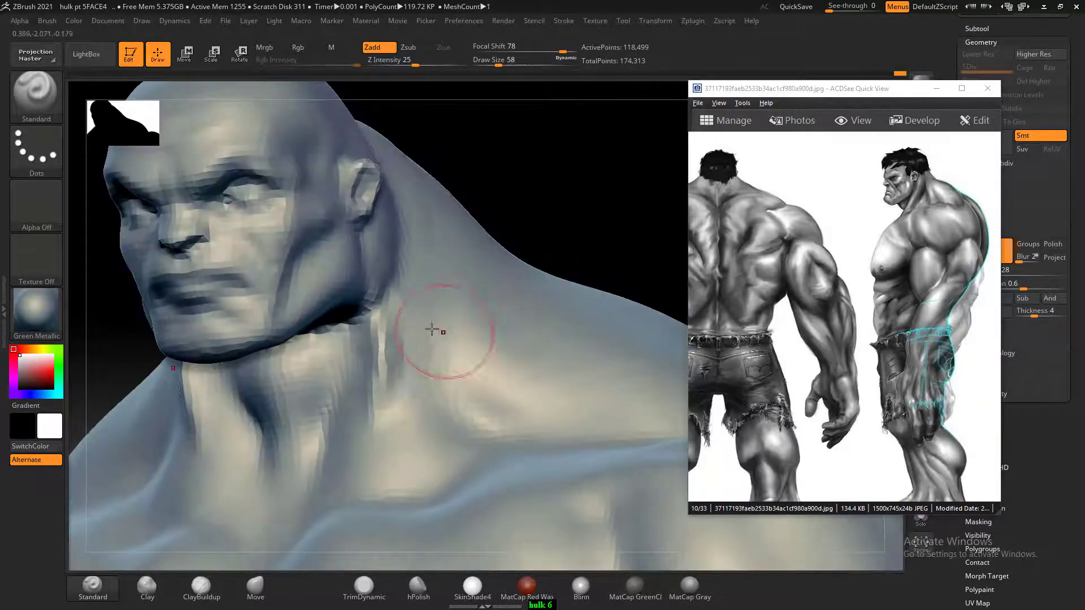
pyautogui.moveTo(368, 342); pyautogui.dragTo(339, 443)
pyautogui.moveTo(375, 390); pyautogui.dragTo(365, 467)
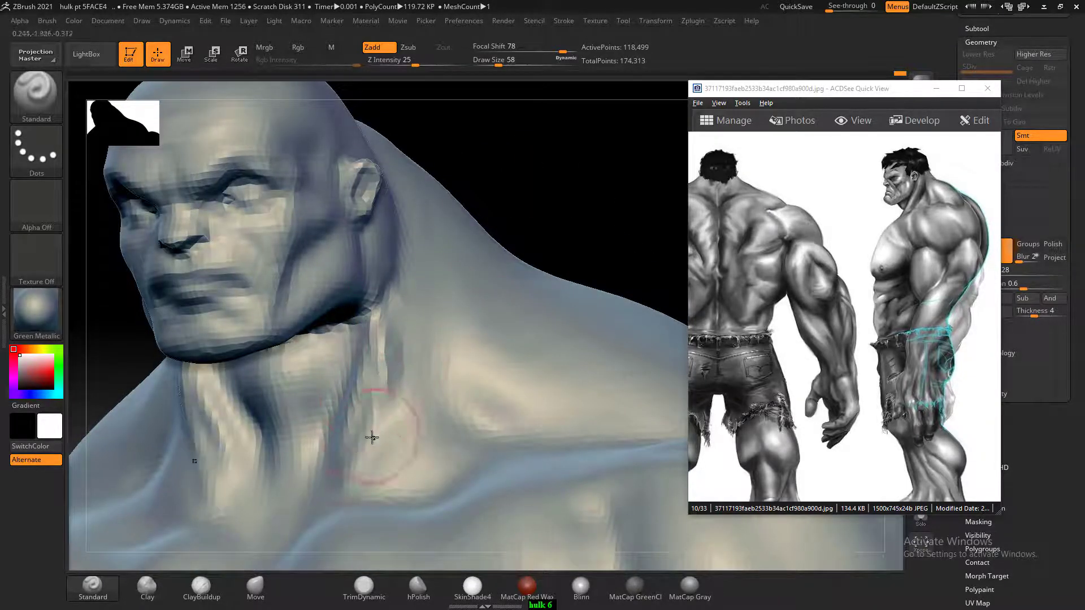
pyautogui.moveTo(378, 308); pyautogui.dragTo(361, 480)
# - Raise the front neck tendons beneath the chin, then strengthen and smooth the side neck muscle
pyautogui.moveTo(557, 212)
pyautogui.mouseDown()
pyautogui.moveTo(542, 210)
pyautogui.moveTo(545, 246)
pyautogui.moveTo(599, 187)
pyautogui.mouseUp()
pyautogui.moveTo(232, 345); pyautogui.dragTo(269, 429)
pyautogui.moveTo(240, 377)
pyautogui.mouseDown()
pyautogui.moveTo(264, 449)
pyautogui.moveTo(184, 303)
pyautogui.mouseUp()
pyautogui.moveTo(588, 174); pyautogui.dragTo(500, 213)
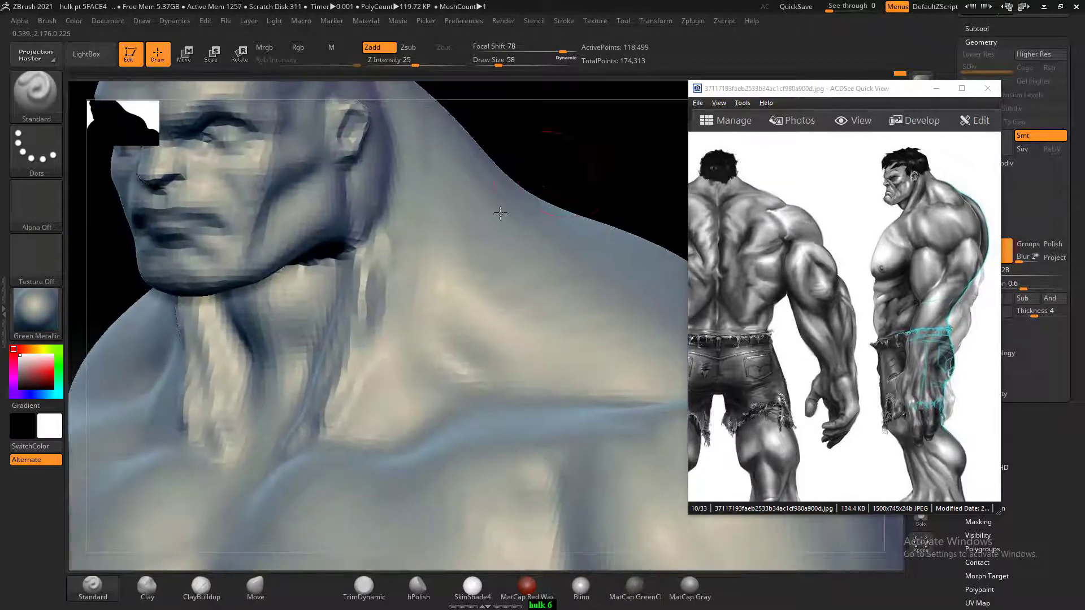
pyautogui.moveTo(373, 217); pyautogui.dragTo(363, 342)
pyautogui.moveTo(366, 268)
pyautogui.keyDown('shift'); pyautogui.mouseDown()
pyautogui.moveTo(360, 249)
pyautogui.moveTo(326, 391)
pyautogui.mouseUp(); pyautogui.keyUp('shift')
# - Carve the diagonal grooves between the front neck muscles down to the collarbones with the Standard brush
pyautogui.moveTo(500, 173); pyautogui.dragTo(576, 165)
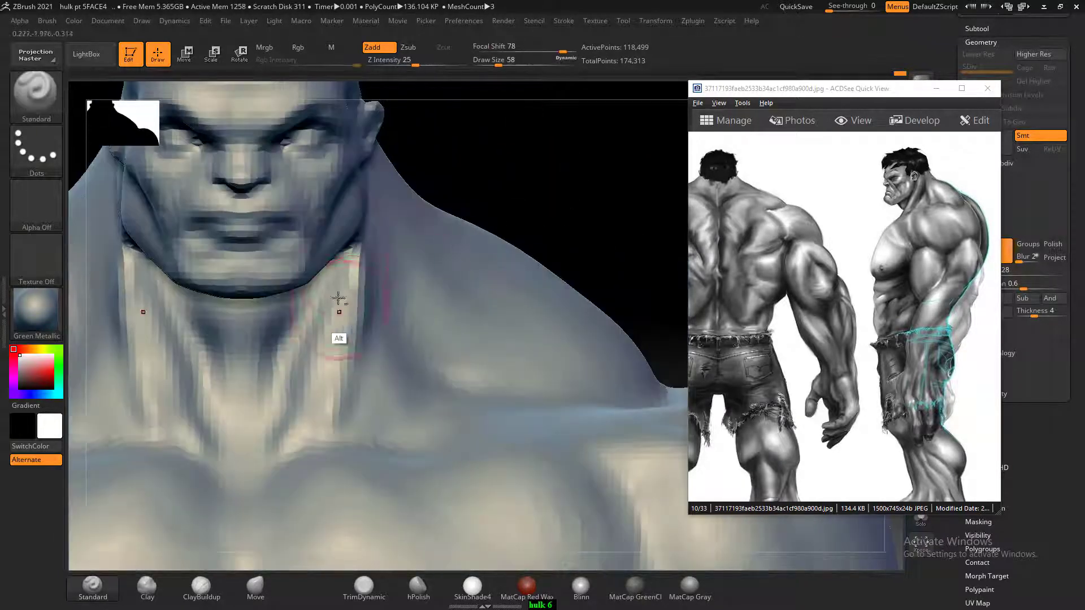
pyautogui.moveTo(319, 321)
pyautogui.keyDown('alt'); pyautogui.mouseDown()
pyautogui.moveTo(295, 344)
pyautogui.moveTo(286, 383)
pyautogui.mouseUp(); pyautogui.keyUp('alt')
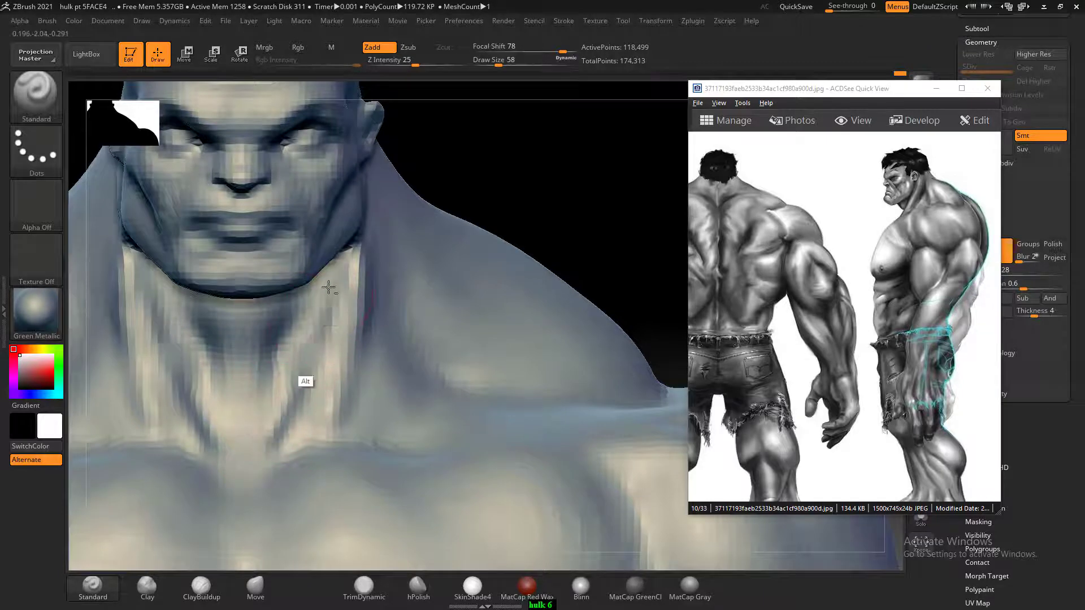
pyautogui.keyDown('alt'); pyautogui.moveTo(312, 325); pyautogui.dragTo(300, 429); pyautogui.keyUp('alt')
pyautogui.click(514, 173)
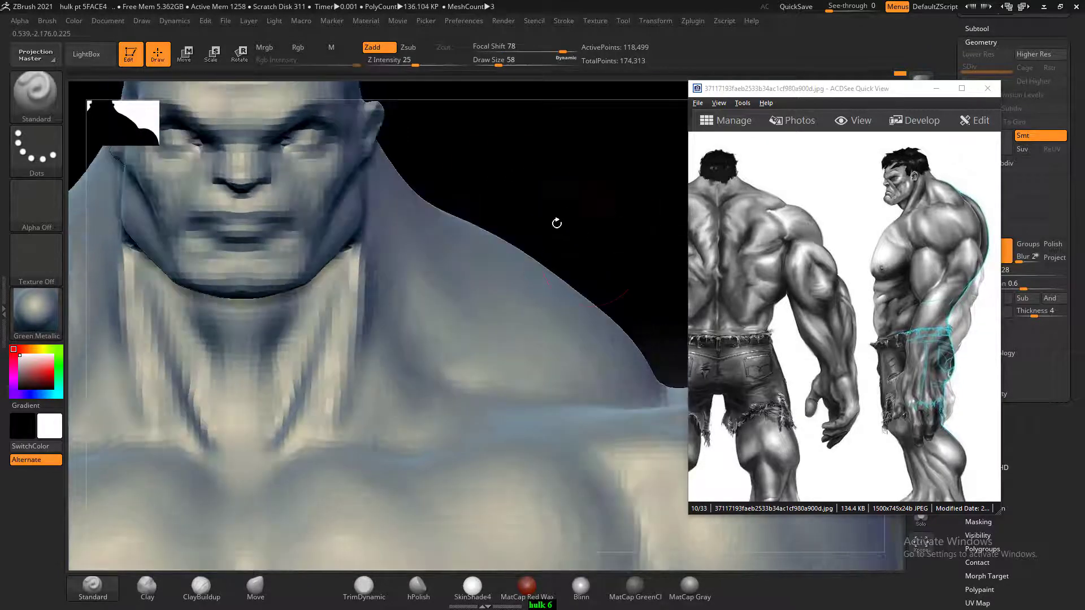
# - Push in the profile between nape and upper back with the Move brush at draw size 102, following the side-view Hulk figure
pyautogui.moveTo(557, 224)
pyautogui.mouseDown()
pyautogui.moveTo(554, 184)
pyautogui.moveTo(624, 128)
pyautogui.moveTo(572, 202)
pyautogui.moveTo(608, 239)
pyautogui.mouseUp()
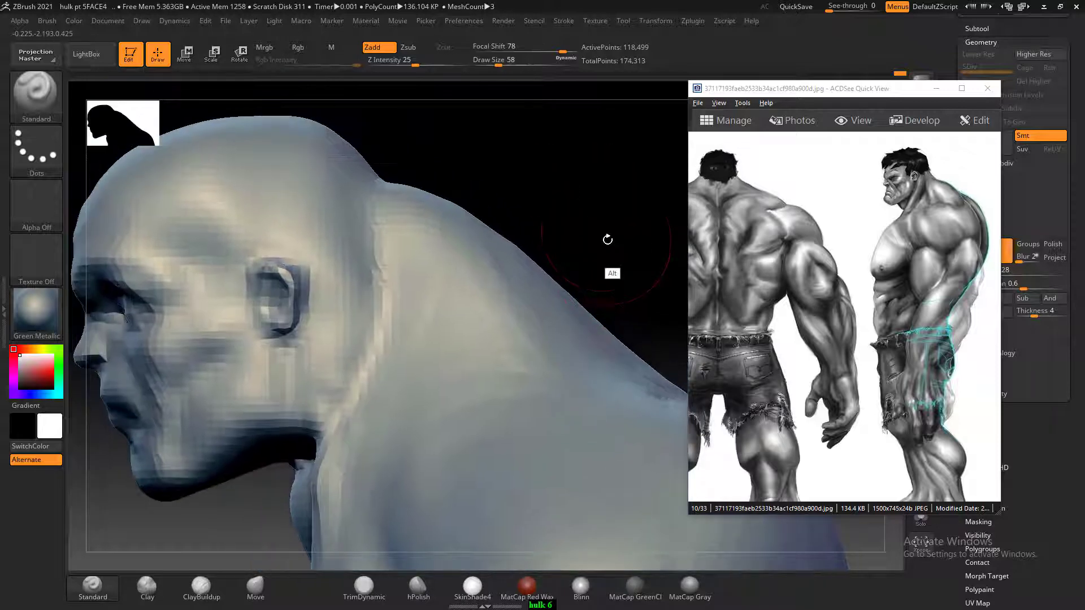
pyautogui.click(908, 254)
pyautogui.scroll(6, 915, 252)
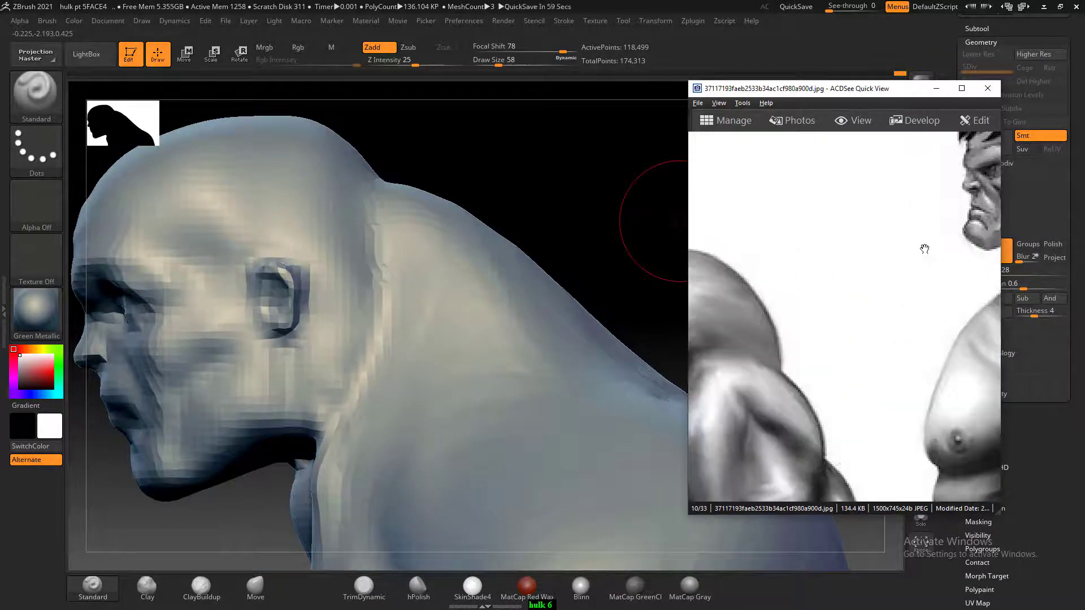
pyautogui.moveTo(924, 248); pyautogui.dragTo(891, 267)
pyautogui.keyDown('shift'); pyautogui.moveTo(586, 226); pyautogui.dragTo(578, 214); pyautogui.keyUp('shift')
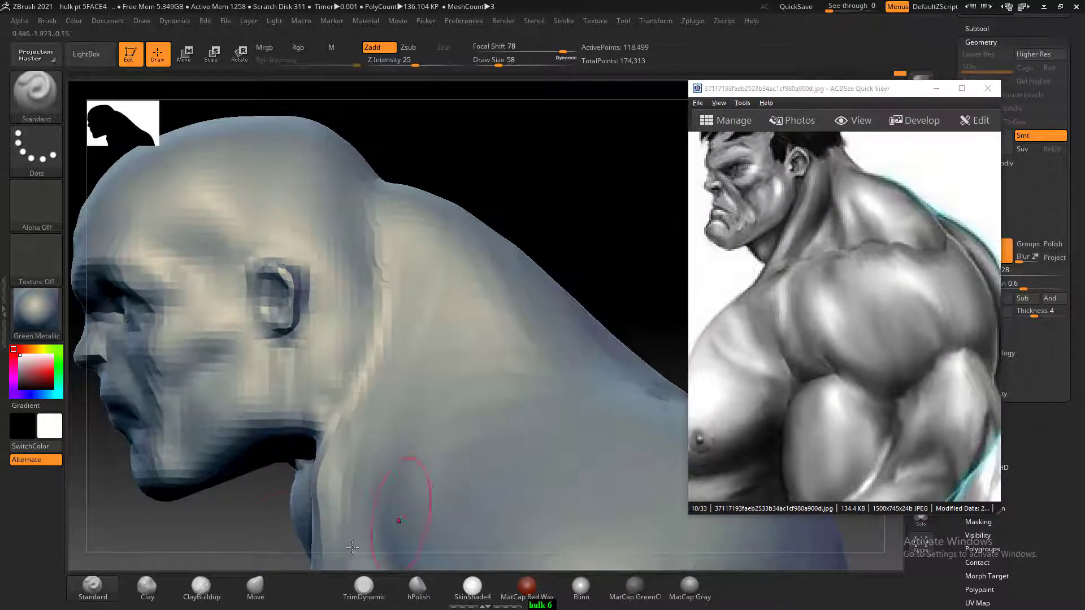
pyautogui.click(262, 585)
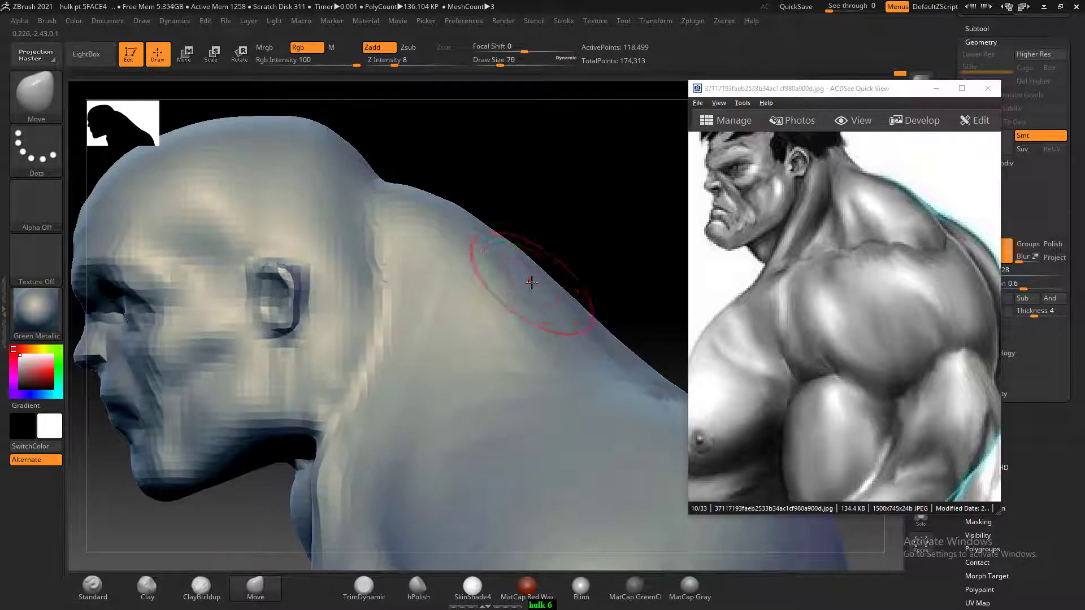
pyautogui.press(']')
pyautogui.press(']')
pyautogui.press(']')
pyautogui.moveTo(536, 274); pyautogui.dragTo(532, 296)
pyautogui.hotkey('ctrl', 'z')
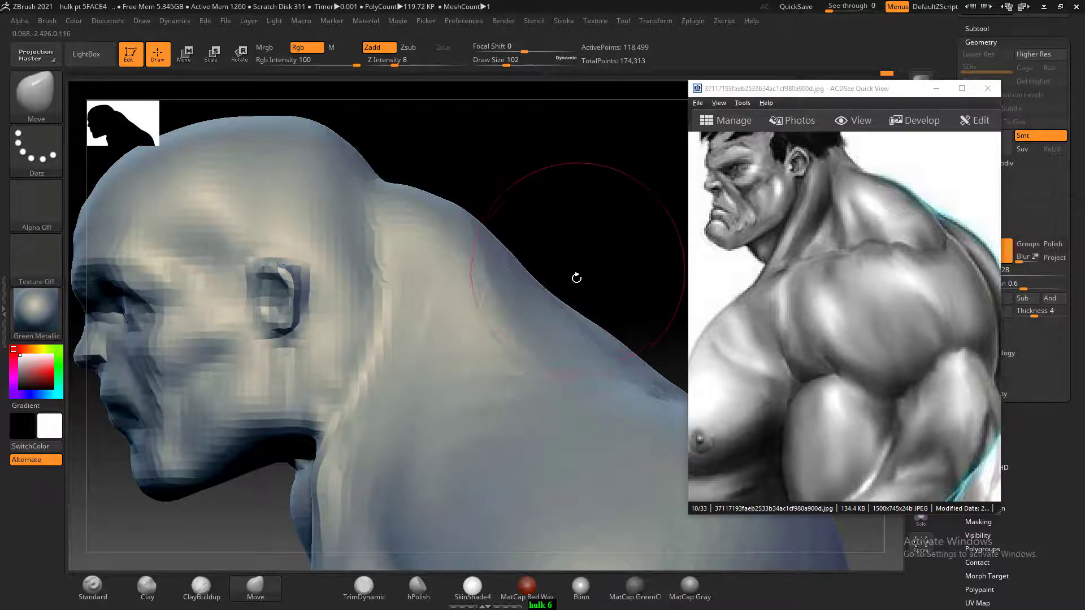
# - Flatten the bulge at the back of the neck so its profile slopes evenly into the upper back
pyautogui.moveTo(579, 274)
pyautogui.keyDown('alt'); pyautogui.mouseDown()
pyautogui.moveTo(575, 251)
pyautogui.moveTo(520, 269)
pyautogui.moveTo(536, 340)
pyautogui.mouseUp(); pyautogui.keyUp('alt')
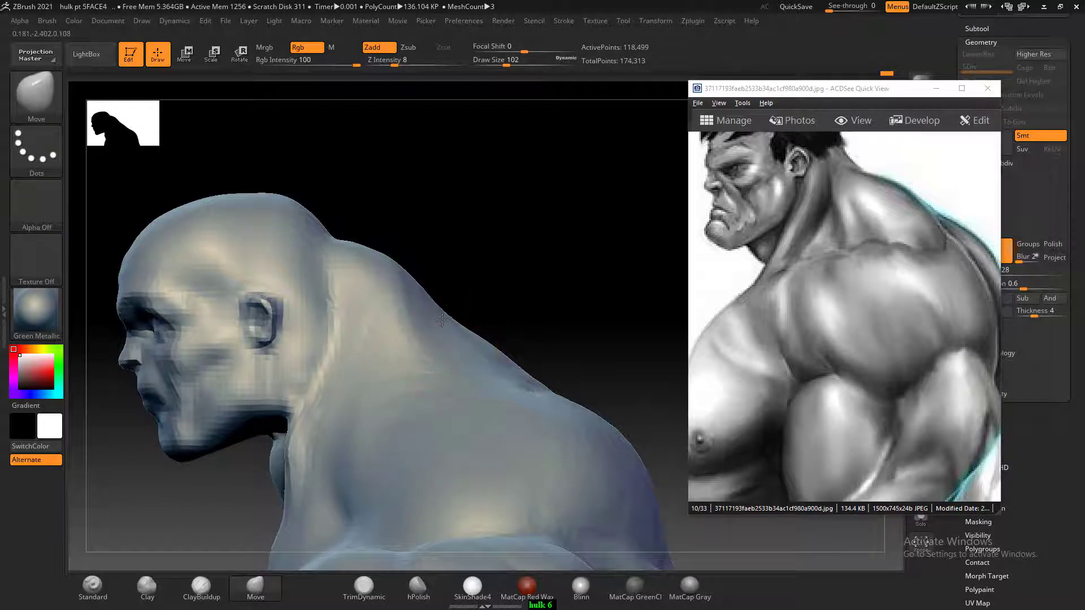
pyautogui.moveTo(441, 320); pyautogui.dragTo(432, 322)
pyautogui.moveTo(540, 257)
pyautogui.mouseDown()
pyautogui.moveTo(504, 264)
pyautogui.moveTo(505, 275)
pyautogui.mouseUp()
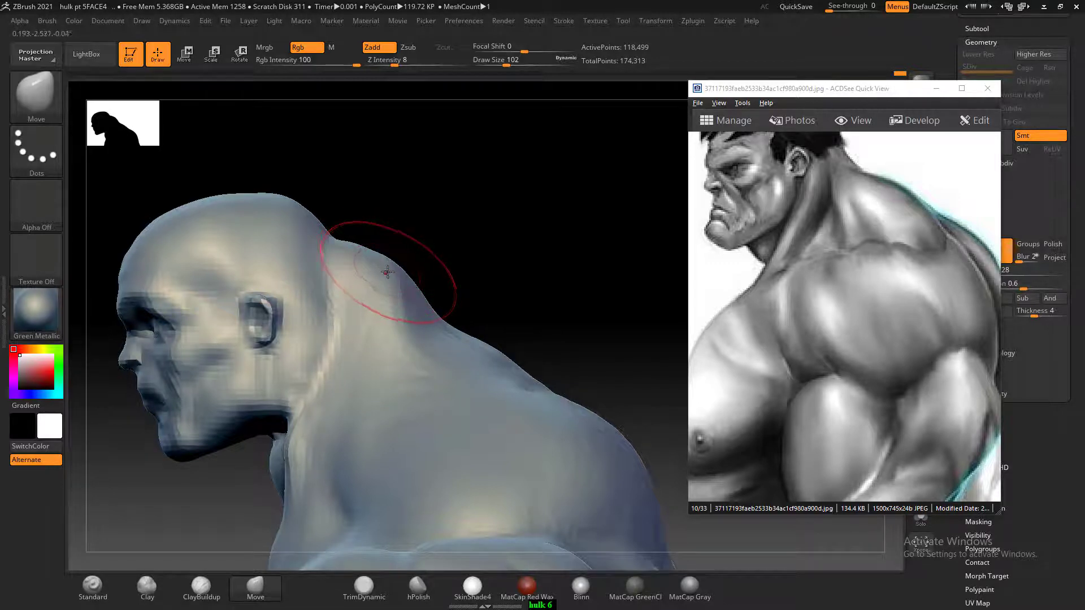
pyautogui.moveTo(400, 282)
pyautogui.mouseDown()
pyautogui.moveTo(484, 192)
pyautogui.moveTo(558, 203)
pyautogui.moveTo(442, 398)
pyautogui.mouseUp()
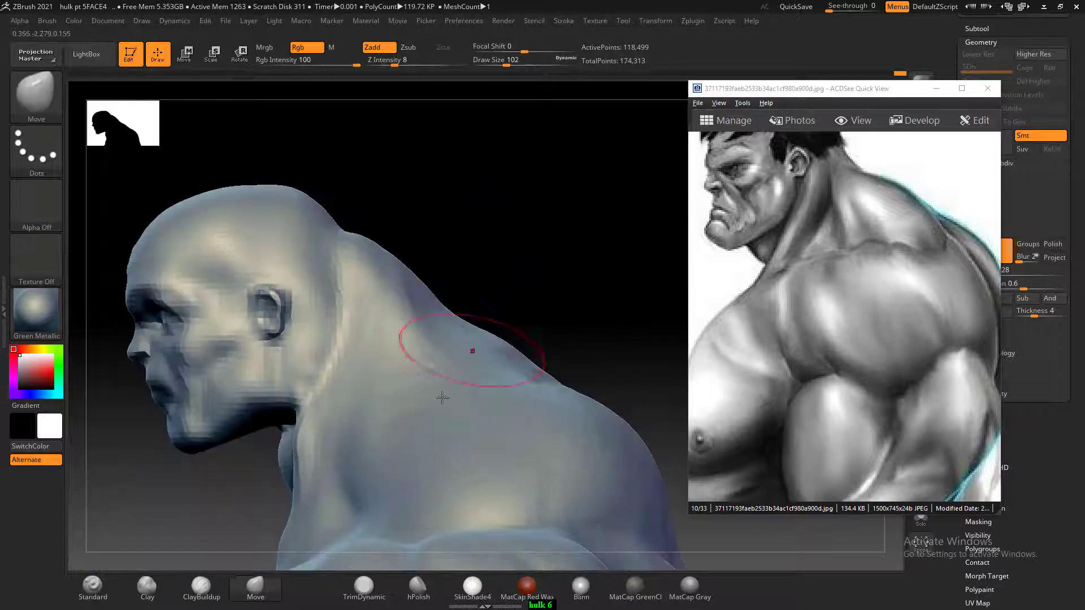
# - Carve grooves along the nape muscles with the ClayBuildup brush at draw size 62, then smooth the base of the skull
pyautogui.click(213, 600)
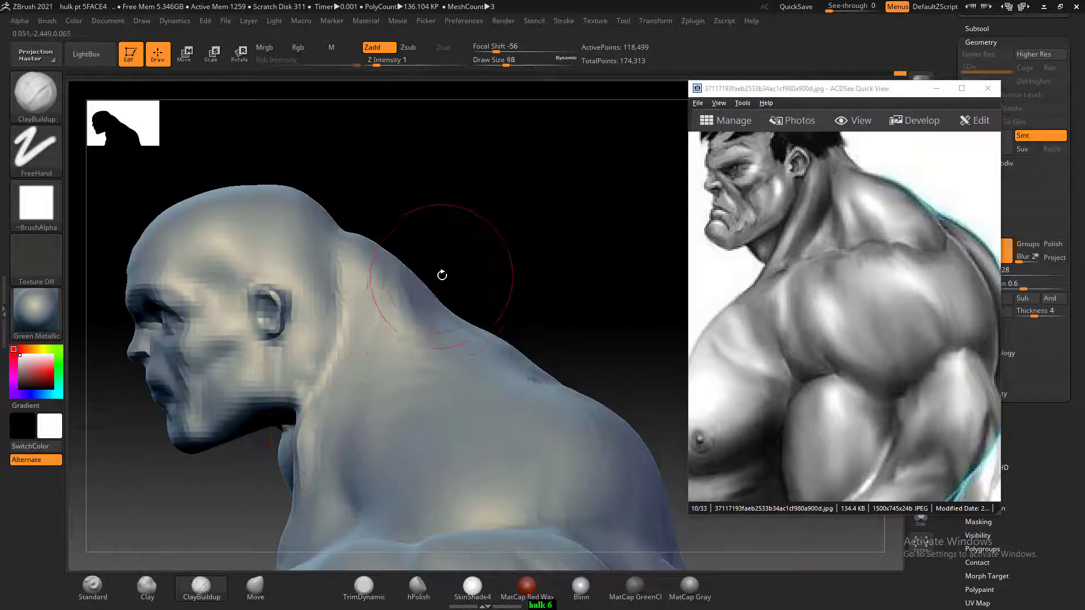
pyautogui.moveTo(443, 273); pyautogui.dragTo(436, 276)
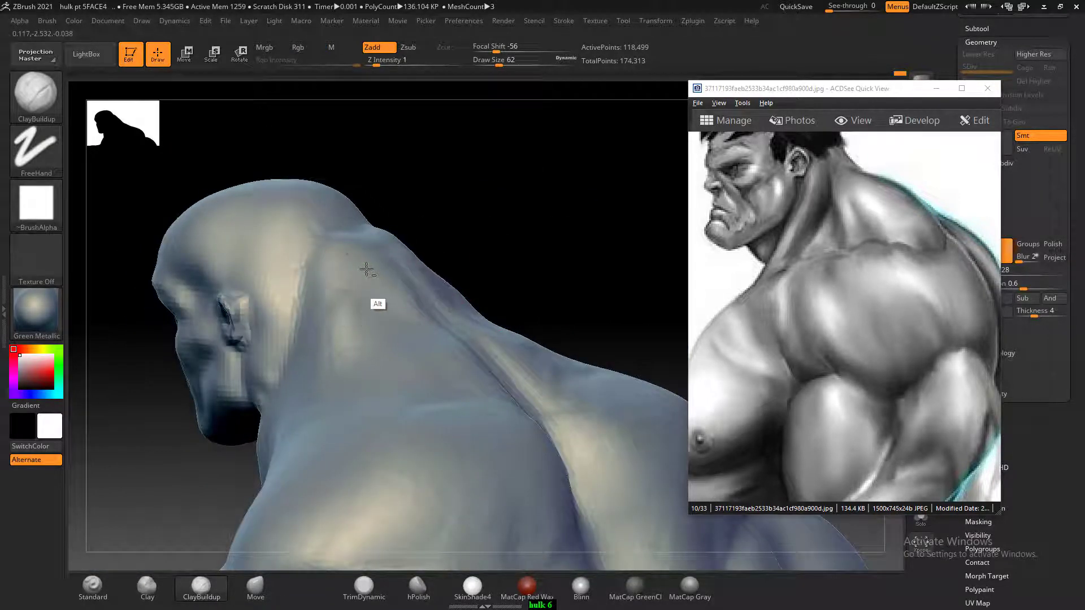
pyautogui.keyDown('alt'); pyautogui.moveTo(366, 270); pyautogui.dragTo(350, 275); pyautogui.keyUp('alt')
pyautogui.moveTo(487, 222); pyautogui.dragTo(455, 249)
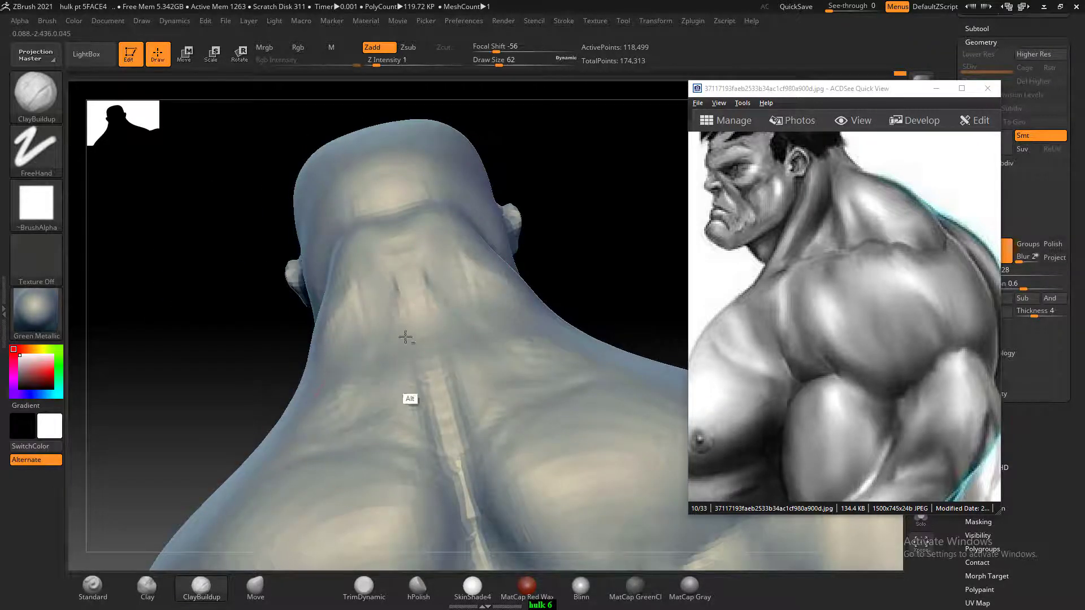
pyautogui.moveTo(551, 258)
pyautogui.mouseDown()
pyautogui.moveTo(559, 271)
pyautogui.moveTo(541, 255)
pyautogui.mouseUp()
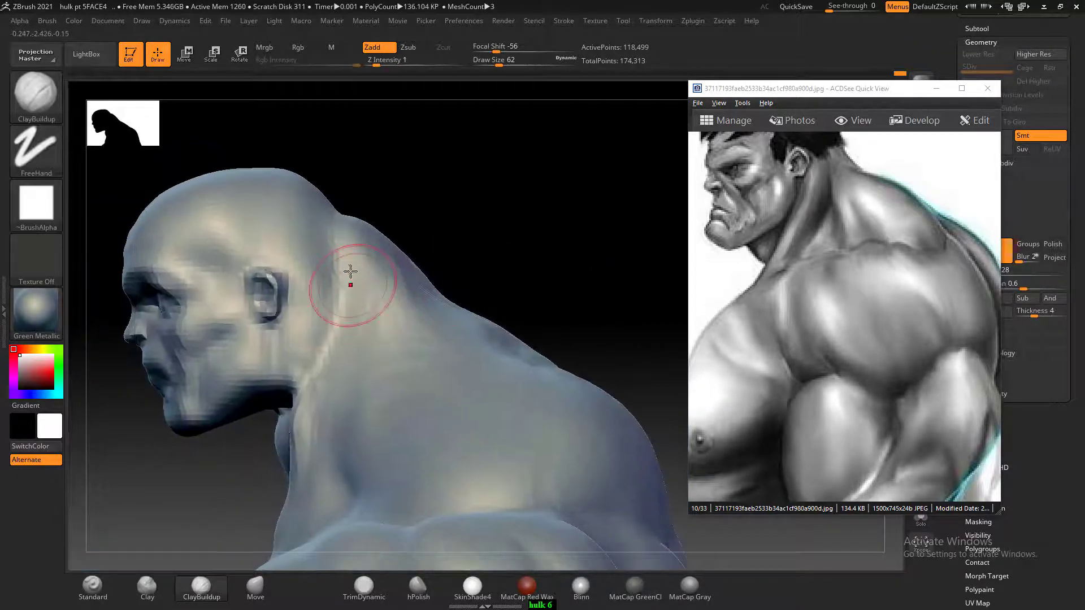
pyautogui.keyDown('alt'); pyautogui.moveTo(379, 227); pyautogui.dragTo(376, 287); pyautogui.keyUp('alt')
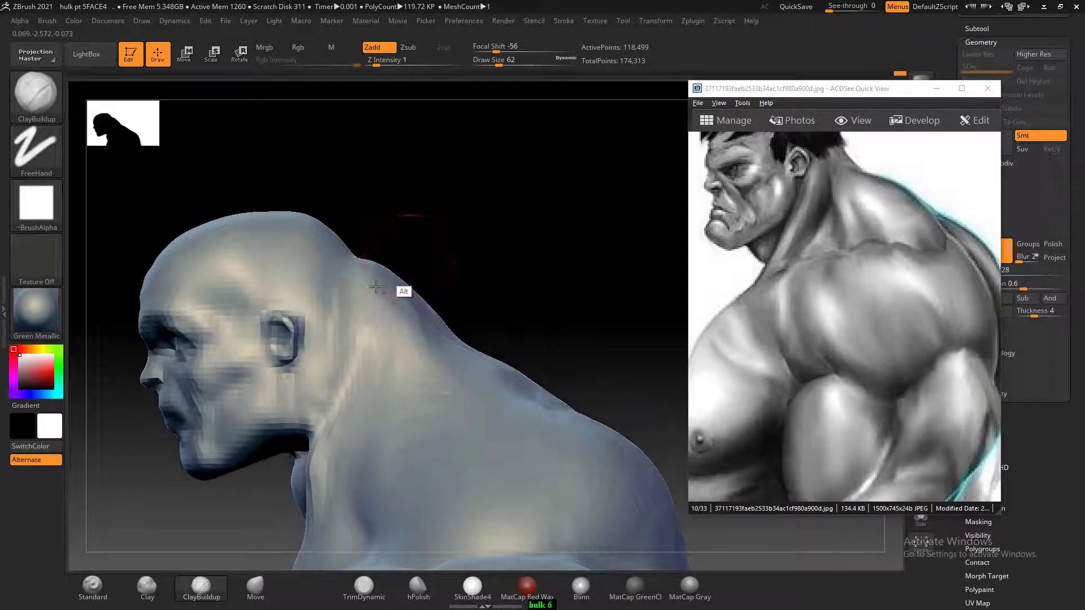
pyautogui.moveTo(423, 219)
pyautogui.mouseDown()
pyautogui.moveTo(436, 220)
pyautogui.moveTo(397, 225)
pyautogui.moveTo(399, 261)
pyautogui.mouseUp()
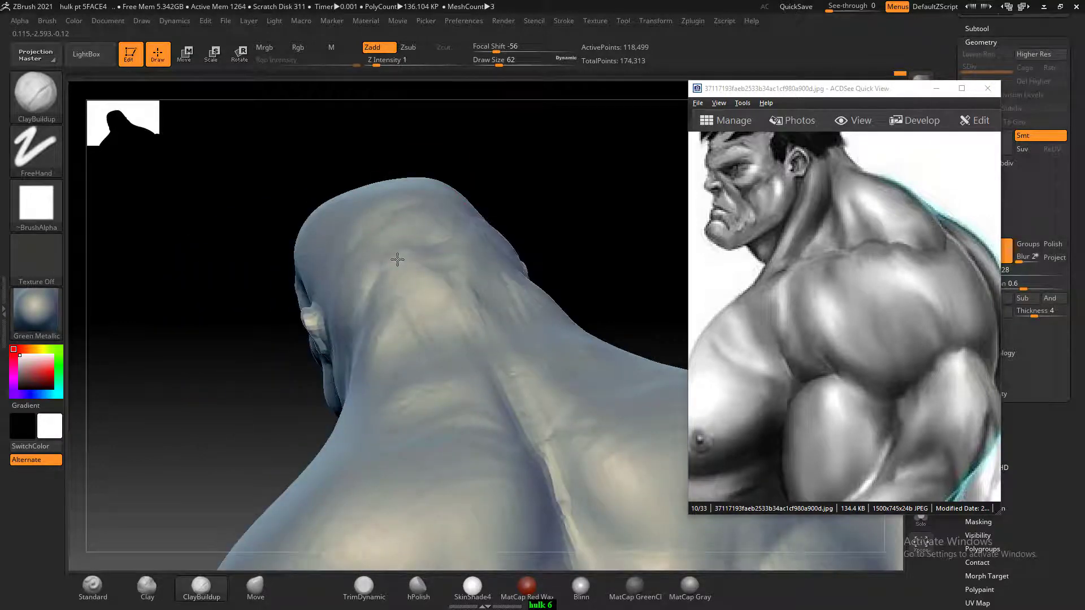
pyautogui.moveTo(398, 259)
pyautogui.keyDown('shift'); pyautogui.mouseDown()
pyautogui.moveTo(504, 182)
pyautogui.moveTo(485, 291)
pyautogui.mouseUp(); pyautogui.keyUp('shift')
# - Reshape the back of the head and neck from above with the Move brush at draw size 102, then smooth the surface
pyautogui.moveTo(403, 202)
pyautogui.mouseDown()
pyautogui.moveTo(467, 208)
pyautogui.moveTo(501, 239)
pyautogui.moveTo(367, 254)
pyautogui.moveTo(497, 215)
pyautogui.moveTo(518, 186)
pyautogui.moveTo(603, 375)
pyautogui.moveTo(637, 411)
pyautogui.moveTo(561, 434)
pyautogui.mouseUp()
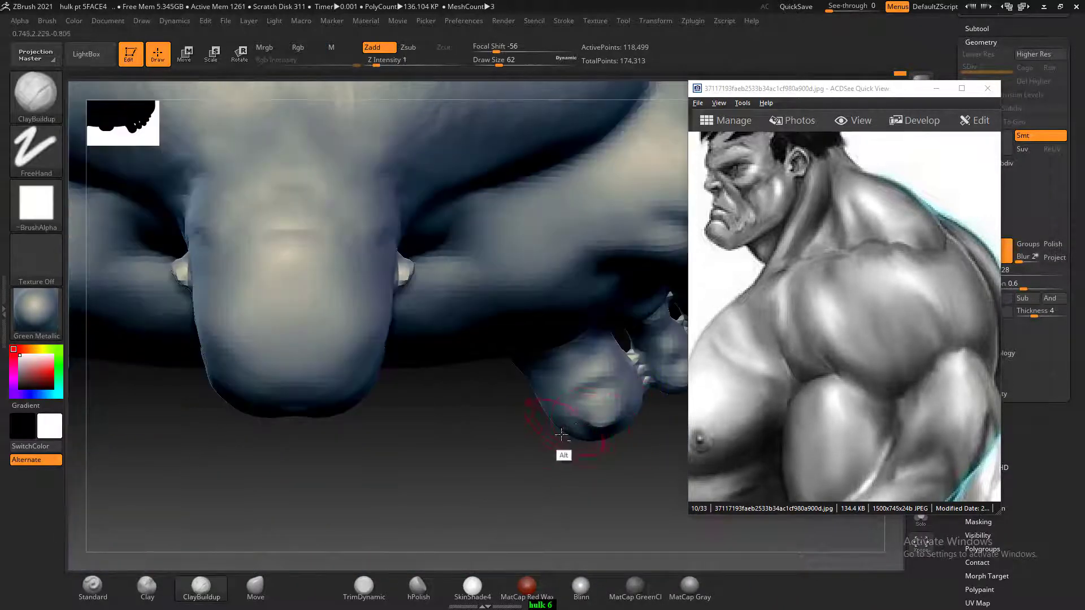
pyautogui.click(254, 586)
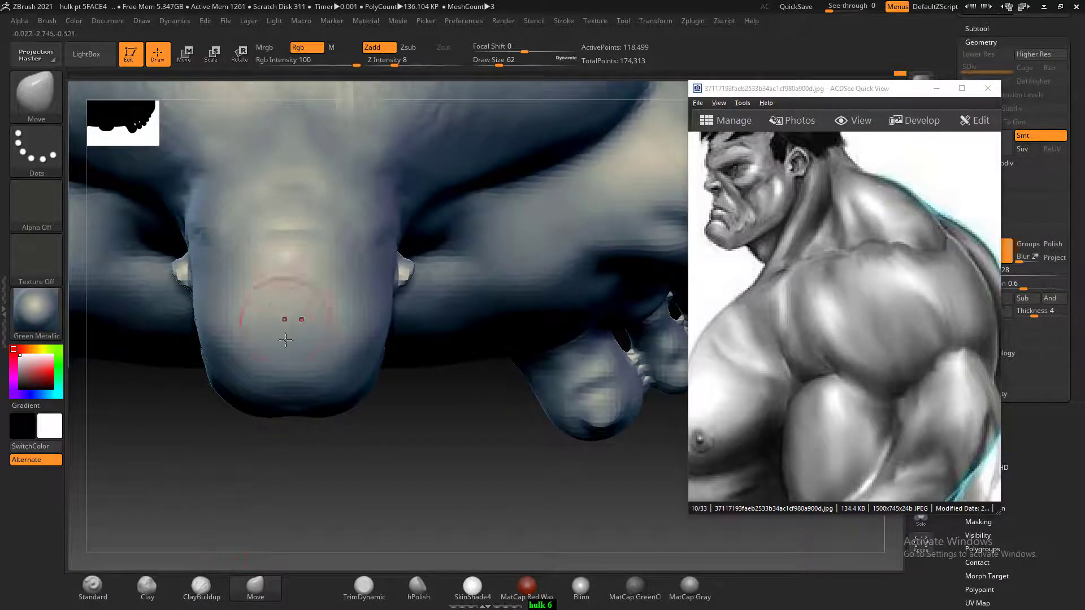
pyautogui.press(']')
pyautogui.press(']')
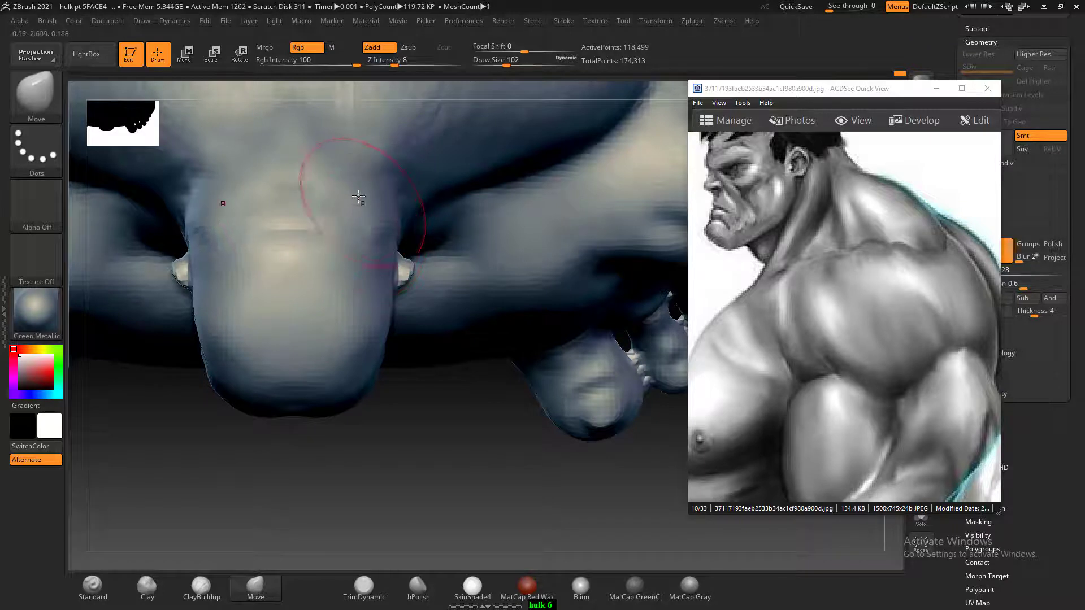
pyautogui.moveTo(214, 256); pyautogui.dragTo(215, 265)
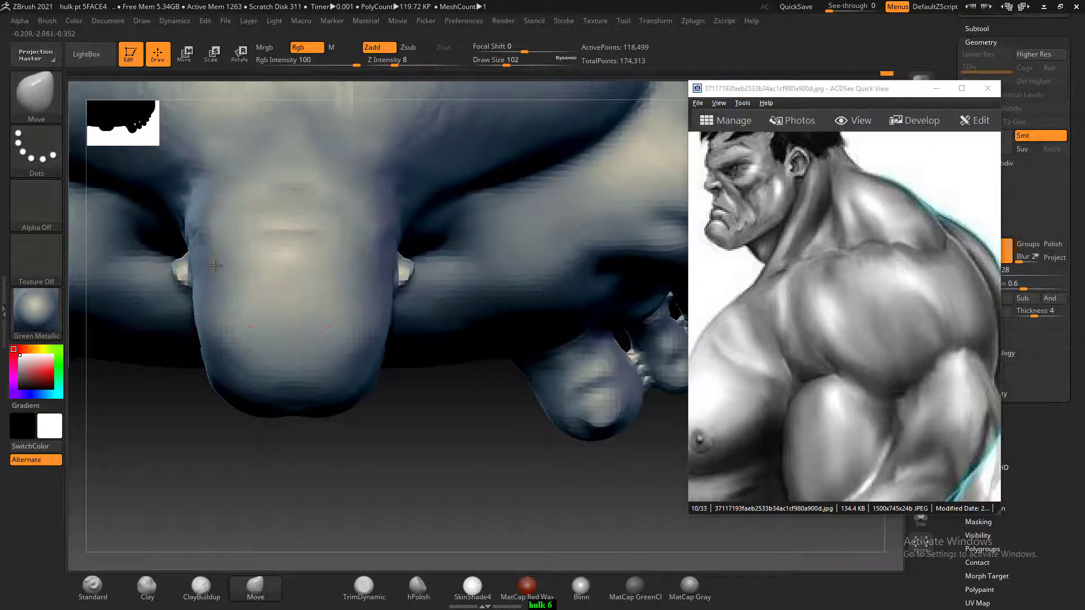
pyautogui.keyDown('shift'); pyautogui.moveTo(284, 193); pyautogui.dragTo(287, 223); pyautogui.keyUp('shift')
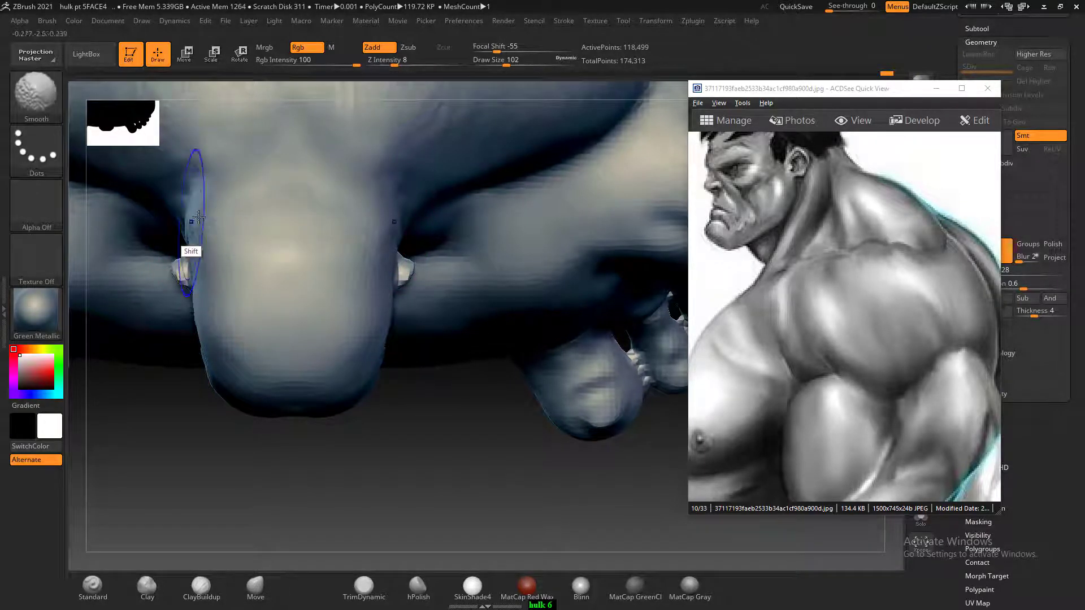
pyautogui.moveTo(220, 204); pyautogui.dragTo(226, 200)
pyautogui.moveTo(524, 473); pyautogui.dragTo(559, 293)
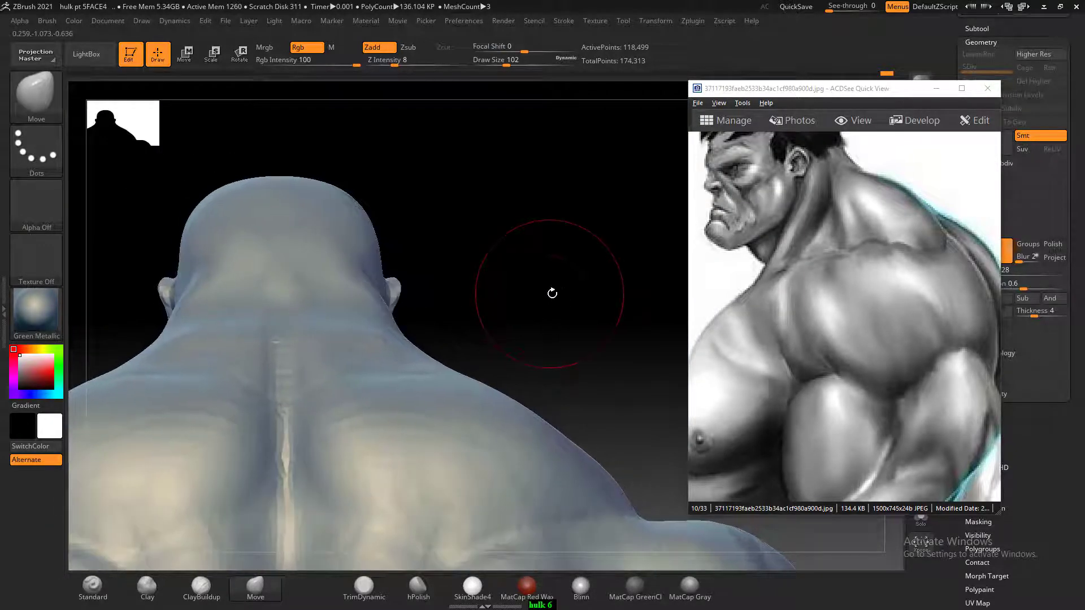
# - Sculpt the nape muscles below the skull with the ClayBuildup brush at draw size 70, using the back-view Hulk figure as reference
pyautogui.moveTo(904, 277); pyautogui.dragTo(866, 290)
pyautogui.scroll(-5, 862, 291)
pyautogui.moveTo(531, 240); pyautogui.dragTo(547, 271)
pyautogui.click(201, 587)
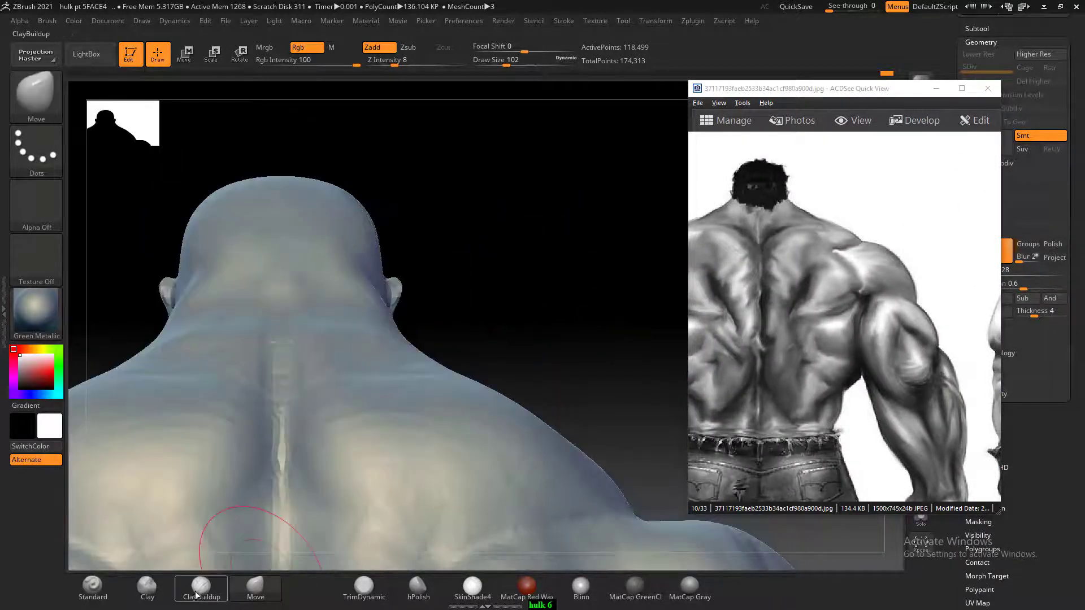
pyautogui.press('[')
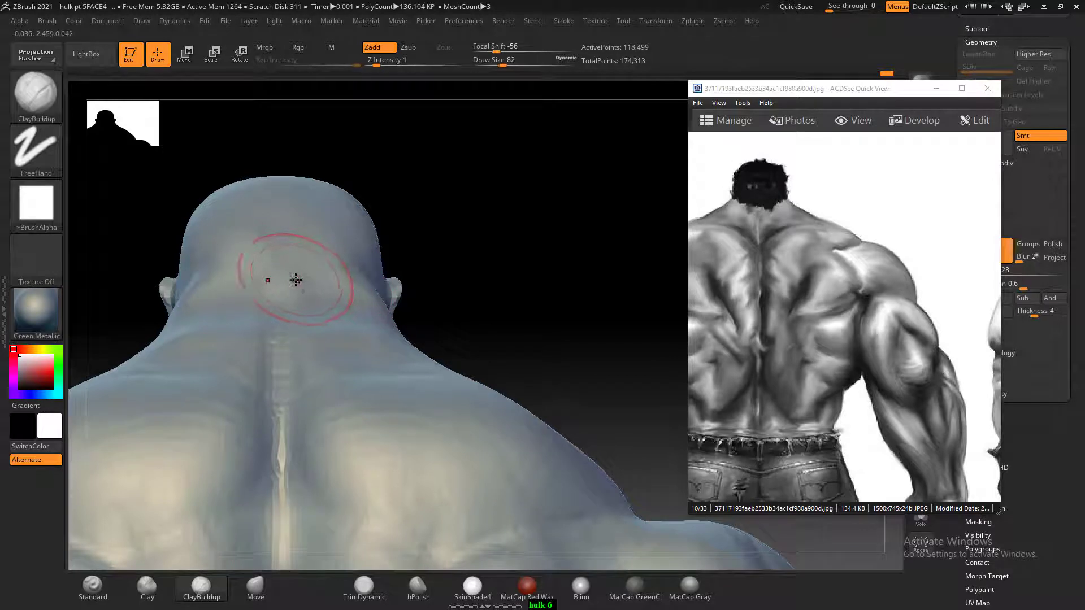
pyautogui.moveTo(436, 290); pyautogui.dragTo(442, 333)
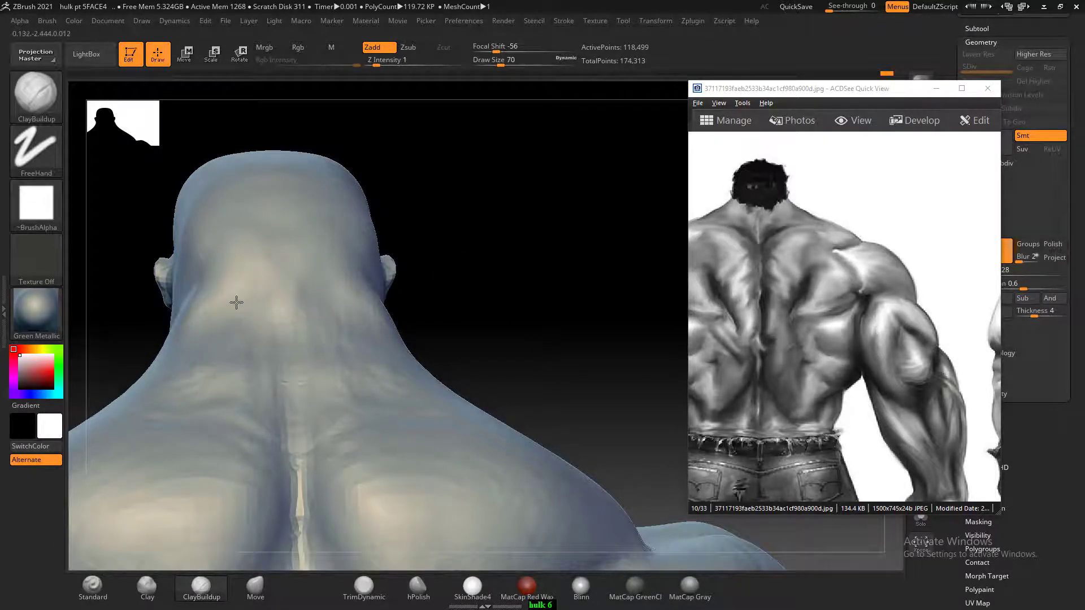
pyautogui.moveTo(370, 258); pyautogui.dragTo(332, 322)
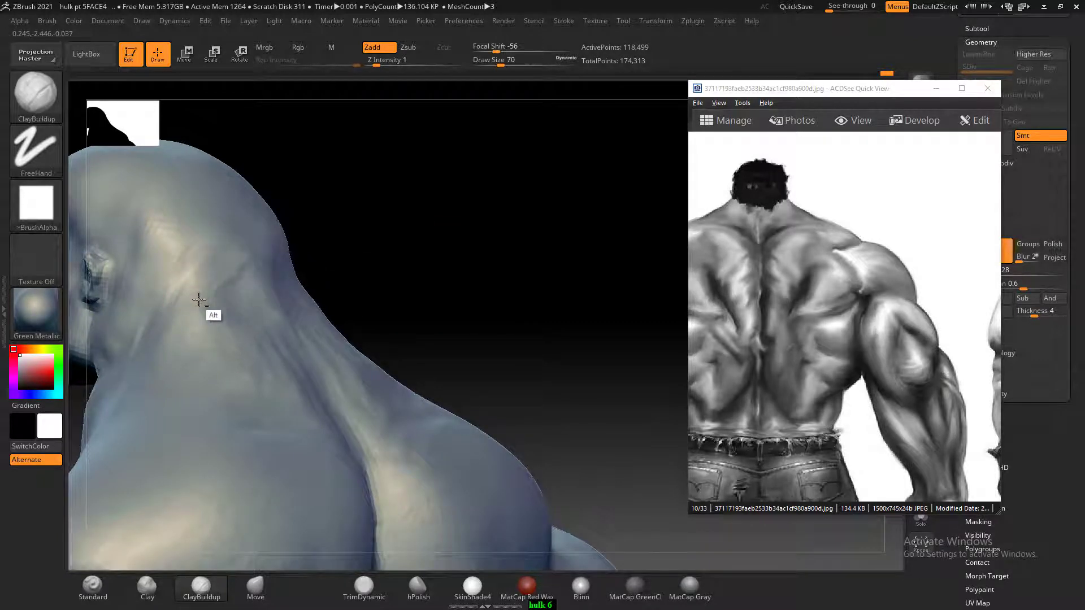
# - Carve the crease where the skull meets the neck and smooth the surrounding nape muscles
pyautogui.moveTo(376, 254); pyautogui.dragTo(238, 324)
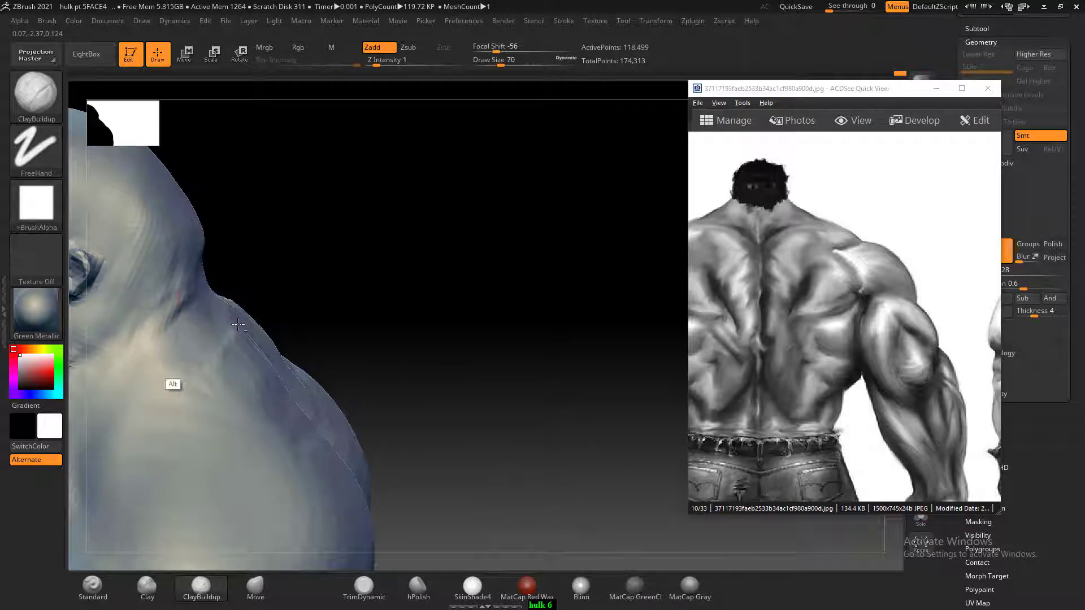
pyautogui.moveTo(349, 274)
pyautogui.mouseDown()
pyautogui.moveTo(380, 227)
pyautogui.moveTo(517, 219)
pyautogui.moveTo(511, 225)
pyautogui.mouseUp()
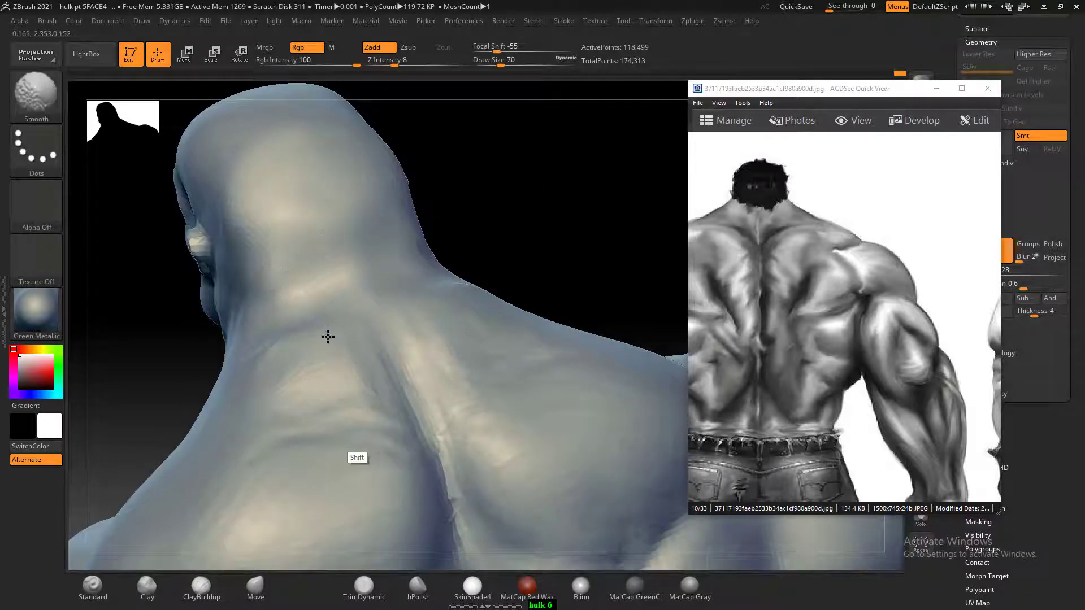
pyautogui.moveTo(513, 201)
pyautogui.mouseDown()
pyautogui.moveTo(562, 184)
pyautogui.moveTo(499, 187)
pyautogui.moveTo(509, 232)
pyautogui.moveTo(557, 228)
pyautogui.moveTo(513, 249)
pyautogui.moveTo(569, 268)
pyautogui.moveTo(523, 201)
pyautogui.mouseUp()
pyautogui.press('shift')
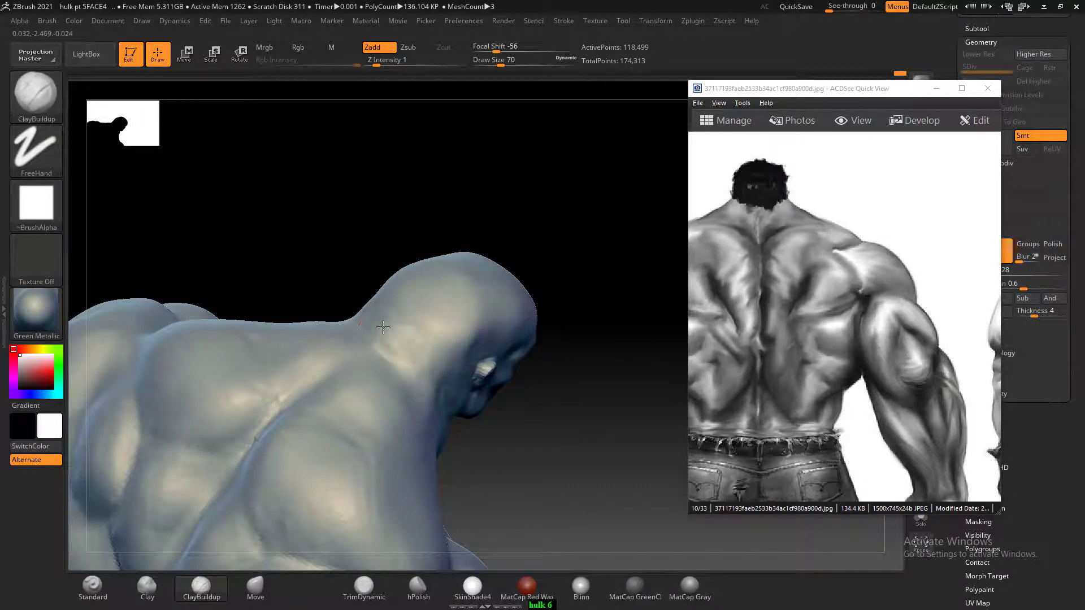
# - Build up and round the back of the skull above the neck crease with the ClayBuildup brush
pyautogui.moveTo(383, 327); pyautogui.dragTo(382, 306)
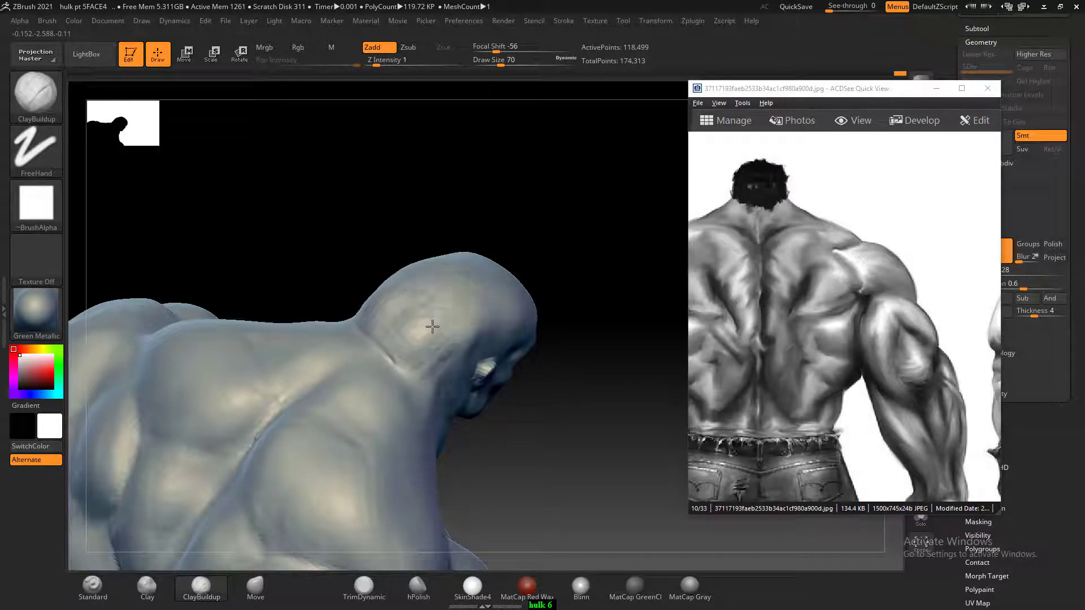
pyautogui.moveTo(509, 223)
pyautogui.mouseDown()
pyautogui.moveTo(509, 292)
pyautogui.moveTo(477, 209)
pyautogui.moveTo(472, 238)
pyautogui.mouseUp()
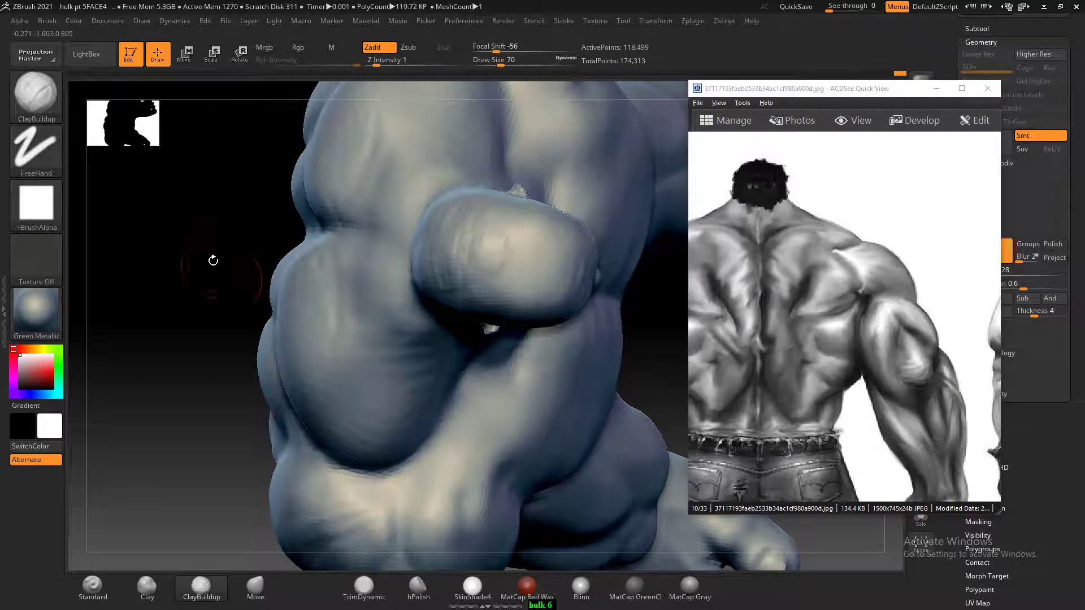
pyautogui.moveTo(213, 256)
pyautogui.mouseDown()
pyautogui.moveTo(286, 187)
pyautogui.moveTo(491, 213)
pyautogui.moveTo(489, 225)
pyautogui.mouseUp()
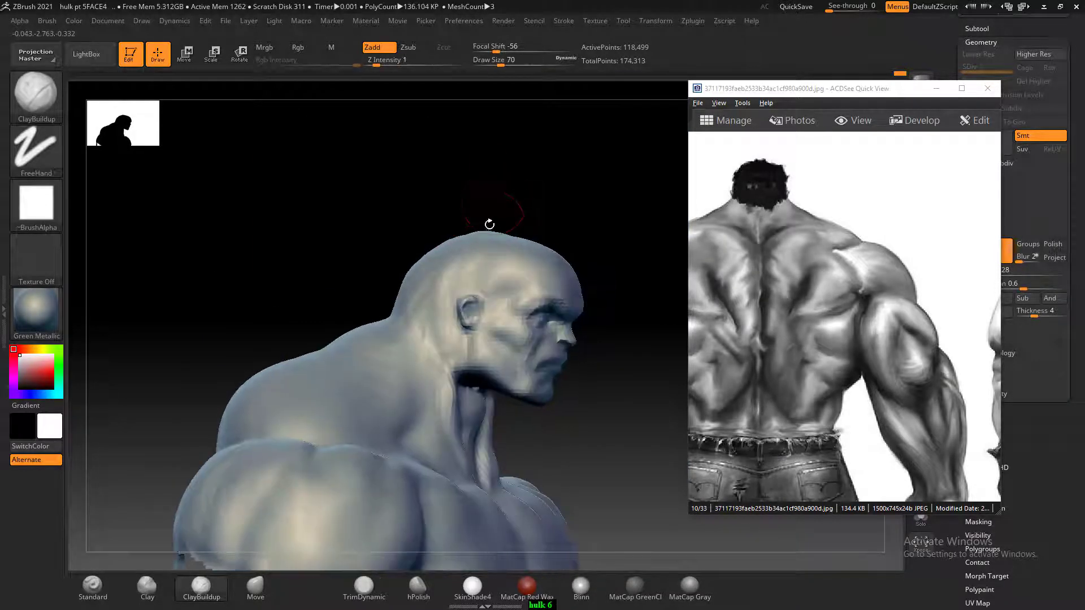
# - Carve the hollow between the trapezius and the side neck muscle with ClayBuildup at draw size 70, following the side-view Hulk figure
pyautogui.moveTo(810, 278); pyautogui.dragTo(763, 266)
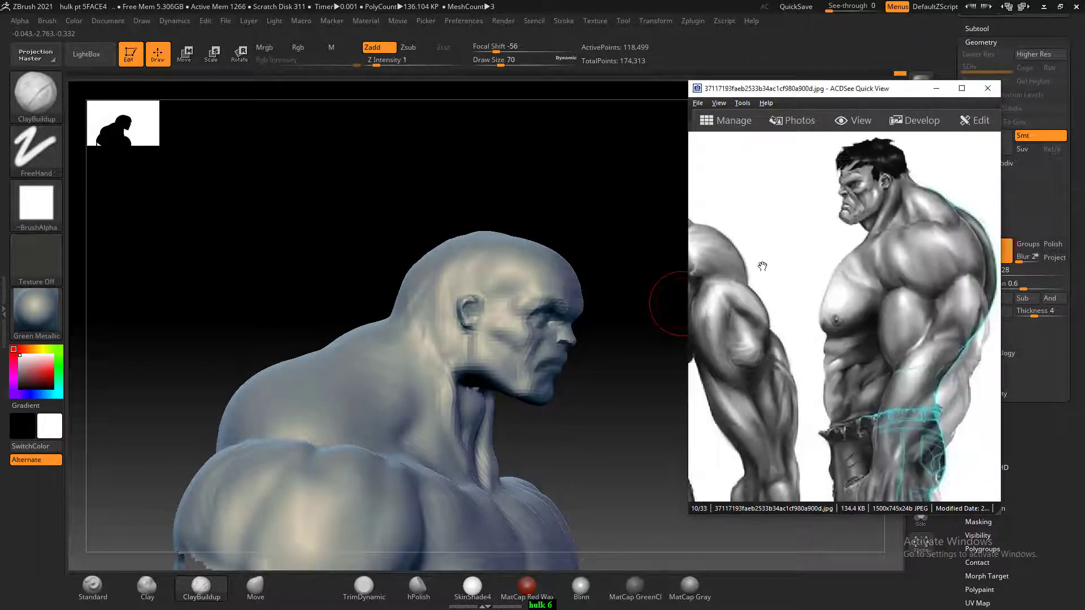
pyautogui.moveTo(411, 220)
pyautogui.mouseDown()
pyautogui.moveTo(400, 218)
pyautogui.moveTo(400, 238)
pyautogui.mouseUp()
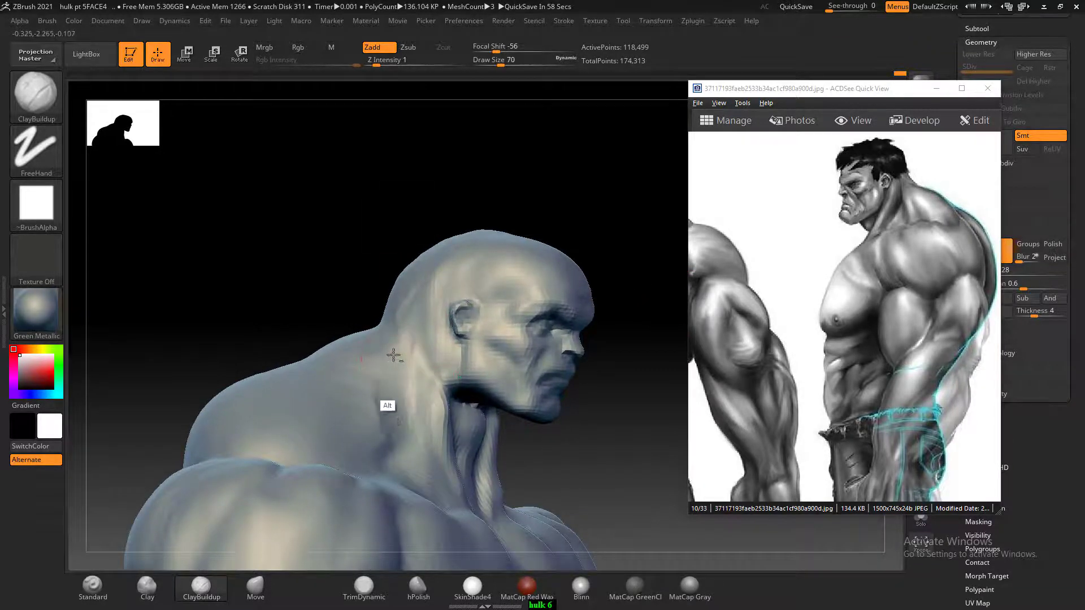
pyautogui.moveTo(377, 266); pyautogui.dragTo(349, 269)
pyautogui.moveTo(399, 377)
pyautogui.keyDown('alt'); pyautogui.mouseDown()
pyautogui.moveTo(400, 388)
pyautogui.moveTo(386, 378)
pyautogui.moveTo(393, 412)
pyautogui.mouseUp(); pyautogui.keyUp('alt')
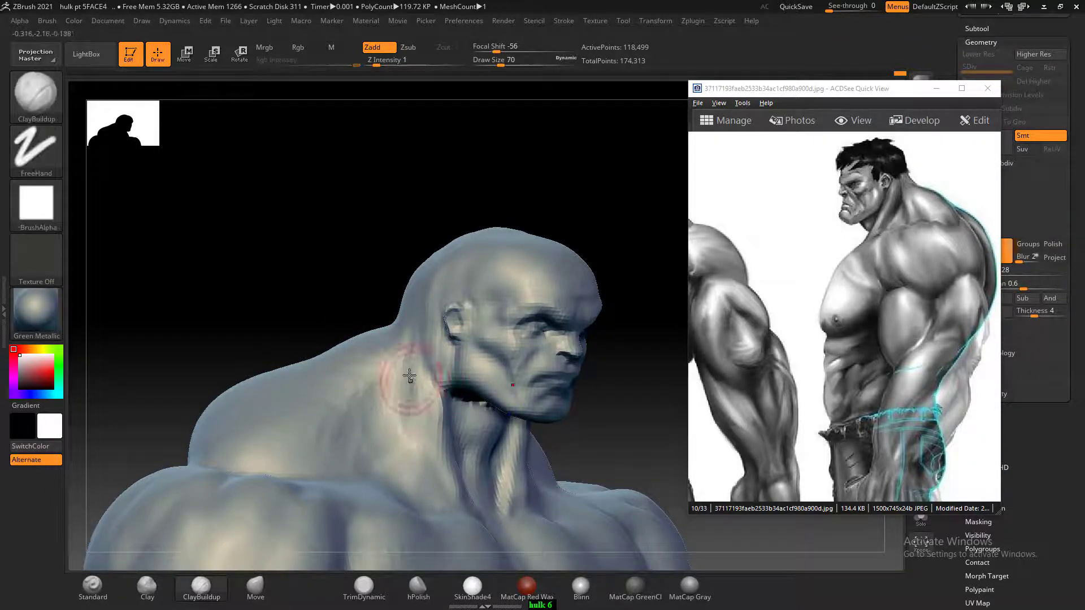
pyautogui.moveTo(409, 375); pyautogui.dragTo(411, 394)
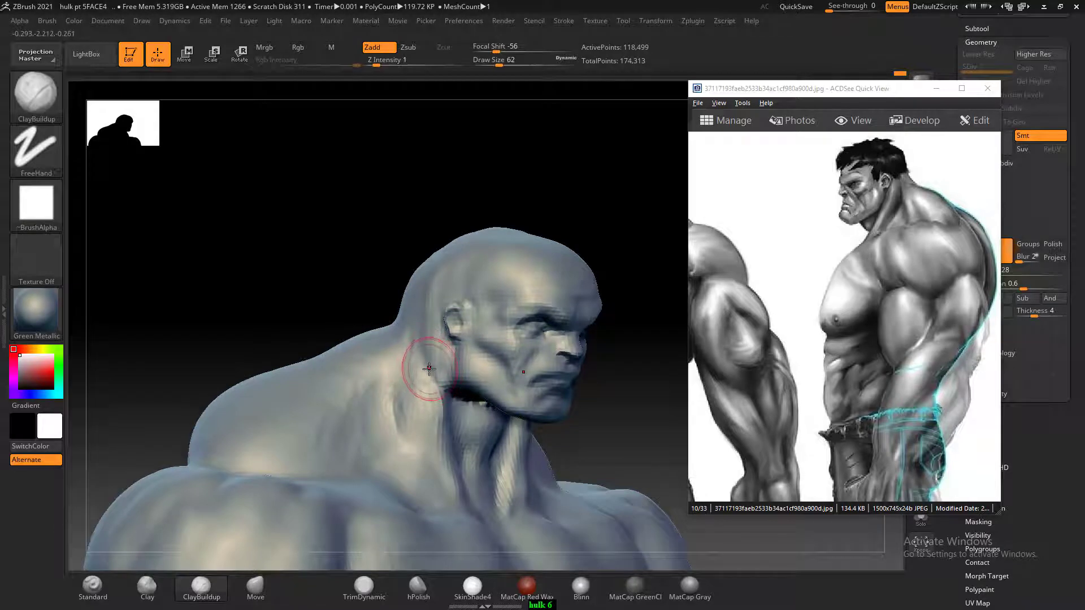
# - Add finer muscle strands on the side of the neck behind the ear and jaw with ClayBuildup at draw size 46
pyautogui.press('[')
pyautogui.press('[')
pyautogui.moveTo(596, 445)
pyautogui.mouseDown()
pyautogui.moveTo(629, 426)
pyautogui.moveTo(618, 436)
pyautogui.moveTo(611, 407)
pyautogui.moveTo(619, 432)
pyautogui.moveTo(591, 424)
pyautogui.mouseUp()
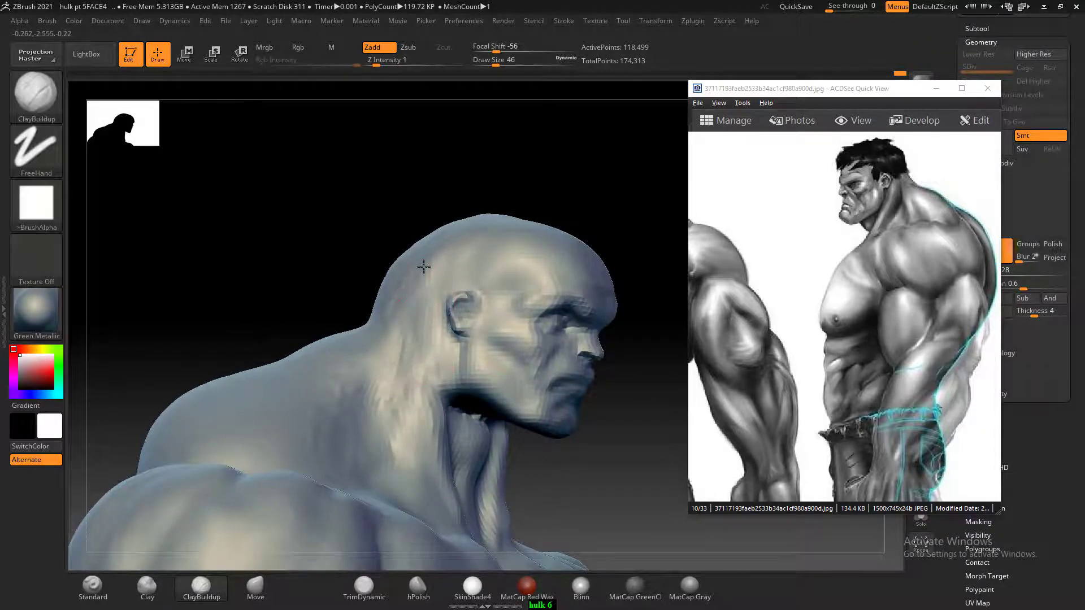
# - Smooth the back and side of the skull above the neck crease and behind the ear
pyautogui.moveTo(431, 277)
pyautogui.keyDown('shift'); pyautogui.mouseDown()
pyautogui.moveTo(453, 254)
pyautogui.moveTo(449, 271)
pyautogui.mouseUp(); pyautogui.keyUp('shift')
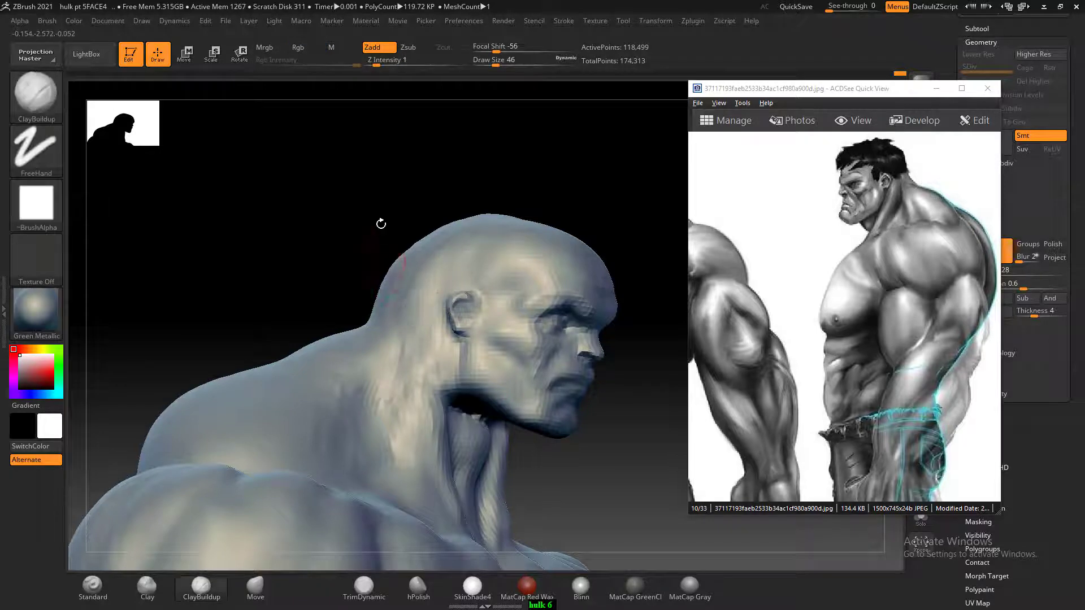
pyautogui.moveTo(380, 223); pyautogui.dragTo(398, 220)
pyautogui.keyDown('shift'); pyautogui.moveTo(390, 288); pyautogui.dragTo(420, 285); pyautogui.keyUp('shift')
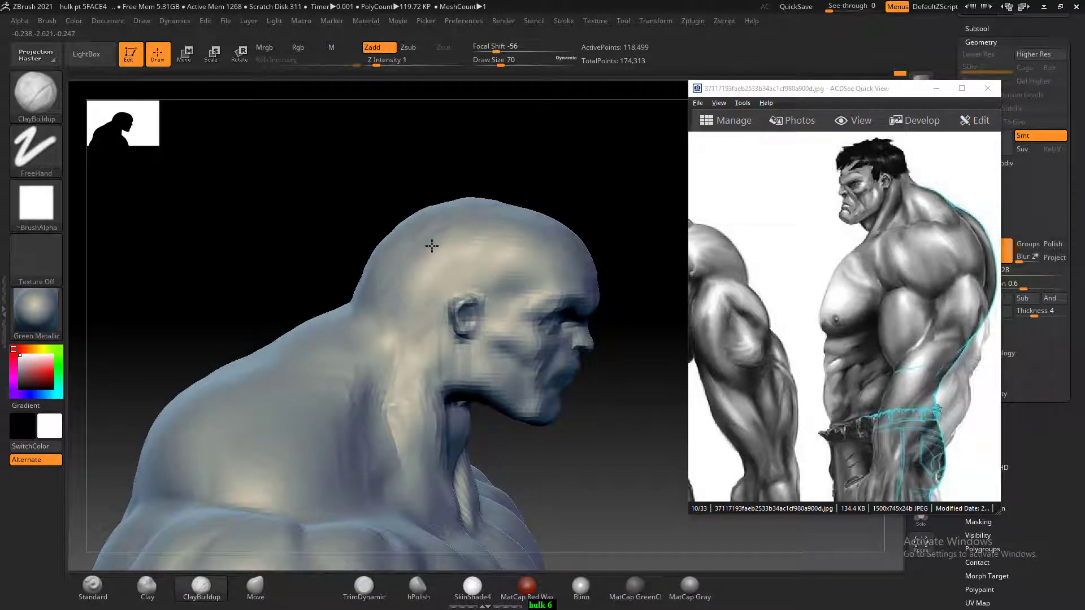
pyautogui.keyDown('shift'); pyautogui.moveTo(435, 230); pyautogui.dragTo(401, 289); pyautogui.keyUp('shift')
pyautogui.moveTo(326, 249)
pyautogui.keyDown('shift'); pyautogui.mouseDown()
pyautogui.moveTo(321, 220)
pyautogui.moveTo(341, 218)
pyautogui.moveTo(393, 262)
pyautogui.mouseUp(); pyautogui.keyUp('shift')
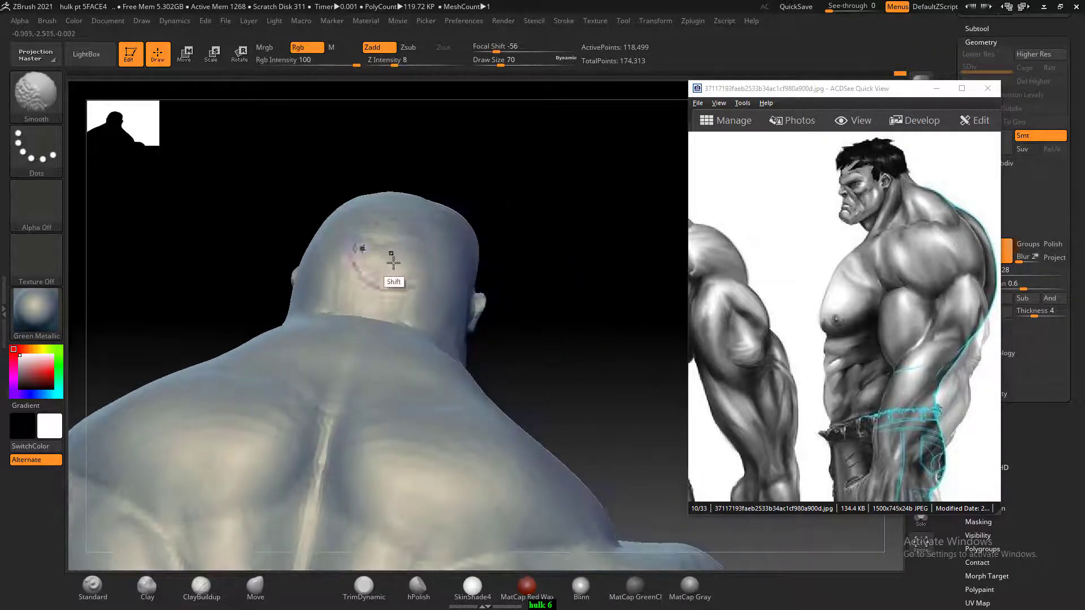
# - Reshape the trapezius slopes beside the neck with the Move brush at draw size 182, following the front-view Hulk figure
pyautogui.moveTo(574, 320)
pyautogui.mouseDown()
pyautogui.moveTo(591, 320)
pyautogui.moveTo(608, 250)
pyautogui.moveTo(604, 294)
pyautogui.moveTo(561, 331)
pyautogui.mouseUp()
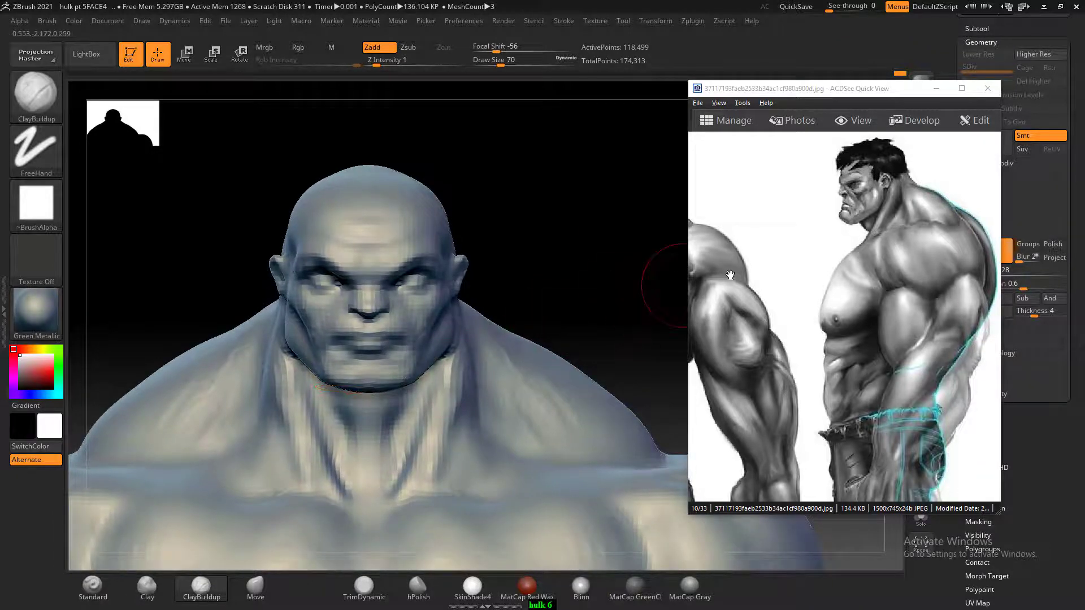
pyautogui.moveTo(729, 295); pyautogui.dragTo(896, 313)
pyautogui.moveTo(916, 278); pyautogui.dragTo(929, 276)
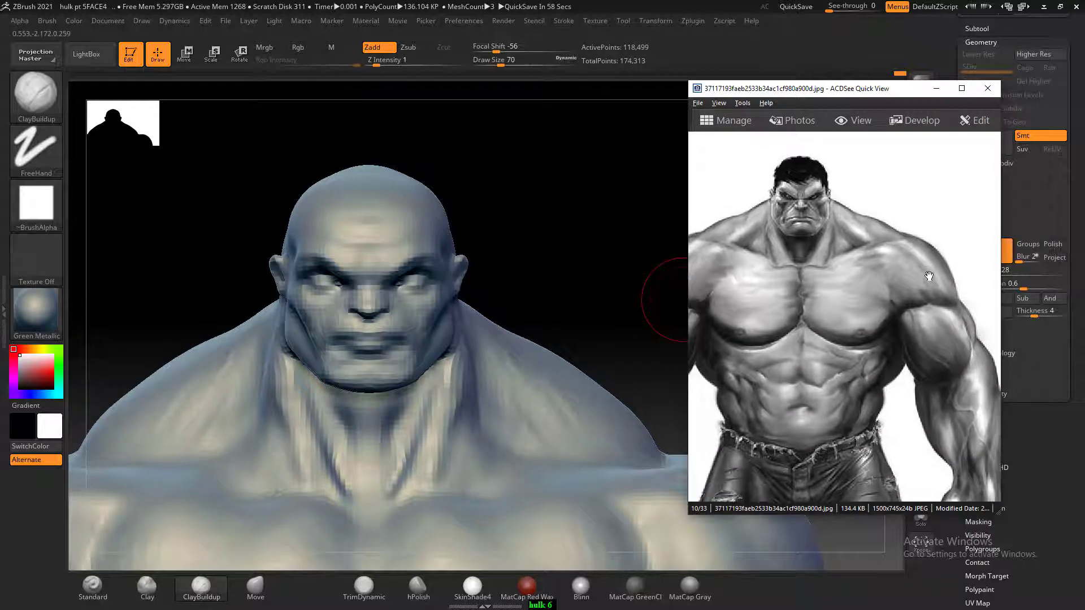
pyautogui.scroll(2, 925, 275)
pyautogui.click(564, 242)
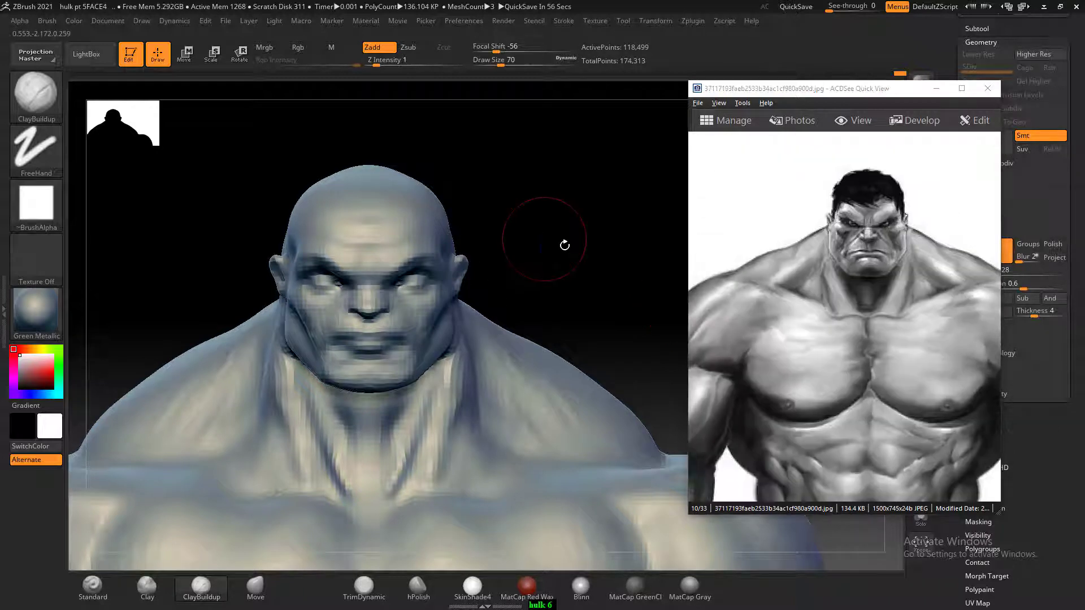
pyautogui.press('shift')
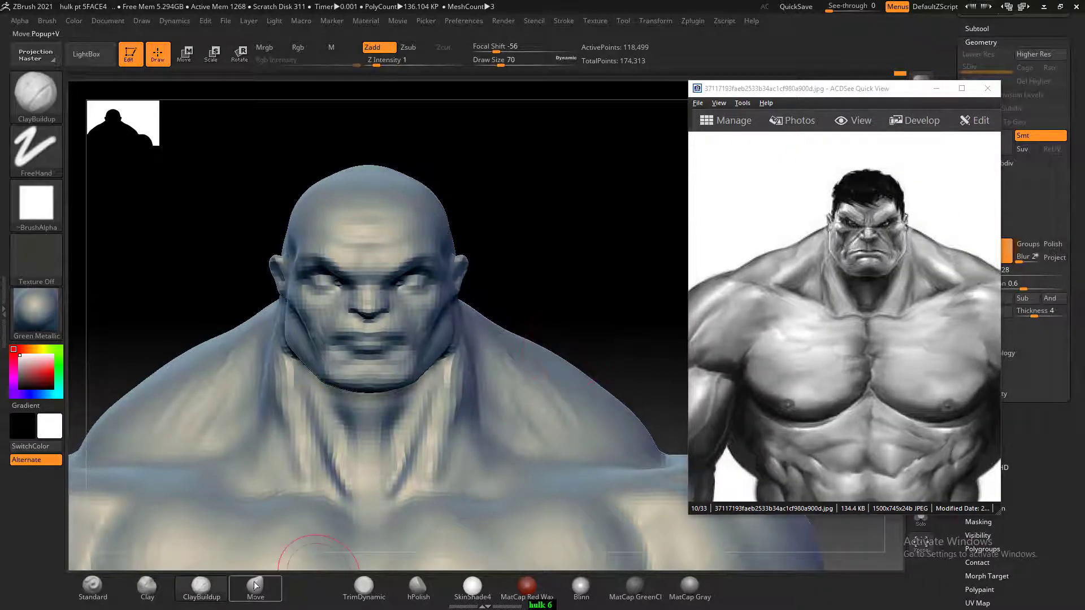
pyautogui.click(254, 585)
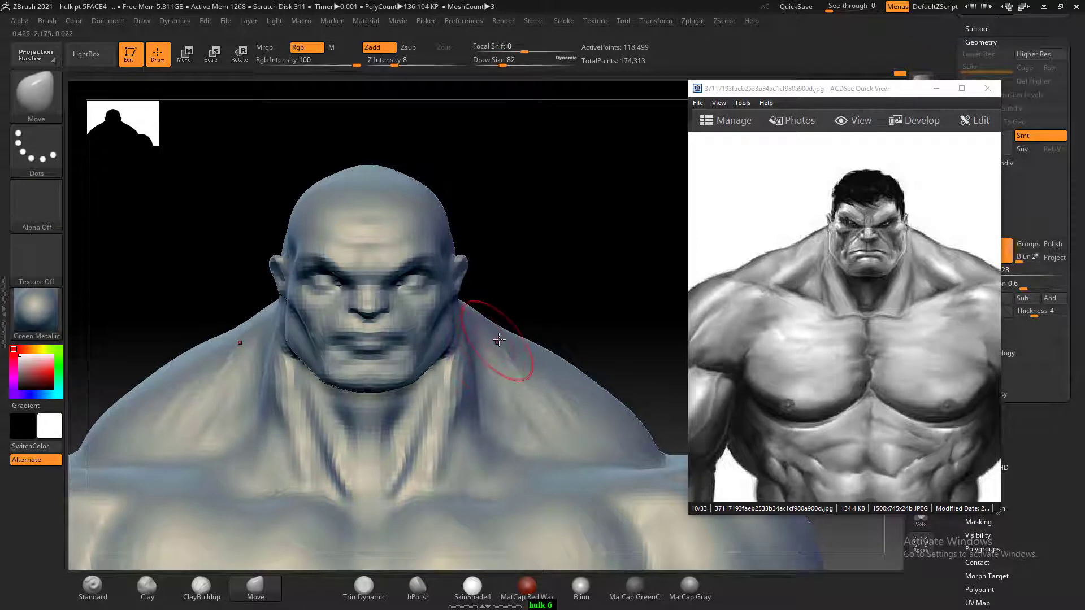
pyautogui.press(']')
pyautogui.press(']')
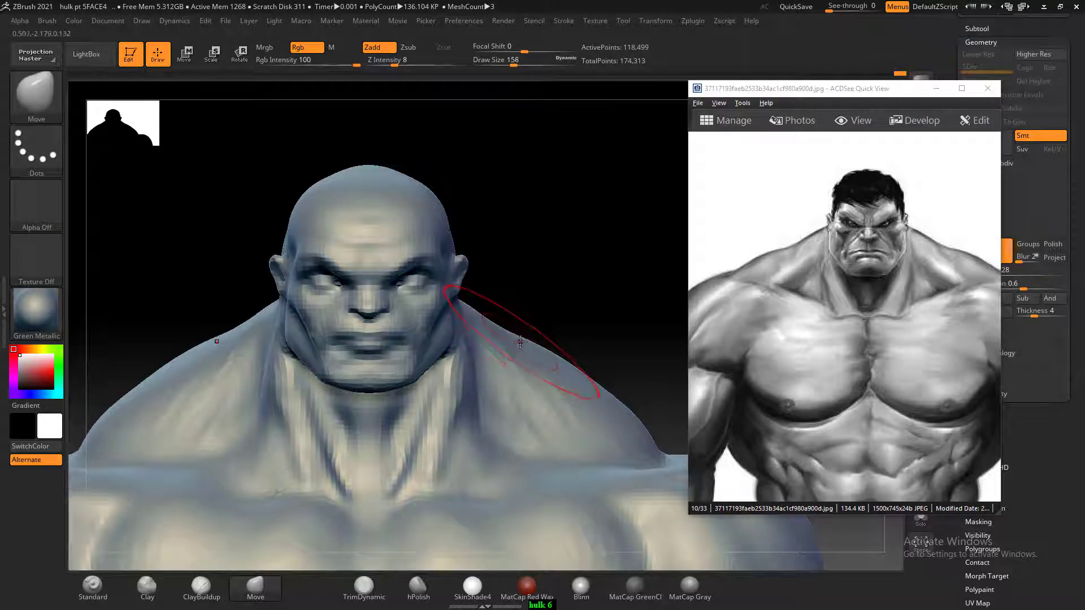
pyautogui.keyDown('alt'); pyautogui.moveTo(581, 329); pyautogui.dragTo(565, 318); pyautogui.keyUp('alt')
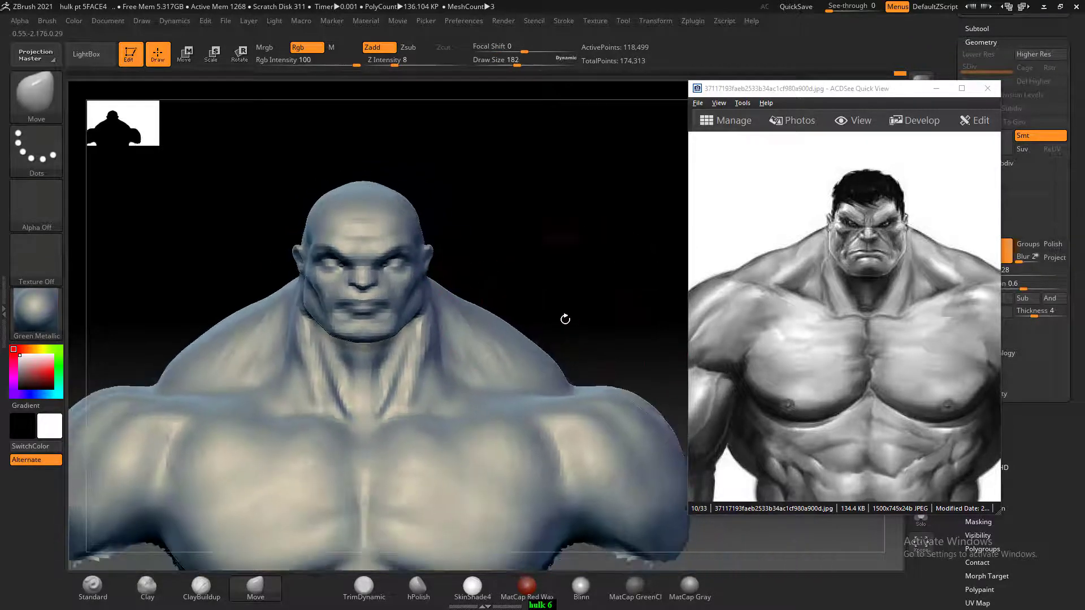
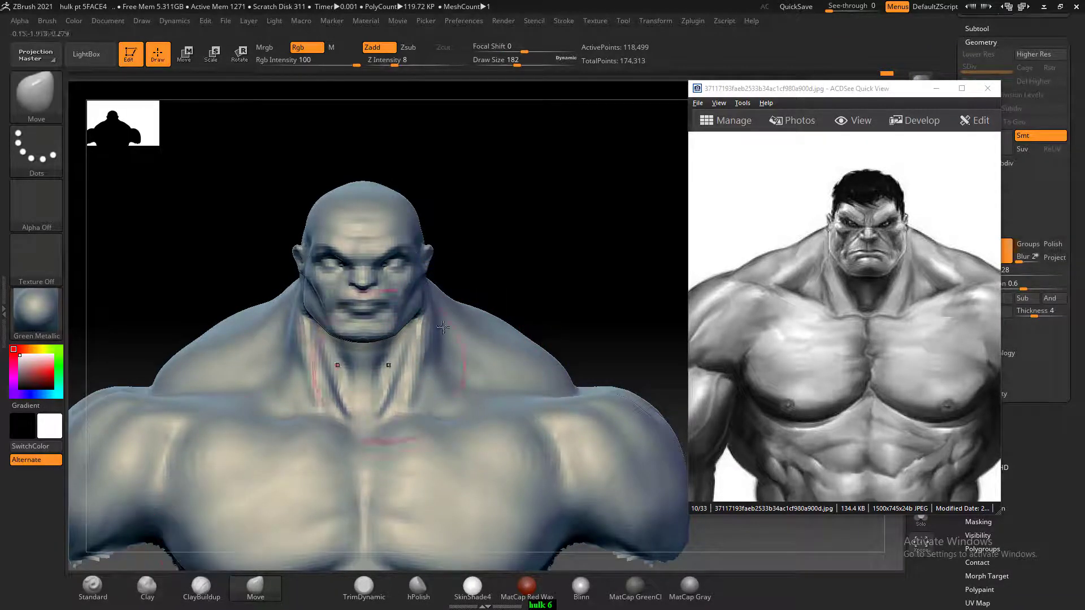
# - Decline the Dynamic Subdiv activation and adjust the junction of the neck sides and trapezius with the Move brush at draw size 102
pyautogui.moveTo(491, 248)
pyautogui.mouseDown()
pyautogui.moveTo(560, 225)
pyautogui.moveTo(571, 254)
pyautogui.mouseUp()
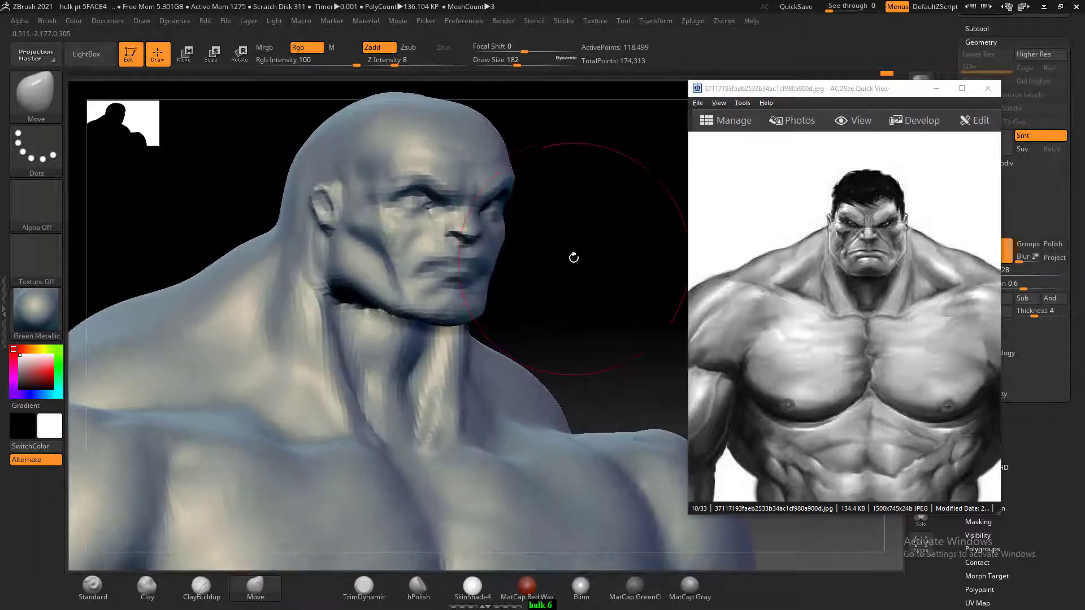
pyautogui.press('d')
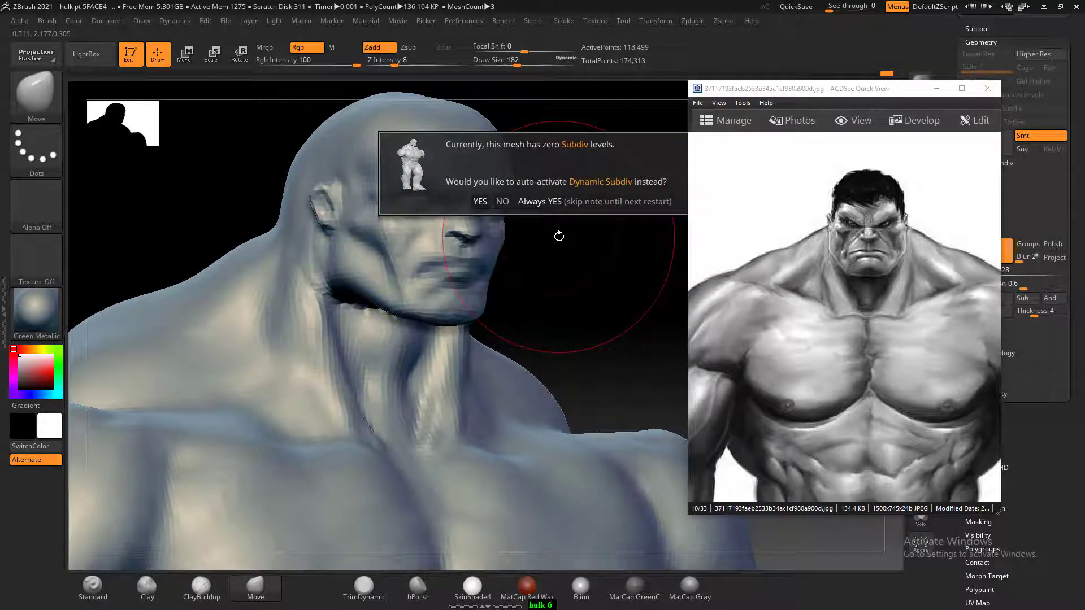
pyautogui.click(502, 202)
pyautogui.moveTo(554, 259); pyautogui.dragTo(593, 219)
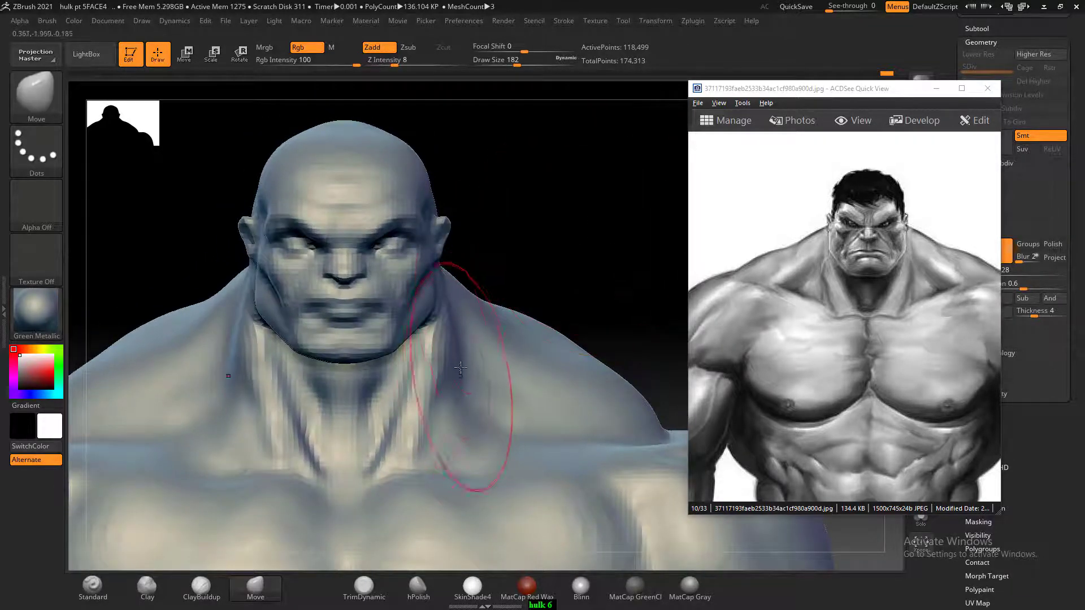
pyautogui.press('[')
pyautogui.press('[')
pyautogui.press('[')
pyautogui.press('[')
pyautogui.press('[')
pyautogui.press('[')
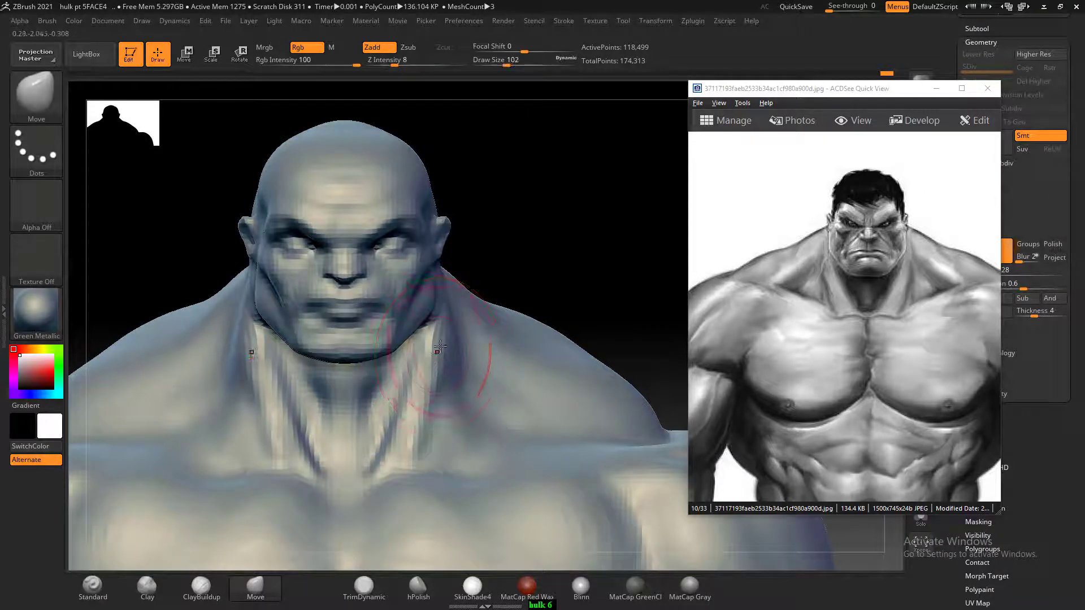
pyautogui.moveTo(521, 261)
pyautogui.mouseDown()
pyautogui.moveTo(593, 235)
pyautogui.moveTo(598, 243)
pyautogui.mouseUp()
# - Carve diagonal muscle grooves into the front of the trapezius with ClayBuildup at draw size 74
pyautogui.click(201, 588)
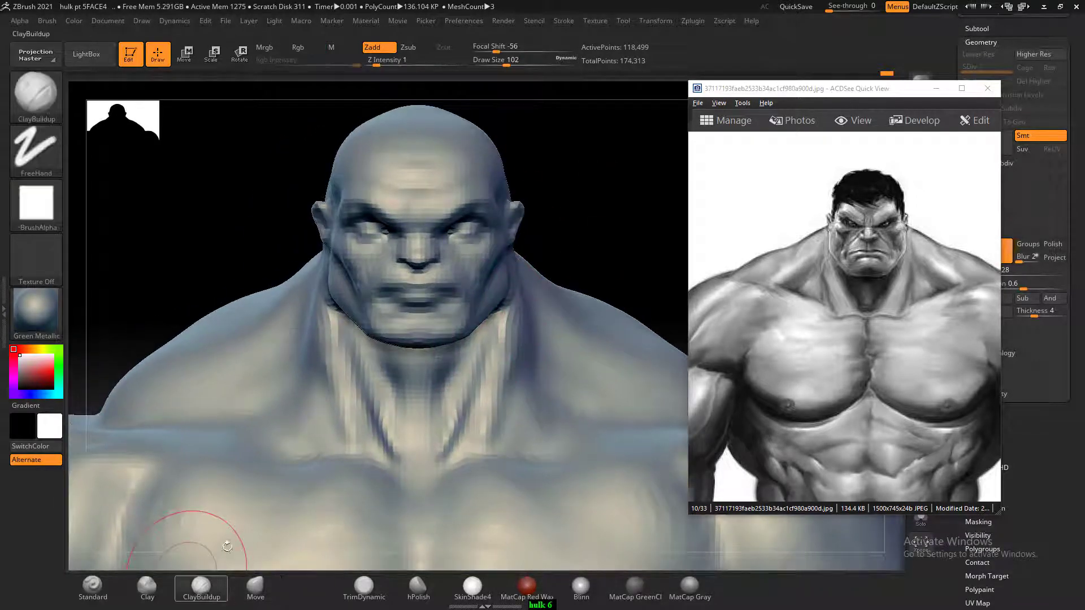
pyautogui.moveTo(255, 362); pyautogui.dragTo(257, 359)
pyautogui.moveTo(223, 221); pyautogui.dragTo(230, 245)
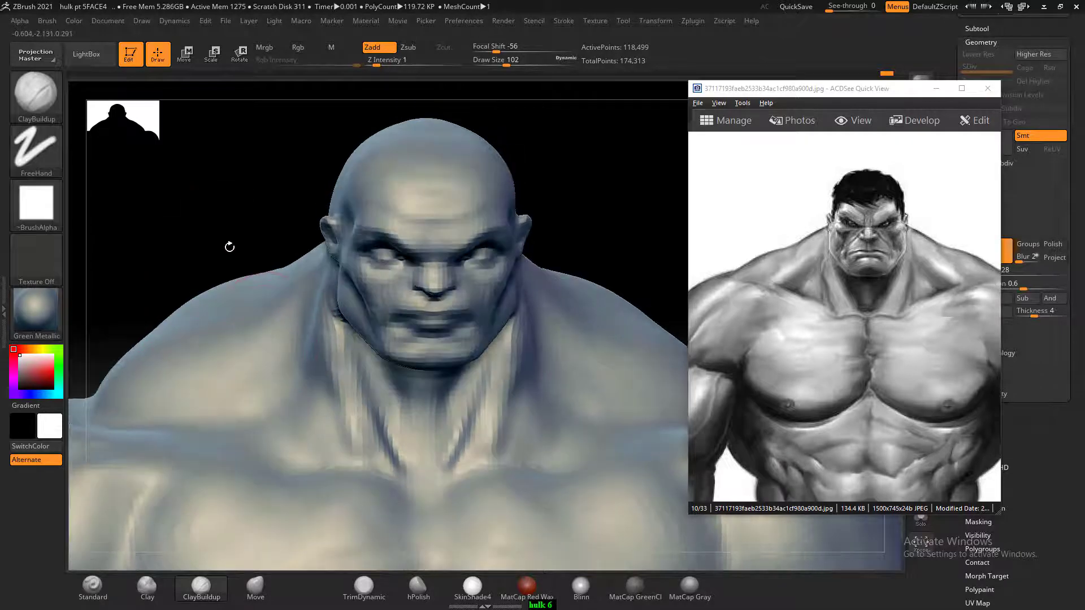
pyautogui.moveTo(264, 377); pyautogui.dragTo(272, 357)
pyautogui.moveTo(182, 207); pyautogui.dragTo(230, 220)
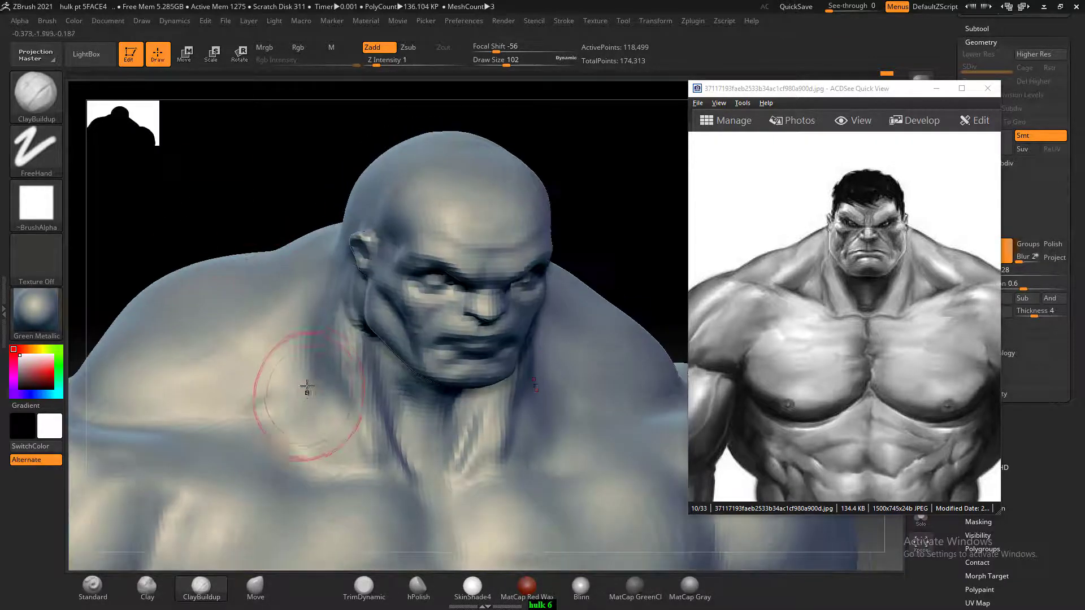
pyautogui.press('[')
pyautogui.press('[')
pyautogui.press('[')
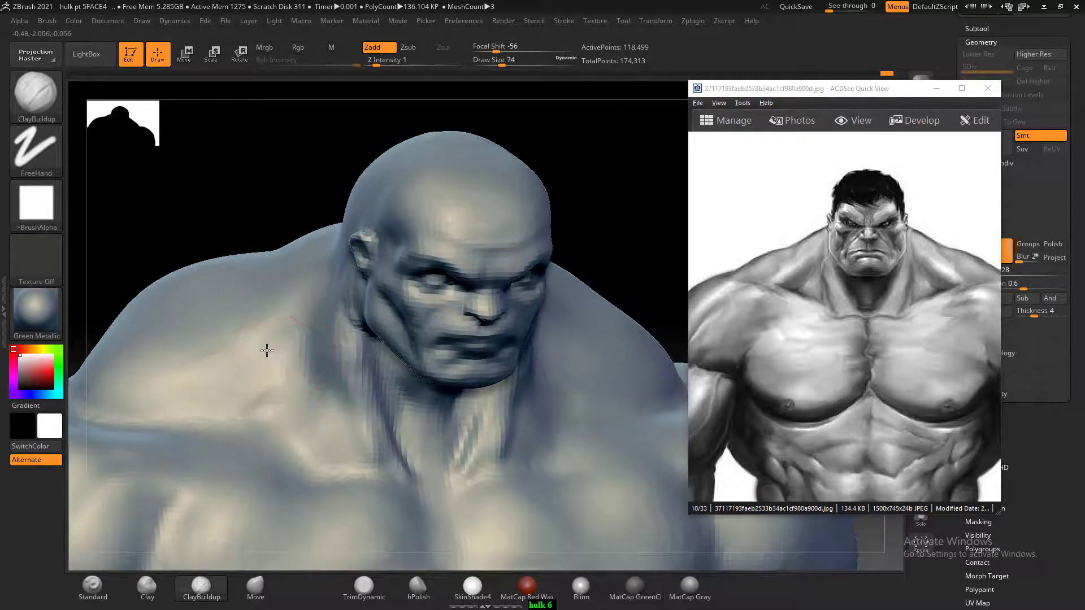
pyautogui.keyDown('alt'); pyautogui.moveTo(266, 350); pyautogui.dragTo(226, 394); pyautogui.keyUp('alt')
pyautogui.keyDown('alt'); pyautogui.moveTo(242, 329); pyautogui.dragTo(194, 383); pyautogui.keyUp('alt')
pyautogui.keyDown('alt'); pyautogui.moveTo(237, 325); pyautogui.dragTo(197, 374); pyautogui.keyUp('alt')
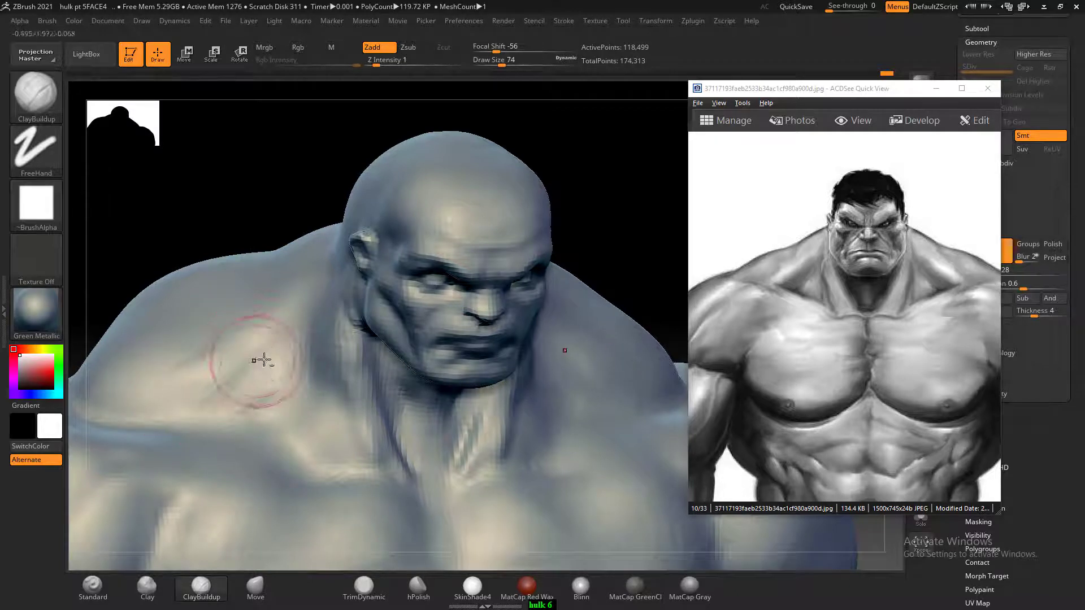
pyautogui.keyDown('alt'); pyautogui.moveTo(263, 359); pyautogui.dragTo(272, 348); pyautogui.keyUp('alt')
# - Carve the hollow between the base of the neck and the collarbone with ClayBuildup at draw size 74
pyautogui.moveTo(223, 255)
pyautogui.mouseDown()
pyautogui.moveTo(211, 238)
pyautogui.moveTo(285, 375)
pyautogui.mouseUp()
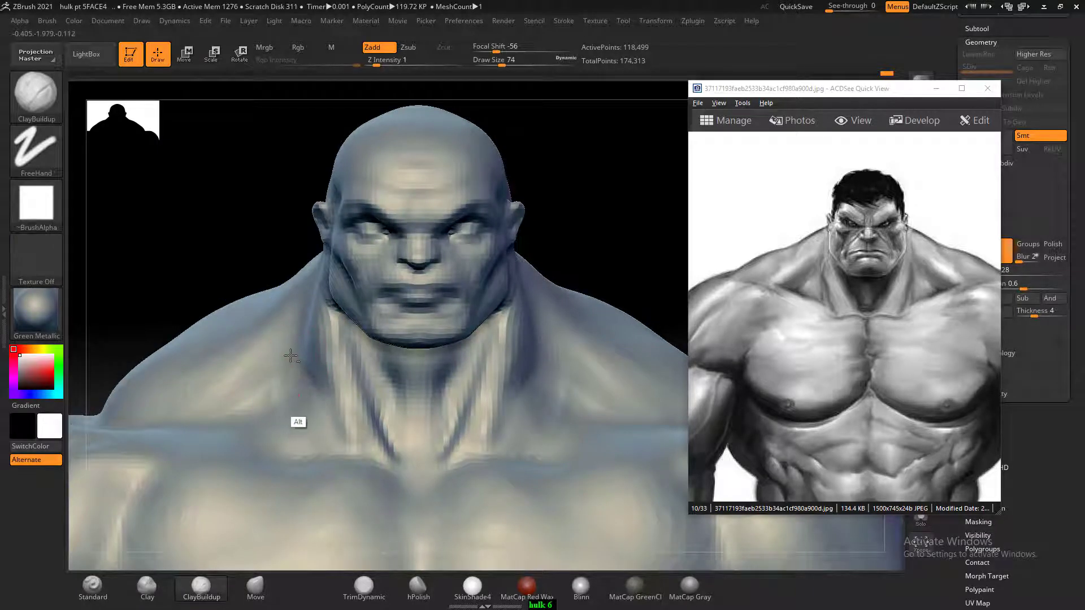
pyautogui.keyDown('alt'); pyautogui.moveTo(290, 356); pyautogui.dragTo(295, 425); pyautogui.keyUp('alt')
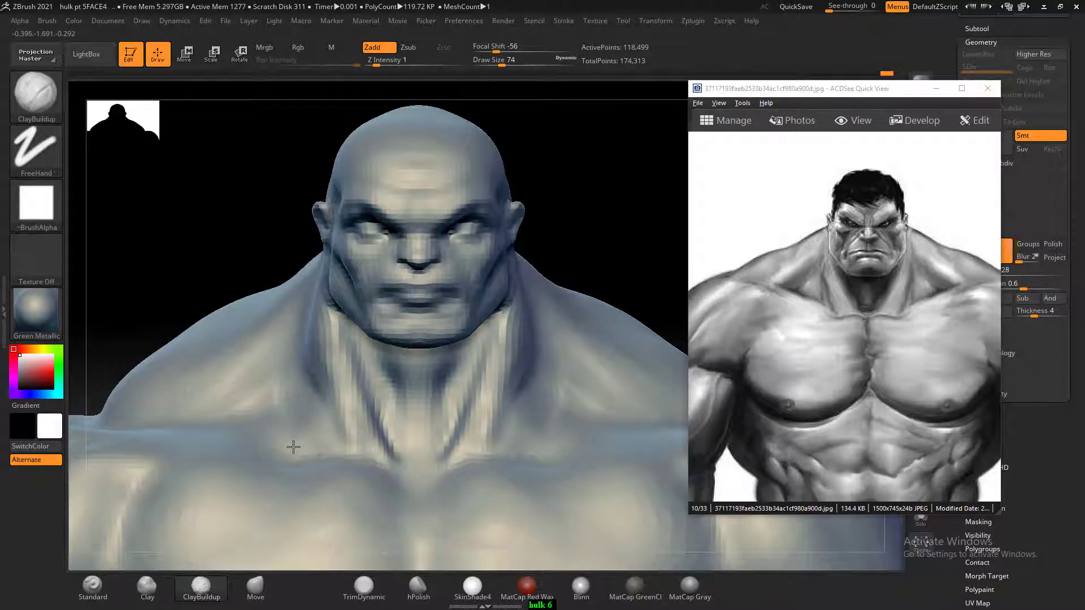
pyautogui.moveTo(175, 286)
pyautogui.keyDown('alt'); pyautogui.mouseDown()
pyautogui.moveTo(226, 249)
pyautogui.moveTo(261, 245)
pyautogui.moveTo(237, 254)
pyautogui.moveTo(217, 243)
pyautogui.mouseUp(); pyautogui.keyUp('alt')
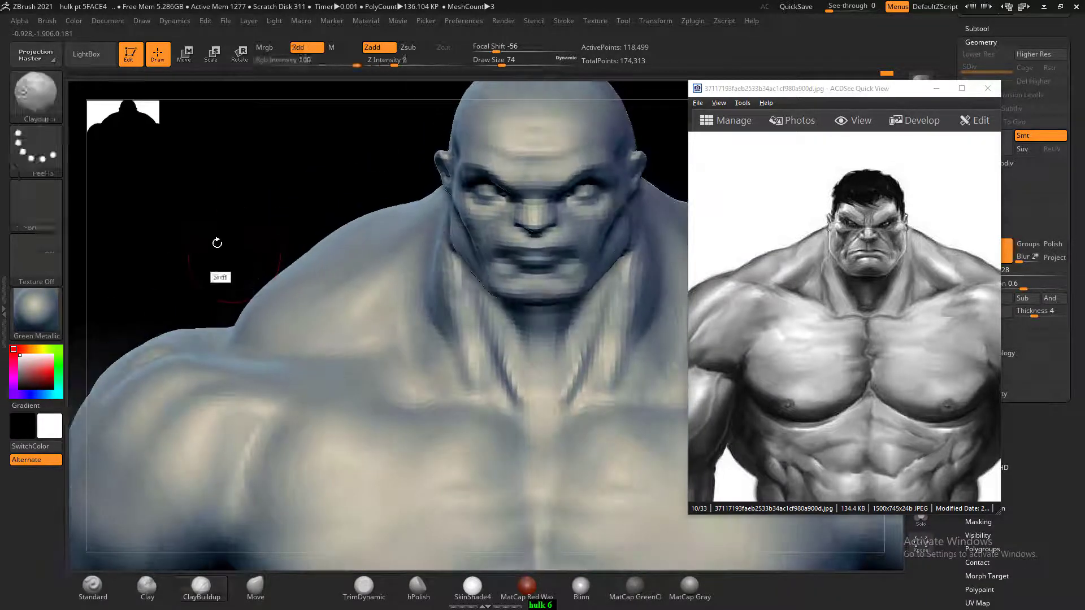
pyautogui.press('f')
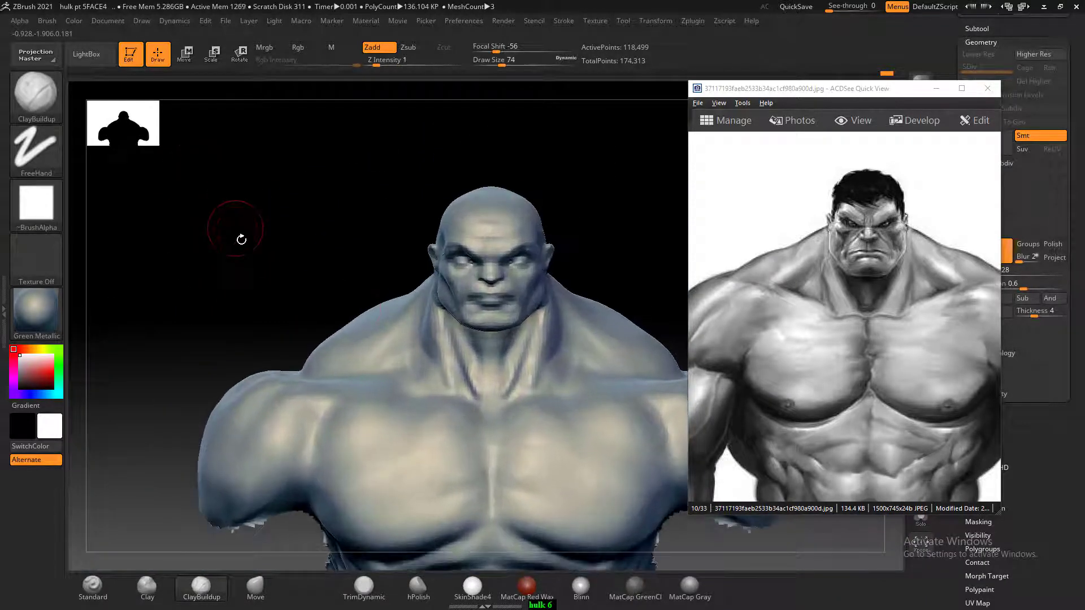
# - Build up the crease where the trapezius meets the shoulder with ClayBuildup at draw size 126
pyautogui.moveTo(274, 283); pyautogui.dragTo(297, 339)
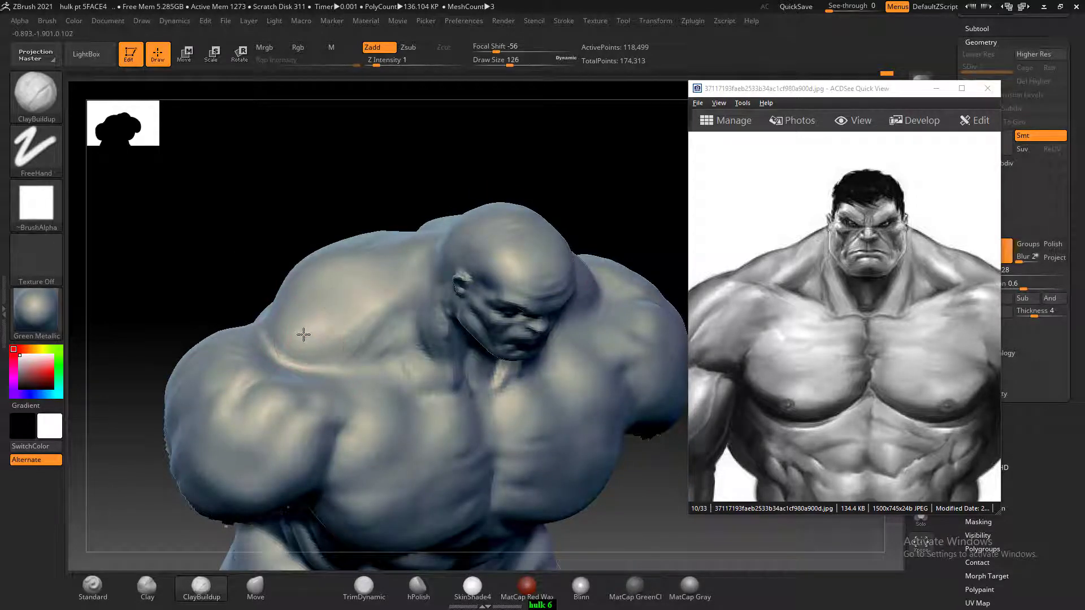
pyautogui.click(303, 335)
pyautogui.moveTo(303, 334); pyautogui.dragTo(284, 313)
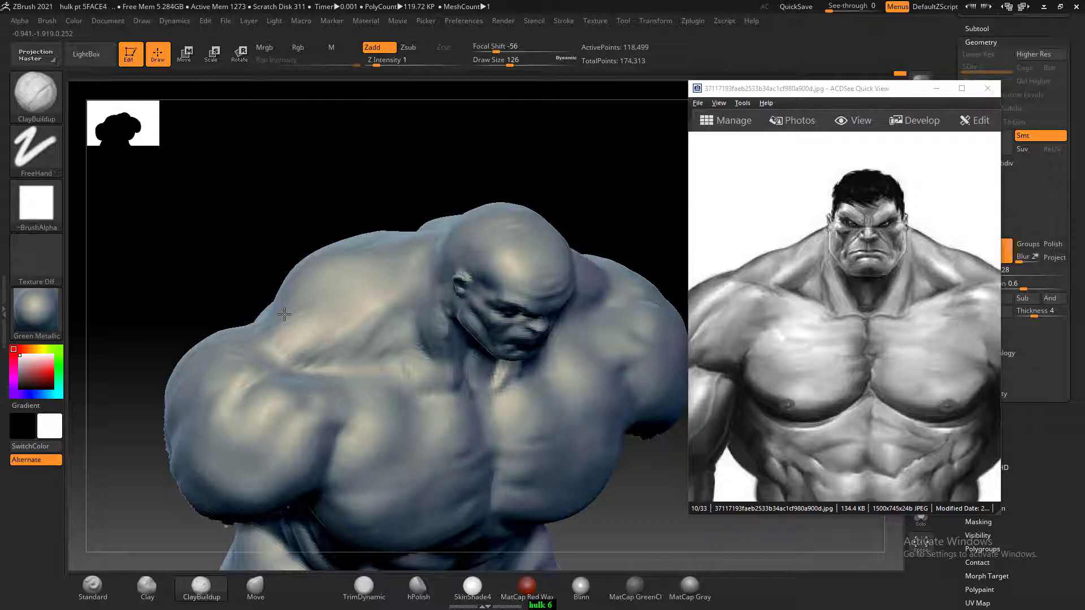
pyautogui.moveTo(255, 257)
pyautogui.keyDown('shift'); pyautogui.mouseDown()
pyautogui.moveTo(254, 237)
pyautogui.moveTo(272, 272)
pyautogui.moveTo(274, 330)
pyautogui.moveTo(354, 315)
pyautogui.mouseUp(); pyautogui.keyUp('shift')
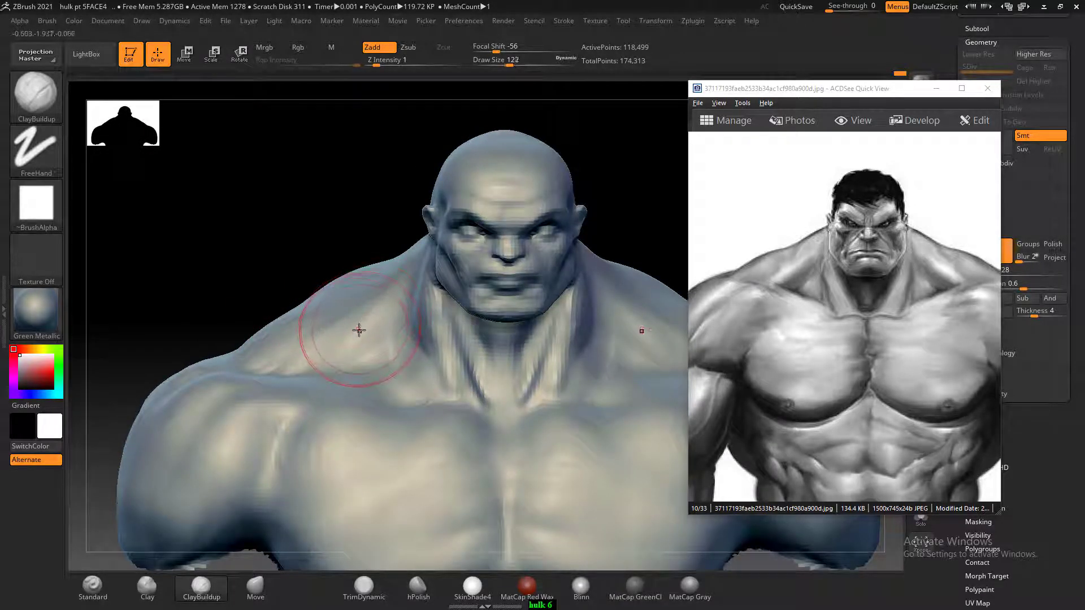
# - Add a muscle band along the front edge of the trapezius beside the neck with ClayBuildup at draw size 78 and smooth it
pyautogui.press('[')
pyautogui.press('[')
pyautogui.press('[')
pyautogui.press('[')
pyautogui.moveTo(249, 238); pyautogui.dragTo(351, 300)
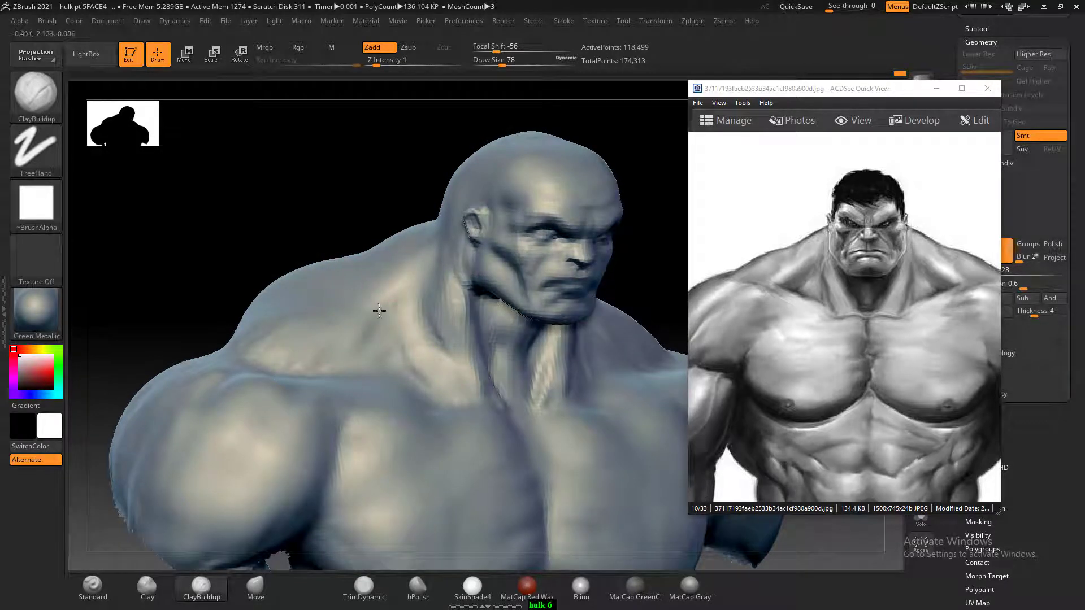
pyautogui.press('shift')
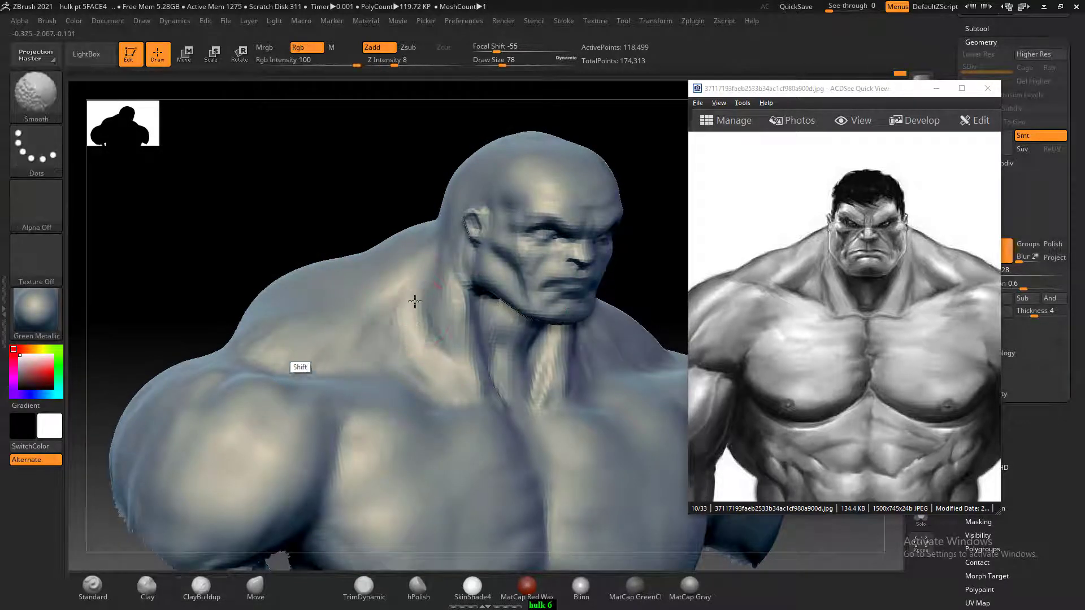
# - Smooth the side of the neck below and behind the ear, following the side-view Hulk figure
pyautogui.moveTo(225, 280)
pyautogui.keyDown('shift'); pyautogui.mouseDown()
pyautogui.moveTo(255, 222)
pyautogui.moveTo(247, 213)
pyautogui.moveTo(537, 300)
pyautogui.moveTo(680, 374)
pyautogui.mouseUp(); pyautogui.keyUp('shift')
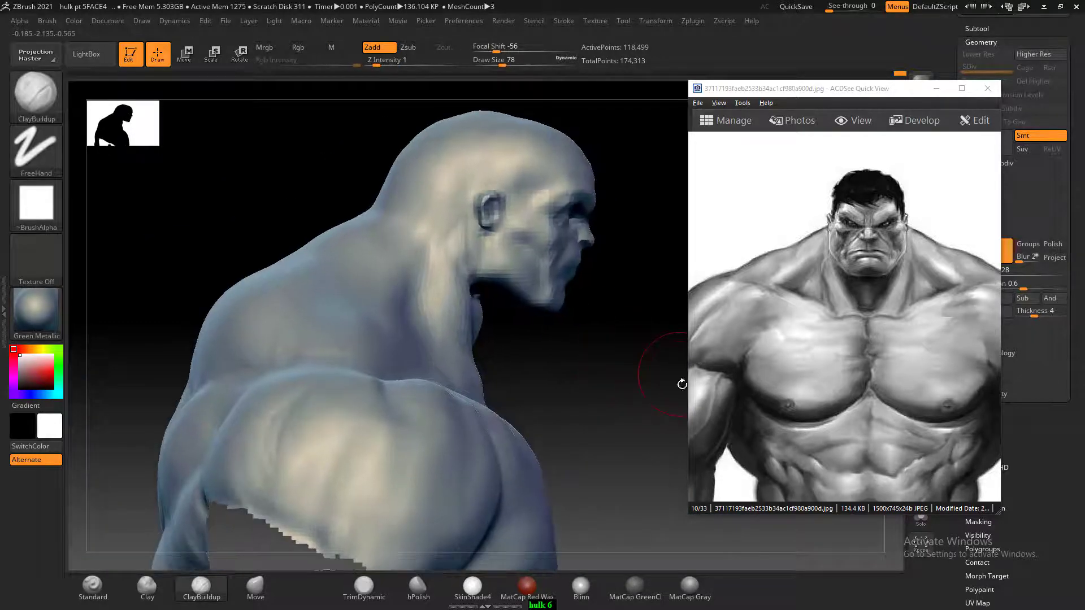
pyautogui.moveTo(778, 376); pyautogui.dragTo(859, 321)
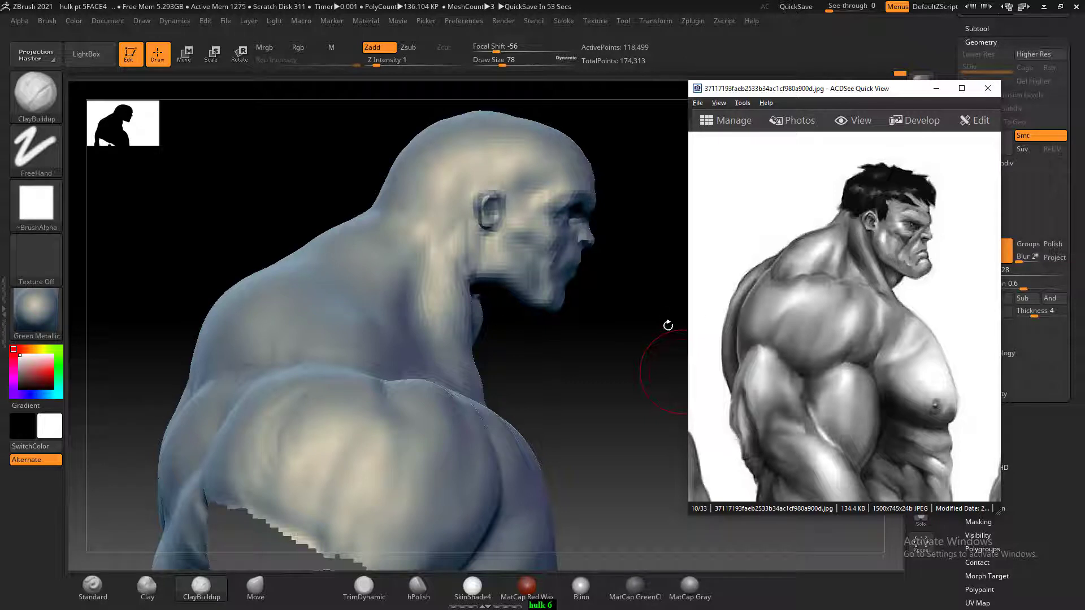
pyautogui.moveTo(586, 338); pyautogui.dragTo(460, 370)
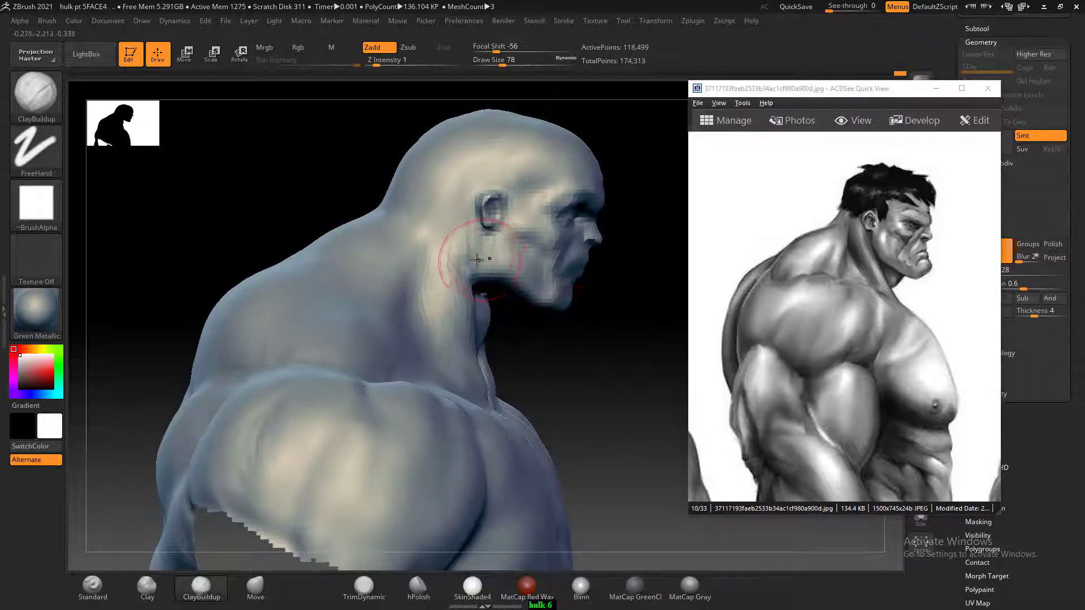
pyautogui.moveTo(477, 259)
pyautogui.keyDown('shift'); pyautogui.mouseDown()
pyautogui.moveTo(460, 235)
pyautogui.moveTo(443, 243)
pyautogui.moveTo(448, 236)
pyautogui.moveTo(410, 211)
pyautogui.mouseUp(); pyautogui.keyUp('shift')
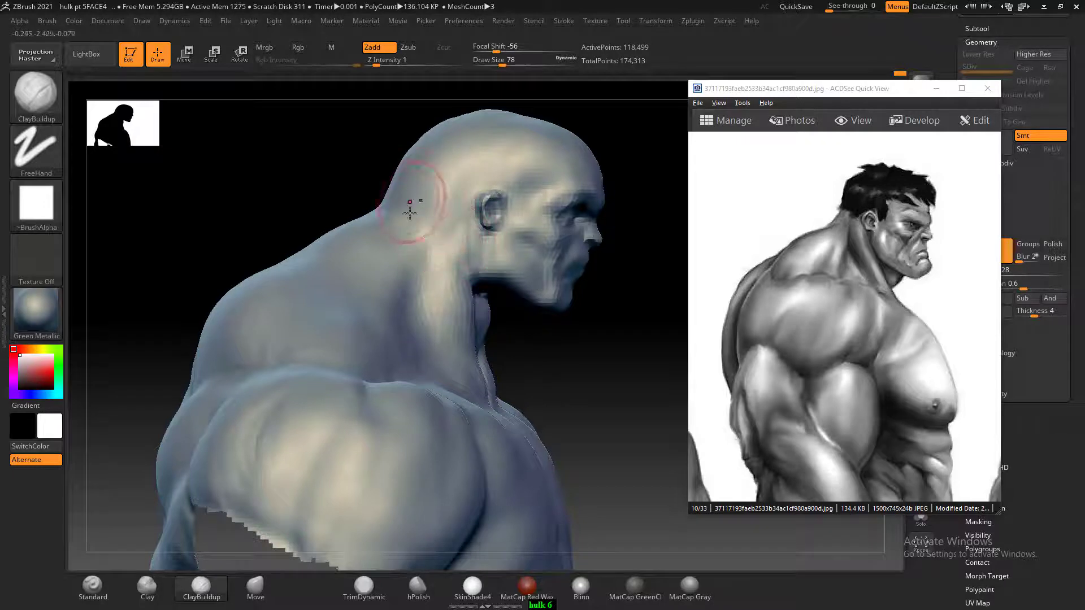
# - Reshape the back and crown of the skull with the Move brush at draw size 138, following the side-view Hulk figure
pyautogui.click(255, 588)
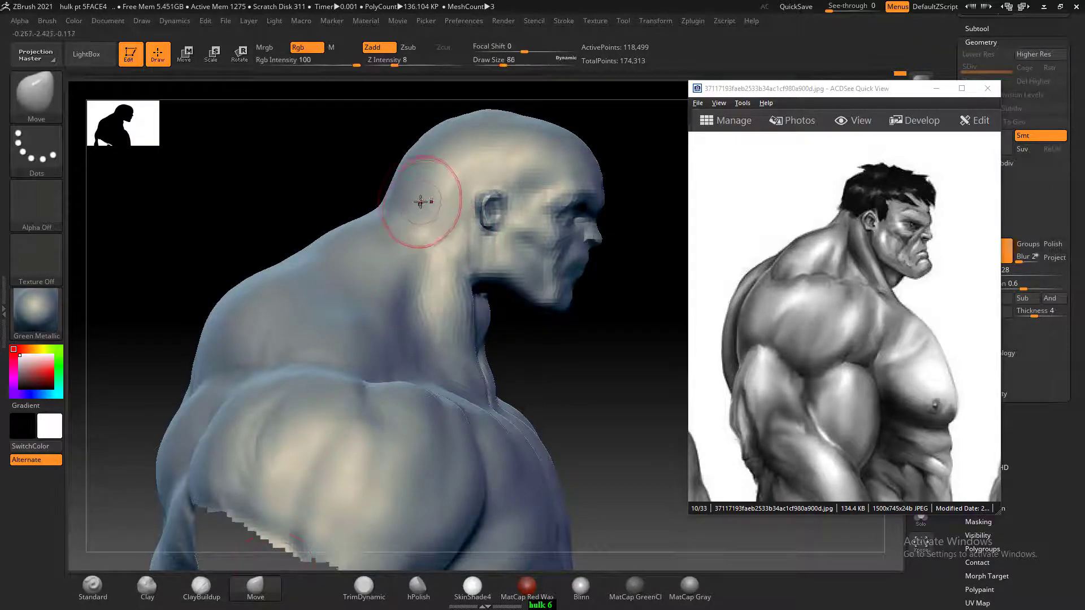
pyautogui.press(']')
pyautogui.press(']')
pyautogui.press(']')
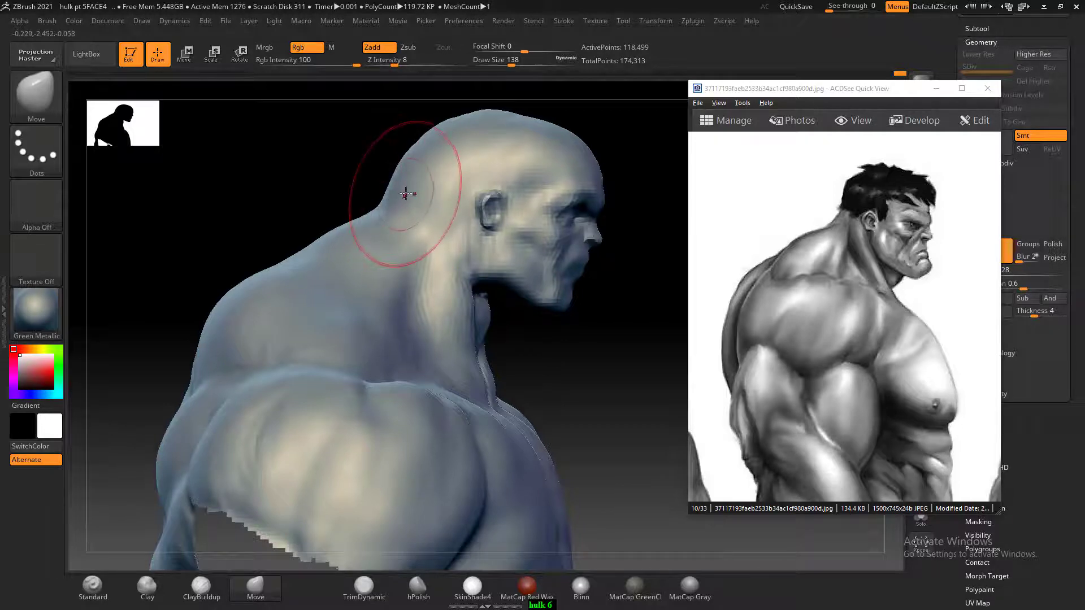
pyautogui.moveTo(362, 169)
pyautogui.keyDown('alt'); pyautogui.mouseDown()
pyautogui.moveTo(369, 136)
pyautogui.moveTo(440, 148)
pyautogui.mouseUp(); pyautogui.keyUp('alt')
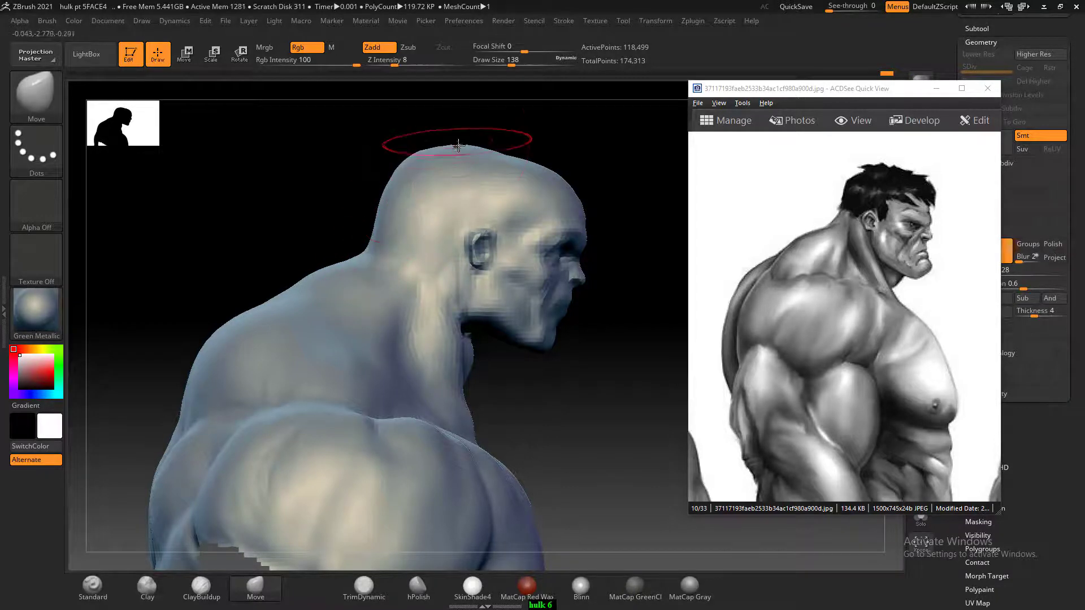
pyautogui.moveTo(475, 109); pyautogui.dragTo(475, 113)
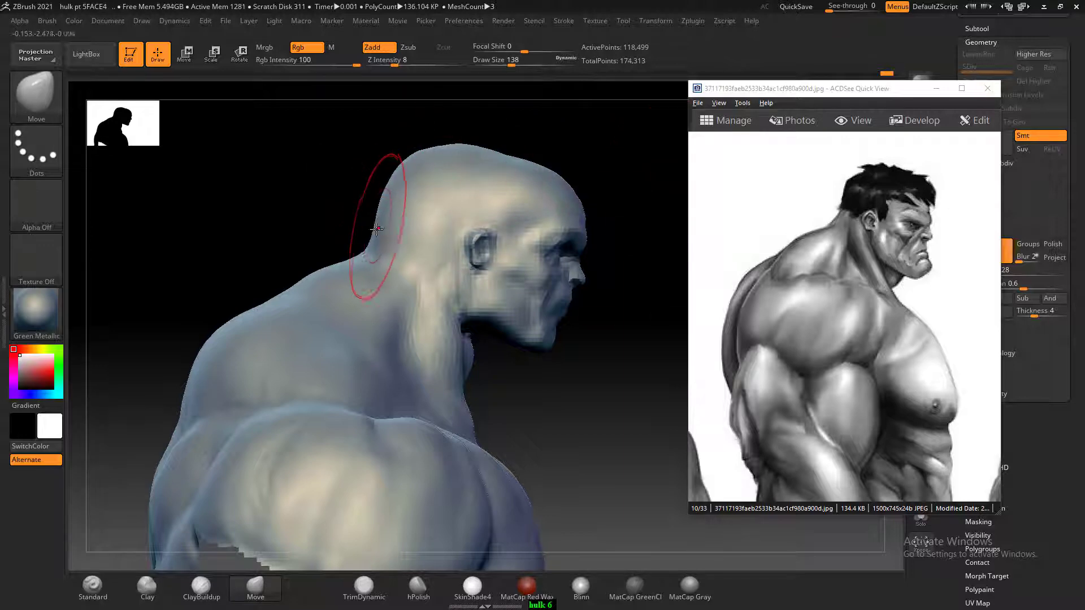
# - Refine the curve of the nape where it flows into the upper trapezius, using Move and Smooth at draw size 138
pyautogui.moveTo(332, 199); pyautogui.dragTo(405, 261)
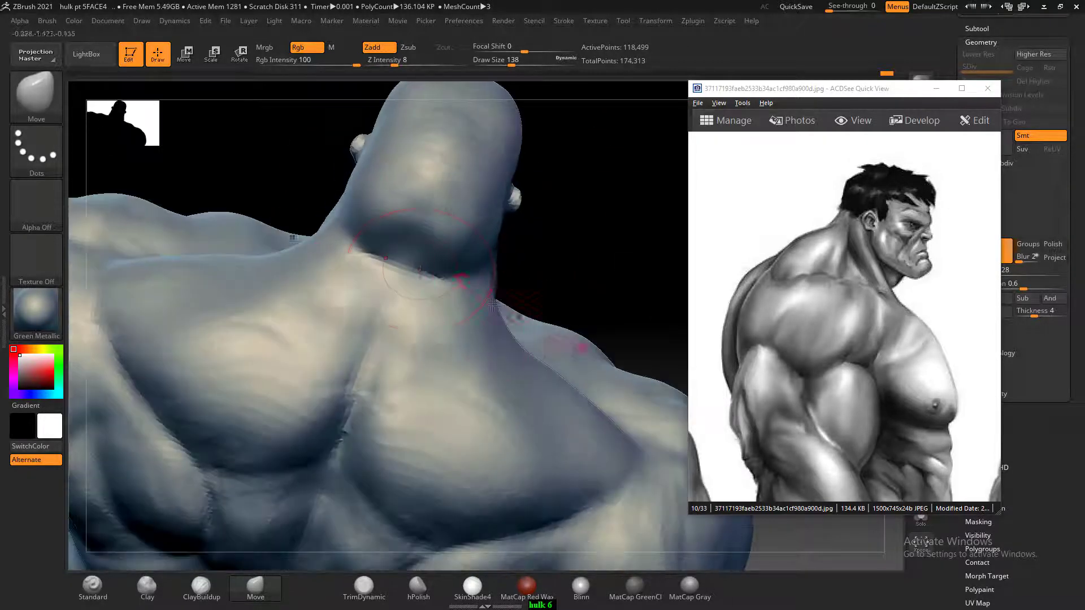
pyautogui.moveTo(565, 244)
pyautogui.mouseDown()
pyautogui.moveTo(583, 215)
pyautogui.moveTo(610, 232)
pyautogui.moveTo(341, 182)
pyautogui.mouseUp()
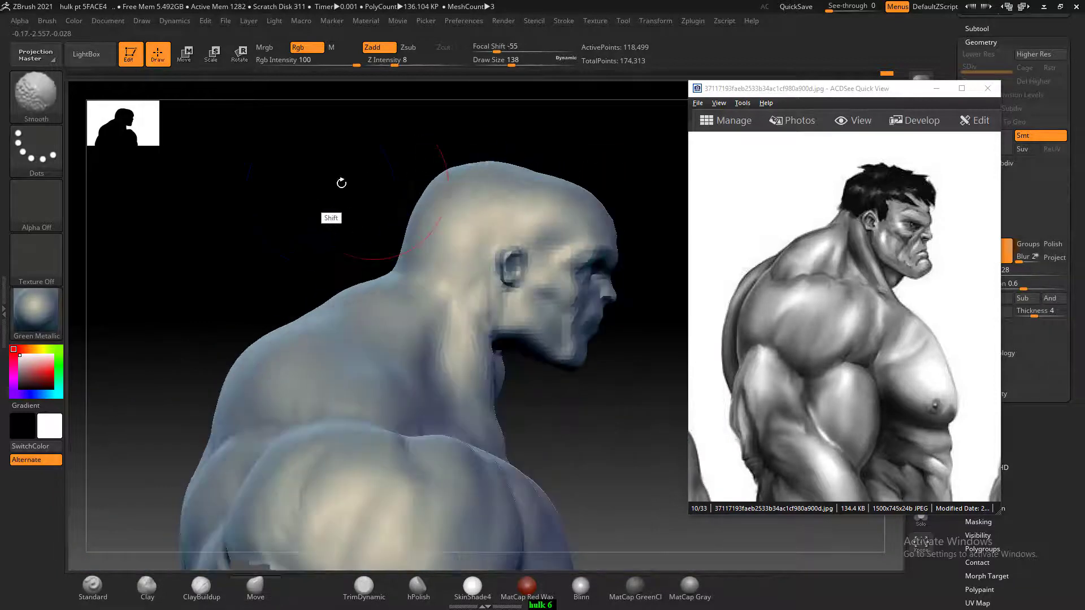
pyautogui.press('shift')
pyautogui.press('shift')
pyautogui.press('shift')
pyautogui.press('shift')
pyautogui.press('shift')
pyautogui.click(299, 158)
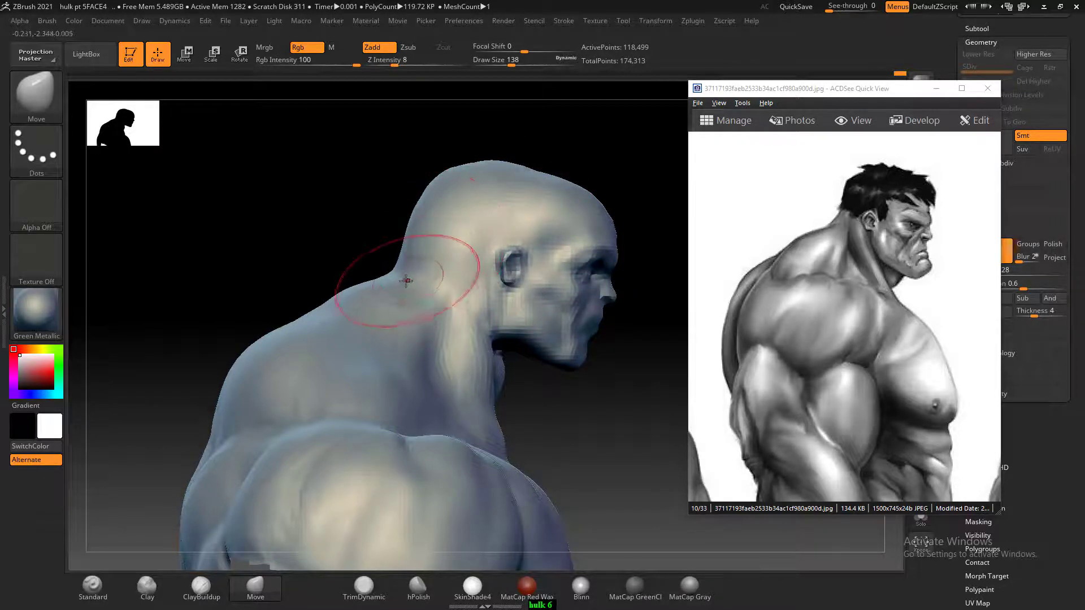
pyautogui.moveTo(370, 231); pyautogui.dragTo(356, 232)
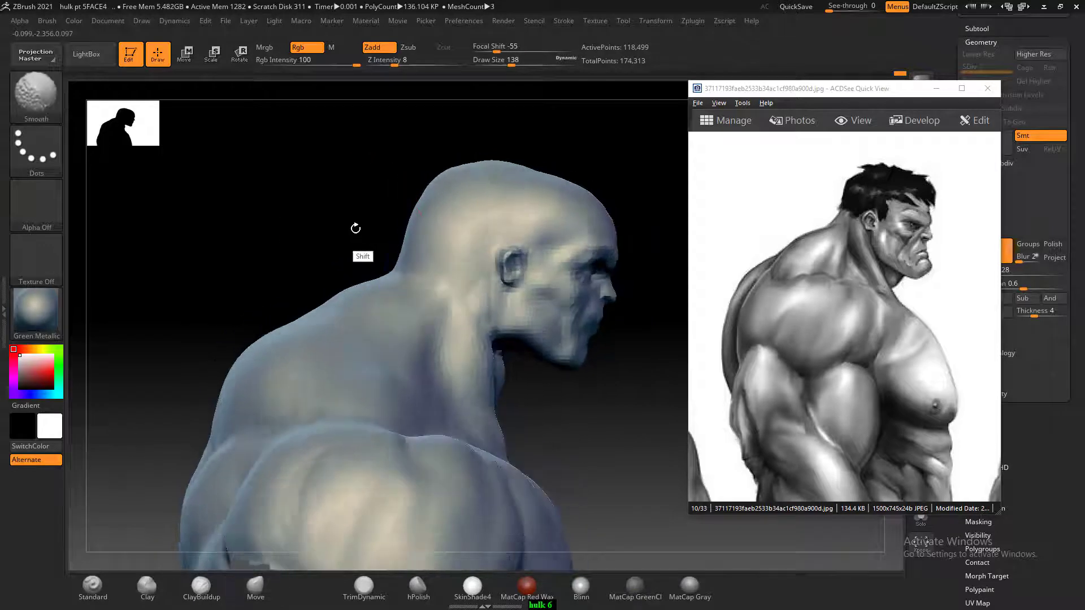
# - Adjust the underside of the jaw and the throat profile with the Move brush at draw size 94
pyautogui.press('[')
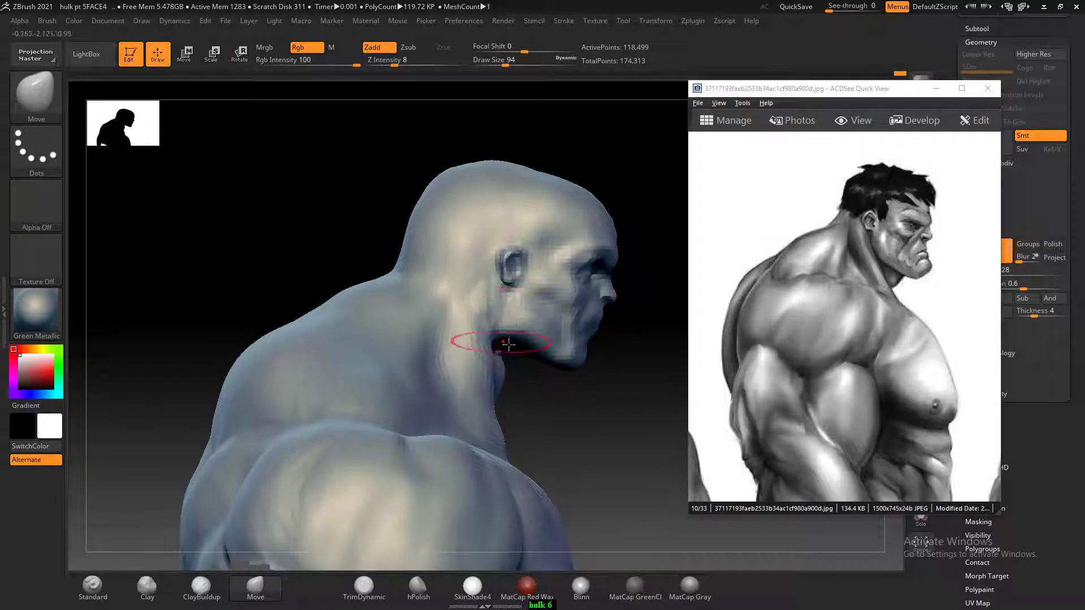
pyautogui.moveTo(601, 395)
pyautogui.mouseDown()
pyautogui.moveTo(622, 383)
pyautogui.moveTo(582, 381)
pyautogui.mouseUp()
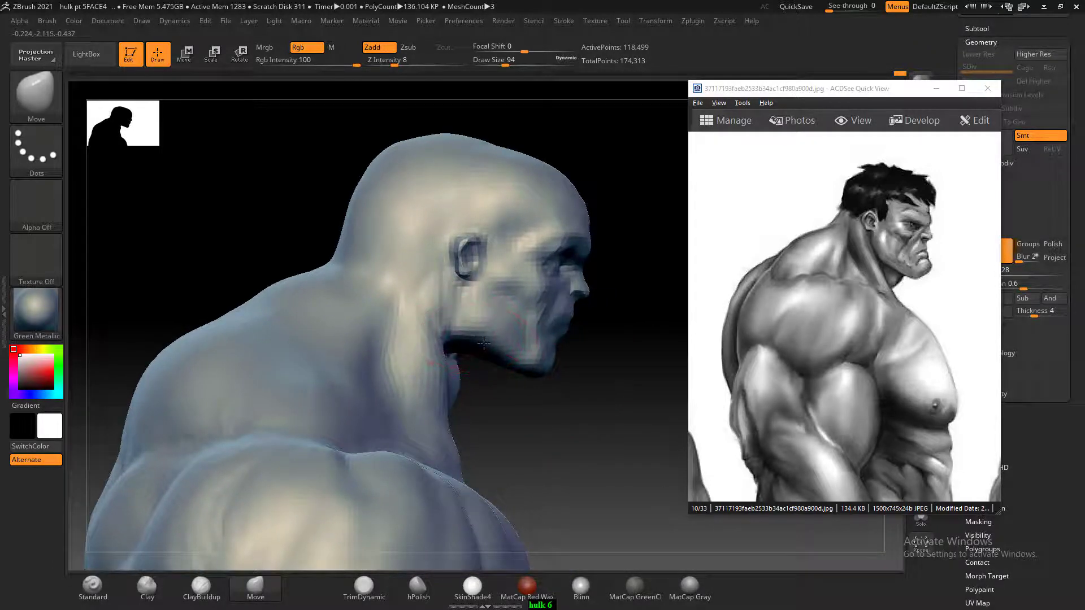
pyautogui.moveTo(562, 399)
pyautogui.mouseDown()
pyautogui.moveTo(574, 412)
pyautogui.moveTo(558, 412)
pyautogui.moveTo(572, 402)
pyautogui.mouseUp()
# - Raise long muscle strands down the side of the neck below the ear with the Standard brush at draw size 70
pyautogui.click(93, 587)
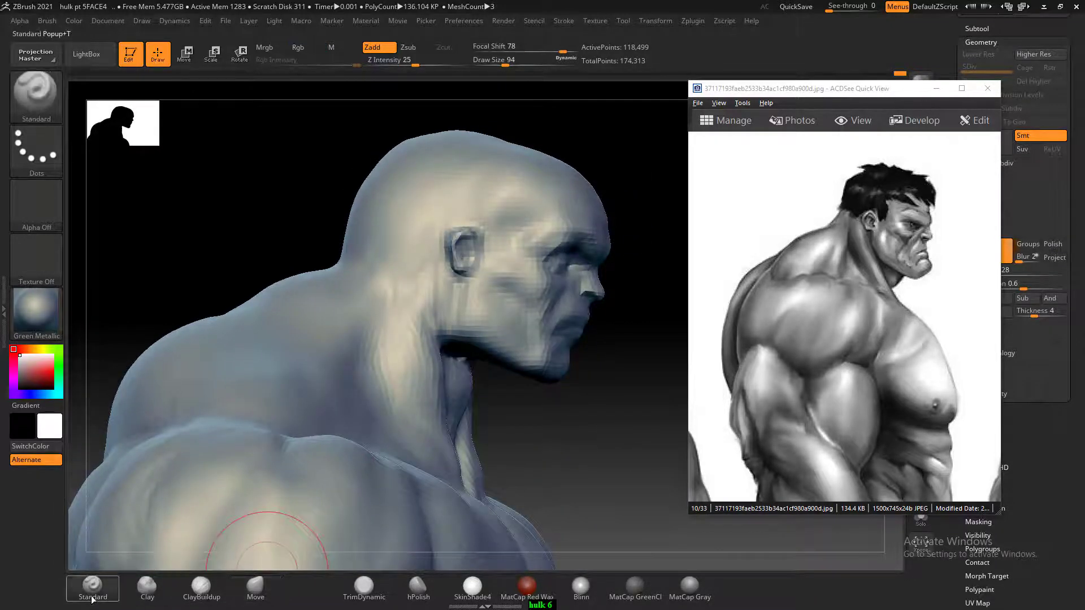
pyautogui.press('[')
pyautogui.press('[')
pyautogui.press('[')
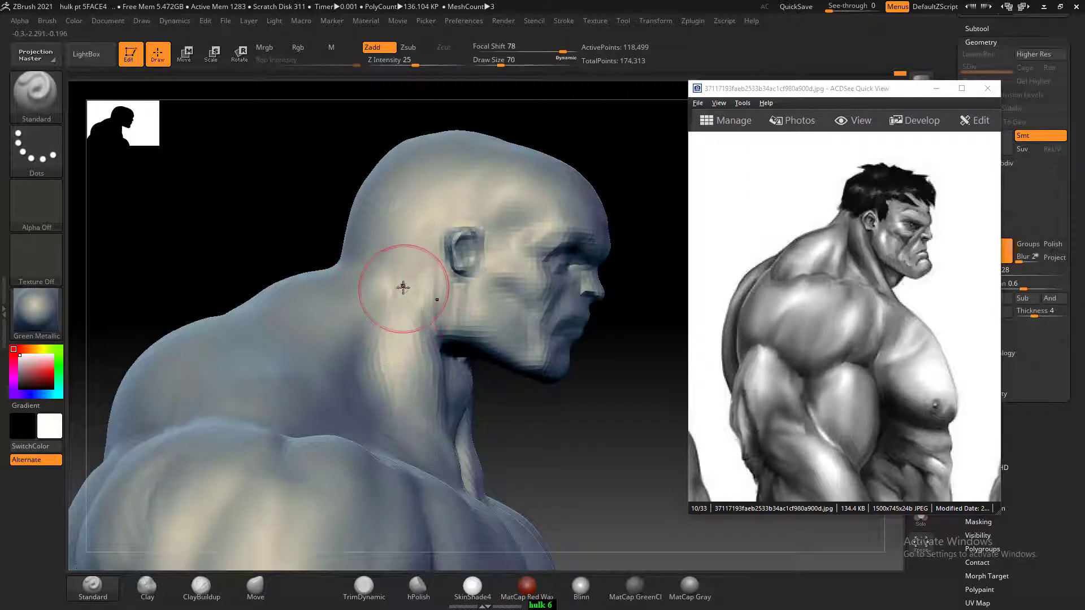
pyautogui.moveTo(402, 290)
pyautogui.mouseDown()
pyautogui.moveTo(417, 258)
pyautogui.moveTo(406, 358)
pyautogui.mouseUp()
pyautogui.moveTo(424, 276)
pyautogui.mouseDown()
pyautogui.moveTo(418, 368)
pyautogui.moveTo(403, 359)
pyautogui.mouseUp()
pyautogui.moveTo(402, 261); pyautogui.dragTo(400, 362)
# - Carve grooves along the rear edge of the side neck muscle down to its base with the Standard brush at draw size 58
pyautogui.keyDown('alt'); pyautogui.moveTo(391, 289); pyautogui.dragTo(387, 402); pyautogui.keyUp('alt')
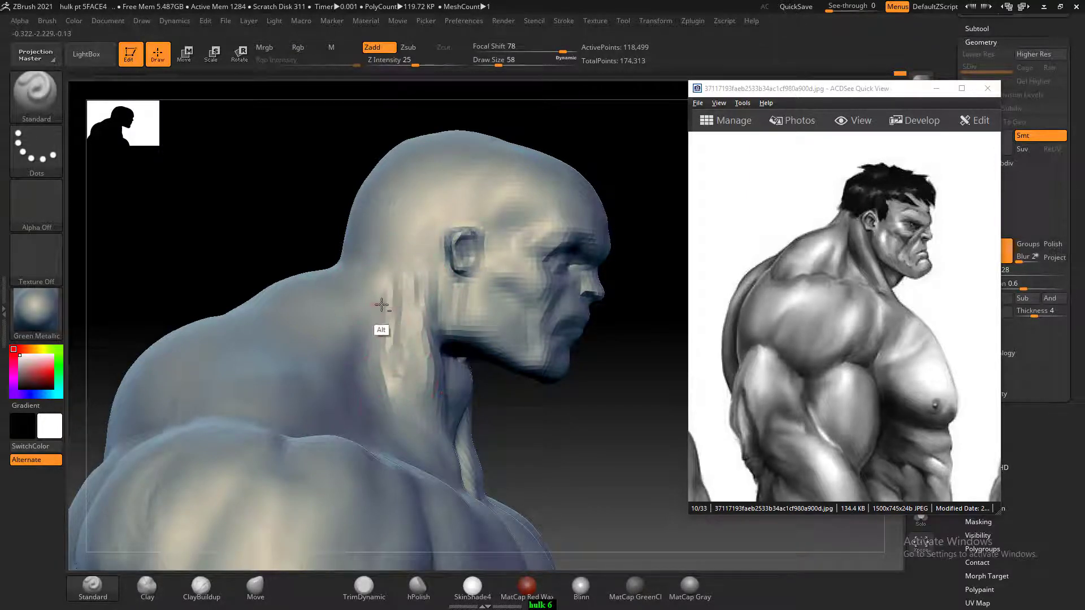
pyautogui.keyDown('alt'); pyautogui.moveTo(381, 306); pyautogui.dragTo(388, 406); pyautogui.keyUp('alt')
pyautogui.keyDown('alt'); pyautogui.moveTo(392, 286); pyautogui.dragTo(381, 344); pyautogui.keyUp('alt')
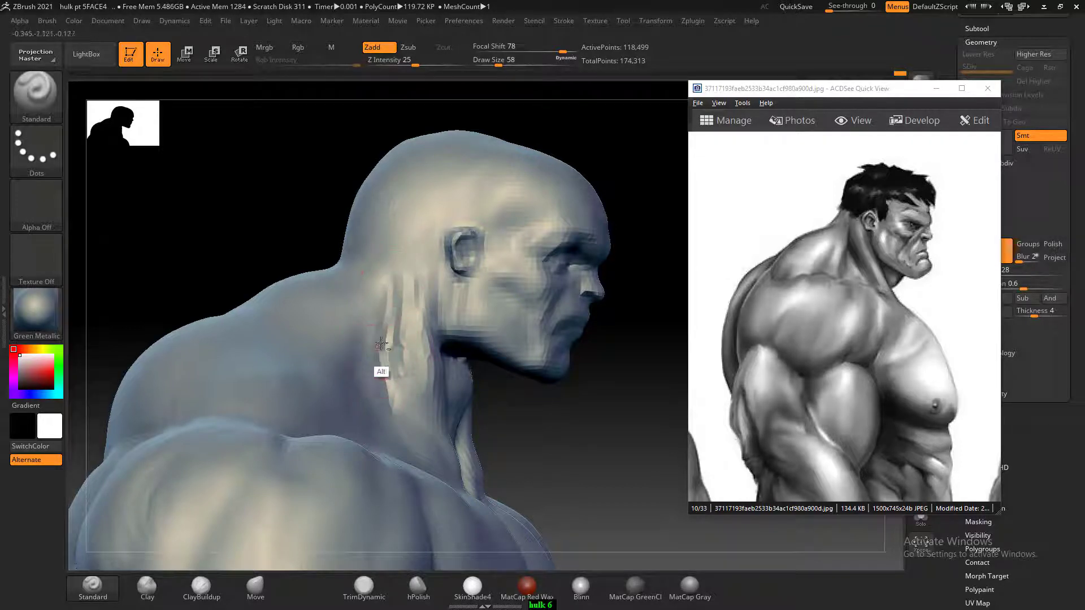
pyautogui.moveTo(328, 250); pyautogui.dragTo(274, 255)
pyautogui.moveTo(383, 334)
pyautogui.mouseDown()
pyautogui.moveTo(400, 446)
pyautogui.moveTo(381, 429)
pyautogui.mouseUp()
pyautogui.moveTo(334, 242); pyautogui.dragTo(332, 235)
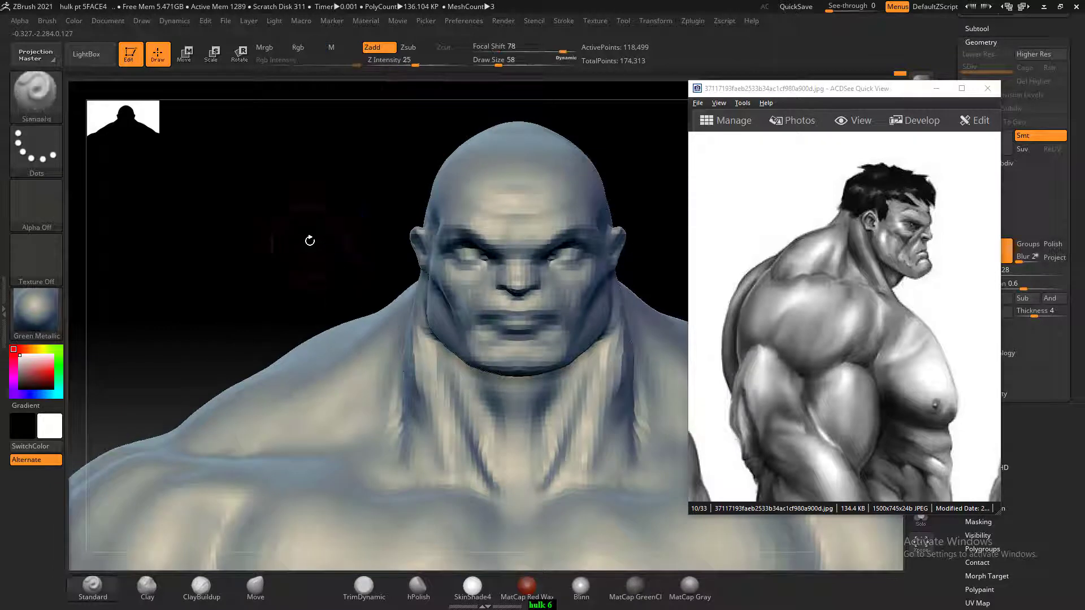
pyautogui.moveTo(393, 423); pyautogui.dragTo(395, 451)
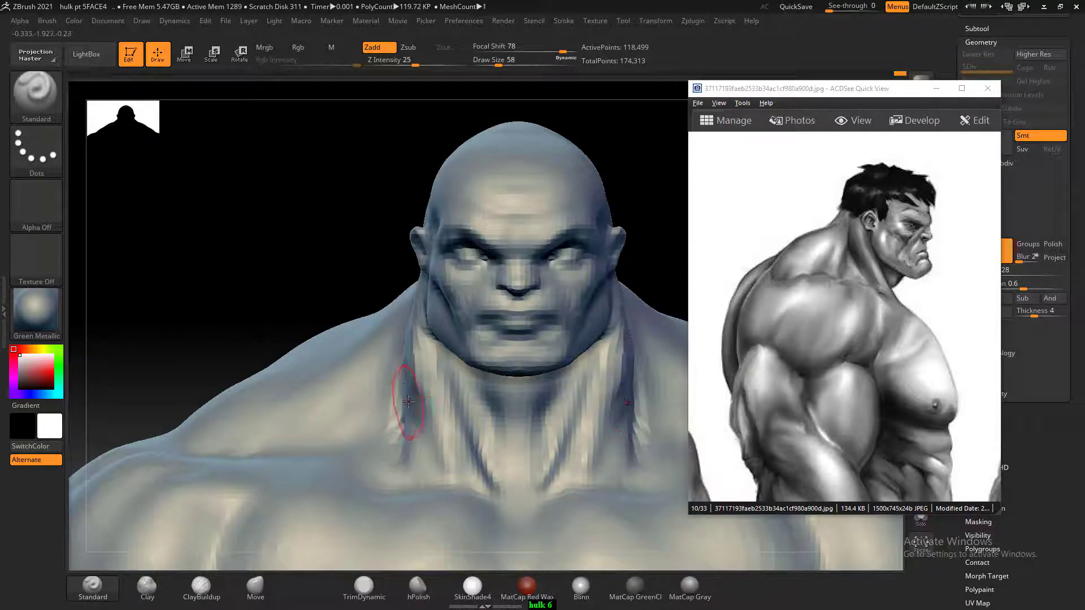
# - Cut diagonal fiber grooves into the front of the trapezius with the Standard brush at draw size 58, comparing with the front-view Hulk figure
pyautogui.moveTo(265, 231); pyautogui.dragTo(308, 248)
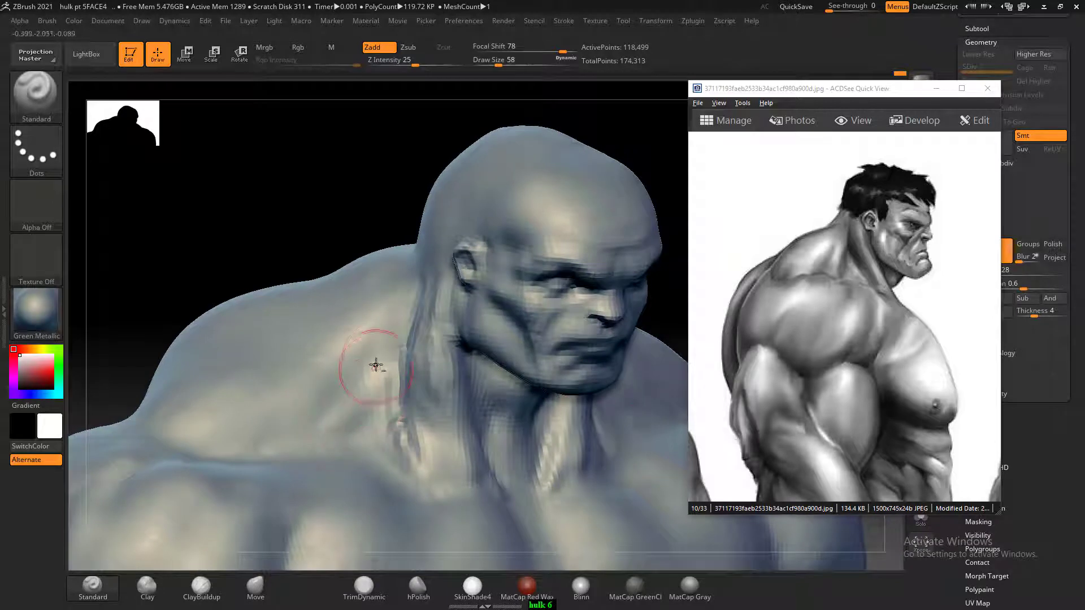
pyautogui.keyDown('alt'); pyautogui.moveTo(375, 365); pyautogui.dragTo(307, 421); pyautogui.keyUp('alt')
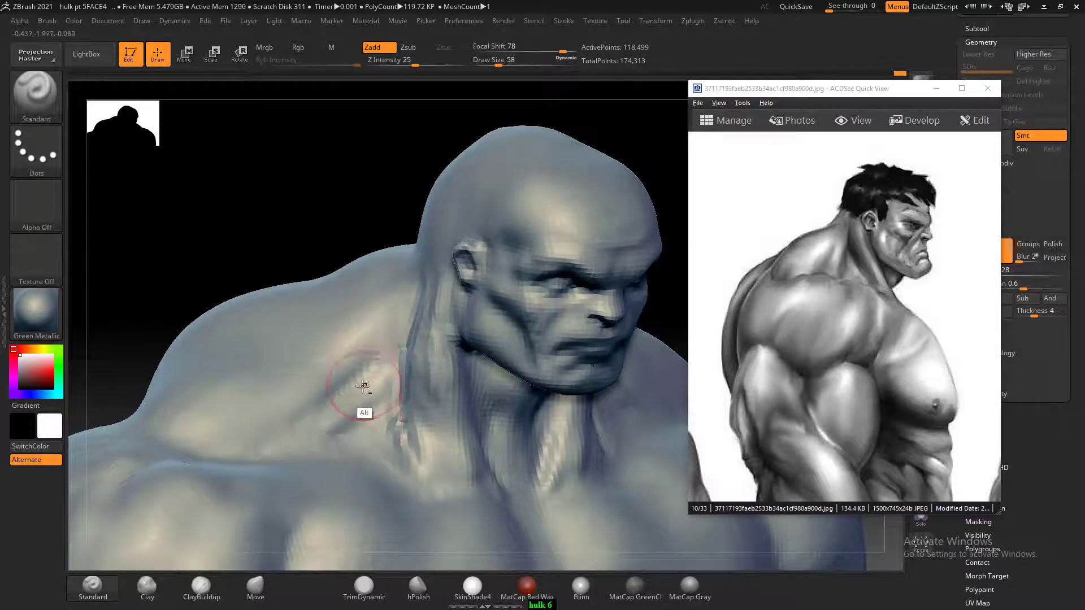
pyautogui.keyDown('shift'); pyautogui.moveTo(271, 242); pyautogui.dragTo(259, 234); pyautogui.keyUp('shift')
pyautogui.moveTo(964, 295)
pyautogui.mouseDown()
pyautogui.moveTo(901, 293)
pyautogui.moveTo(980, 294)
pyautogui.mouseUp()
pyautogui.moveTo(774, 292); pyautogui.dragTo(911, 300)
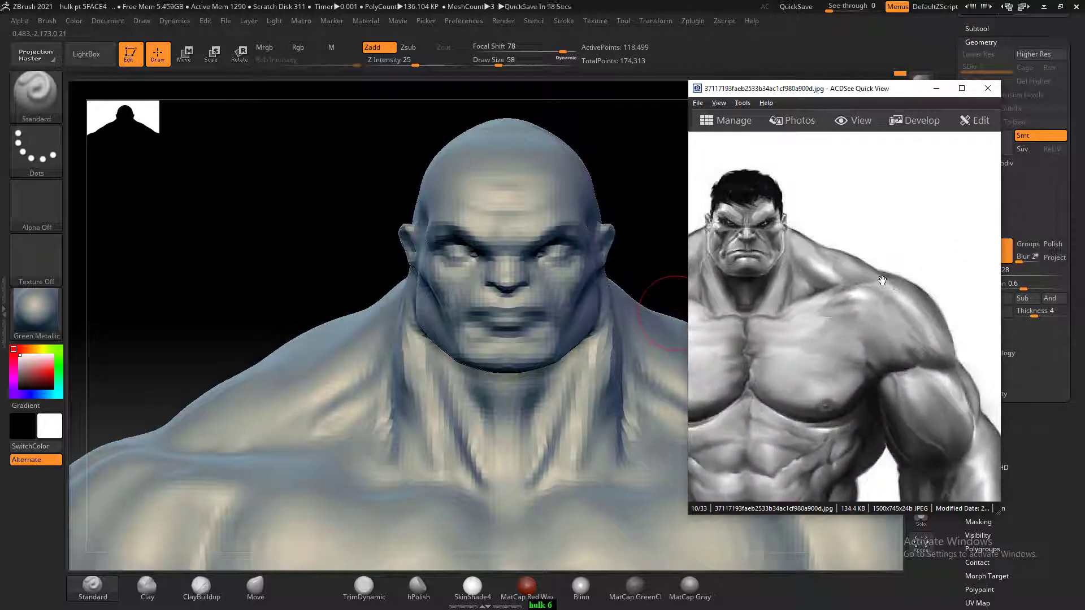
pyautogui.click(331, 374)
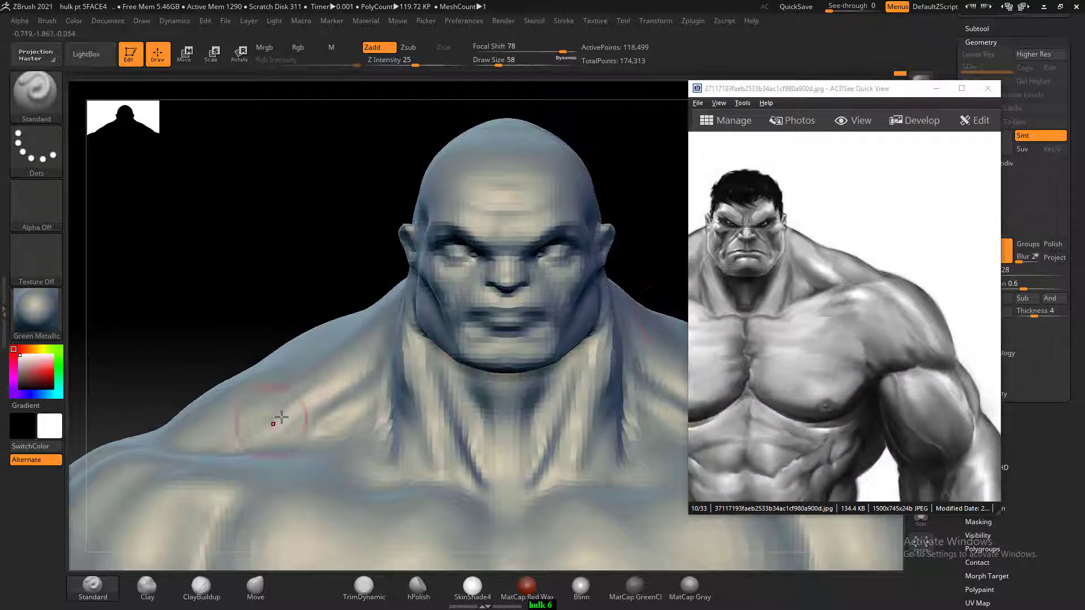
pyautogui.moveTo(336, 358)
pyautogui.keyDown('shift'); pyautogui.mouseDown()
pyautogui.moveTo(351, 404)
pyautogui.moveTo(364, 386)
pyautogui.mouseUp(); pyautogui.keyUp('shift')
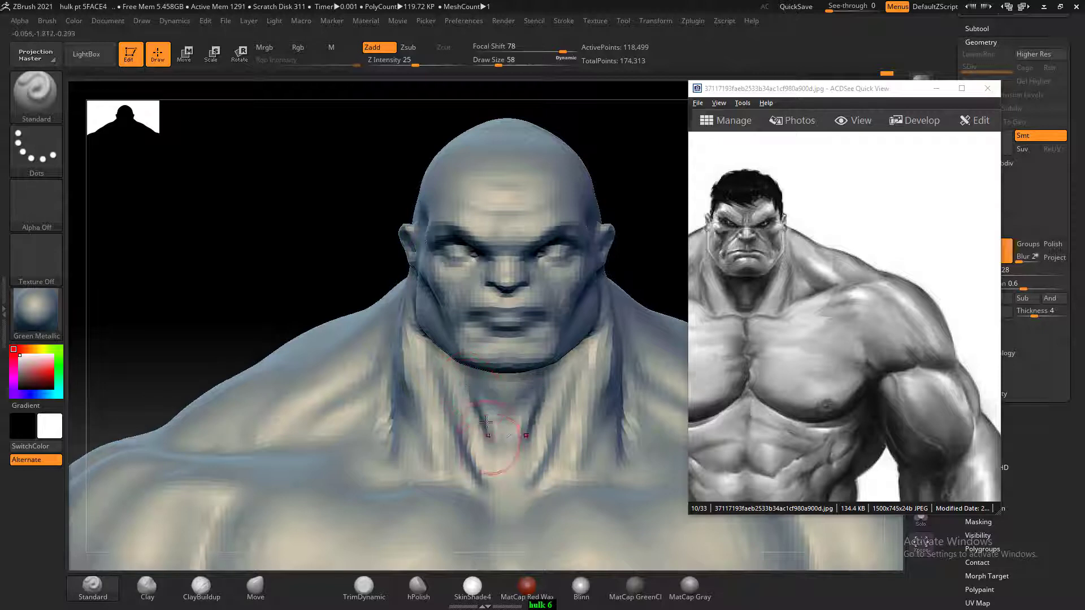
# - Refine the grooves at the sides of the neck and the inner ends of the collarbones with the Standard brush at draw size 58
pyautogui.press('shift')
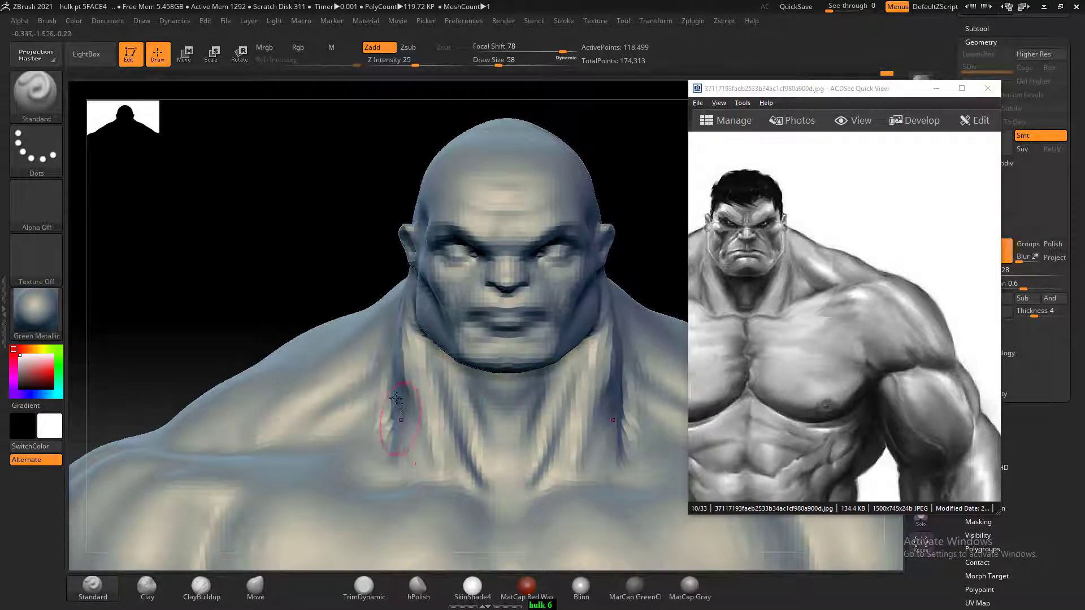
pyautogui.press('shift')
pyautogui.press('alt')
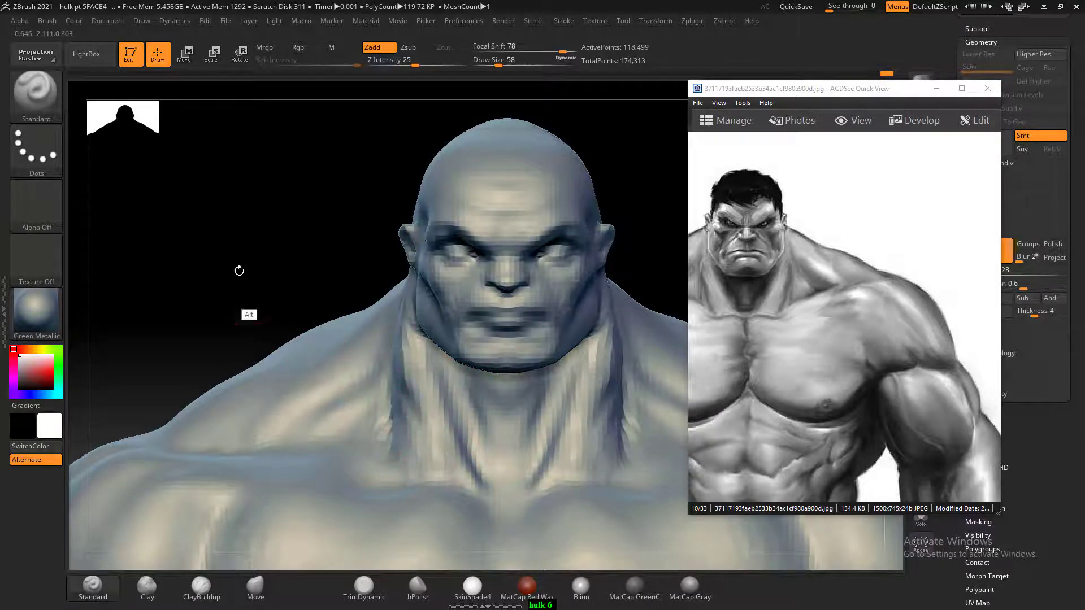
pyautogui.keyDown('alt'); pyautogui.moveTo(239, 271); pyautogui.dragTo(221, 186); pyautogui.keyUp('alt')
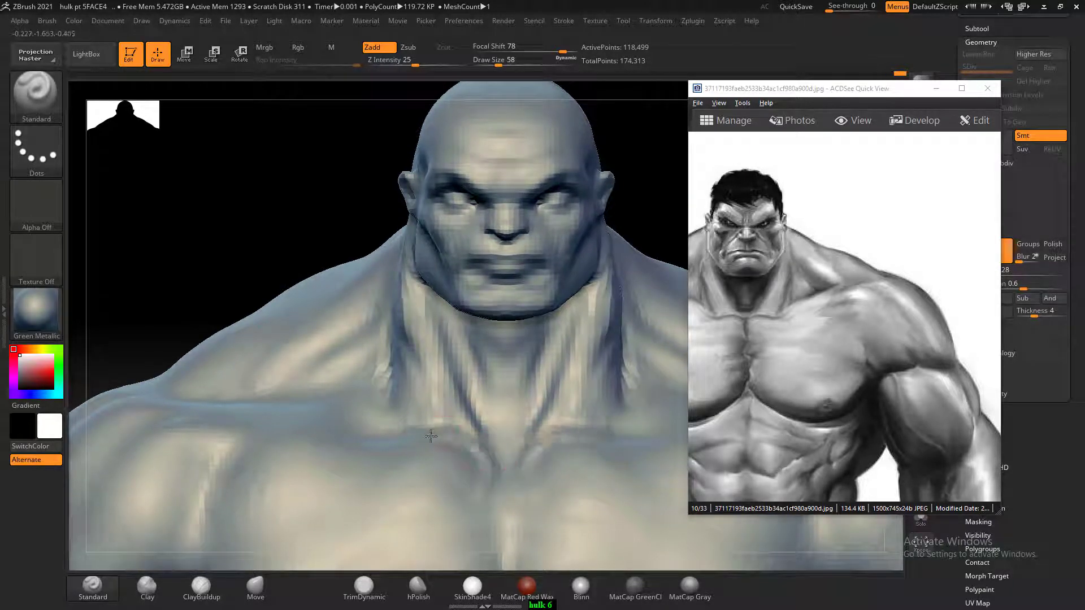
pyautogui.moveTo(257, 232)
pyautogui.mouseDown()
pyautogui.moveTo(272, 224)
pyautogui.moveTo(231, 178)
pyautogui.mouseUp()
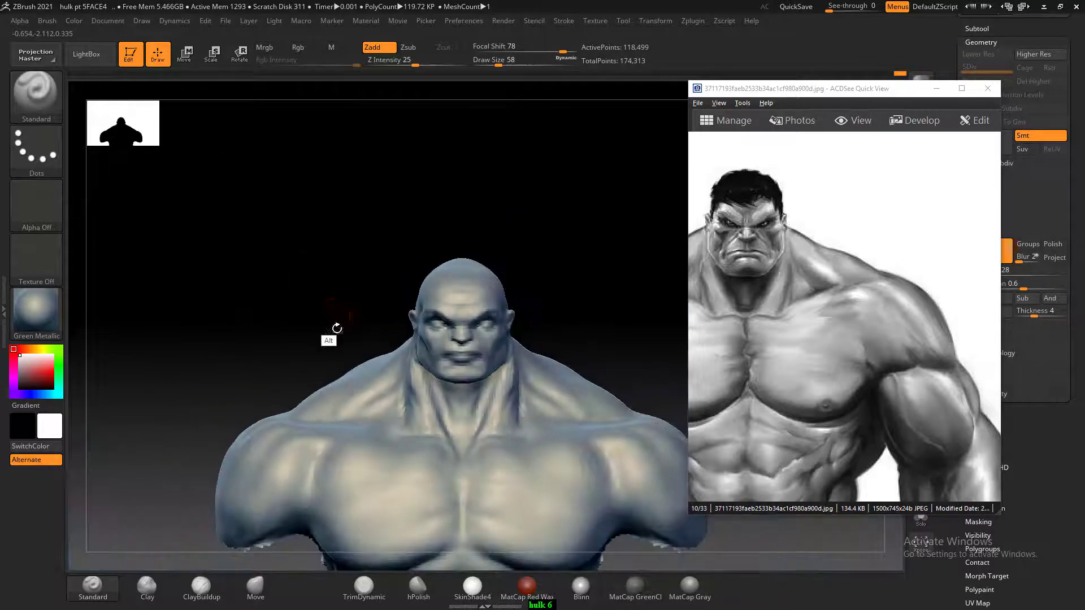
pyautogui.moveTo(269, 319)
pyautogui.keyDown('alt'); pyautogui.mouseDown()
pyautogui.moveTo(260, 278)
pyautogui.moveTo(274, 290)
pyautogui.mouseUp(); pyautogui.keyUp('alt')
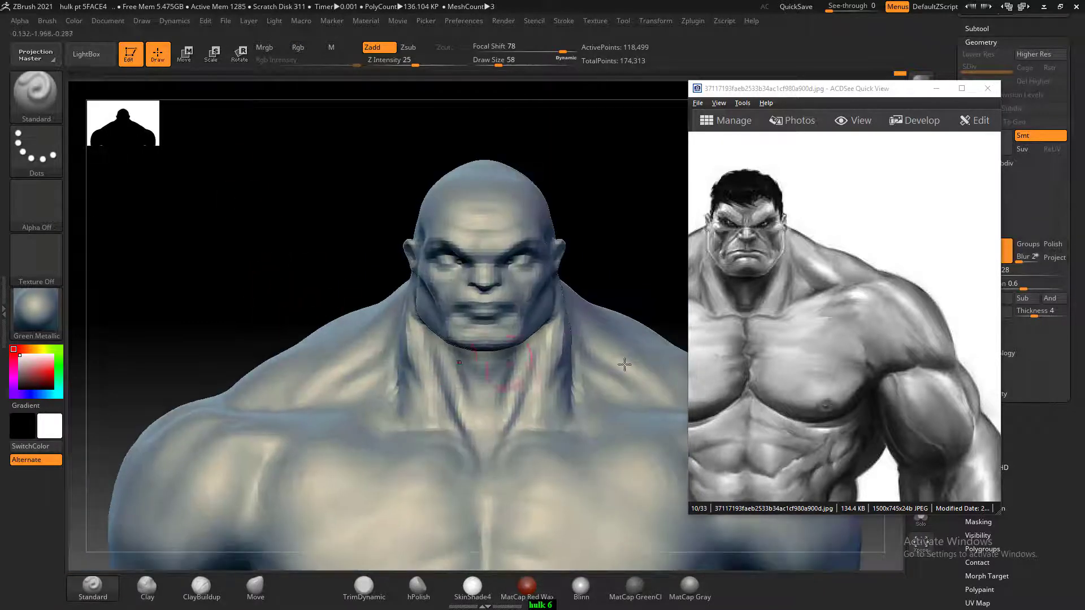
# - Add fine muscle striations to the inner pectorals beside the sternum with the Standard brush at draw size 46, following the front-view reference
pyautogui.keyDown('alt'); pyautogui.moveTo(252, 238); pyautogui.dragTo(258, 182); pyautogui.keyUp('alt')
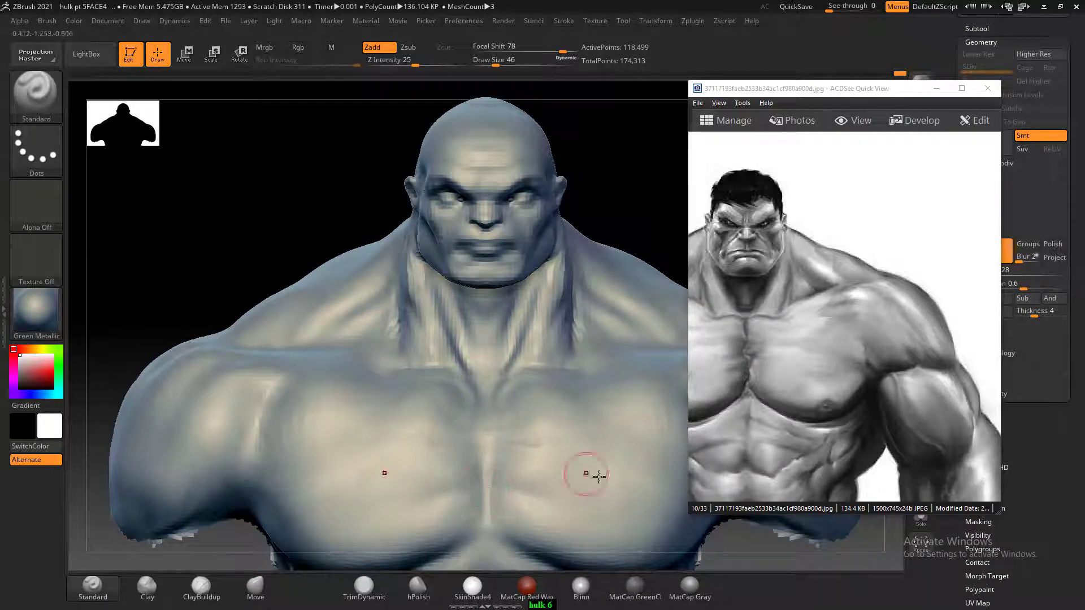
pyautogui.moveTo(782, 363); pyautogui.dragTo(952, 340)
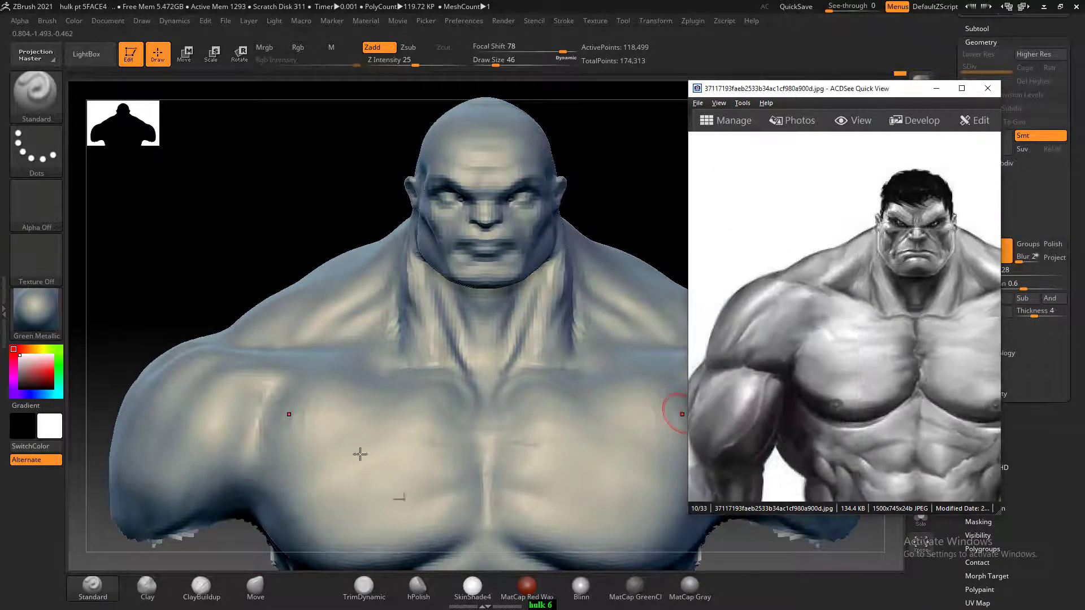
pyautogui.press('alt')
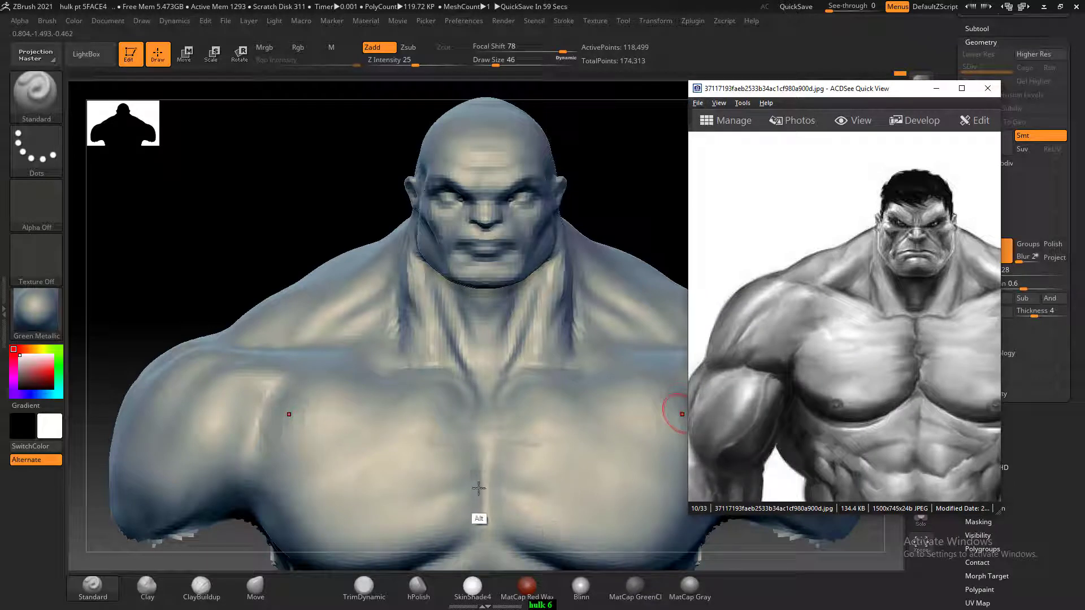
pyautogui.keyDown('alt'); pyautogui.moveTo(184, 243); pyautogui.dragTo(334, 426); pyautogui.keyUp('alt')
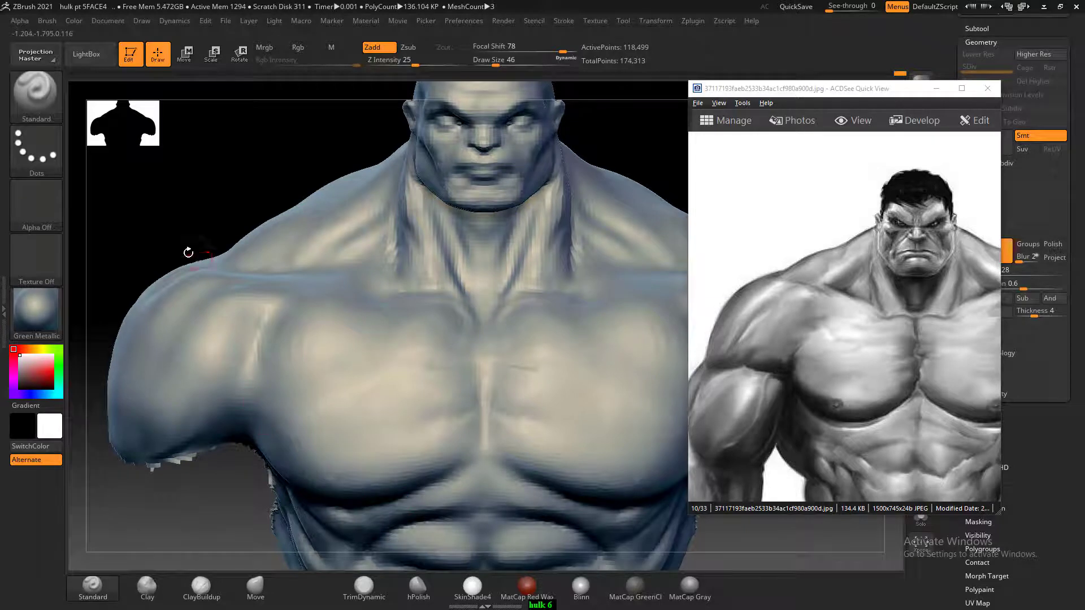
# - Sculpt small nipples on the lower outer pectorals with the Standard brush at draw size 34
pyautogui.moveTo(189, 252)
pyautogui.keyDown('alt'); pyautogui.mouseDown()
pyautogui.moveTo(157, 221)
pyautogui.moveTo(147, 235)
pyautogui.moveTo(422, 458)
pyautogui.mouseUp(); pyautogui.keyUp('alt')
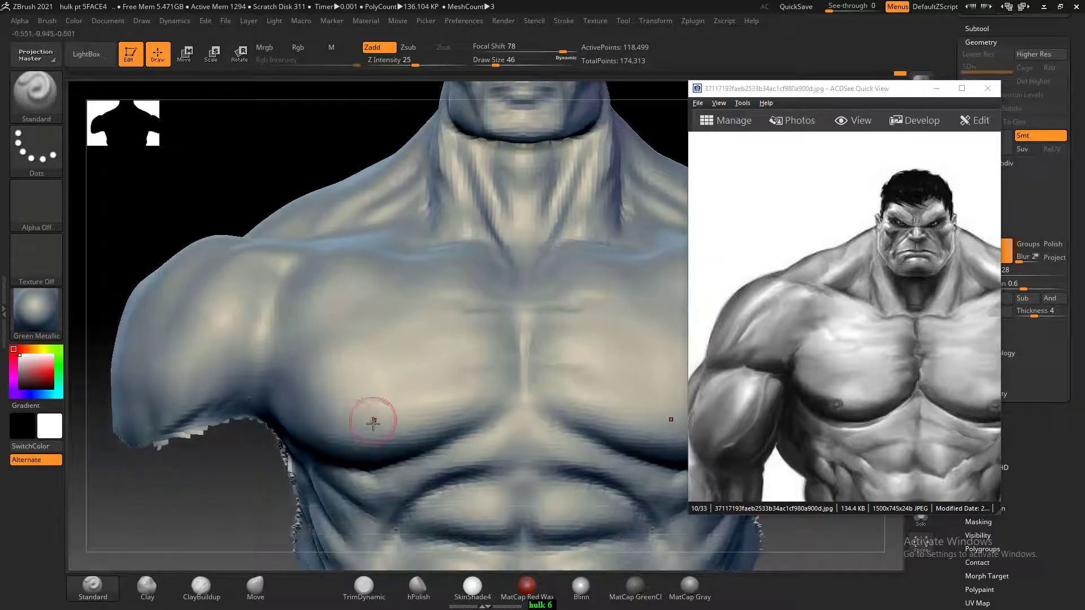
pyautogui.press('[')
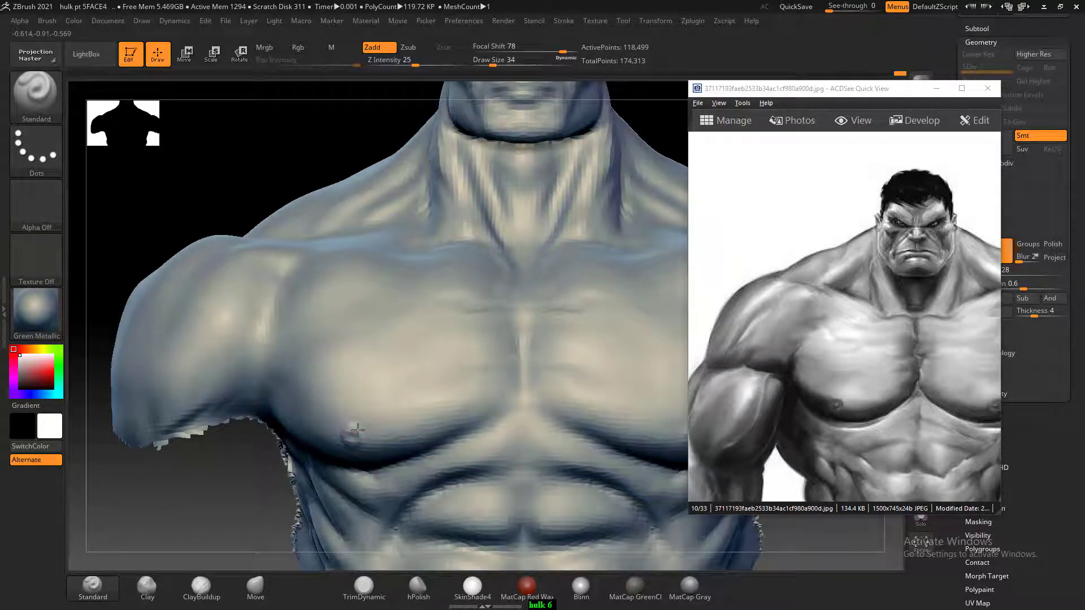
pyautogui.moveTo(266, 288)
pyautogui.keyDown('alt'); pyautogui.mouseDown()
pyautogui.moveTo(220, 174)
pyautogui.moveTo(208, 172)
pyautogui.moveTo(236, 238)
pyautogui.mouseUp(); pyautogui.keyUp('alt')
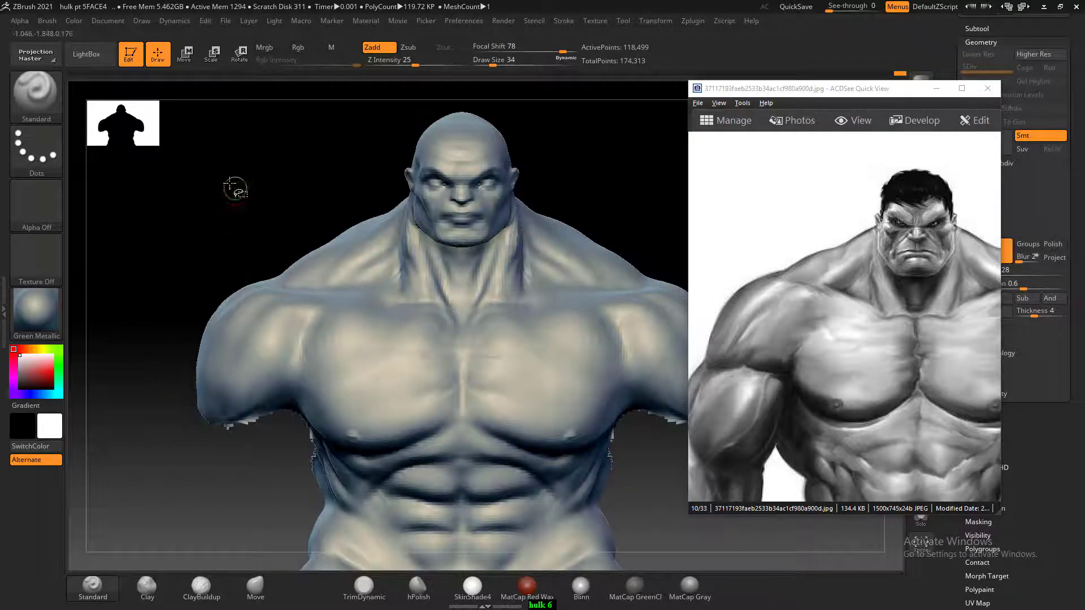
# - Unhide the rest of the body, frame the full figure and bring the reference's torso into view for comparison
pyautogui.keyDown('ctrl'); pyautogui.keyDown('shift'); pyautogui.click(241, 182); pyautogui.keyUp('shift'); pyautogui.keyUp('ctrl')
pyautogui.moveTo(235, 177); pyautogui.dragTo(208, 170)
pyautogui.press('f')
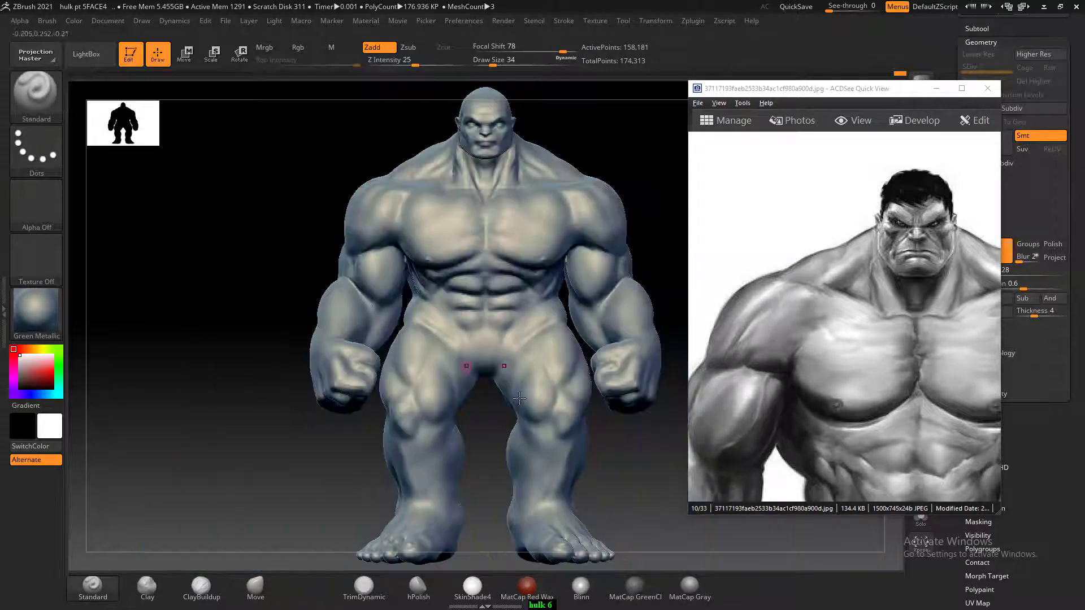
pyautogui.keyDown('alt'); pyautogui.moveTo(631, 454); pyautogui.dragTo(577, 466); pyautogui.keyUp('alt')
pyautogui.moveTo(846, 418); pyautogui.dragTo(845, 306)
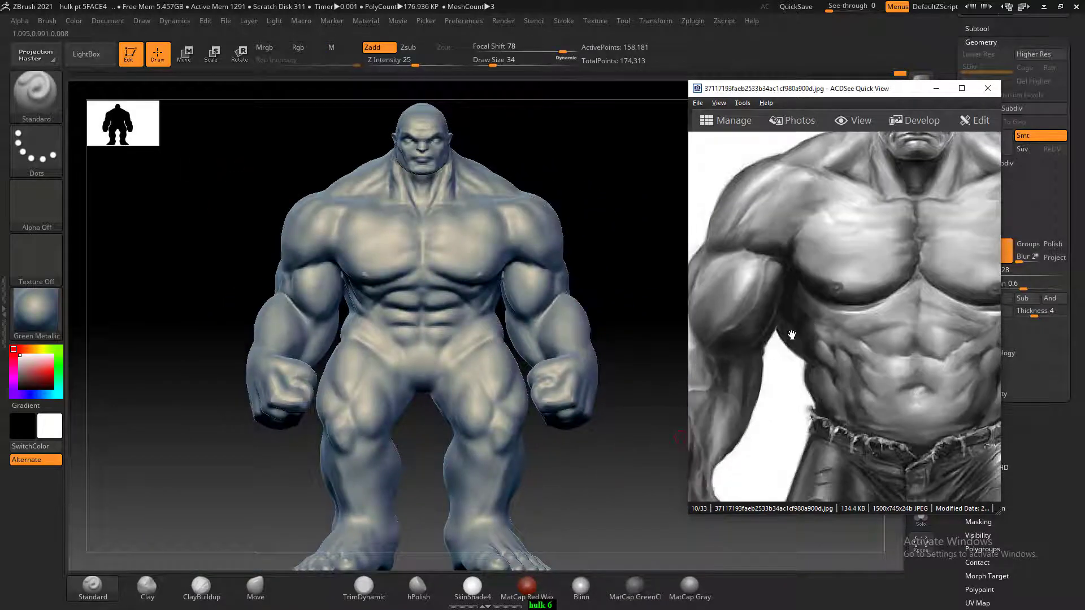
# - Work over the lower abdomen with the ClayBuildup brush at draw size 34 and bring up the UFC fighter reference
pyautogui.moveTo(613, 446)
pyautogui.mouseDown()
pyautogui.moveTo(622, 485)
pyautogui.moveTo(570, 489)
pyautogui.mouseUp()
pyautogui.click(201, 588)
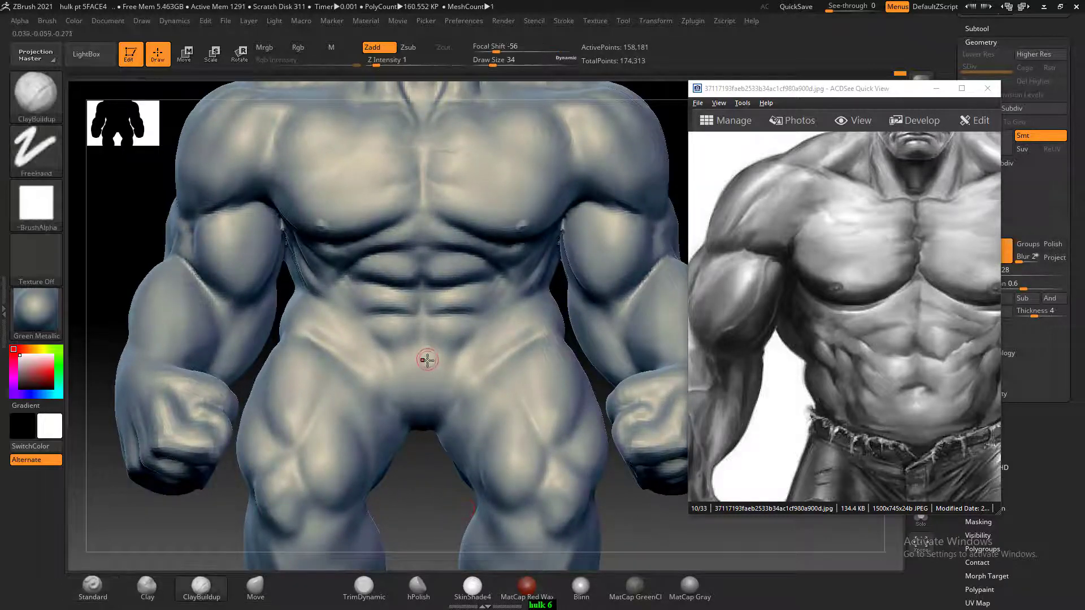
pyautogui.moveTo(426, 362); pyautogui.dragTo(400, 360)
pyautogui.moveTo(883, 361); pyautogui.dragTo(825, 332)
pyautogui.scroll(1, 821, 332)
pyautogui.scroll(-2, 830, 339)
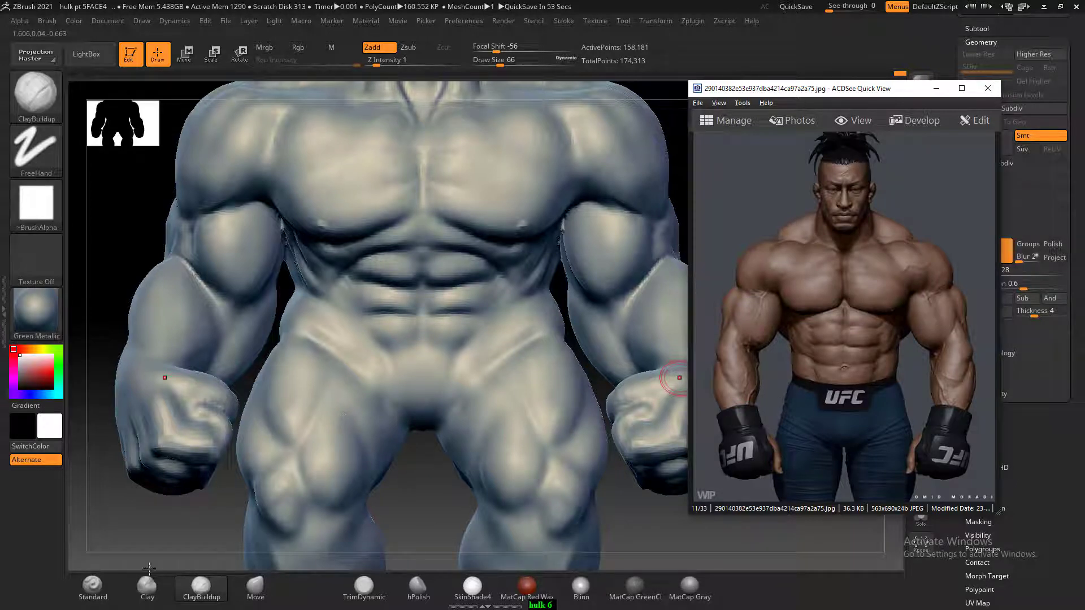
# - Carve the creases between the lower abdomen and groin with the Standard brush at draw size 66, then soften them with ClayBuildup
pyautogui.click(92, 587)
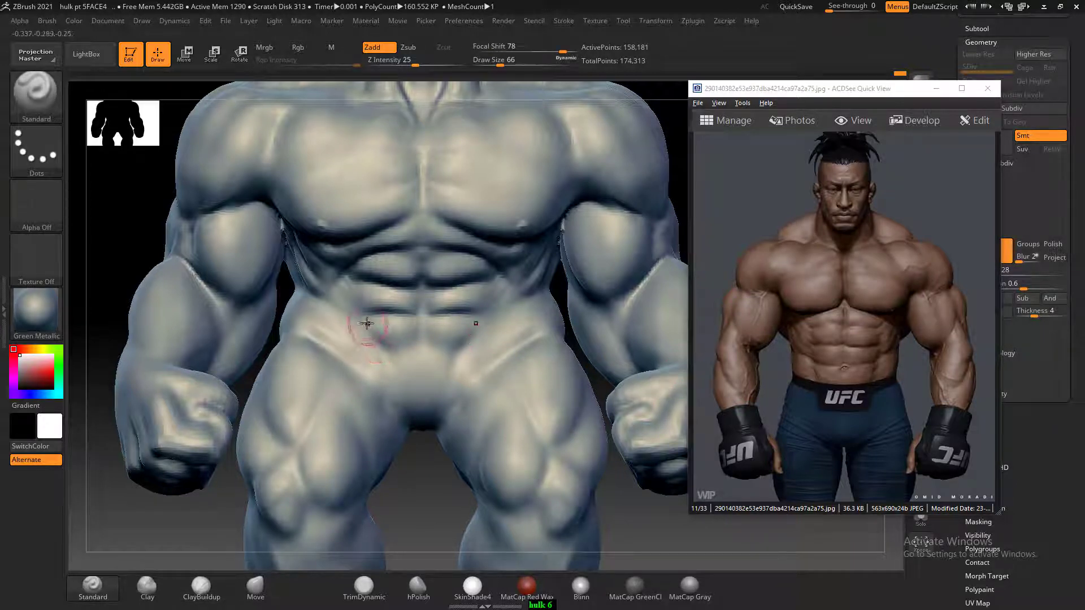
pyautogui.moveTo(366, 323)
pyautogui.keyDown('alt'); pyautogui.mouseDown()
pyautogui.moveTo(368, 357)
pyautogui.moveTo(364, 341)
pyautogui.moveTo(387, 385)
pyautogui.moveTo(376, 346)
pyautogui.moveTo(380, 375)
pyautogui.mouseUp(); pyautogui.keyUp('alt')
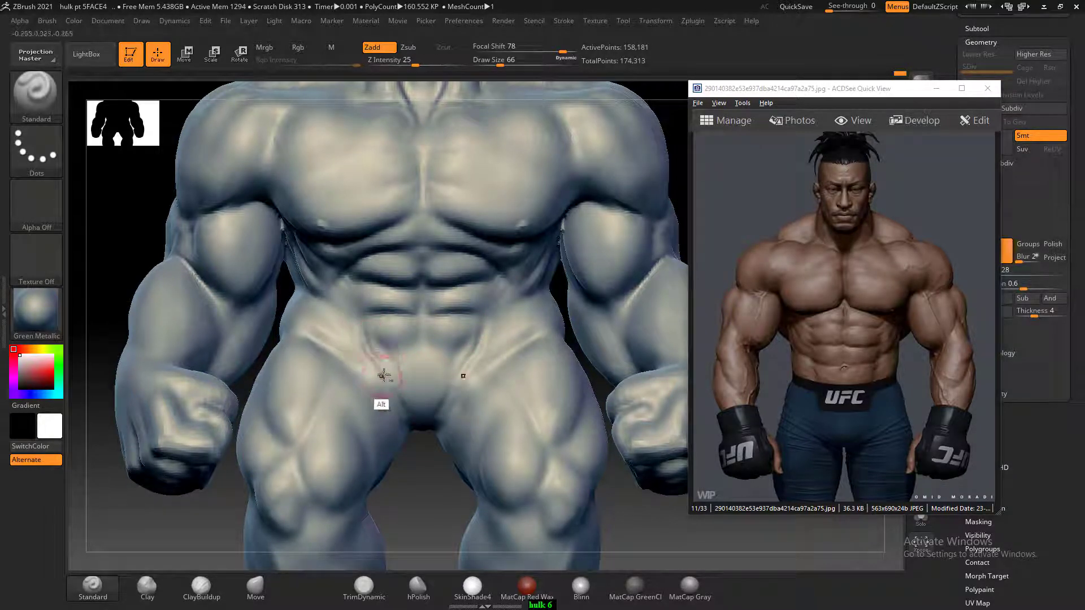
pyautogui.click(202, 588)
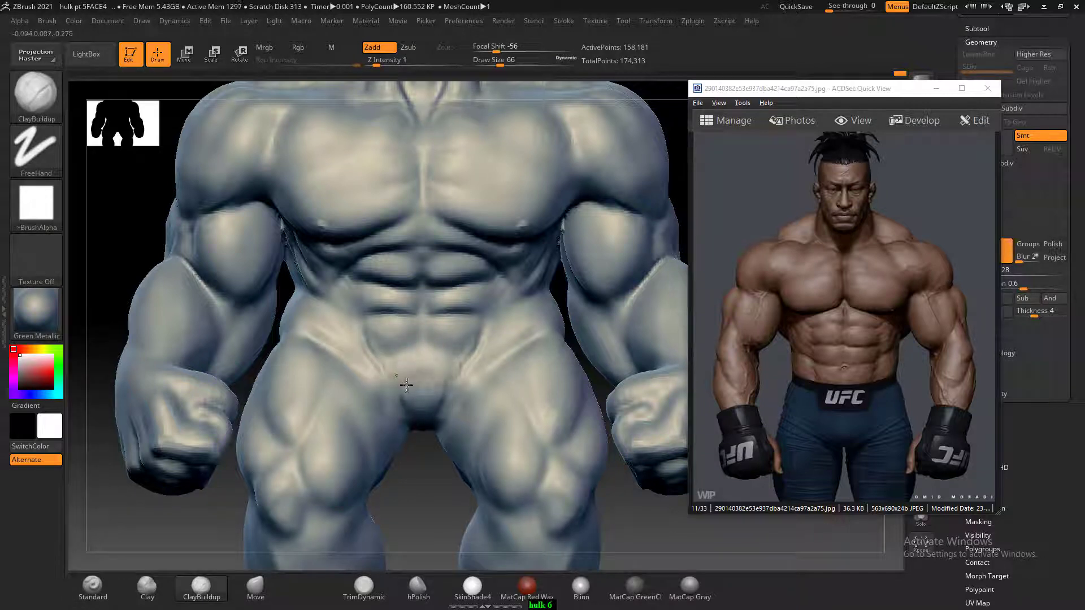
pyautogui.press('shift')
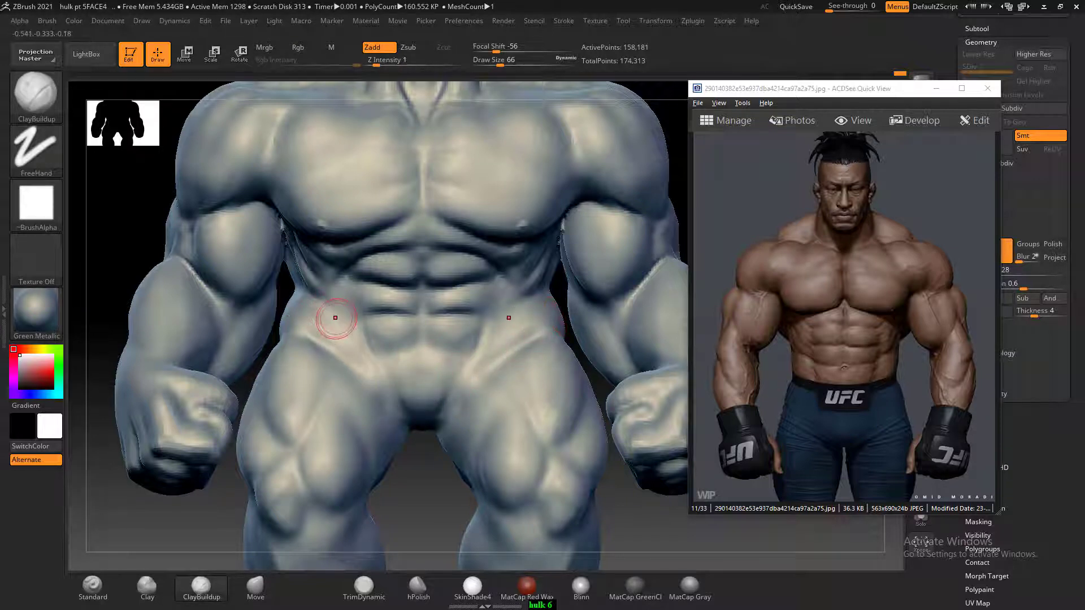
# - Browse the remaining facial anatomy and Hulk reference images for a suitable torso reference
pyautogui.click(772, 344)
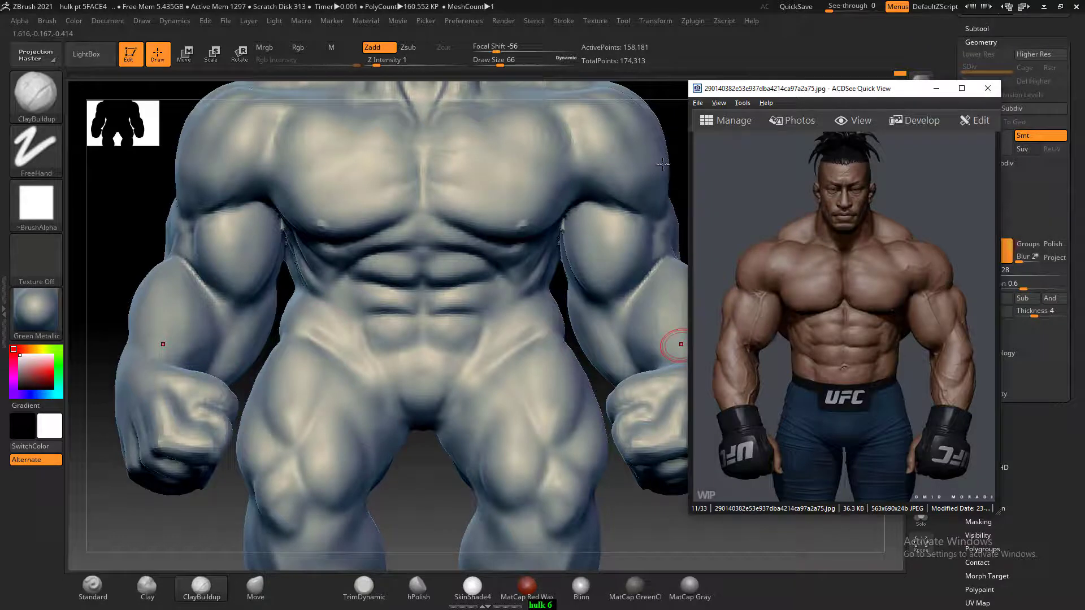
pyautogui.scroll(-3, 833, 273)
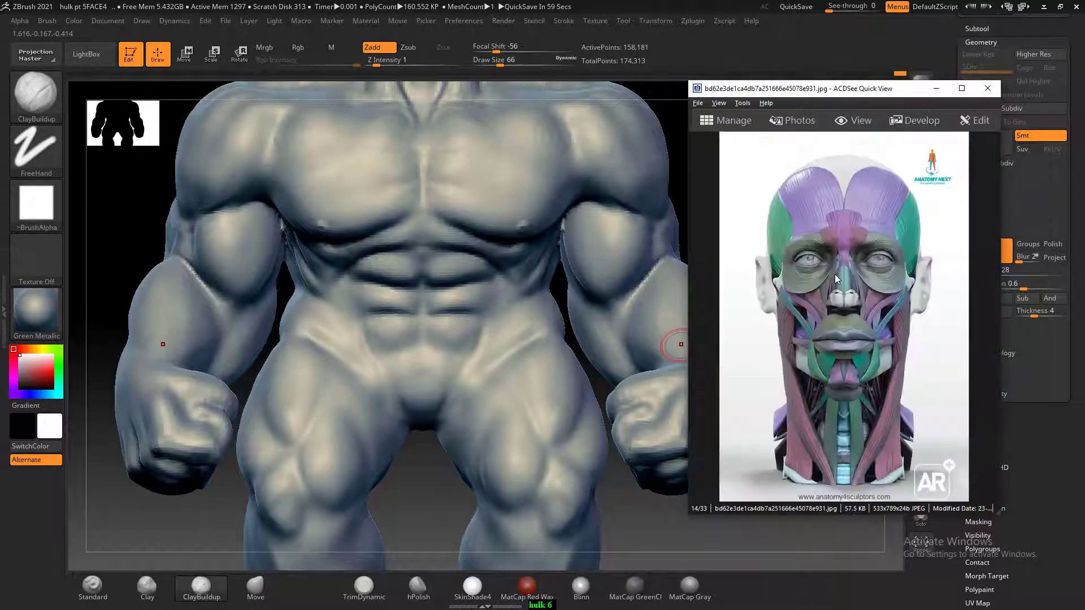
pyautogui.scroll(1, 833, 274)
pyautogui.scroll(-7, 833, 274)
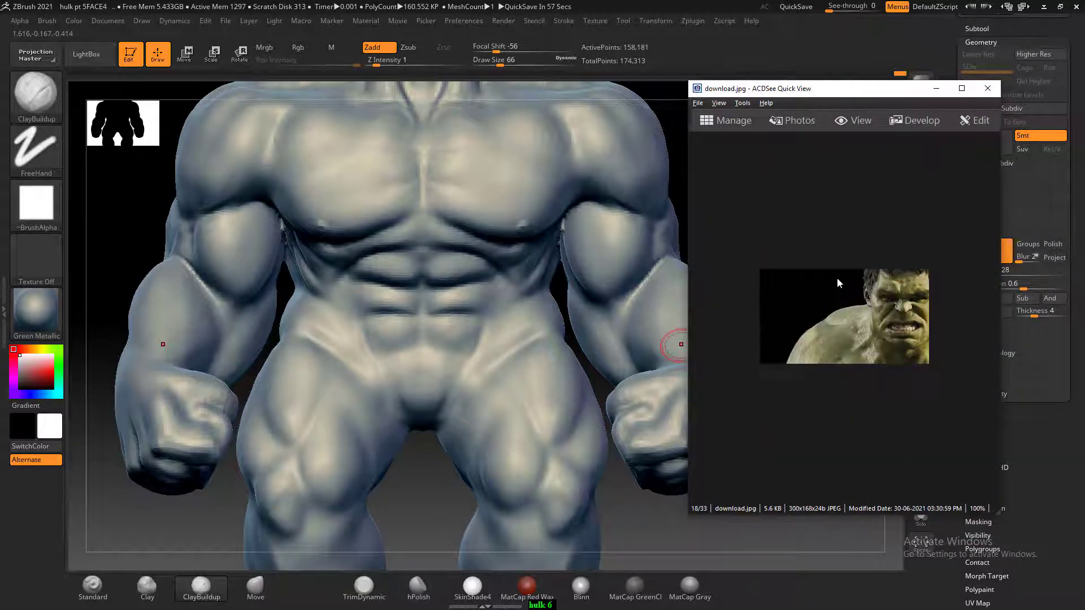
pyautogui.scroll(-5, 841, 282)
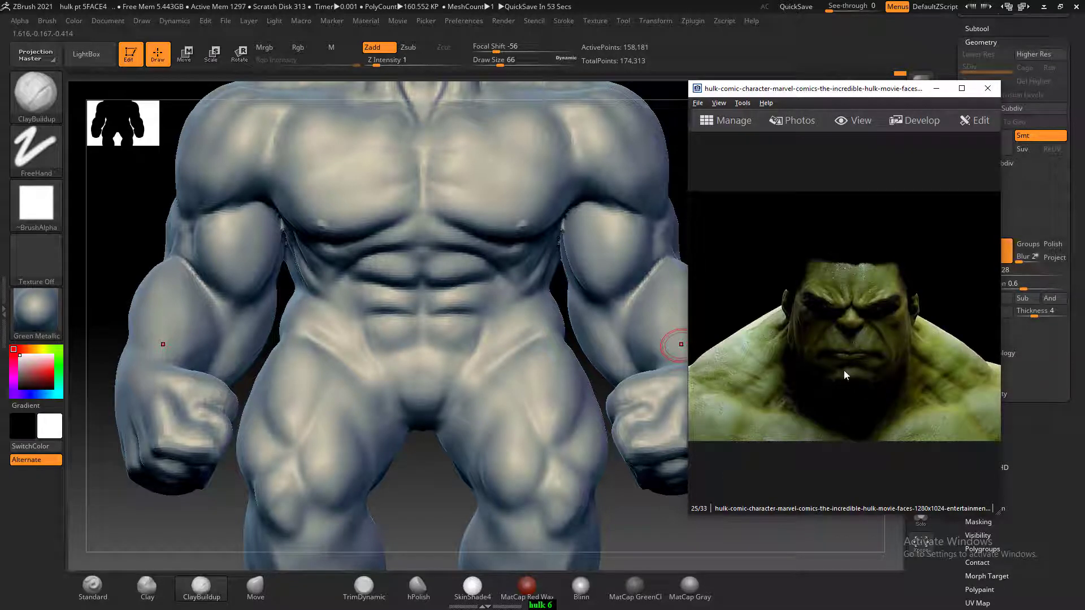
pyautogui.scroll(-8, 853, 338)
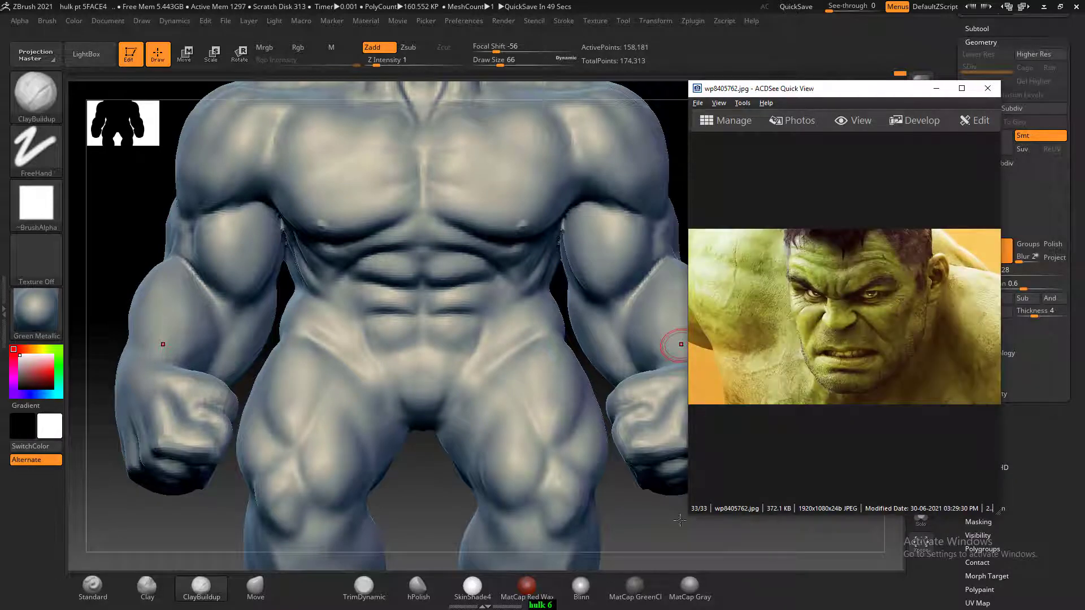
# - Build up the pubic area and lower abdomen with ClayBuildup at draw size 66 and smooth the strokes
pyautogui.moveTo(648, 502); pyautogui.dragTo(644, 502)
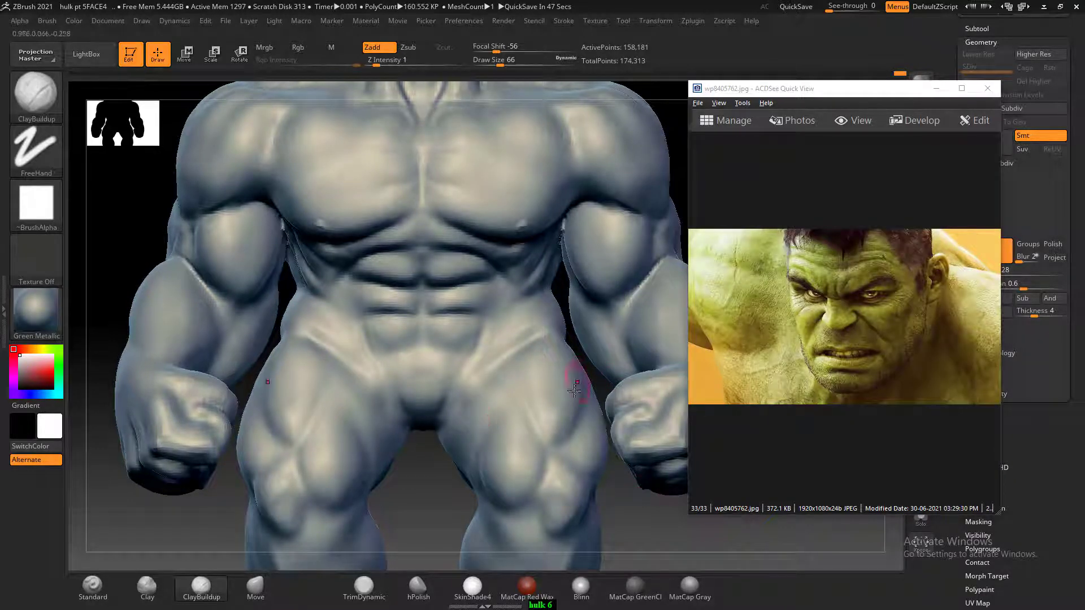
pyautogui.moveTo(428, 476); pyautogui.dragTo(431, 421)
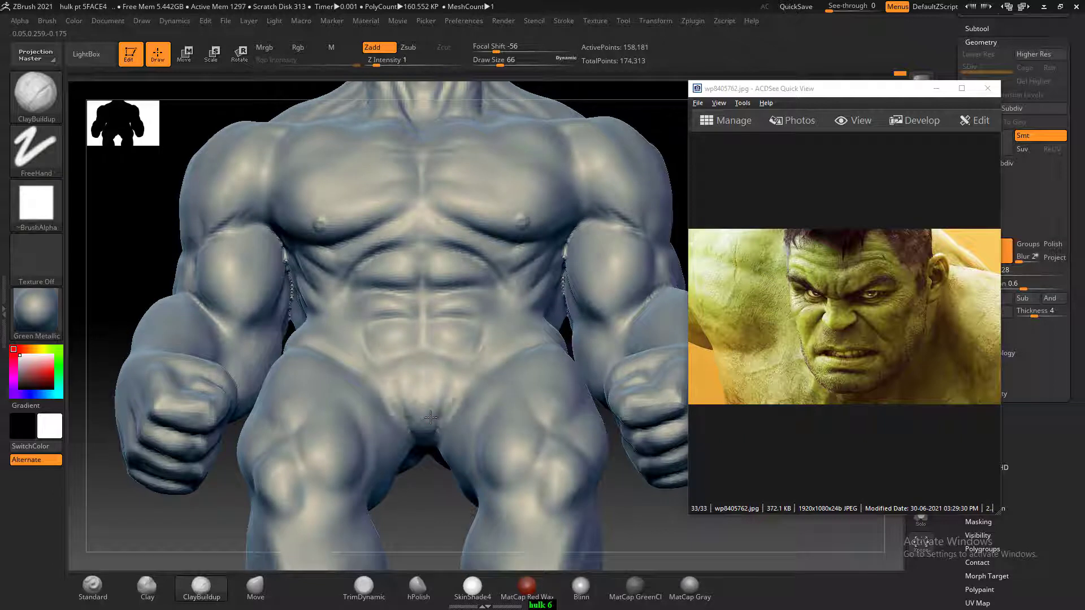
pyautogui.press('shift')
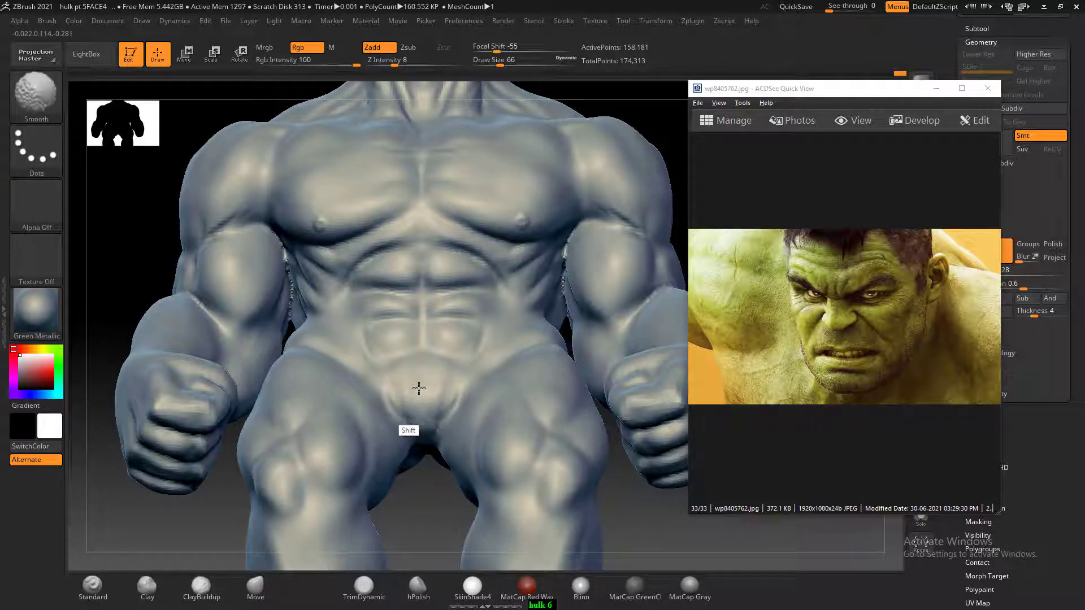
pyautogui.press('shift')
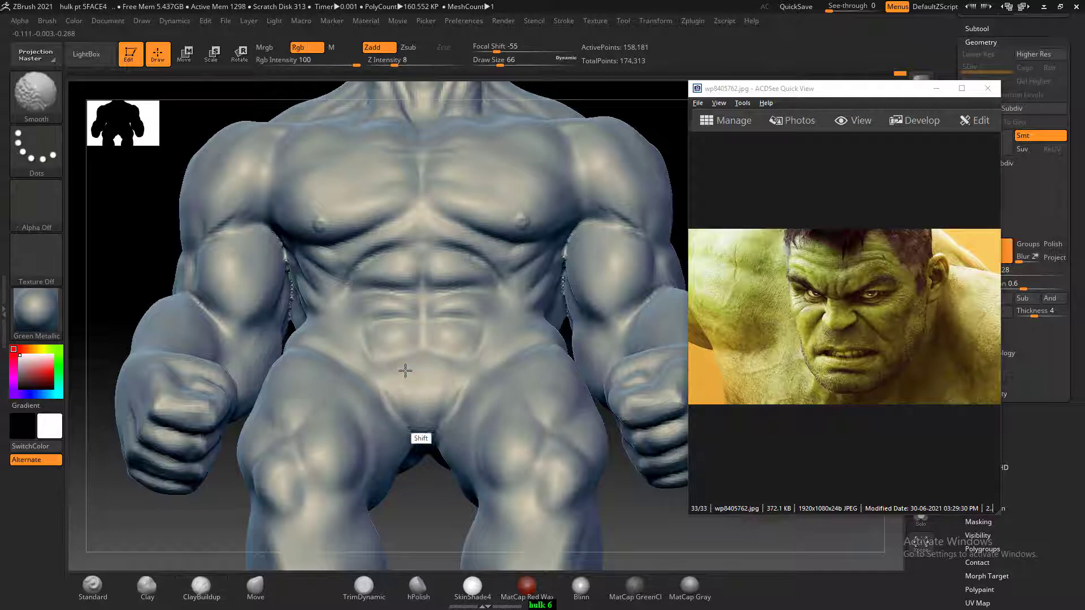
# - Refine the upper and lower back muscles with ClayBuildup and smooth their transitions at draw size 94
pyautogui.moveTo(451, 516)
pyautogui.keyDown('shift'); pyautogui.mouseDown()
pyautogui.moveTo(436, 519)
pyautogui.moveTo(586, 481)
pyautogui.moveTo(591, 492)
pyautogui.moveTo(593, 467)
pyautogui.moveTo(566, 472)
pyautogui.moveTo(582, 470)
pyautogui.moveTo(583, 483)
pyautogui.moveTo(556, 455)
pyautogui.moveTo(562, 387)
pyautogui.moveTo(561, 430)
pyautogui.mouseUp(); pyautogui.keyUp('shift')
pyautogui.press('f')
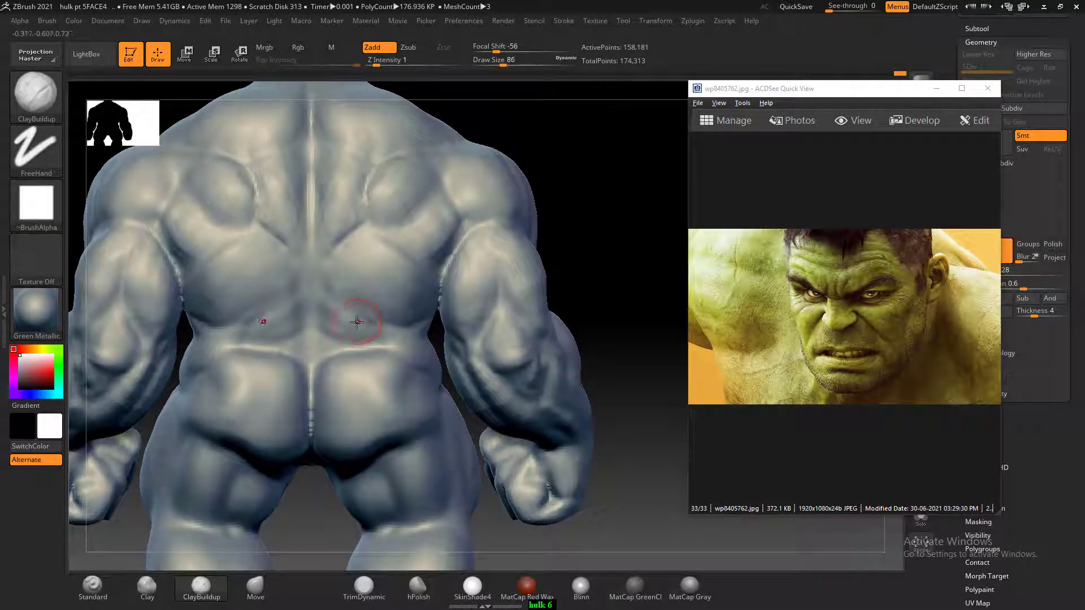
pyautogui.press('shift')
pyautogui.moveTo(306, 383)
pyautogui.keyDown('shift'); pyautogui.mouseDown()
pyautogui.moveTo(325, 339)
pyautogui.moveTo(266, 143)
pyautogui.mouseUp(); pyautogui.keyUp('shift')
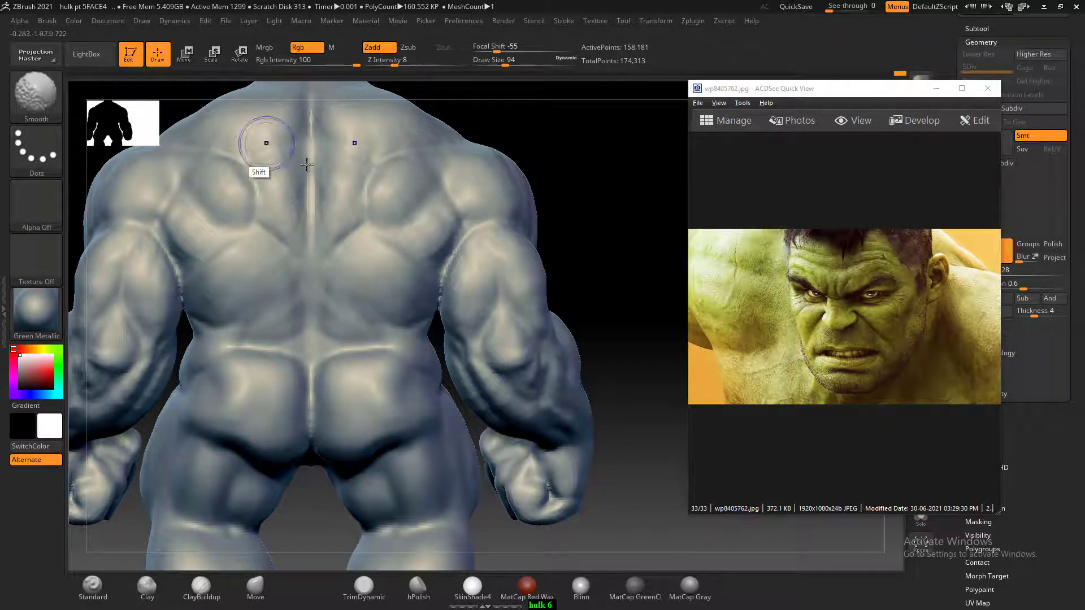
pyautogui.keyDown('alt'); pyautogui.moveTo(537, 163); pyautogui.dragTo(560, 206); pyautogui.keyUp('alt')
pyautogui.keyDown('shift'); pyautogui.moveTo(305, 285); pyautogui.dragTo(254, 281); pyautogui.keyUp('shift')
pyautogui.moveTo(234, 183)
pyautogui.keyDown('shift'); pyautogui.mouseDown()
pyautogui.moveTo(182, 181)
pyautogui.moveTo(322, 155)
pyautogui.moveTo(326, 166)
pyautogui.mouseUp(); pyautogui.keyUp('shift')
pyautogui.keyDown('alt'); pyautogui.moveTo(499, 148); pyautogui.dragTo(528, 195); pyautogui.keyUp('alt')
pyautogui.keyDown('shift'); pyautogui.moveTo(278, 315); pyautogui.dragTo(234, 295); pyautogui.keyUp('shift')
pyautogui.moveTo(495, 314)
pyautogui.keyDown('shift'); pyautogui.mouseDown()
pyautogui.moveTo(468, 382)
pyautogui.moveTo(494, 425)
pyautogui.mouseUp(); pyautogui.keyUp('shift')
pyautogui.moveTo(607, 313)
pyautogui.mouseDown()
pyautogui.moveTo(627, 276)
pyautogui.moveTo(595, 249)
pyautogui.moveTo(625, 273)
pyautogui.moveTo(617, 316)
pyautogui.mouseUp()
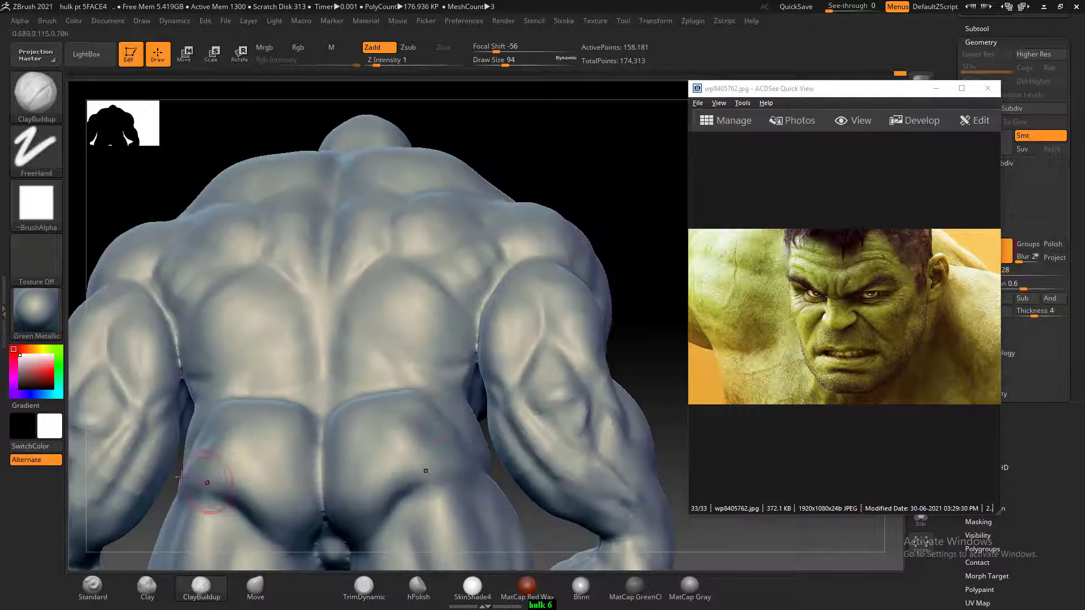
# - Refine the forearm muscles below the elbows with ClayBuildup at draw size 82 and smooth the outer thighs
pyautogui.keyDown('alt'); pyautogui.moveTo(149, 194); pyautogui.dragTo(243, 160); pyautogui.keyUp('alt')
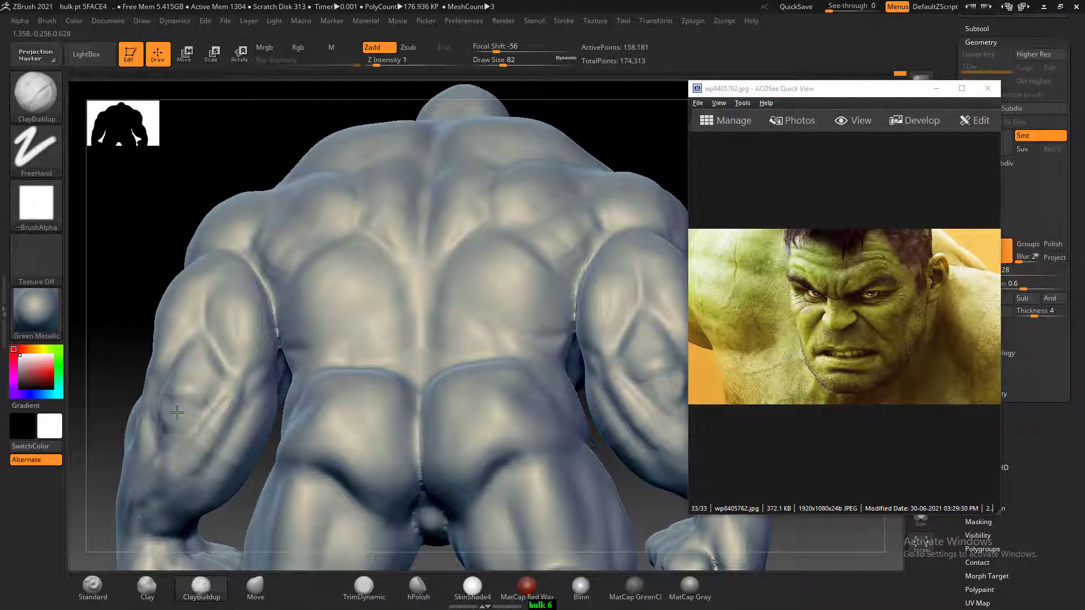
pyautogui.press('shift')
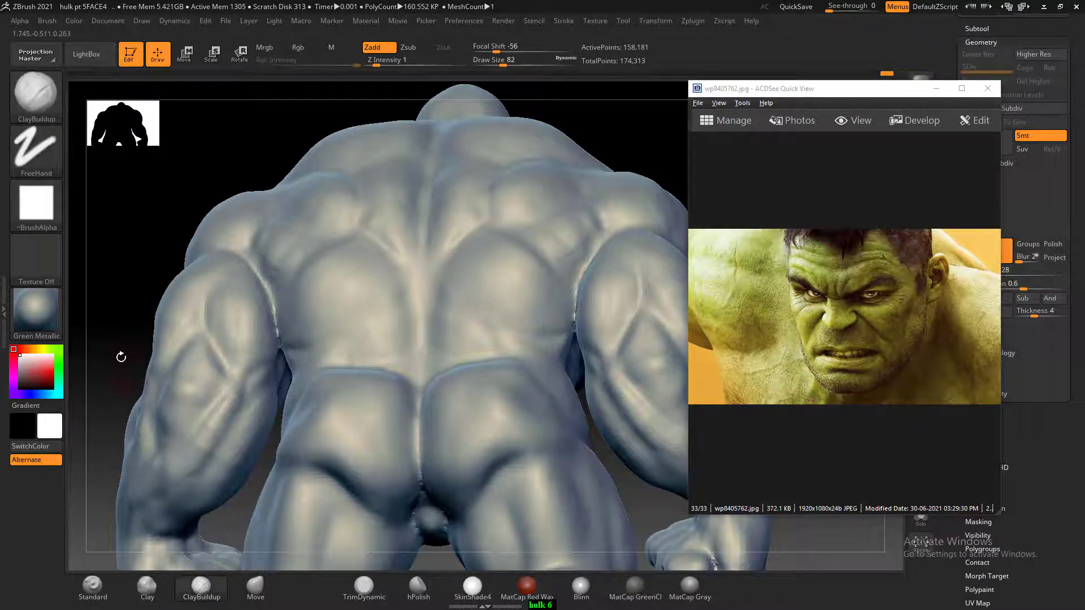
pyautogui.moveTo(121, 358)
pyautogui.mouseDown()
pyautogui.moveTo(133, 242)
pyautogui.moveTo(371, 362)
pyautogui.mouseUp()
pyautogui.press('shift')
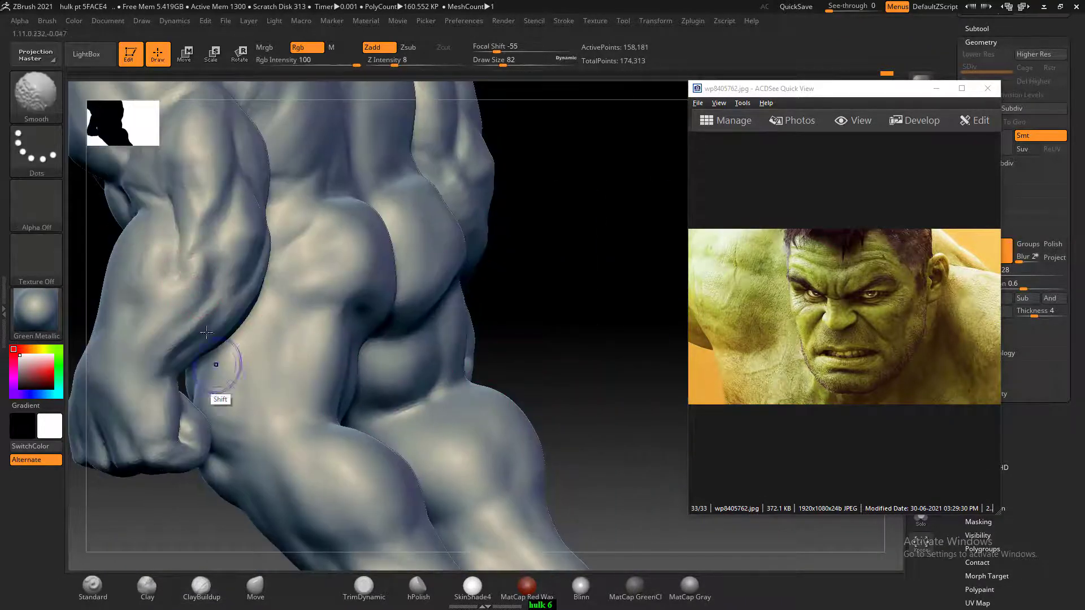
# - Bring up the black-and-white Hulk turnaround sketch and compare its enlarged front-view legs with the model's legs
pyautogui.moveTo(592, 316)
pyautogui.mouseDown()
pyautogui.moveTo(609, 306)
pyautogui.moveTo(487, 325)
pyautogui.moveTo(581, 398)
pyautogui.moveTo(506, 381)
pyautogui.moveTo(597, 377)
pyautogui.mouseUp()
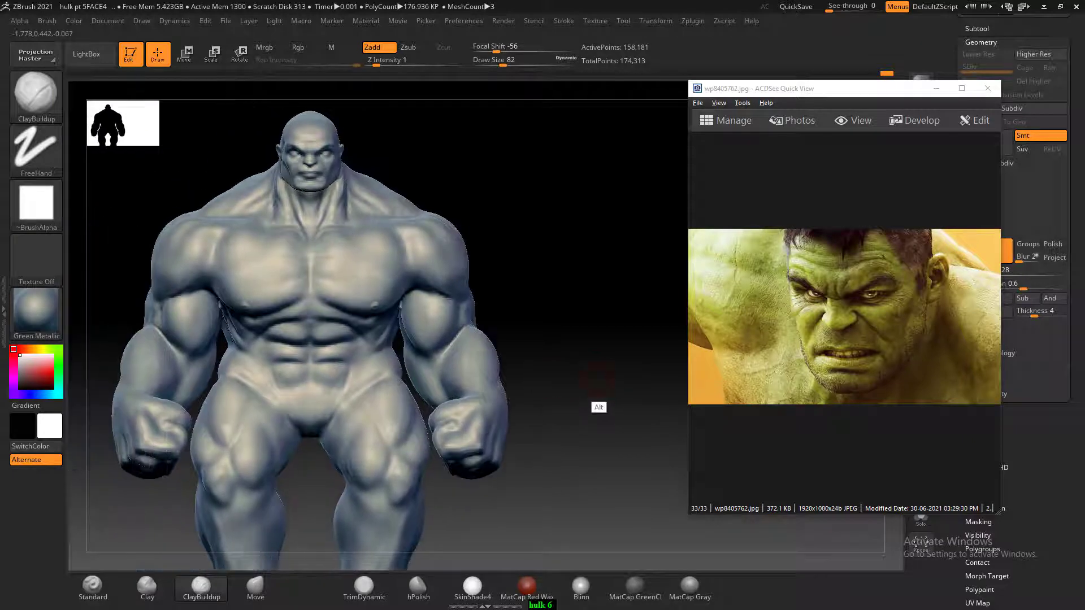
pyautogui.click(887, 289)
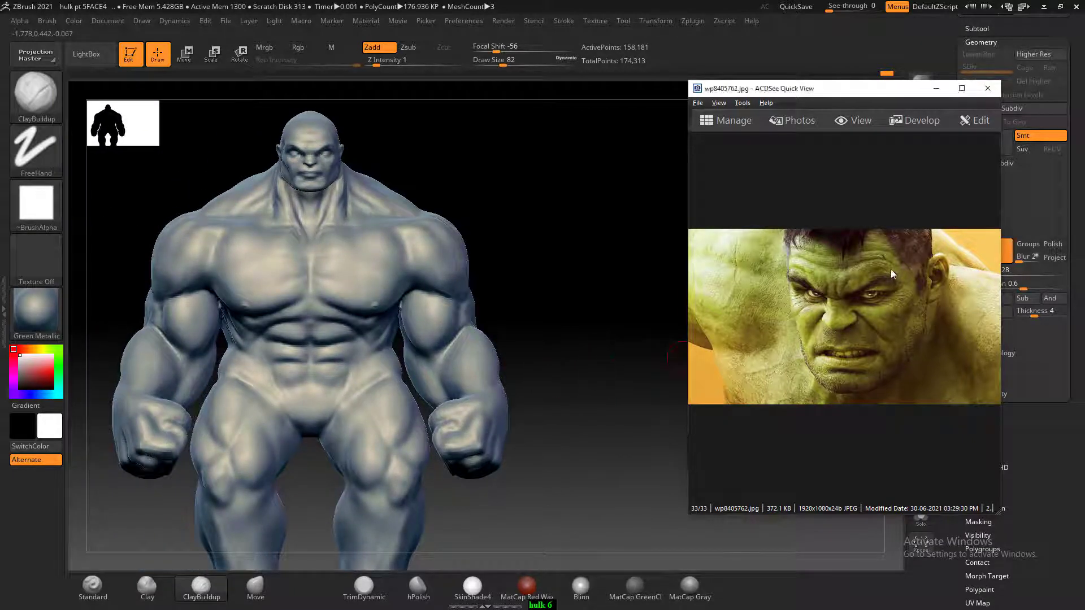
pyautogui.scroll(4, 890, 269)
pyautogui.scroll(5, 882, 285)
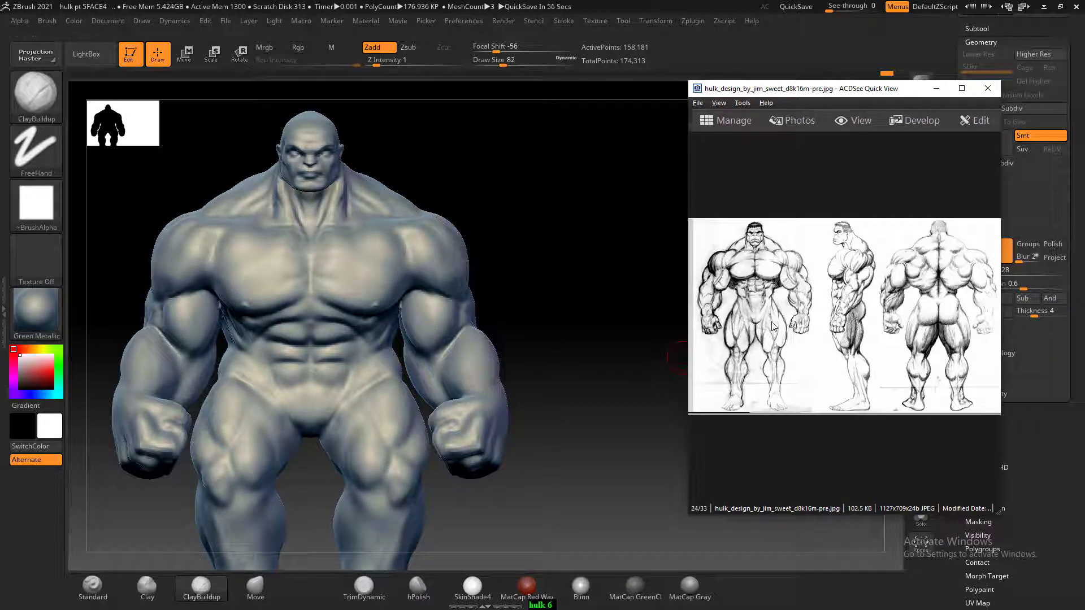
pyautogui.keyDown('ctrl'); pyautogui.scroll(3, 772, 323); pyautogui.keyUp('ctrl')
pyautogui.moveTo(780, 326); pyautogui.dragTo(887, 346)
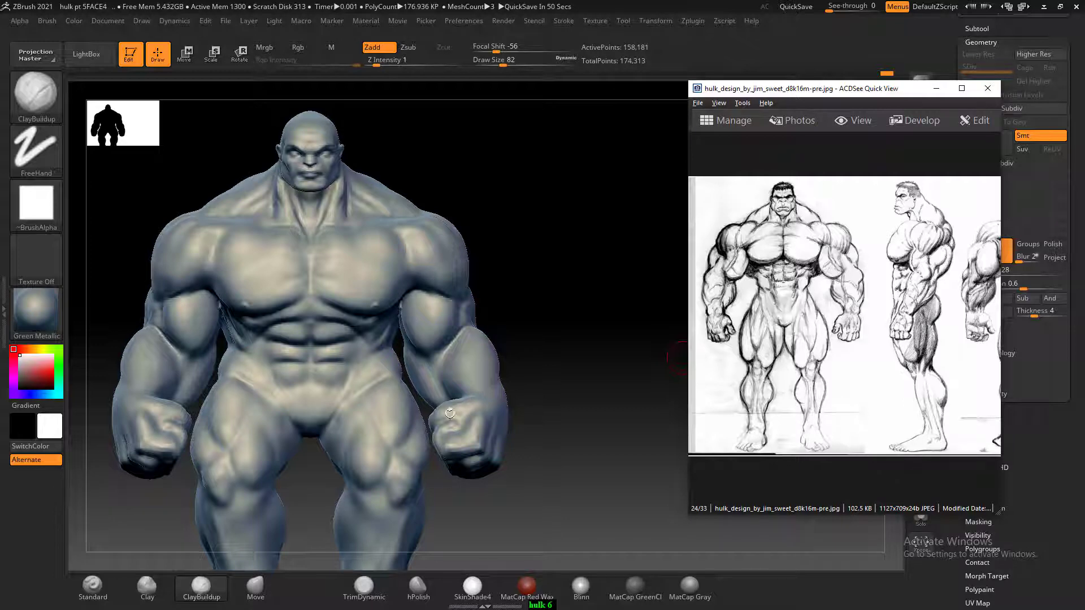
pyautogui.moveTo(547, 475)
pyautogui.mouseDown()
pyautogui.moveTo(535, 468)
pyautogui.moveTo(554, 486)
pyautogui.moveTo(568, 356)
pyautogui.moveTo(564, 399)
pyautogui.moveTo(561, 389)
pyautogui.moveTo(588, 389)
pyautogui.moveTo(578, 417)
pyautogui.moveTo(669, 385)
pyautogui.mouseUp()
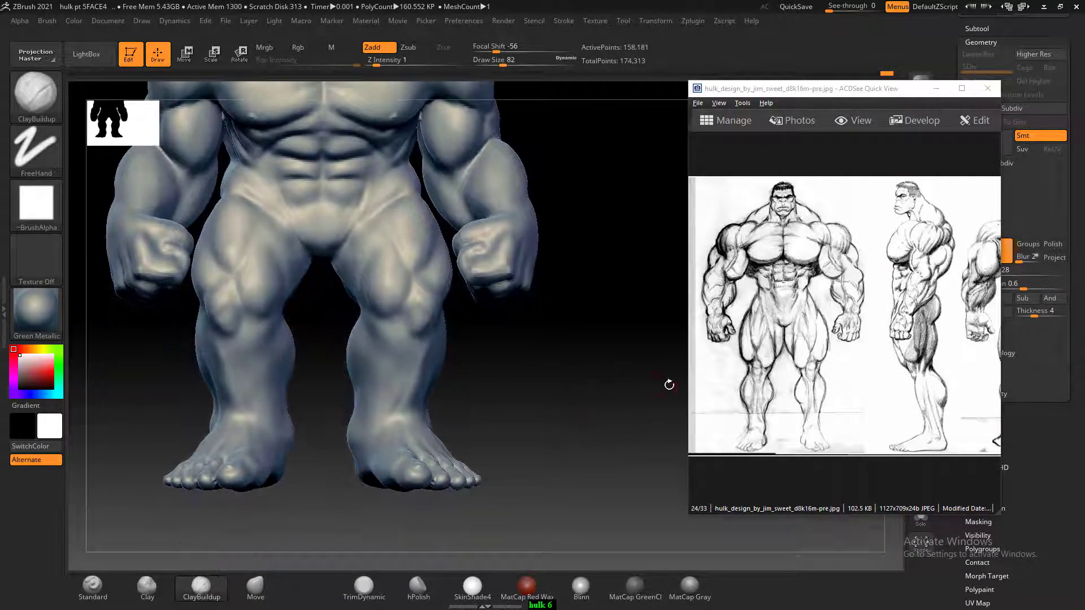
pyautogui.click(808, 385)
pyautogui.scroll(5, 804, 381)
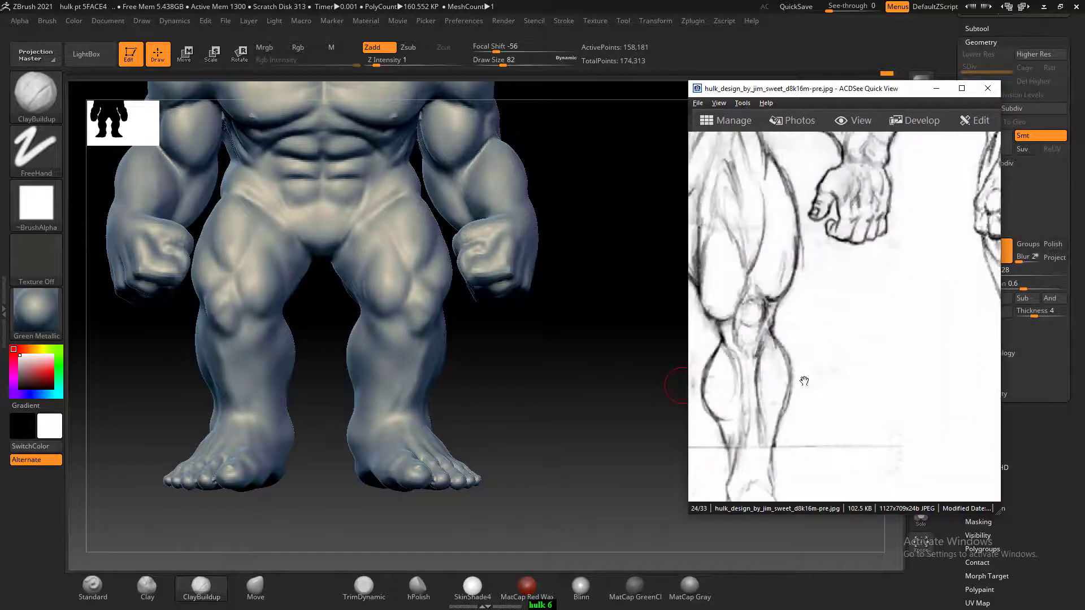
pyautogui.moveTo(804, 381); pyautogui.dragTo(881, 367)
pyautogui.moveTo(625, 399)
pyautogui.mouseDown()
pyautogui.moveTo(579, 370)
pyautogui.moveTo(535, 424)
pyautogui.mouseUp()
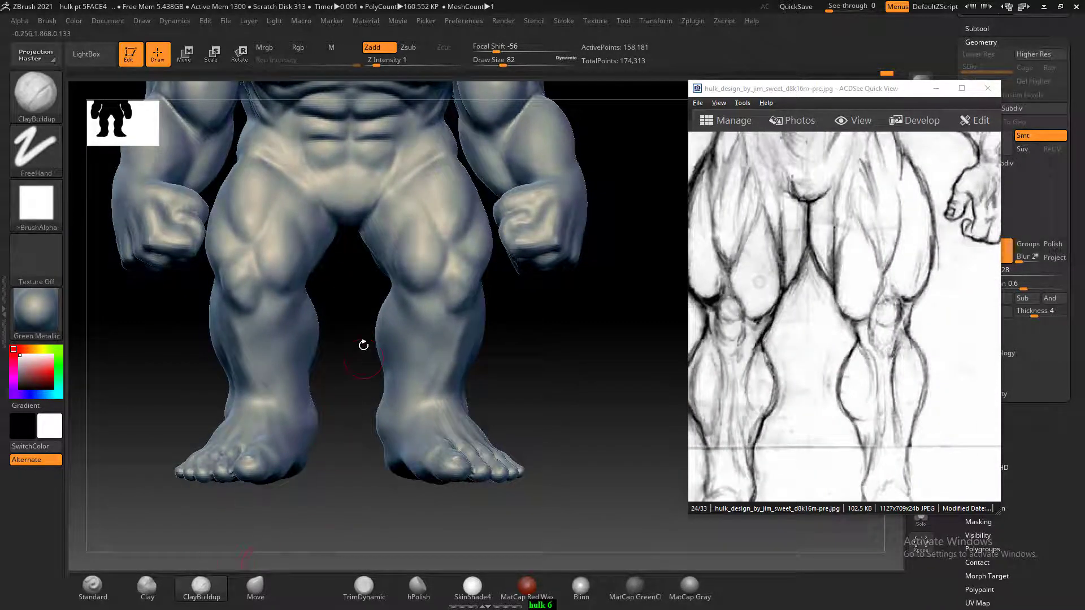
# - Define the shin and calf muscles below the knees with ClayBuildup at draw size 82 and smooth the strokes
pyautogui.moveTo(364, 345); pyautogui.dragTo(339, 323)
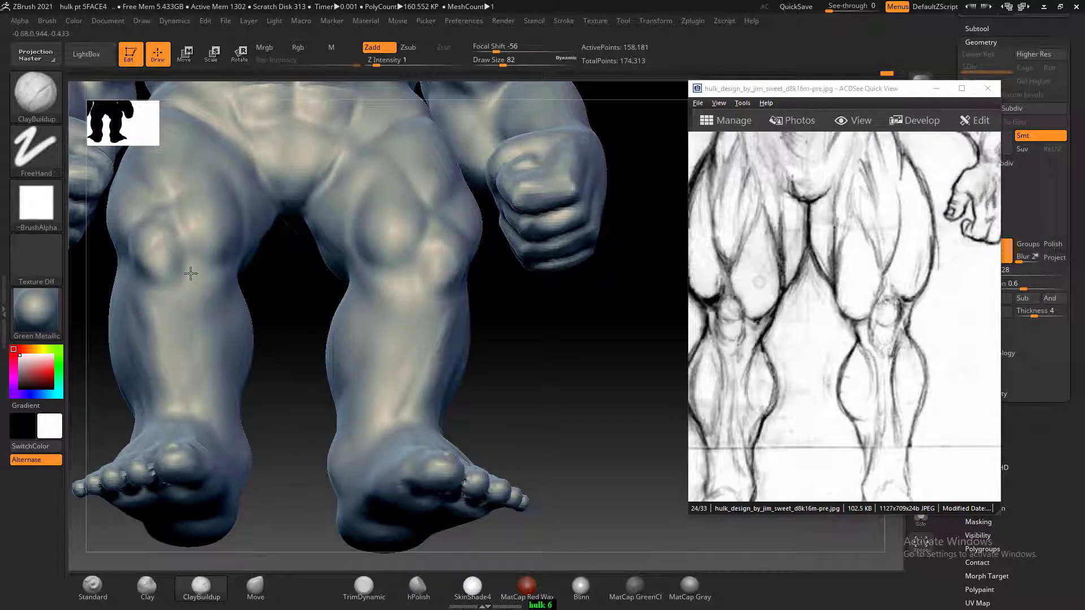
pyautogui.moveTo(271, 316); pyautogui.dragTo(177, 311)
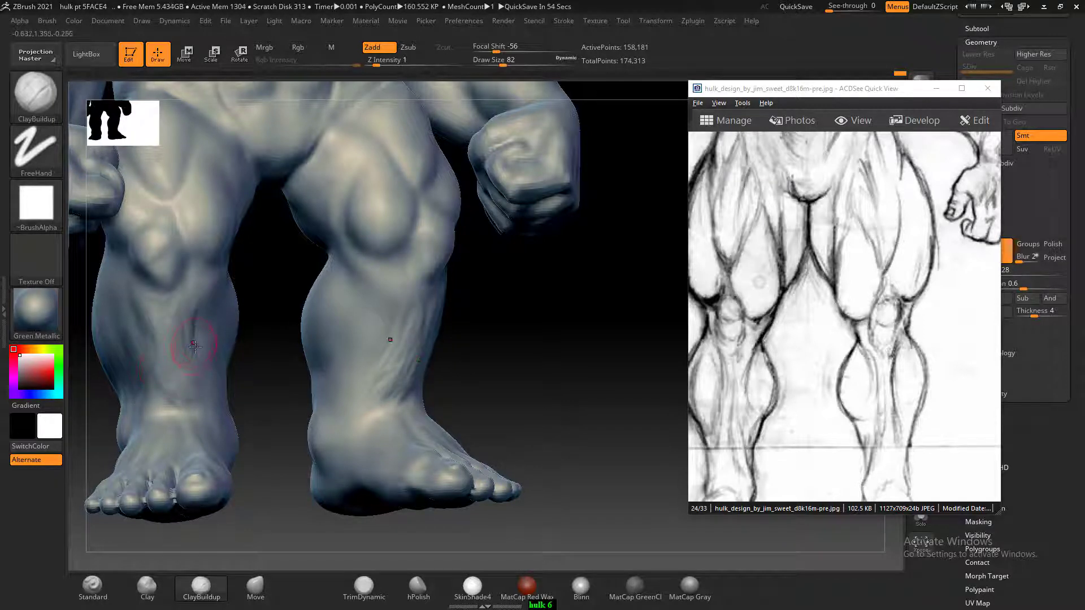
pyautogui.moveTo(258, 365); pyautogui.dragTo(195, 364)
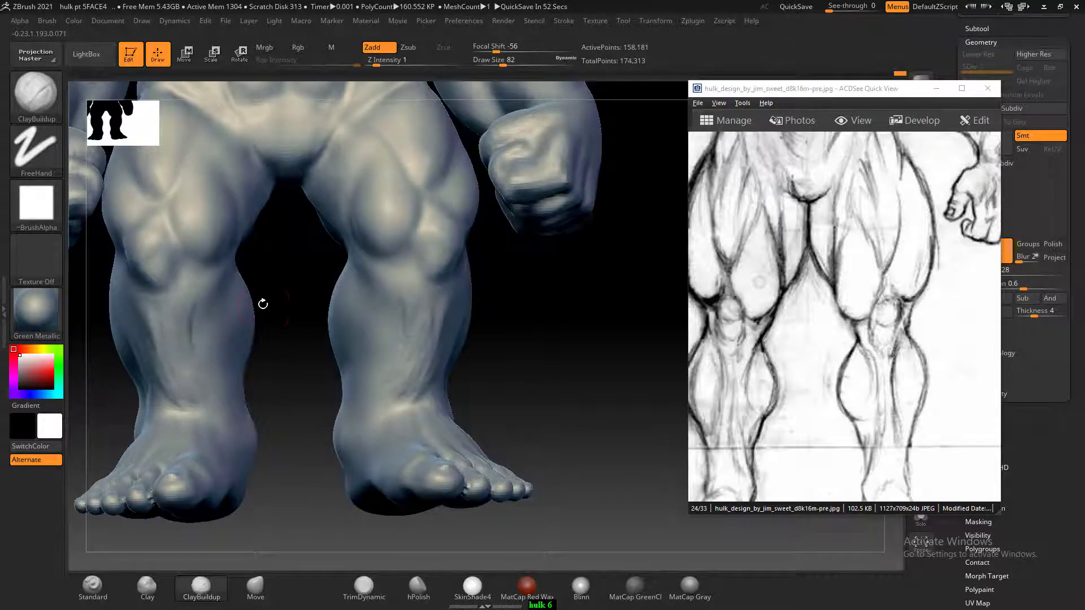
pyautogui.moveTo(263, 304); pyautogui.dragTo(168, 368)
pyautogui.press('shift')
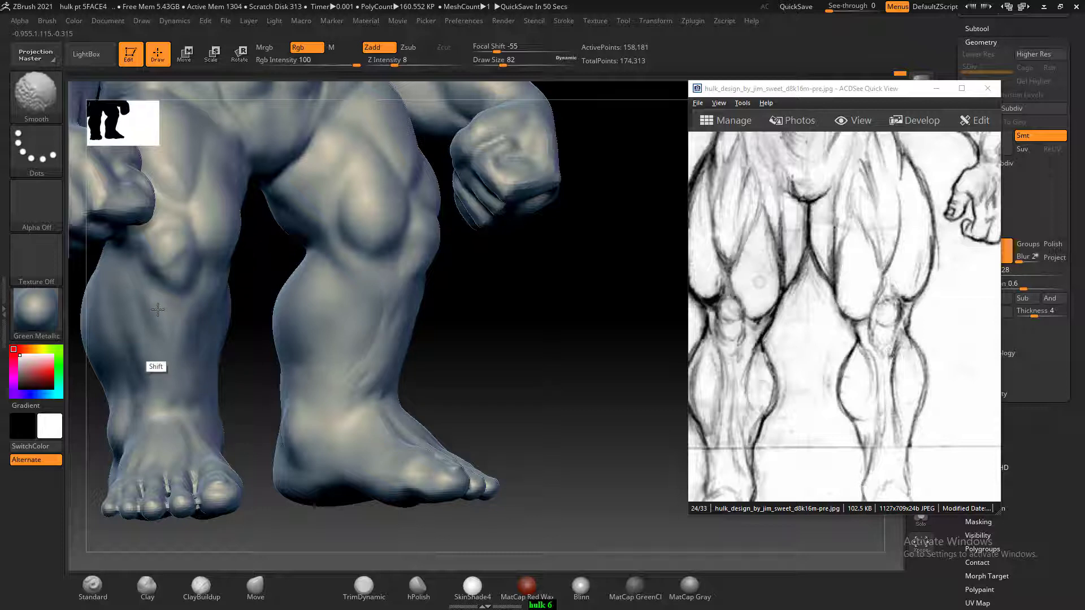
pyautogui.moveTo(483, 342); pyautogui.dragTo(447, 335)
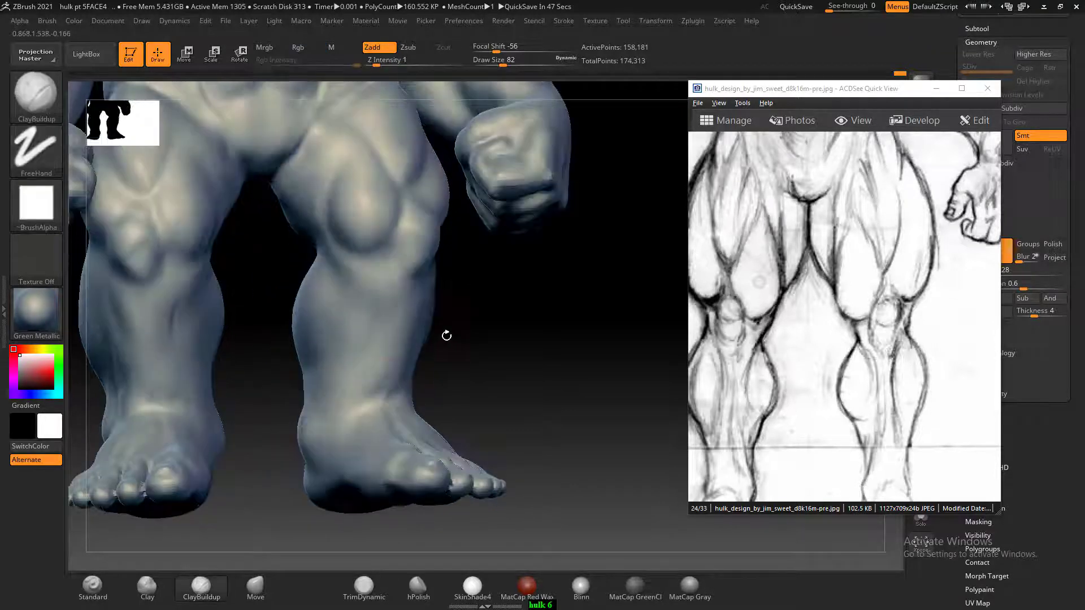
pyautogui.press('shift')
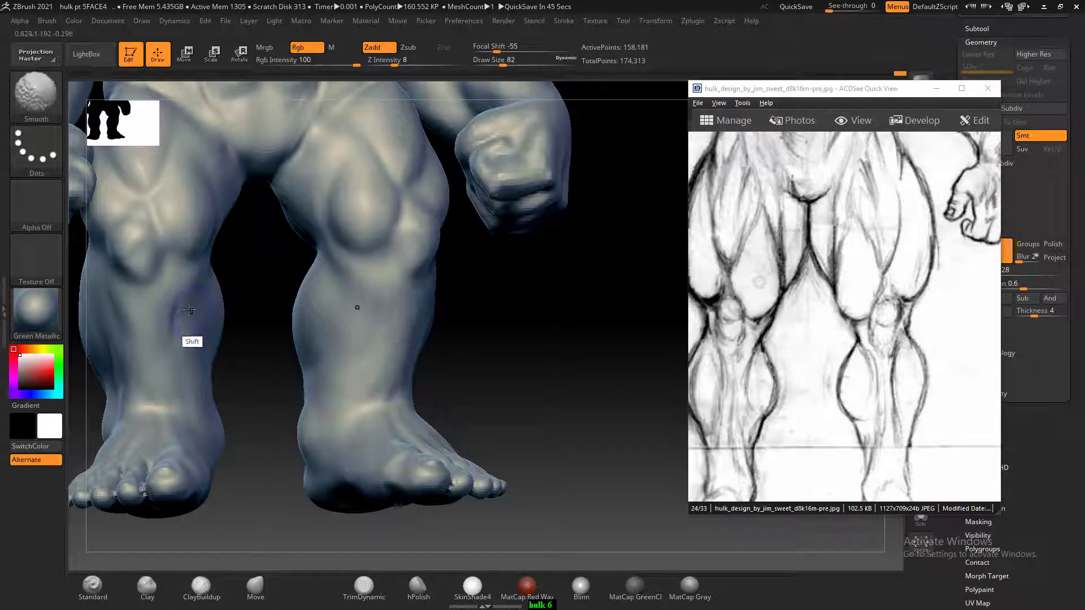
pyautogui.moveTo(577, 383)
pyautogui.keyDown('alt'); pyautogui.mouseDown()
pyautogui.moveTo(506, 312)
pyautogui.moveTo(547, 322)
pyautogui.moveTo(499, 233)
pyautogui.moveTo(509, 253)
pyautogui.mouseUp(); pyautogui.keyUp('alt')
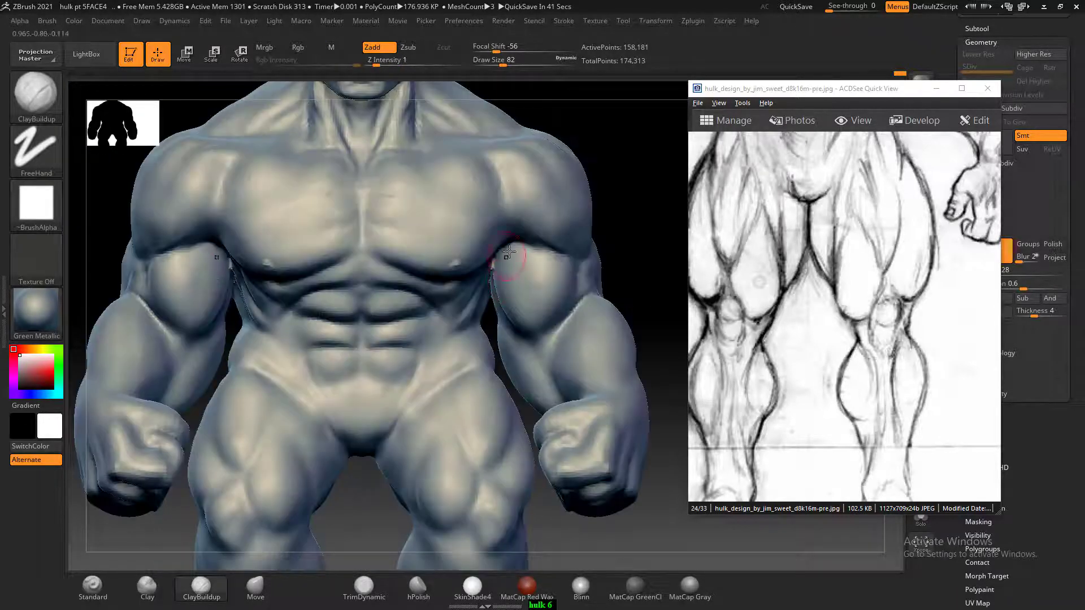
# - Put away the Hulk turnaround sketch, frame the model's head and list the model's subtools
pyautogui.keyDown('alt'); pyautogui.moveTo(622, 158); pyautogui.dragTo(457, 310); pyautogui.keyUp('alt')
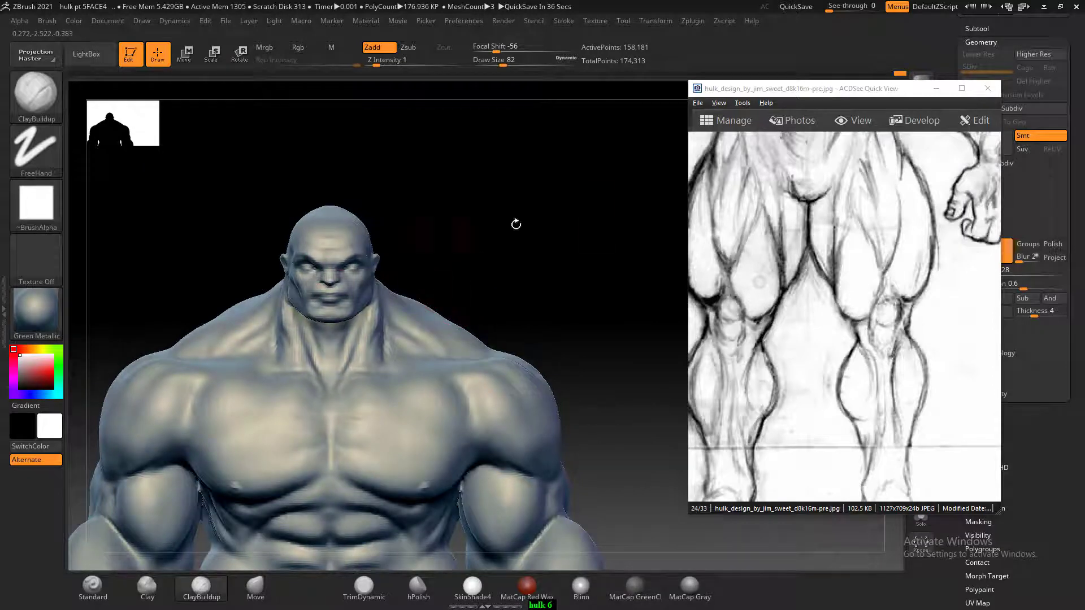
pyautogui.click(937, 87)
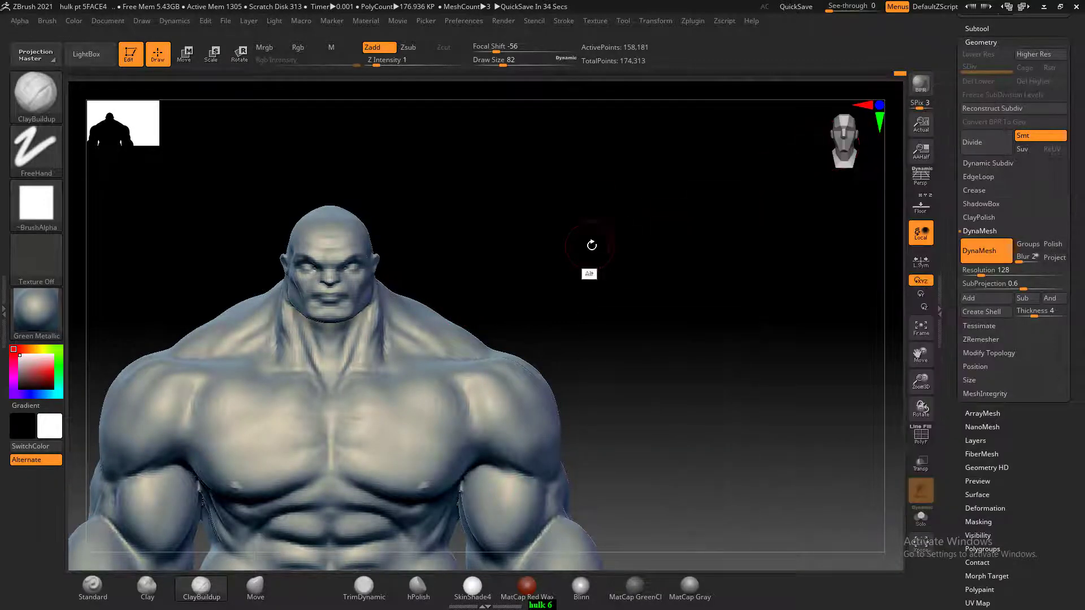
pyautogui.keyDown('alt'); pyautogui.moveTo(594, 242); pyautogui.dragTo(741, 286); pyautogui.keyUp('alt')
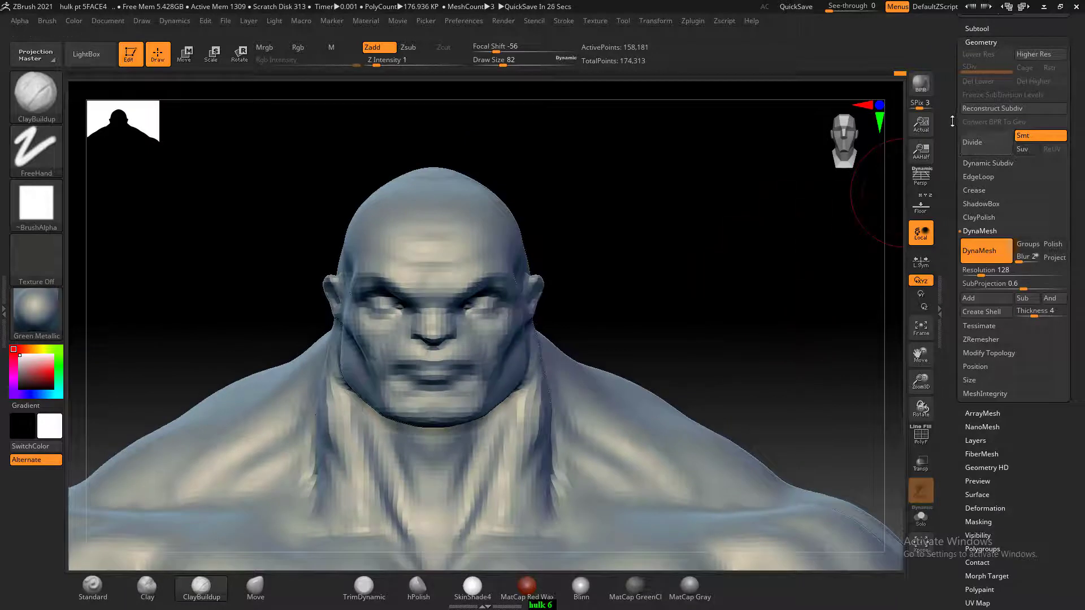
pyautogui.scroll(3, 952, 122)
pyautogui.click(981, 175)
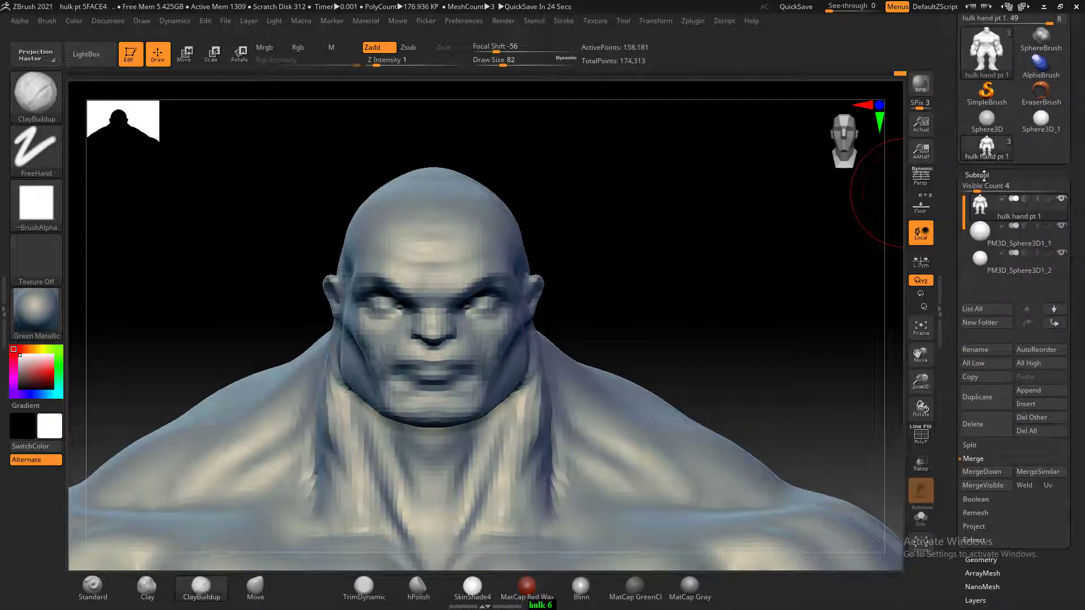
# - Subdivide the Hulk body mesh once and check the head and whole figure
pyautogui.click(922, 519)
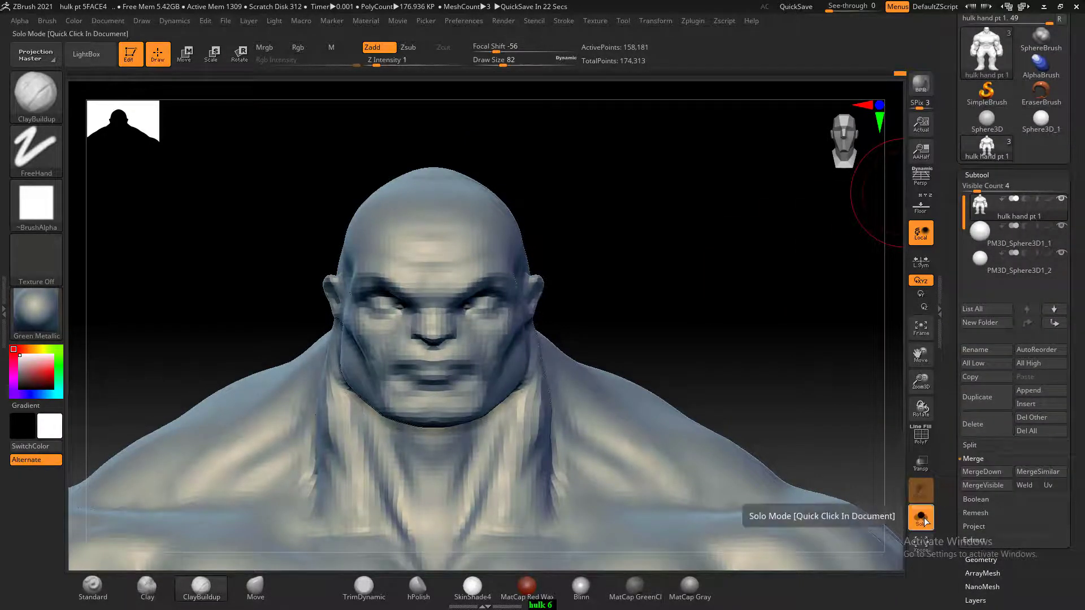
pyautogui.click(922, 519)
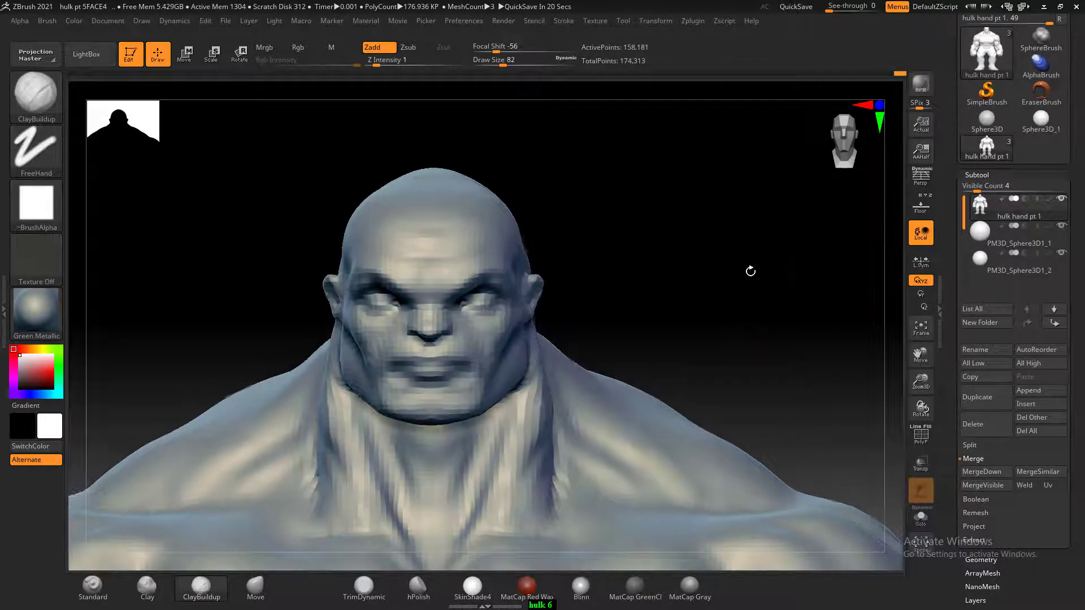
pyautogui.moveTo(751, 271); pyautogui.dragTo(744, 273)
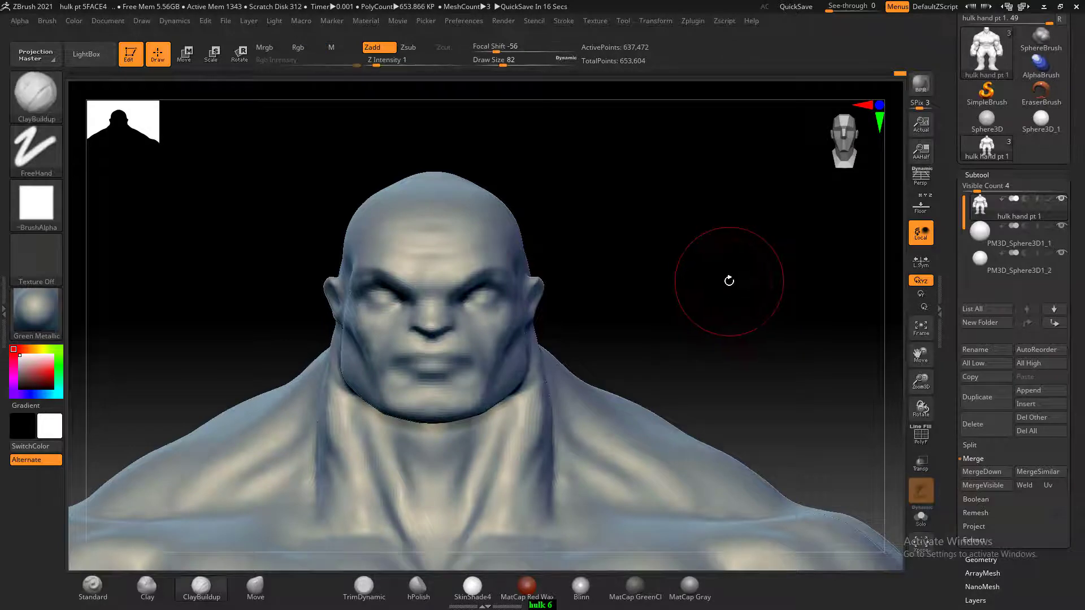
pyautogui.moveTo(729, 281)
pyautogui.keyDown('alt'); pyautogui.mouseDown()
pyautogui.moveTo(775, 221)
pyautogui.moveTo(715, 311)
pyautogui.moveTo(724, 296)
pyautogui.moveTo(734, 308)
pyautogui.moveTo(710, 321)
pyautogui.moveTo(751, 226)
pyautogui.mouseUp(); pyautogui.keyUp('alt')
pyautogui.keyDown('alt'); pyautogui.moveTo(734, 169); pyautogui.dragTo(691, 407); pyautogui.keyUp('alt')
pyautogui.press('f')
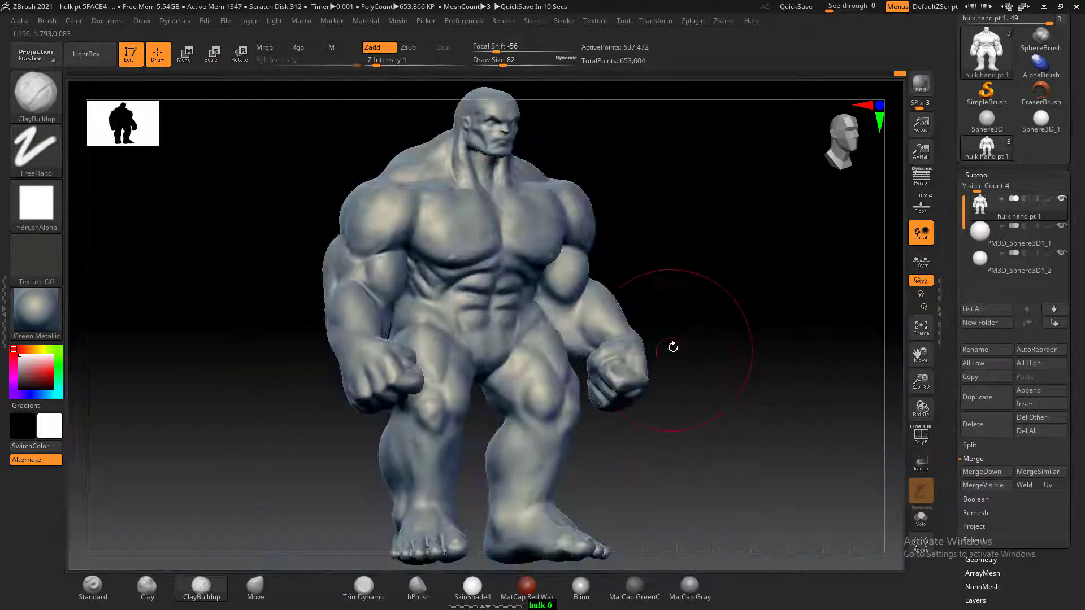
# - Isolate the head and upper shoulders by hiding the rest of the body and frame them
pyautogui.keyDown('shift'); pyautogui.moveTo(724, 272); pyautogui.dragTo(698, 229); pyautogui.keyUp('shift')
pyautogui.keyDown('ctrl'); pyautogui.keyDown('shift'); pyautogui.moveTo(412, 225); pyautogui.dragTo(602, 345); pyautogui.keyUp('shift'); pyautogui.keyUp('ctrl')
pyautogui.press('f')
pyautogui.keyDown('alt'); pyautogui.moveTo(707, 231); pyautogui.dragTo(698, 271); pyautogui.keyUp('alt')
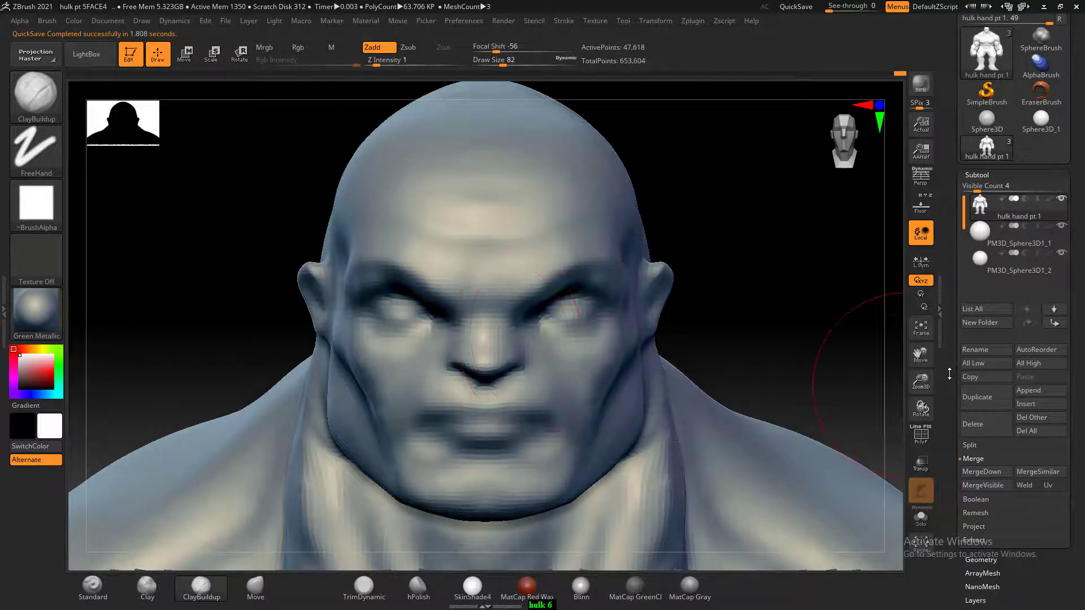
# - Review the body mesh's subdivision and DynaMesh settings and return to the subtool list
pyautogui.scroll(-6, 949, 374)
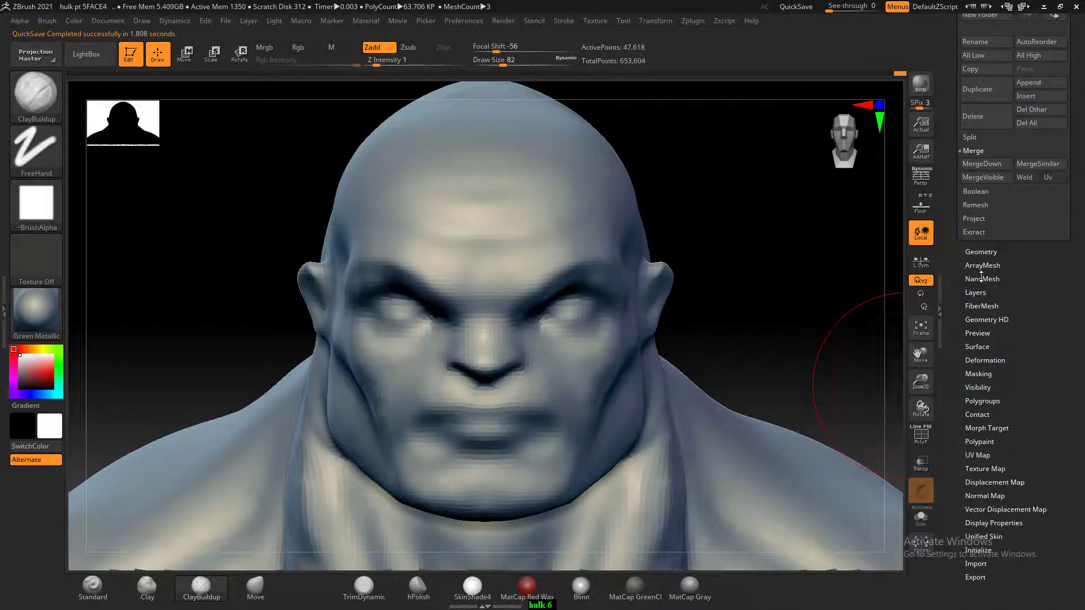
pyautogui.click(982, 253)
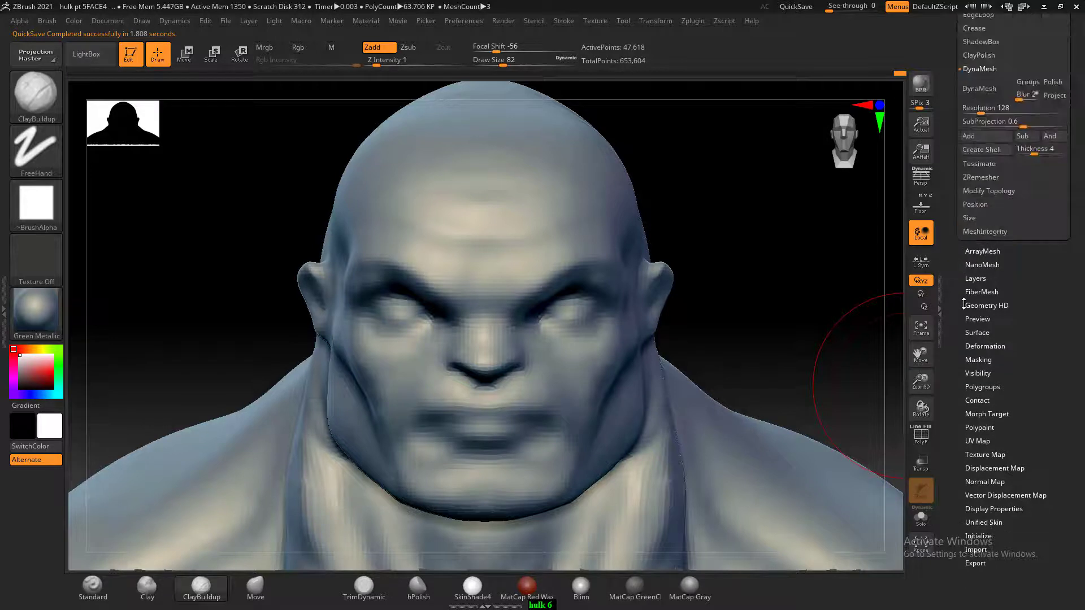
pyautogui.scroll(3, 964, 304)
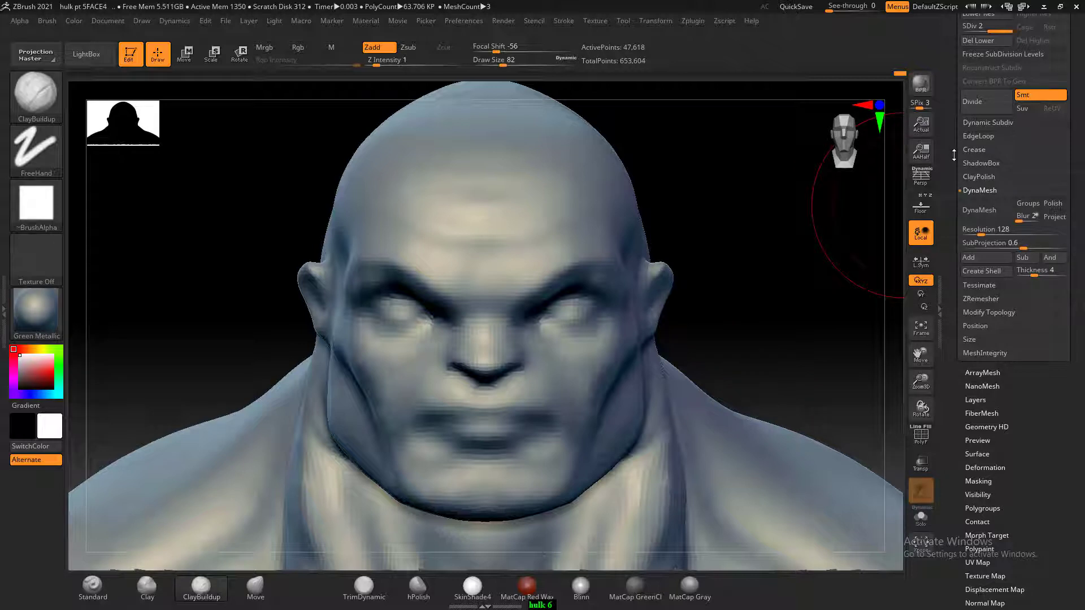
pyautogui.moveTo(954, 155); pyautogui.dragTo(955, 225)
pyautogui.click(981, 152)
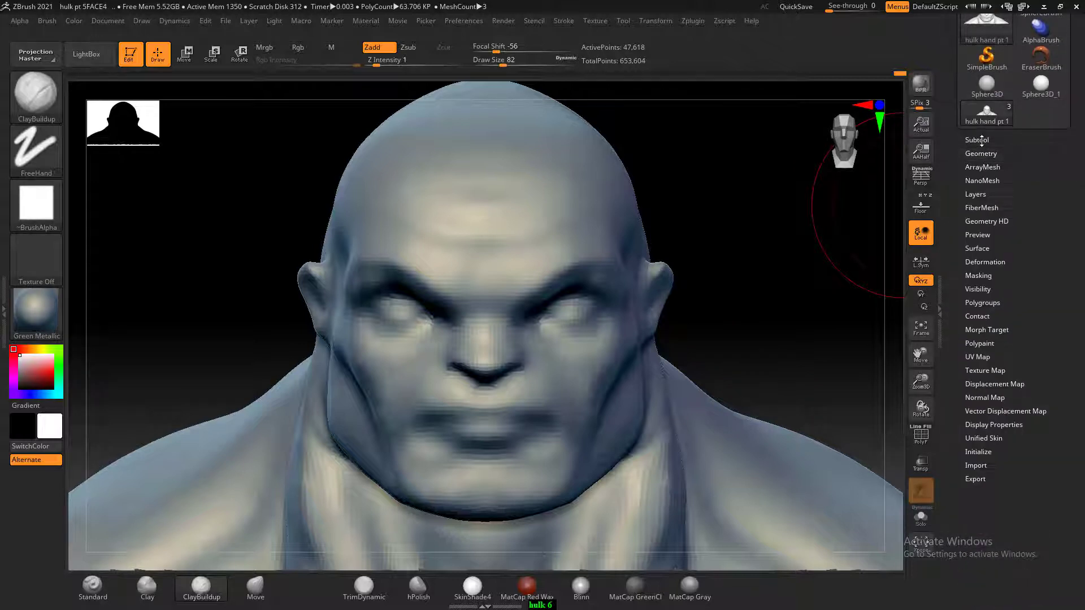
pyautogui.click(977, 139)
# - Reduce the draw size to 18 and reveal the hidden parts of the body
pyautogui.press('[')
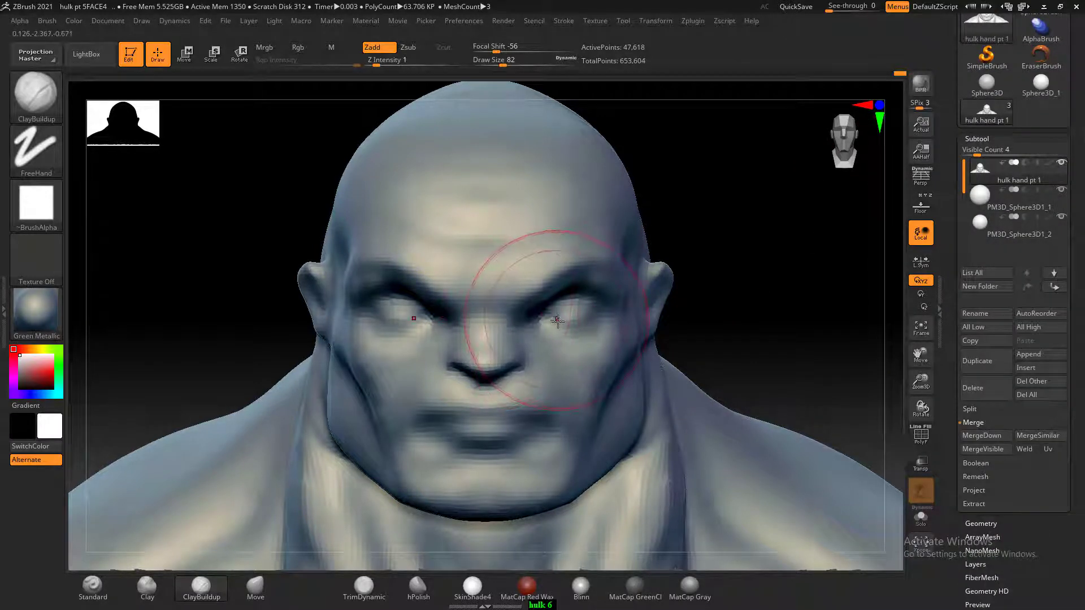
pyautogui.press('[')
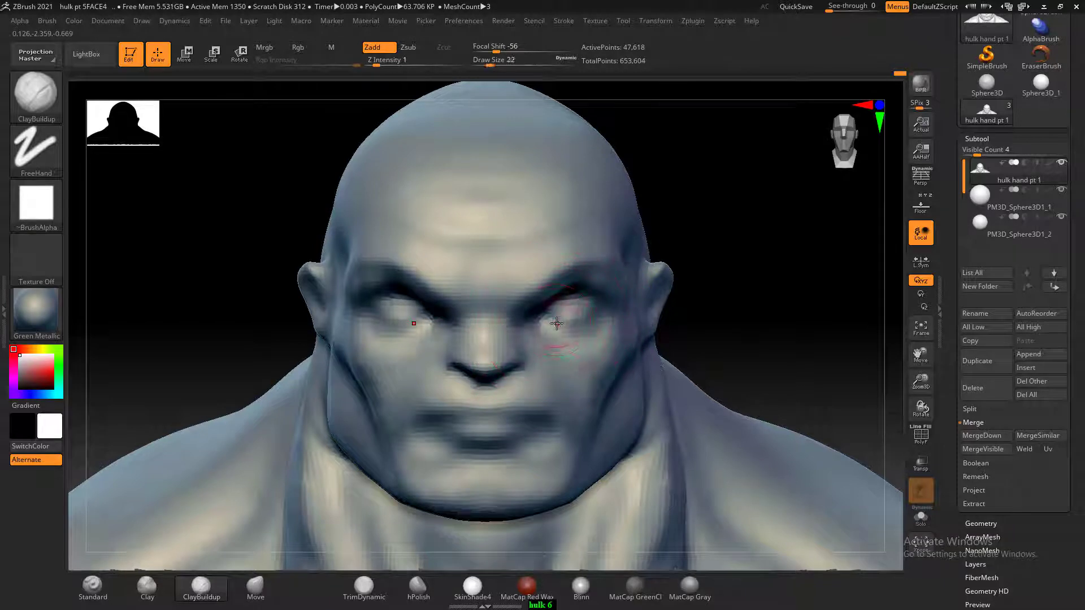
pyautogui.moveTo(728, 311); pyautogui.dragTo(757, 297)
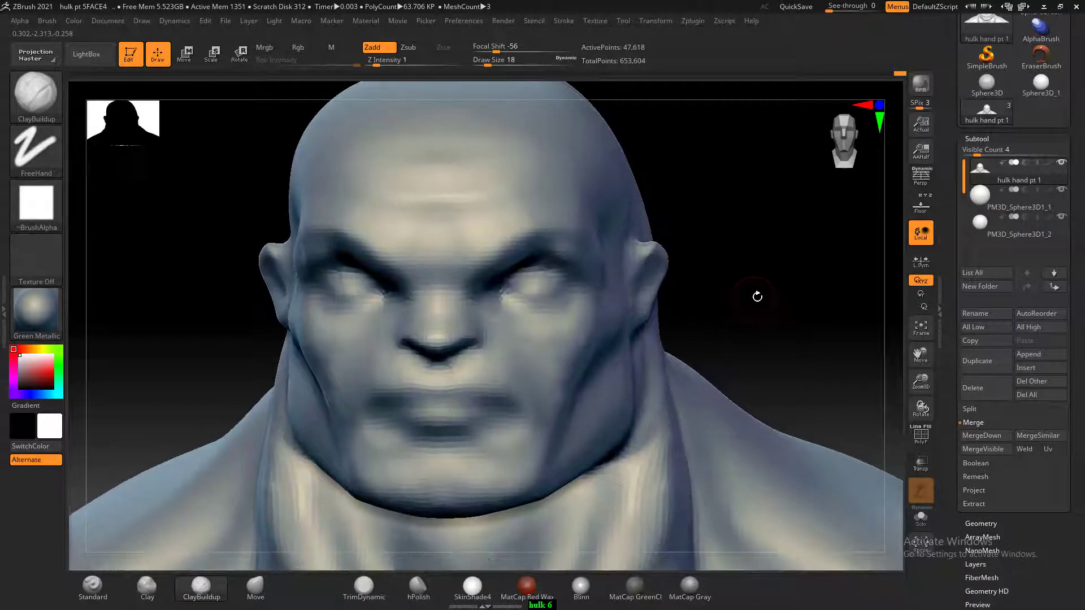
pyautogui.keyDown('ctrl'); pyautogui.click(745, 300); pyautogui.keyUp('ctrl')
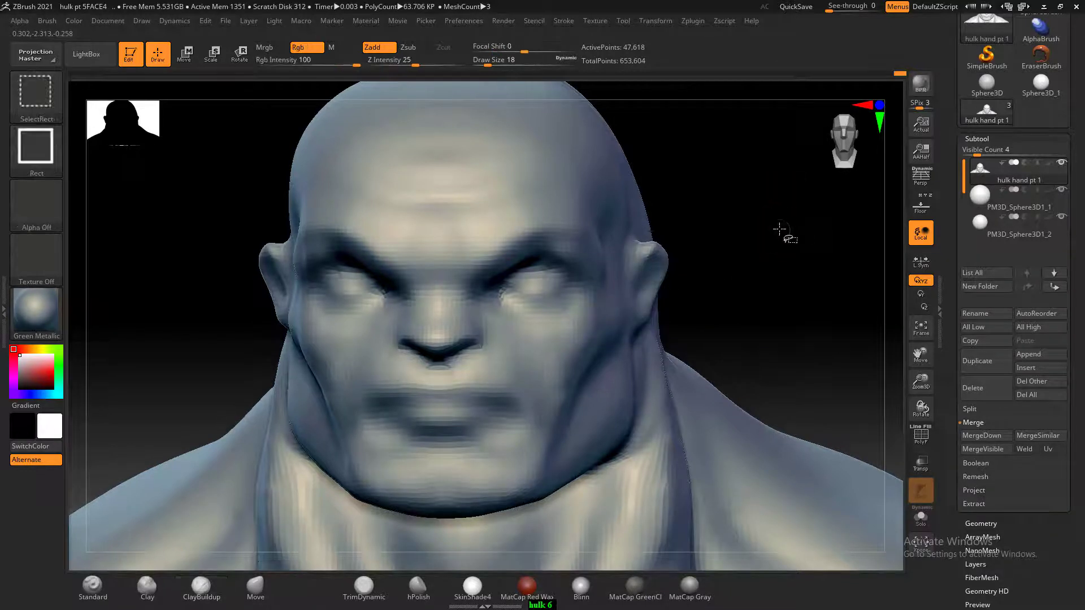
pyautogui.moveTo(778, 262); pyautogui.dragTo(734, 128)
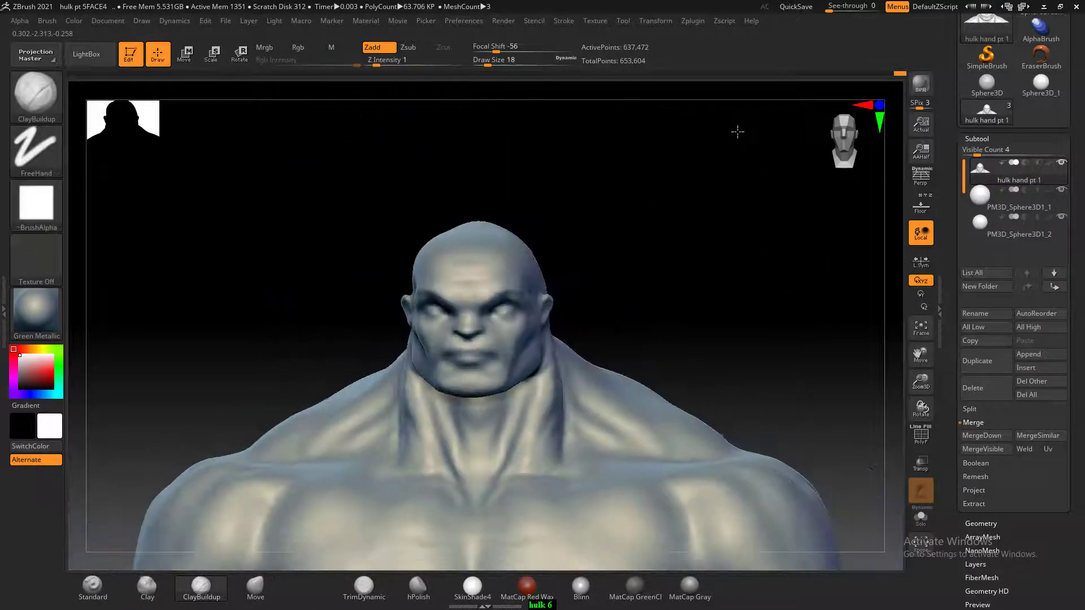
pyautogui.moveTo(746, 235); pyautogui.dragTo(729, 190)
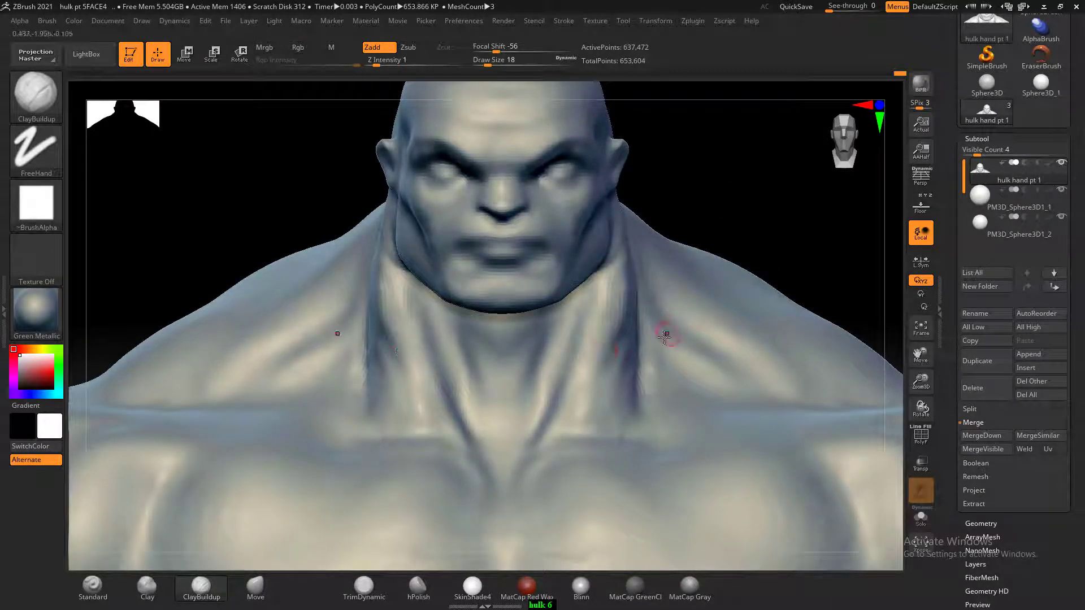
# - Smooth the sides of the neck at draw size 70 and open the body mesh's geometry settings
pyautogui.press(']')
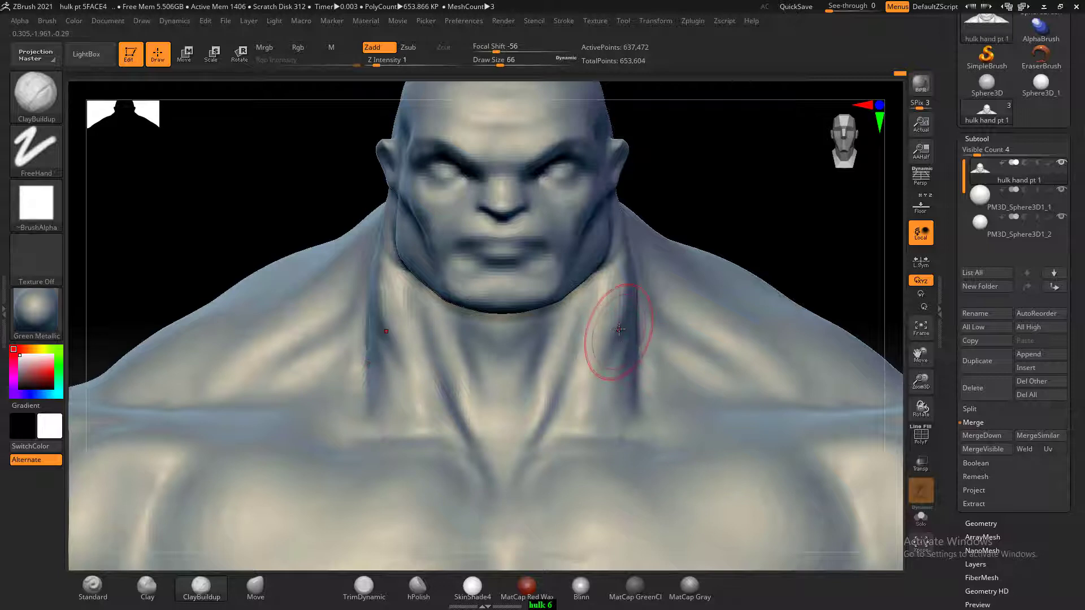
pyautogui.press('shift')
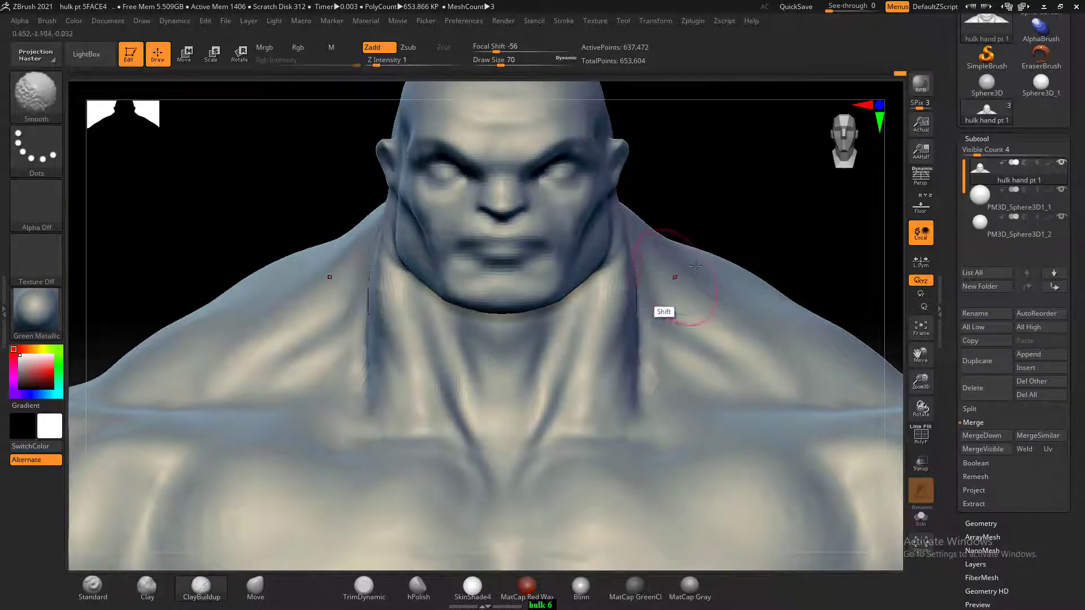
pyautogui.scroll(-5, 972, 317)
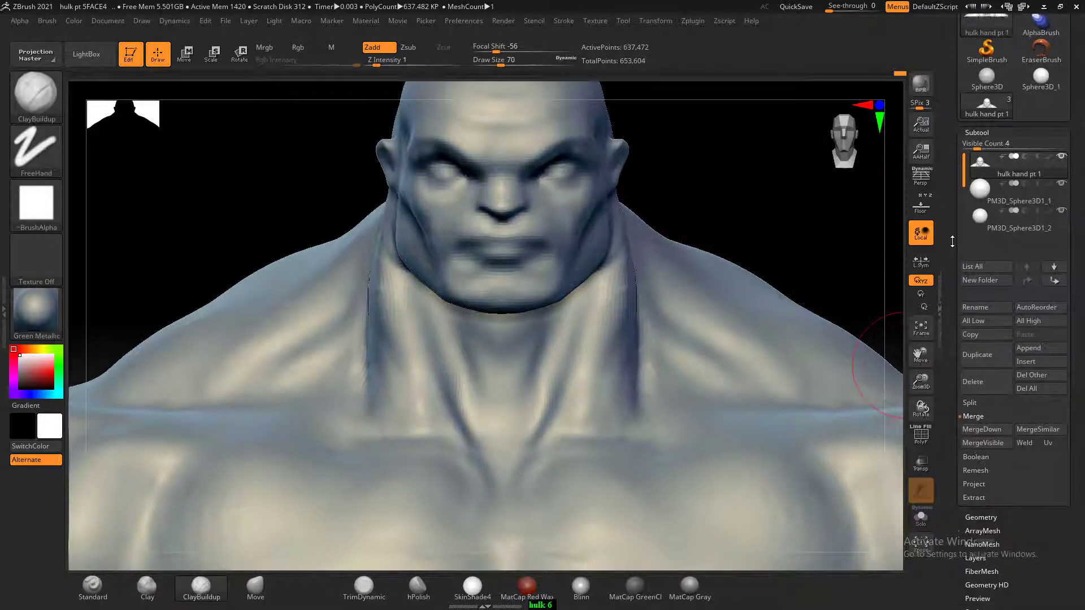
pyautogui.click(979, 398)
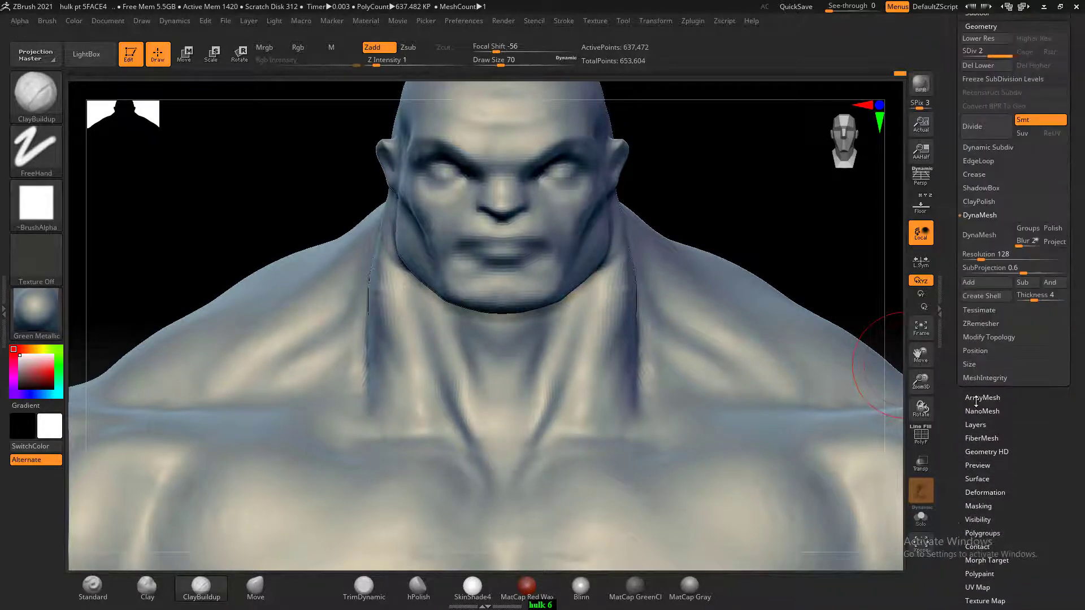
# - Isolate the head and neck for a close-up at draw size 42 and bring the full body back
pyautogui.moveTo(763, 194)
pyautogui.keyDown('alt'); pyautogui.mouseDown()
pyautogui.moveTo(768, 174)
pyautogui.moveTo(756, 261)
pyautogui.moveTo(755, 175)
pyautogui.mouseUp(); pyautogui.keyUp('alt')
pyautogui.keyDown('ctrl'); pyautogui.keyDown('shift'); pyautogui.moveTo(292, 237); pyautogui.dragTo(764, 434); pyautogui.keyUp('shift'); pyautogui.keyUp('ctrl')
pyautogui.moveTo(757, 383); pyautogui.dragTo(695, 314)
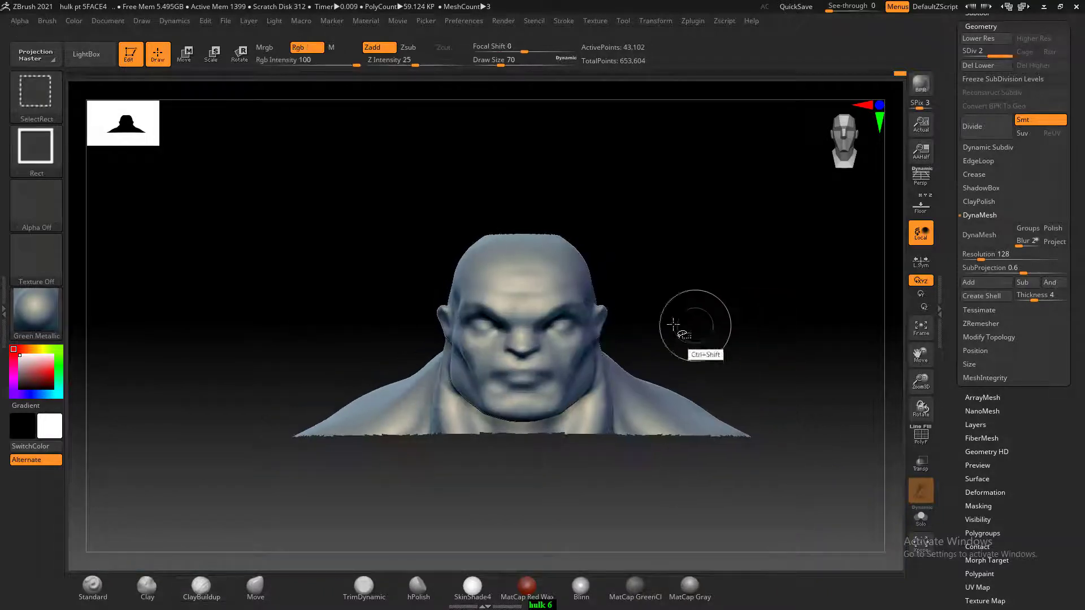
pyautogui.keyDown('ctrl'); pyautogui.keyDown('shift'); pyautogui.moveTo(393, 192); pyautogui.dragTo(649, 428); pyautogui.keyUp('shift'); pyautogui.keyUp('ctrl')
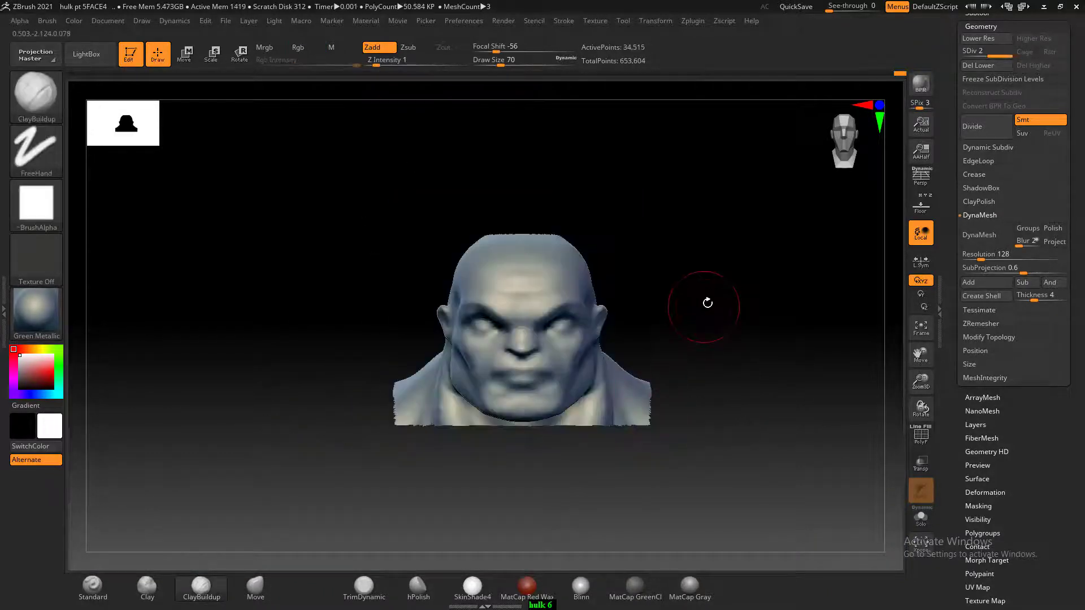
pyautogui.moveTo(707, 302)
pyautogui.keyDown('alt'); pyautogui.mouseDown()
pyautogui.moveTo(734, 373)
pyautogui.moveTo(770, 419)
pyautogui.moveTo(763, 353)
pyautogui.moveTo(806, 315)
pyautogui.mouseUp(); pyautogui.keyUp('alt')
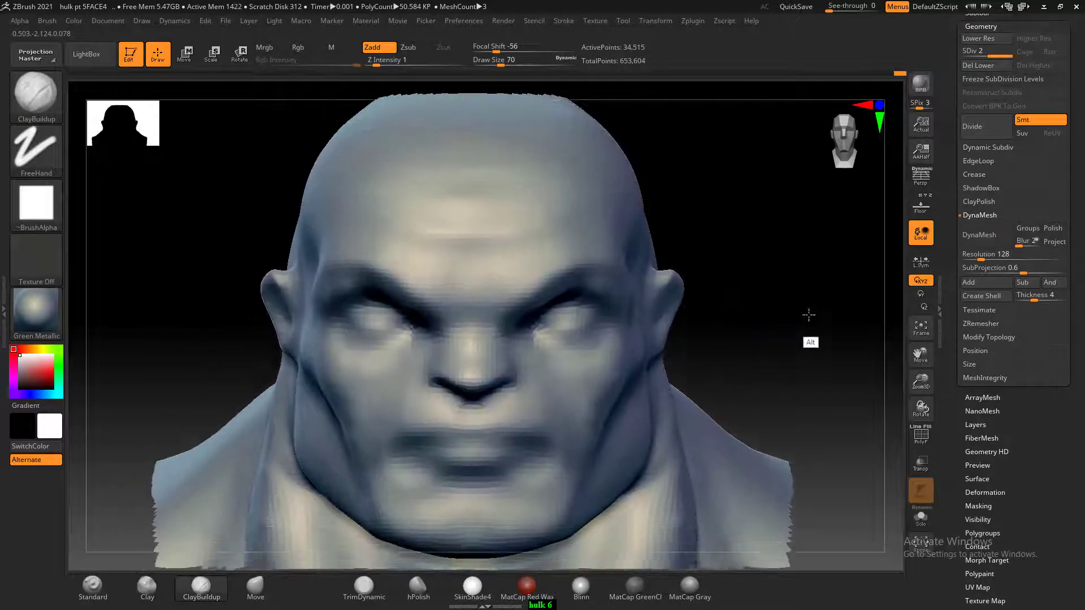
pyautogui.press('[')
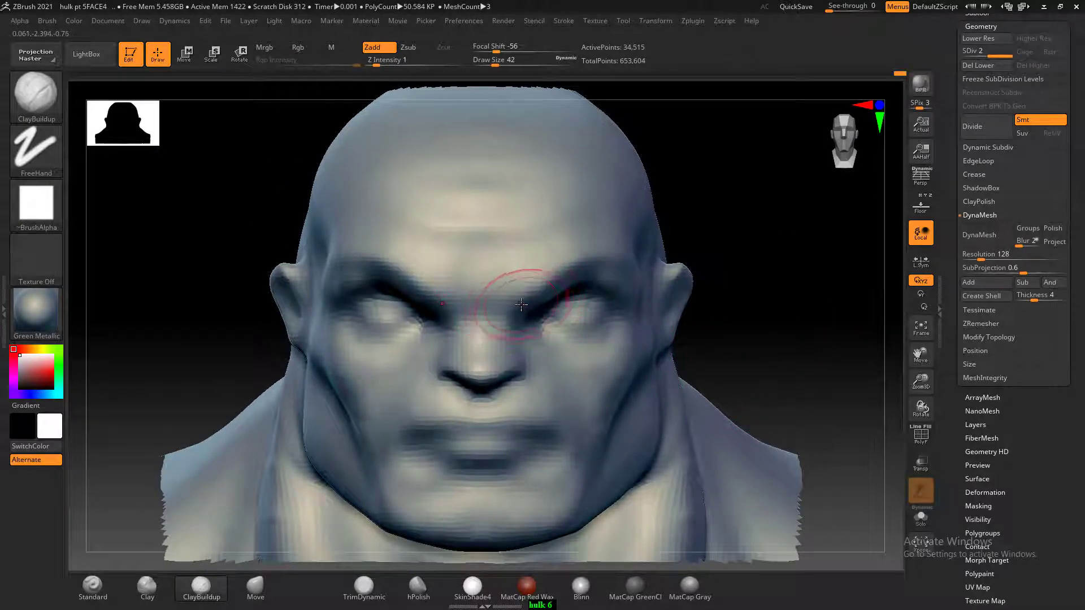
pyautogui.moveTo(814, 361); pyautogui.dragTo(732, 326)
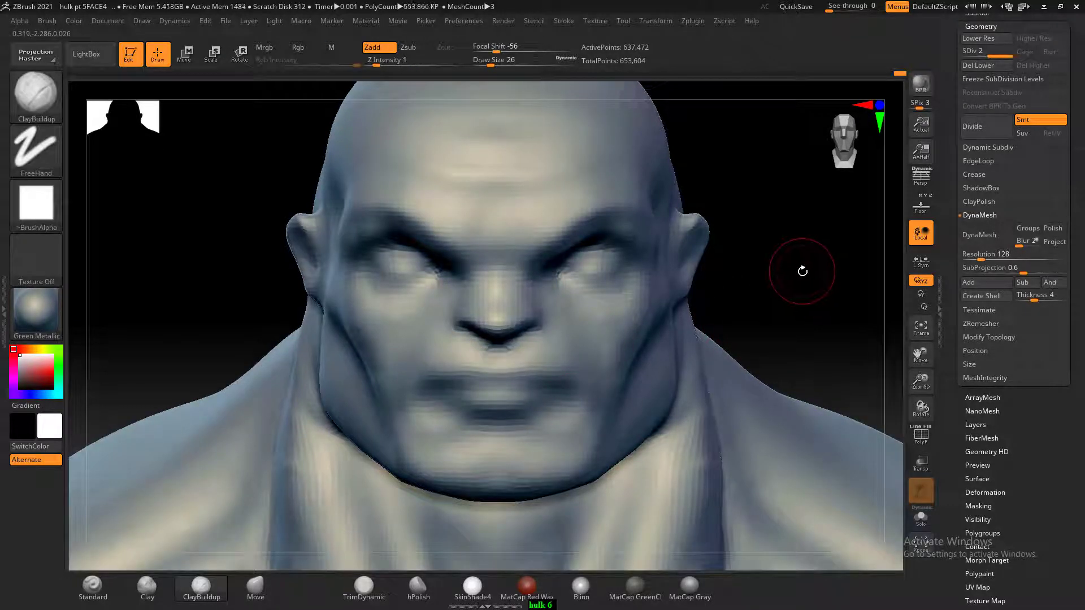
# - Subdivide the body mesh to level 3 and isolate the face and neck
pyautogui.press('ctrl')
pyautogui.hotkey('ctrl', 'd')
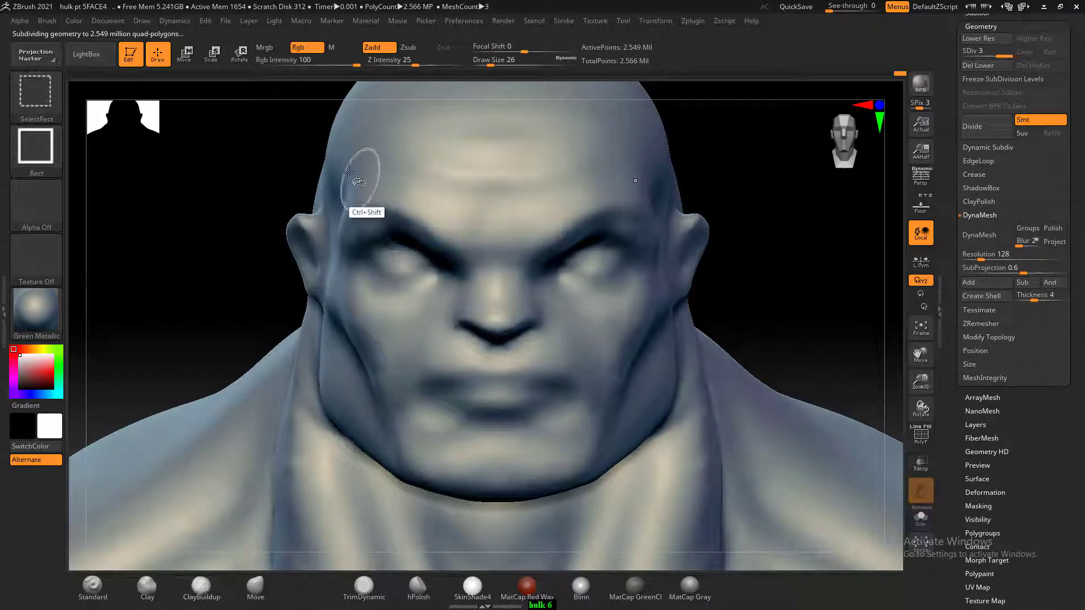
pyautogui.moveTo(223, 138)
pyautogui.keyDown('ctrl'); pyautogui.keyDown('shift'); pyautogui.mouseDown()
pyautogui.moveTo(771, 441)
pyautogui.moveTo(755, 498)
pyautogui.moveTo(739, 505)
pyautogui.moveTo(772, 503)
pyautogui.mouseUp(); pyautogui.keyUp('shift'); pyautogui.keyUp('ctrl')
pyautogui.keyDown('alt'); pyautogui.moveTo(797, 323); pyautogui.dragTo(805, 352); pyautogui.keyUp('alt')
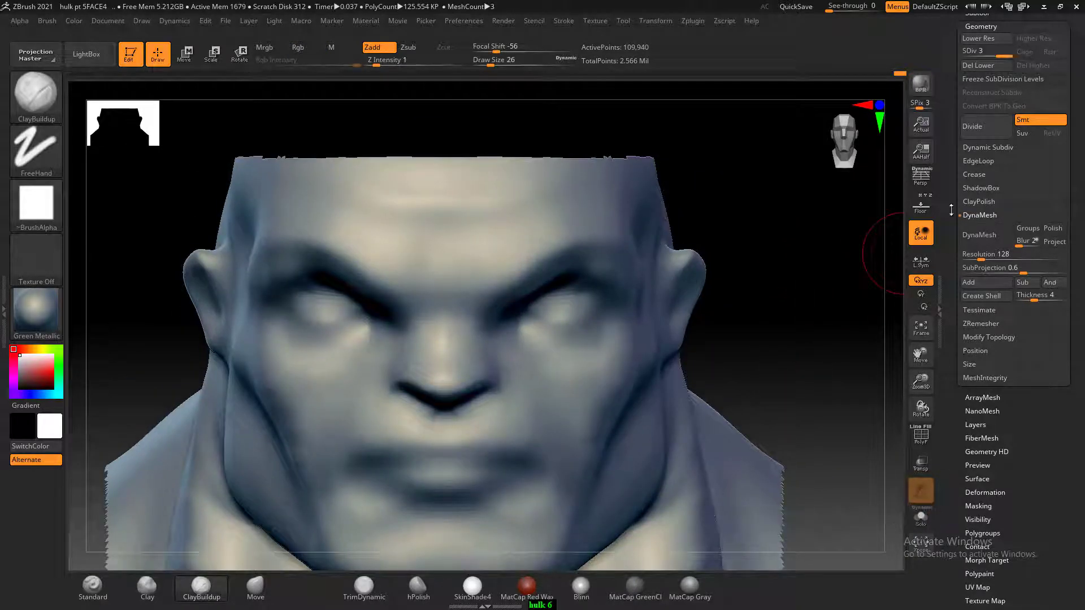
# - Make the eyeball subtool PM3D_Sphere3D1_1 the active subtool
pyautogui.scroll(3, 964, 161)
pyautogui.click(983, 181)
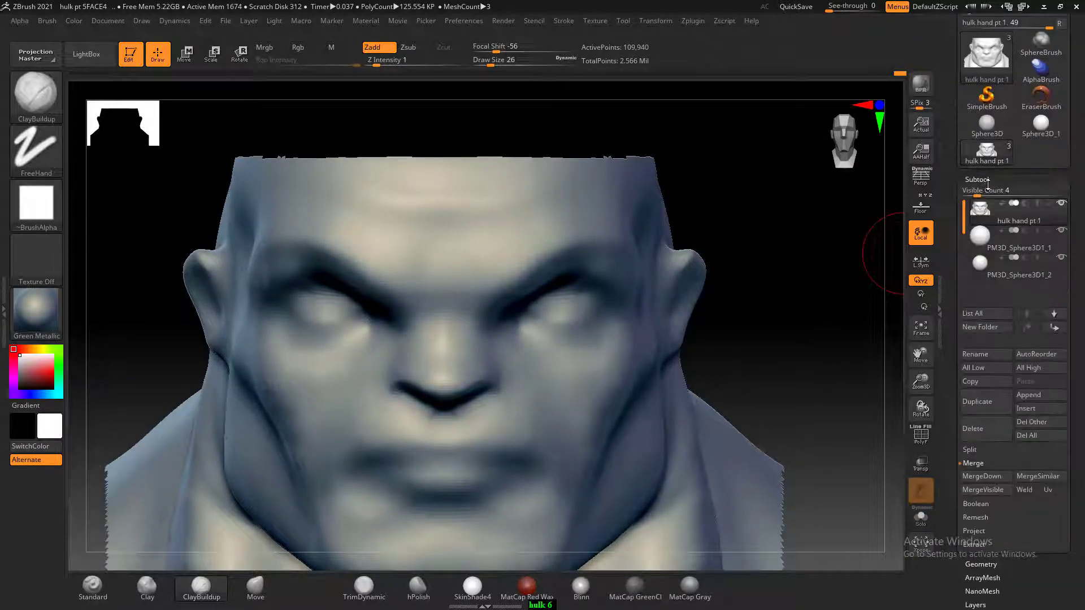
pyautogui.click(989, 250)
# - Examine the eyeball's position inside the head from the side using Solo mode and transparency
pyautogui.moveTo(754, 339); pyautogui.dragTo(865, 351)
pyautogui.keyDown('shift'); pyautogui.moveTo(290, 226); pyautogui.dragTo(235, 245); pyautogui.keyUp('shift')
pyautogui.click(923, 521)
pyautogui.click(917, 523)
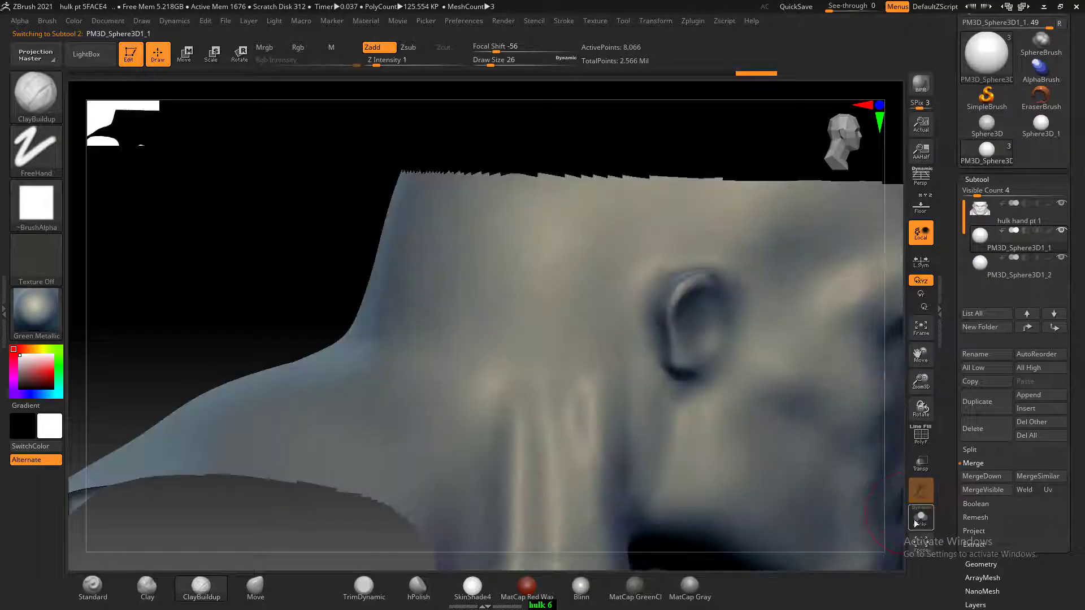
pyautogui.keyDown('alt'); pyautogui.moveTo(337, 249); pyautogui.dragTo(570, 361); pyautogui.keyUp('alt')
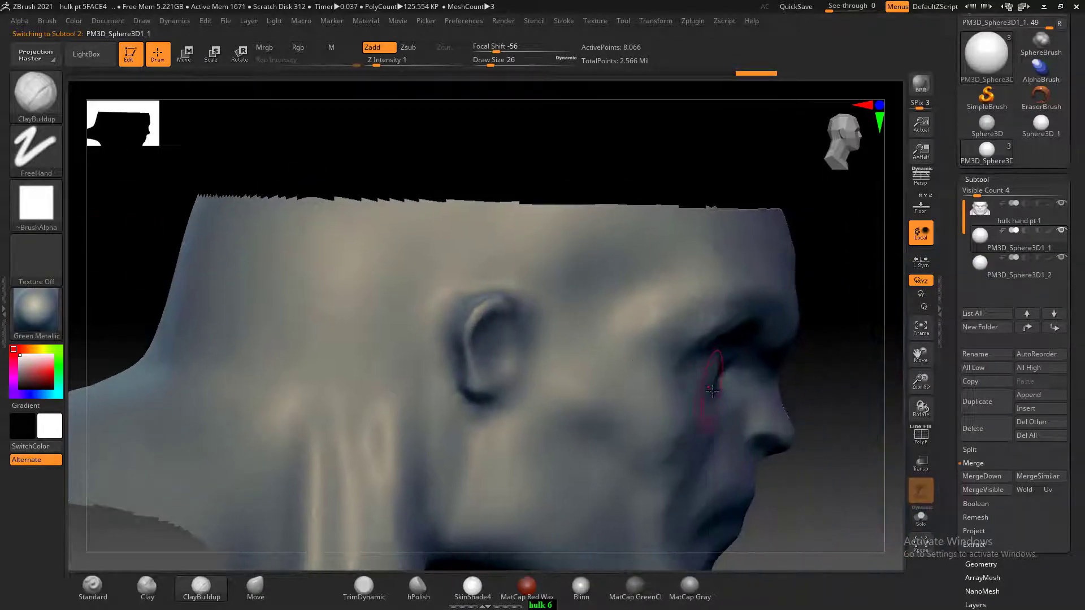
pyautogui.click(922, 467)
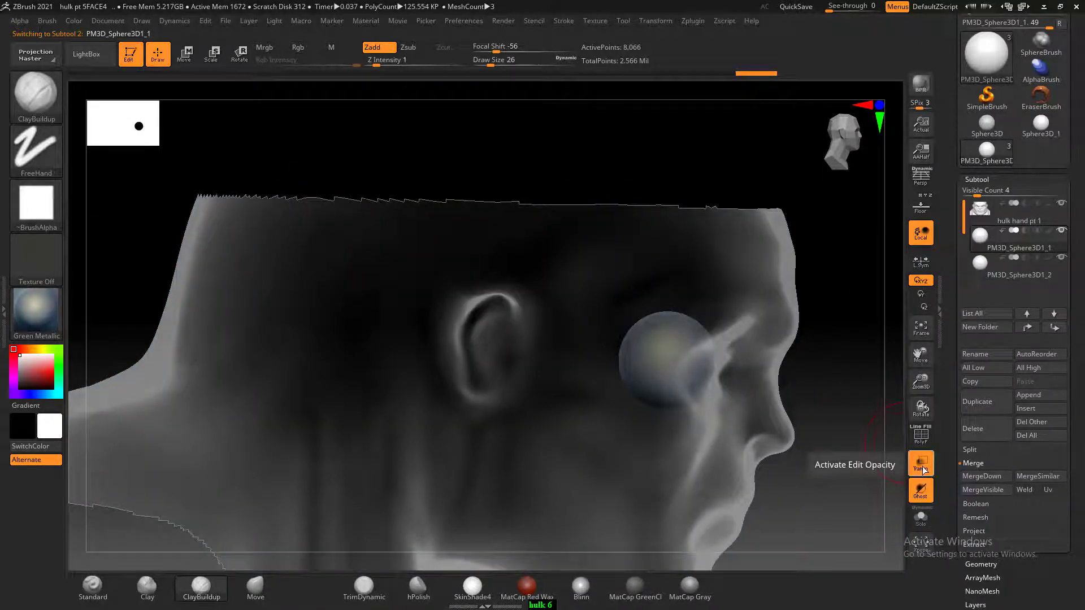
pyautogui.click(924, 467)
# - Make the body subtool hulk hand pt 1 active, with the Standard brush at draw size 9 and the face seen from the front
pyautogui.moveTo(879, 398)
pyautogui.mouseDown()
pyautogui.moveTo(865, 380)
pyautogui.moveTo(731, 368)
pyautogui.moveTo(662, 313)
pyautogui.moveTo(799, 293)
pyautogui.moveTo(788, 300)
pyautogui.mouseUp()
pyautogui.click(93, 586)
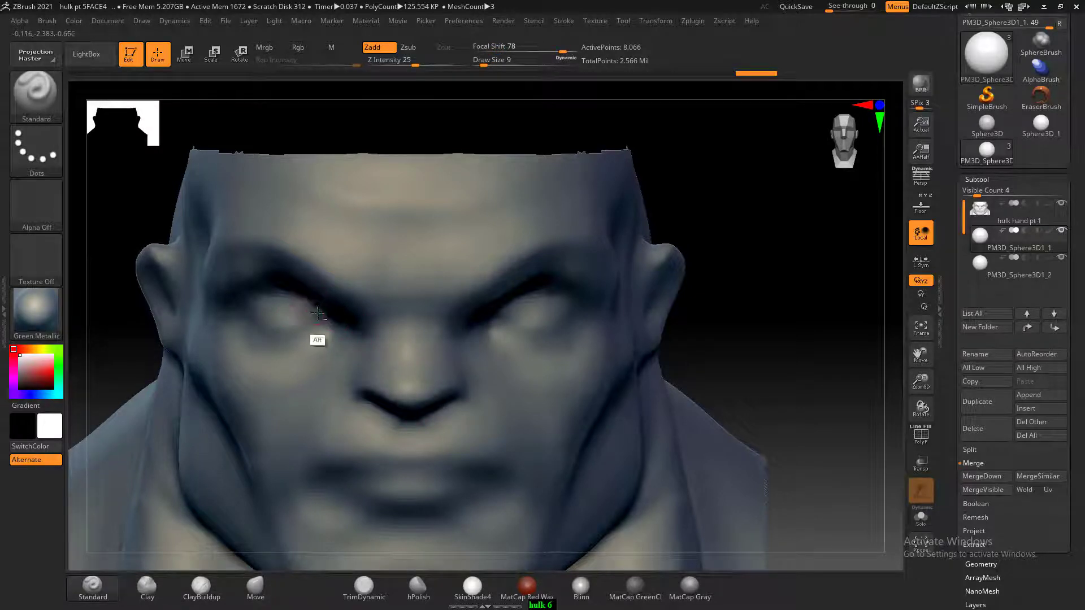
pyautogui.keyDown('alt'); pyautogui.moveTo(280, 302); pyautogui.dragTo(309, 318); pyautogui.keyUp('alt')
pyautogui.keyDown('shift'); pyautogui.moveTo(707, 270); pyautogui.dragTo(746, 274); pyautogui.keyUp('shift')
pyautogui.keyDown('alt'); pyautogui.click(427, 279); pyautogui.keyUp('alt')
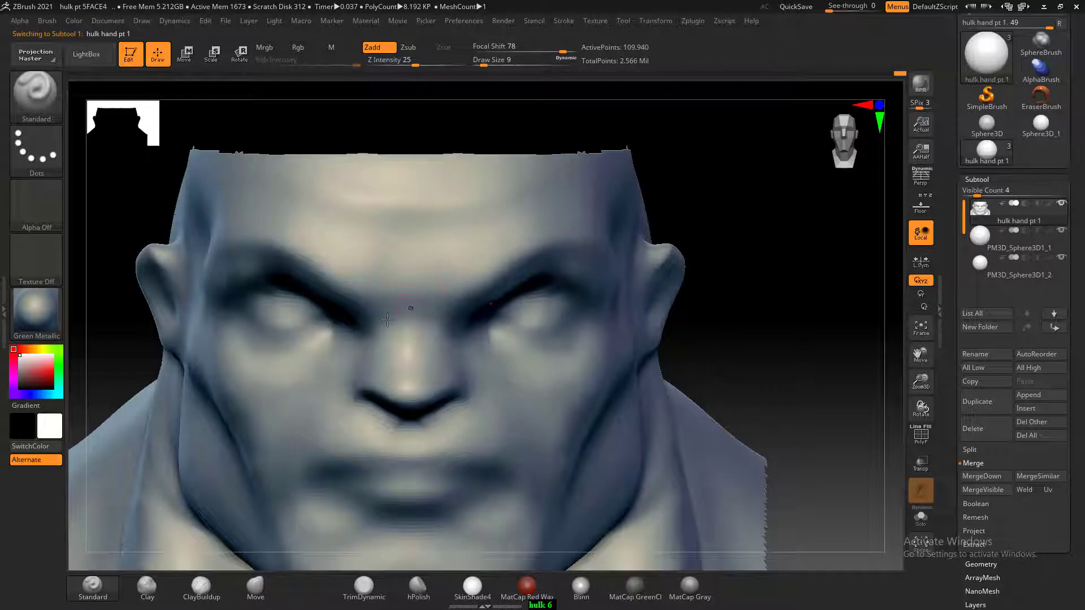
# - Carve the eye openings around the eyeballs and shape the eyelid rims and inner eye corners with the Standard brush in subtractive mode
pyautogui.moveTo(324, 315)
pyautogui.keyDown('alt'); pyautogui.mouseDown()
pyautogui.moveTo(279, 299)
pyautogui.moveTo(265, 320)
pyautogui.moveTo(278, 327)
pyautogui.moveTo(257, 311)
pyautogui.moveTo(263, 323)
pyautogui.mouseUp(); pyautogui.keyUp('alt')
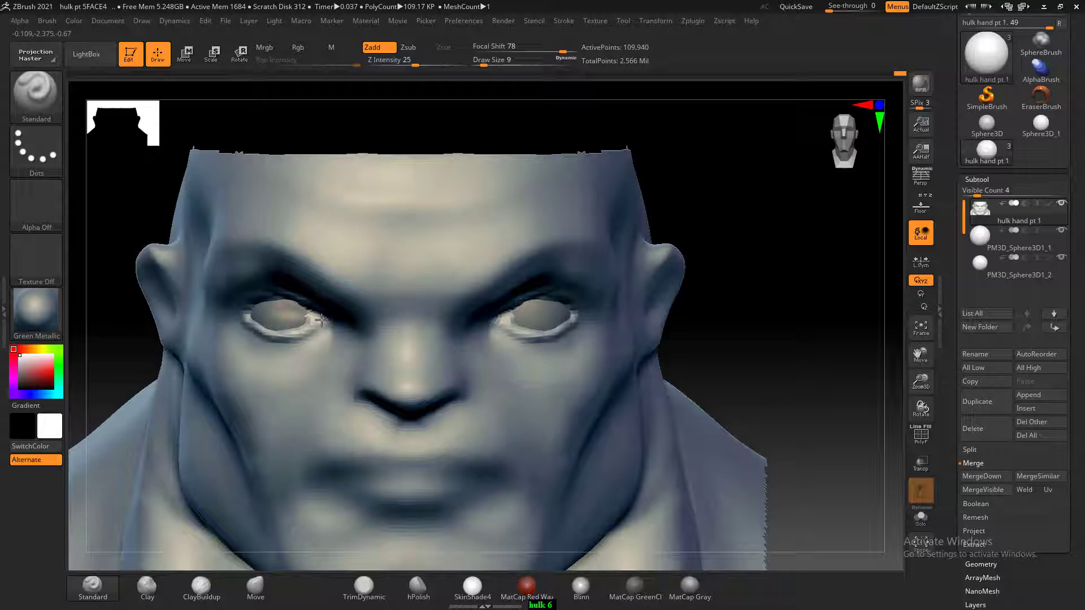
pyautogui.hotkey('ctrl', 'z')
pyautogui.moveTo(111, 327); pyautogui.dragTo(211, 313)
pyautogui.moveTo(140, 332)
pyautogui.mouseDown()
pyautogui.moveTo(304, 320)
pyautogui.moveTo(256, 321)
pyautogui.mouseUp()
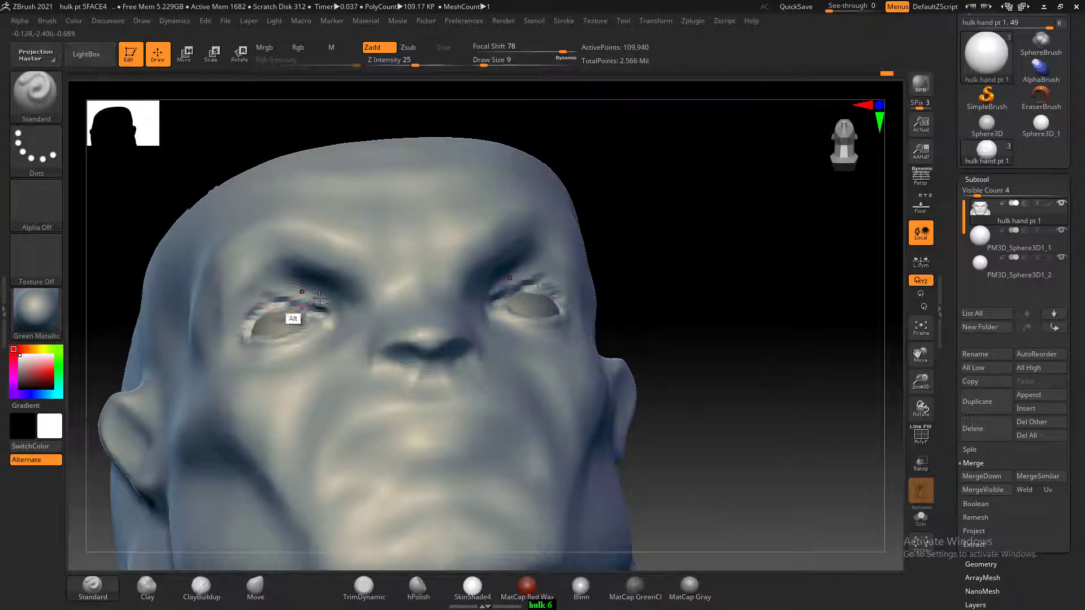
pyautogui.moveTo(331, 331)
pyautogui.keyDown('alt'); pyautogui.mouseDown()
pyautogui.moveTo(289, 290)
pyautogui.moveTo(237, 344)
pyautogui.moveTo(286, 286)
pyautogui.moveTo(315, 320)
pyautogui.mouseUp(); pyautogui.keyUp('alt')
pyautogui.moveTo(112, 235)
pyautogui.mouseDown()
pyautogui.moveTo(422, 281)
pyautogui.moveTo(695, 232)
pyautogui.mouseUp()
pyautogui.moveTo(150, 243)
pyautogui.keyDown('alt'); pyautogui.mouseDown()
pyautogui.moveTo(135, 243)
pyautogui.moveTo(288, 322)
pyautogui.moveTo(293, 307)
pyautogui.moveTo(240, 305)
pyautogui.mouseUp(); pyautogui.keyUp('alt')
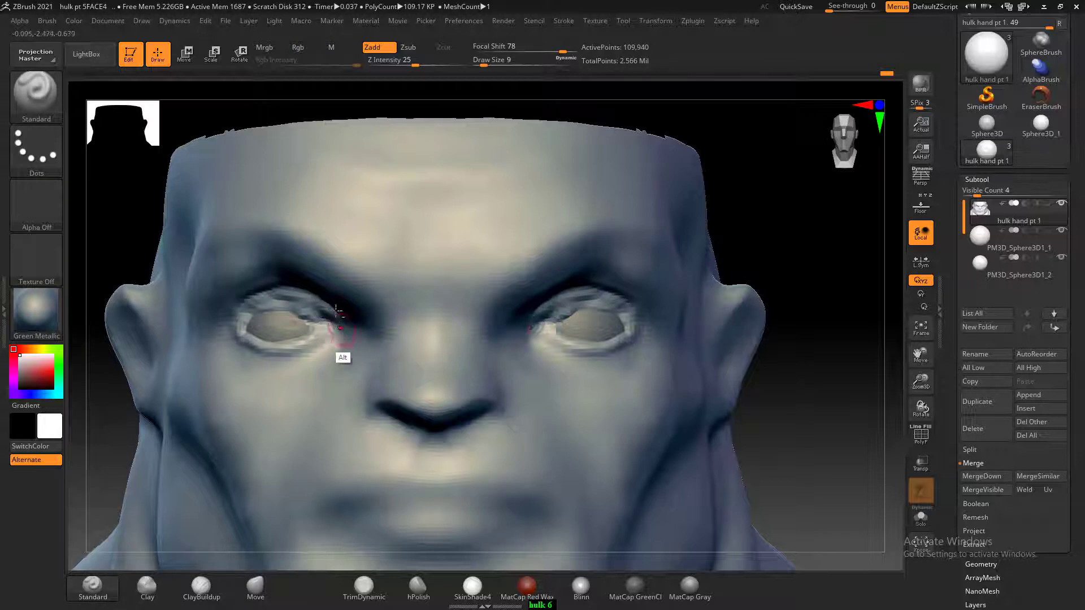
# - Carve the creases around the nostril wings with the Standard brush at draw size 9
pyautogui.moveTo(127, 243)
pyautogui.keyDown('shift'); pyautogui.mouseDown()
pyautogui.moveTo(105, 184)
pyautogui.moveTo(189, 195)
pyautogui.mouseUp(); pyautogui.keyUp('shift')
pyautogui.moveTo(389, 353)
pyautogui.keyDown('alt'); pyautogui.mouseDown()
pyautogui.moveTo(366, 374)
pyautogui.moveTo(370, 384)
pyautogui.mouseUp(); pyautogui.keyUp('alt')
pyautogui.moveTo(383, 359)
pyautogui.keyDown('alt'); pyautogui.mouseDown()
pyautogui.moveTo(380, 393)
pyautogui.moveTo(359, 368)
pyautogui.moveTo(392, 344)
pyautogui.moveTo(355, 364)
pyautogui.mouseUp(); pyautogui.keyUp('alt')
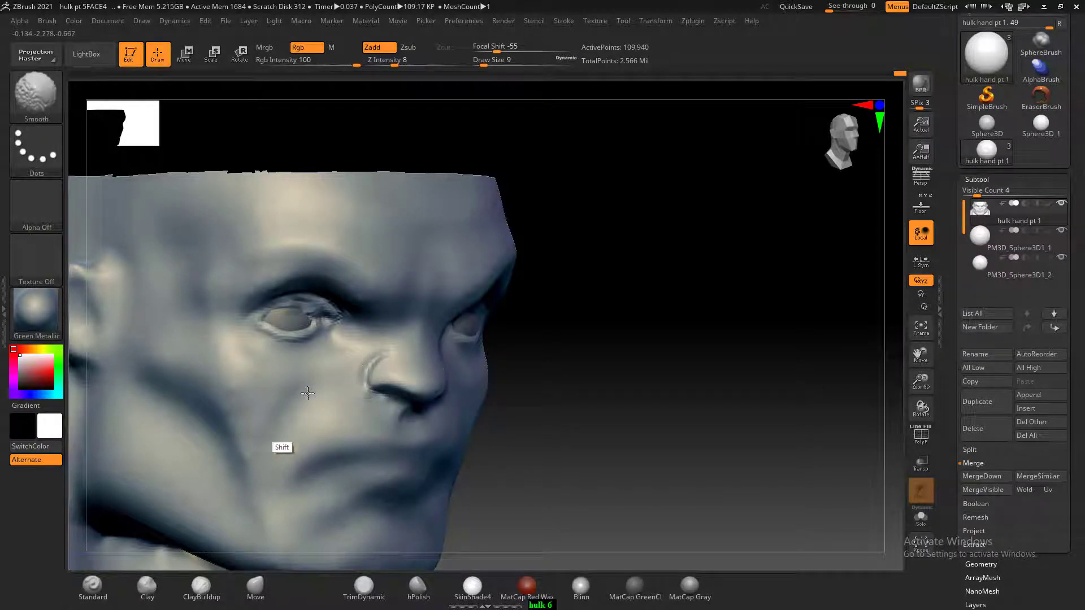
# - Carve the lip outline with the Standard brush, and build up and smooth the lips and philtrum with ClayBuildup at draw size 14
pyautogui.moveTo(627, 414)
pyautogui.mouseDown()
pyautogui.moveTo(641, 346)
pyautogui.moveTo(562, 392)
pyautogui.mouseUp()
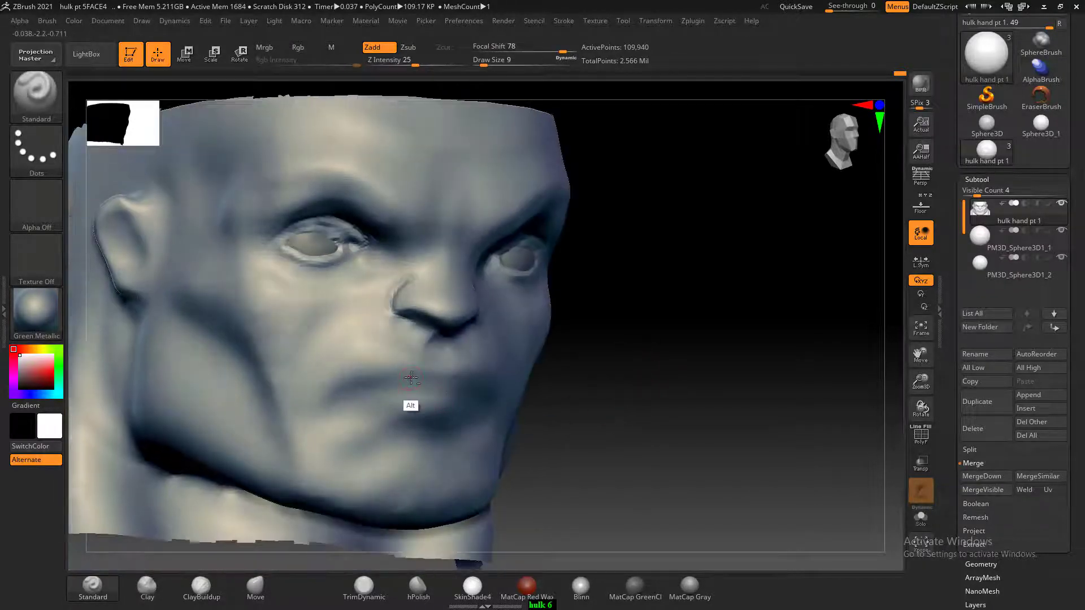
pyautogui.moveTo(411, 378)
pyautogui.keyDown('alt'); pyautogui.mouseDown()
pyautogui.moveTo(433, 384)
pyautogui.moveTo(399, 377)
pyautogui.moveTo(346, 397)
pyautogui.moveTo(444, 416)
pyautogui.mouseUp(); pyautogui.keyUp('alt')
pyautogui.moveTo(590, 382); pyautogui.dragTo(557, 374)
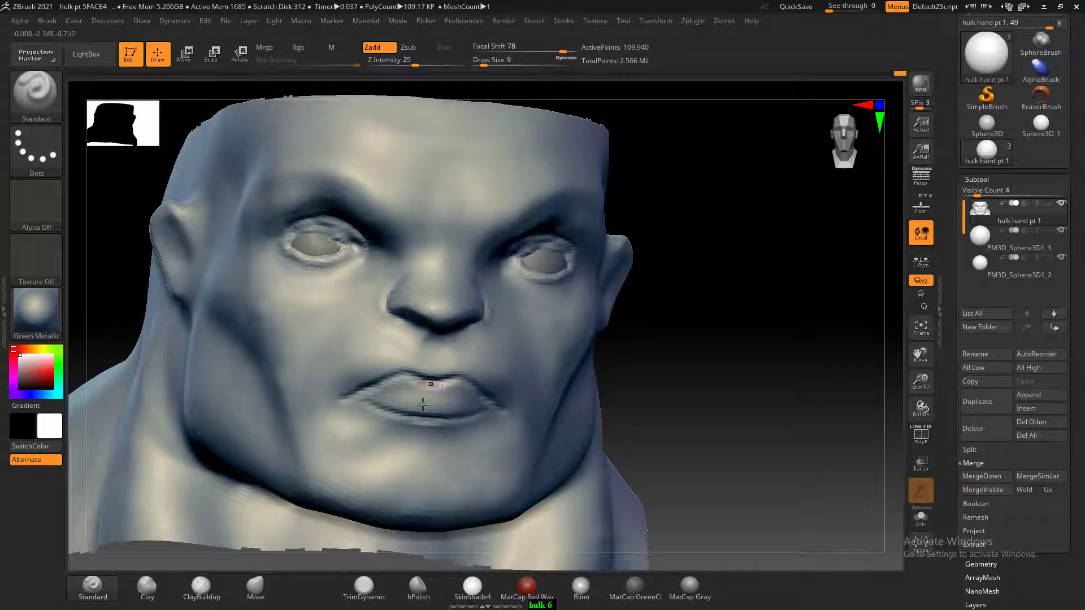
pyautogui.click(198, 585)
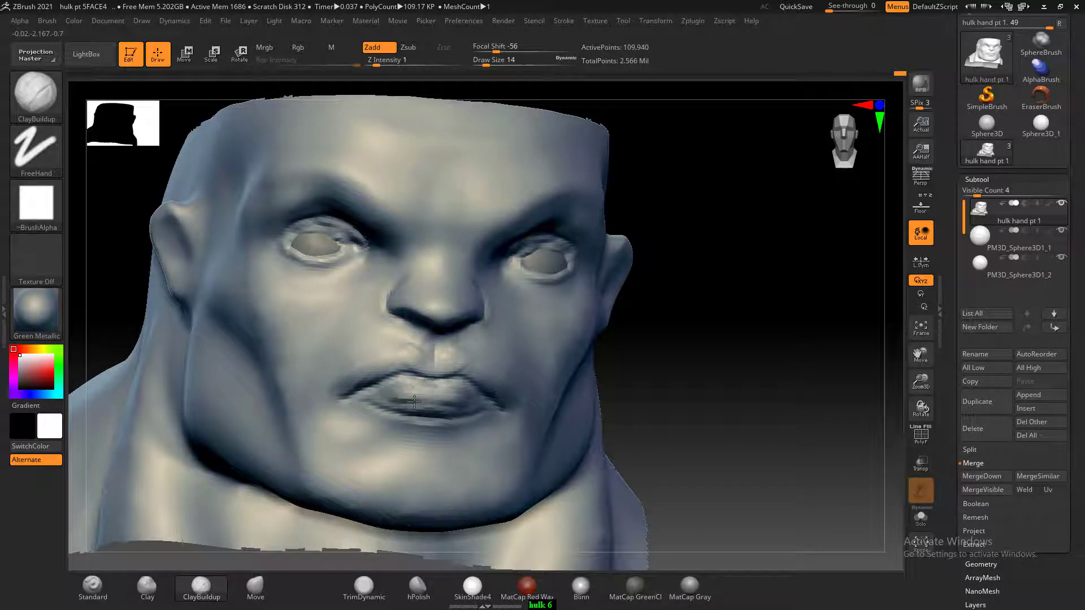
pyautogui.press('shift')
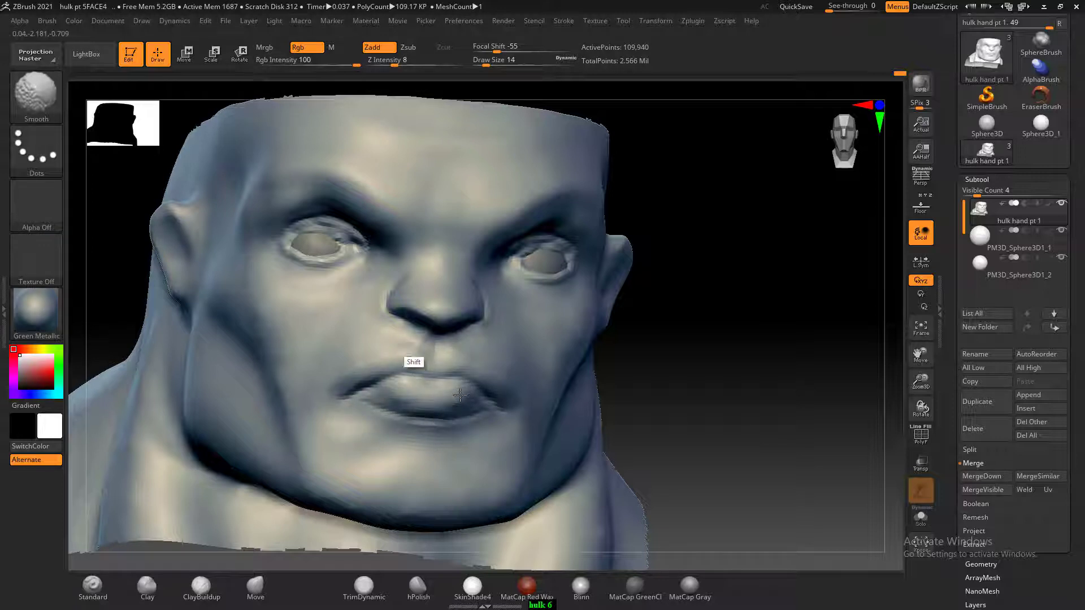
# - Hollow out the nostrils from below with the Standard brush in subtractive mode
pyautogui.moveTo(663, 336); pyautogui.dragTo(628, 304)
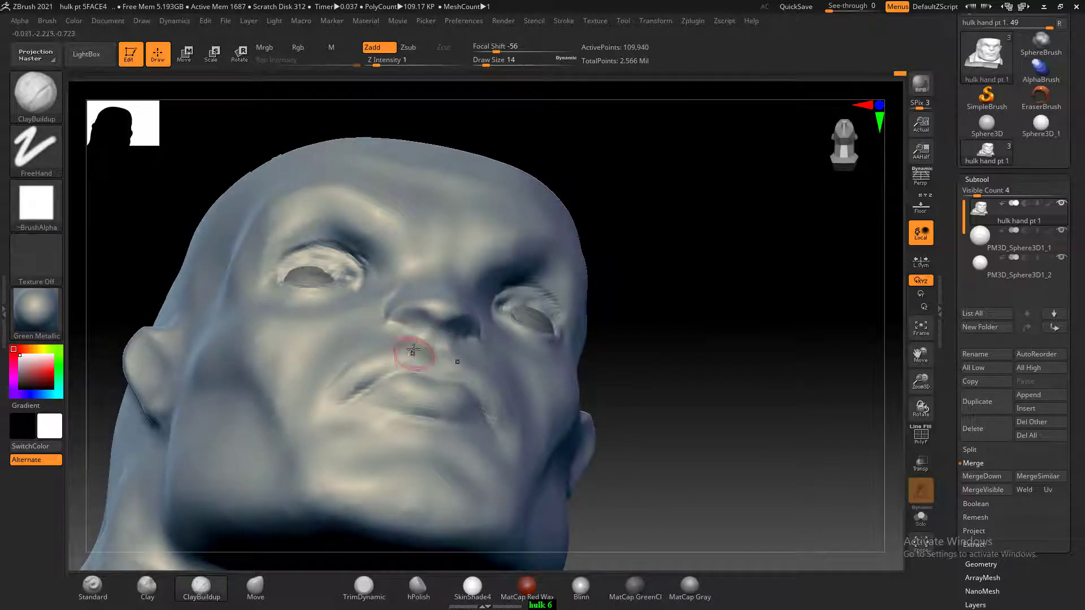
pyautogui.click(93, 588)
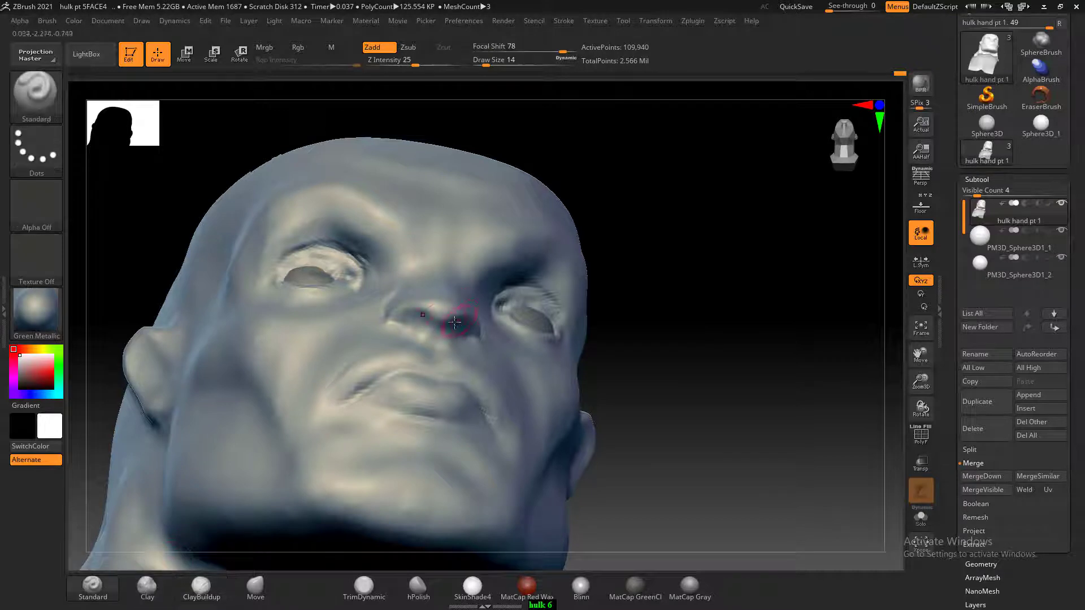
pyautogui.keyDown('alt'); pyautogui.moveTo(426, 317); pyautogui.dragTo(415, 325); pyautogui.keyUp('alt')
pyautogui.moveTo(622, 316)
pyautogui.mouseDown()
pyautogui.moveTo(743, 360)
pyautogui.moveTo(770, 346)
pyautogui.moveTo(689, 375)
pyautogui.mouseUp()
# - Build up the brow ridges and lower forehead with ClayBuildup at draw size 22, and smooth the strokes
pyautogui.click(201, 587)
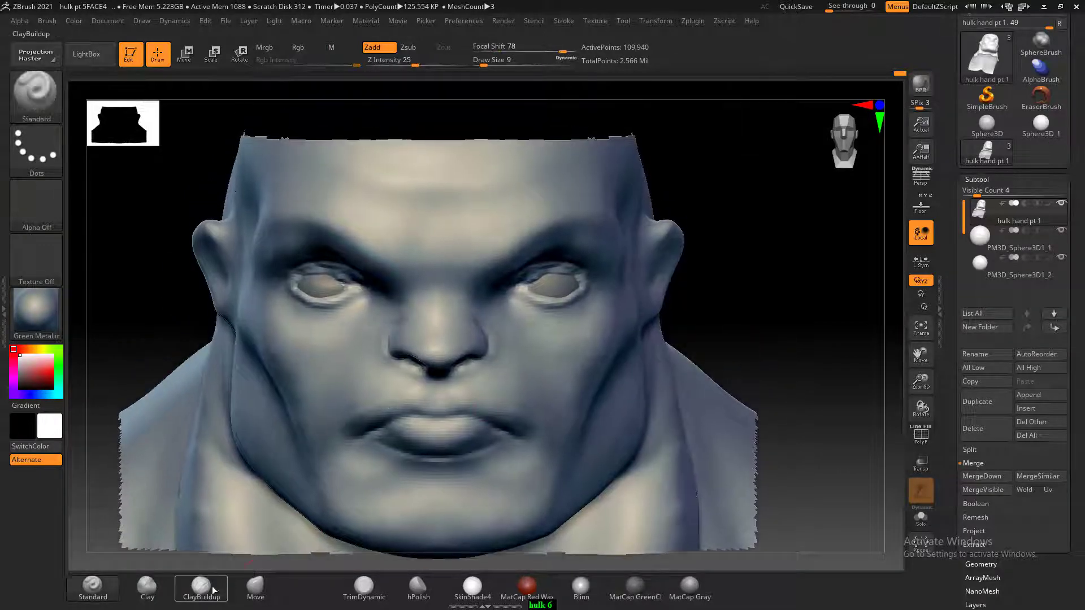
pyautogui.press(']')
pyautogui.press(']')
pyautogui.press(']')
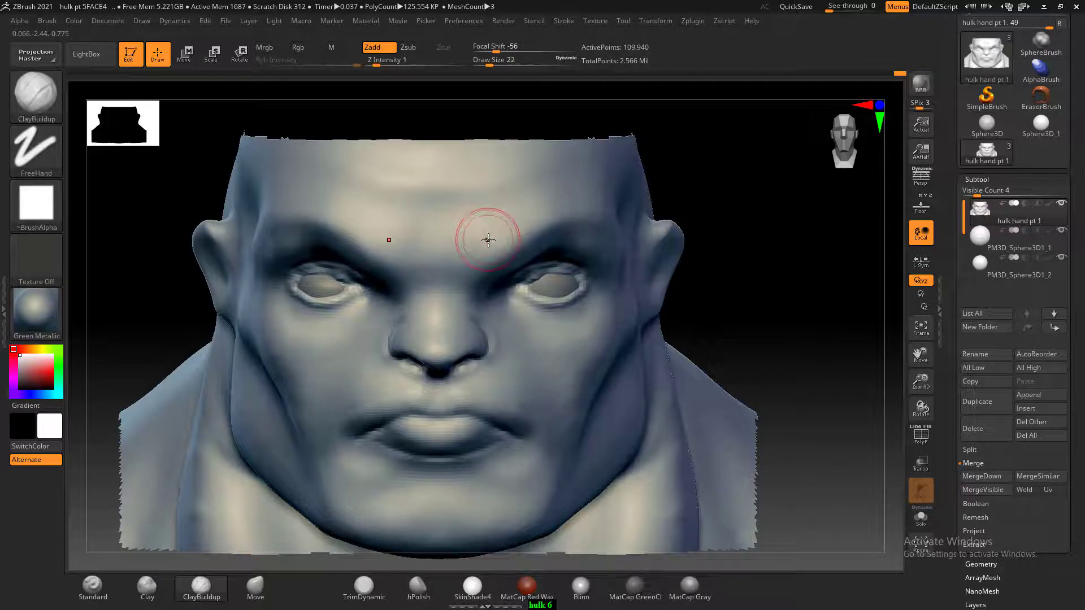
pyautogui.moveTo(491, 197); pyautogui.dragTo(520, 232)
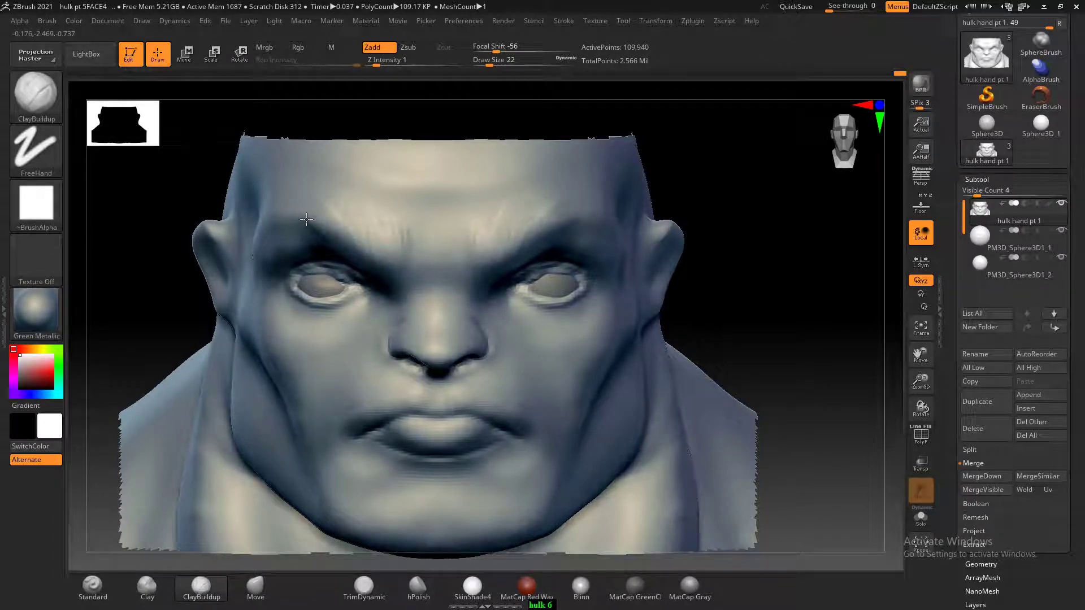
pyautogui.moveTo(376, 213); pyautogui.dragTo(336, 248)
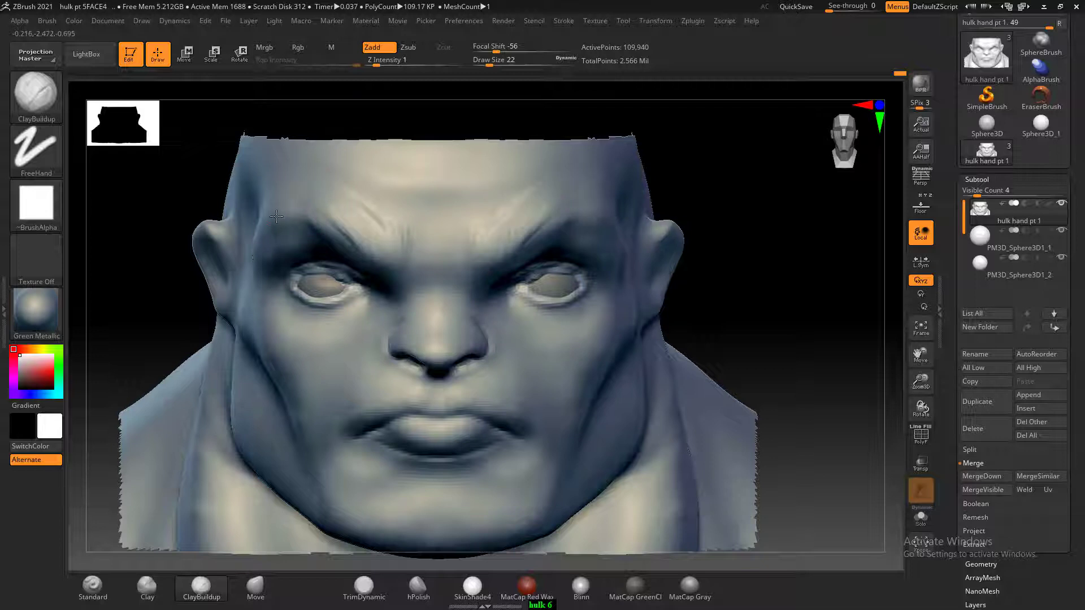
pyautogui.moveTo(301, 191)
pyautogui.mouseDown()
pyautogui.moveTo(368, 243)
pyautogui.moveTo(290, 232)
pyautogui.mouseUp()
pyautogui.moveTo(738, 241); pyautogui.dragTo(627, 260)
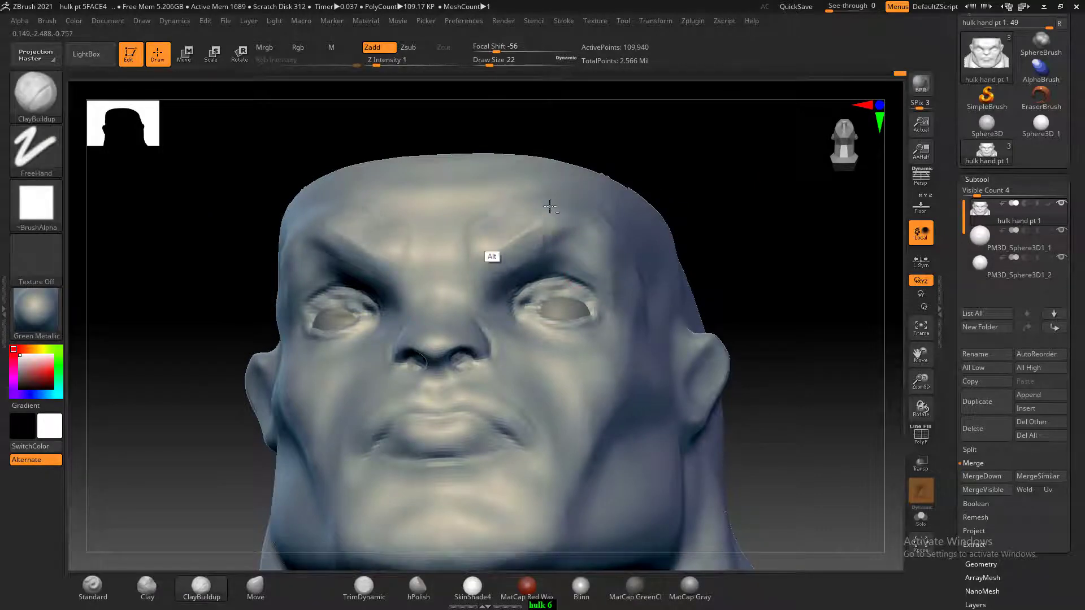
pyautogui.press('shift')
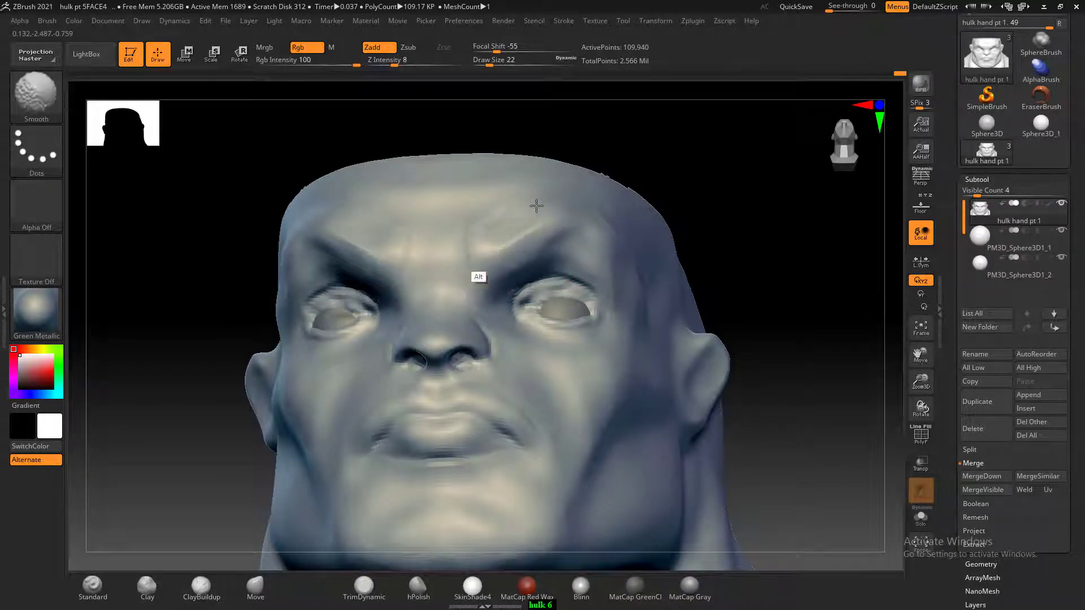
# - Carve vertical frown creases between the eyebrows with the Standard brush at draw size 8
pyautogui.click(93, 587)
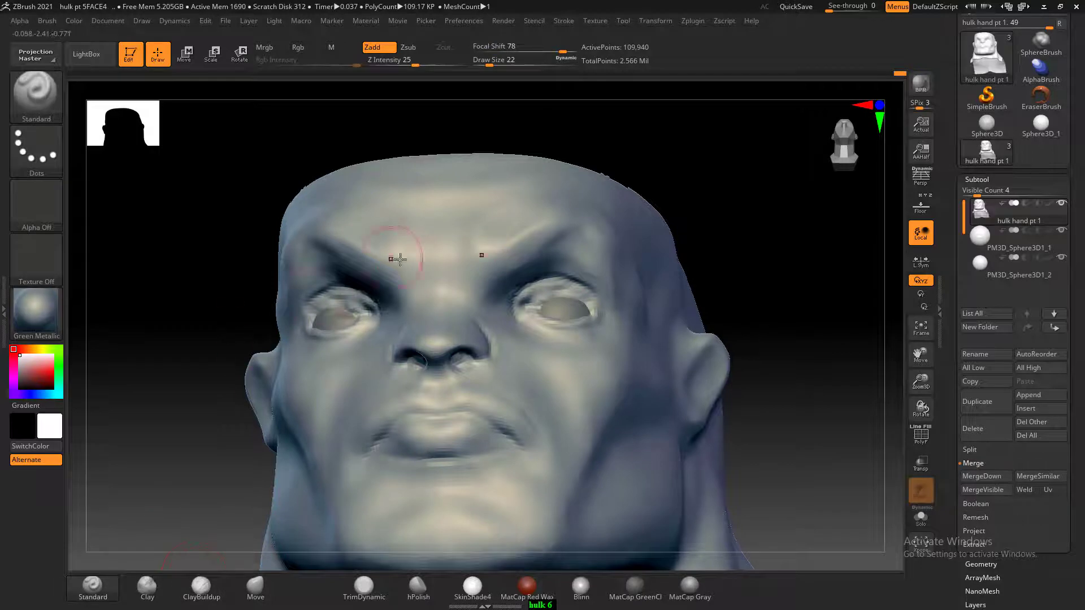
pyautogui.press('[')
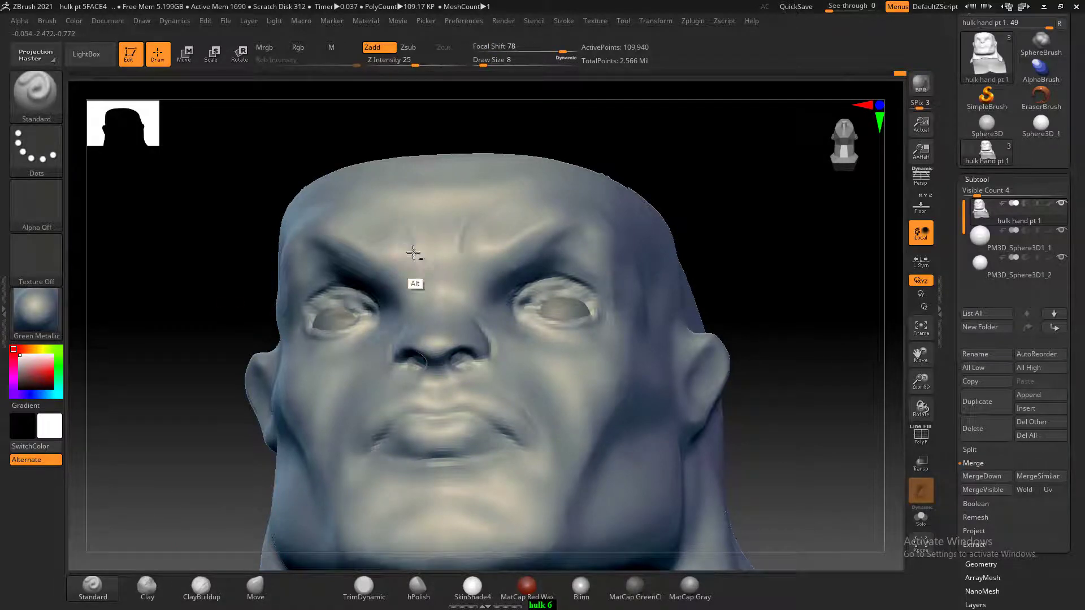
pyautogui.keyDown('alt'); pyautogui.moveTo(416, 261); pyautogui.dragTo(411, 224); pyautogui.keyUp('alt')
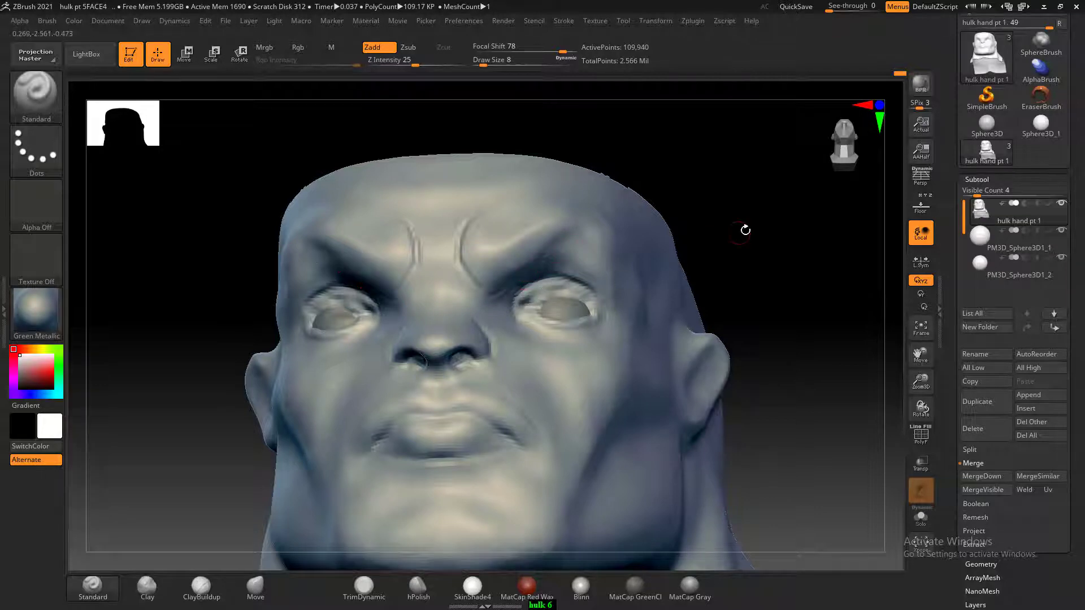
# - Carve the folds between the eyebrows and upper eyelids at draw size 8, and soften the brow and frown creases with Smooth
pyautogui.moveTo(743, 230); pyautogui.dragTo(554, 286)
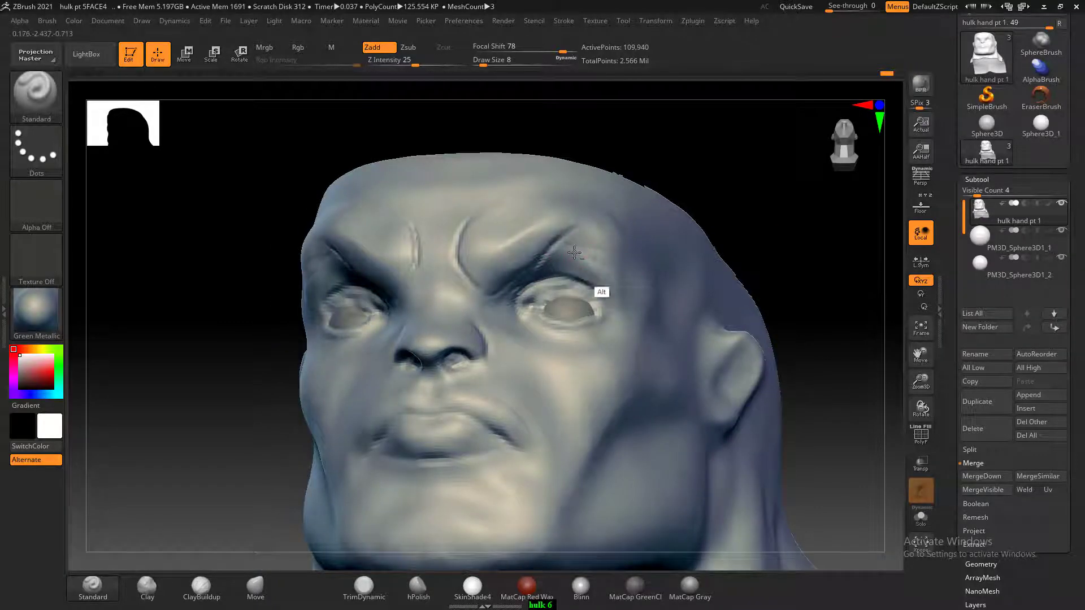
pyautogui.moveTo(747, 221); pyautogui.dragTo(376, 316)
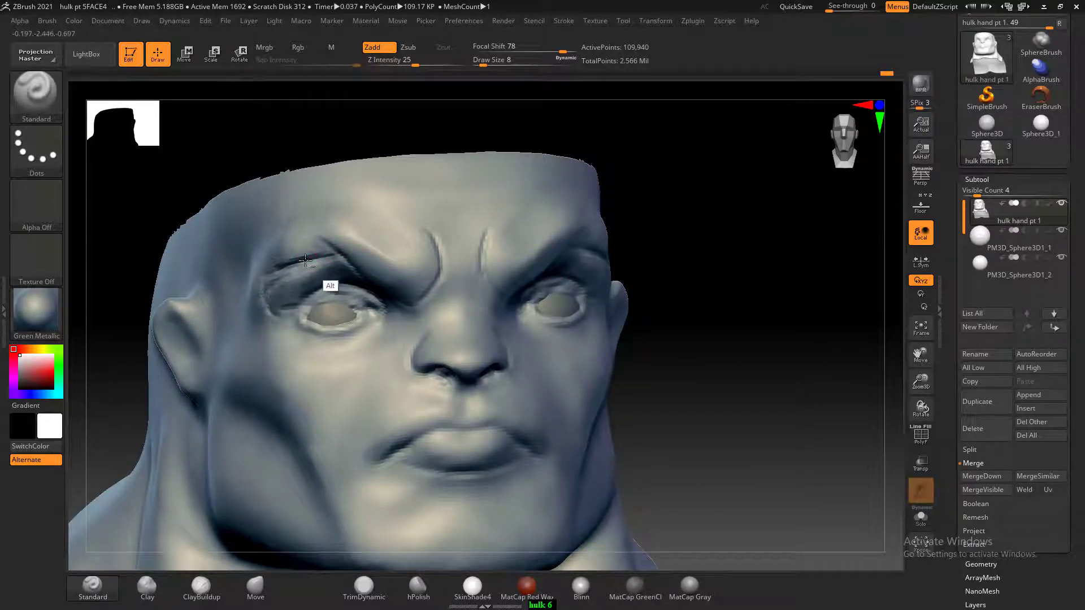
pyautogui.keyDown('shift'); pyautogui.moveTo(722, 298); pyautogui.dragTo(532, 315); pyautogui.keyUp('shift')
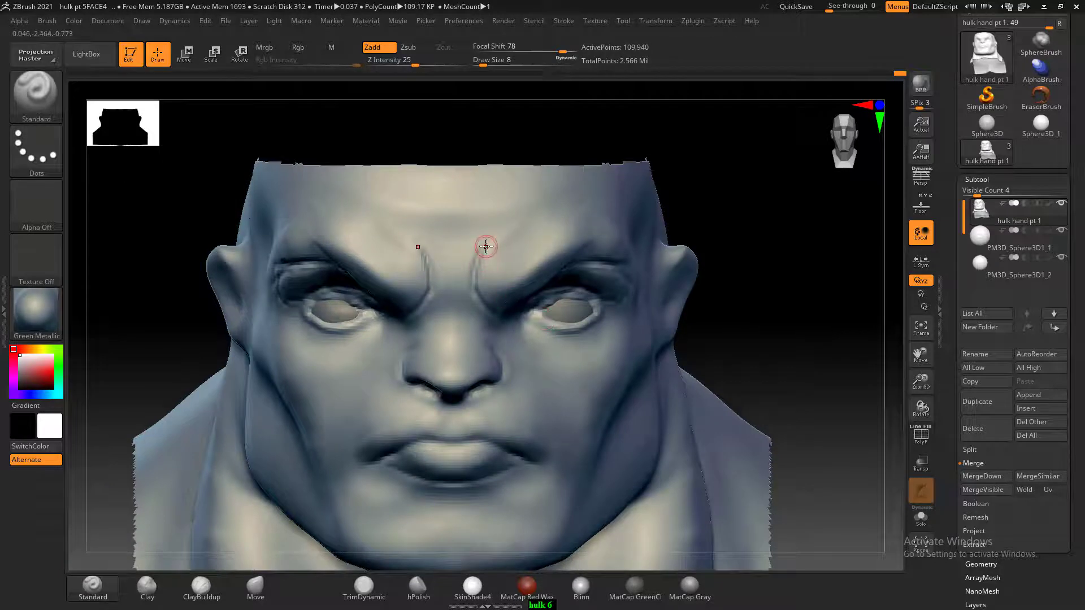
pyautogui.moveTo(479, 259)
pyautogui.keyDown('shift'); pyautogui.mouseDown()
pyautogui.moveTo(482, 244)
pyautogui.moveTo(421, 246)
pyautogui.moveTo(305, 266)
pyautogui.moveTo(316, 248)
pyautogui.moveTo(333, 250)
pyautogui.mouseUp(); pyautogui.keyUp('shift')
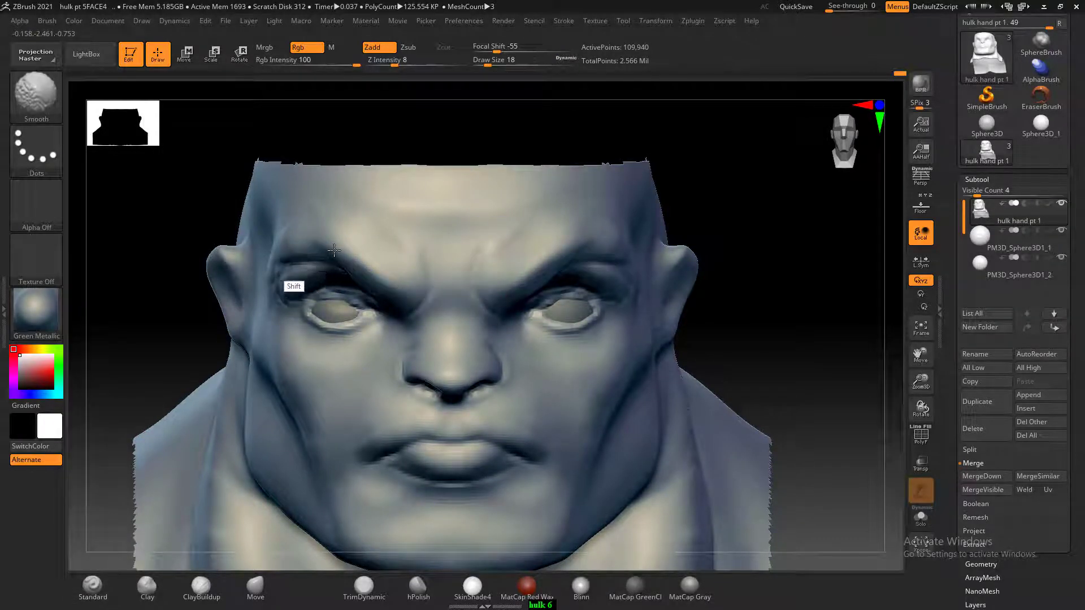
# - Isolate the eye region of the mesh and carve around the outer part of the eyelids with the Standard brush at draw size 18
pyautogui.moveTo(802, 317)
pyautogui.mouseDown()
pyautogui.moveTo(750, 298)
pyautogui.moveTo(790, 259)
pyautogui.moveTo(788, 243)
pyautogui.mouseUp()
pyautogui.keyDown('alt'); pyautogui.moveTo(262, 247); pyautogui.dragTo(166, 278); pyautogui.keyUp('alt')
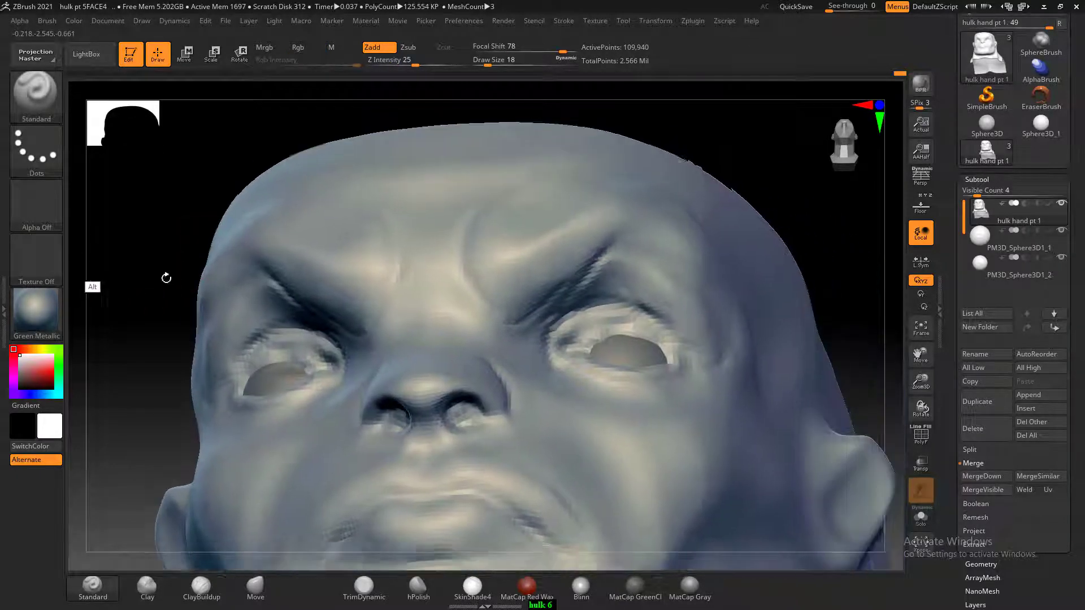
pyautogui.keyDown('ctrl'); pyautogui.keyDown('shift'); pyautogui.moveTo(765, 172); pyautogui.dragTo(187, 429); pyautogui.keyUp('shift'); pyautogui.keyUp('ctrl')
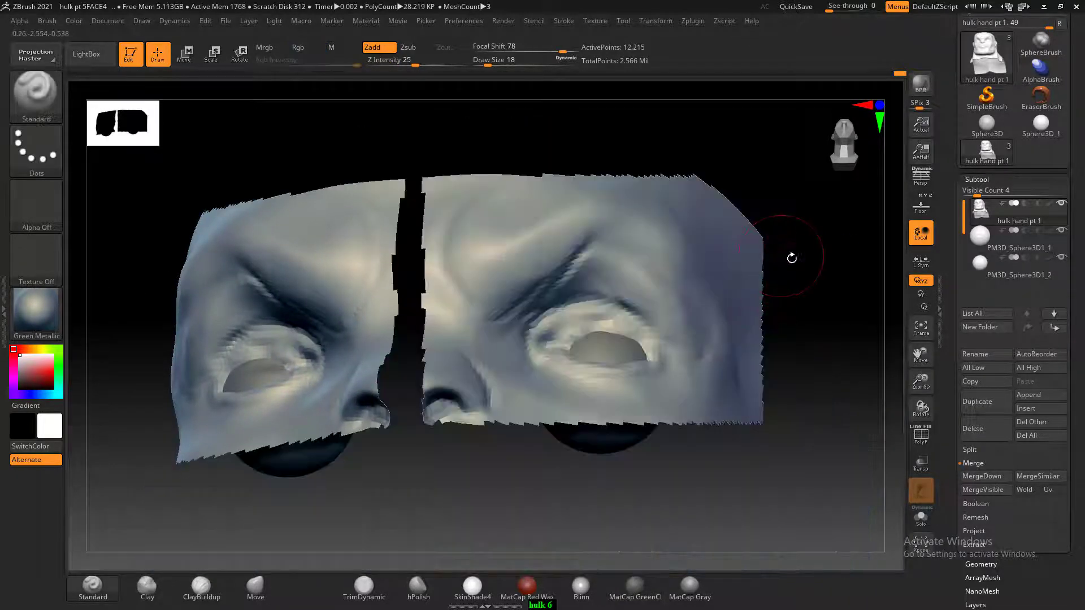
pyautogui.moveTo(791, 258); pyautogui.dragTo(751, 378)
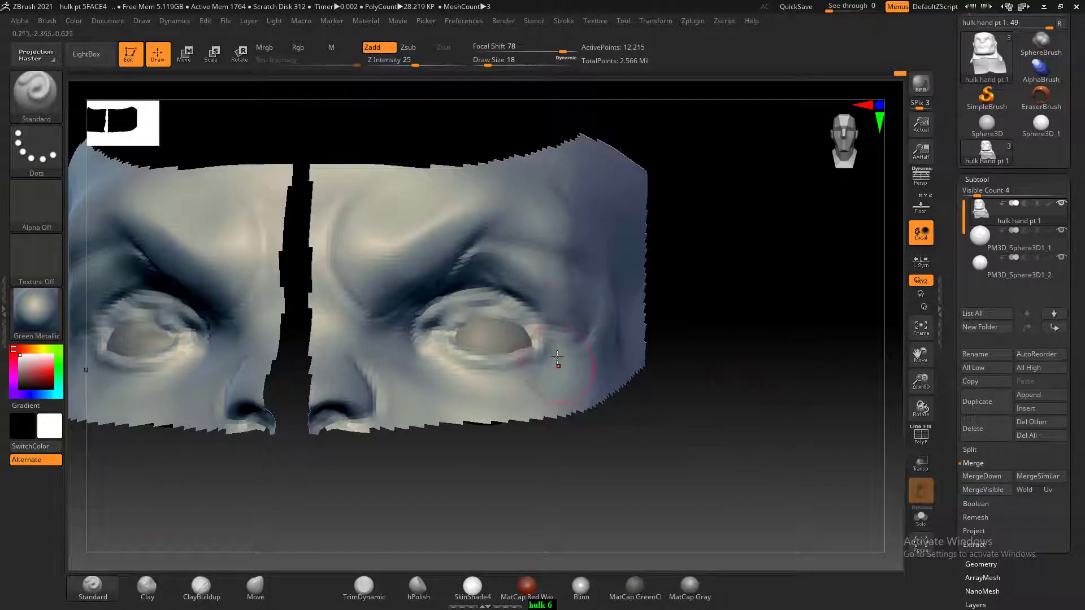
pyautogui.moveTo(519, 323)
pyautogui.keyDown('alt'); pyautogui.mouseDown()
pyautogui.moveTo(484, 312)
pyautogui.moveTo(443, 328)
pyautogui.moveTo(475, 311)
pyautogui.moveTo(428, 334)
pyautogui.moveTo(519, 336)
pyautogui.moveTo(505, 360)
pyautogui.mouseUp(); pyautogui.keyUp('alt')
pyautogui.moveTo(721, 387)
pyautogui.mouseDown()
pyautogui.moveTo(616, 389)
pyautogui.moveTo(628, 399)
pyautogui.mouseUp()
pyautogui.moveTo(709, 470)
pyautogui.mouseDown()
pyautogui.moveTo(770, 339)
pyautogui.moveTo(795, 324)
pyautogui.moveTo(774, 360)
pyautogui.mouseUp()
# - Fit the eyelids and eye corners closely around the eyeball with the Move brush at draw size 26
pyautogui.click(256, 586)
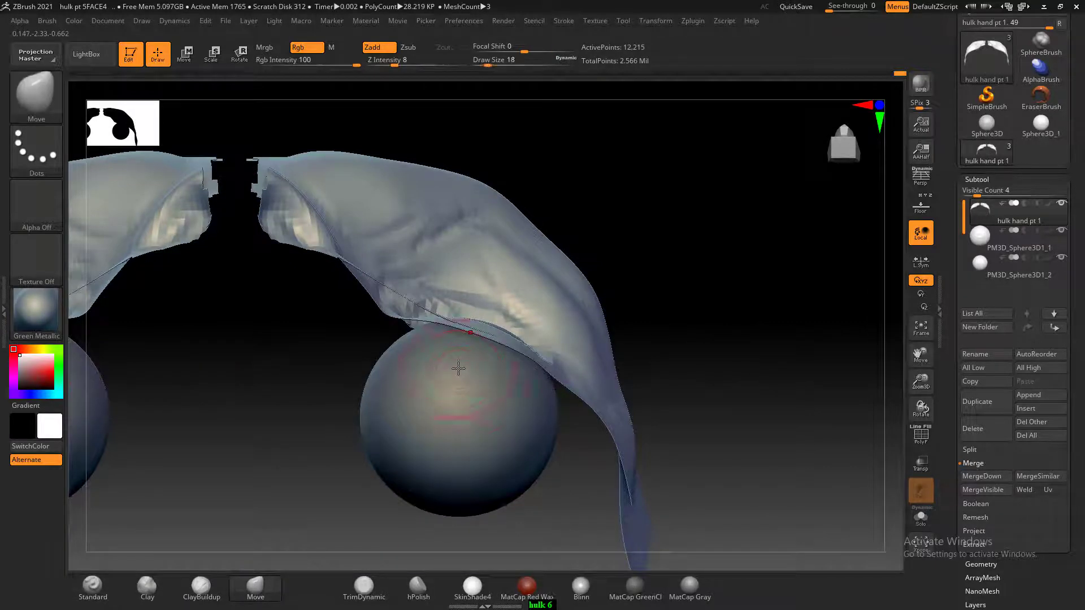
pyautogui.press(']')
pyautogui.moveTo(396, 317); pyautogui.dragTo(394, 323)
pyautogui.moveTo(362, 378); pyautogui.dragTo(417, 300)
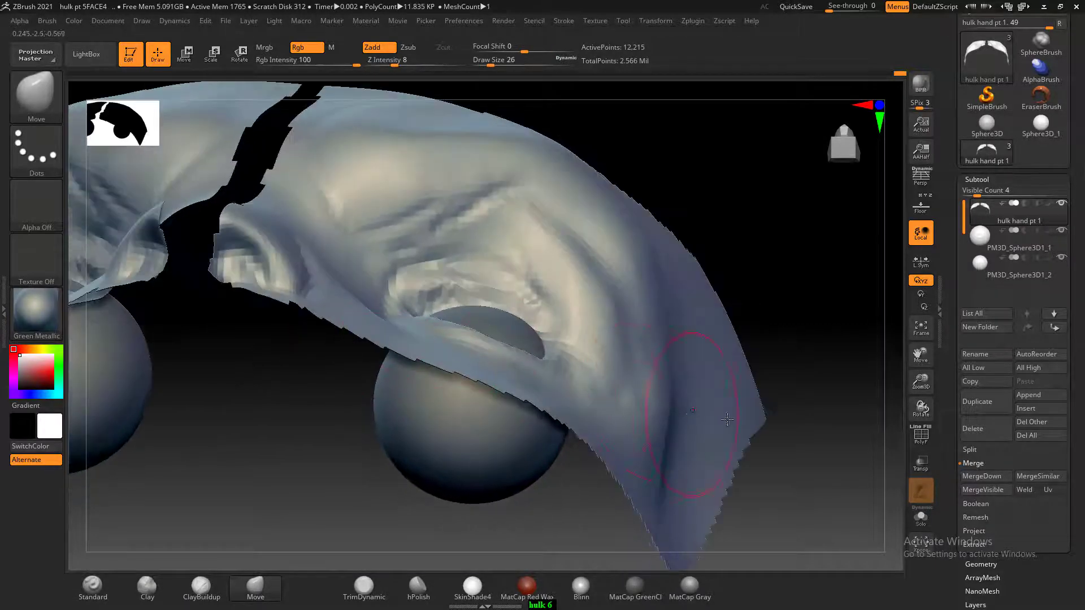
pyautogui.moveTo(856, 363); pyautogui.dragTo(823, 243)
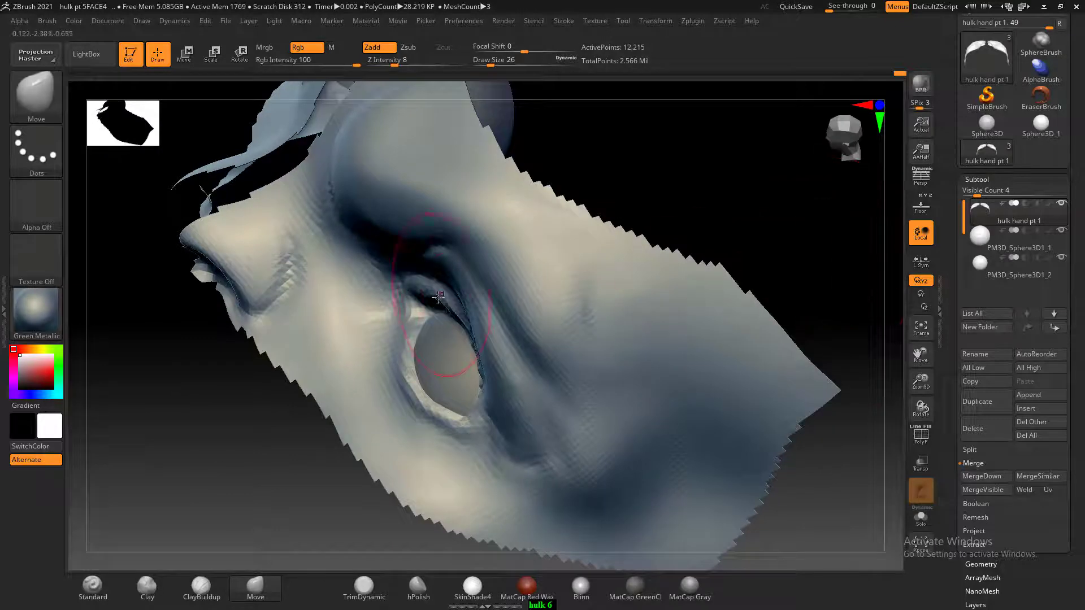
pyautogui.moveTo(422, 299); pyautogui.dragTo(419, 294)
pyautogui.moveTo(478, 439); pyautogui.dragTo(508, 439)
pyautogui.moveTo(658, 235)
pyautogui.mouseDown()
pyautogui.moveTo(670, 220)
pyautogui.moveTo(717, 283)
pyautogui.mouseUp()
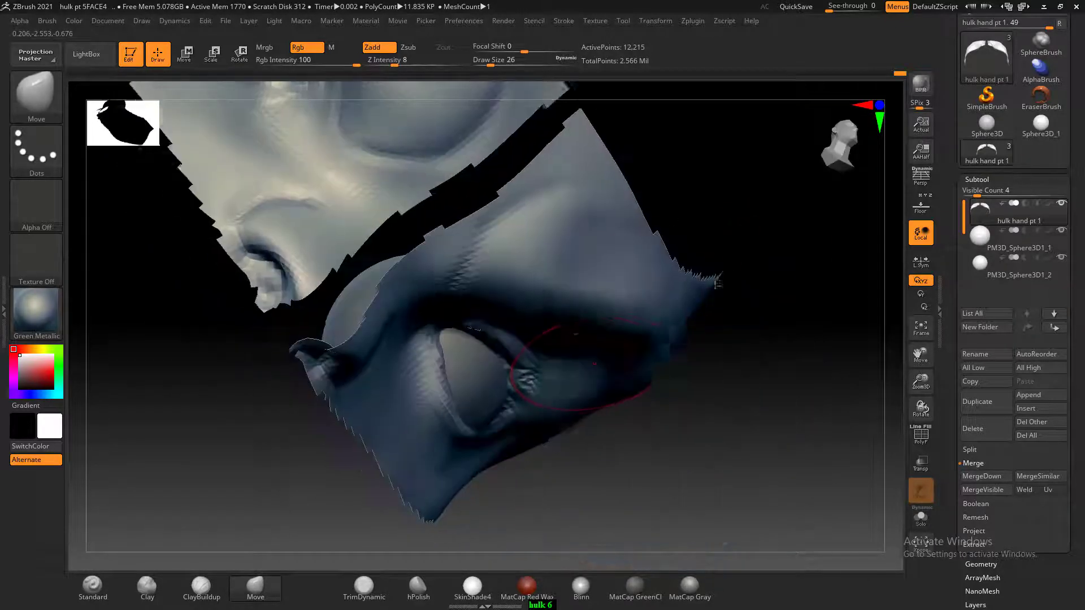
# - Smooth the brow and eye area, and bring the hidden parts of the body mesh back
pyautogui.moveTo(698, 399)
pyautogui.mouseDown()
pyautogui.moveTo(785, 418)
pyautogui.moveTo(825, 359)
pyautogui.moveTo(826, 419)
pyautogui.moveTo(791, 438)
pyautogui.moveTo(774, 382)
pyautogui.mouseUp()
pyautogui.press('shift')
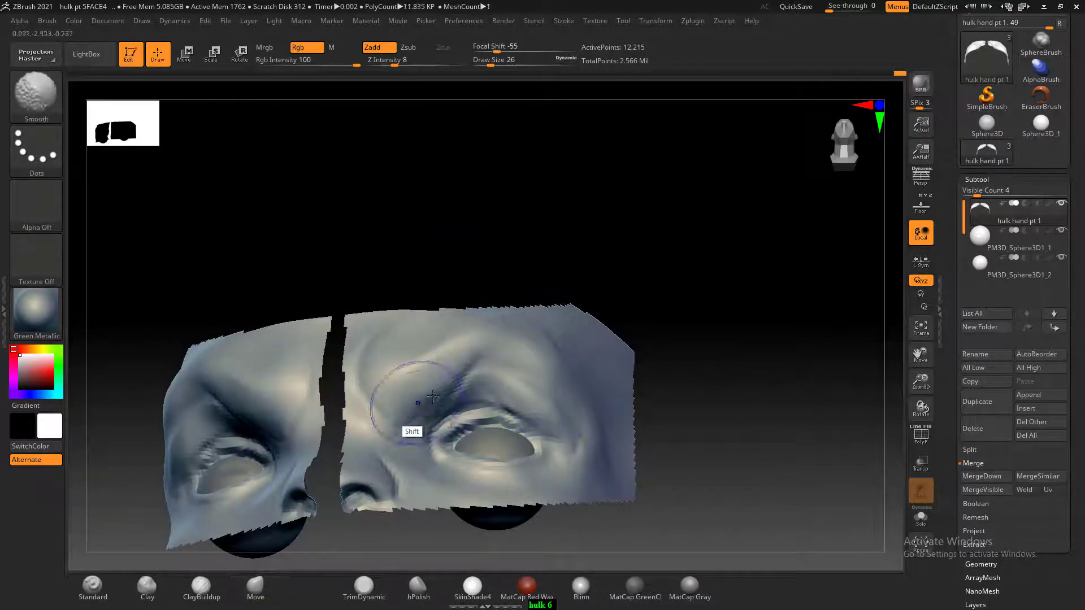
pyautogui.keyDown('ctrl'); pyautogui.keyDown('shift'); pyautogui.click(757, 339); pyautogui.keyUp('shift'); pyautogui.keyUp('ctrl')
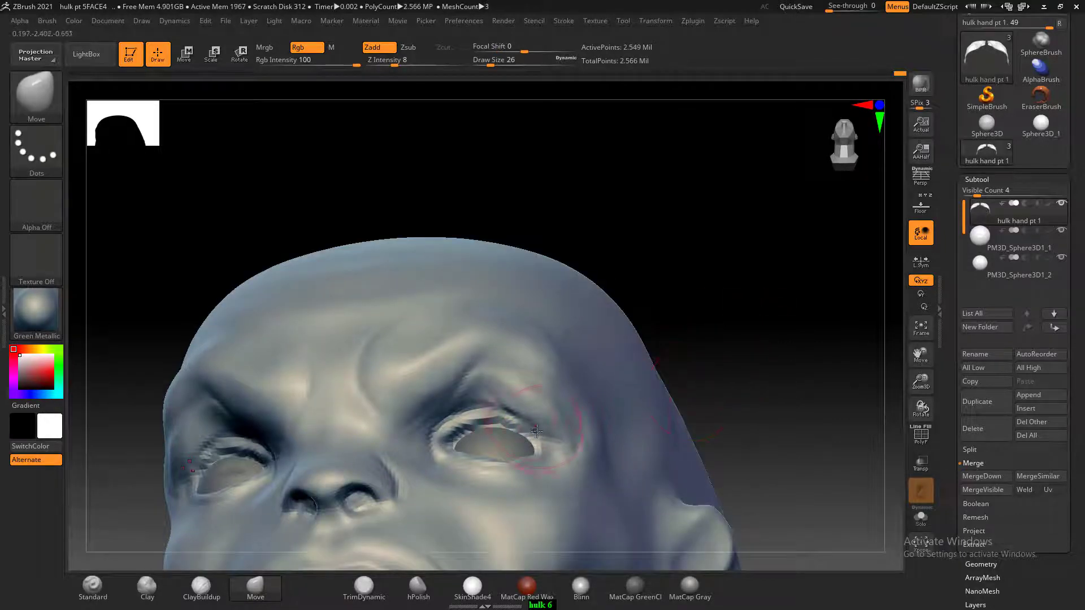
pyautogui.moveTo(747, 370); pyautogui.dragTo(744, 360)
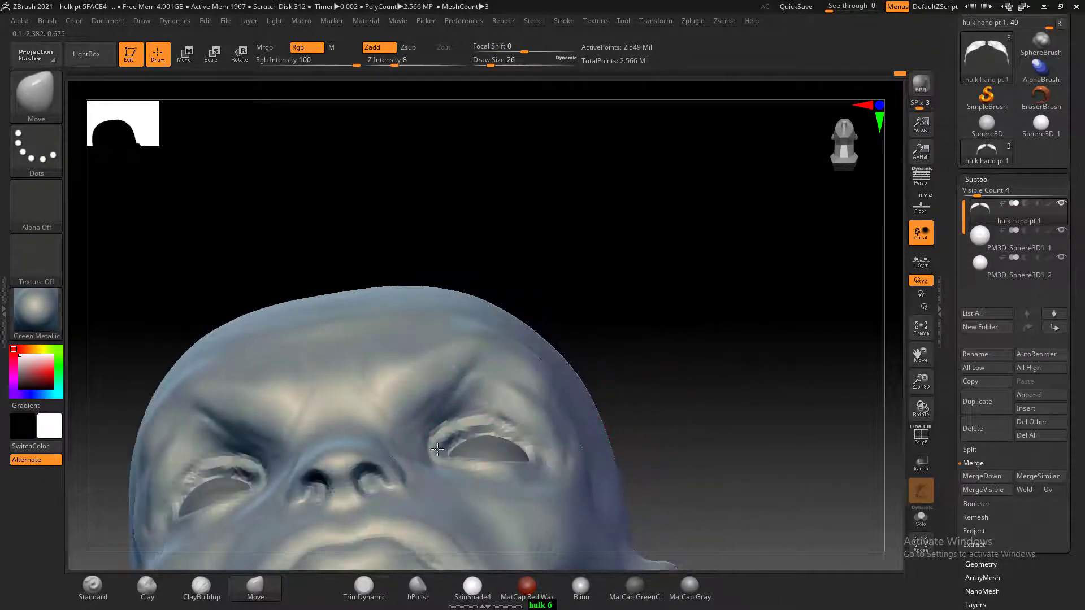
# - Smooth the brow and forehead creases at draw size 26 and return to a close front view of the face
pyautogui.moveTo(472, 384)
pyautogui.keyDown('shift'); pyautogui.mouseDown()
pyautogui.moveTo(454, 425)
pyautogui.moveTo(410, 410)
pyautogui.moveTo(385, 366)
pyautogui.mouseUp(); pyautogui.keyUp('shift')
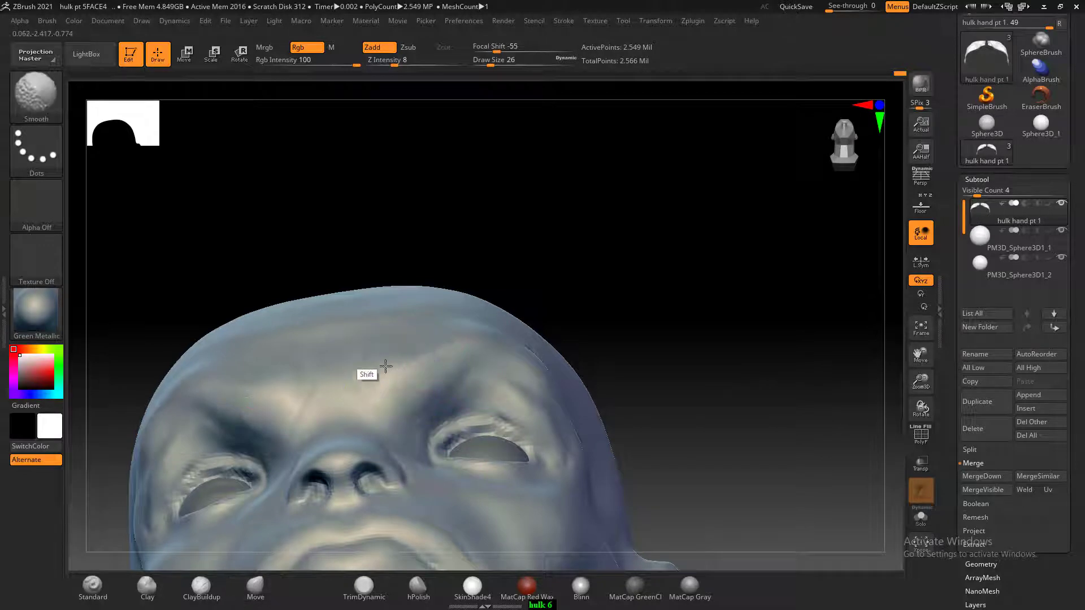
pyautogui.moveTo(611, 247)
pyautogui.mouseDown()
pyautogui.moveTo(658, 225)
pyautogui.moveTo(812, 215)
pyautogui.moveTo(781, 219)
pyautogui.moveTo(758, 266)
pyautogui.moveTo(650, 327)
pyautogui.mouseUp()
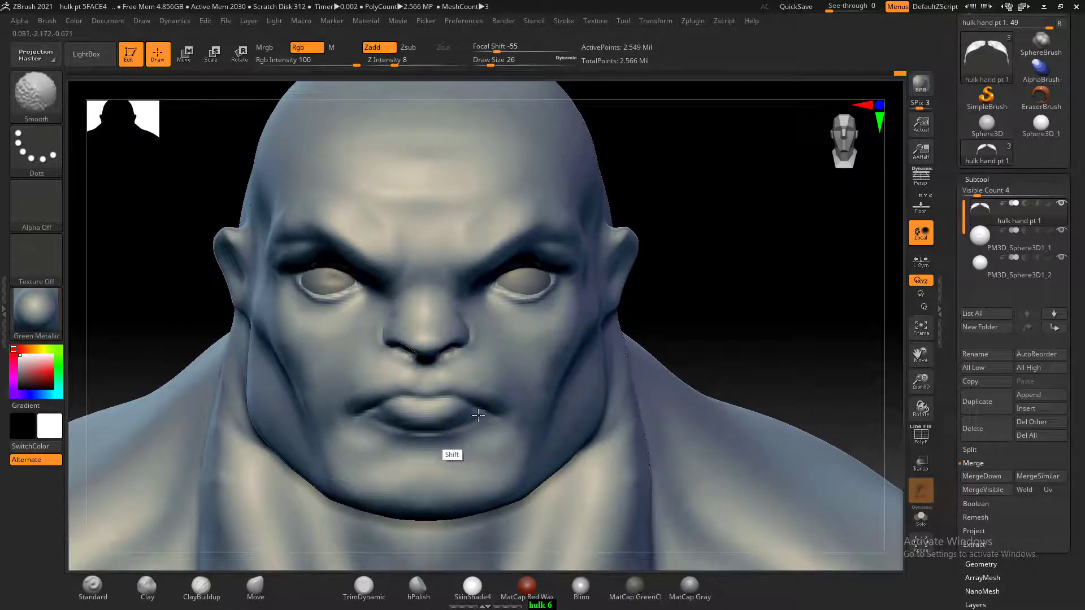
pyautogui.keyDown('alt'); pyautogui.moveTo(792, 252); pyautogui.dragTo(657, 384); pyautogui.keyUp('alt')
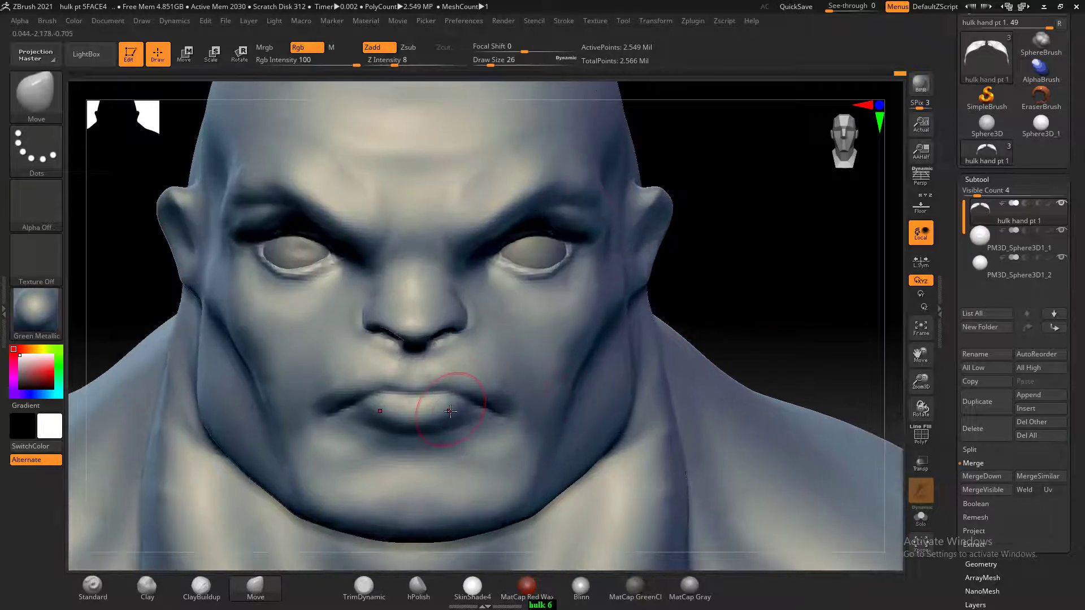
# - Bring up the front hulk.jpg reference beside the sculpt and examine the frowning face at 300% zoom
pyautogui.hotkey('alt', 'Tab')
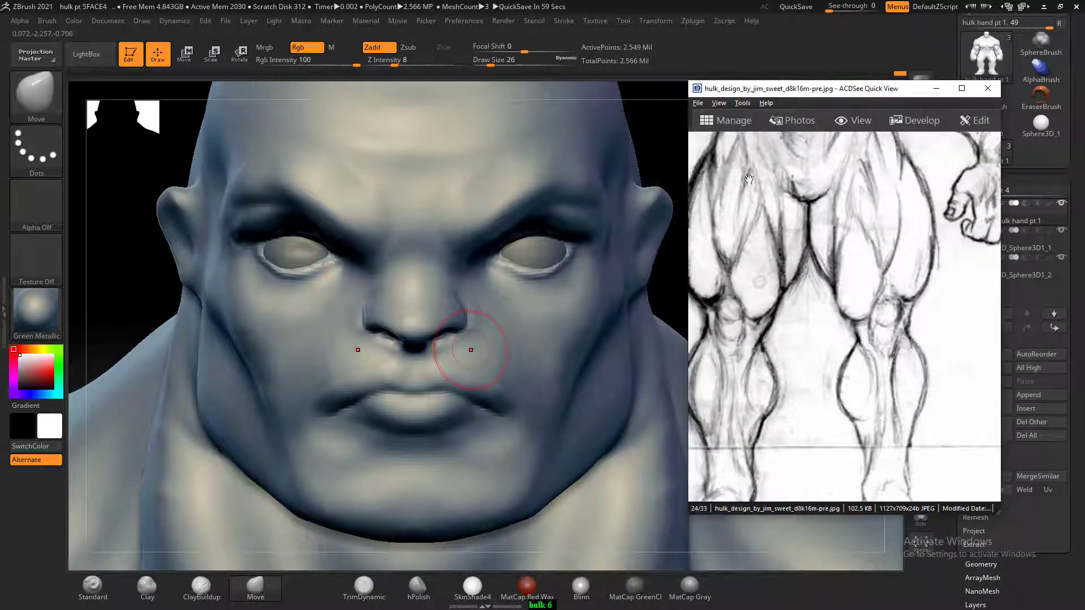
pyautogui.moveTo(772, 267); pyautogui.dragTo(768, 324)
pyautogui.scroll(1, 773, 325)
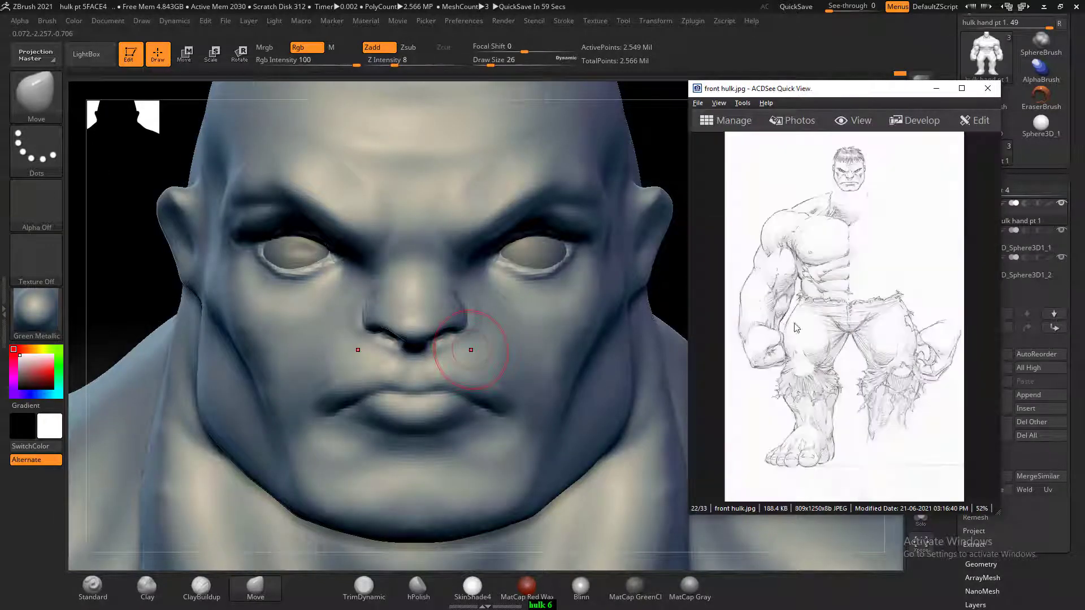
pyautogui.keyDown('ctrl'); pyautogui.scroll(6, 886, 249); pyautogui.keyUp('ctrl')
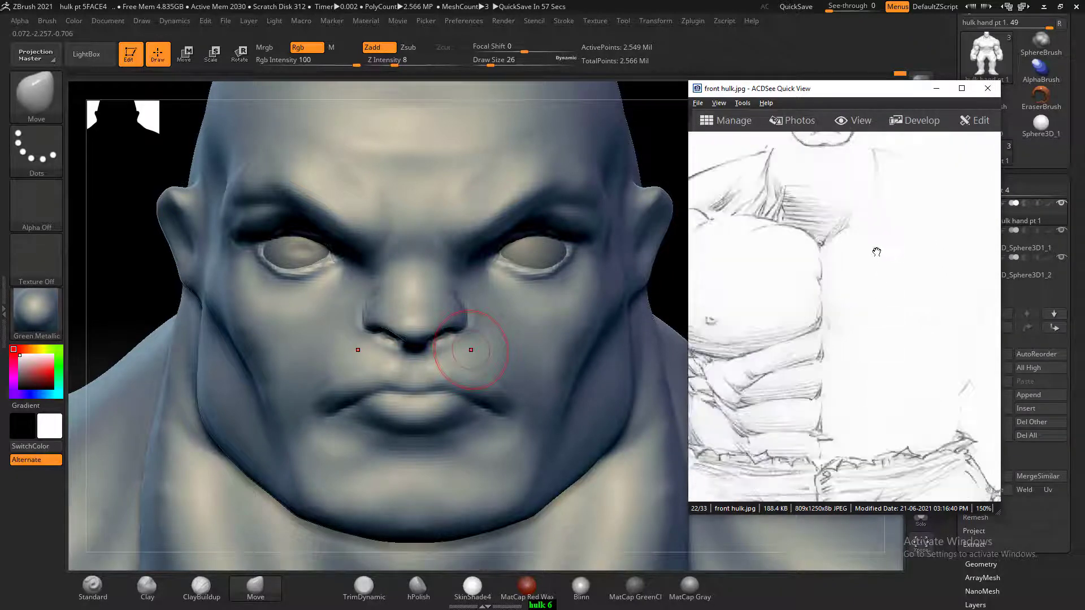
pyautogui.moveTo(881, 271); pyautogui.dragTo(895, 390)
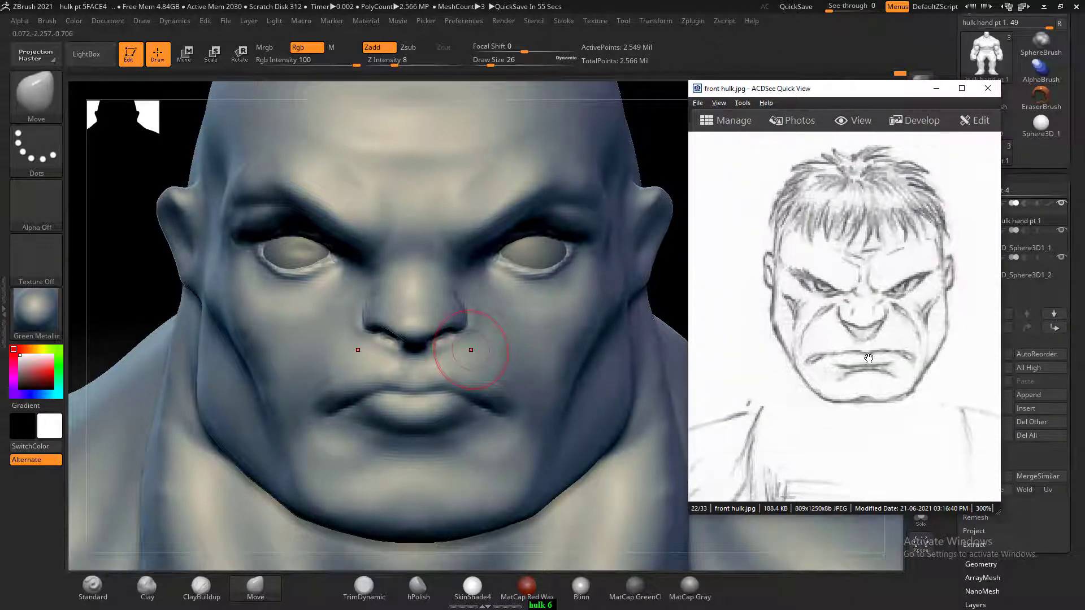
pyautogui.click(379, 308)
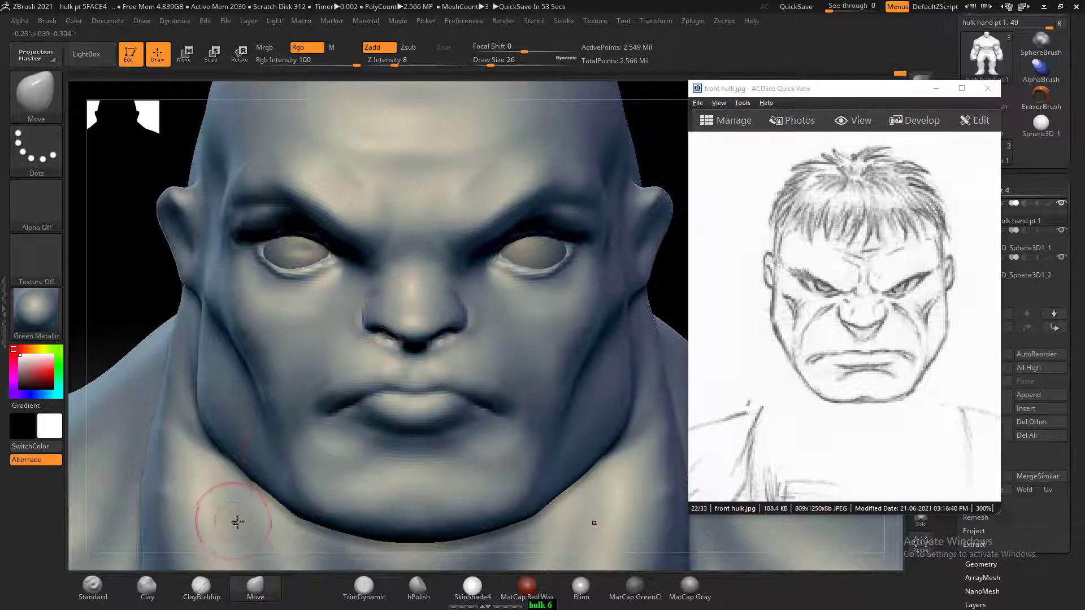
# - Carve the frown lines, nose creases, cheek folds beside the mouth and chin crease with the Standard brush at draw size 9
pyautogui.click(93, 587)
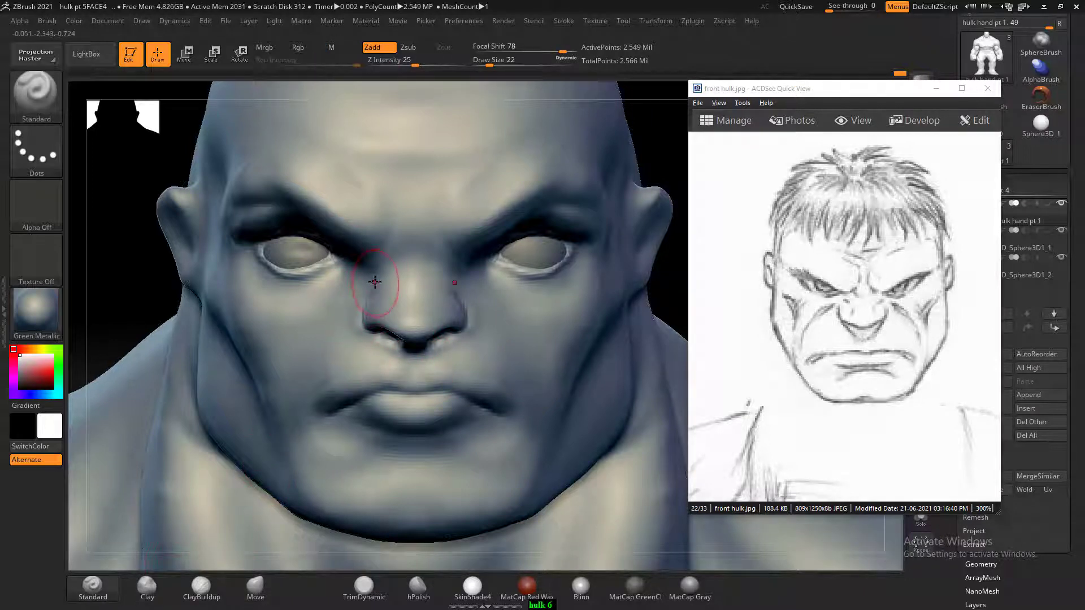
pyautogui.press('[')
pyautogui.press('[')
pyautogui.moveTo(403, 199)
pyautogui.keyDown('alt'); pyautogui.mouseDown()
pyautogui.moveTo(401, 174)
pyautogui.moveTo(378, 274)
pyautogui.moveTo(398, 286)
pyautogui.moveTo(373, 300)
pyautogui.moveTo(395, 312)
pyautogui.moveTo(371, 305)
pyautogui.moveTo(392, 310)
pyautogui.moveTo(398, 299)
pyautogui.moveTo(366, 300)
pyautogui.moveTo(383, 286)
pyautogui.moveTo(319, 331)
pyautogui.moveTo(291, 416)
pyautogui.moveTo(290, 406)
pyautogui.moveTo(304, 434)
pyautogui.mouseUp(); pyautogui.keyUp('alt')
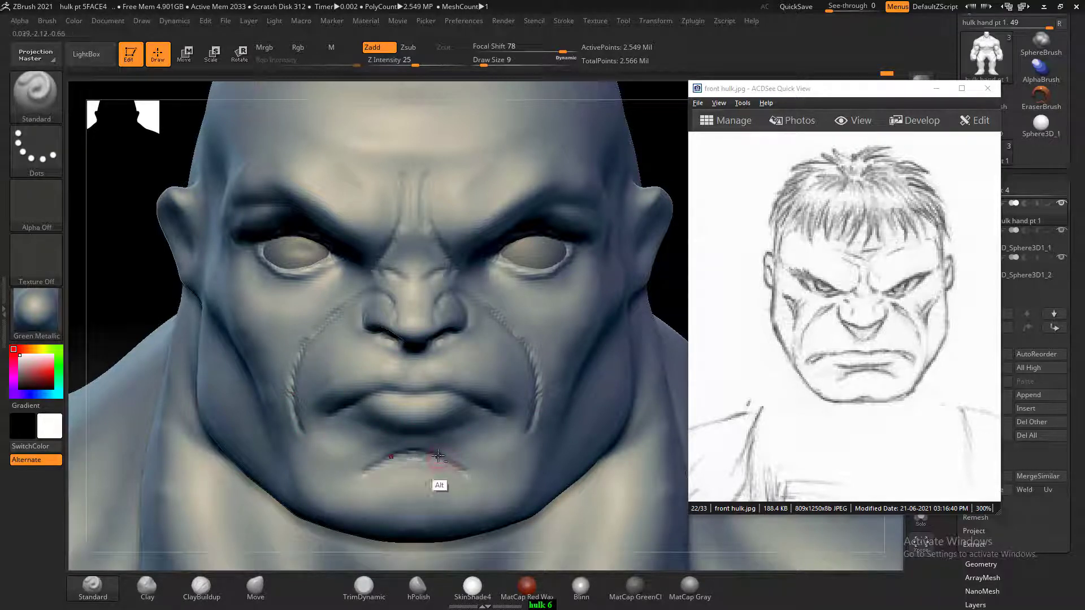
pyautogui.keyDown('alt'); pyautogui.moveTo(442, 459); pyautogui.dragTo(360, 474); pyautogui.keyUp('alt')
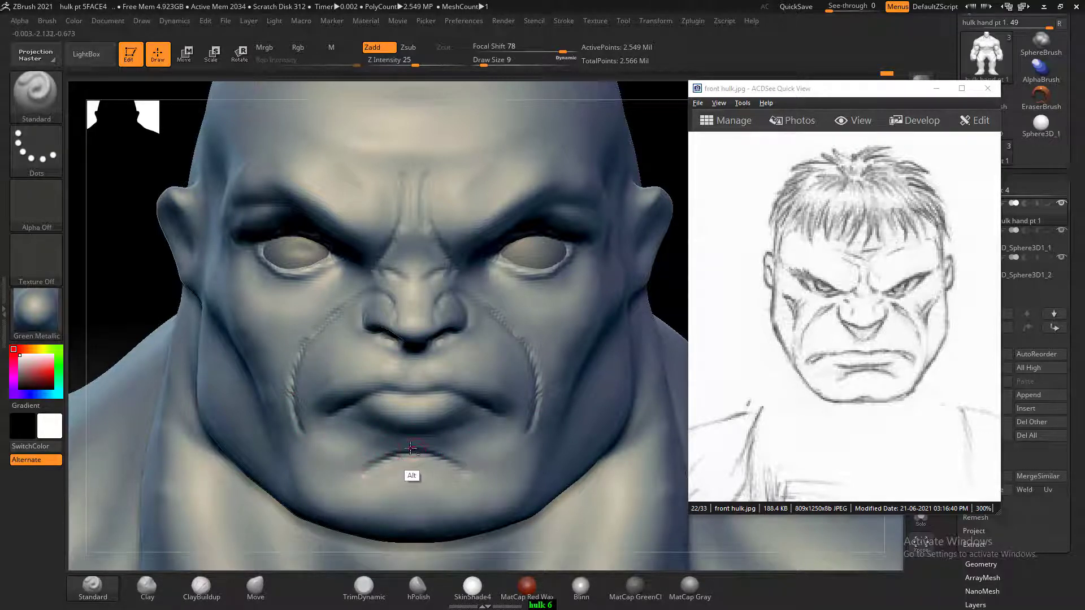
# - Build up the areas around the mouth and above the upper lip with ClayBuildup at Z Intensity 1, and smooth the surrounding folds
pyautogui.click(201, 586)
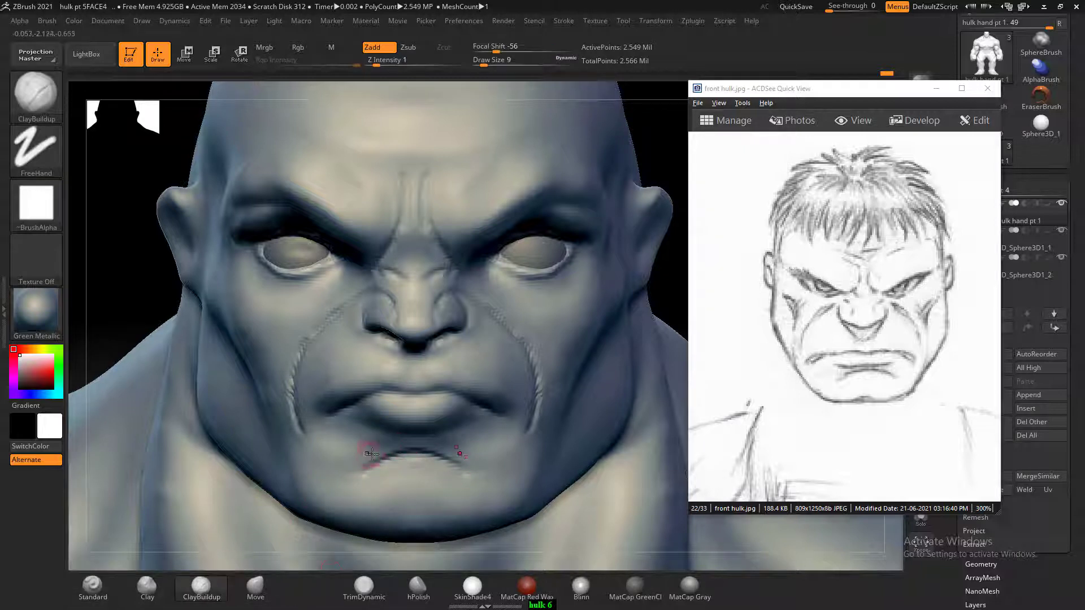
pyautogui.moveTo(361, 438)
pyautogui.mouseDown()
pyautogui.moveTo(357, 462)
pyautogui.moveTo(362, 438)
pyautogui.mouseUp()
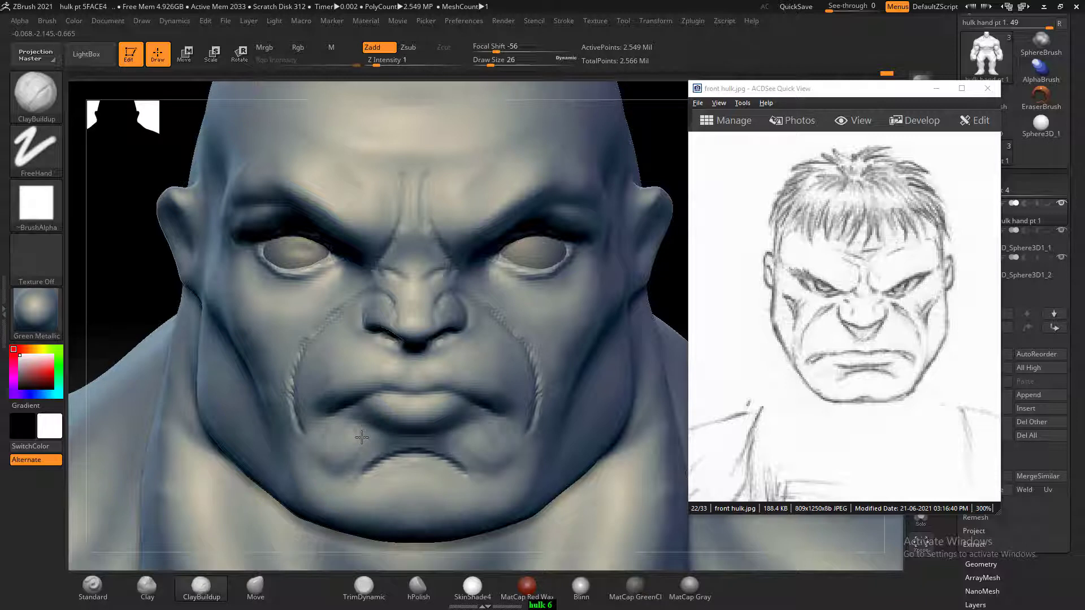
pyautogui.moveTo(367, 374); pyautogui.dragTo(369, 352)
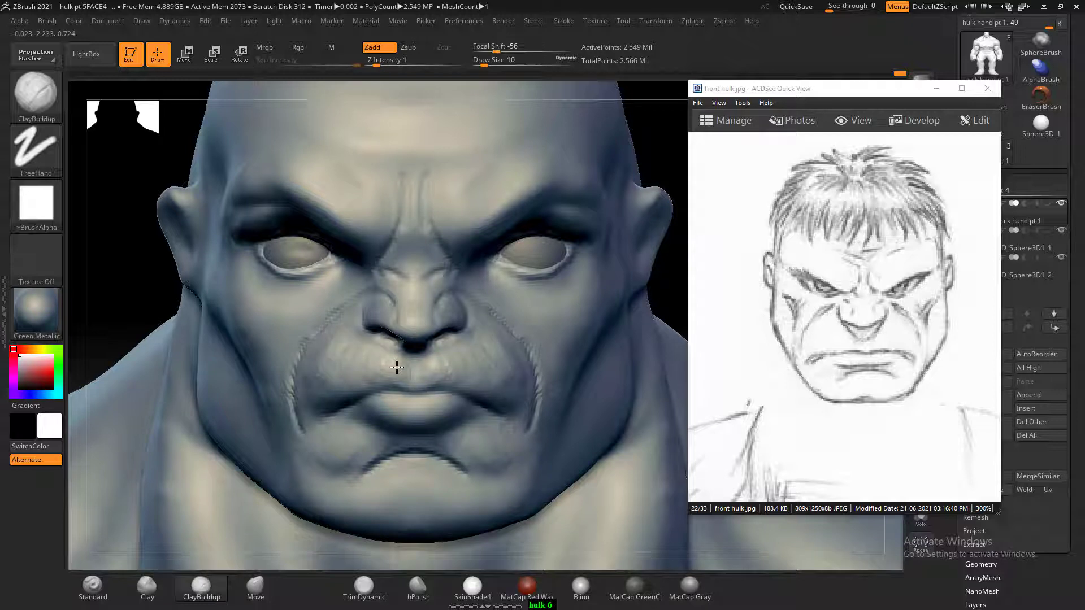
pyautogui.moveTo(346, 365)
pyautogui.keyDown('shift'); pyautogui.mouseDown()
pyautogui.moveTo(343, 347)
pyautogui.moveTo(390, 366)
pyautogui.mouseUp(); pyautogui.keyUp('shift')
pyautogui.press('shift')
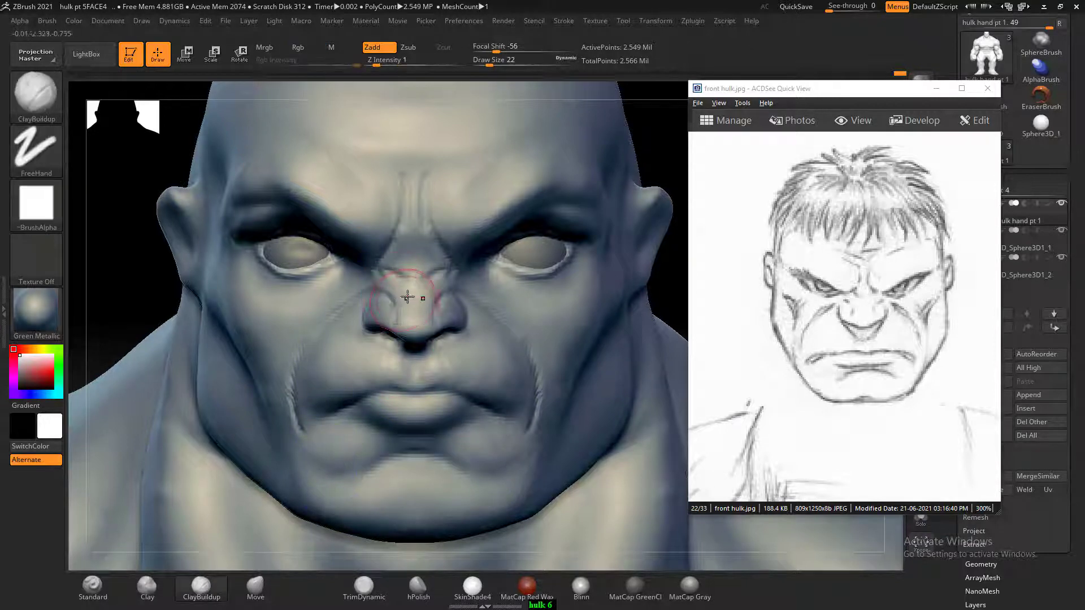
# - Build up the nose at draw size 22 and refine its bridge between the eyes at draw size 10 with ClayBuildup
pyautogui.moveTo(407, 297)
pyautogui.mouseDown()
pyautogui.moveTo(414, 310)
pyautogui.moveTo(435, 294)
pyautogui.mouseUp()
pyautogui.press('[')
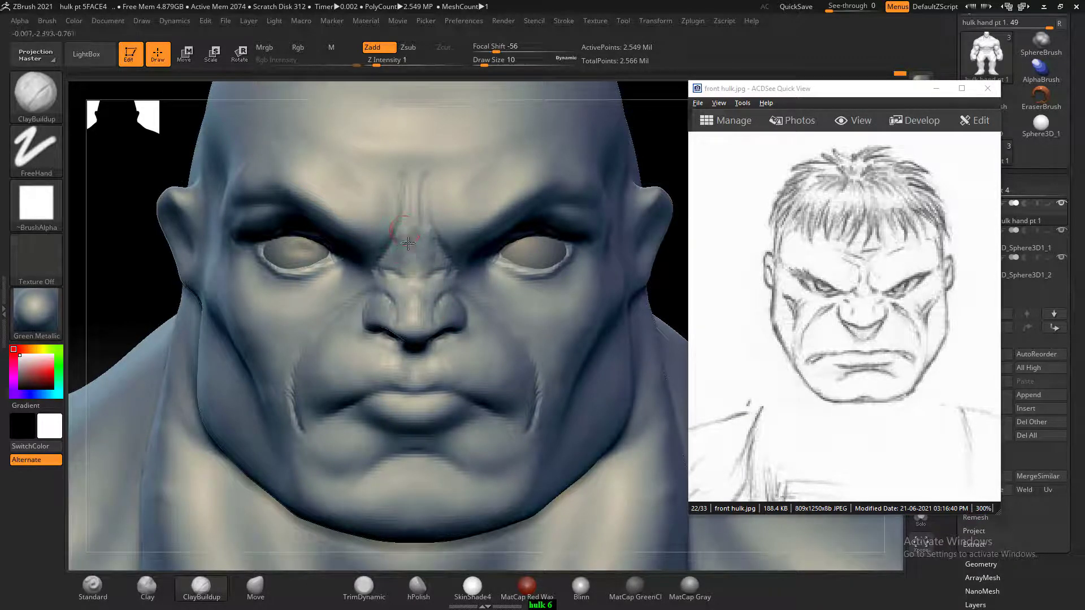
pyautogui.moveTo(407, 243); pyautogui.dragTo(410, 276)
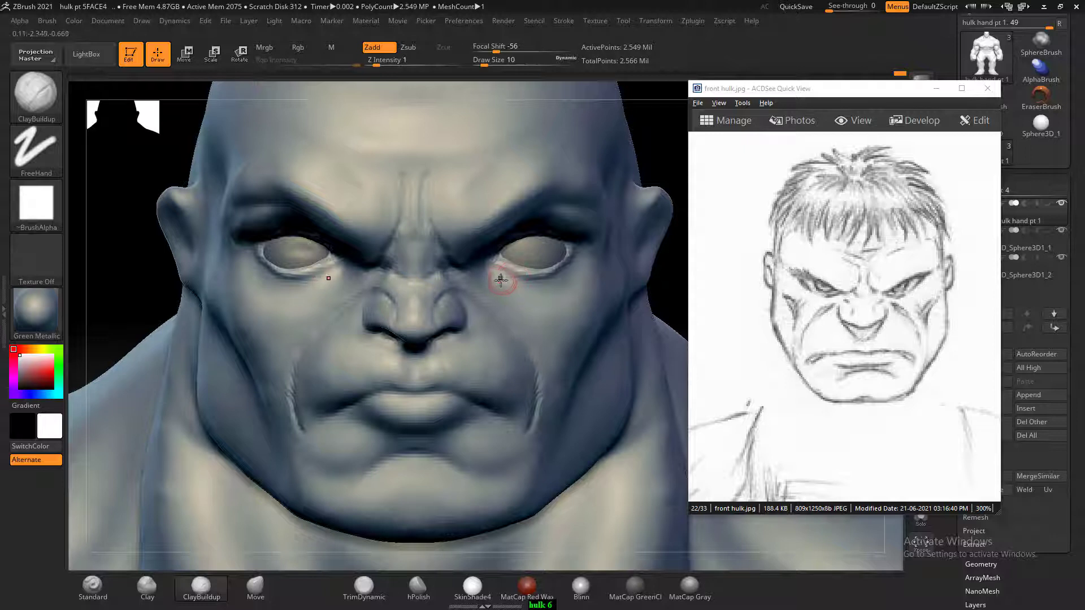
# - Widen and fill out the lips with ClayBuildup at draw size 10, smoothing them from front and lower views
pyautogui.click(259, 591)
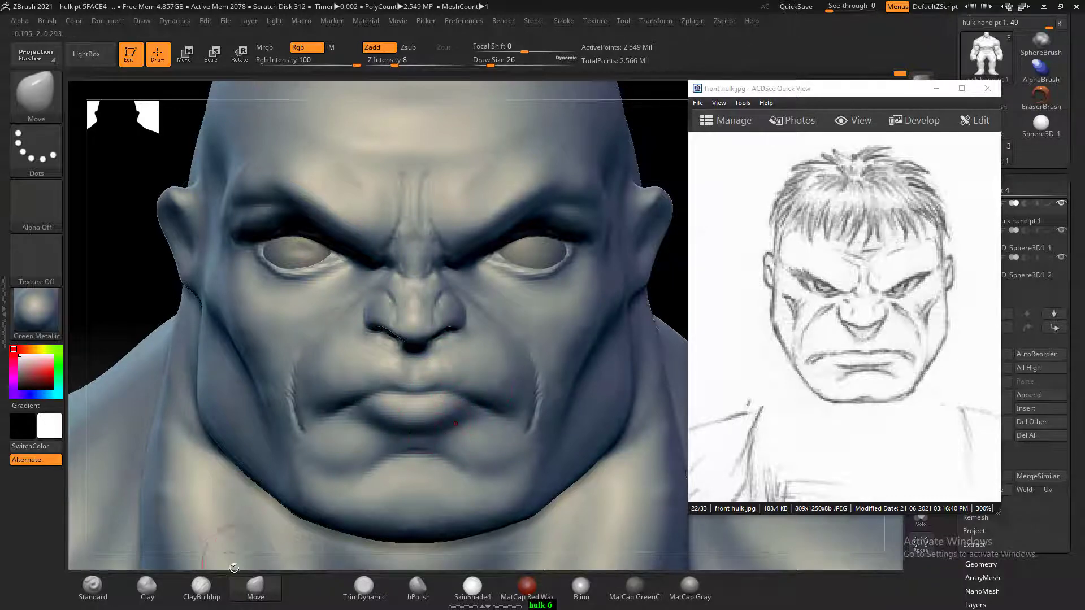
pyautogui.click(201, 587)
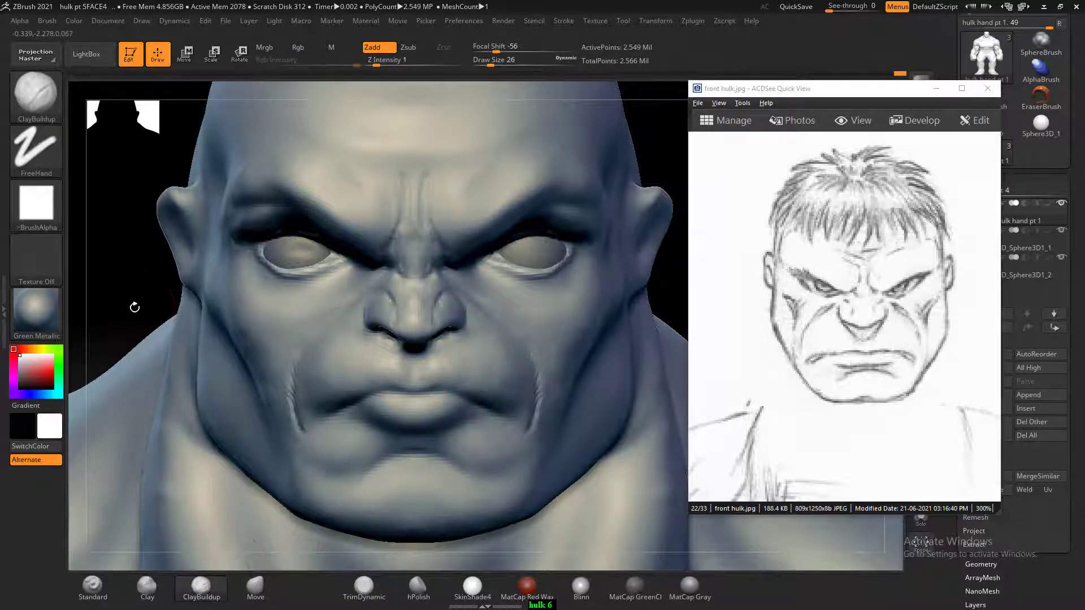
pyautogui.moveTo(134, 307); pyautogui.dragTo(169, 345)
pyautogui.press('[')
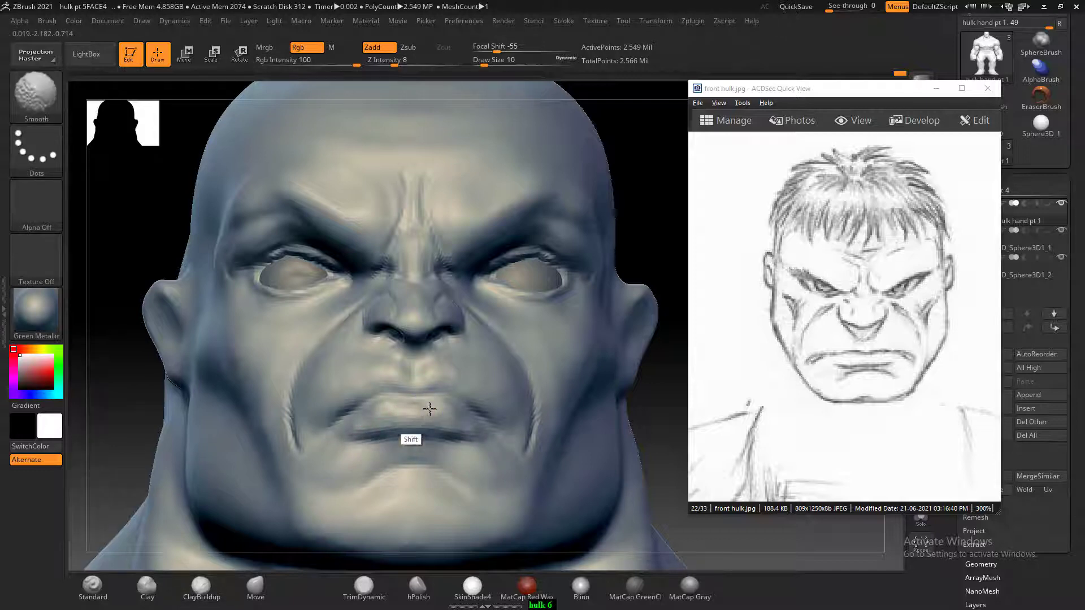
pyautogui.moveTo(643, 384); pyautogui.dragTo(659, 387)
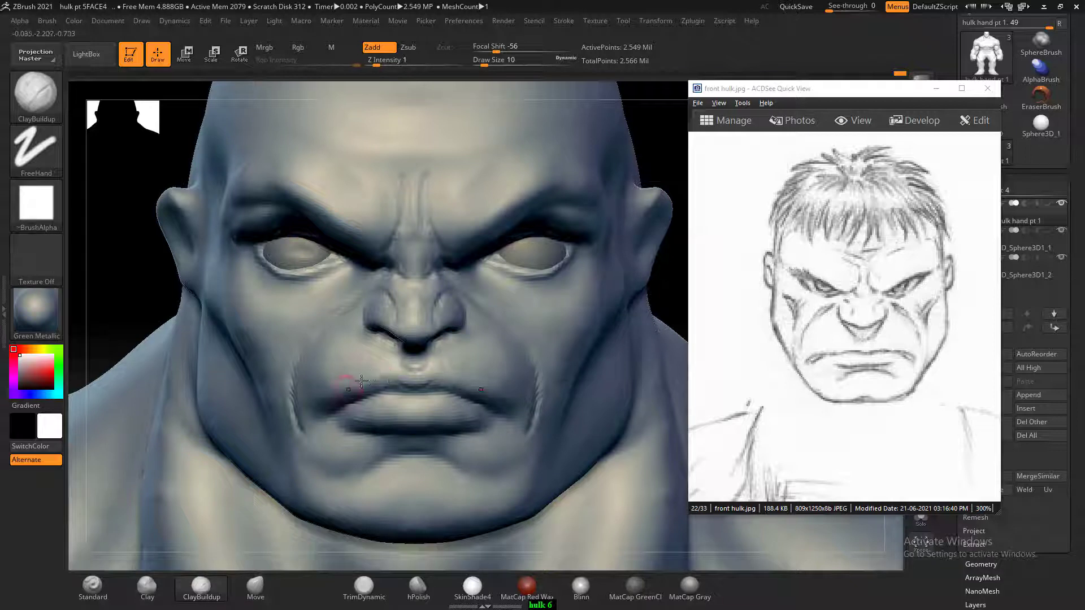
pyautogui.press('alt')
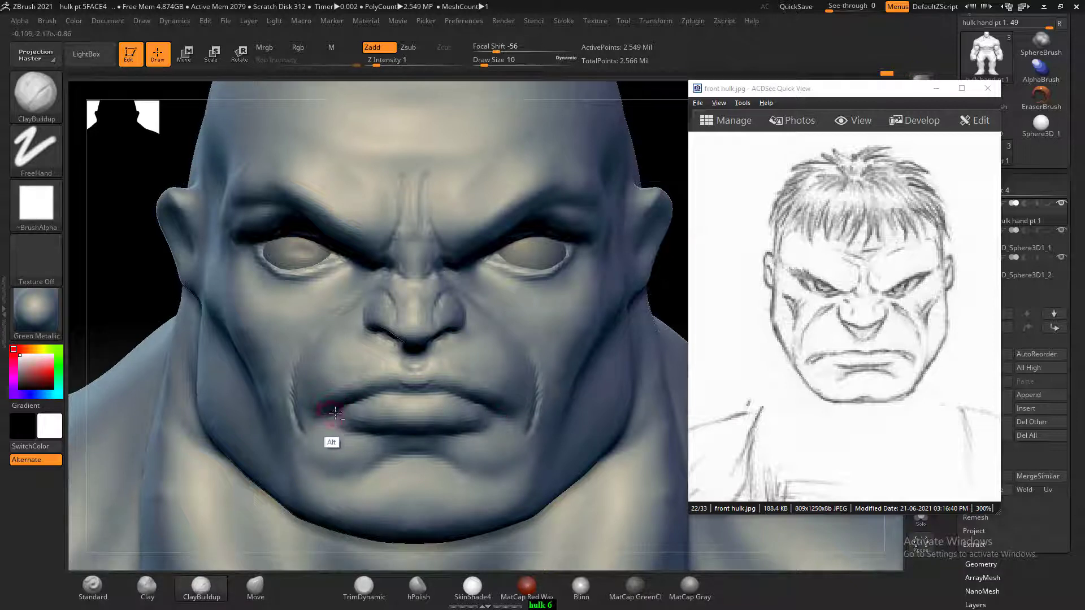
# - Carve the mouth corners and the short folds beneath them with the Standard brush at draw size 10, and smooth around the upper lip
pyautogui.click(94, 586)
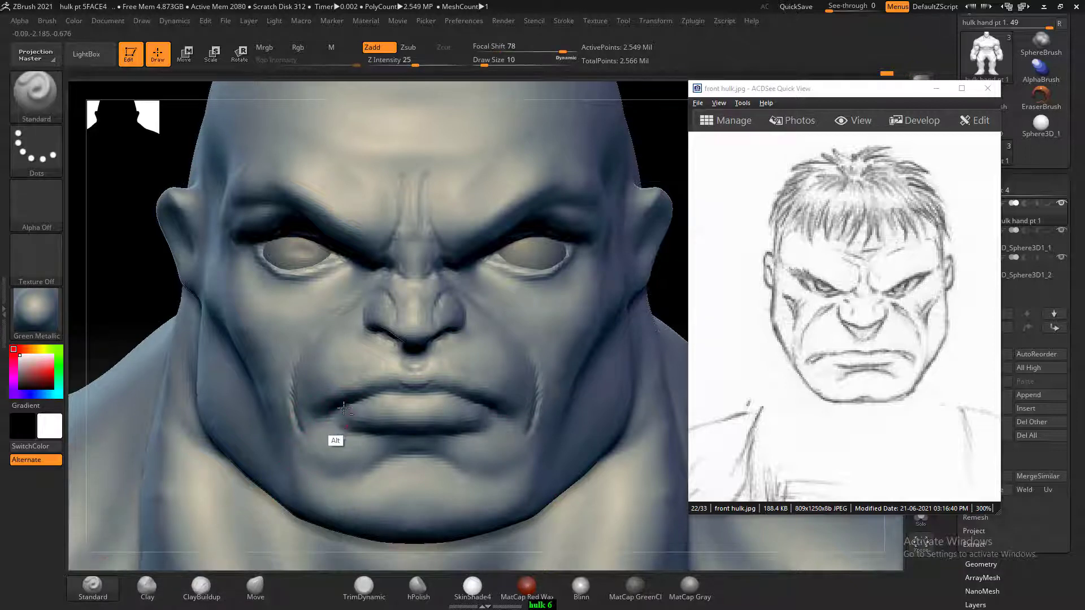
pyautogui.keyDown('alt'); pyautogui.moveTo(332, 413); pyautogui.dragTo(327, 454); pyautogui.keyUp('alt')
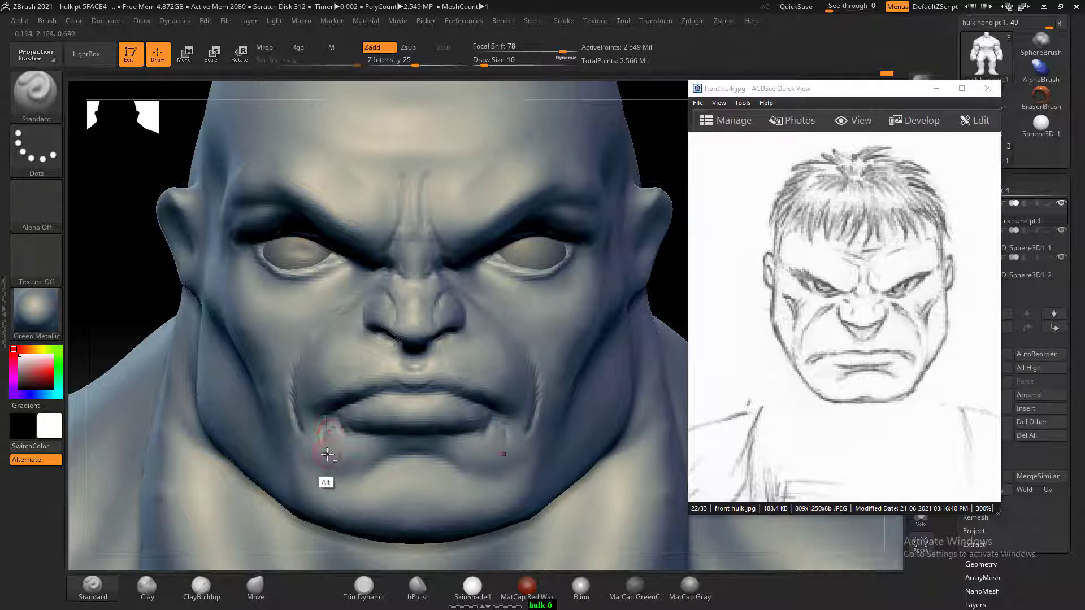
pyautogui.keyDown('alt'); pyautogui.moveTo(485, 434); pyautogui.dragTo(502, 450); pyautogui.keyUp('alt')
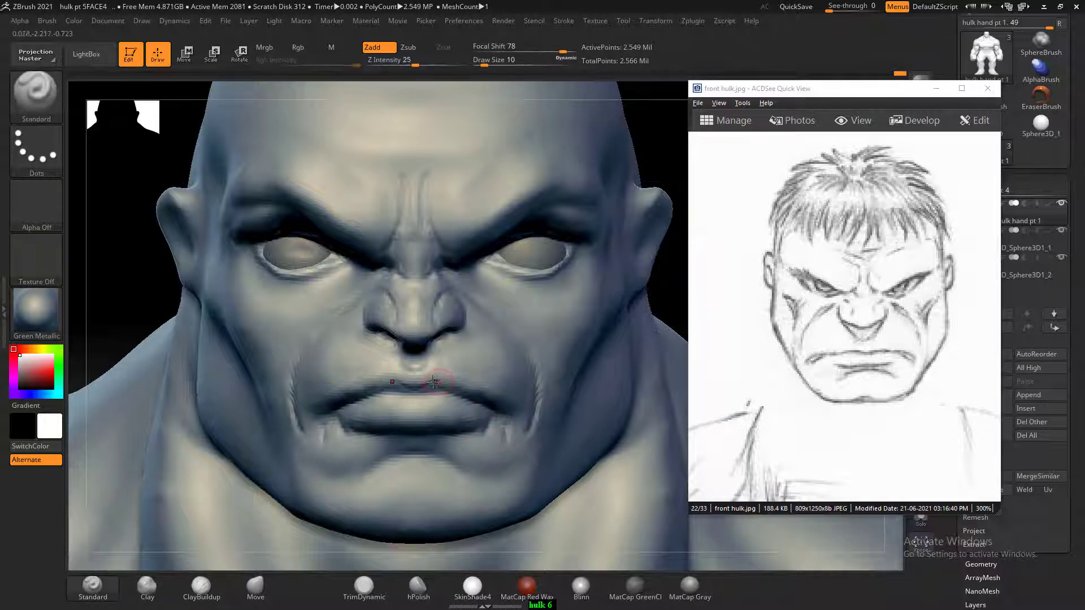
pyautogui.press(']')
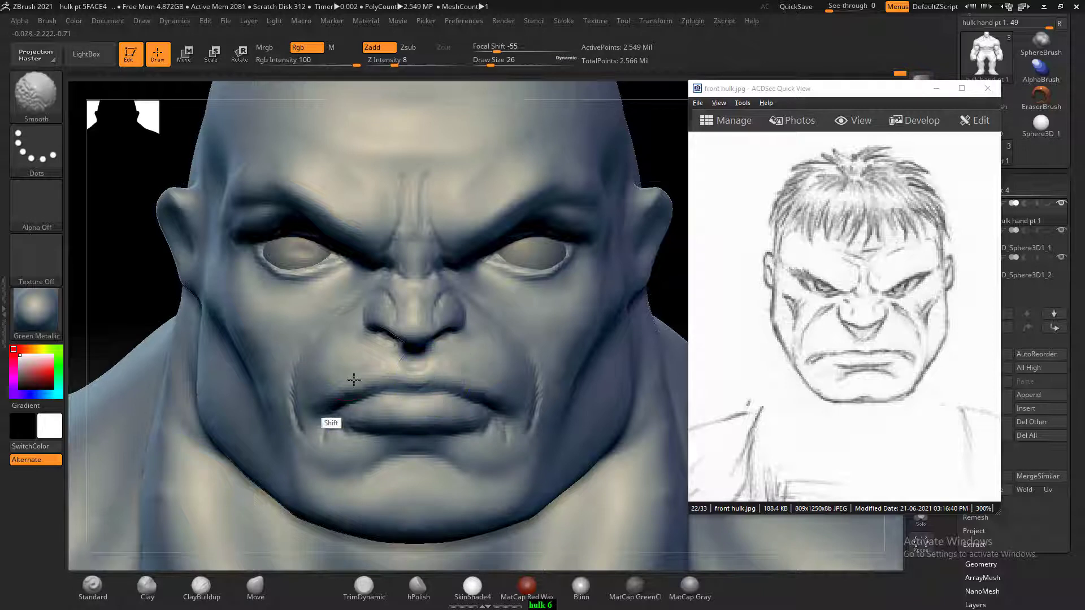
# - Refine the cheeks and the folds beside the nose with the Standard brush at Z Intensity 4 and draw size 18, and set Focal Shift to 30
pyautogui.click(403, 62)
pyautogui.write('4')
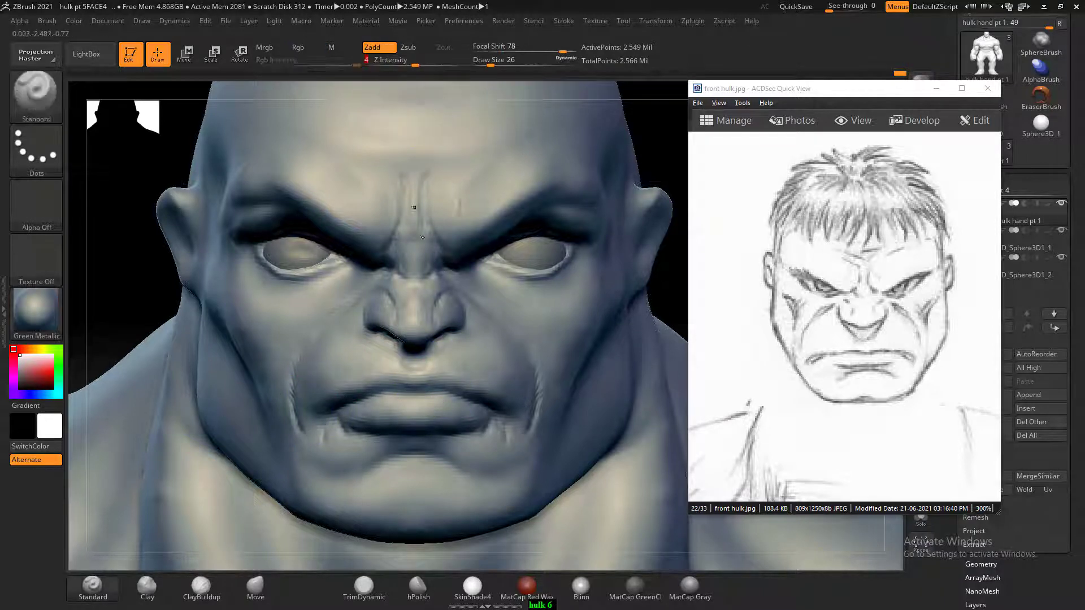
pyautogui.press('Return')
pyautogui.press('[')
pyautogui.press('shift')
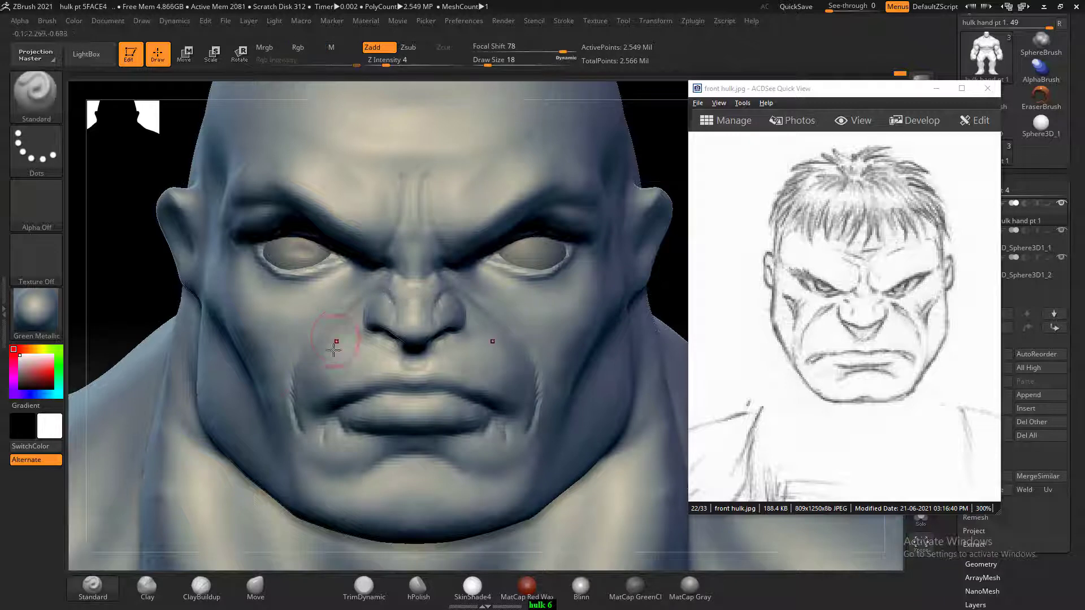
pyautogui.press('shift')
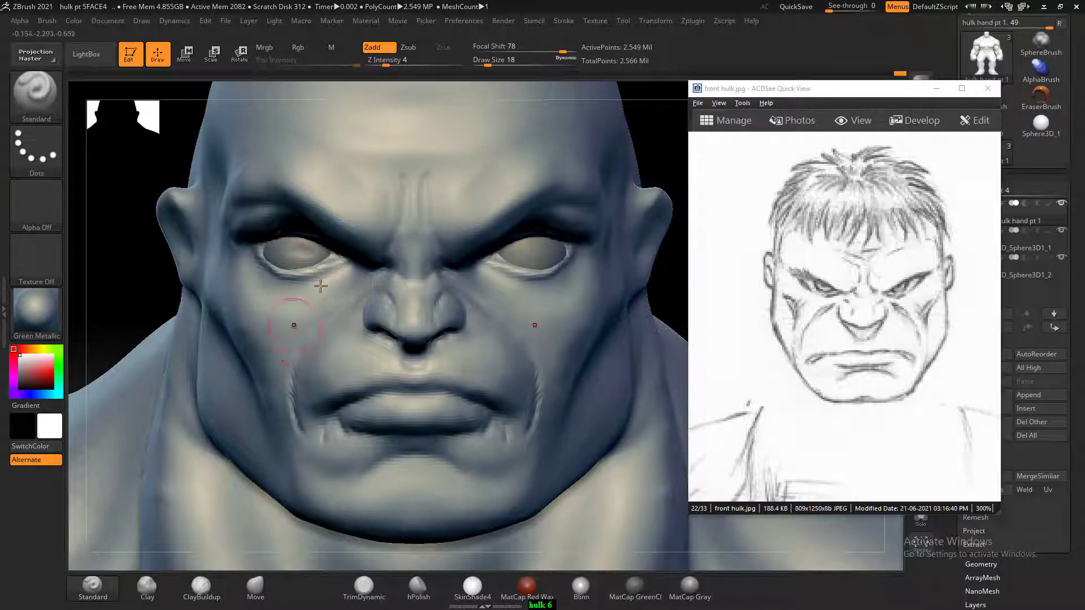
pyautogui.press('o')
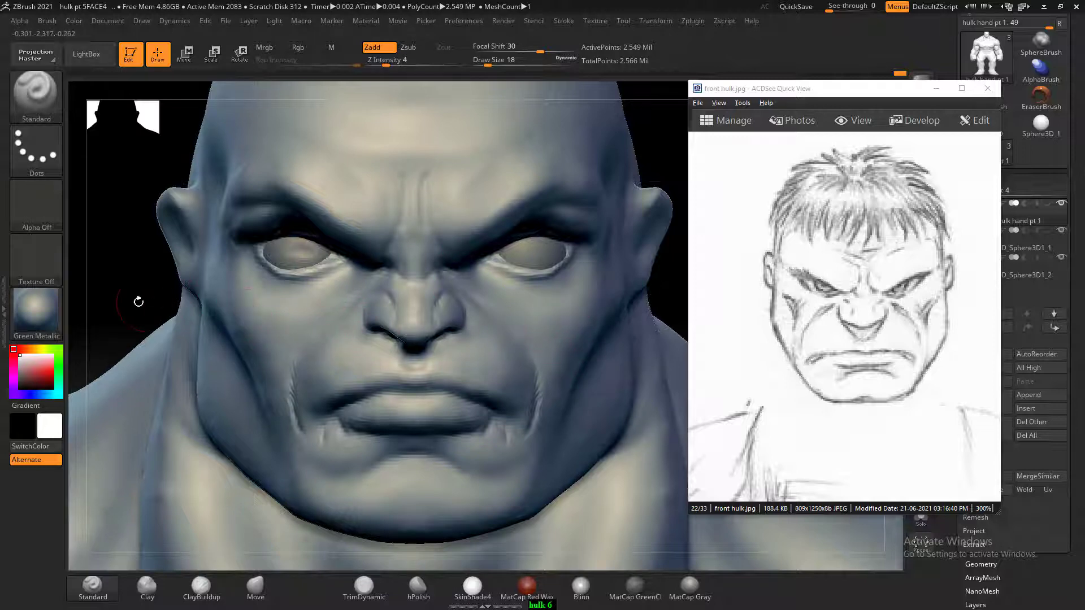
# - Build up the cheek beside the nose fold with ClayBuildup at draw size 18 in three-quarter view and smooth it
pyautogui.moveTo(138, 302); pyautogui.dragTo(266, 309)
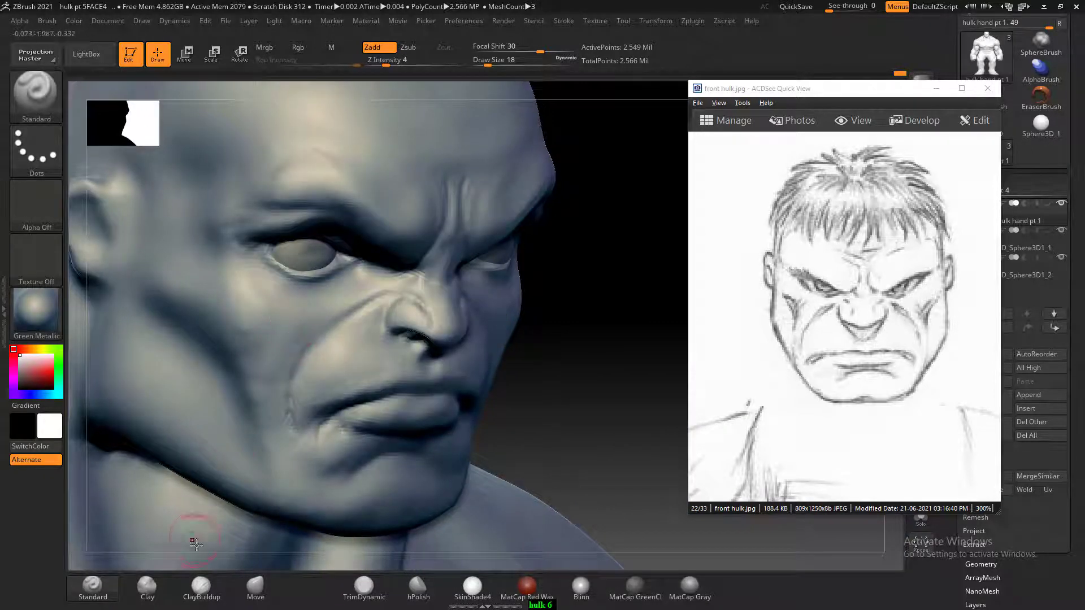
pyautogui.click(203, 588)
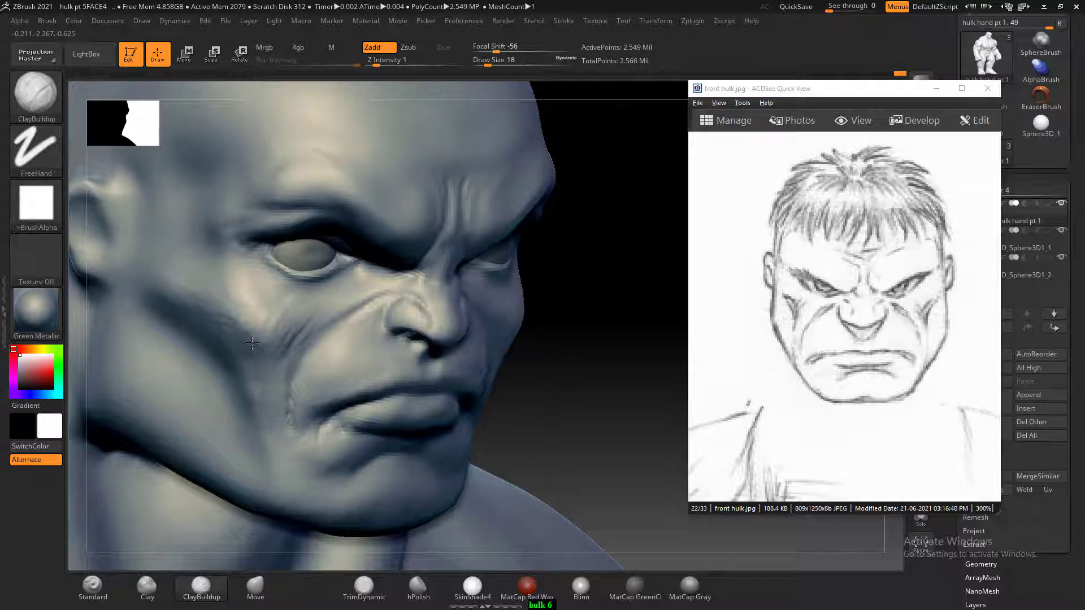
pyautogui.press('shift')
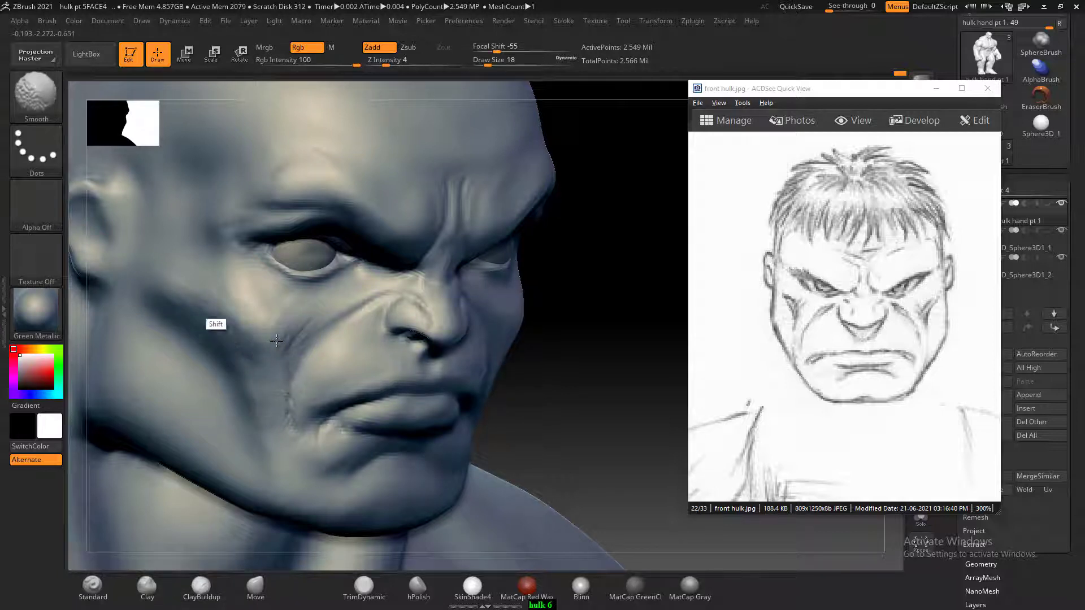
# - Carve the hollow beneath the cheekbone in near-profile view with the Standard brush at Z Intensity 20 and draw size 18
pyautogui.moveTo(591, 351); pyautogui.dragTo(260, 421)
pyautogui.press('shift')
pyautogui.press('alt')
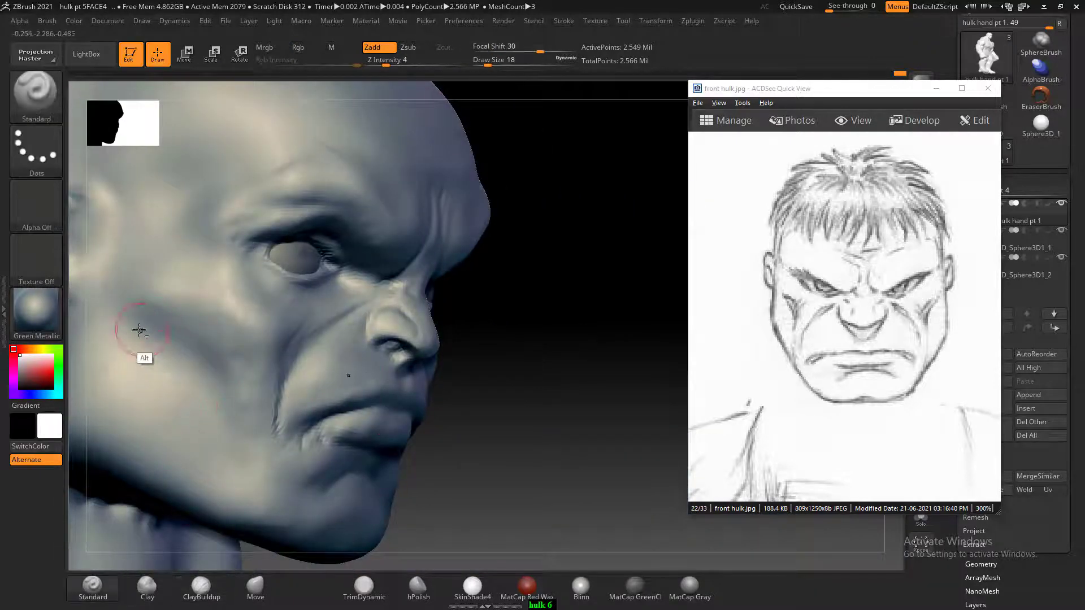
pyautogui.click(389, 63)
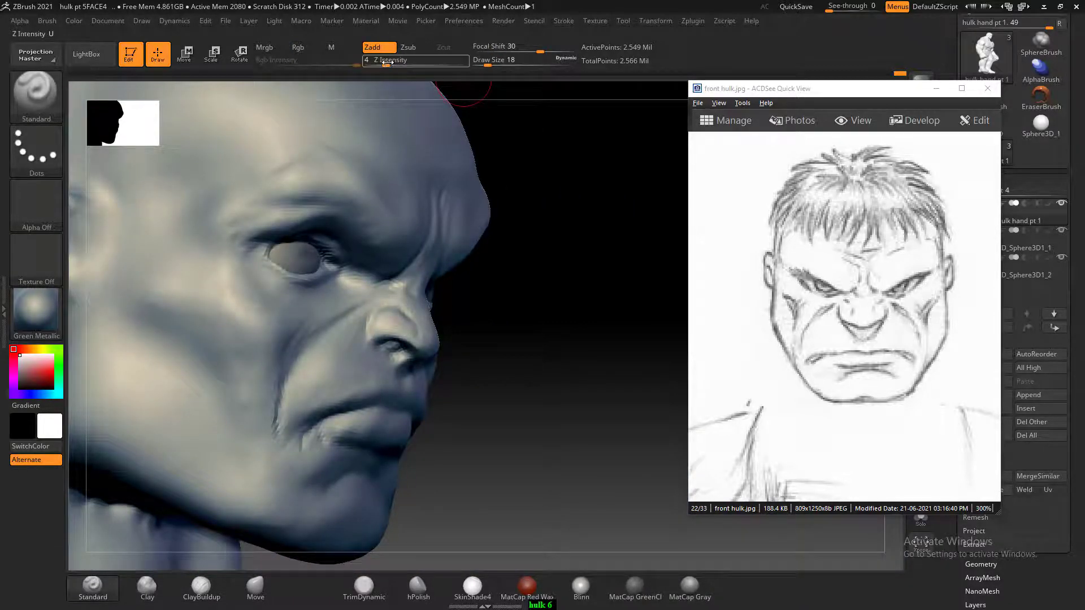
pyautogui.write('20')
pyautogui.press('Return')
pyautogui.press('alt')
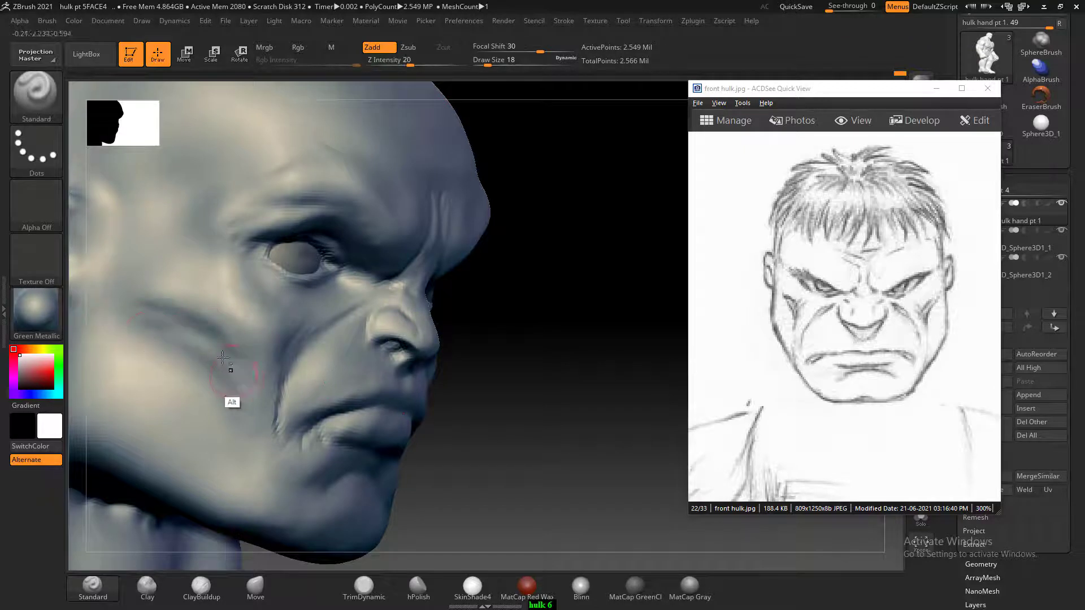
# - Set the Smooth brush's Z Intensity to 38 and soften the carved hollow beneath the cheekbone
pyautogui.press('shift')
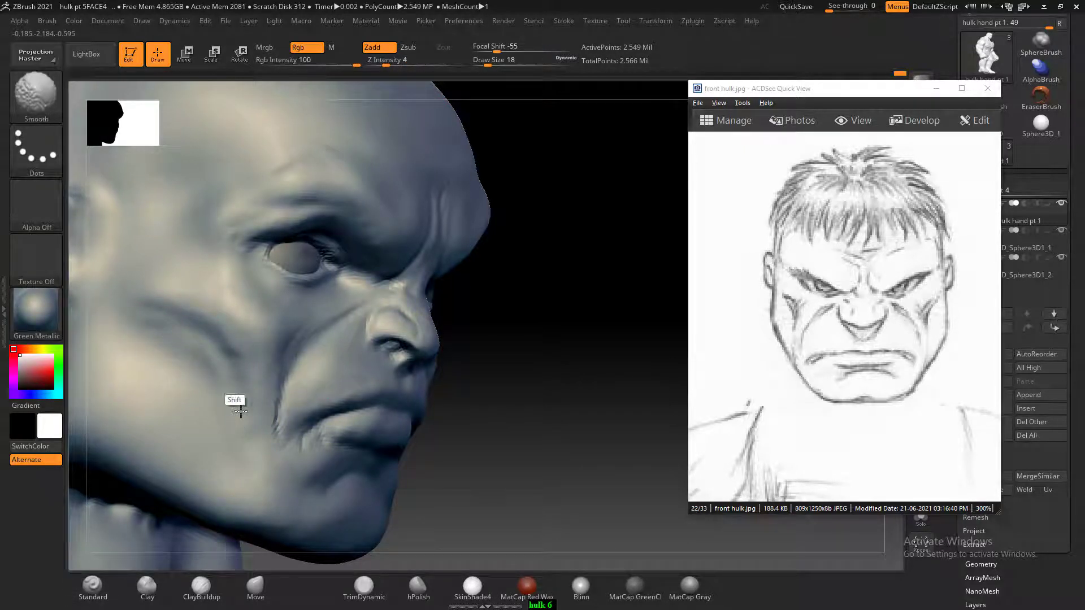
pyautogui.keyDown('shift'); pyautogui.moveTo(390, 60); pyautogui.dragTo(427, 60); pyautogui.keyUp('shift')
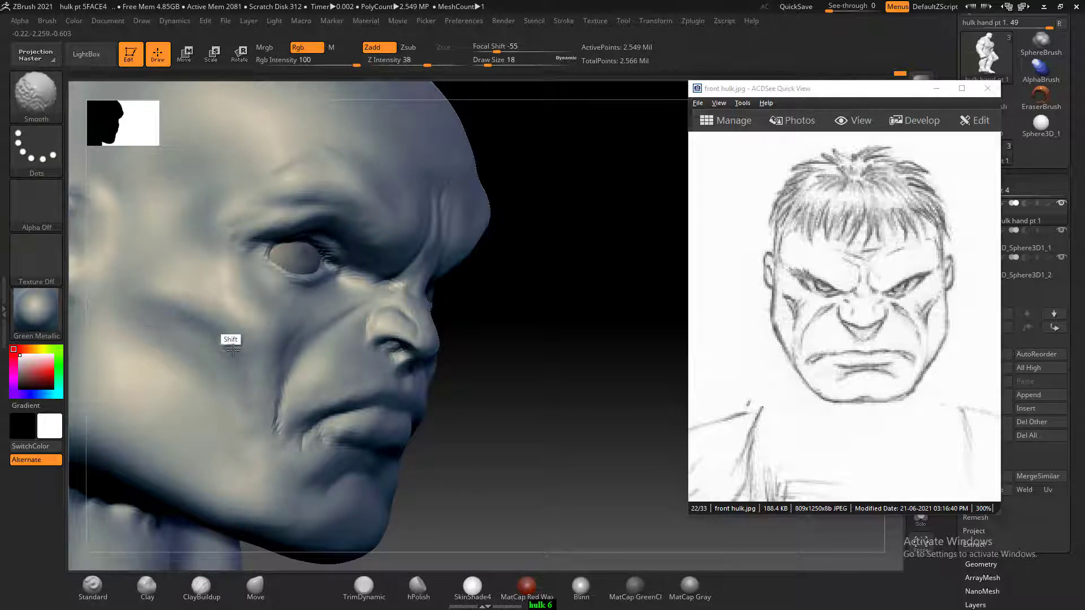
pyautogui.moveTo(549, 242); pyautogui.dragTo(476, 314)
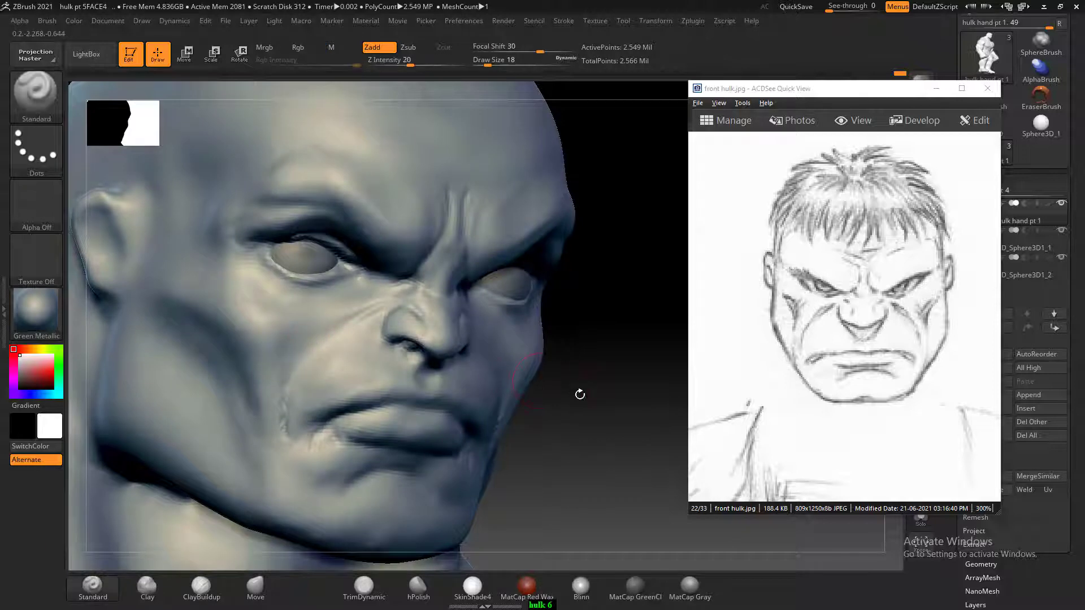
# - Decline the Sticky Keys prompt and smooth the area around the mouth corner in three-quarter view
pyautogui.keyDown('shift'); pyautogui.moveTo(580, 394); pyautogui.dragTo(605, 388); pyautogui.keyUp('shift')
pyautogui.press('shift')
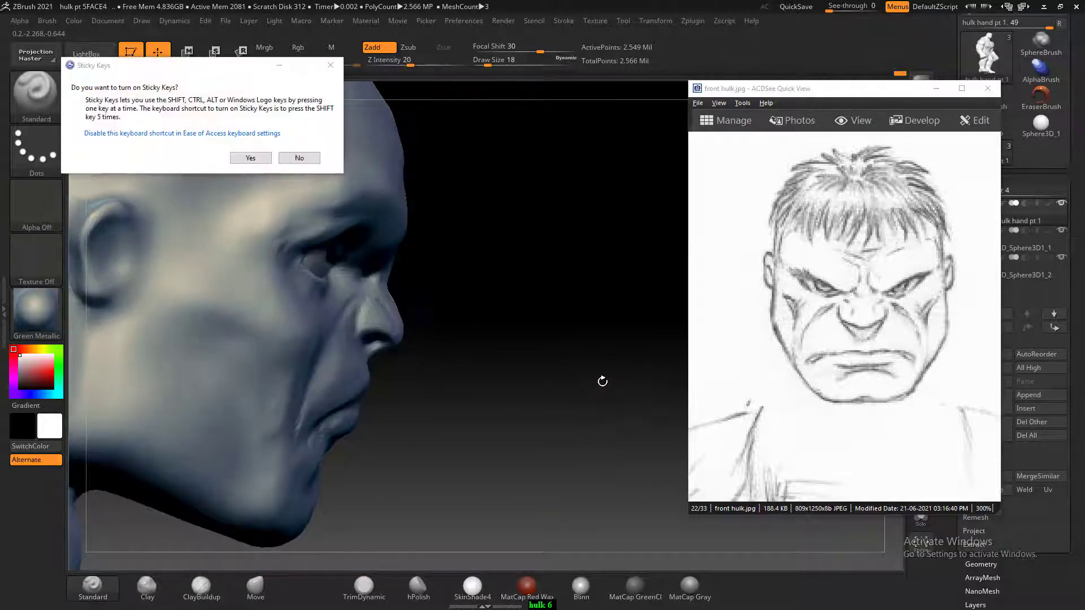
pyautogui.click(317, 162)
pyautogui.moveTo(669, 367); pyautogui.dragTo(621, 374)
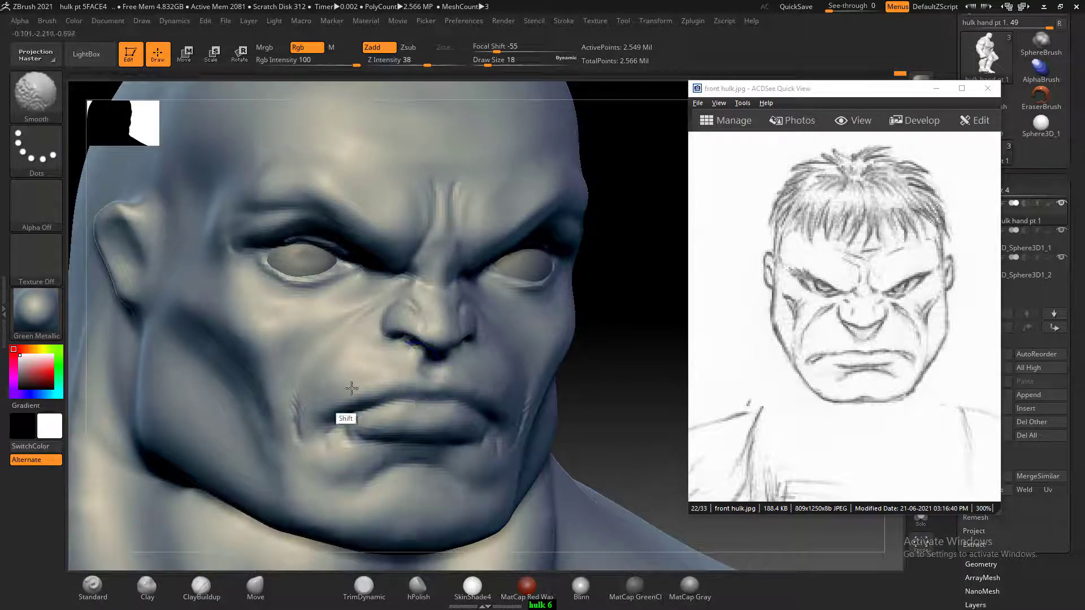
pyautogui.keyDown('shift'); pyautogui.moveTo(338, 433); pyautogui.dragTo(357, 471); pyautogui.keyUp('shift')
pyautogui.press('ctrl')
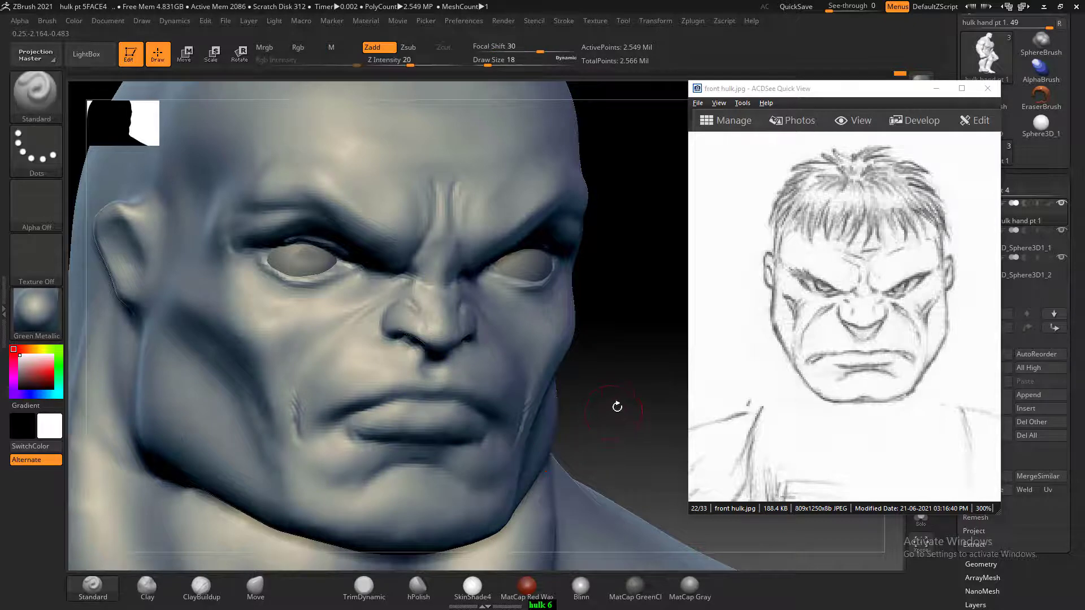
pyautogui.moveTo(633, 393); pyautogui.dragTo(629, 407)
pyautogui.press('ctrl')
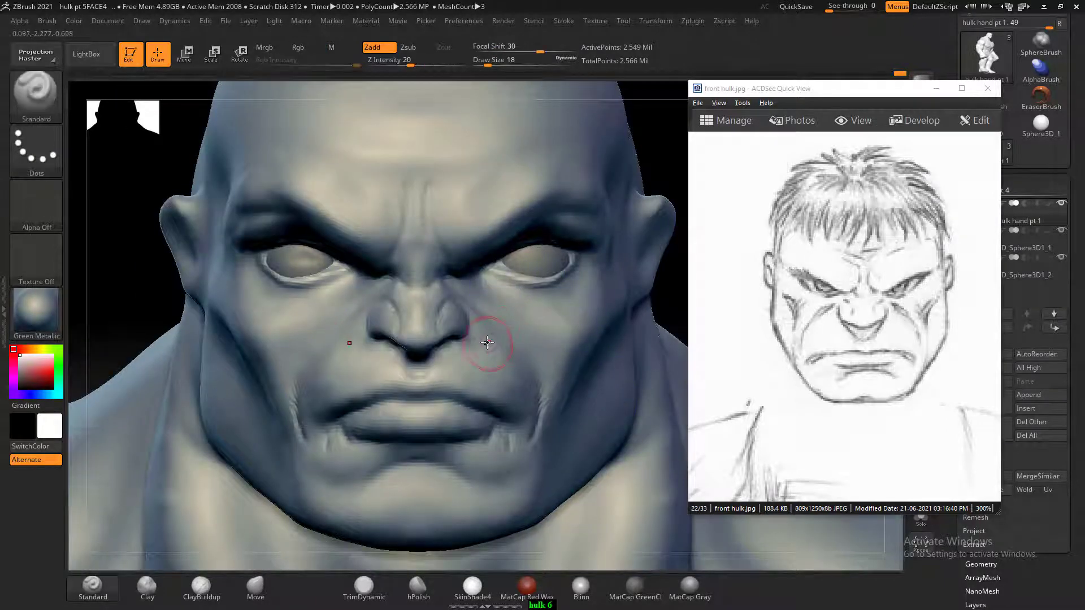
# - Shape the sides of the nose and the inner area under the eyes with ClayBuildup at draw size 10, smoothing the strokes
pyautogui.click(200, 588)
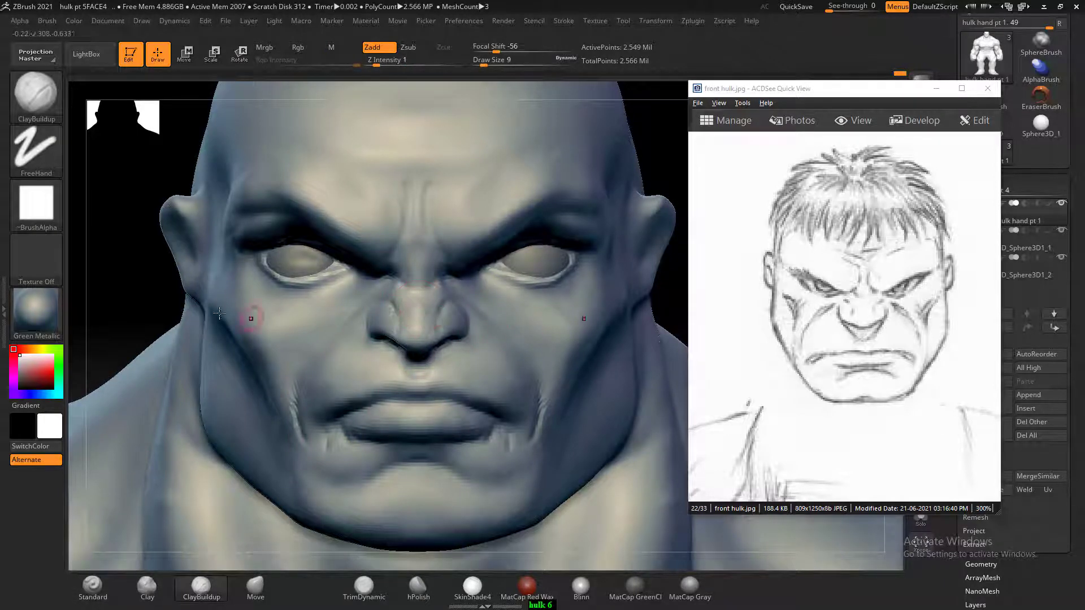
pyautogui.moveTo(104, 295); pyautogui.dragTo(212, 301)
pyautogui.press(']')
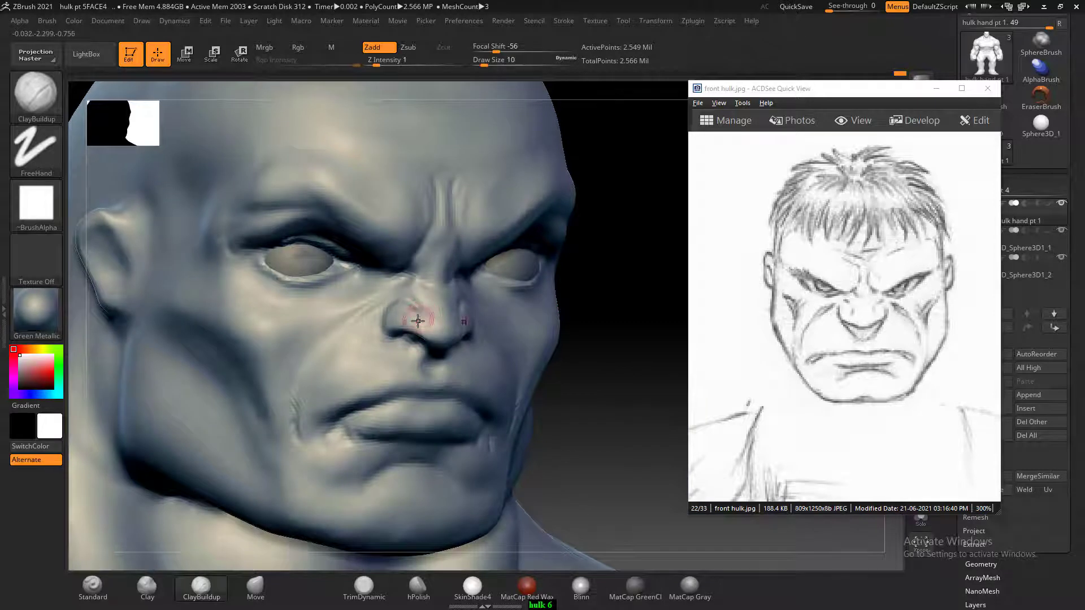
pyautogui.moveTo(418, 321)
pyautogui.mouseDown()
pyautogui.moveTo(439, 331)
pyautogui.moveTo(442, 313)
pyautogui.mouseUp()
pyautogui.moveTo(431, 294)
pyautogui.keyDown('shift'); pyautogui.mouseDown()
pyautogui.moveTo(423, 315)
pyautogui.moveTo(441, 314)
pyautogui.mouseUp(); pyautogui.keyUp('shift')
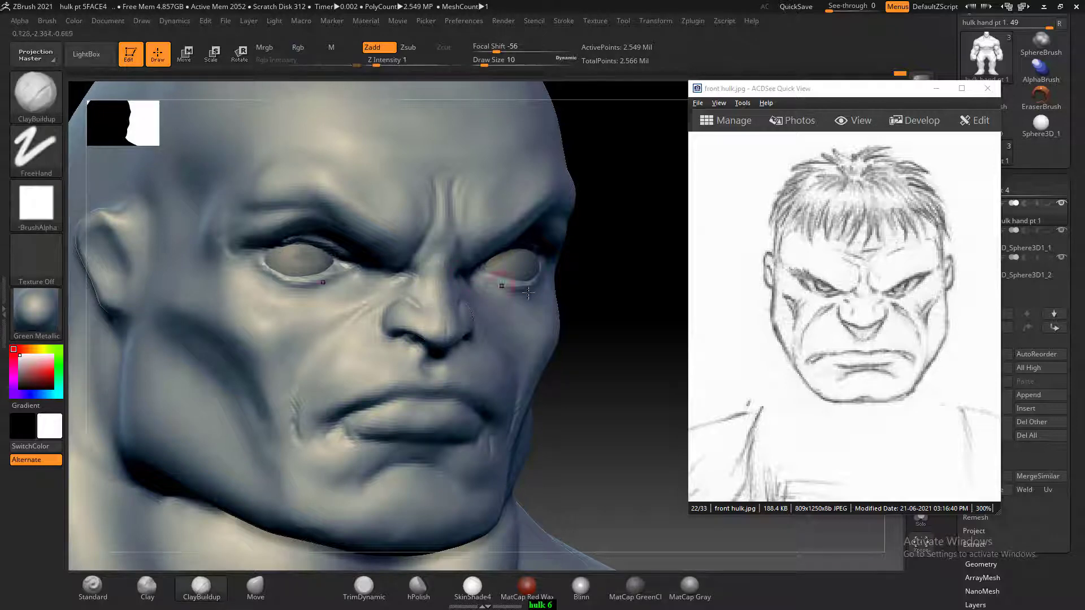
pyautogui.moveTo(638, 319); pyautogui.dragTo(578, 322)
pyautogui.keyDown('shift'); pyautogui.moveTo(480, 296); pyautogui.dragTo(476, 308); pyautogui.keyUp('shift')
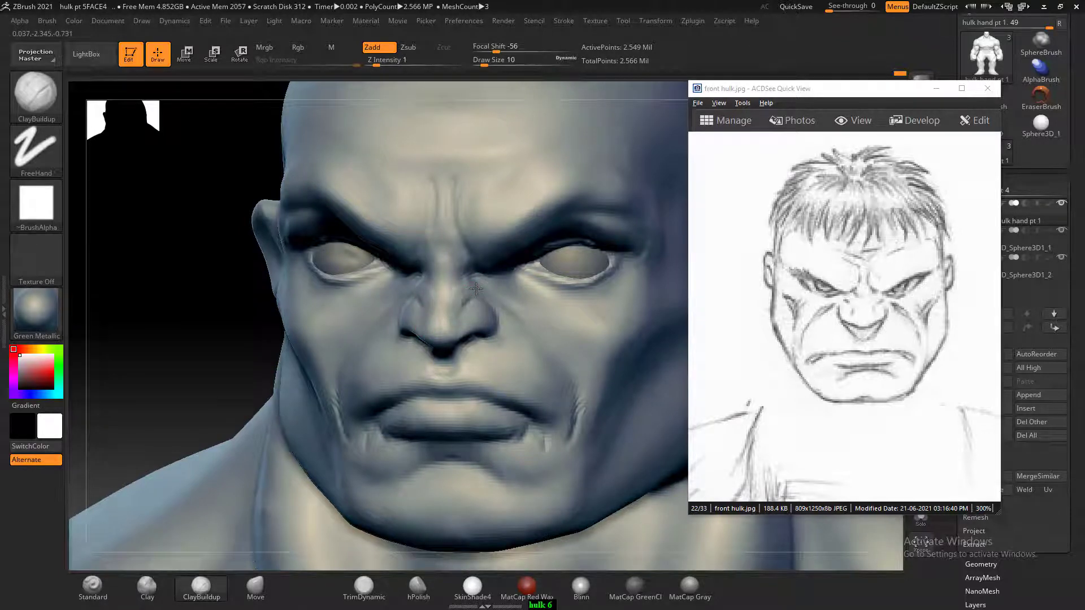
# - Build up the cheeks from beside the nose to the mouth folds with ClayBuildup at draw sizes 10 and 18
pyautogui.moveTo(200, 334); pyautogui.dragTo(266, 332)
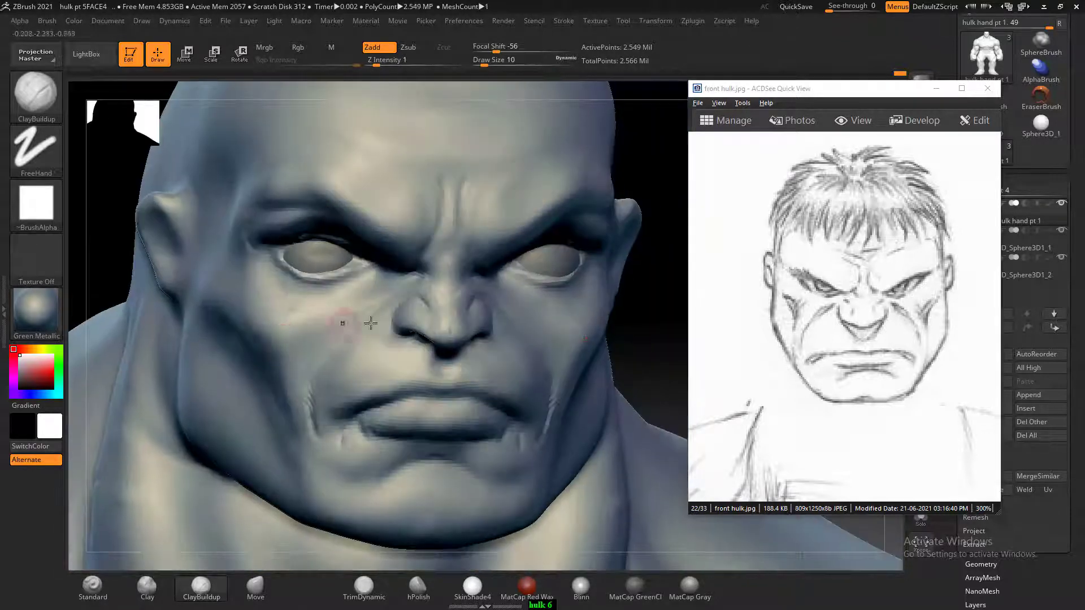
pyautogui.moveTo(425, 312)
pyautogui.mouseDown()
pyautogui.moveTo(422, 295)
pyautogui.moveTo(403, 297)
pyautogui.mouseUp()
pyautogui.press(']')
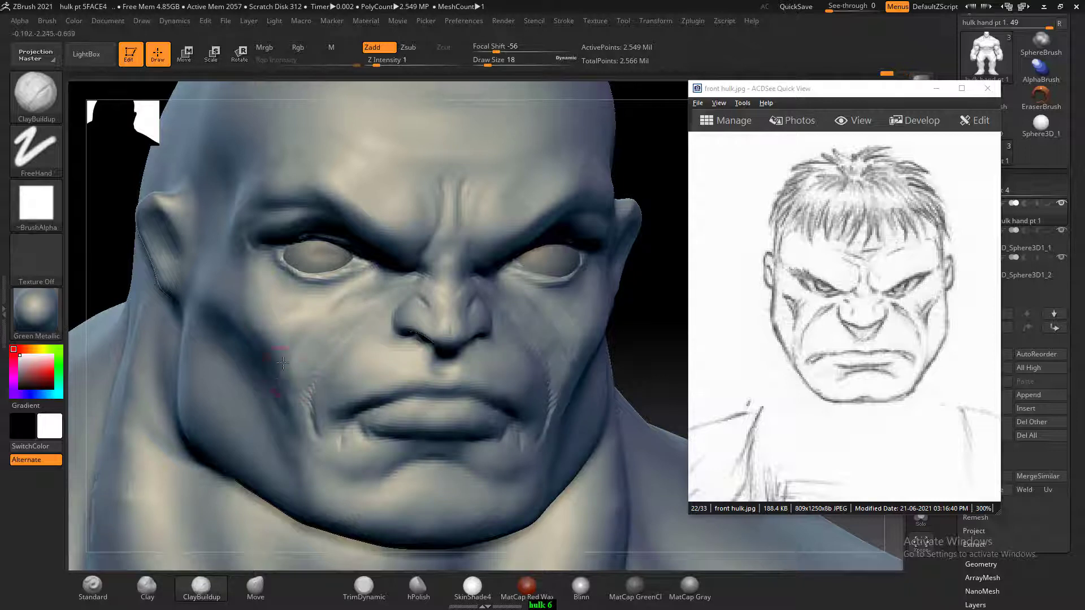
pyautogui.press('ctrl')
pyautogui.press('ctrl')
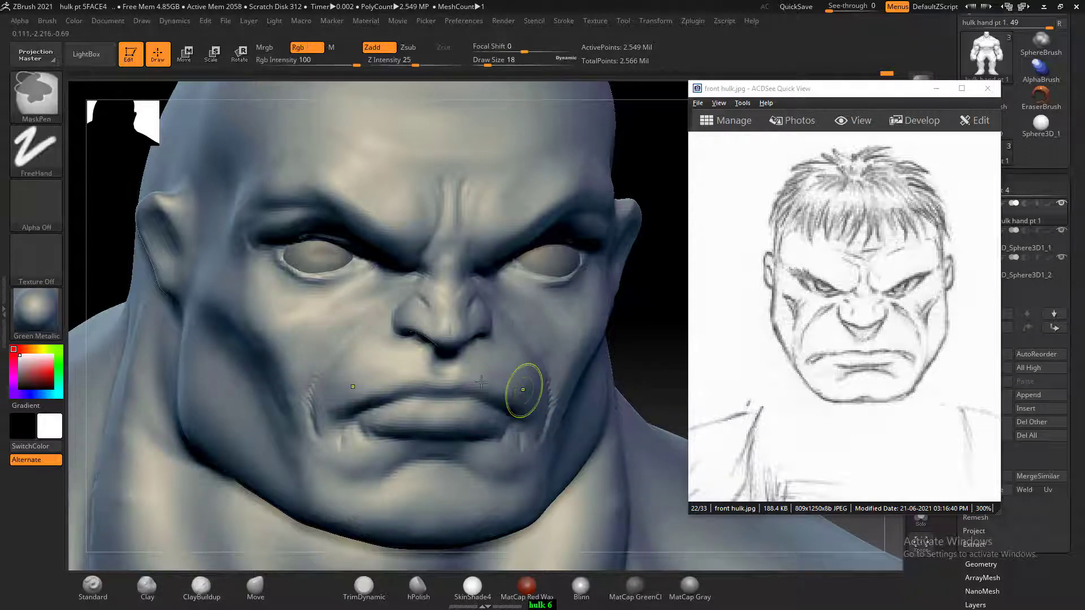
# - Set the Smooth brush's Z Intensity to 11 and soften the cheeks, mouth folds and the frown lines between the brows
pyautogui.press('shift')
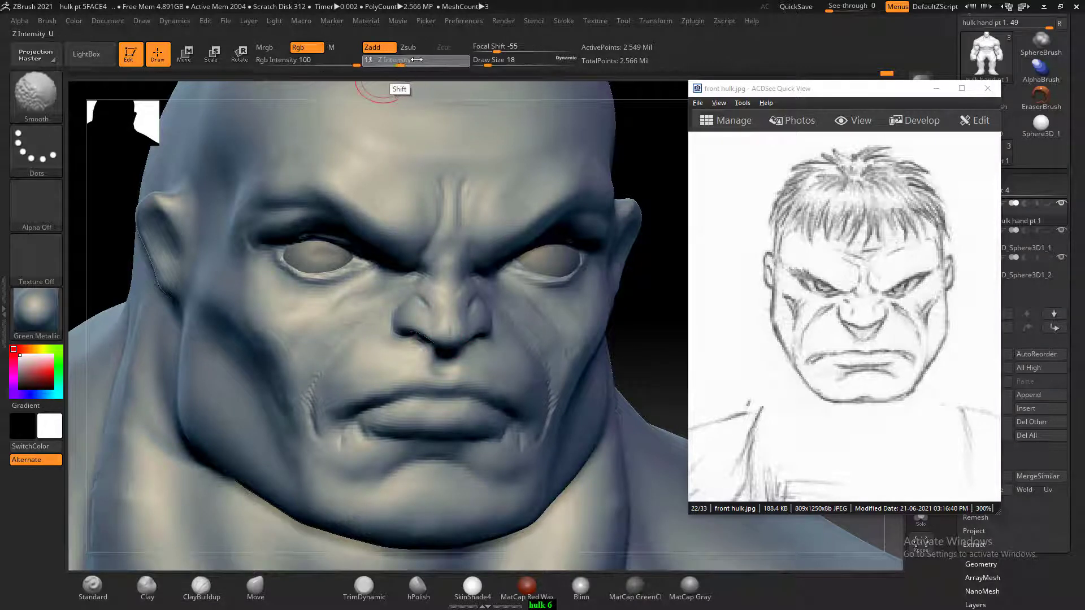
pyautogui.moveTo(417, 59); pyautogui.dragTo(414, 60)
pyautogui.moveTo(343, 323)
pyautogui.keyDown('shift'); pyautogui.mouseDown()
pyautogui.moveTo(310, 319)
pyautogui.moveTo(264, 360)
pyautogui.moveTo(306, 387)
pyautogui.mouseUp(); pyautogui.keyUp('shift')
pyautogui.keyDown('shift'); pyautogui.moveTo(658, 360); pyautogui.dragTo(672, 365); pyautogui.keyUp('shift')
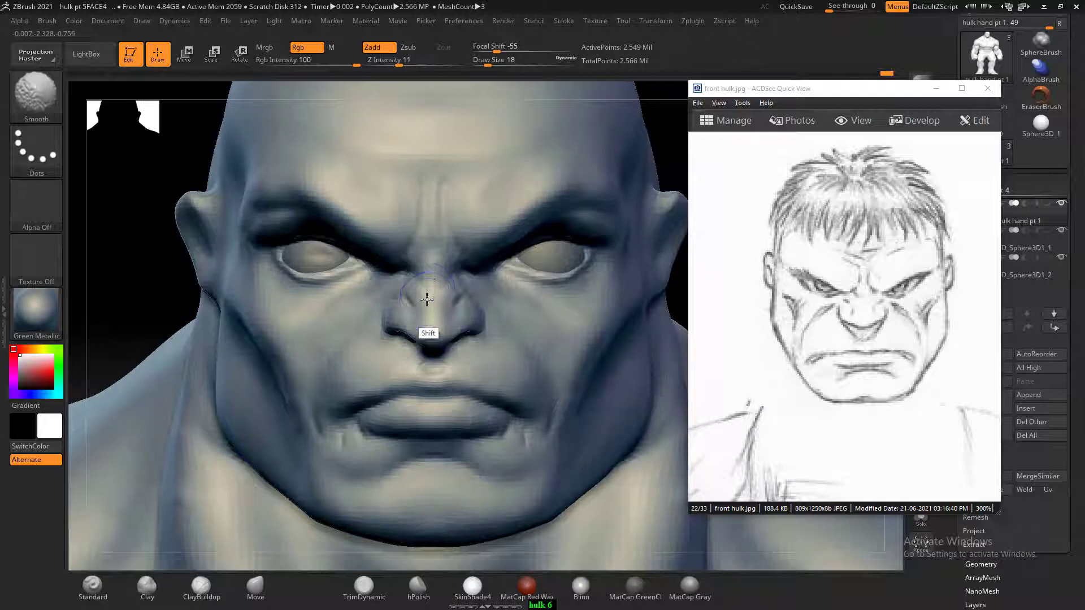
pyautogui.moveTo(398, 197); pyautogui.dragTo(399, 231)
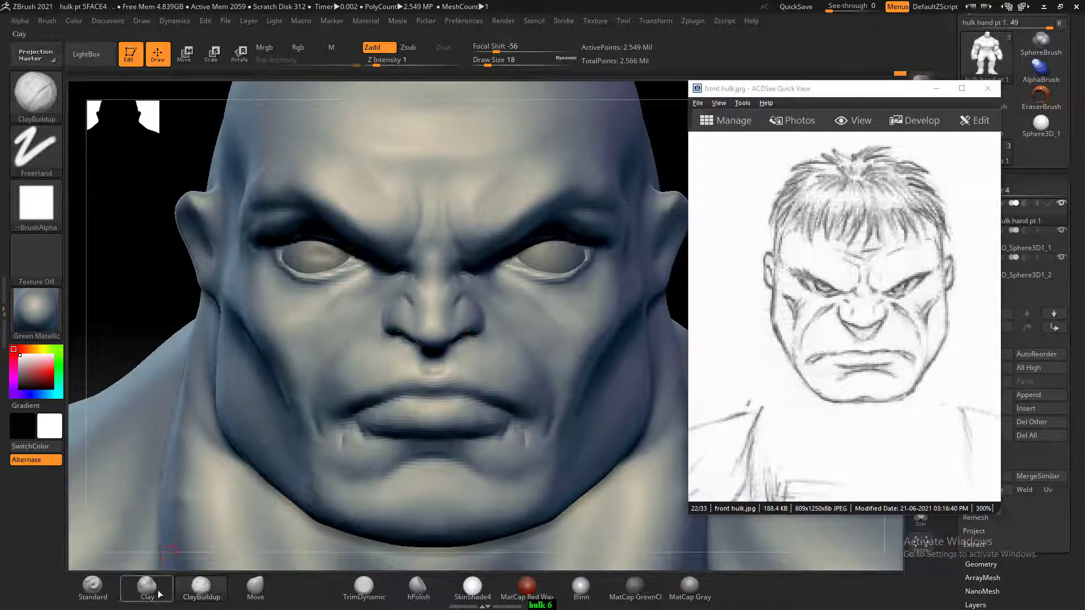
# - Sculpt horizontal wrinkles across the forehead with the Standard brush at Z Intensity 20, using draw sizes 8 and 18
pyautogui.click(93, 587)
pyautogui.press('[')
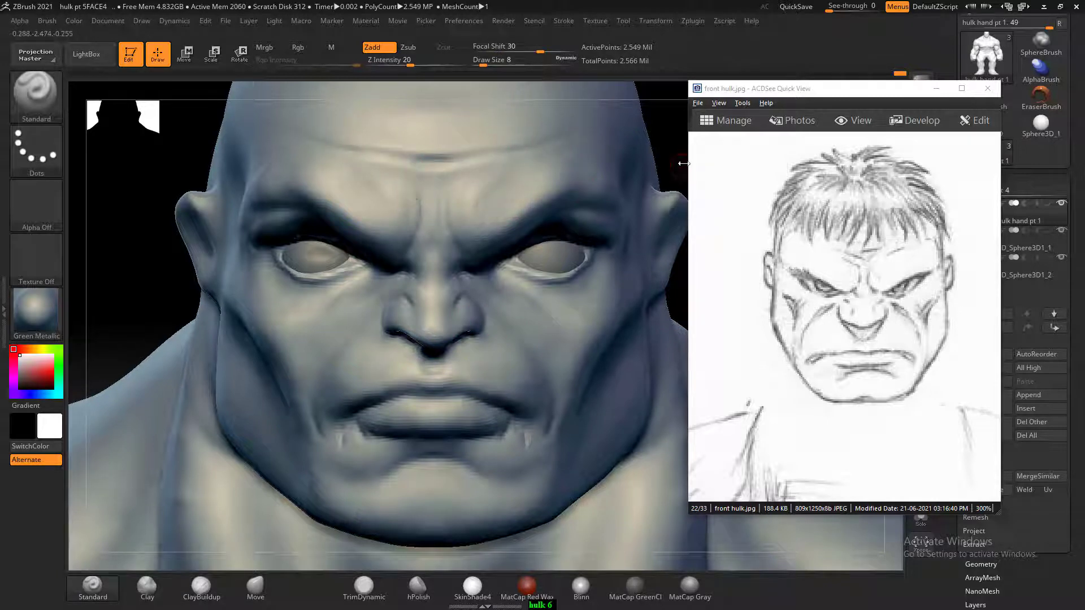
pyautogui.moveTo(683, 167)
pyautogui.mouseDown()
pyautogui.moveTo(676, 134)
pyautogui.moveTo(603, 237)
pyautogui.mouseUp()
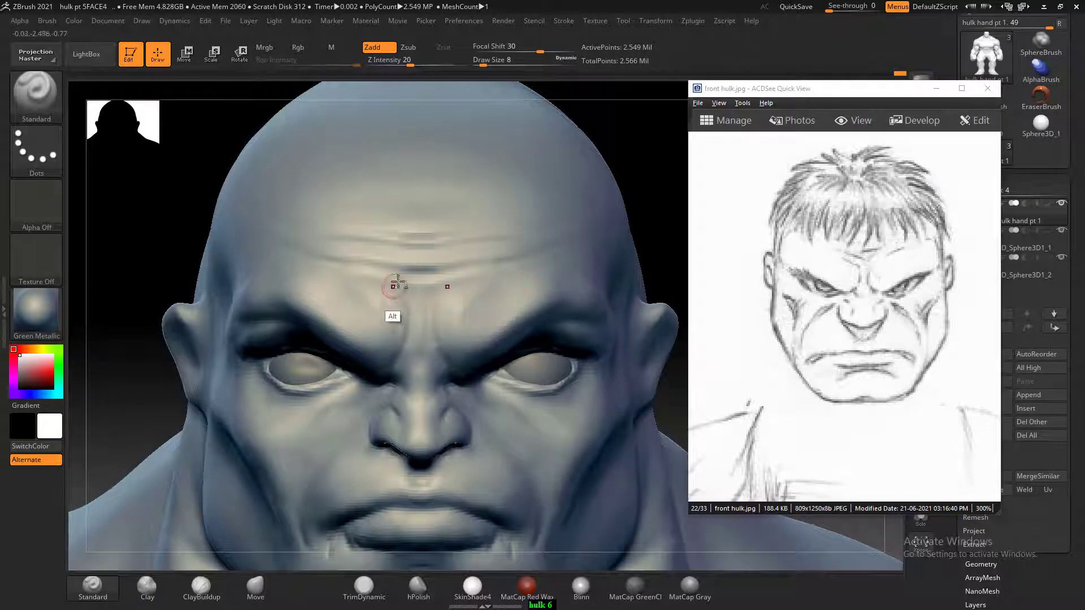
pyautogui.moveTo(524, 188)
pyautogui.mouseDown()
pyautogui.moveTo(424, 208)
pyautogui.moveTo(347, 198)
pyautogui.mouseUp()
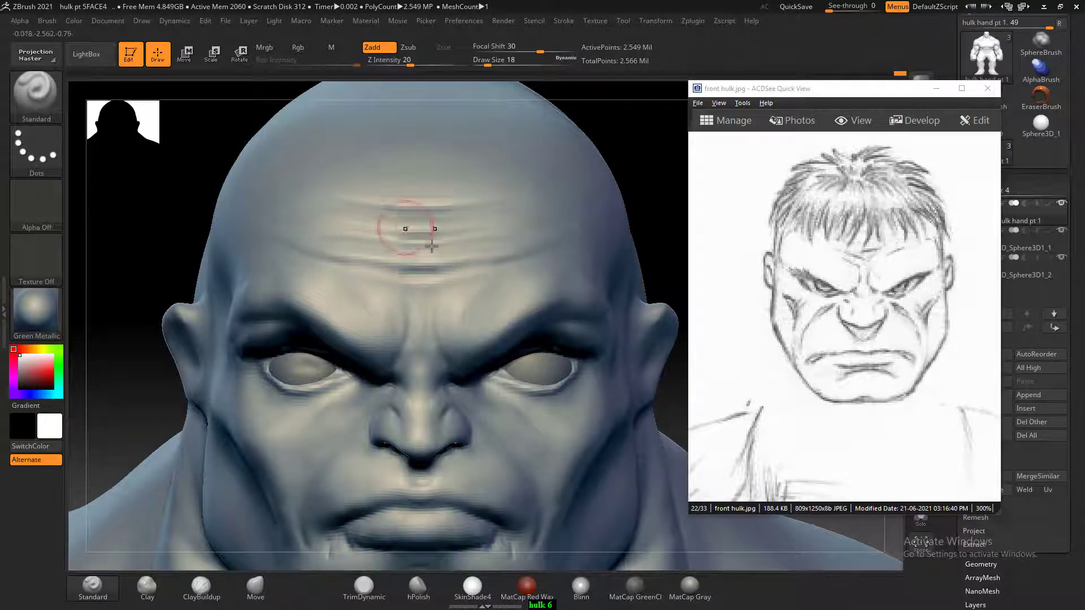
pyautogui.press('shift')
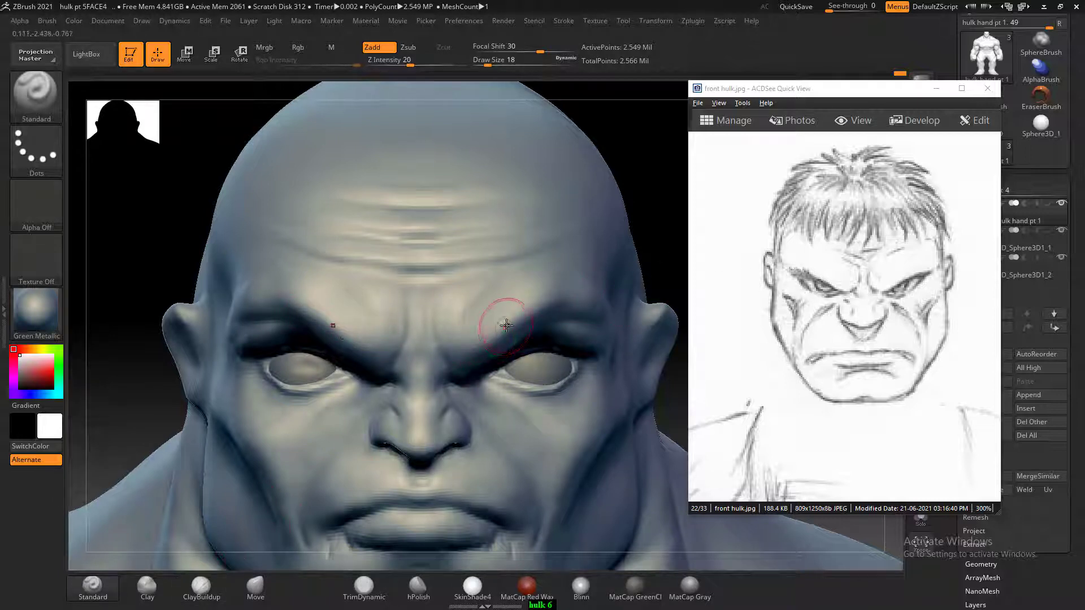
# - Build up the brow ridges above both eyes with ClayBuildup at draw size 9 in front and three-quarter views
pyautogui.moveTo(491, 328)
pyautogui.mouseDown()
pyautogui.moveTo(517, 318)
pyautogui.moveTo(512, 300)
pyautogui.moveTo(506, 322)
pyautogui.moveTo(524, 312)
pyautogui.mouseUp()
pyautogui.click(215, 593)
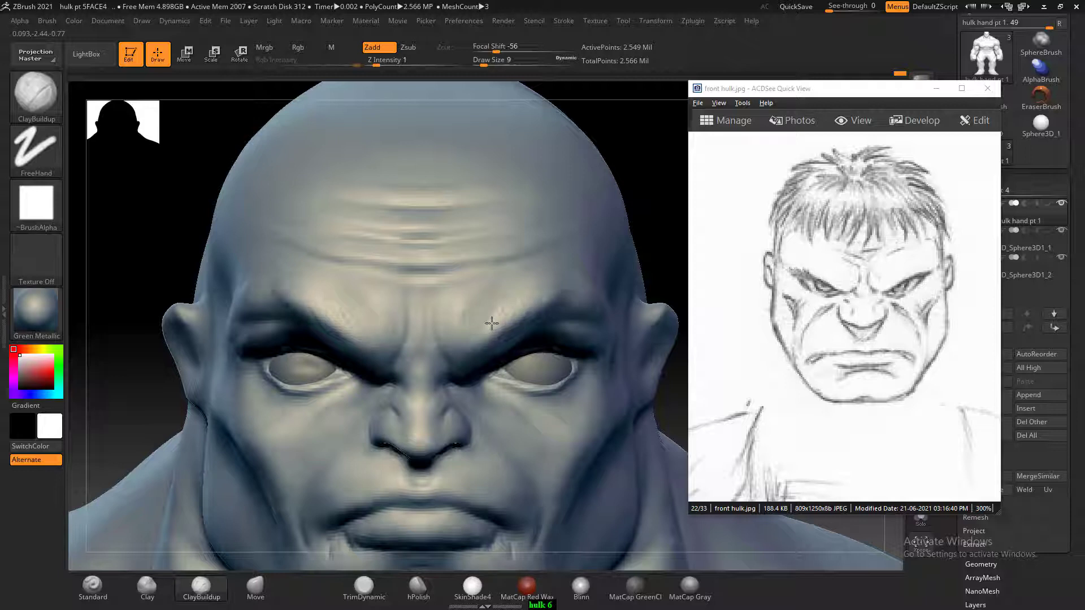
pyautogui.moveTo(622, 207); pyautogui.dragTo(591, 298)
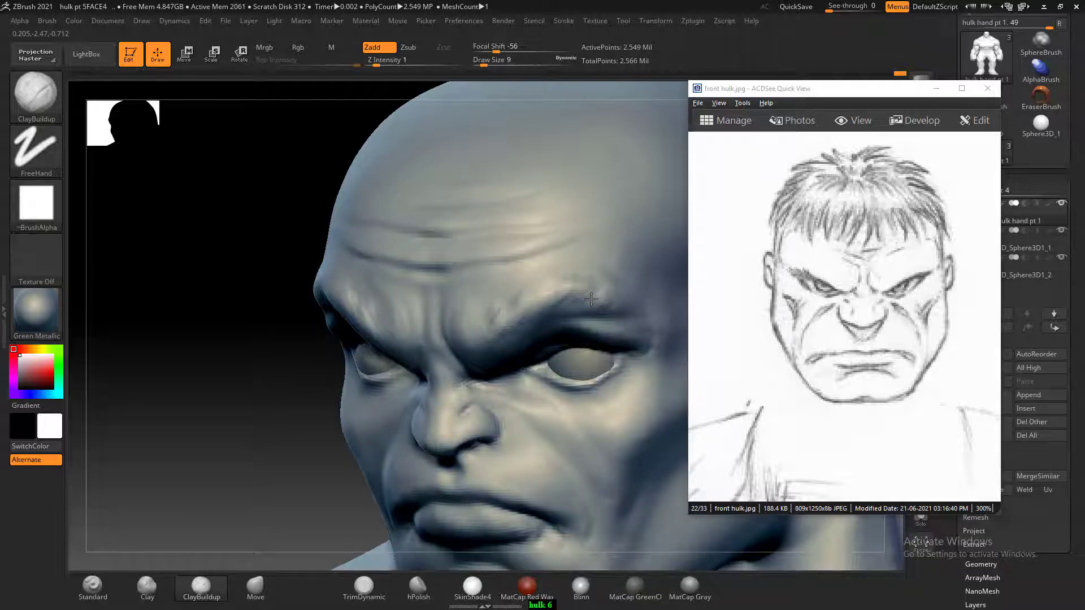
pyautogui.keyDown('shift'); pyautogui.moveTo(239, 354); pyautogui.dragTo(236, 375); pyautogui.keyUp('shift')
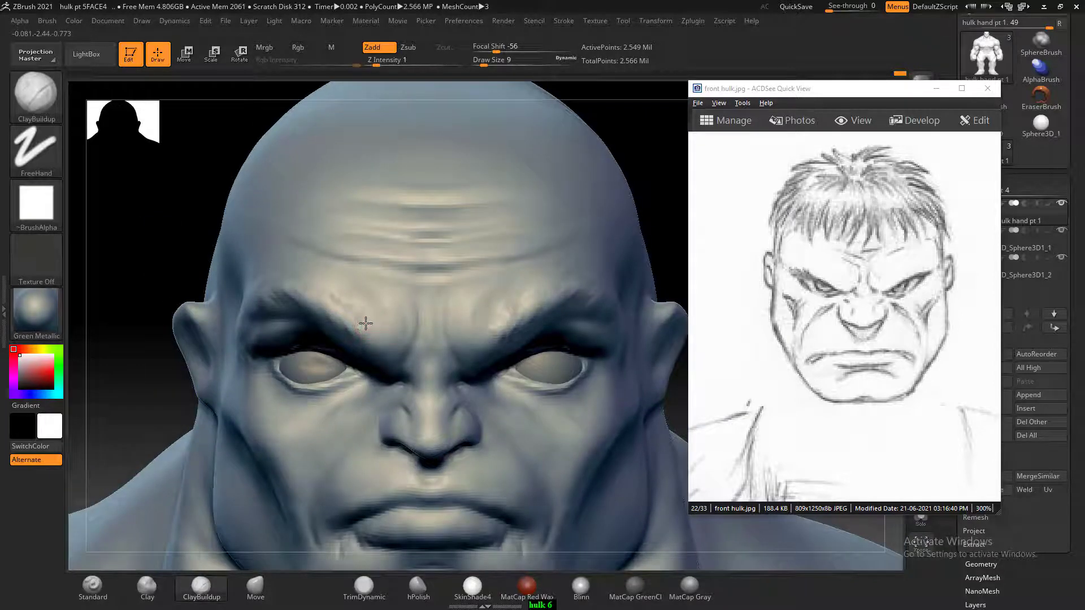
pyautogui.moveTo(366, 323); pyautogui.dragTo(298, 296)
# - From below, smooth the outer brow areas and fill out the eyelids with ClayBuildup at draw sizes 18 and 14
pyautogui.moveTo(163, 317); pyautogui.dragTo(160, 230)
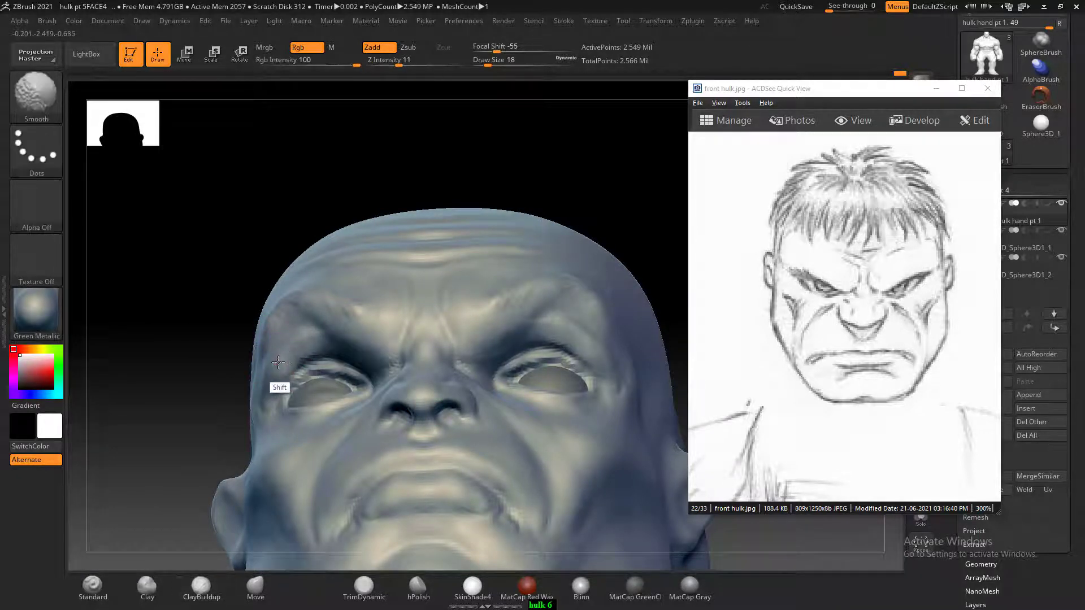
pyautogui.moveTo(169, 320); pyautogui.dragTo(479, 383)
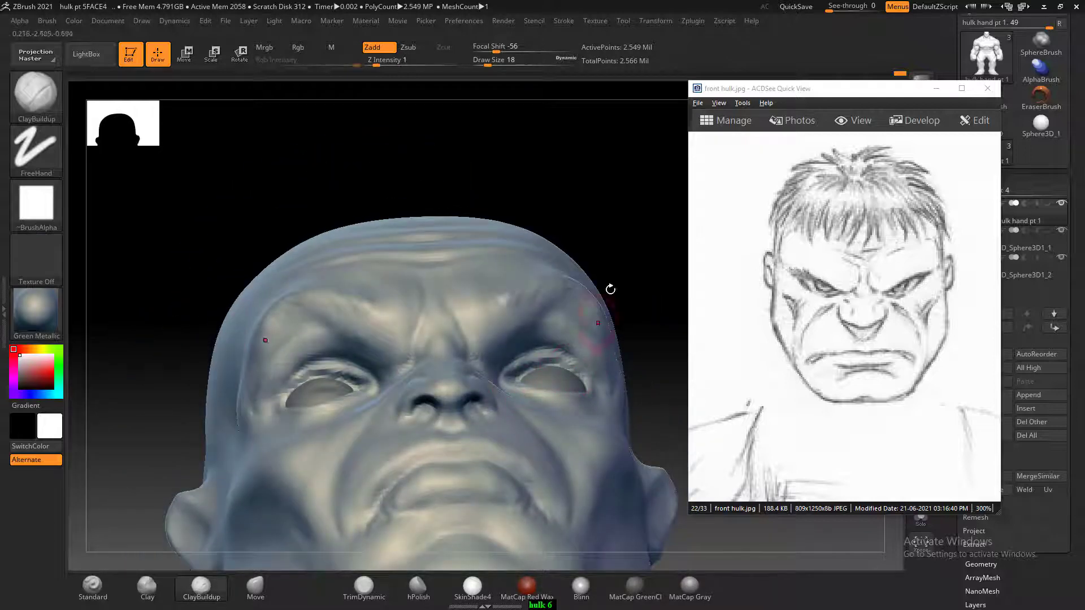
pyautogui.moveTo(611, 289)
pyautogui.mouseDown()
pyautogui.moveTo(632, 232)
pyautogui.moveTo(405, 411)
pyautogui.mouseUp()
pyautogui.press('[')
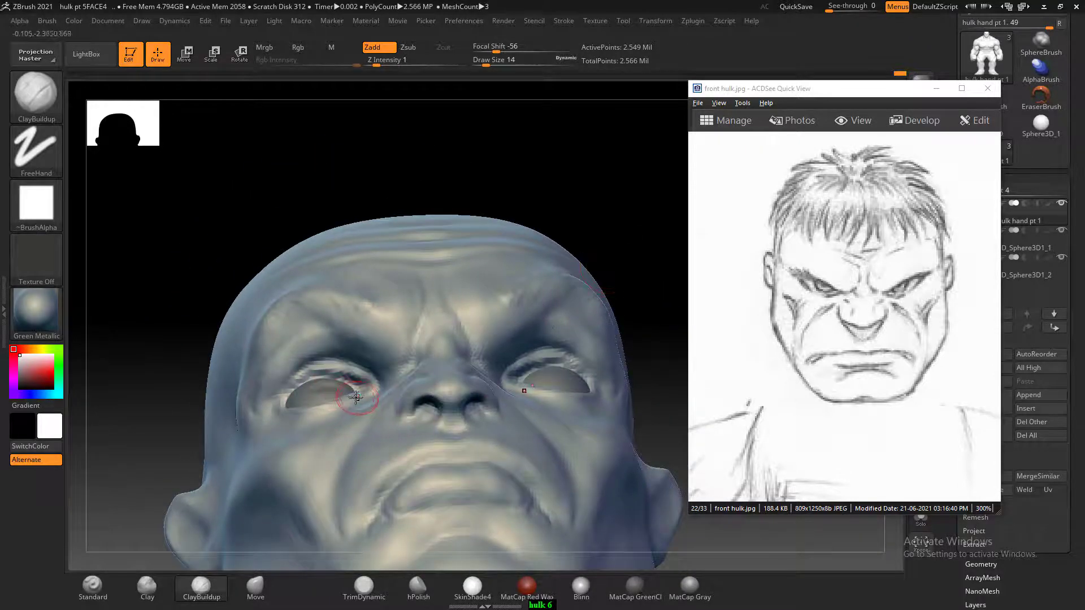
# - Define the upper eyelid folds with the Standard brush at draw size 9 and smooth the outer eye corners
pyautogui.click(103, 598)
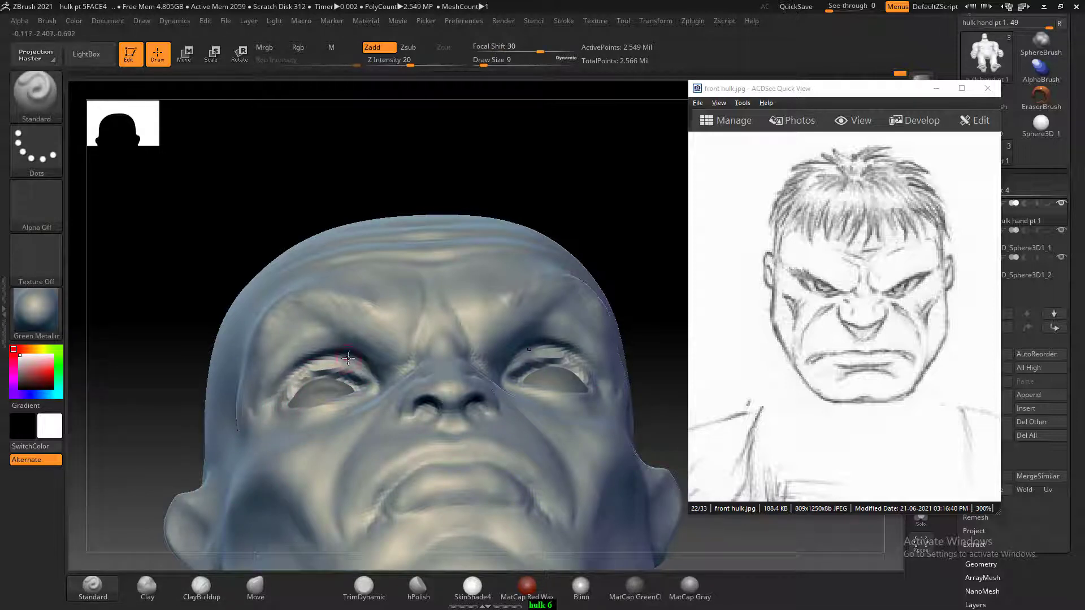
pyautogui.moveTo(99, 317); pyautogui.dragTo(105, 317)
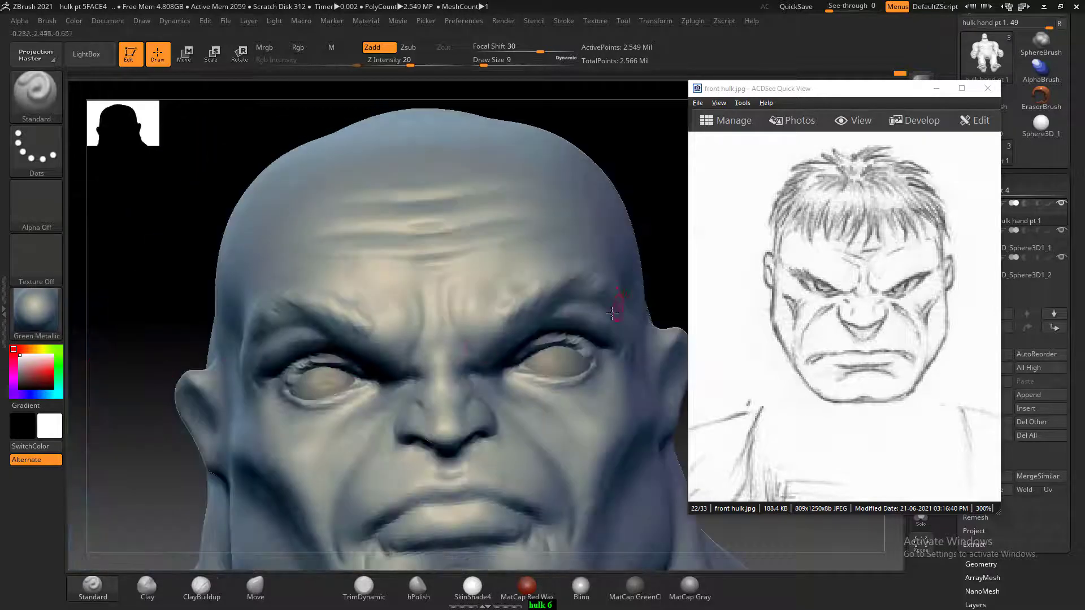
pyautogui.moveTo(656, 197); pyautogui.dragTo(654, 148)
pyautogui.keyDown('alt'); pyautogui.moveTo(341, 357); pyautogui.dragTo(345, 364); pyautogui.keyUp('alt')
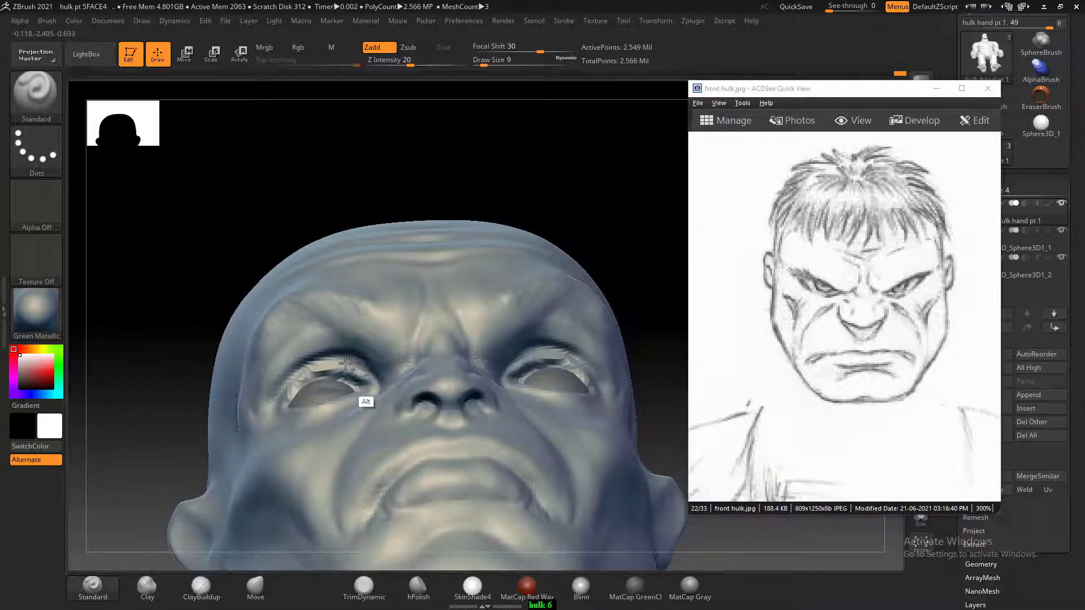
pyautogui.moveTo(175, 249); pyautogui.dragTo(233, 304)
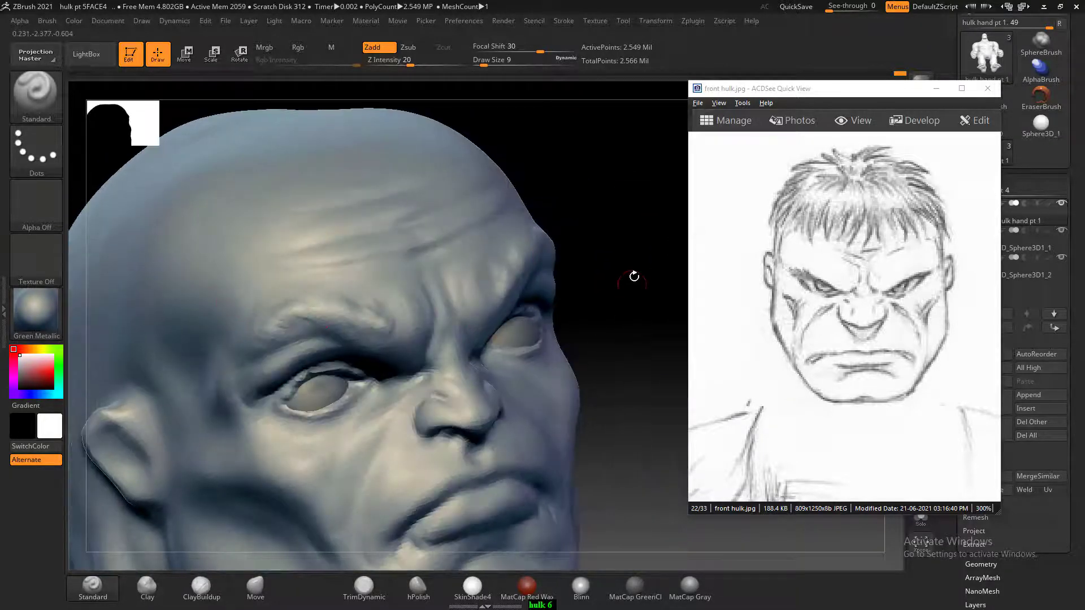
pyautogui.keyDown('shift'); pyautogui.moveTo(633, 276); pyautogui.dragTo(627, 279); pyautogui.keyUp('shift')
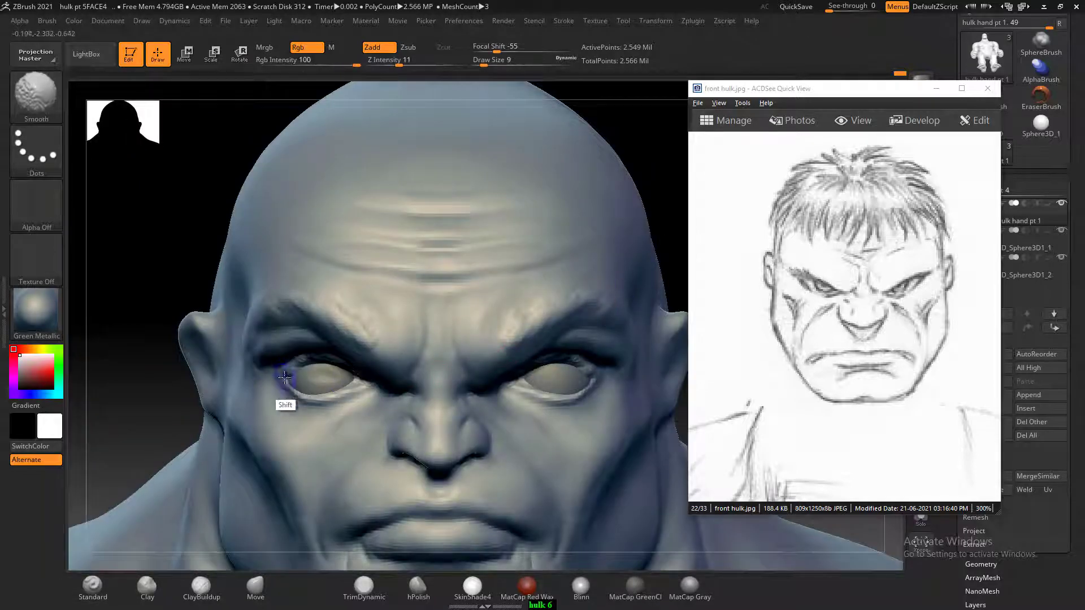
# - Sculpt the lower eyelids and the creased bags beneath both eyes with the Standard brush at draw size 9 and Z Intensity 20
pyautogui.moveTo(138, 259); pyautogui.dragTo(140, 218)
pyautogui.keyDown('alt'); pyautogui.moveTo(100, 269); pyautogui.dragTo(268, 401); pyautogui.keyUp('alt')
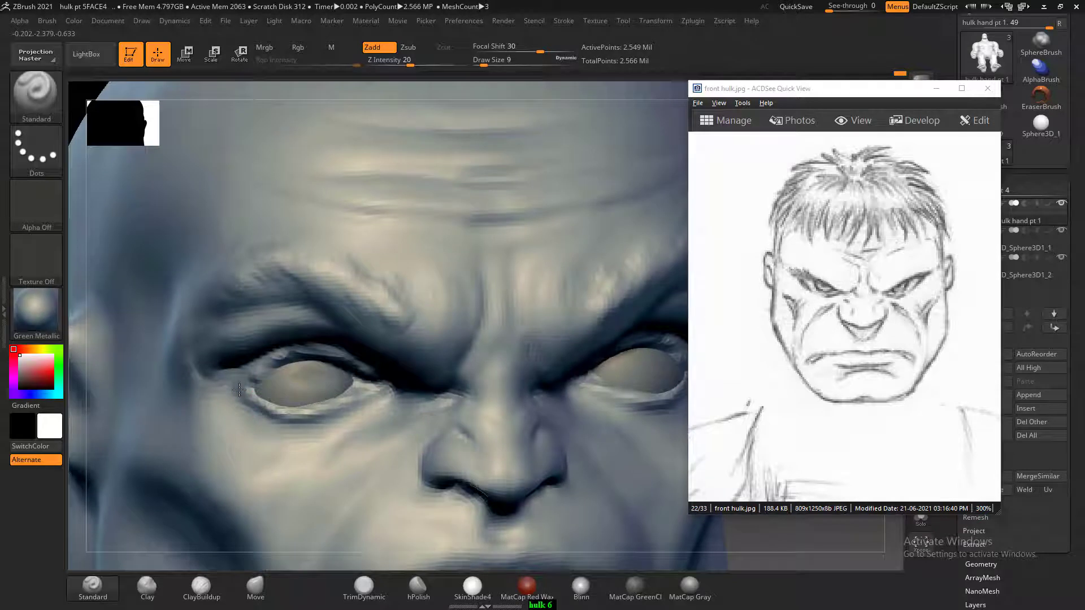
pyautogui.moveTo(369, 391)
pyautogui.mouseDown()
pyautogui.moveTo(294, 421)
pyautogui.moveTo(257, 413)
pyautogui.mouseUp()
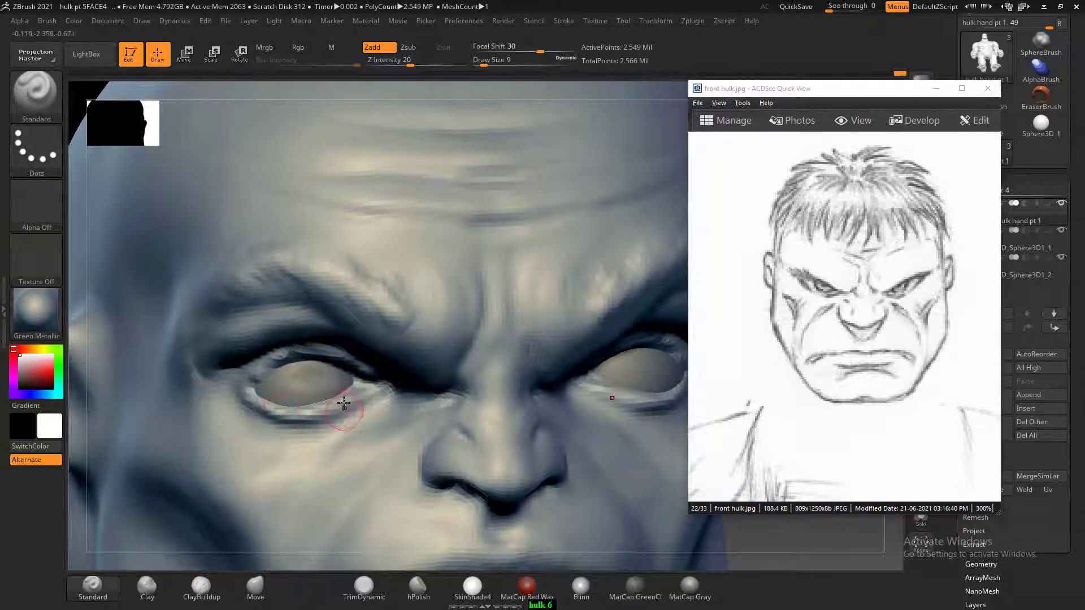
pyautogui.keyDown('alt'); pyautogui.moveTo(358, 441); pyautogui.dragTo(225, 431); pyautogui.keyUp('alt')
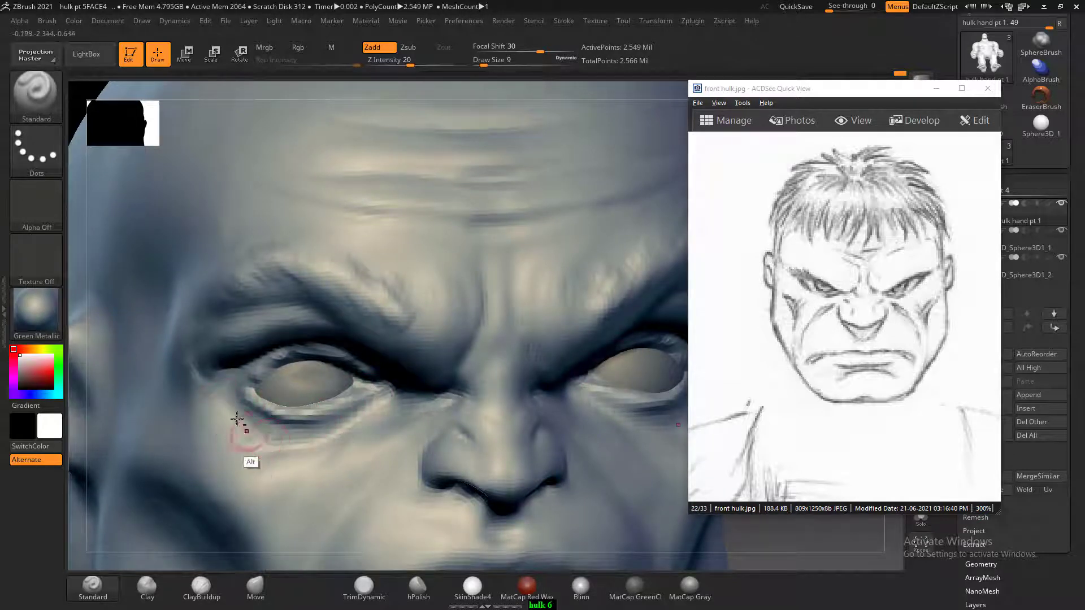
pyautogui.moveTo(362, 416)
pyautogui.keyDown('alt'); pyautogui.mouseDown()
pyautogui.moveTo(313, 432)
pyautogui.moveTo(236, 405)
pyautogui.mouseUp(); pyautogui.keyUp('alt')
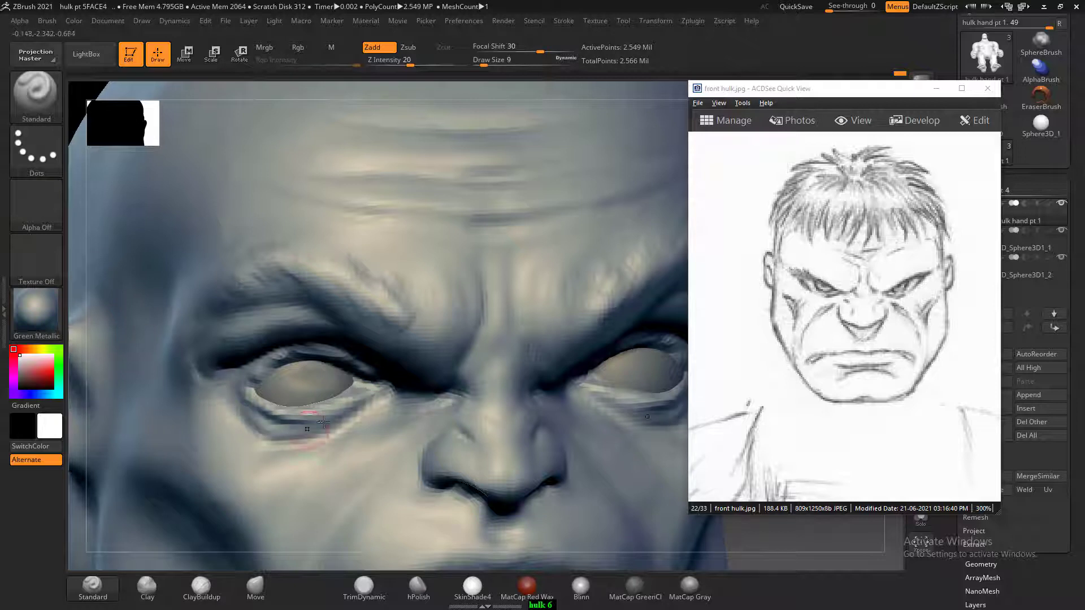
pyautogui.keyDown('alt'); pyautogui.moveTo(361, 400); pyautogui.dragTo(329, 426); pyautogui.keyUp('alt')
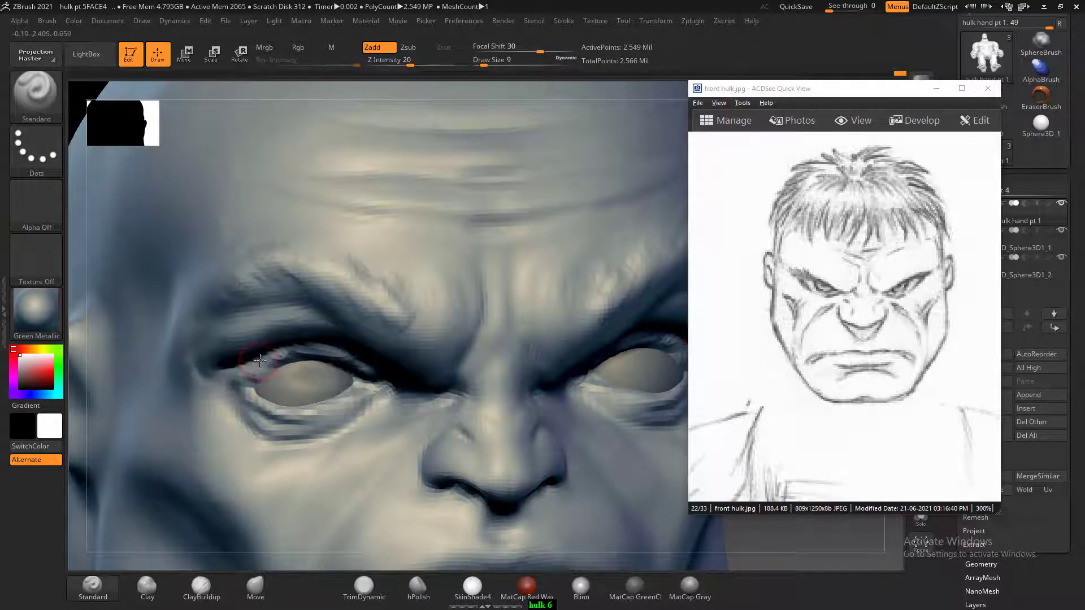
pyautogui.keyDown('alt'); pyautogui.moveTo(270, 385); pyautogui.dragTo(266, 385); pyautogui.keyUp('alt')
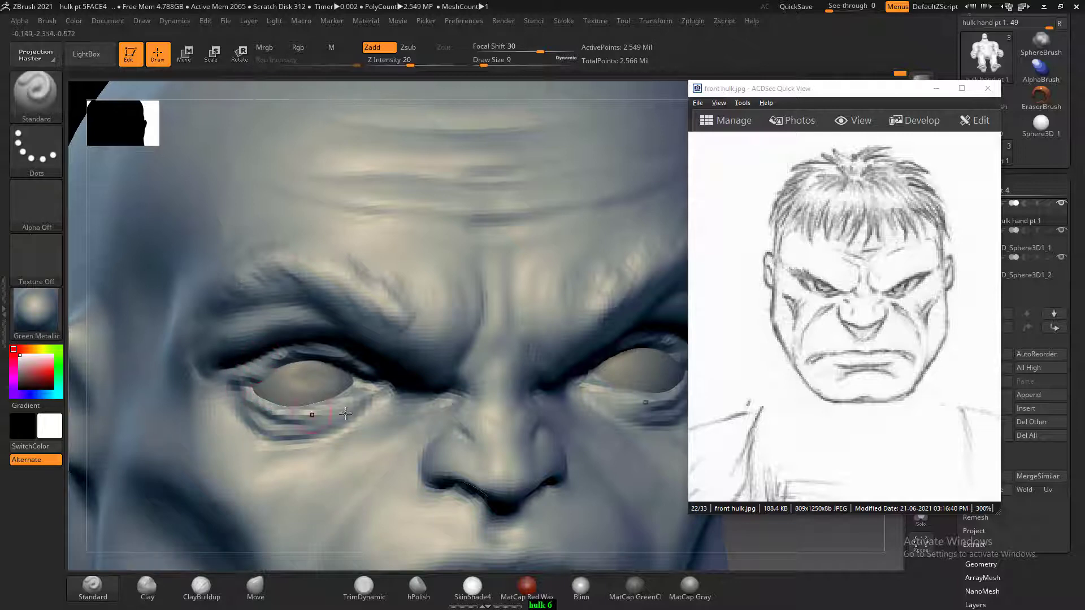
# - Isolate the area around one ear of the head, hiding the rest of the body mesh
pyautogui.press('f')
pyautogui.keyDown('shift'); pyautogui.moveTo(637, 412); pyautogui.dragTo(639, 465); pyautogui.keyUp('shift')
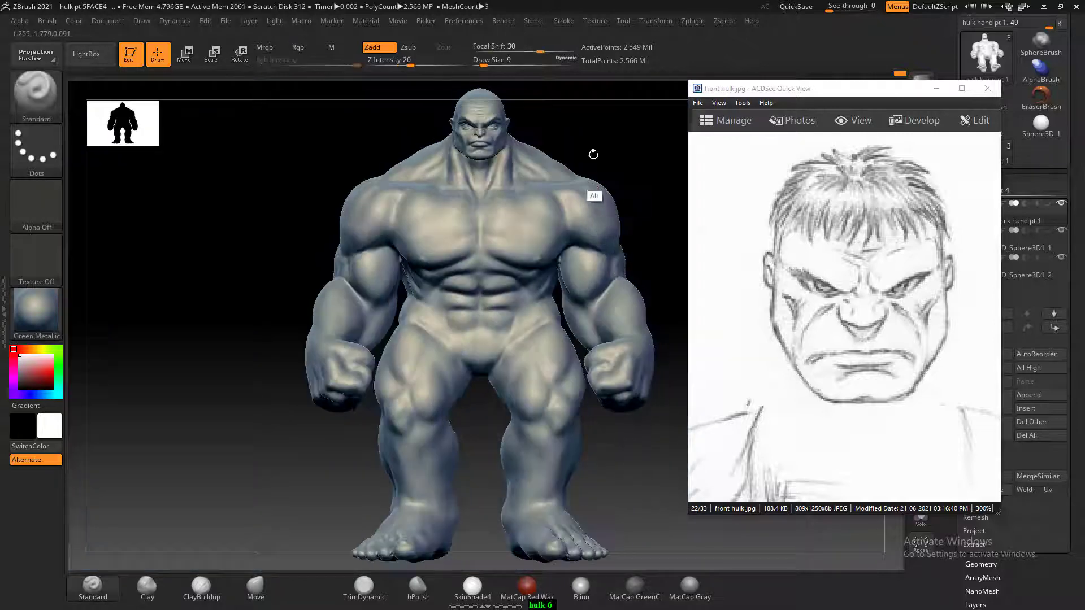
pyautogui.keyDown('alt'); pyautogui.moveTo(593, 154); pyautogui.dragTo(607, 184); pyautogui.keyUp('alt')
pyautogui.moveTo(608, 212)
pyautogui.mouseDown()
pyautogui.moveTo(591, 208)
pyautogui.moveTo(593, 219)
pyautogui.mouseUp()
pyautogui.keyDown('ctrl'); pyautogui.keyDown('shift'); pyautogui.moveTo(267, 339); pyautogui.dragTo(347, 226); pyautogui.keyUp('shift'); pyautogui.keyUp('ctrl')
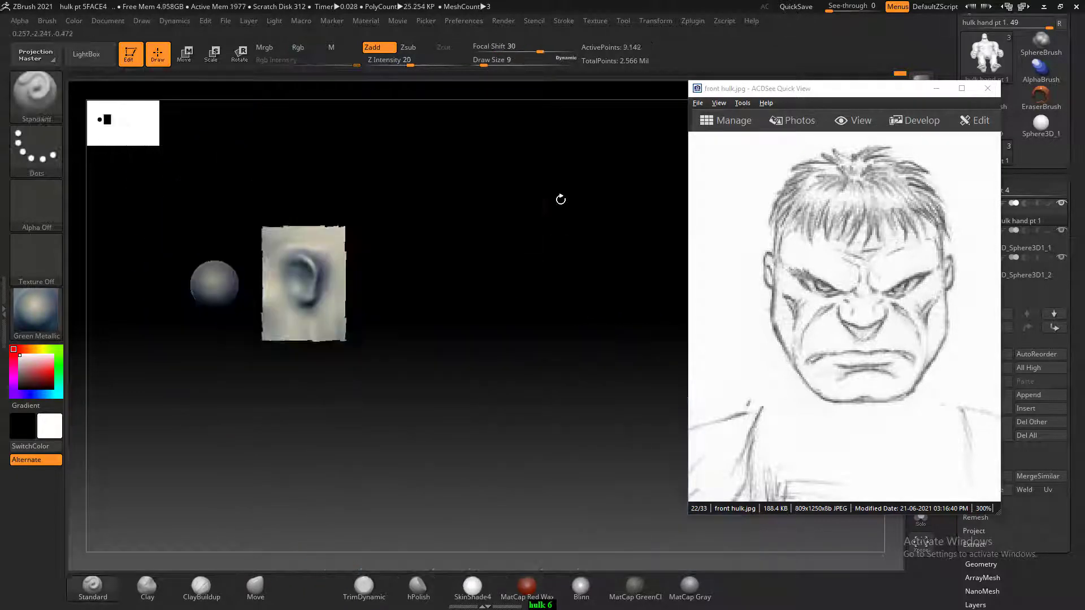
pyautogui.keyDown('alt'); pyautogui.moveTo(560, 200); pyautogui.dragTo(556, 201); pyautogui.keyUp('alt')
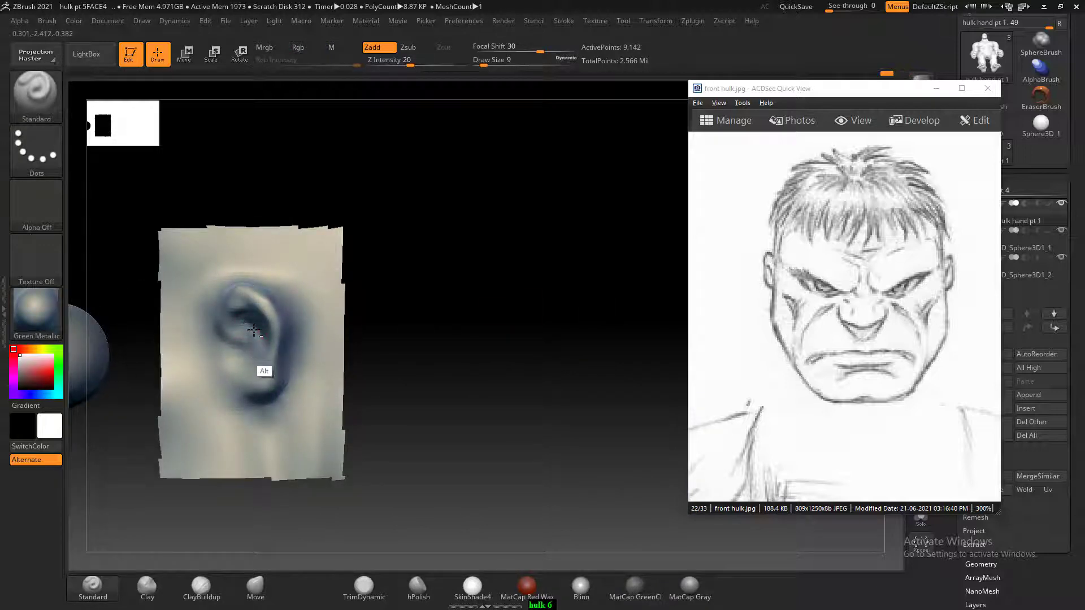
# - Carve the inner folds of the isolated ear with the Standard brush at draw size 9 and smooth the area above the lobe
pyautogui.keyDown('alt'); pyautogui.moveTo(254, 330); pyautogui.dragTo(240, 358); pyautogui.keyUp('alt')
pyautogui.moveTo(421, 326); pyautogui.dragTo(451, 322)
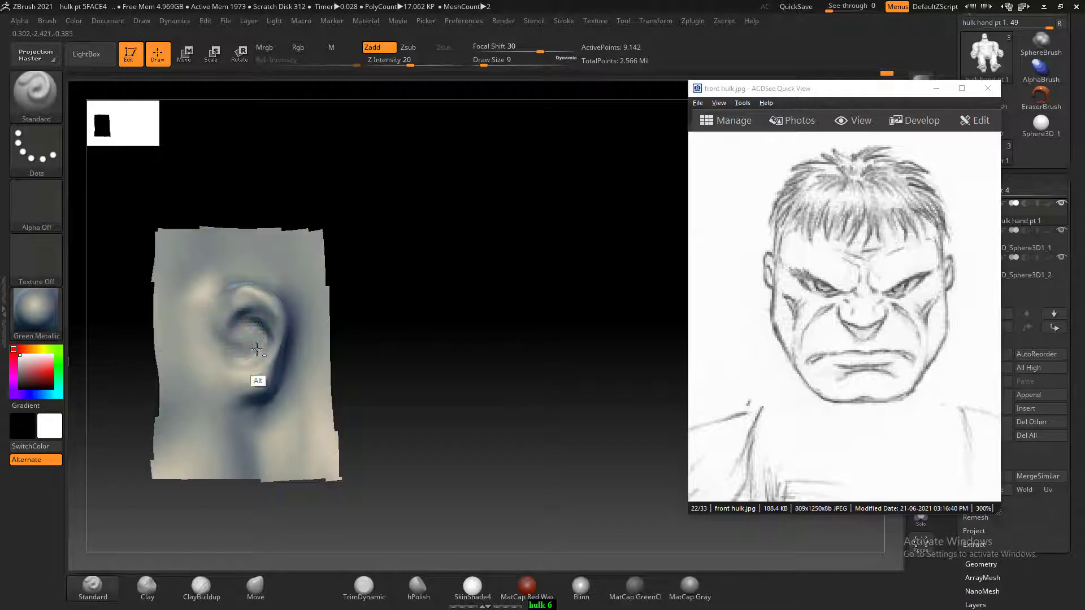
pyautogui.keyDown('alt'); pyautogui.moveTo(257, 350); pyautogui.dragTo(253, 322); pyautogui.keyUp('alt')
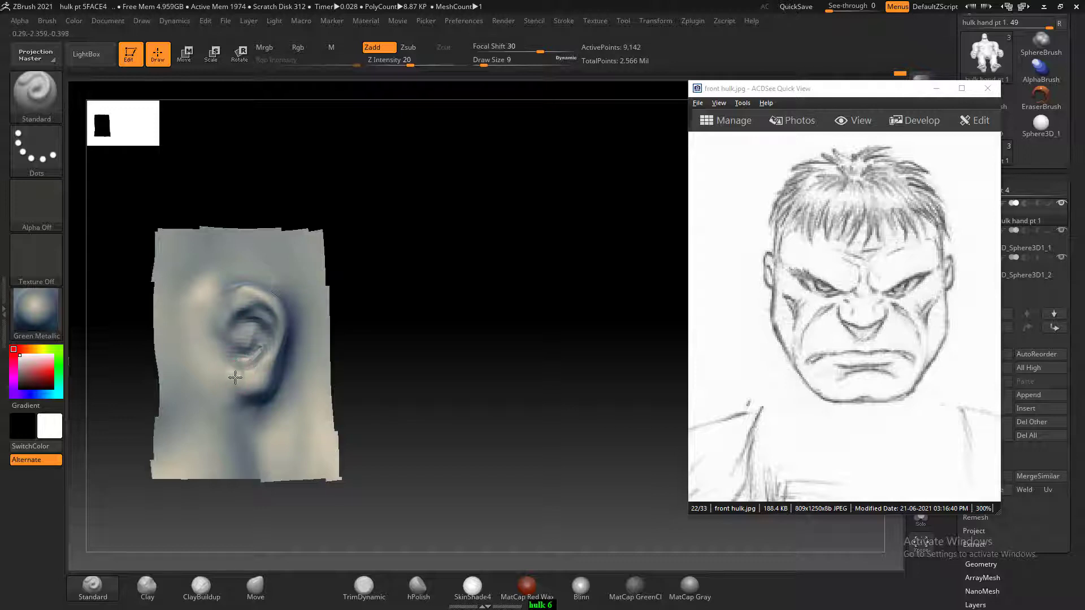
pyautogui.moveTo(239, 378)
pyautogui.keyDown('shift'); pyautogui.mouseDown()
pyautogui.moveTo(247, 340)
pyautogui.moveTo(267, 357)
pyautogui.mouseUp(); pyautogui.keyUp('shift')
pyautogui.moveTo(401, 315)
pyautogui.mouseDown()
pyautogui.moveTo(500, 306)
pyautogui.moveTo(496, 211)
pyautogui.moveTo(535, 300)
pyautogui.moveTo(496, 258)
pyautogui.mouseUp()
# - Unhide the full body mesh and smooth the chin area below the corners of the mouth
pyautogui.keyDown('ctrl'); pyautogui.keyDown('shift'); pyautogui.click(549, 300); pyautogui.keyUp('shift'); pyautogui.keyUp('ctrl')
pyautogui.moveTo(476, 318)
pyautogui.keyDown('alt'); pyautogui.mouseDown()
pyautogui.moveTo(467, 327)
pyautogui.moveTo(543, 262)
pyautogui.moveTo(339, 418)
pyautogui.moveTo(278, 419)
pyautogui.moveTo(259, 435)
pyautogui.mouseUp(); pyautogui.keyUp('alt')
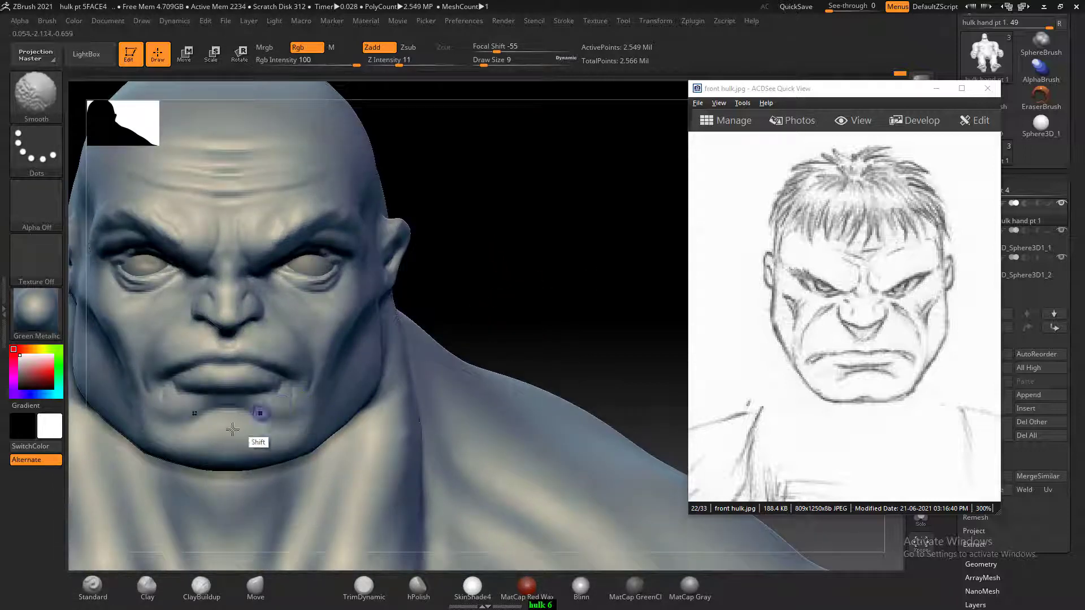
pyautogui.keyDown('shift'); pyautogui.moveTo(173, 407); pyautogui.dragTo(159, 421); pyautogui.keyUp('shift')
# - Check the full figure from the front and bring up the other open windows
pyautogui.moveTo(514, 272)
pyautogui.keyDown('alt'); pyautogui.mouseDown()
pyautogui.moveTo(572, 254)
pyautogui.moveTo(523, 293)
pyautogui.moveTo(523, 356)
pyautogui.moveTo(570, 309)
pyautogui.moveTo(552, 373)
pyautogui.moveTo(586, 322)
pyautogui.moveTo(584, 346)
pyautogui.moveTo(610, 347)
pyautogui.moveTo(631, 325)
pyautogui.mouseUp(); pyautogui.keyUp('alt')
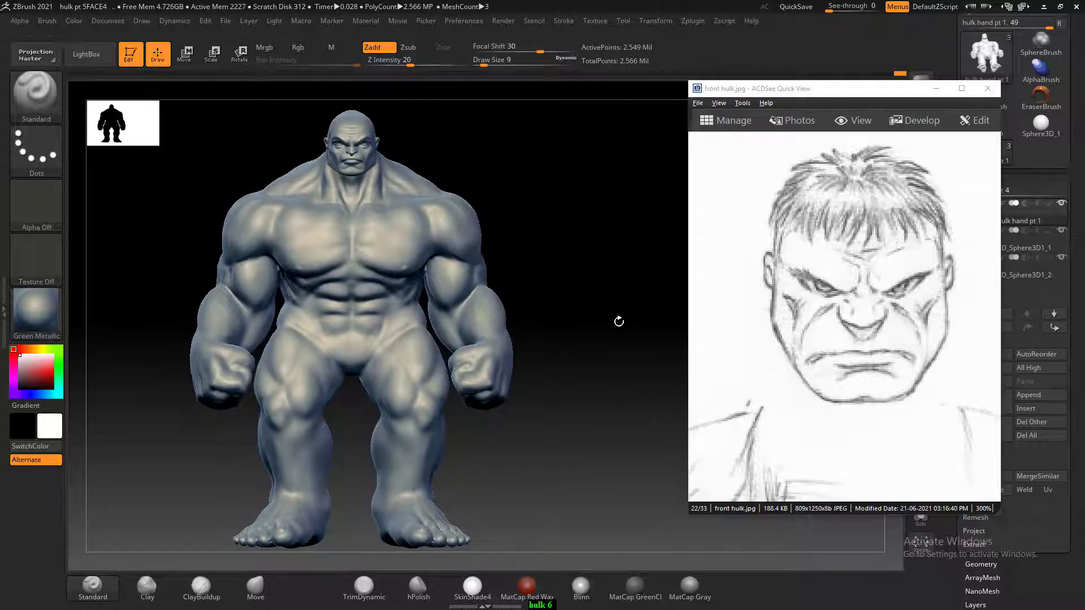
pyautogui.moveTo(619, 321); pyautogui.dragTo(640, 308)
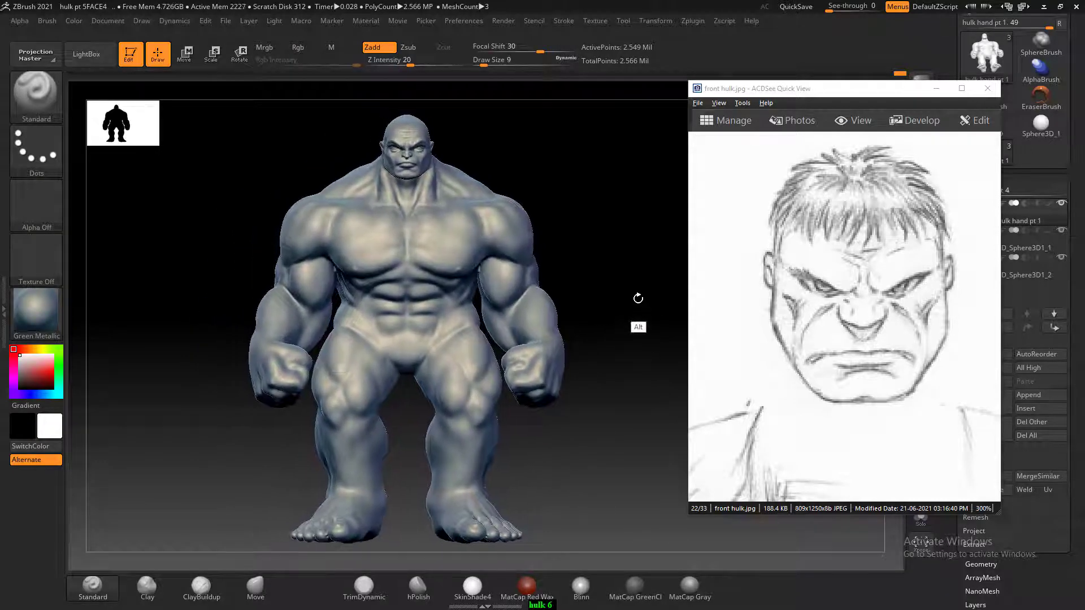
pyautogui.hotkey('alt', 'Tab')
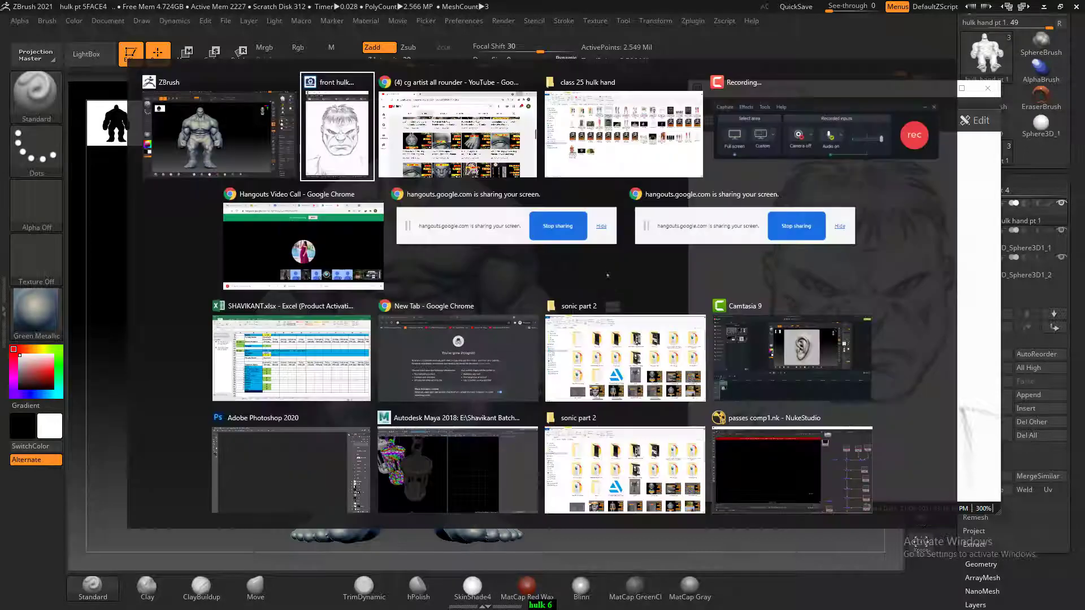